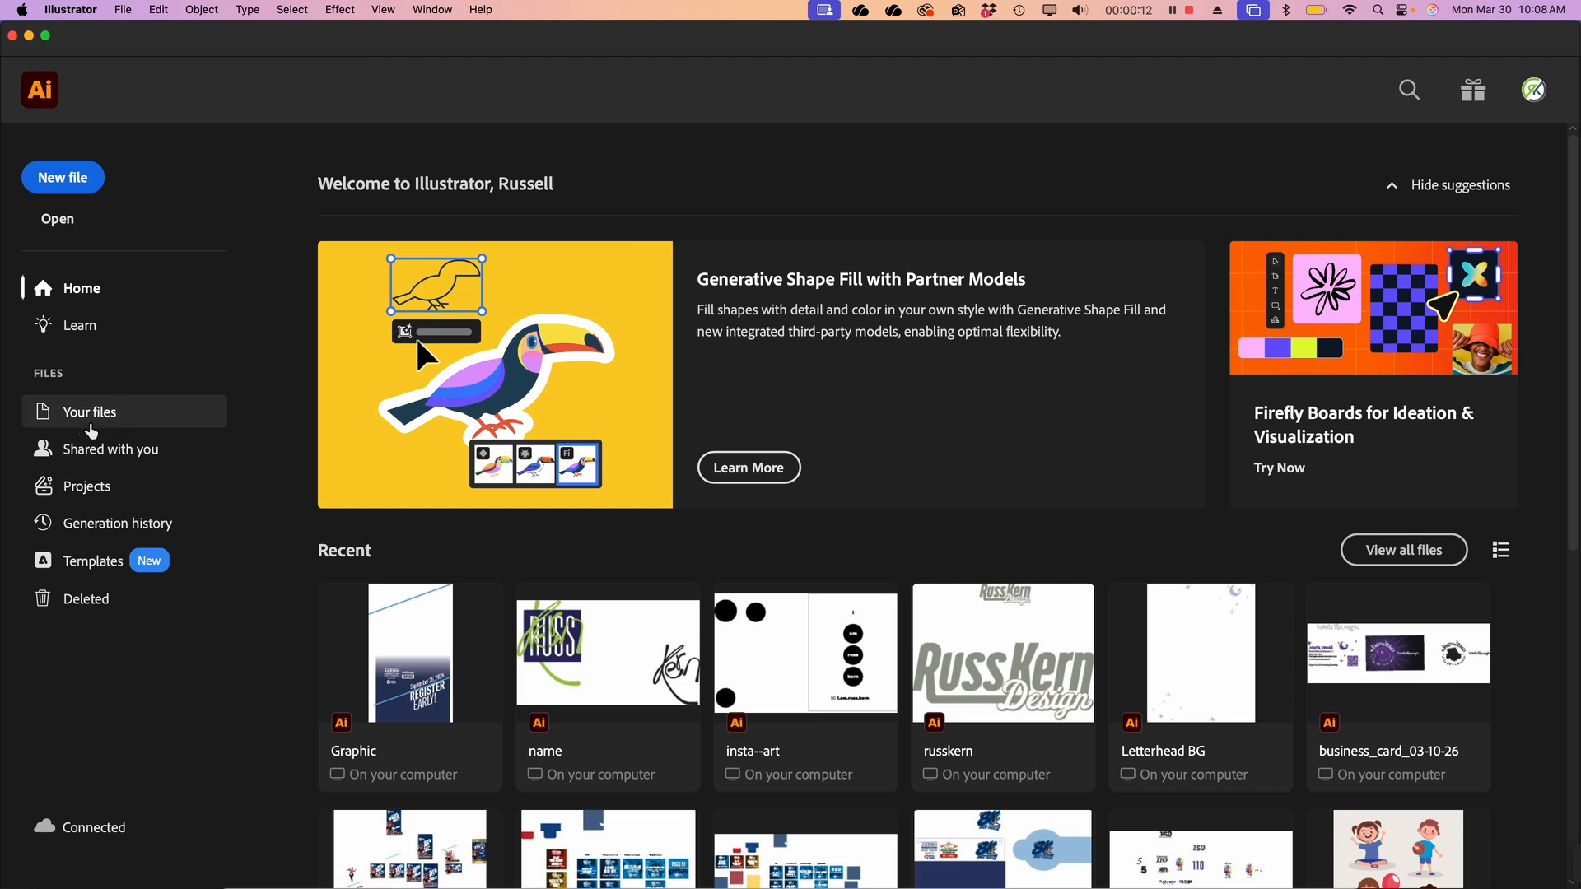
# Create a new landscape document from the Tabloid 17 x 11 in preset
pyautogui.click(64, 174)
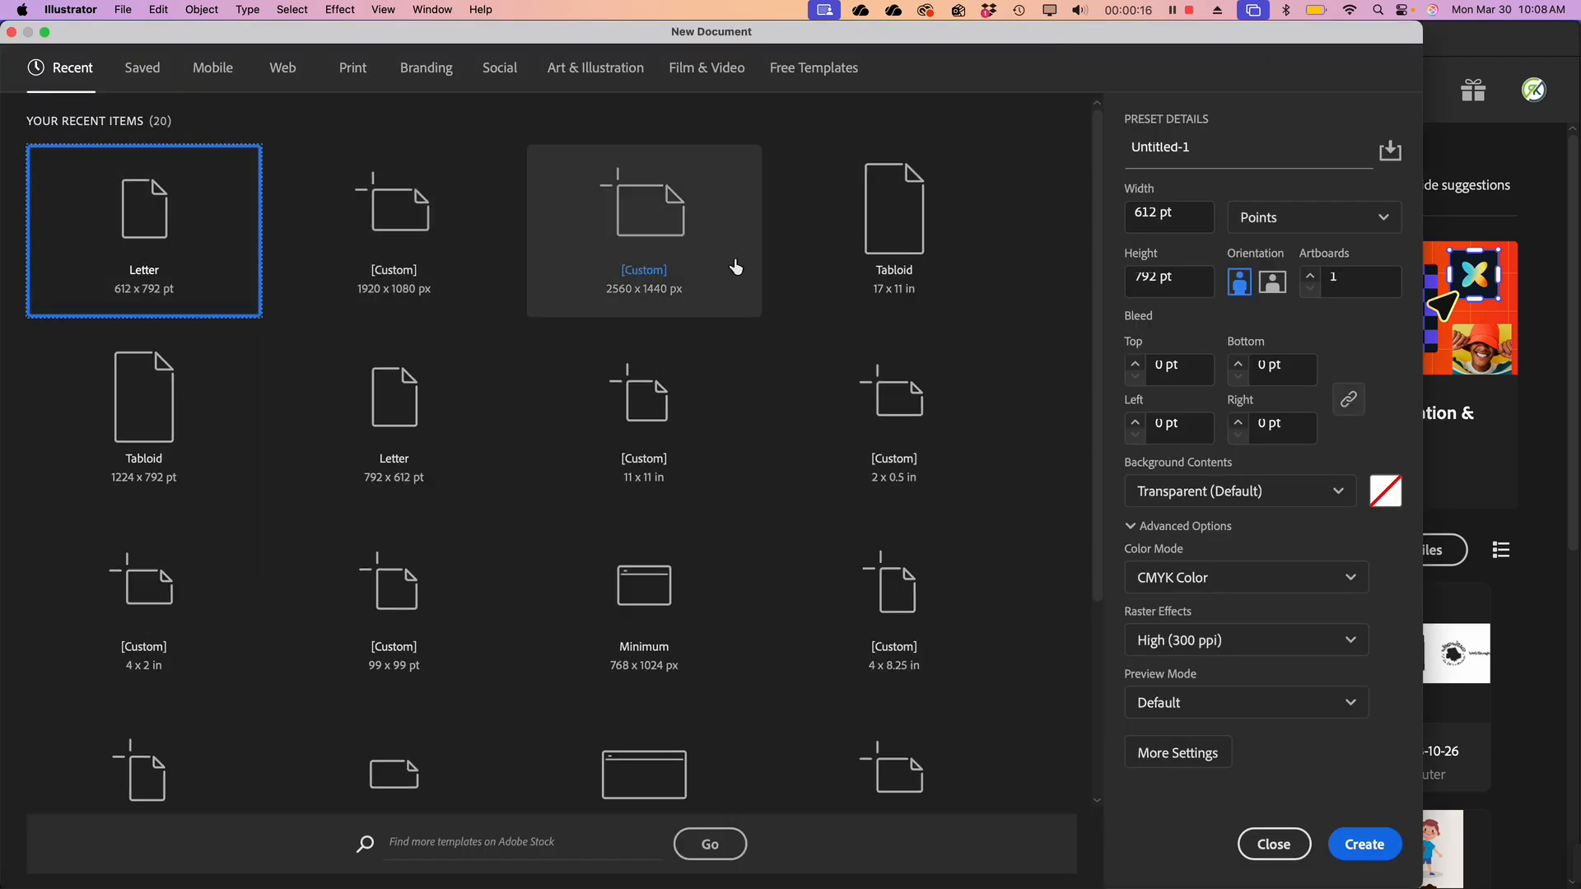
pyautogui.click(865, 212)
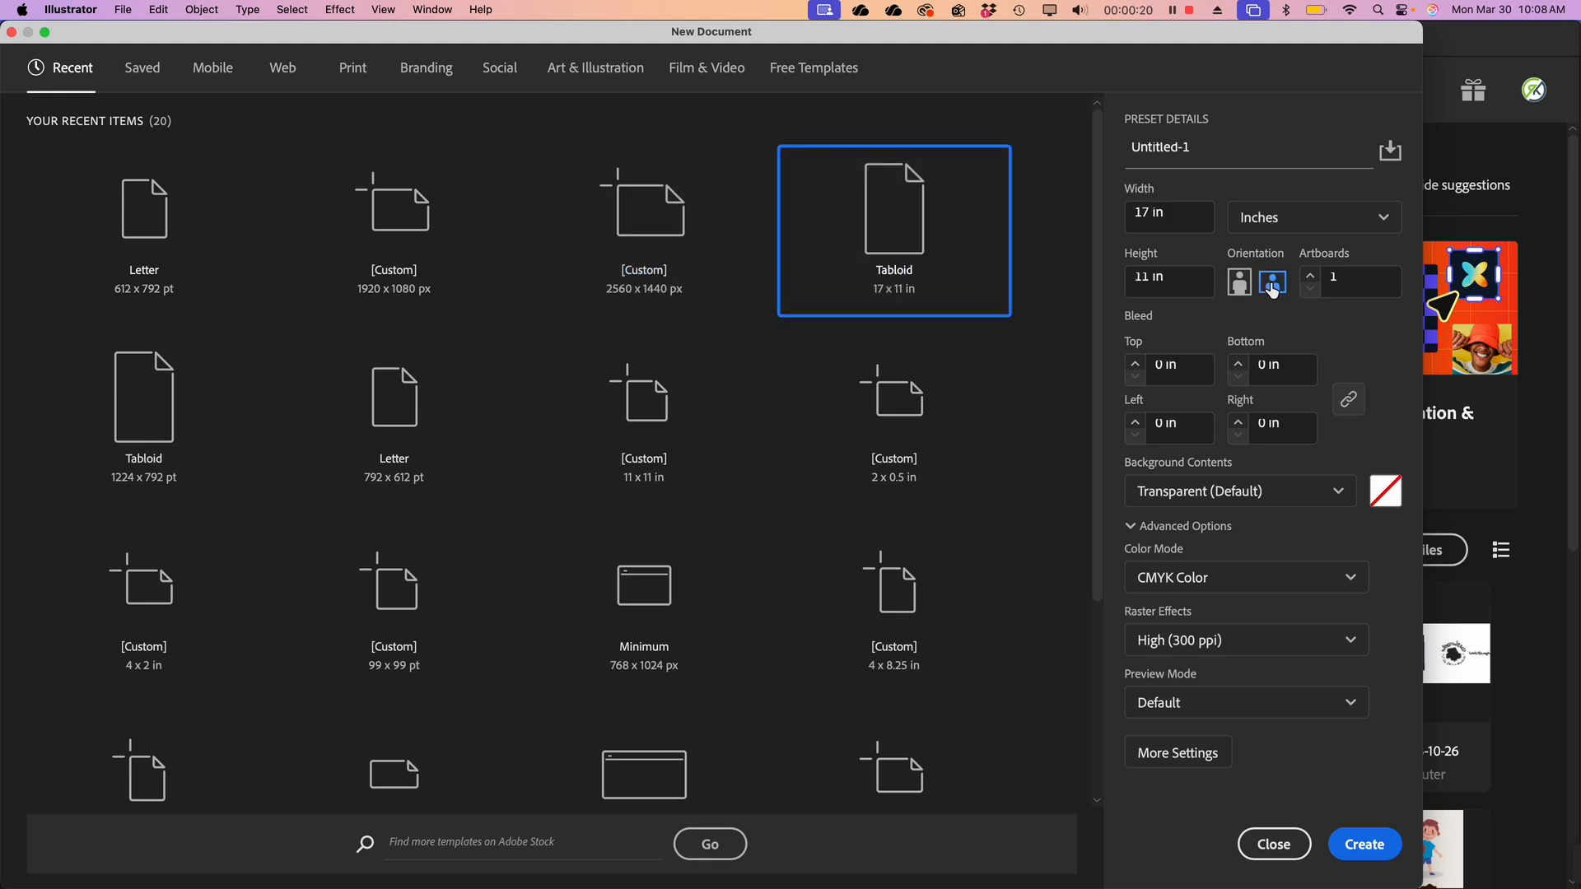
pyautogui.click(1369, 846)
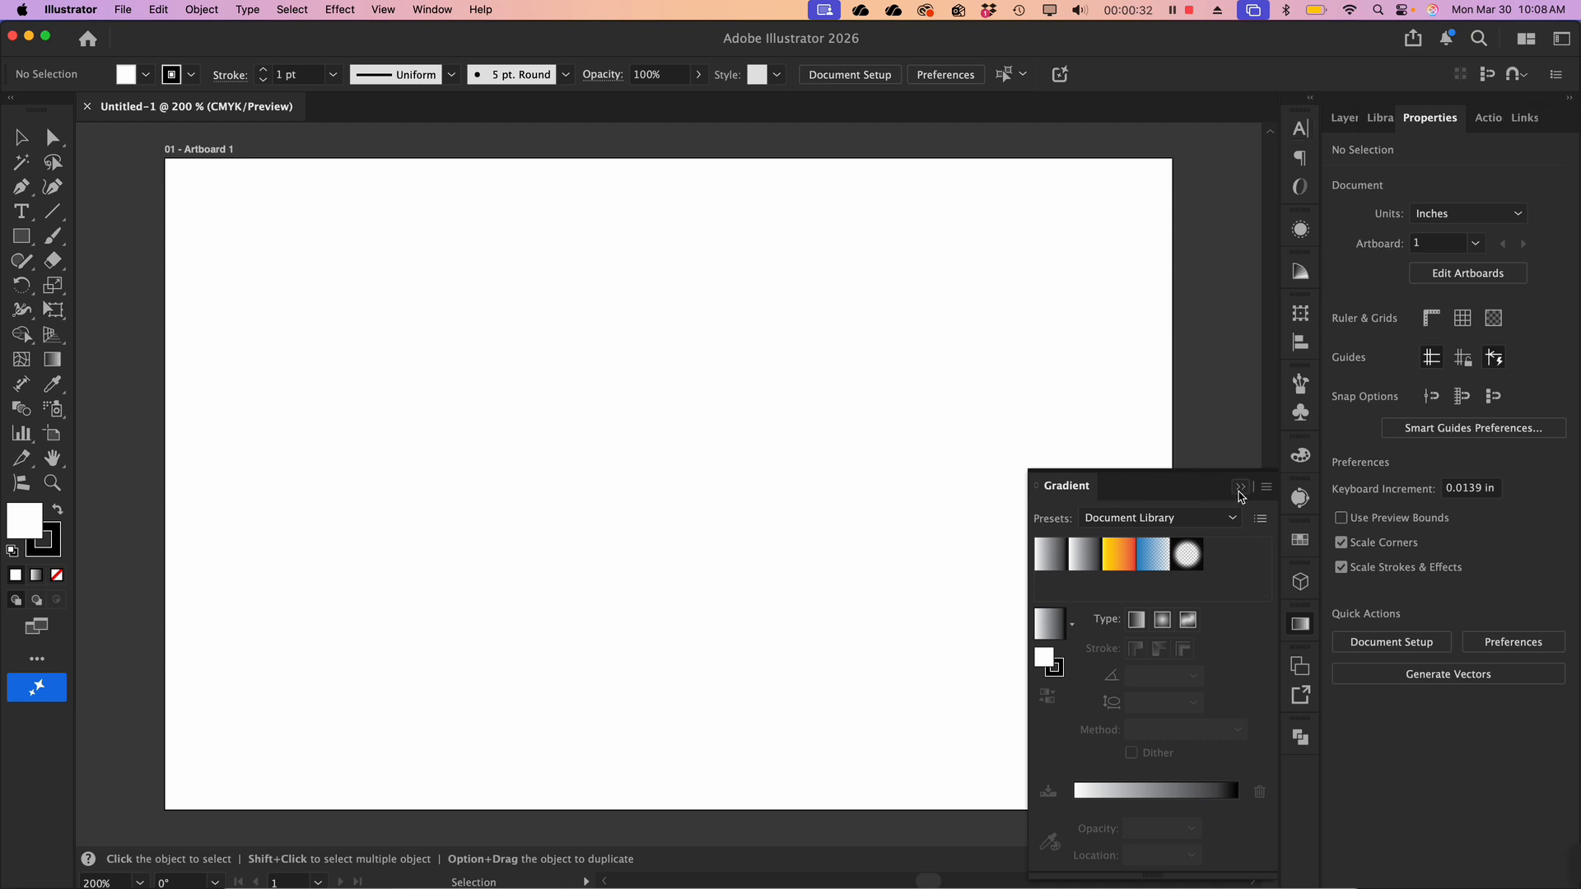
# Collapse the Gradient settings and show the 3D and Materials settings
pyautogui.click(1239, 486)
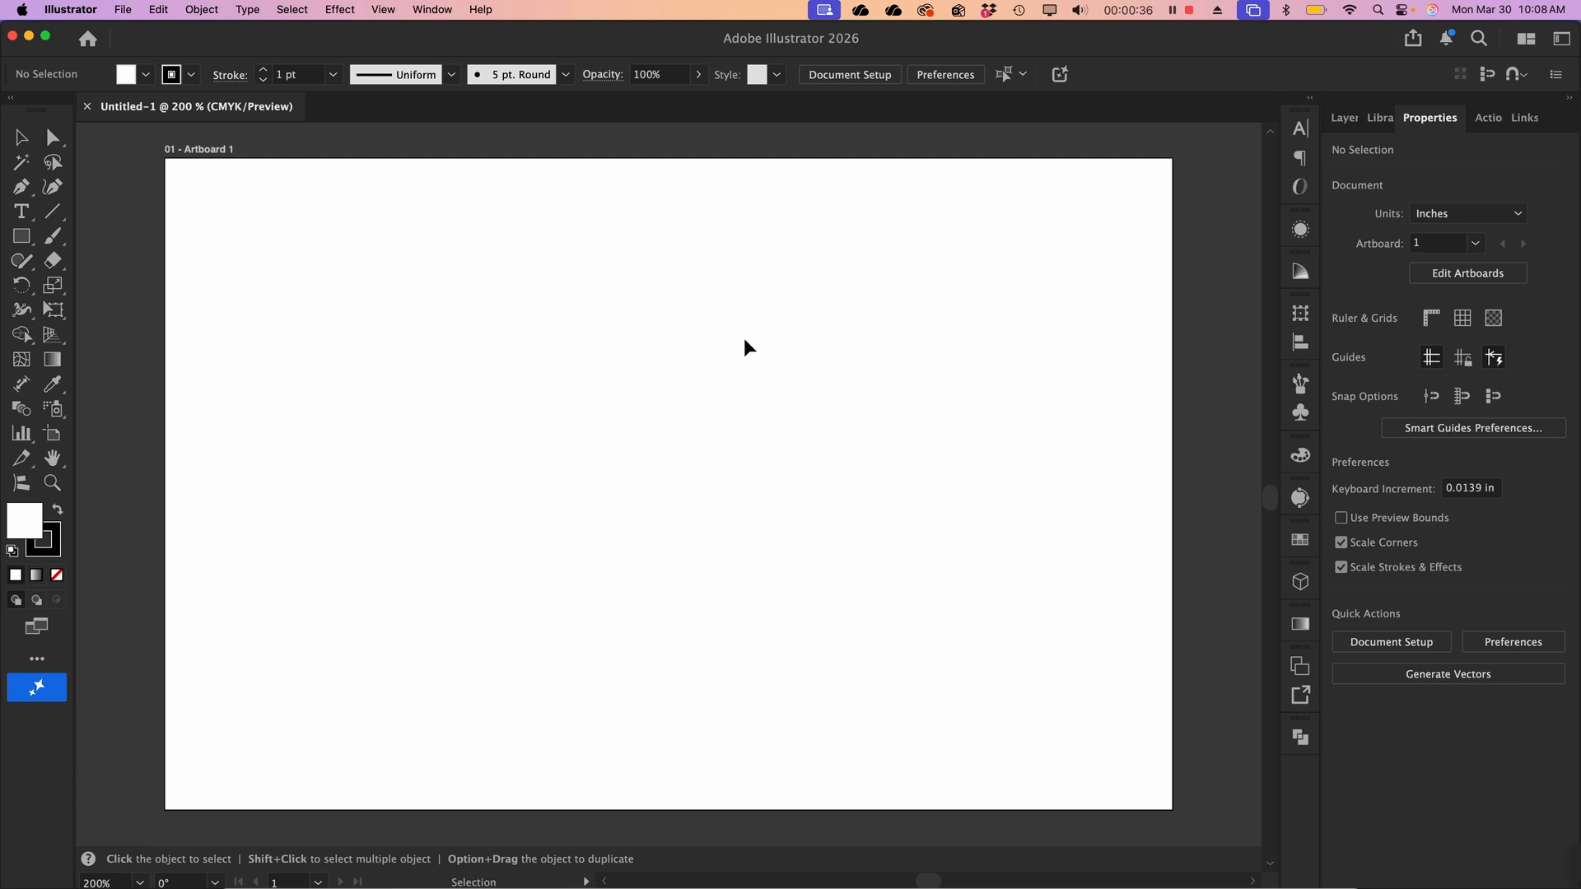
pyautogui.click(440, 11)
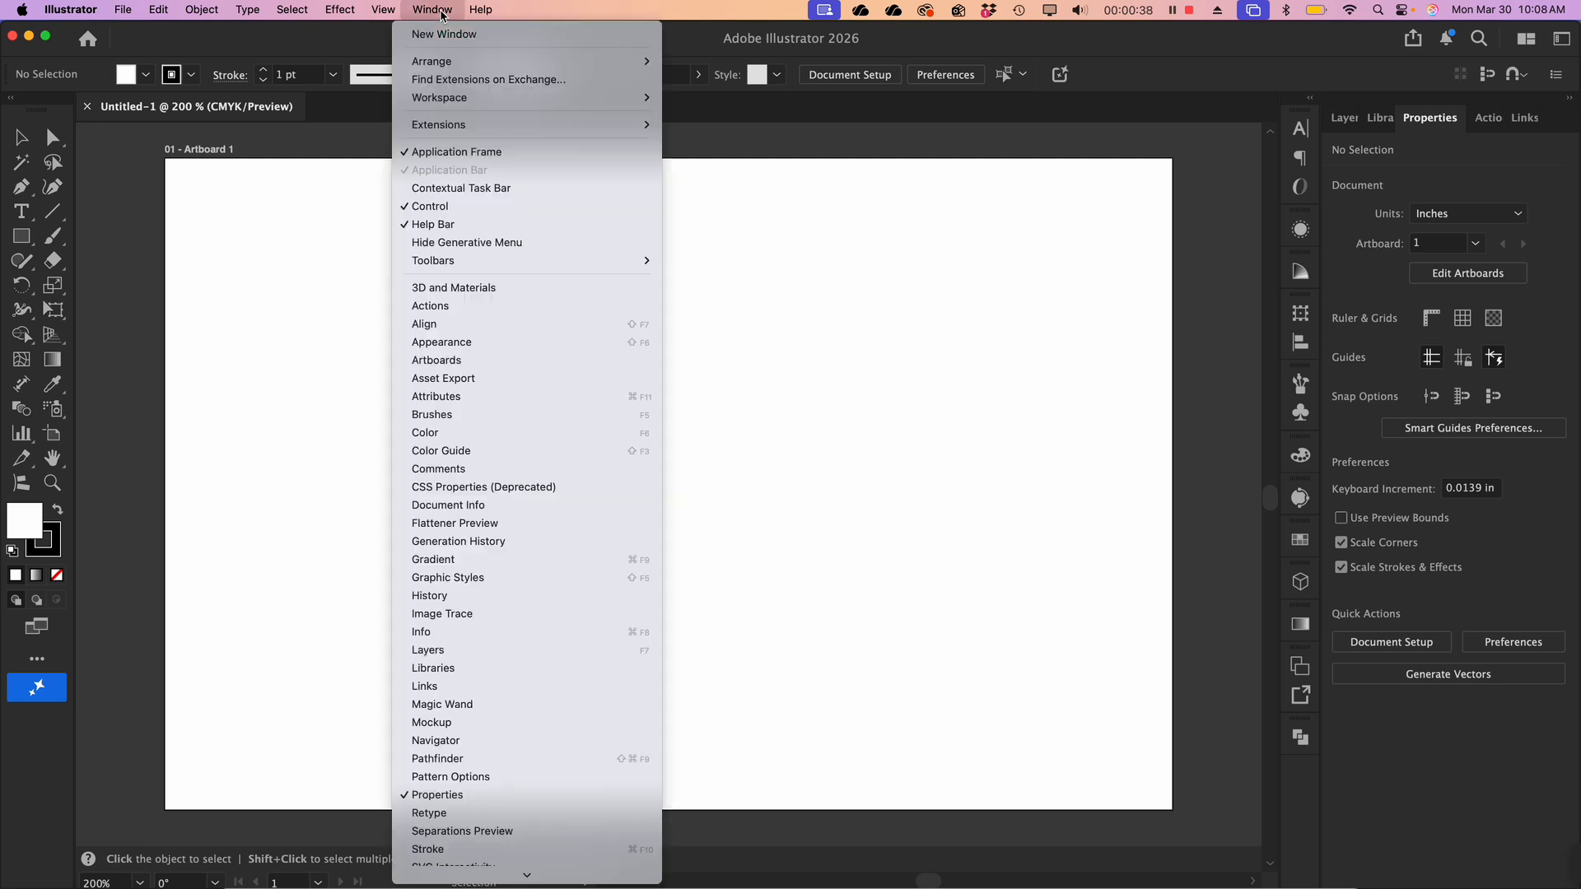
pyautogui.click(459, 290)
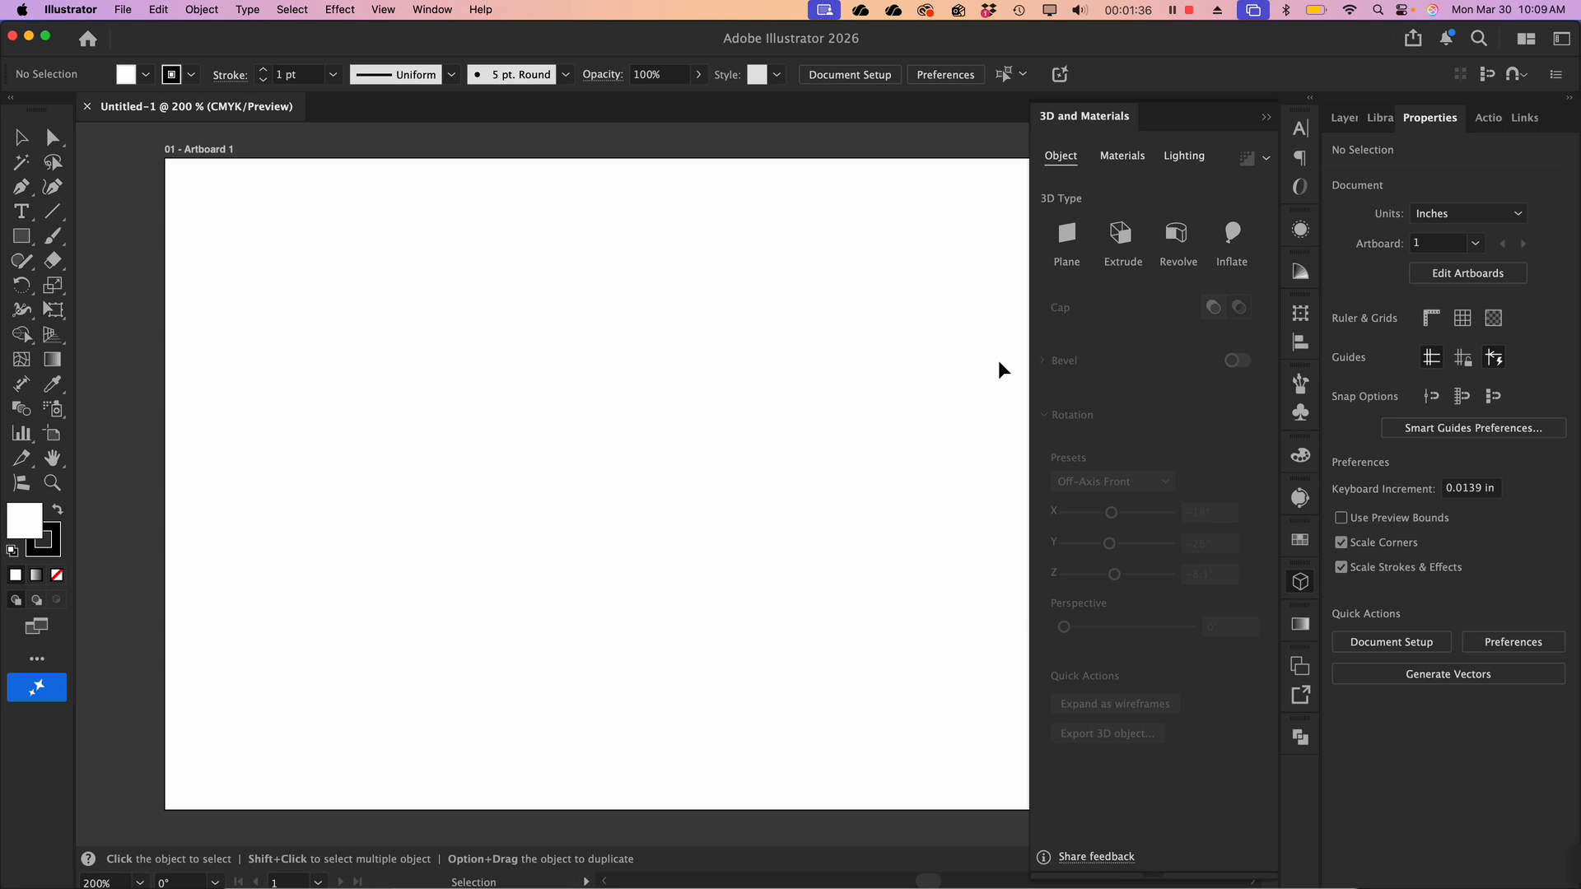
pyautogui.click(447, 12)
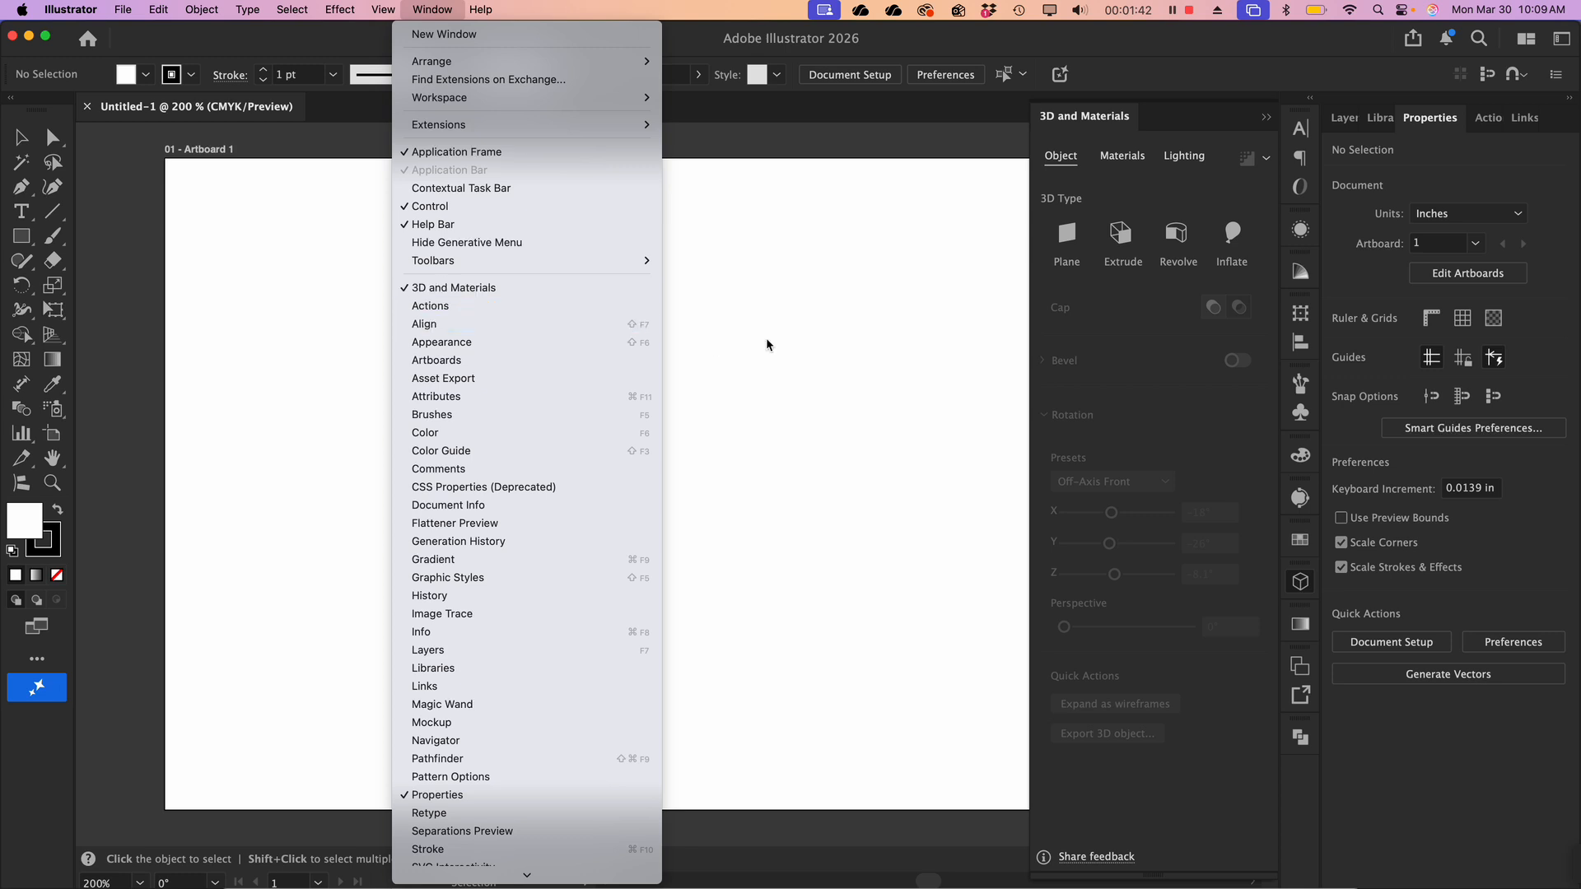
pyautogui.click(826, 328)
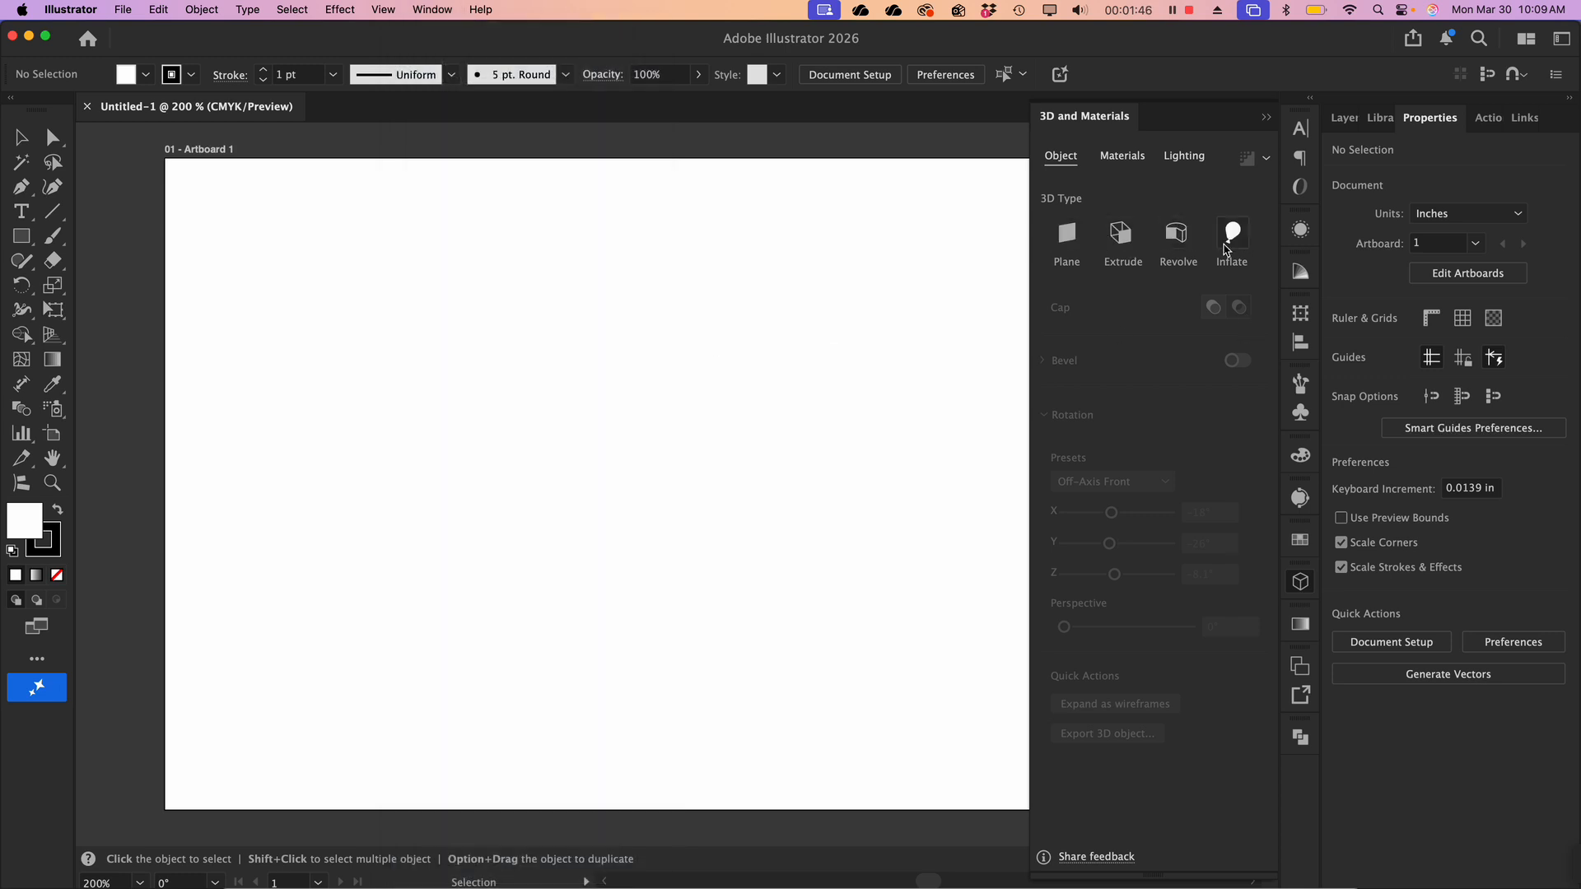
# Draw an upright rectangle about 2.64 in wide and 4.43 in high on the left half of the artboard
pyautogui.scroll(-1, 506, 563)
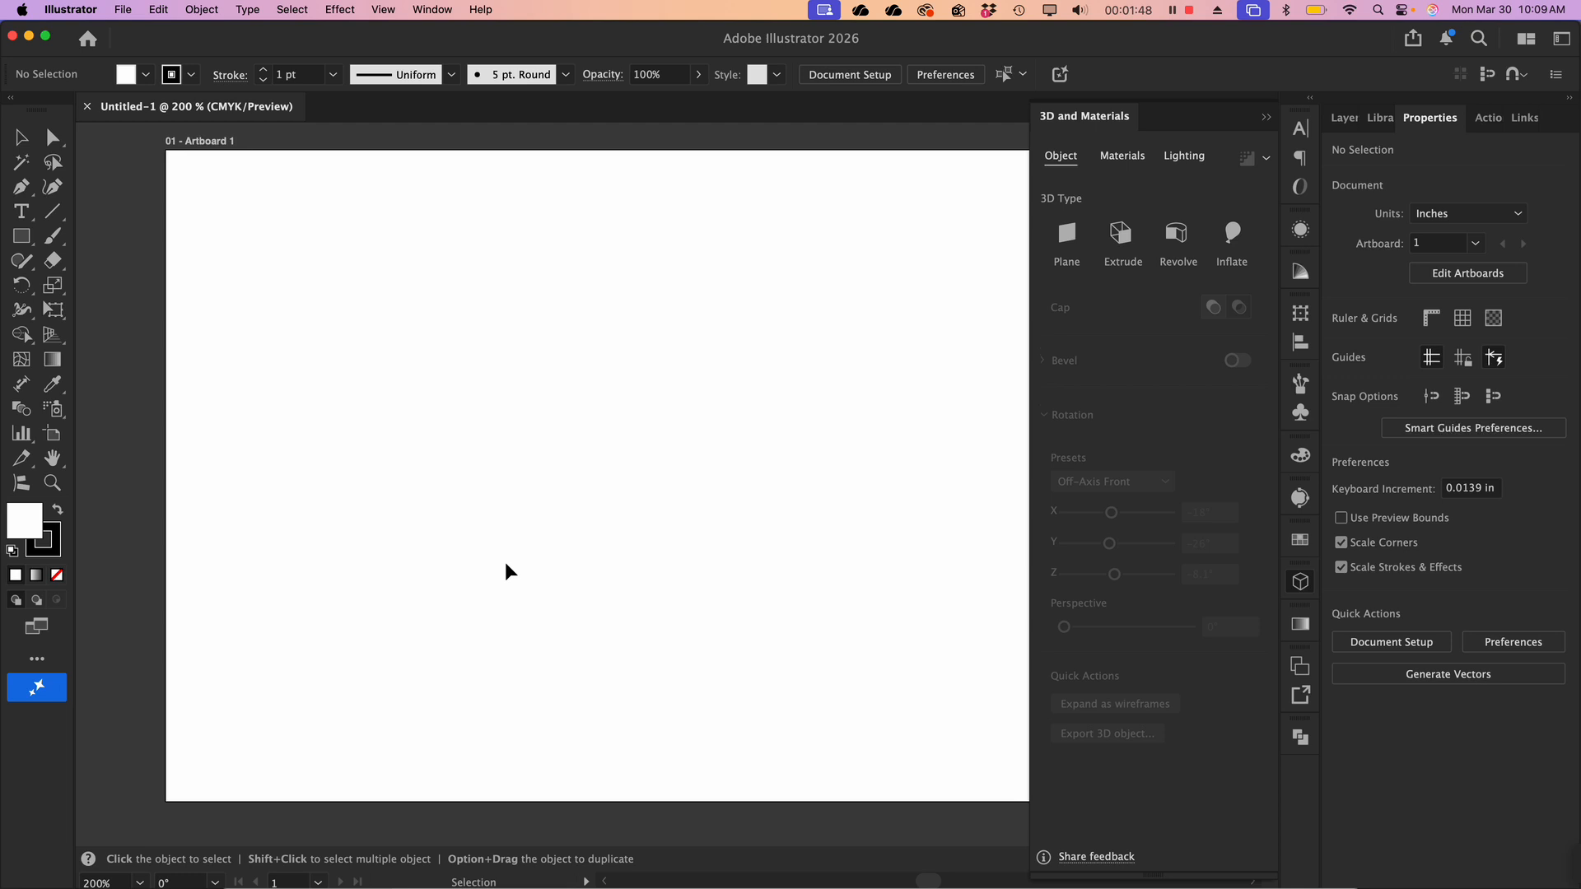
pyautogui.hscroll(3, 506, 564)
pyautogui.scroll(2, 505, 563)
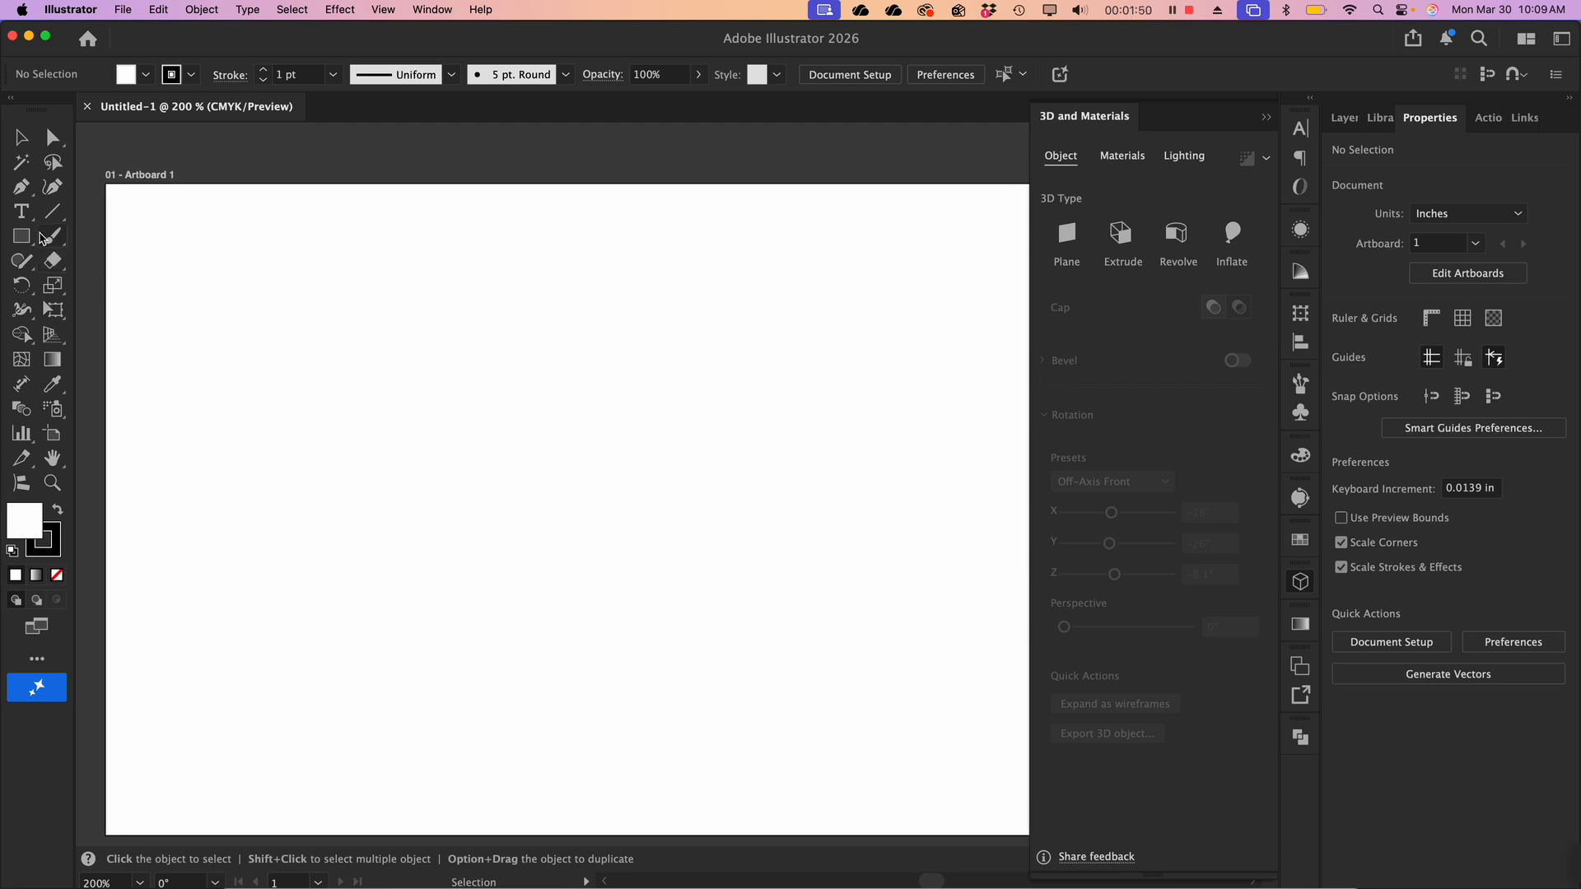
pyautogui.click(23, 237)
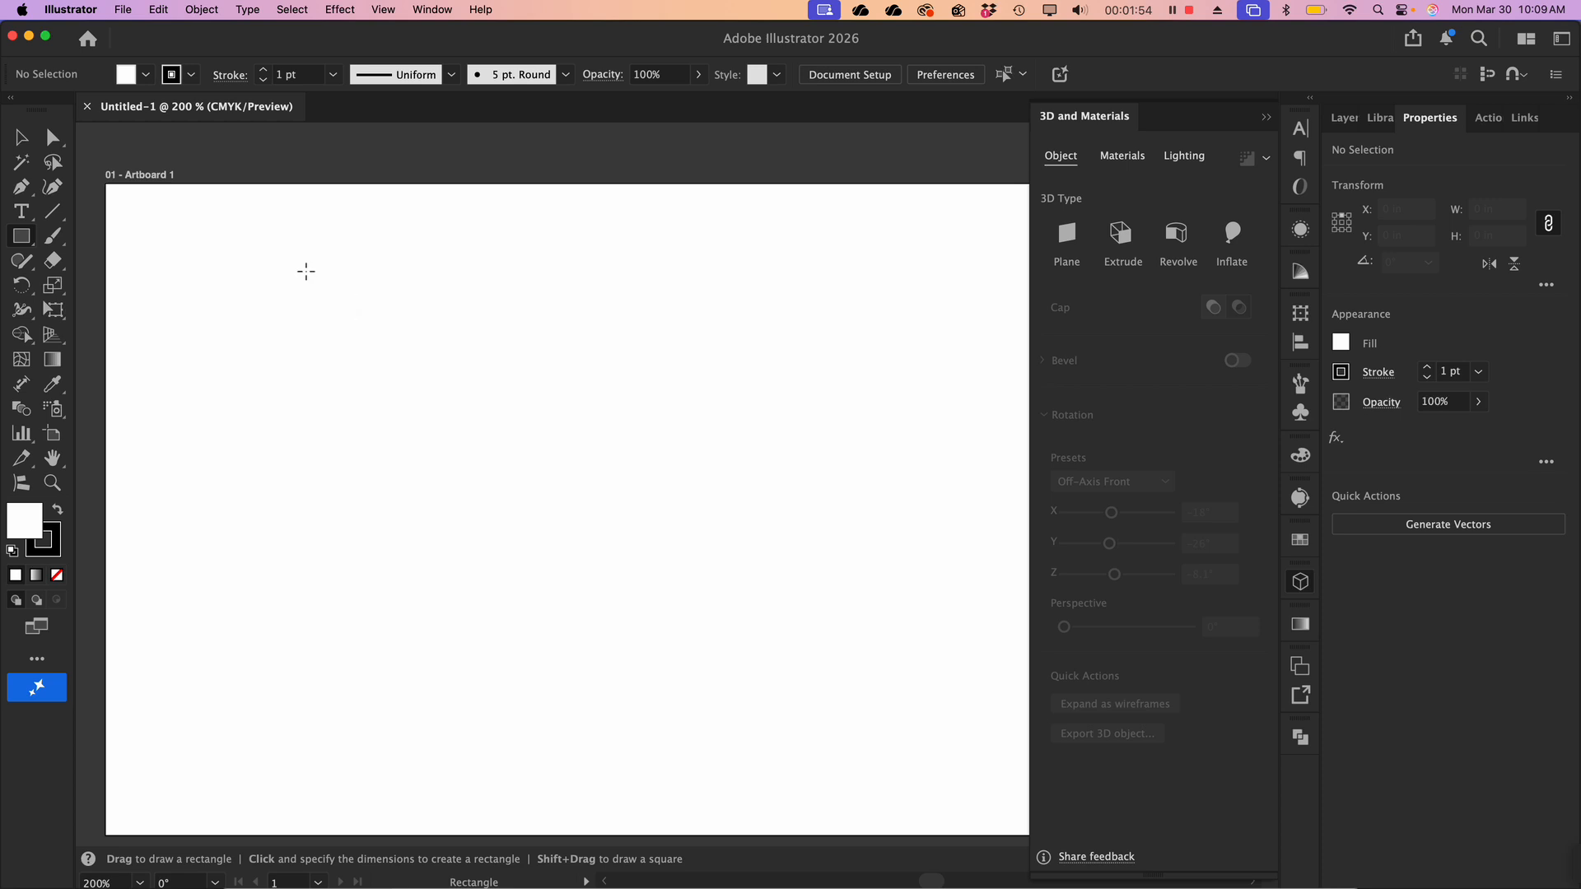
pyautogui.moveTo(347, 261); pyautogui.dragTo(504, 522)
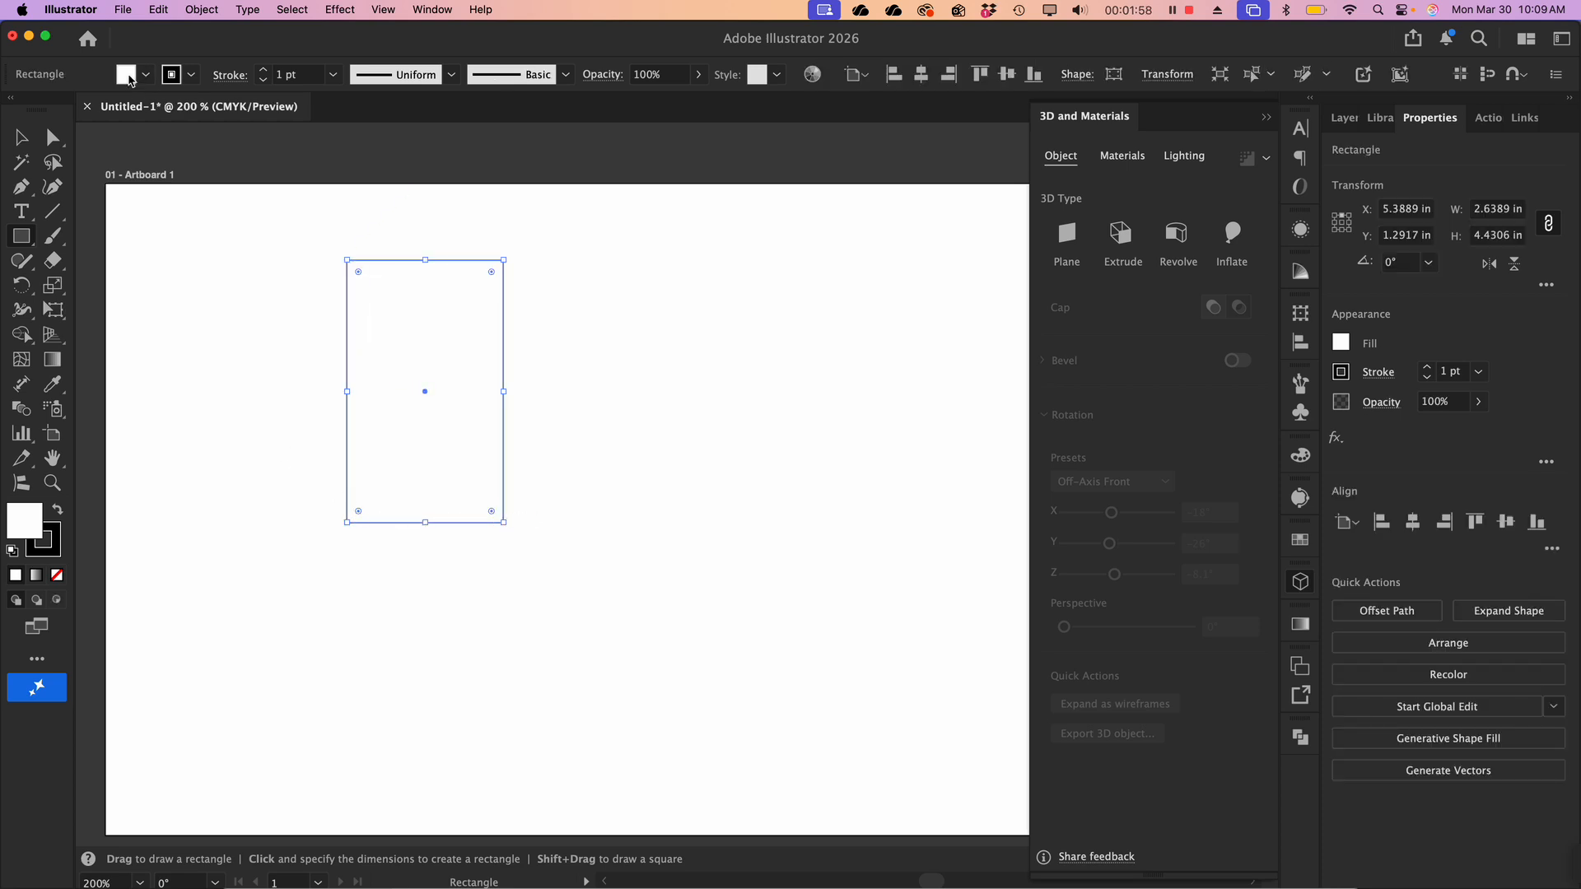
# Duplicate the rectangle and reshape the copy into a block about twice as wide, covering the original's lower half and extending to its right
pyautogui.press('v')
pyautogui.moveTo(262, 359); pyautogui.dragTo(571, 452)
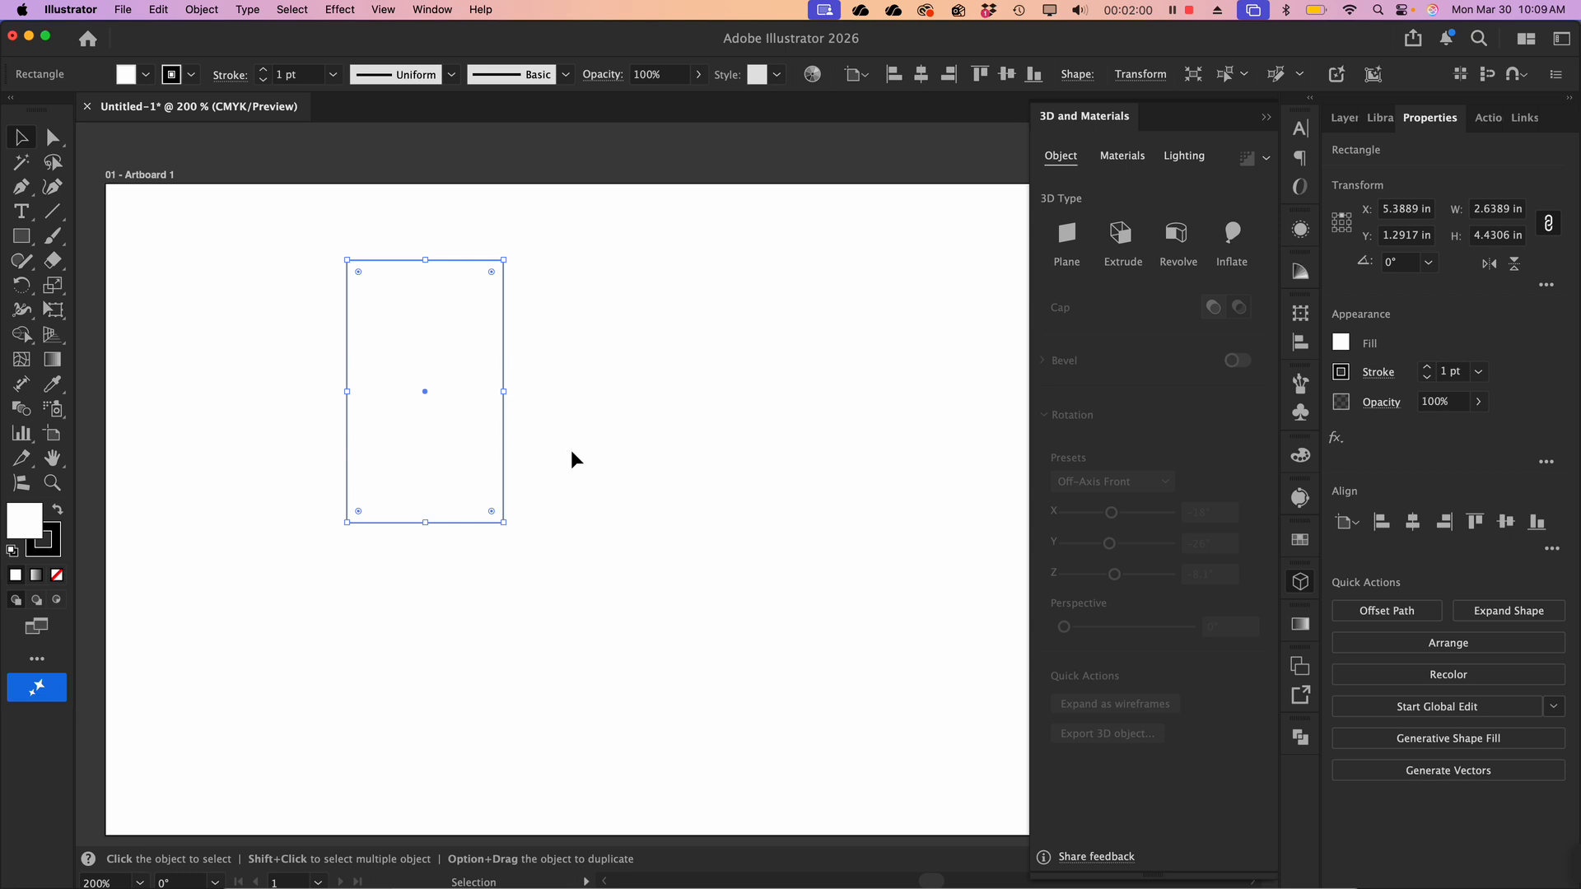
pyautogui.press('a')
pyautogui.press('v')
pyautogui.moveTo(504, 260); pyautogui.dragTo(677, 394)
pyautogui.click(706, 645)
pyautogui.press('a')
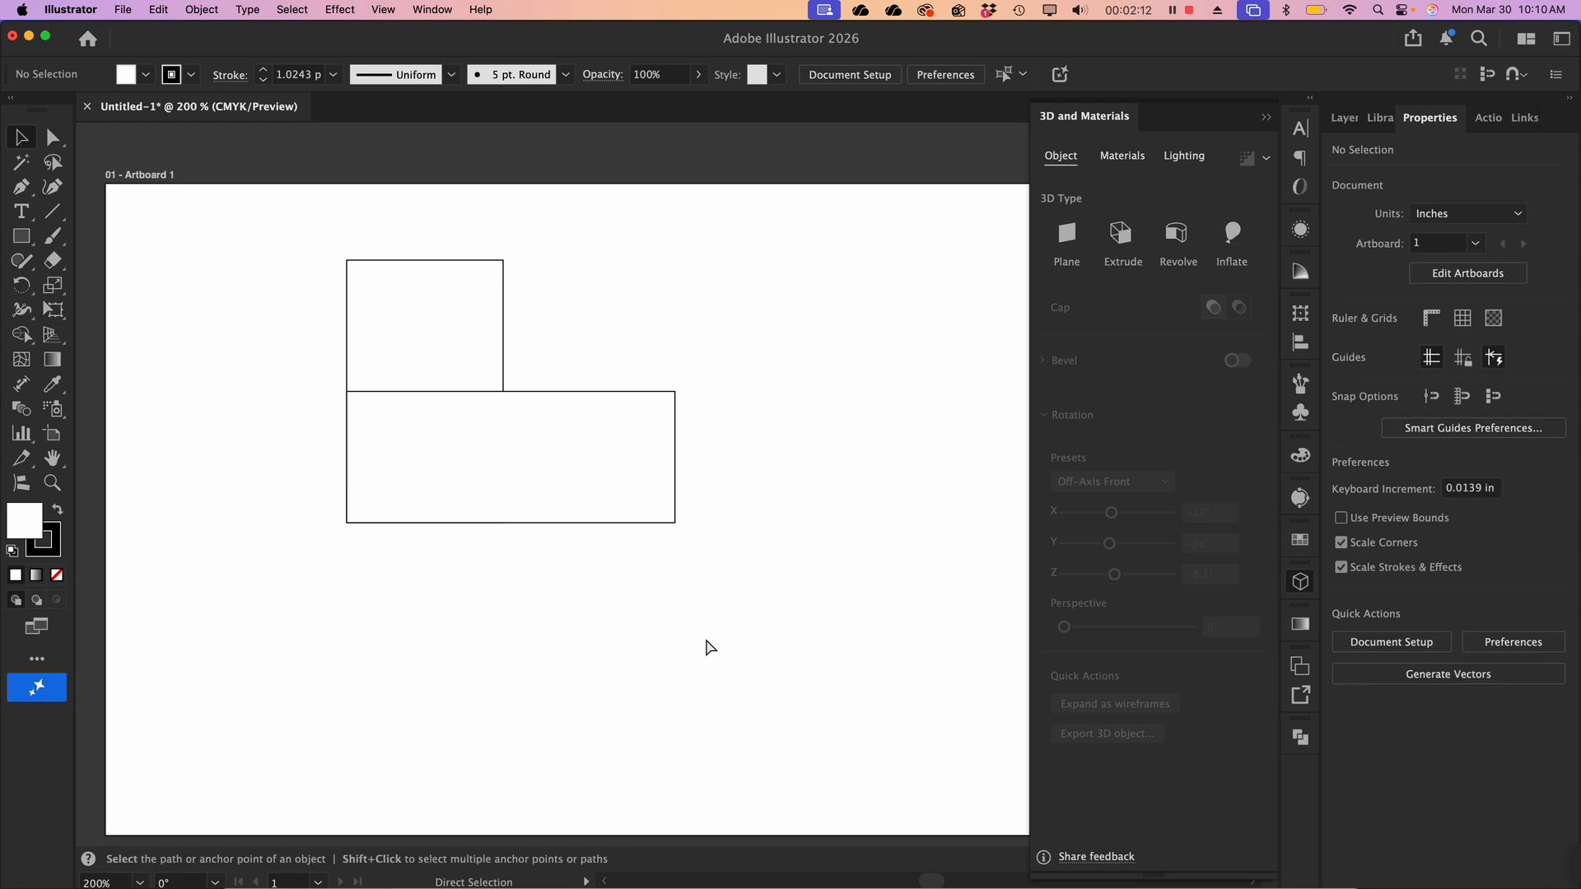
# Duplicate the upright rectangle again and reshape the copy to about 3.73 x 4.52 in, overlapping the wide block's lower right part
pyautogui.click(491, 483)
pyautogui.press('v')
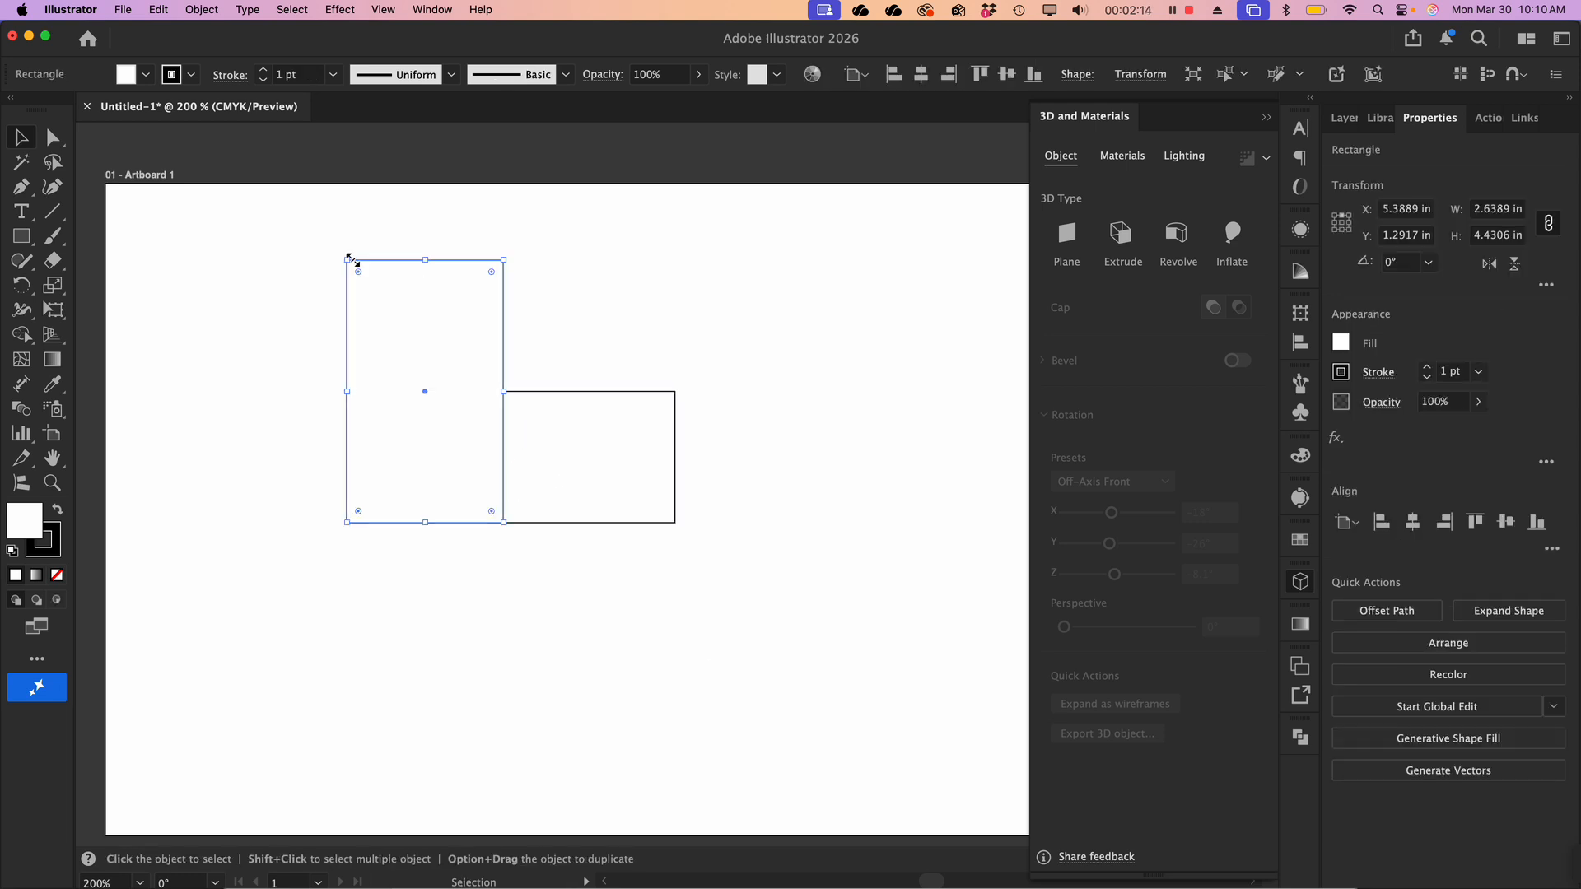
pyautogui.moveTo(347, 257)
pyautogui.mouseDown()
pyautogui.moveTo(536, 554)
pyautogui.moveTo(660, 650)
pyautogui.moveTo(675, 727)
pyautogui.mouseUp()
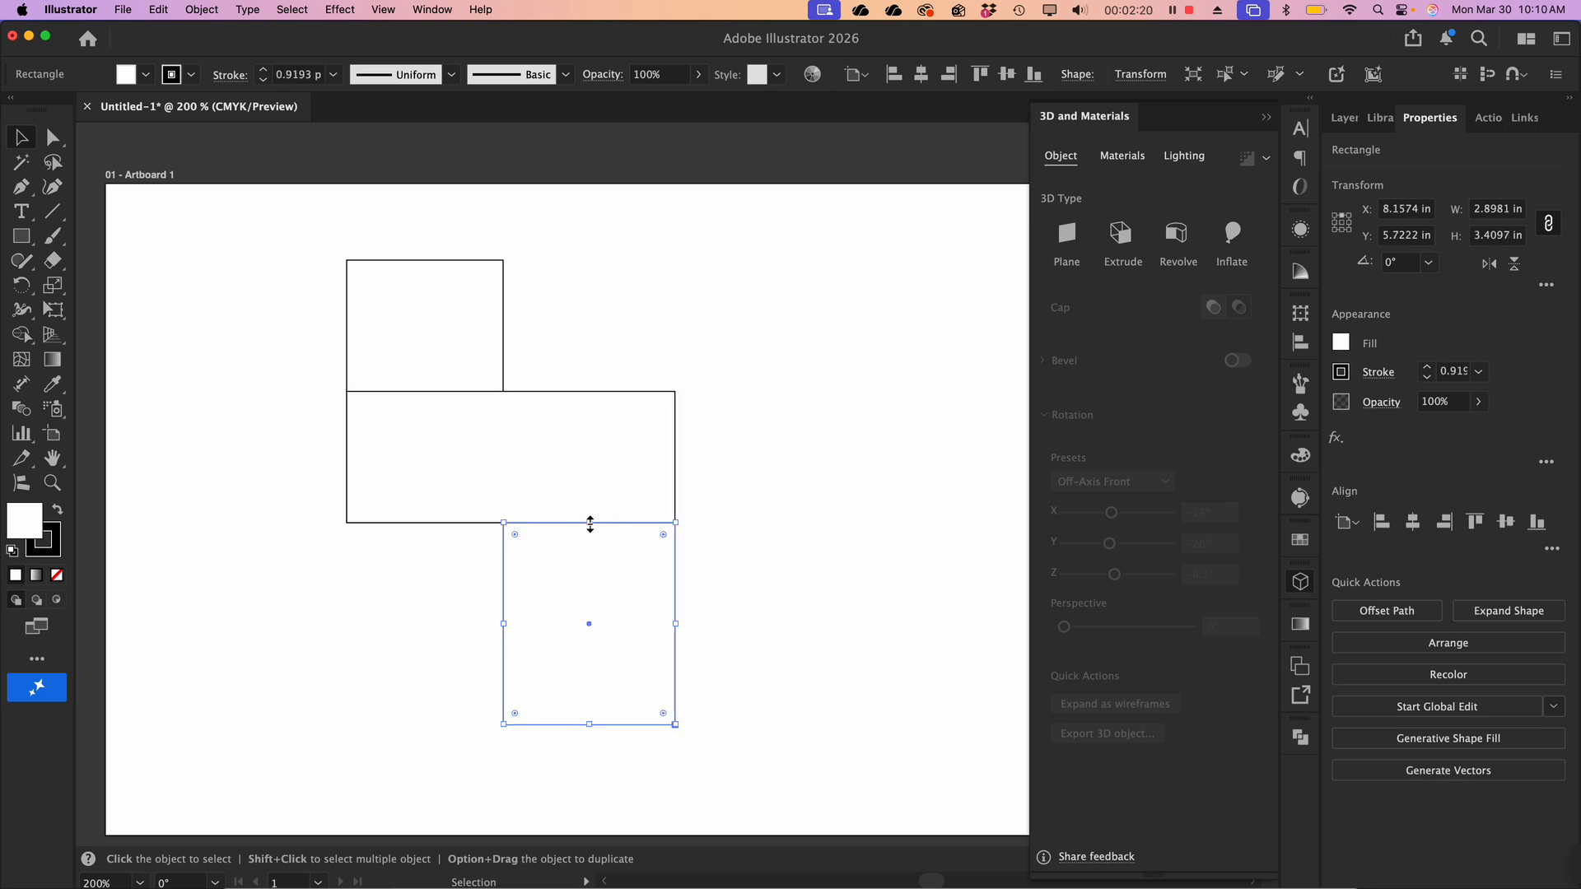
pyautogui.moveTo(590, 525); pyautogui.dragTo(590, 457)
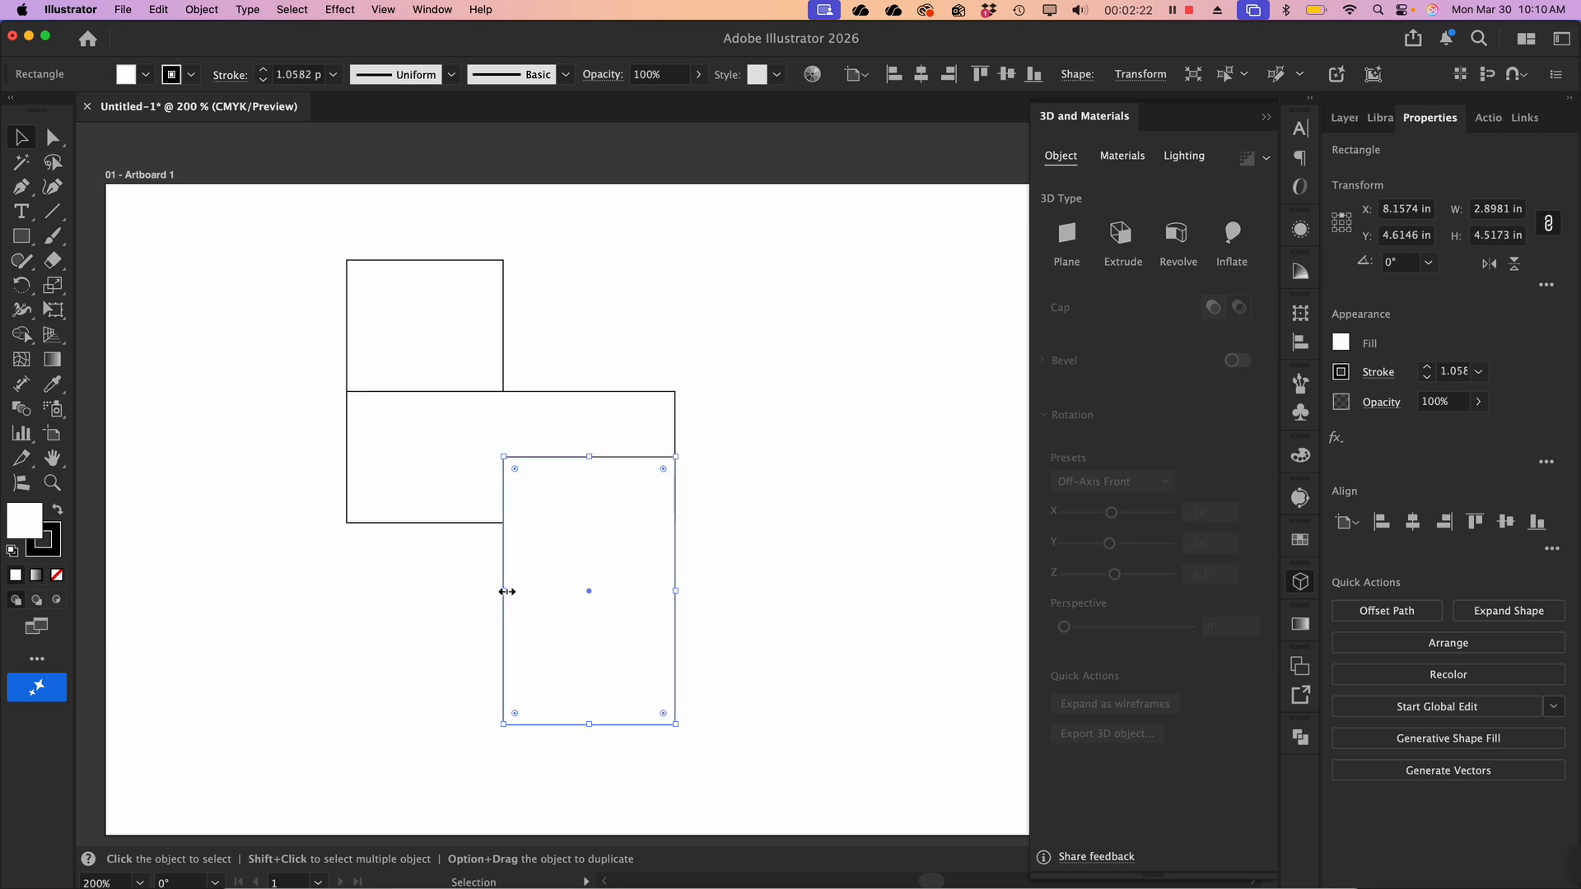
pyautogui.moveTo(507, 591); pyautogui.dragTo(455, 592)
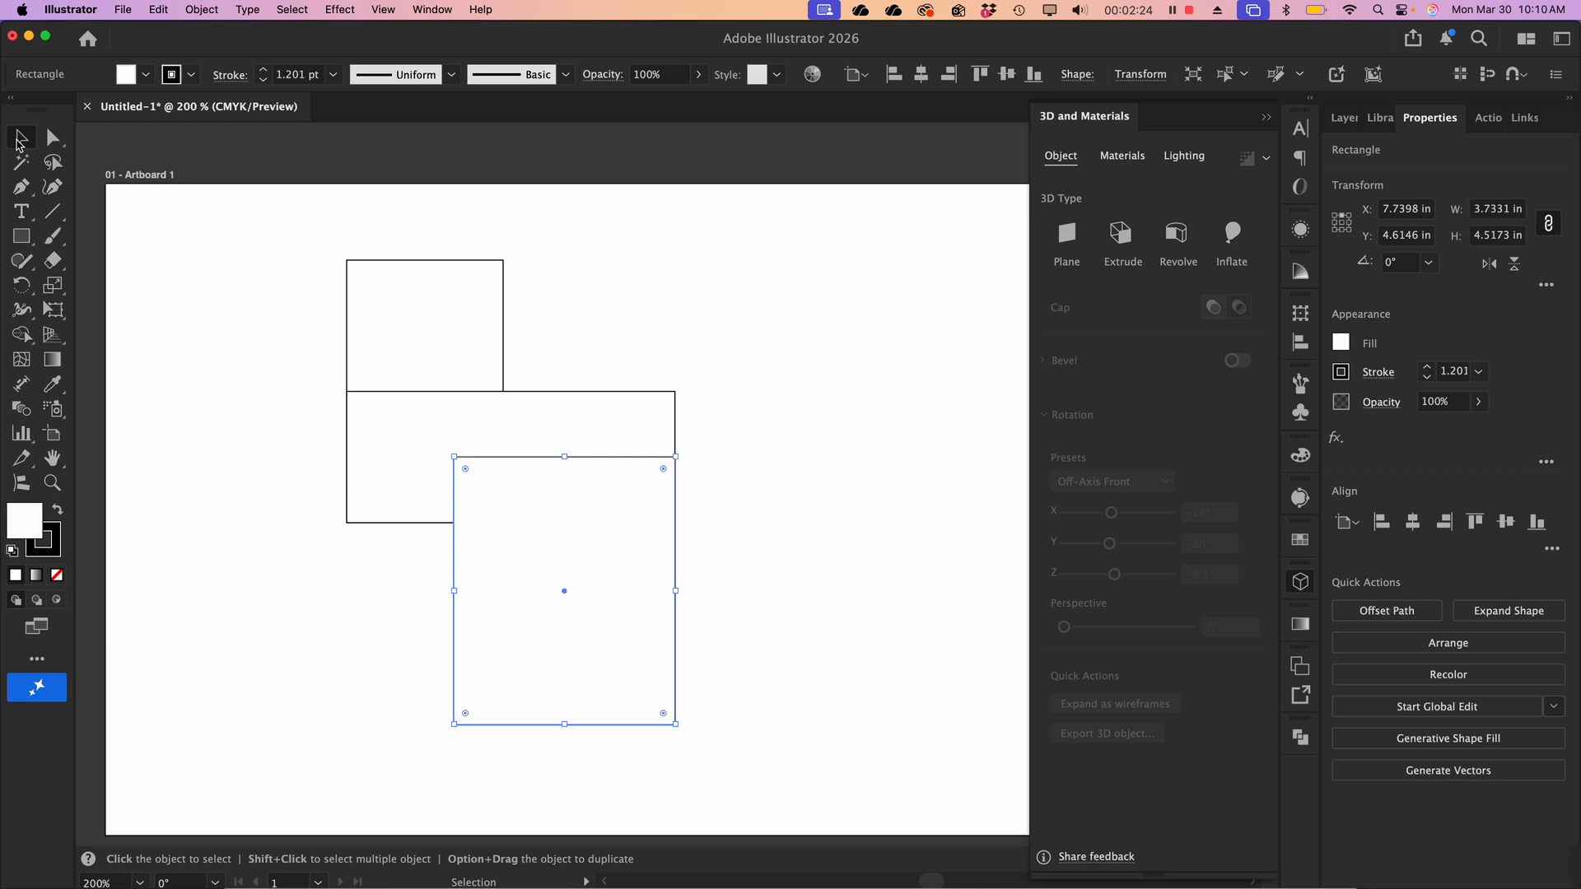
# Unite the three overlapping rectangles into a single stepped shape
pyautogui.moveTo(283, 332); pyautogui.dragTo(759, 673)
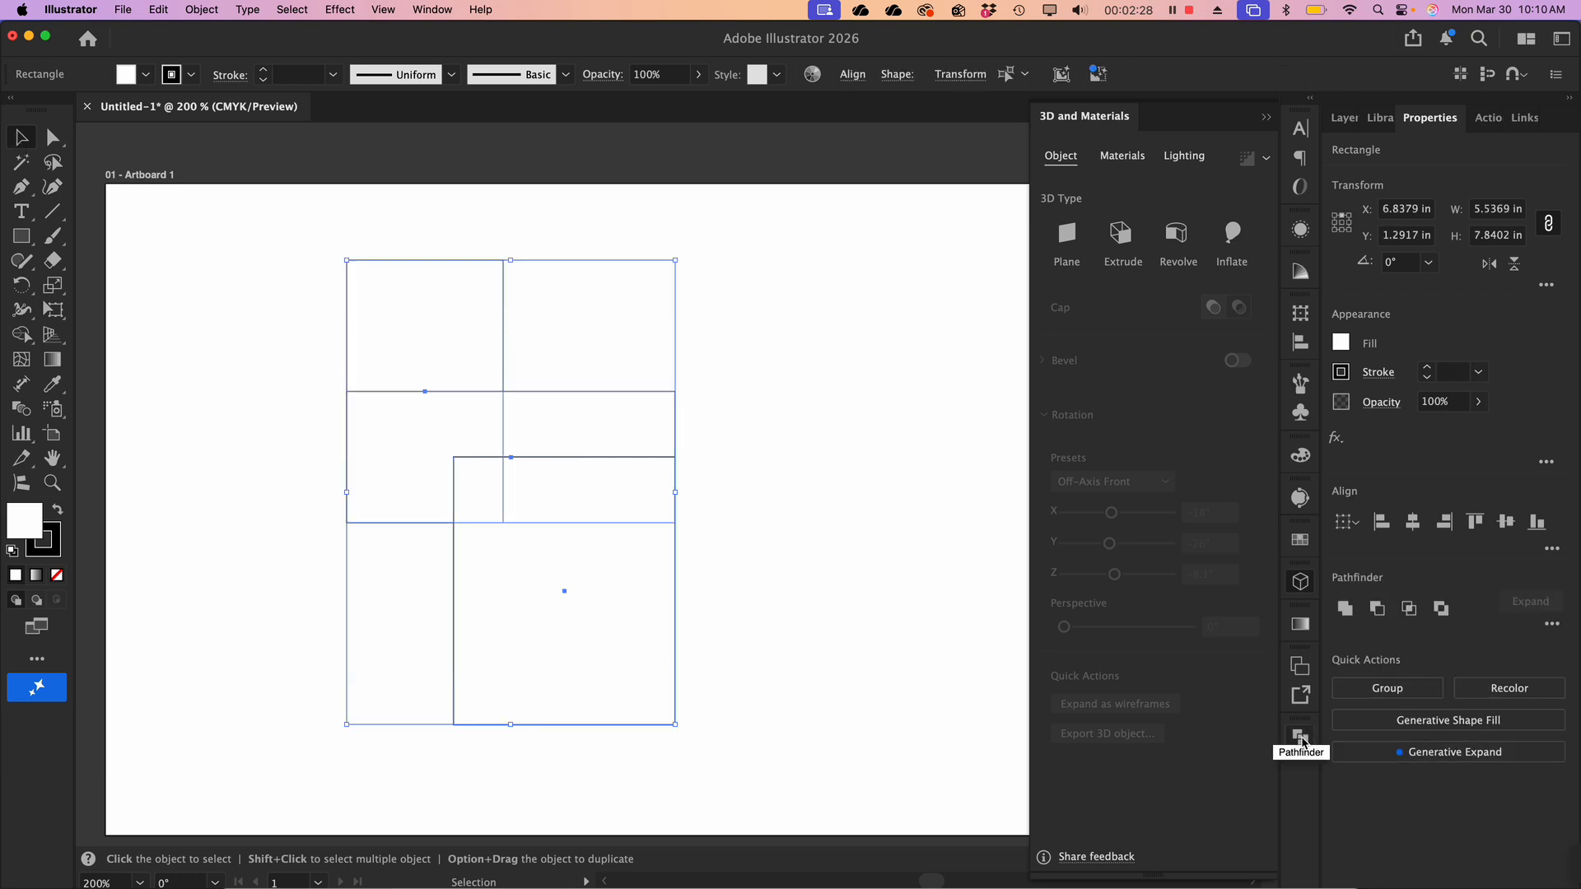
pyautogui.click(1346, 609)
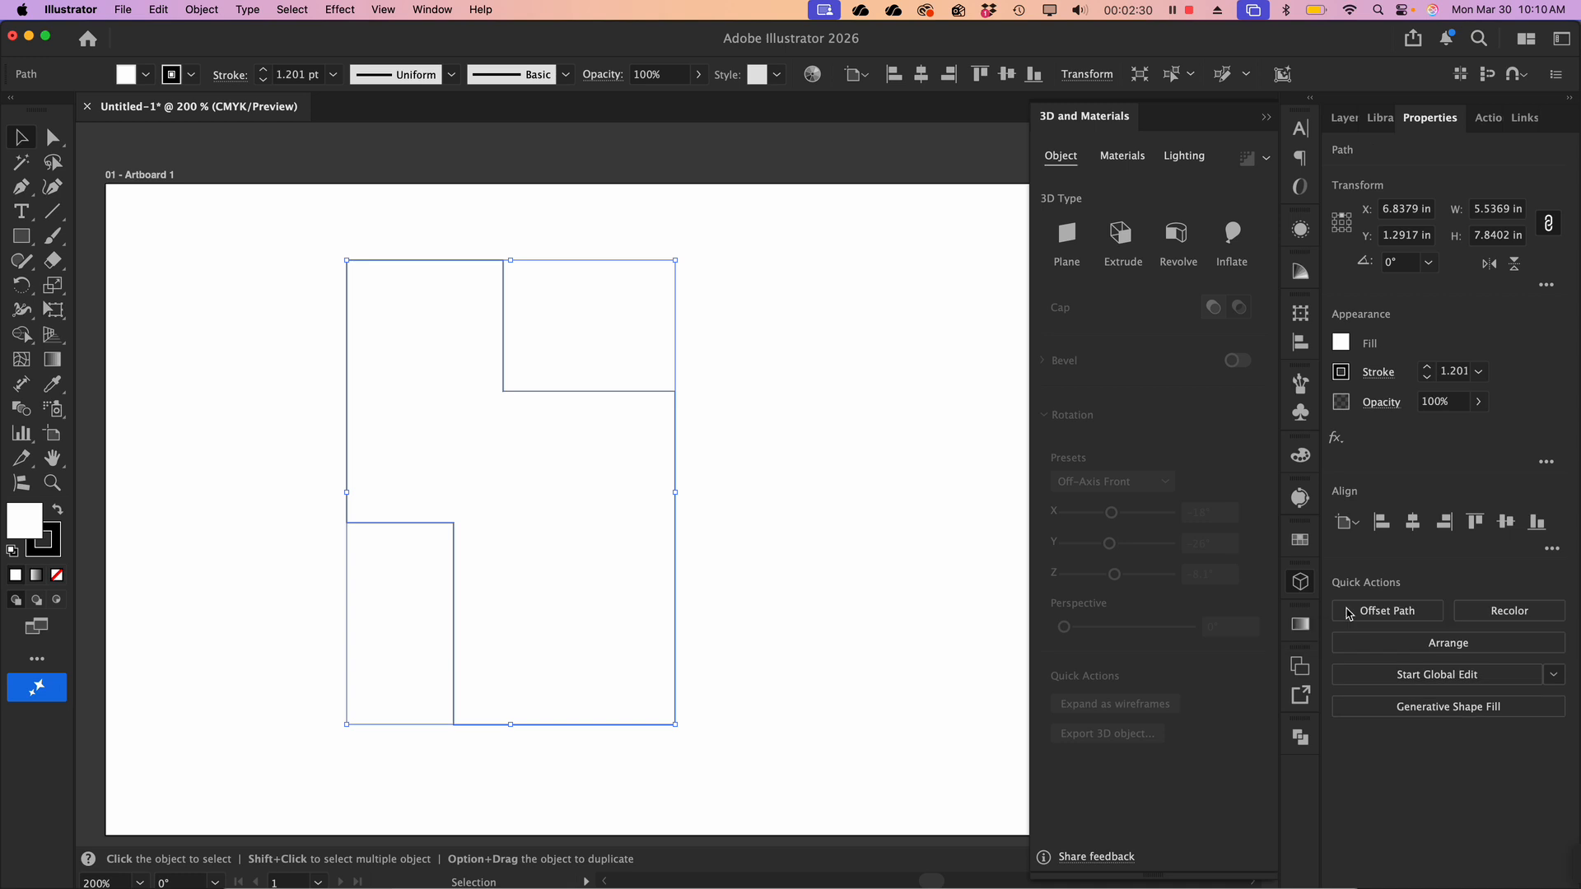
# Round the stepped shape's two top corners into a full arc and curve the inner corner on its right side
pyautogui.click(53, 136)
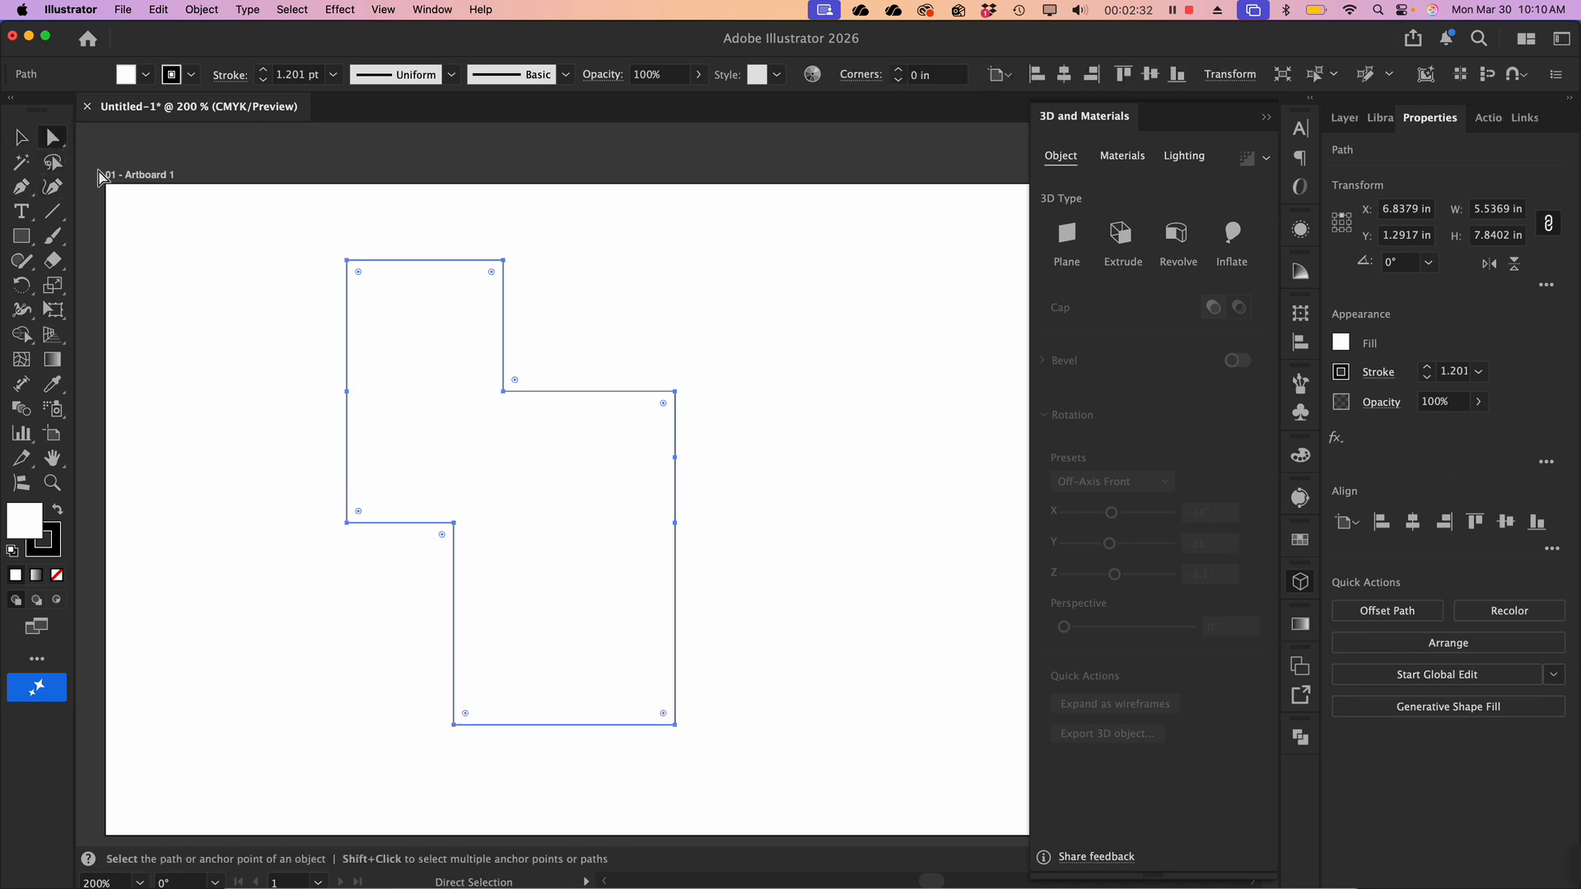
pyautogui.moveTo(291, 230); pyautogui.dragTo(576, 290)
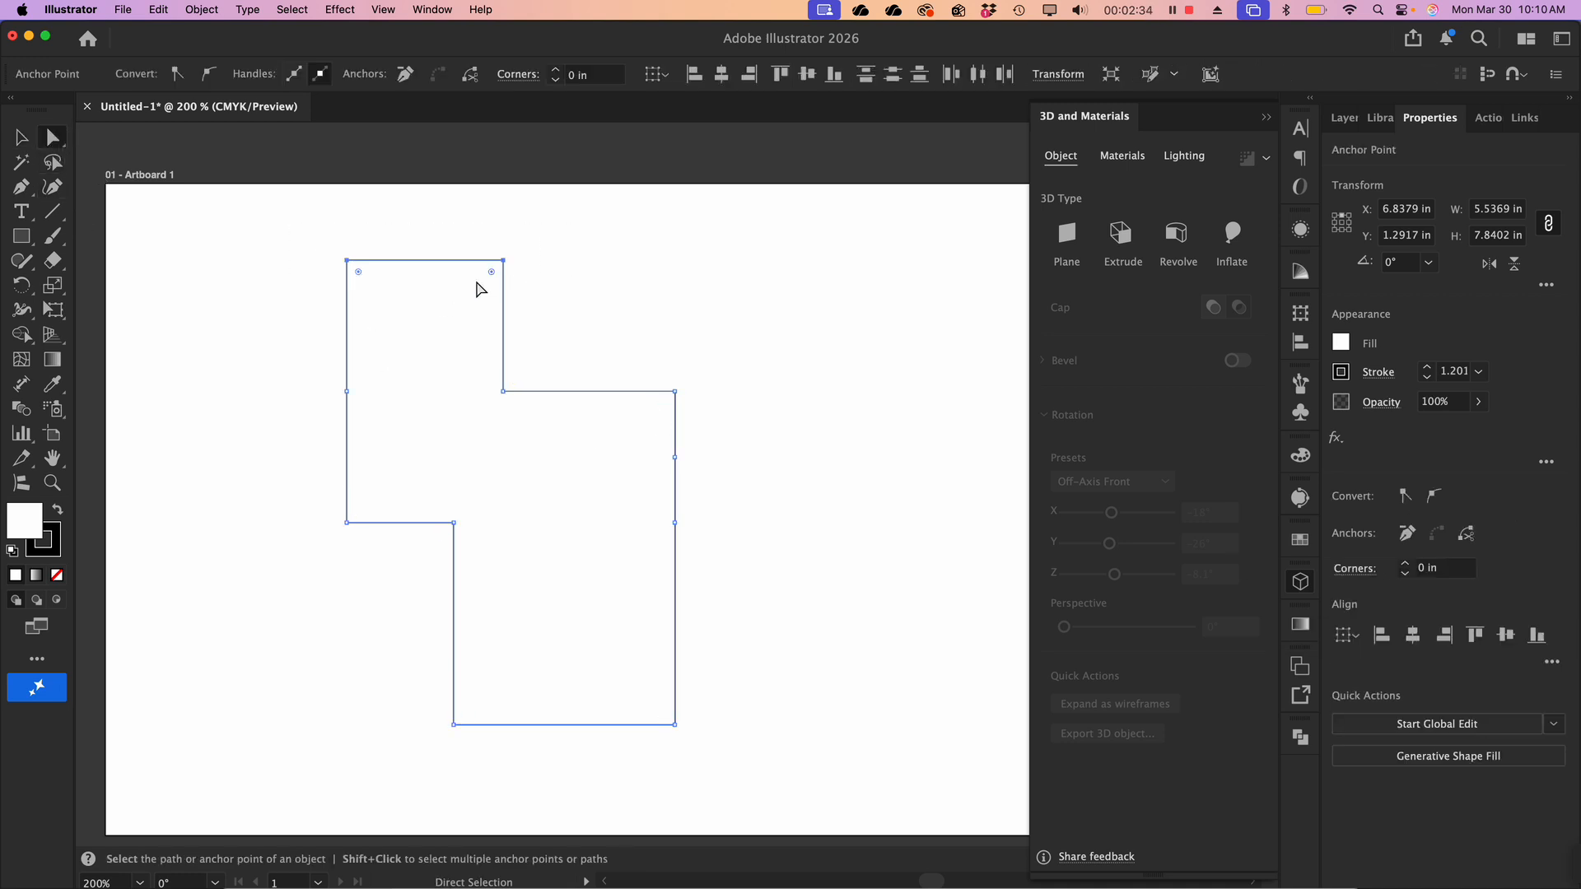
pyautogui.moveTo(358, 272); pyautogui.dragTo(595, 331)
pyautogui.click(505, 392)
pyautogui.moveTo(732, 344); pyautogui.dragTo(675, 475)
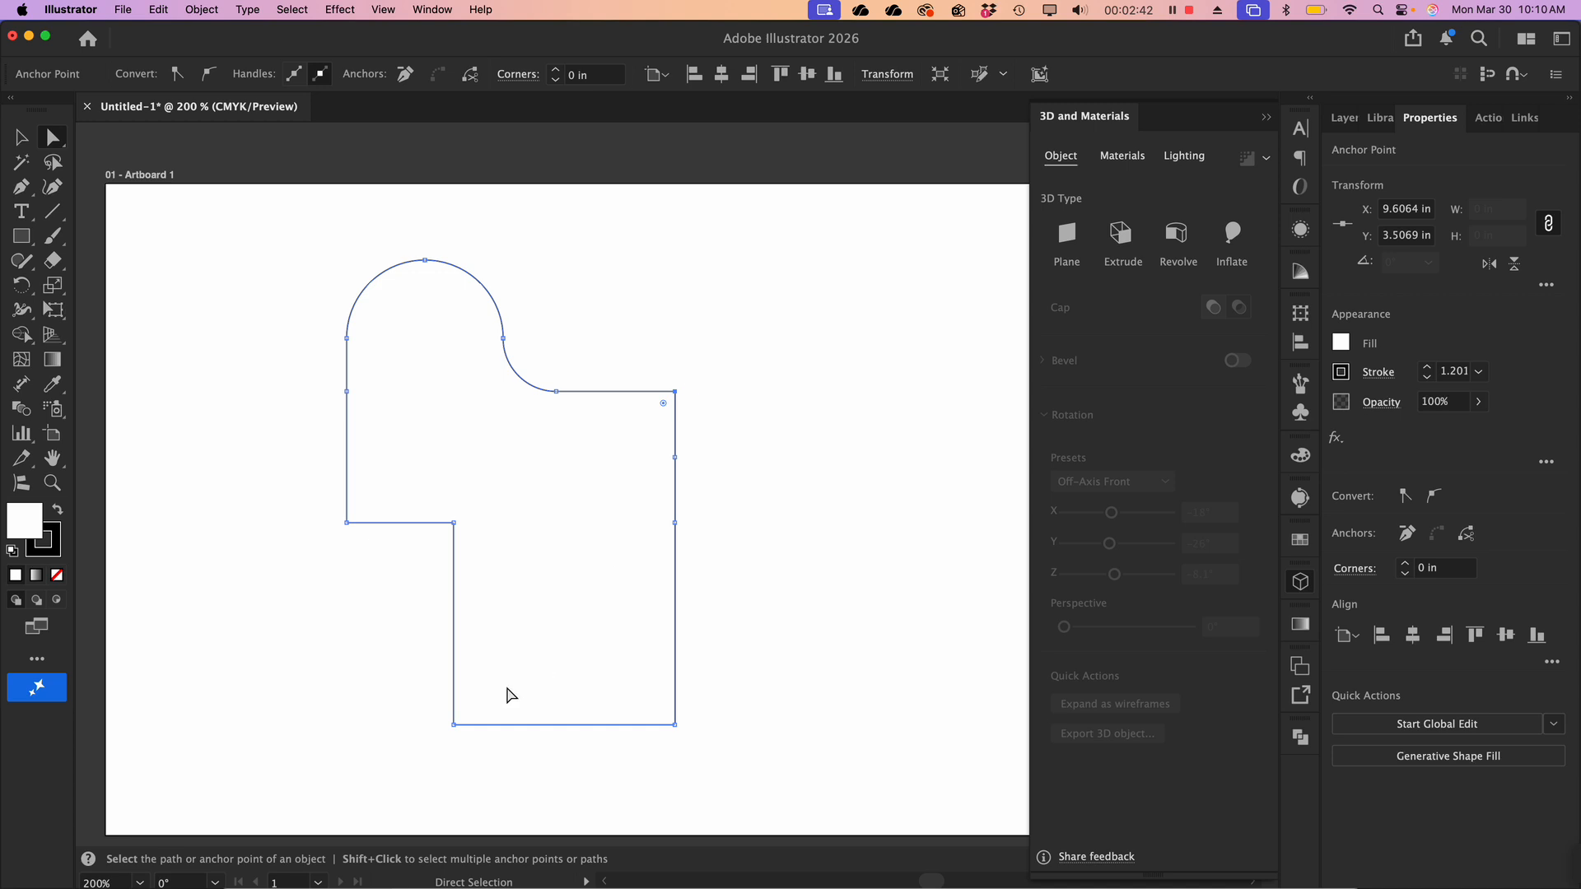
# Round the two left step corners, the bottom corners to about 1.87 in, and the right shoulder corner of the shape
pyautogui.moveTo(304, 505); pyautogui.dragTo(533, 572)
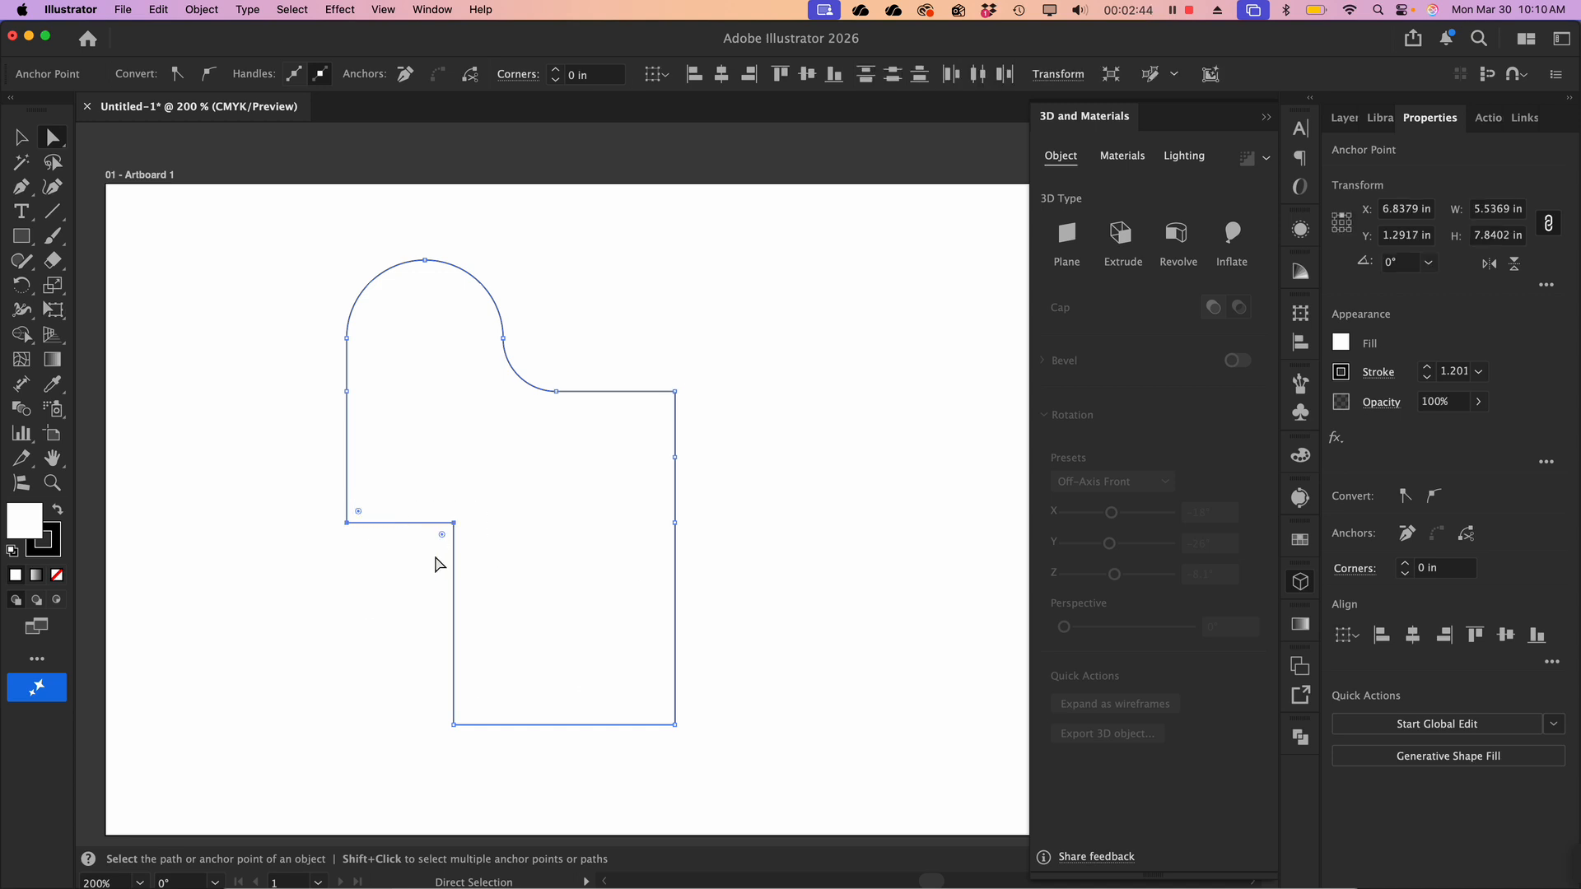
pyautogui.moveTo(443, 536); pyautogui.dragTo(784, 750)
pyautogui.moveTo(665, 715); pyautogui.dragTo(582, 664)
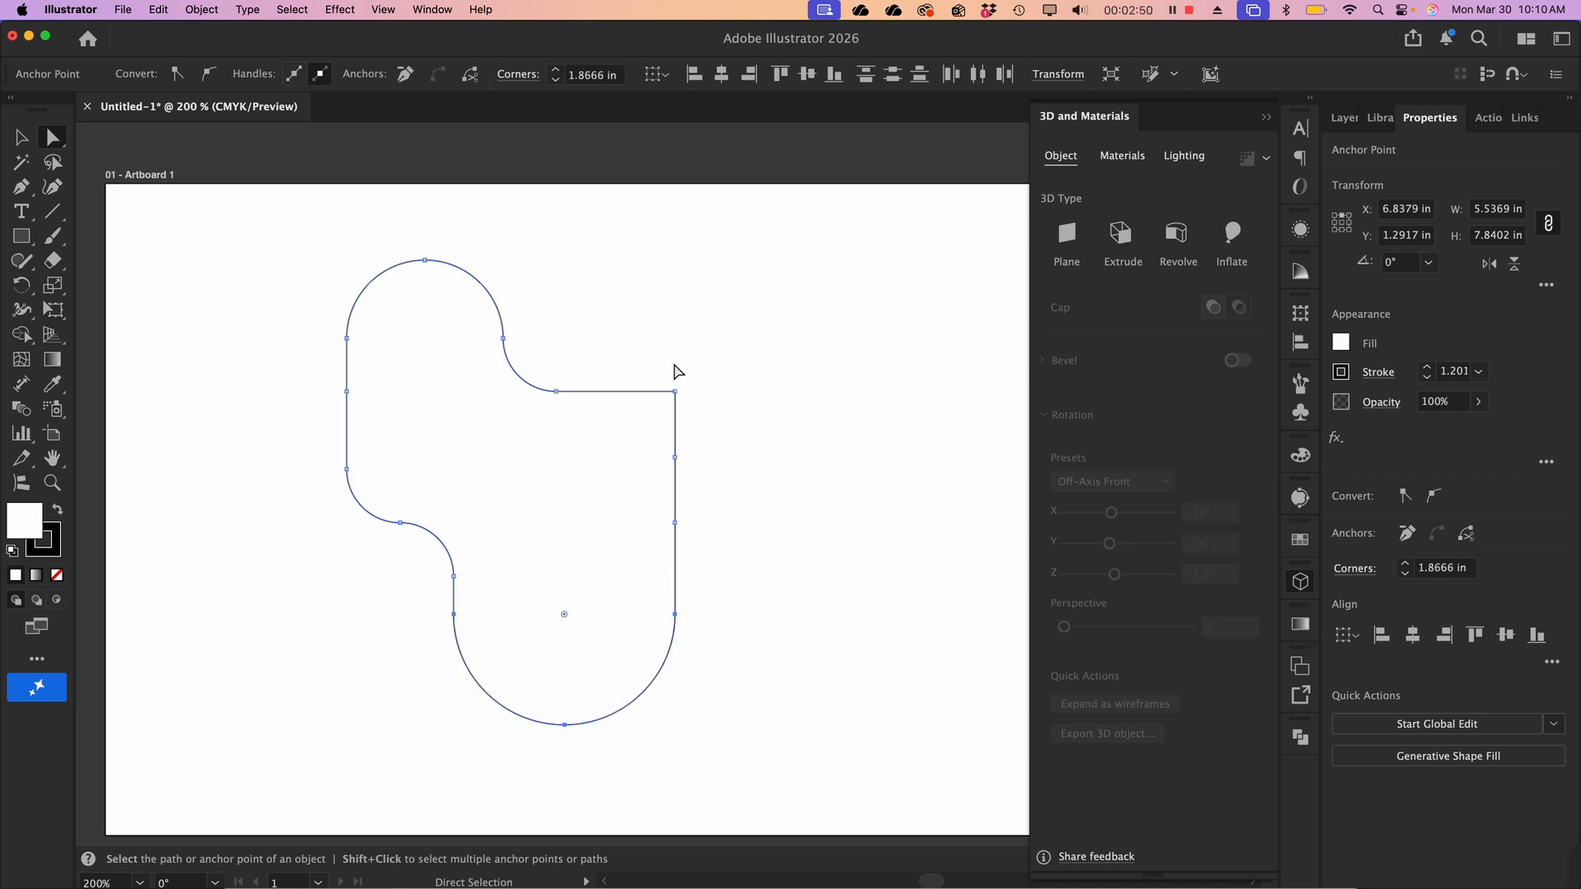
pyautogui.moveTo(751, 299); pyautogui.dragTo(586, 489)
# Move the rounded shape slightly down and right to about X 7.44 in, Y 1.58 in, and swap its fill and stroke colors
pyautogui.click(18, 139)
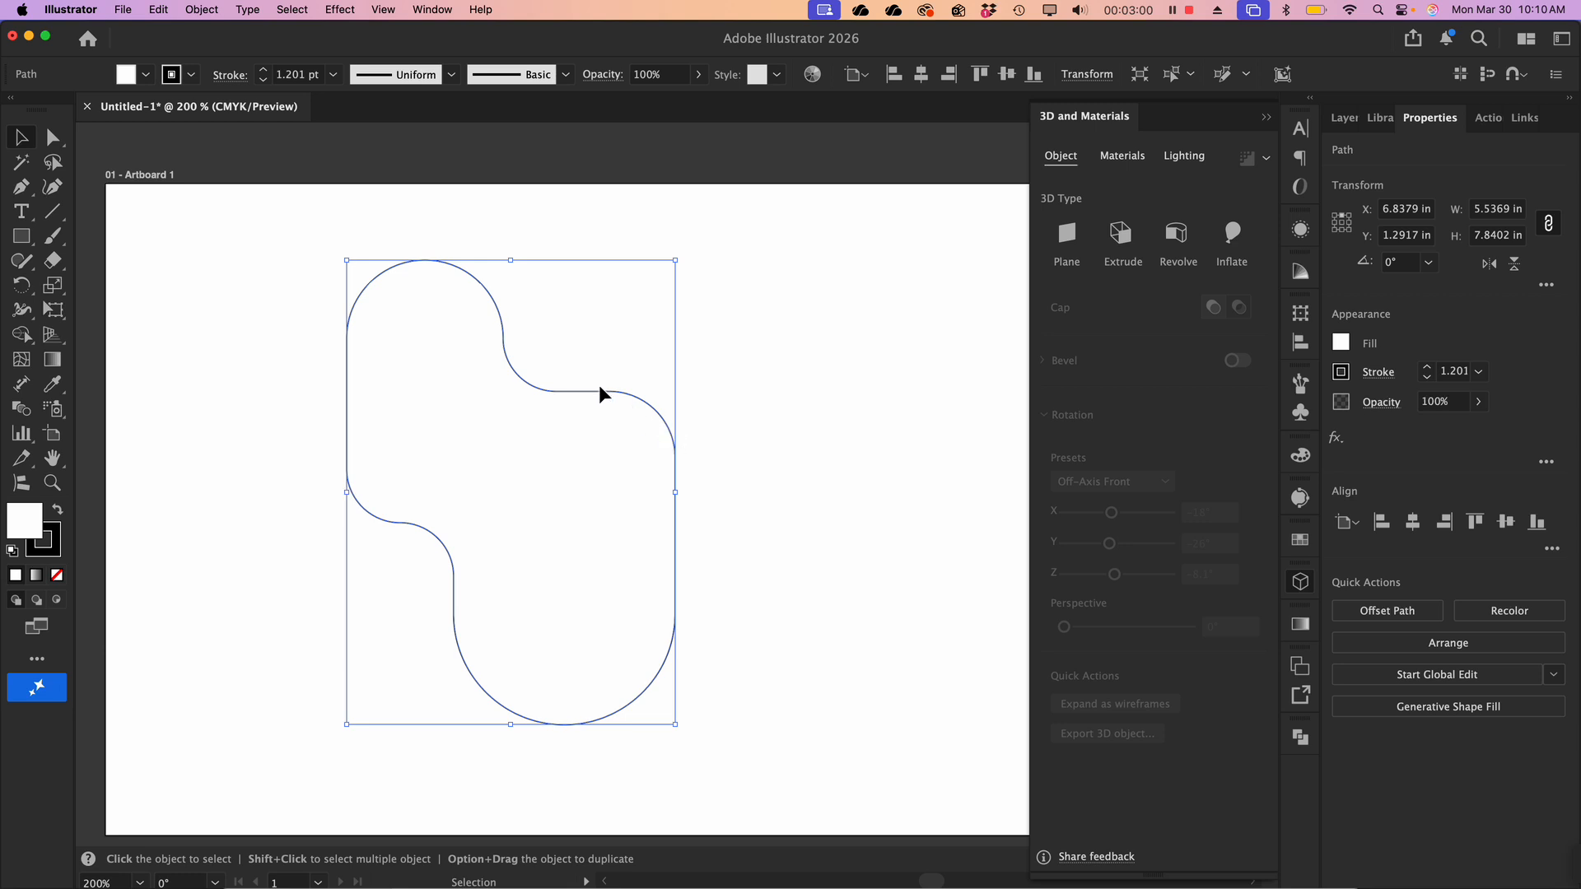
pyautogui.moveTo(581, 388); pyautogui.dragTo(615, 406)
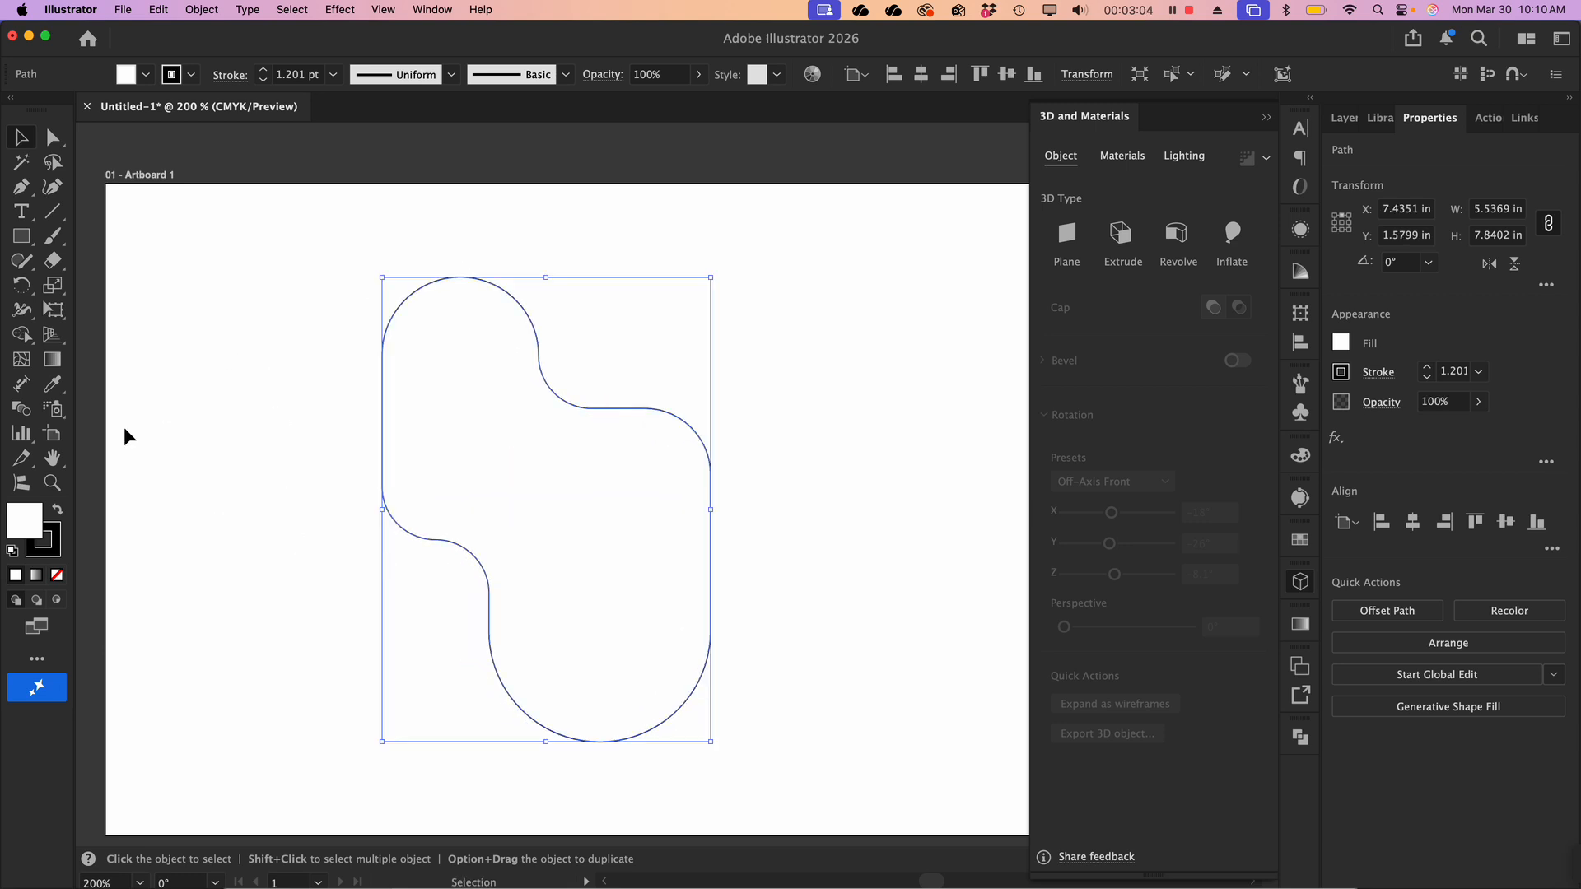
pyautogui.click(59, 508)
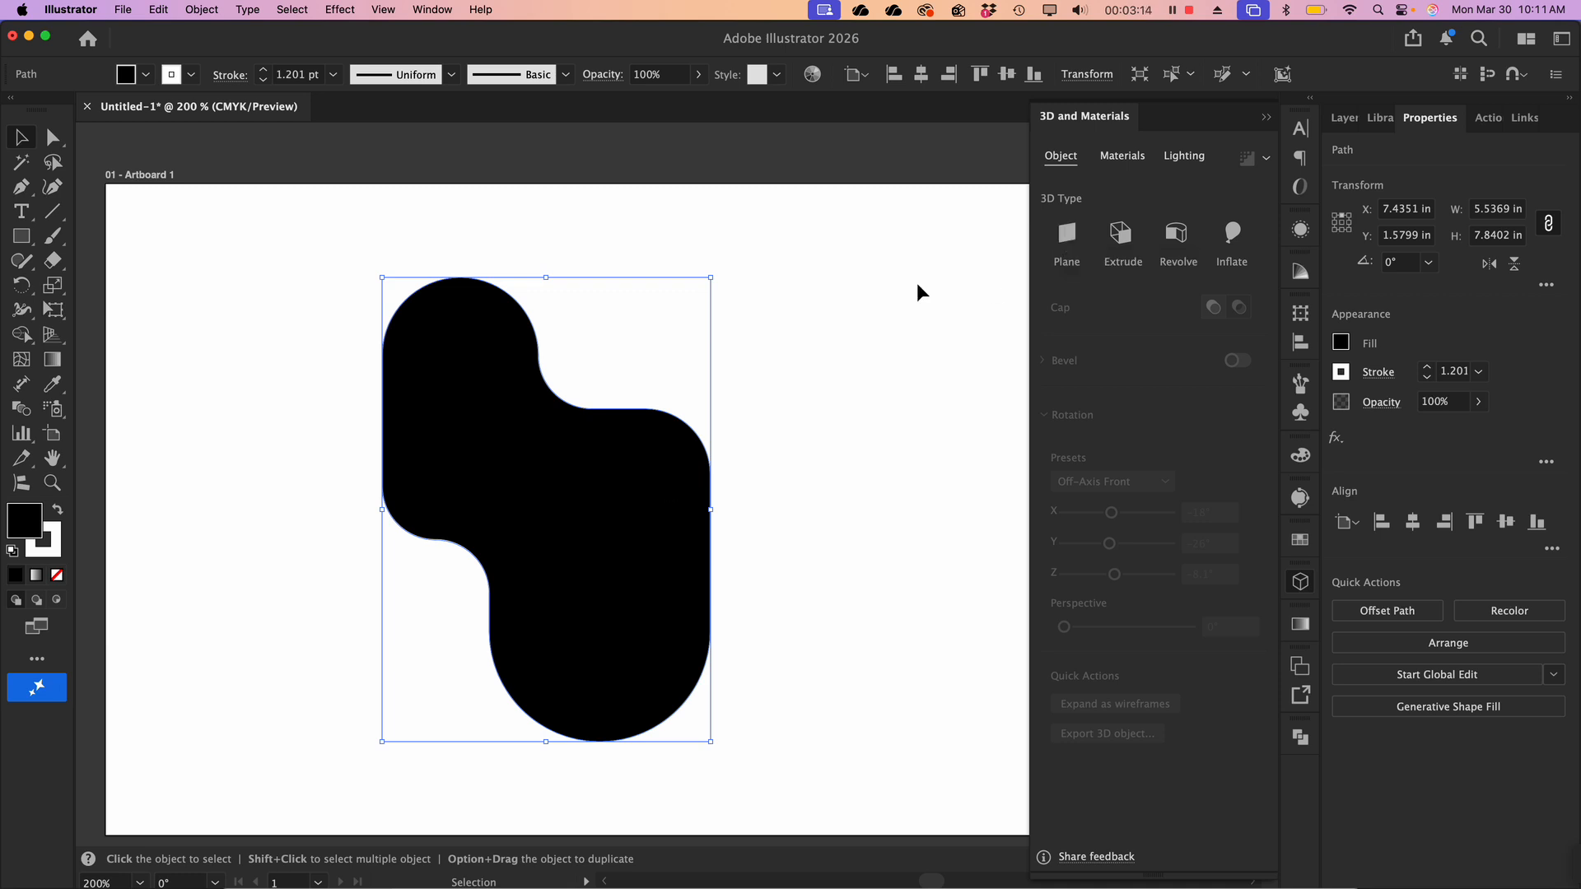
# Apply the Plane 3D type to the black shape and rotate it freely to about X 155°, Y -124° and Z -144°
pyautogui.click(1069, 235)
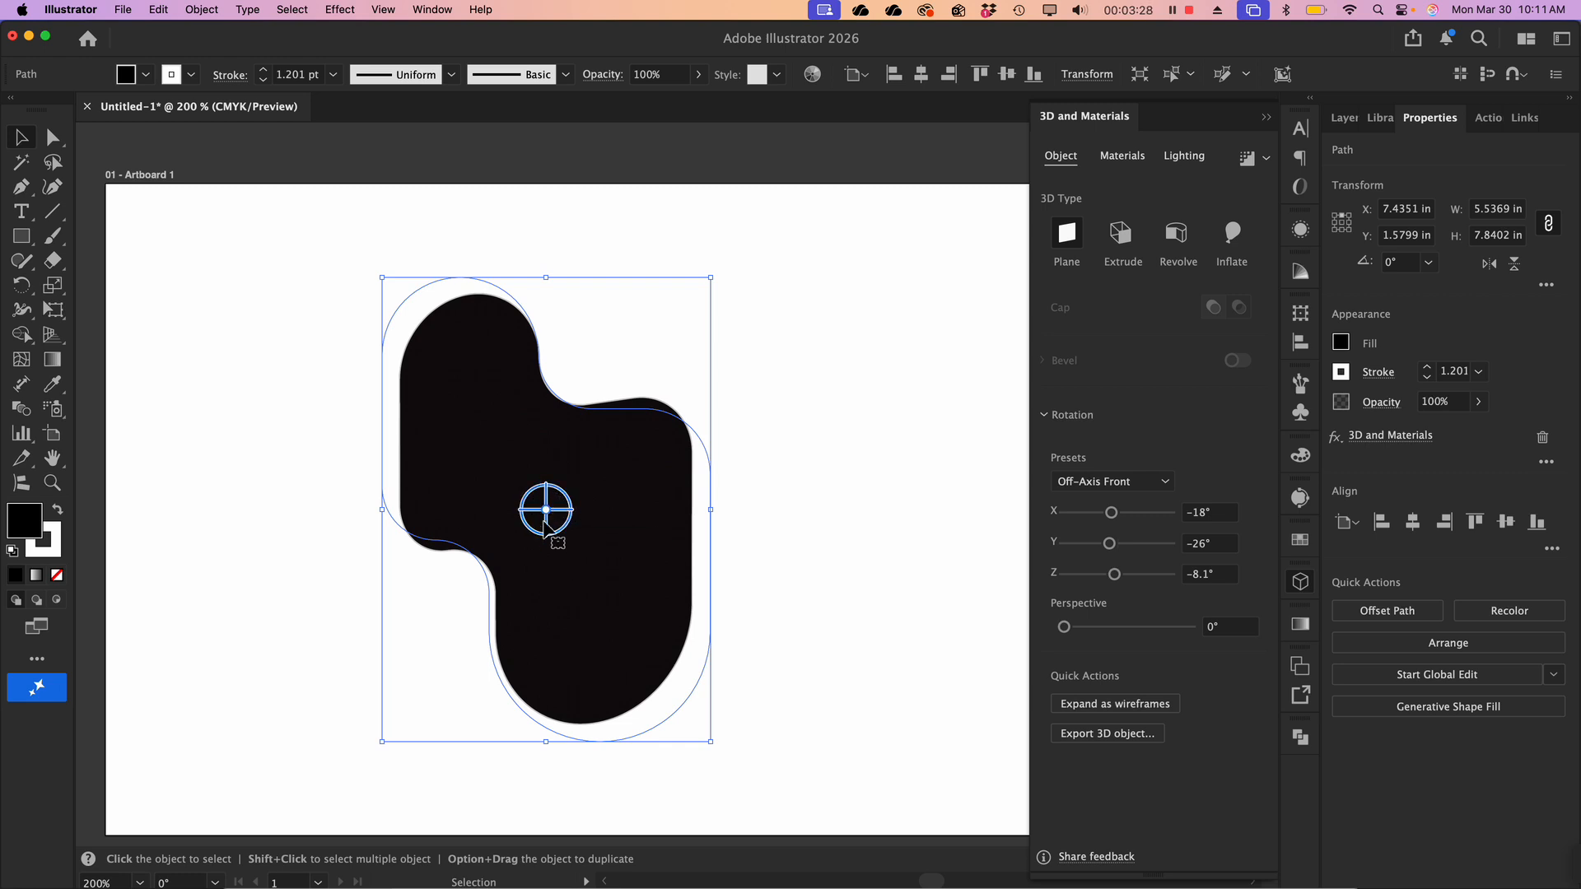
pyautogui.scroll(3, 545, 522)
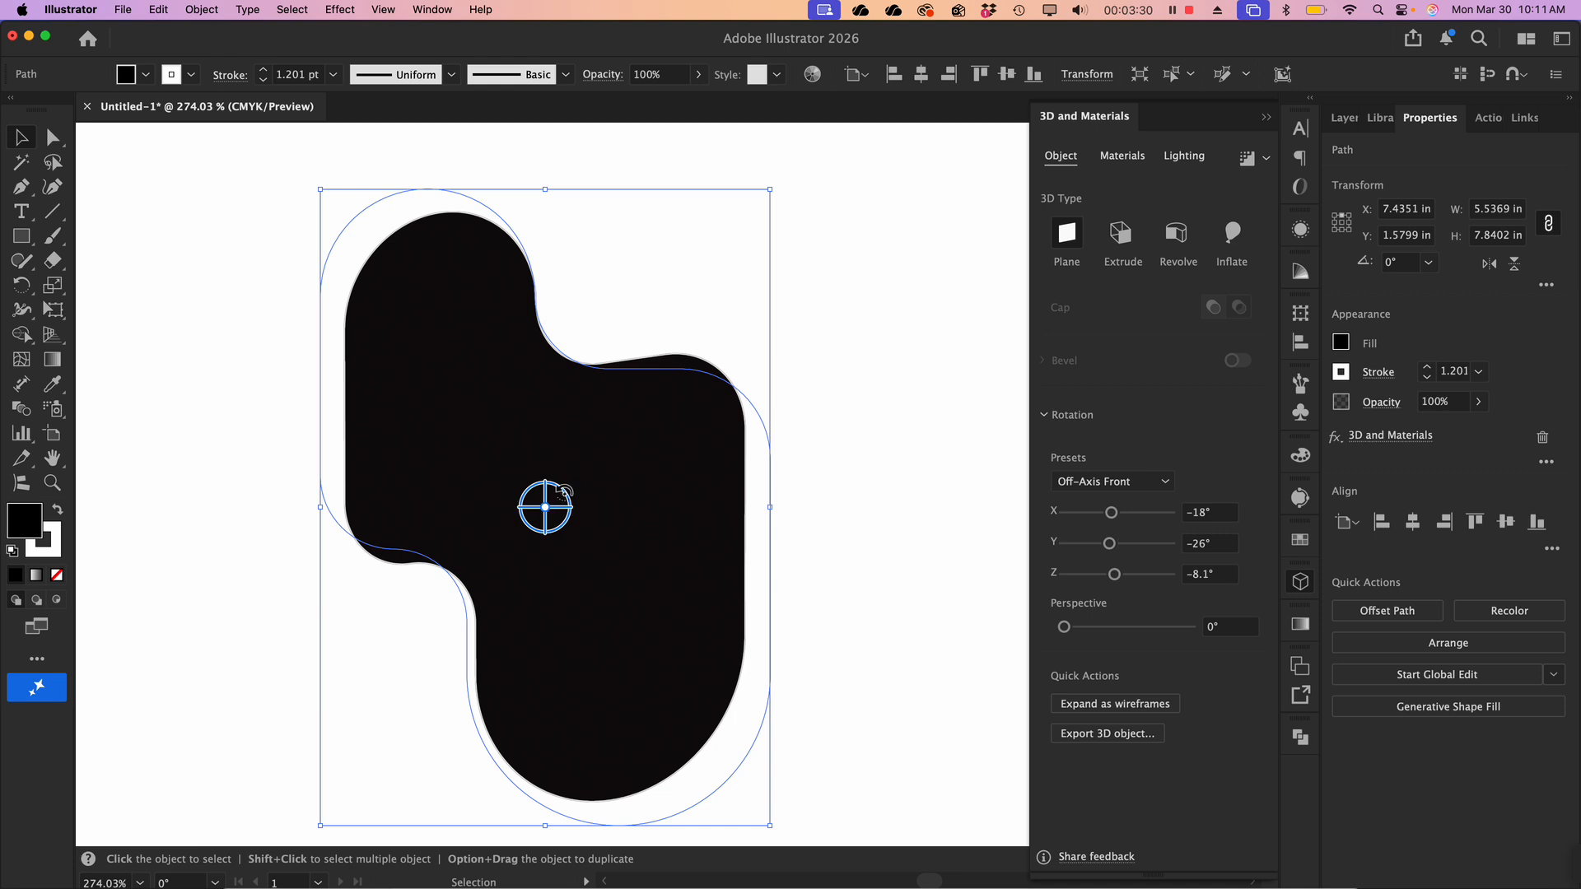
pyautogui.moveTo(561, 490); pyautogui.dragTo(568, 517)
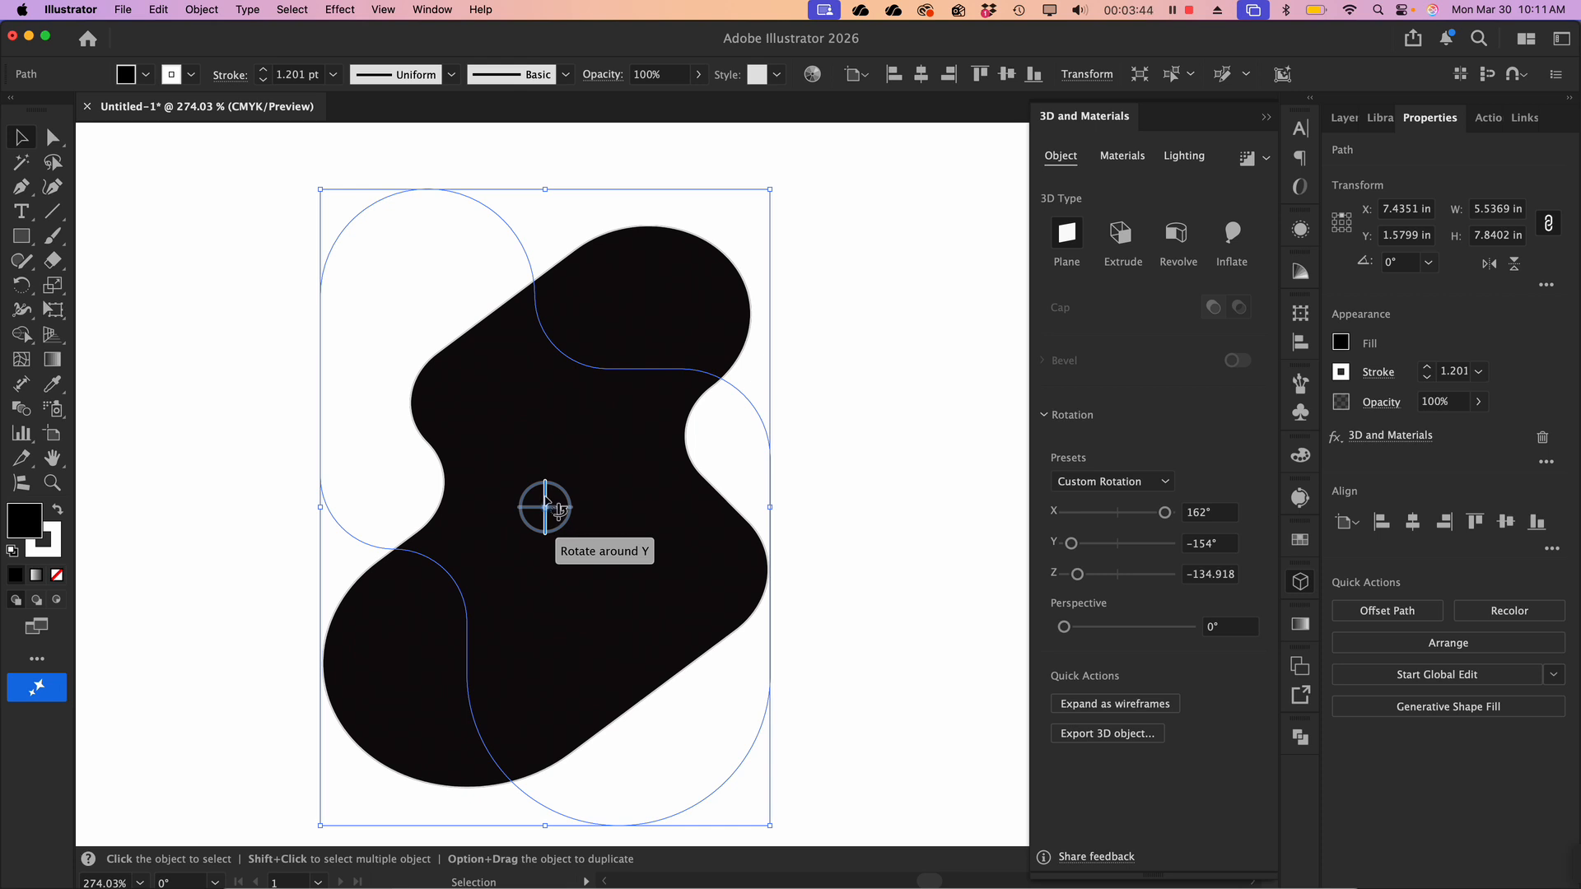
pyautogui.moveTo(545, 496)
pyautogui.mouseDown()
pyautogui.moveTo(512, 496)
pyautogui.moveTo(581, 515)
pyautogui.moveTo(564, 512)
pyautogui.mouseUp()
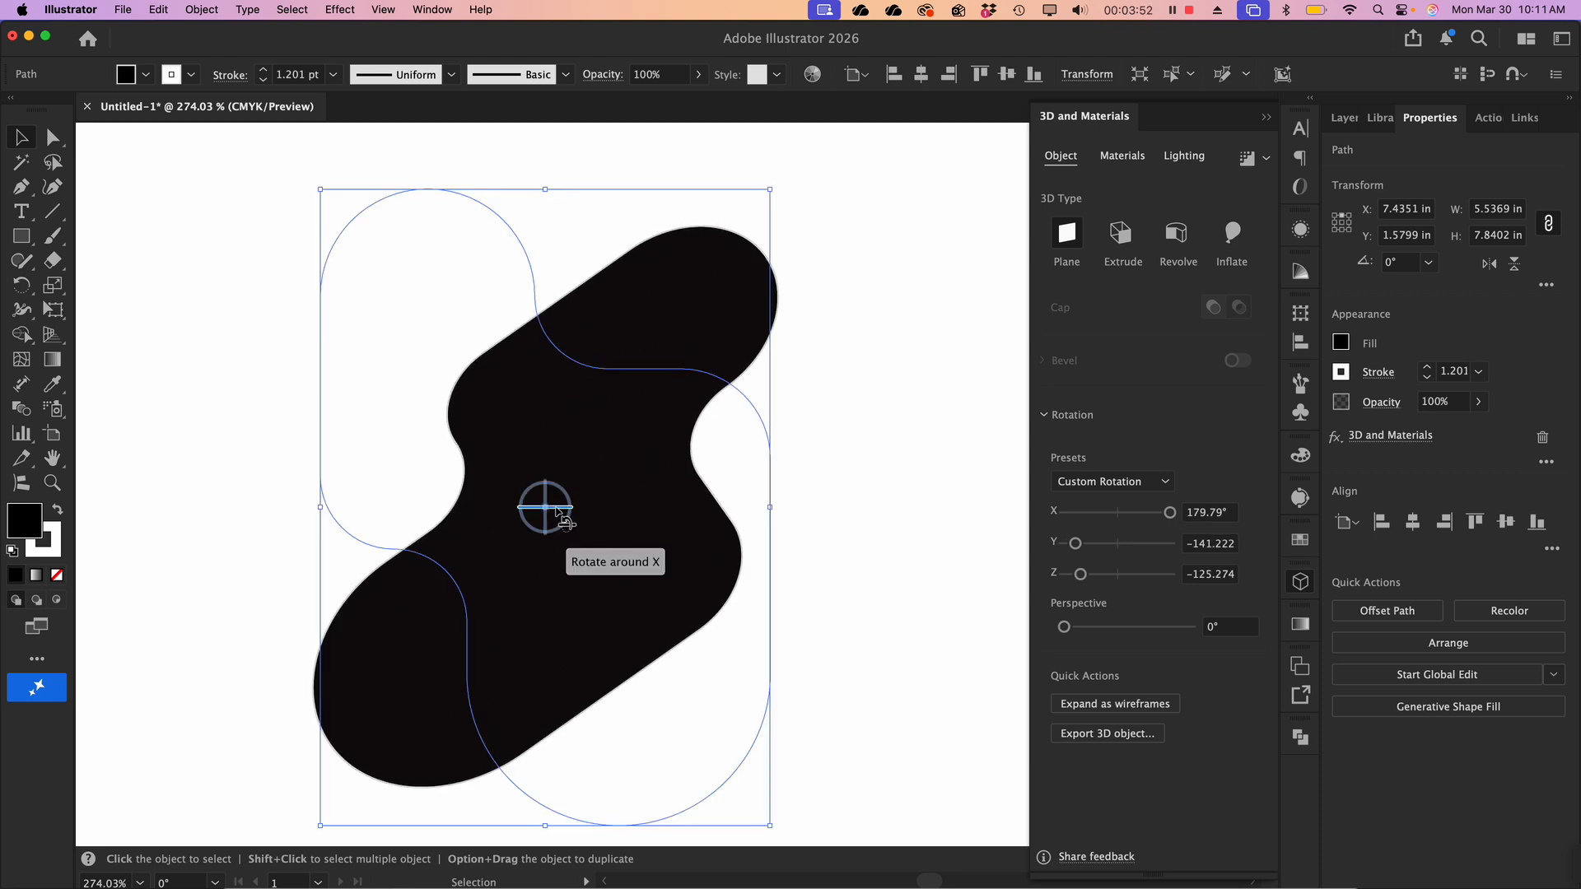
pyautogui.moveTo(556, 510)
pyautogui.mouseDown()
pyautogui.moveTo(569, 568)
pyautogui.moveTo(549, 464)
pyautogui.moveTo(547, 526)
pyautogui.mouseUp()
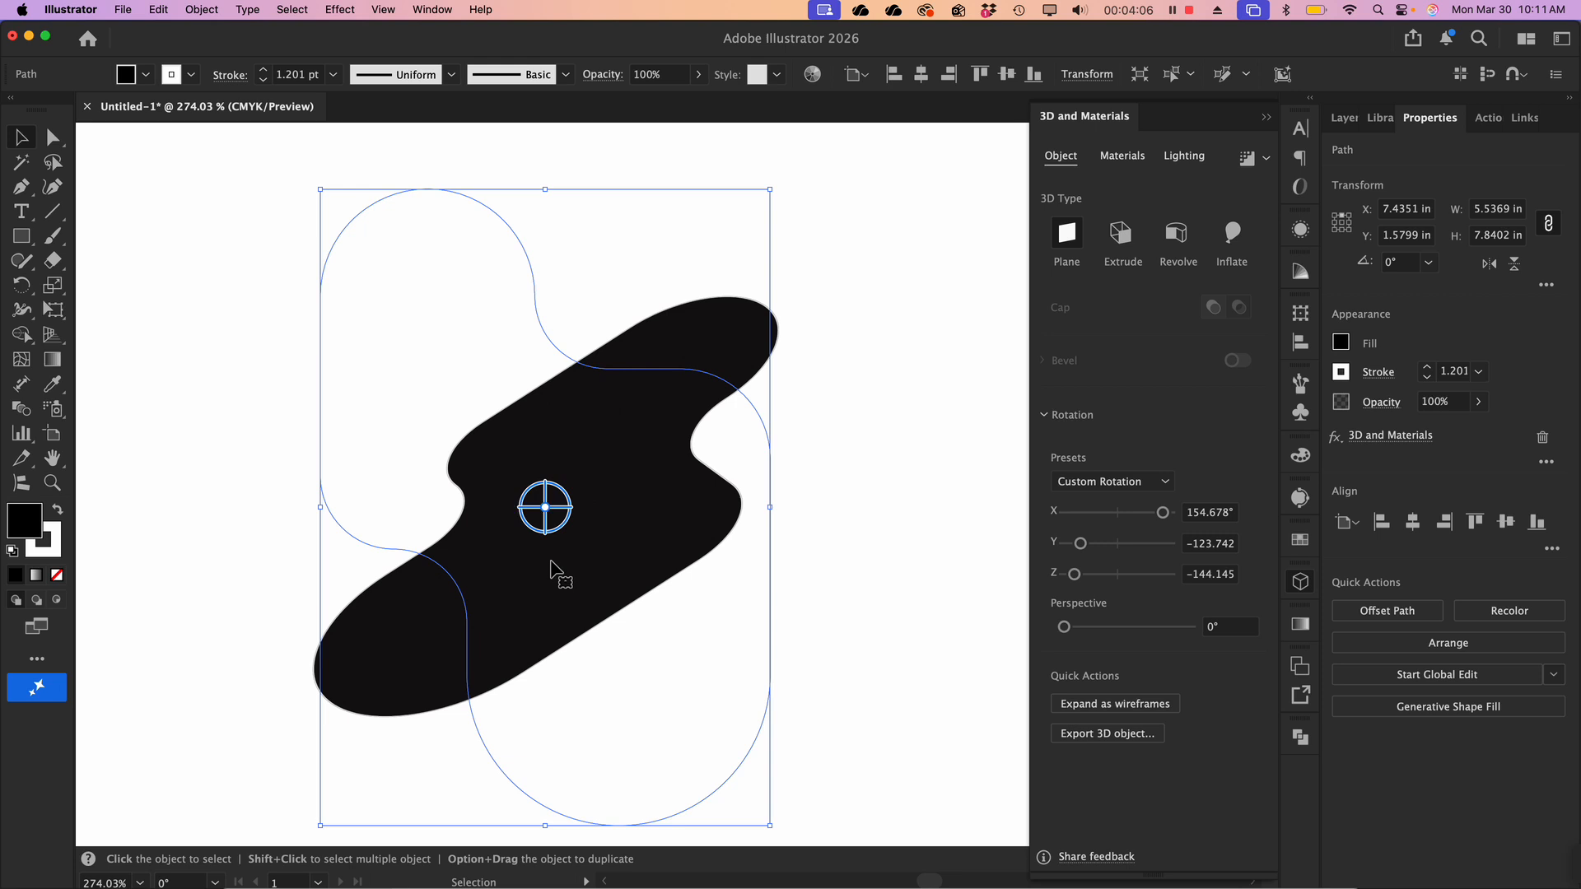
pyautogui.scroll(1, 550, 568)
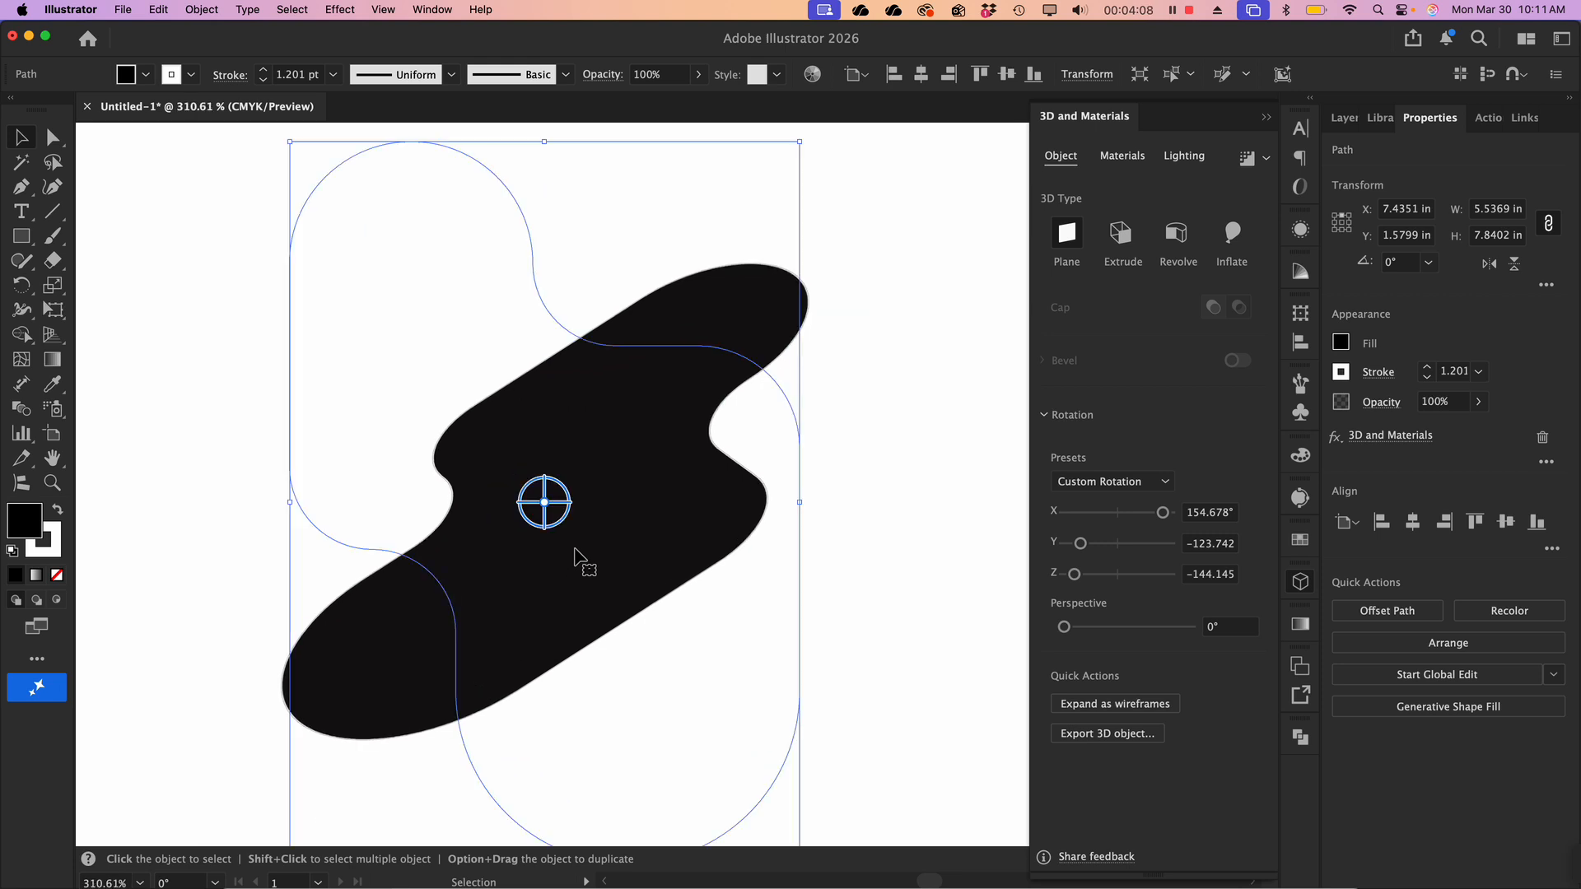
pyautogui.scroll(-1, 574, 562)
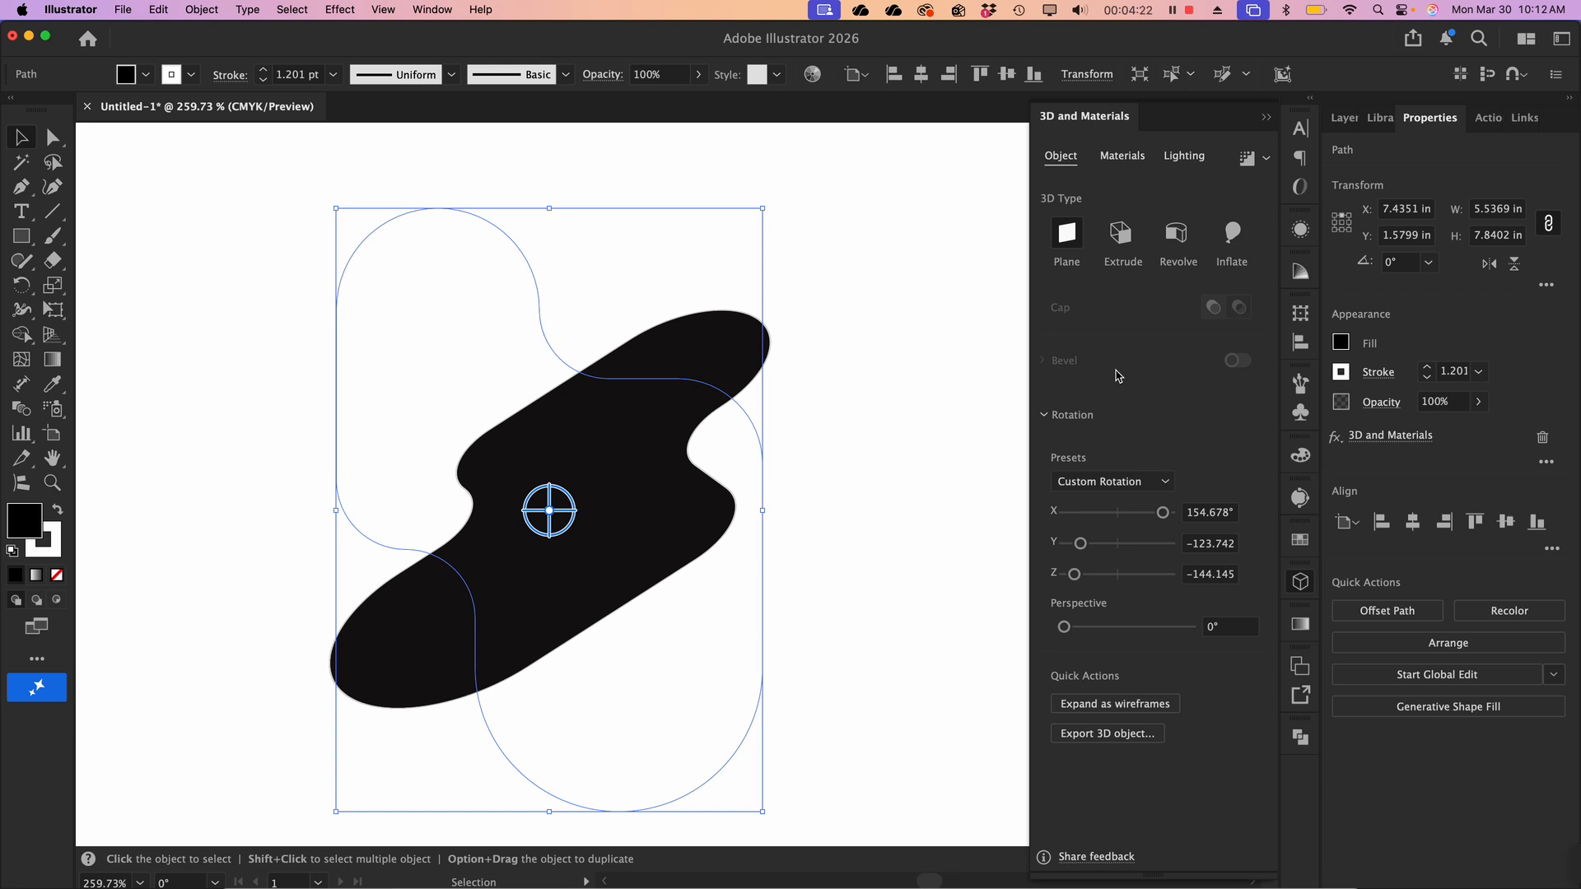
# Adjust the black shape's 3D rotation to X 160° and about Z -141°, and set its perspective to 121°
pyautogui.click(1130, 518)
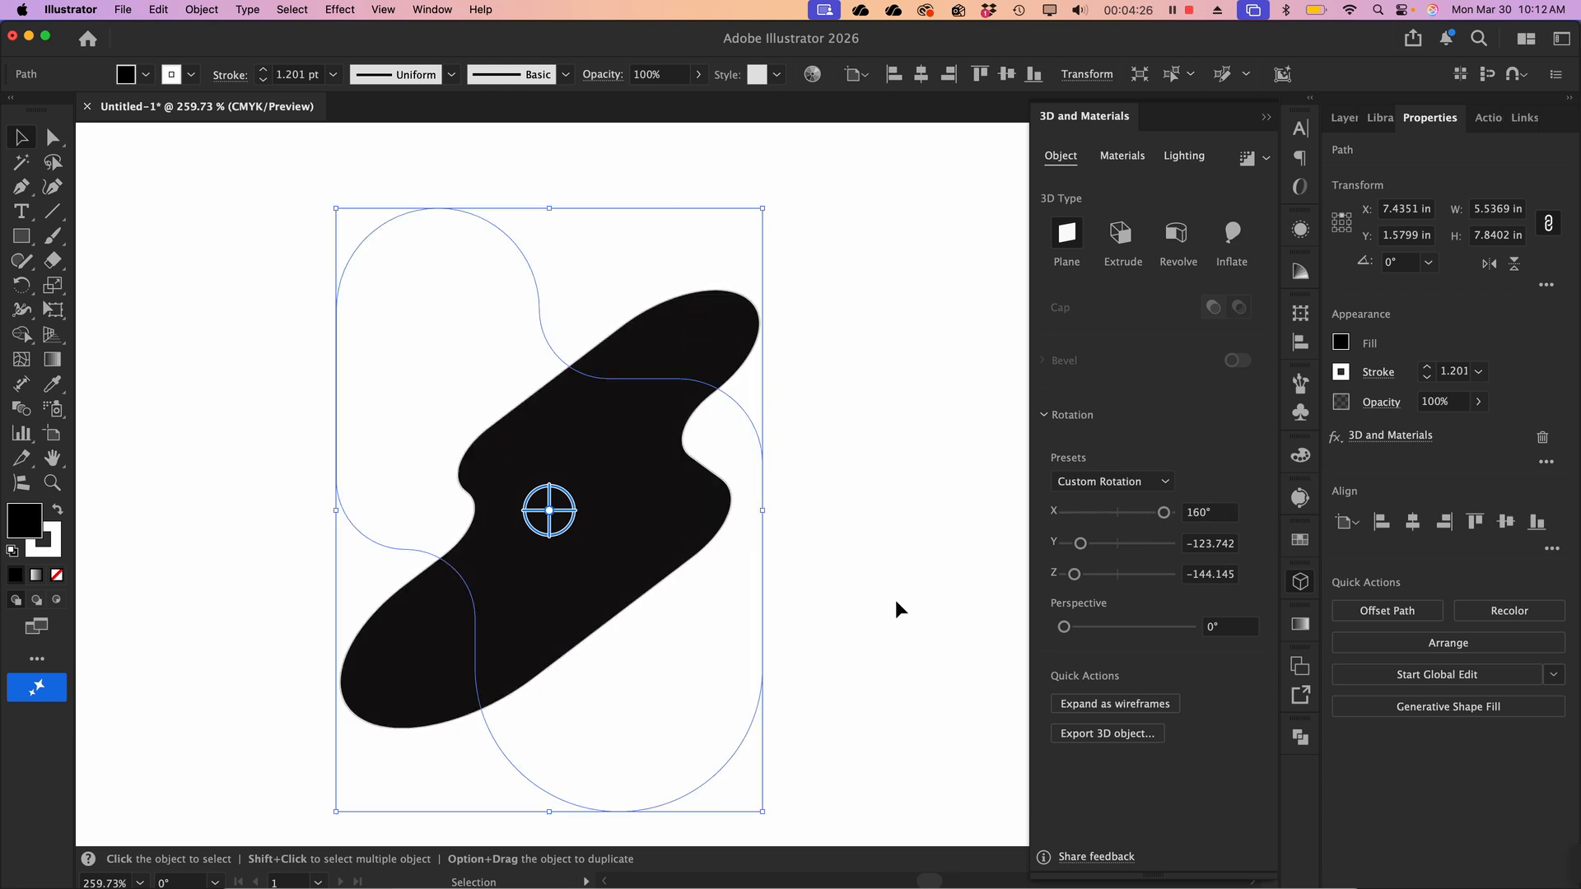
pyautogui.click(1064, 577)
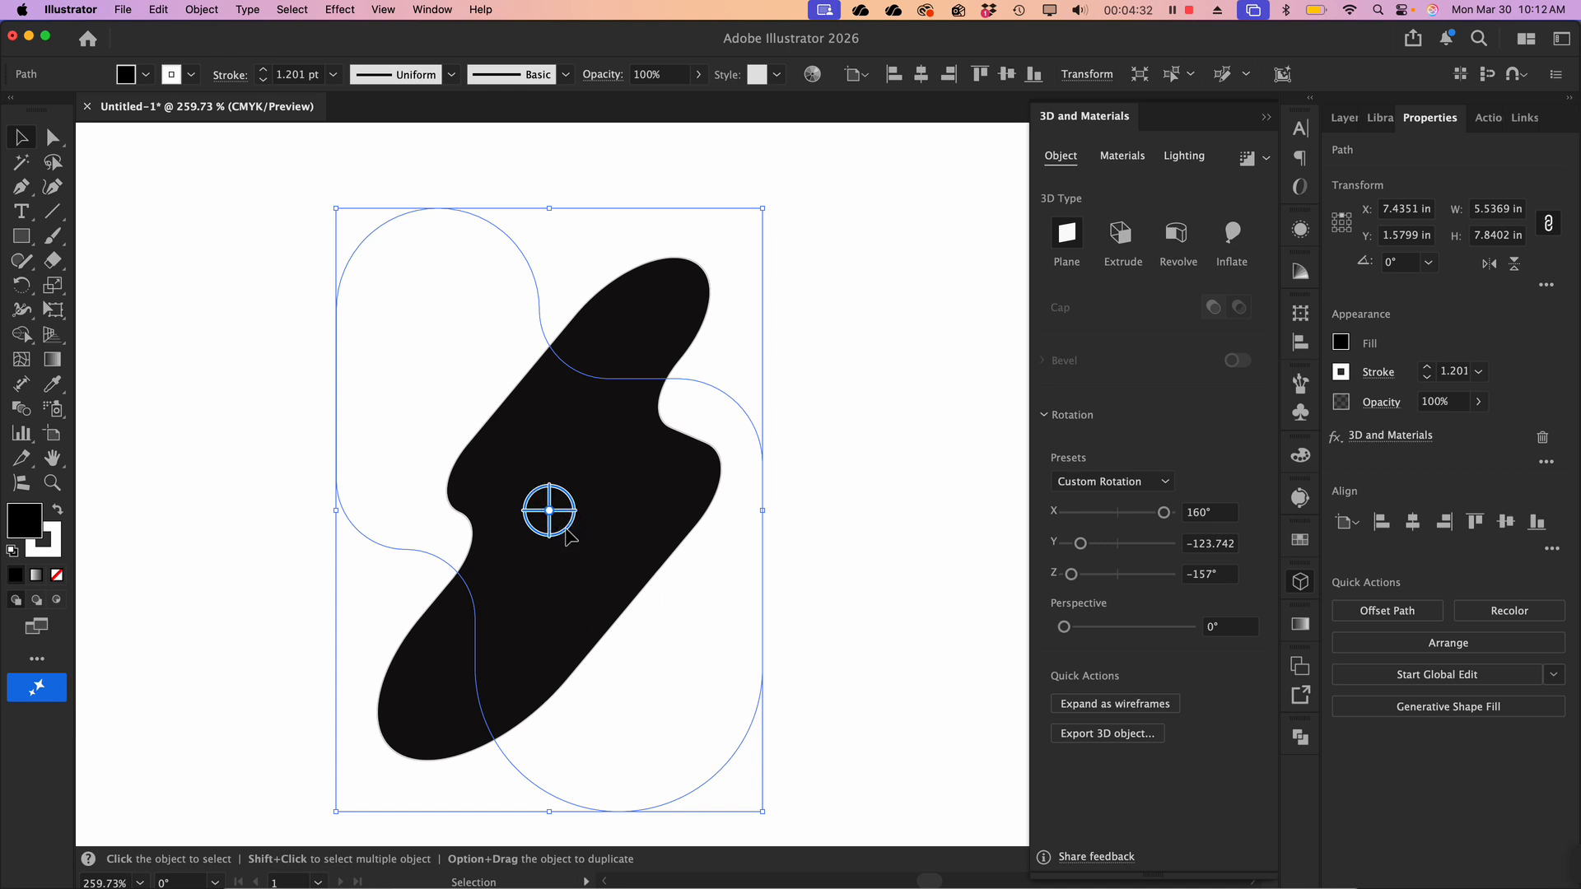
pyautogui.moveTo(565, 534)
pyautogui.mouseDown()
pyautogui.moveTo(554, 543)
pyautogui.moveTo(565, 535)
pyautogui.mouseUp()
pyautogui.moveTo(565, 533); pyautogui.dragTo(569, 527)
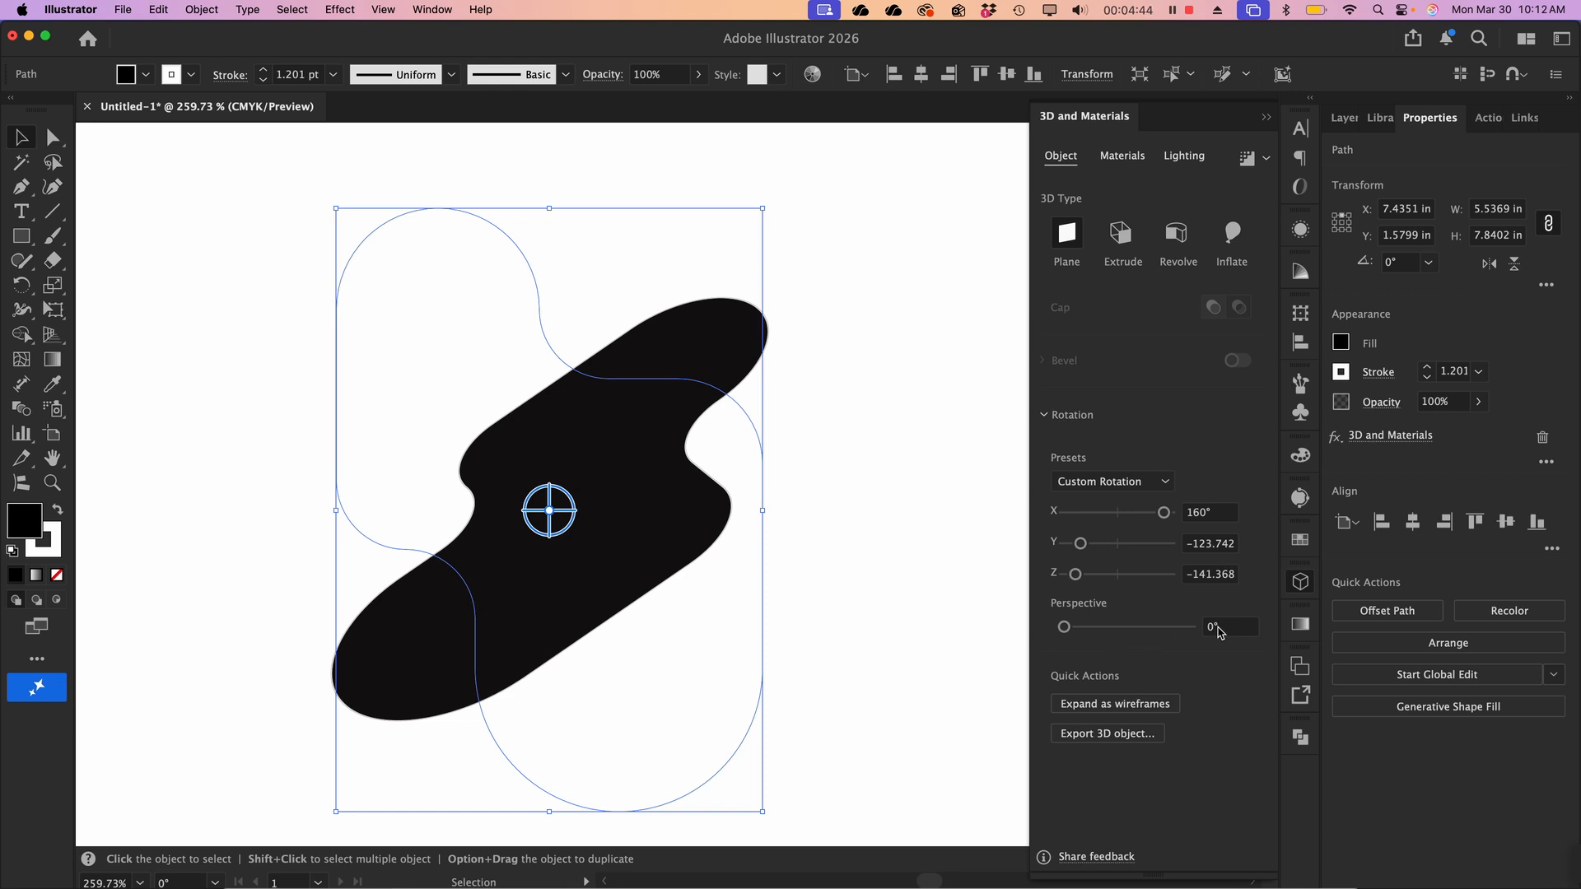
pyautogui.moveTo(1065, 628); pyautogui.dragTo(1160, 636)
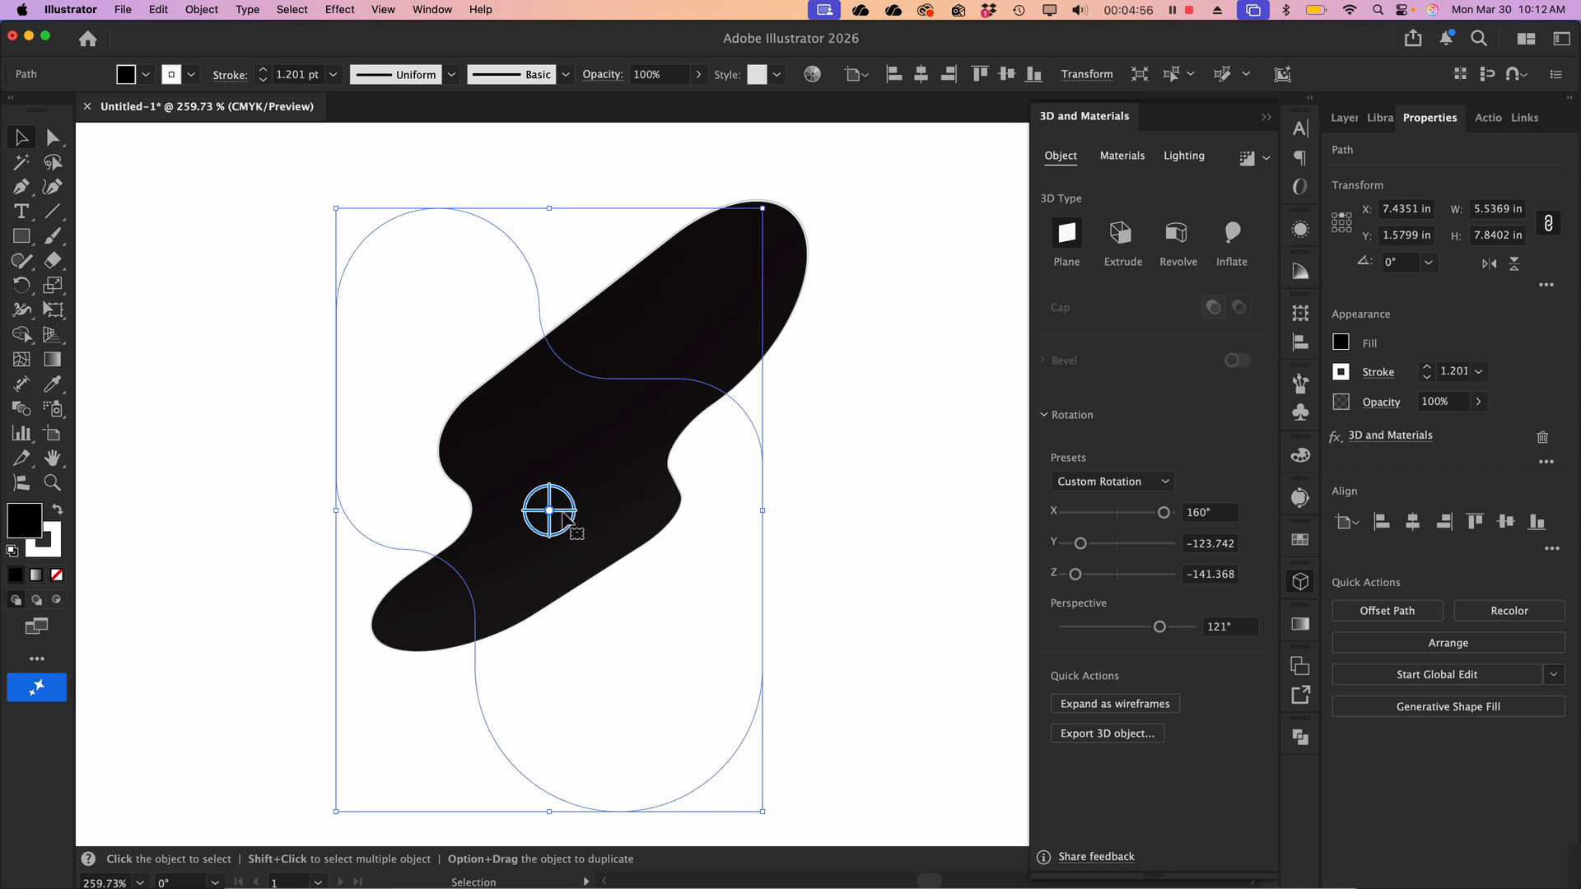
# Rotate the shape freely to about X 30°, Y 27° and Z 49°, and move it up to about X 7.58 in, Y 0.34 in
pyautogui.moveTo(571, 510); pyautogui.dragTo(542, 426)
pyautogui.moveTo(550, 493); pyautogui.dragTo(528, 497)
pyautogui.moveTo(602, 581); pyautogui.dragTo(613, 485)
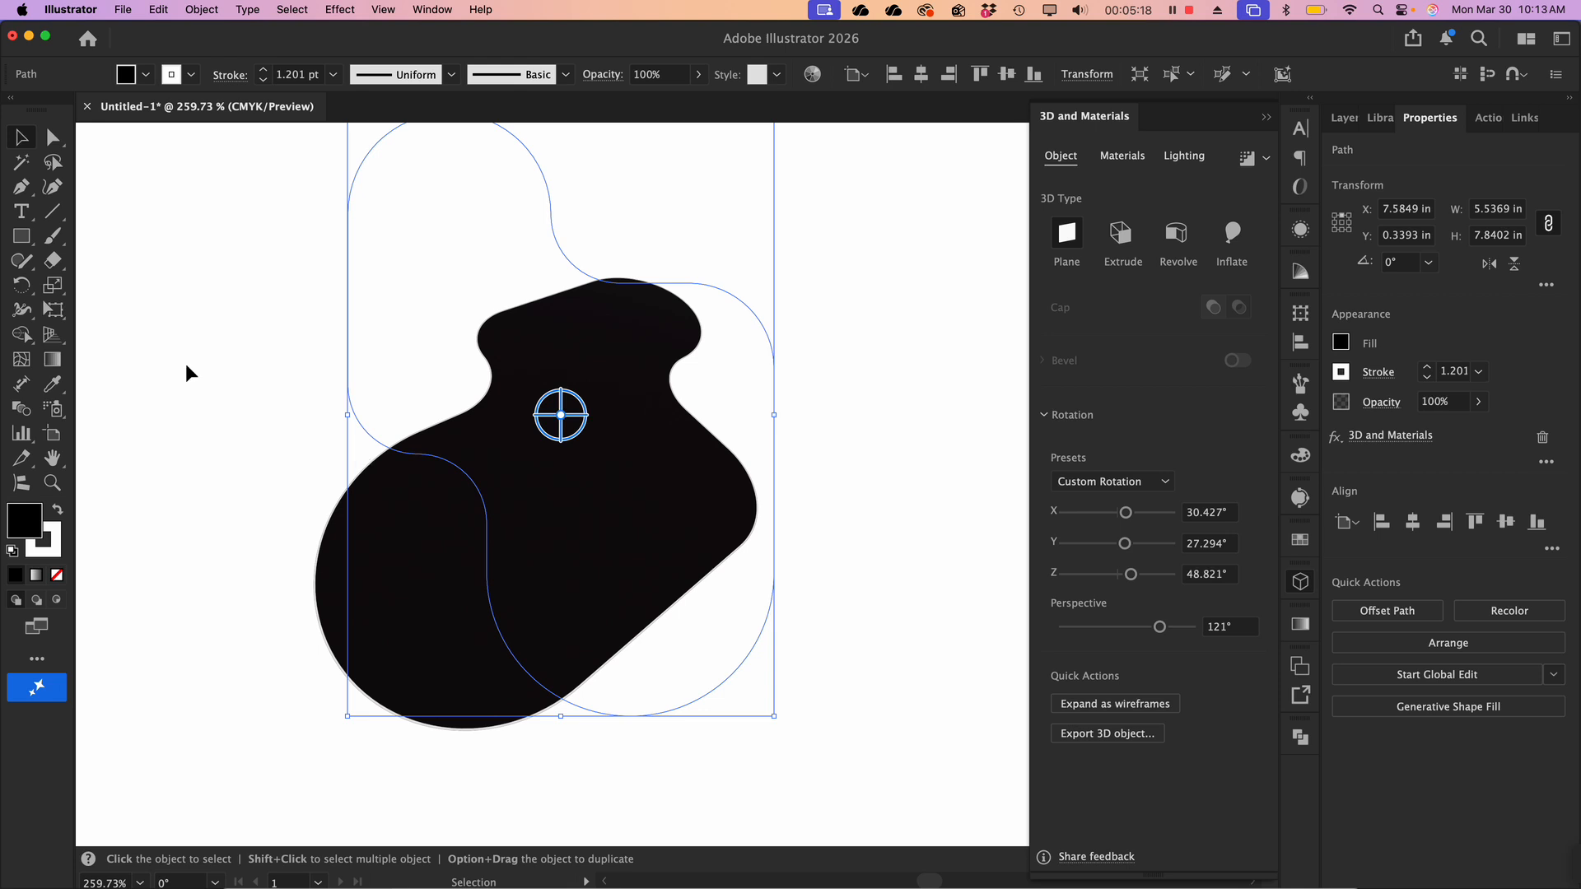
# Swap the shape's fill and stroke colors so the stroke is black, and set the fill to None
pyautogui.click(59, 511)
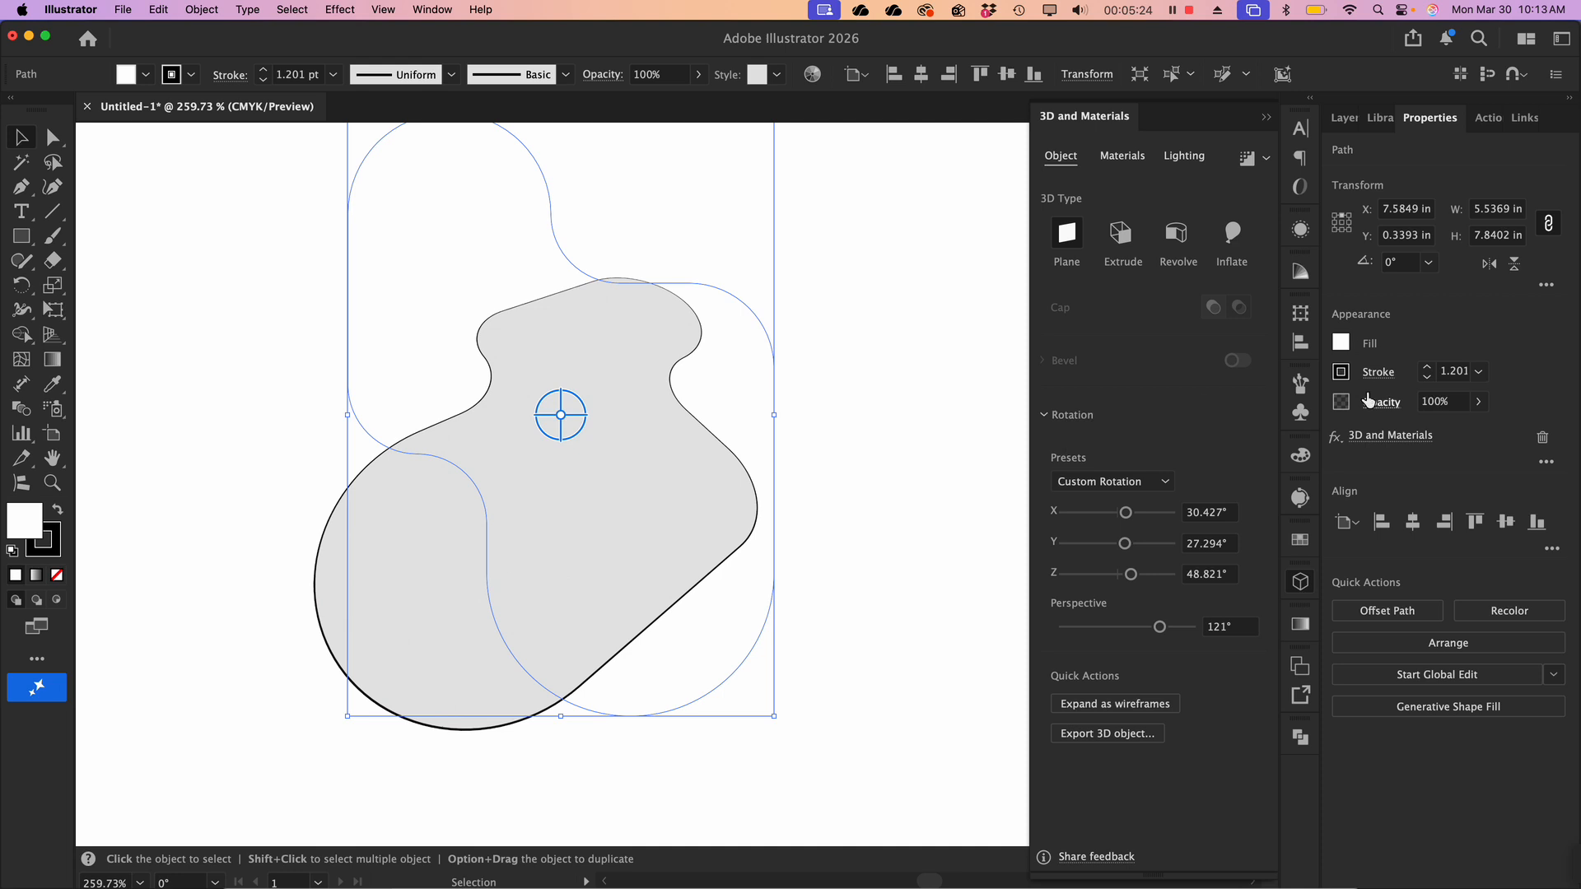
pyautogui.click(1340, 342)
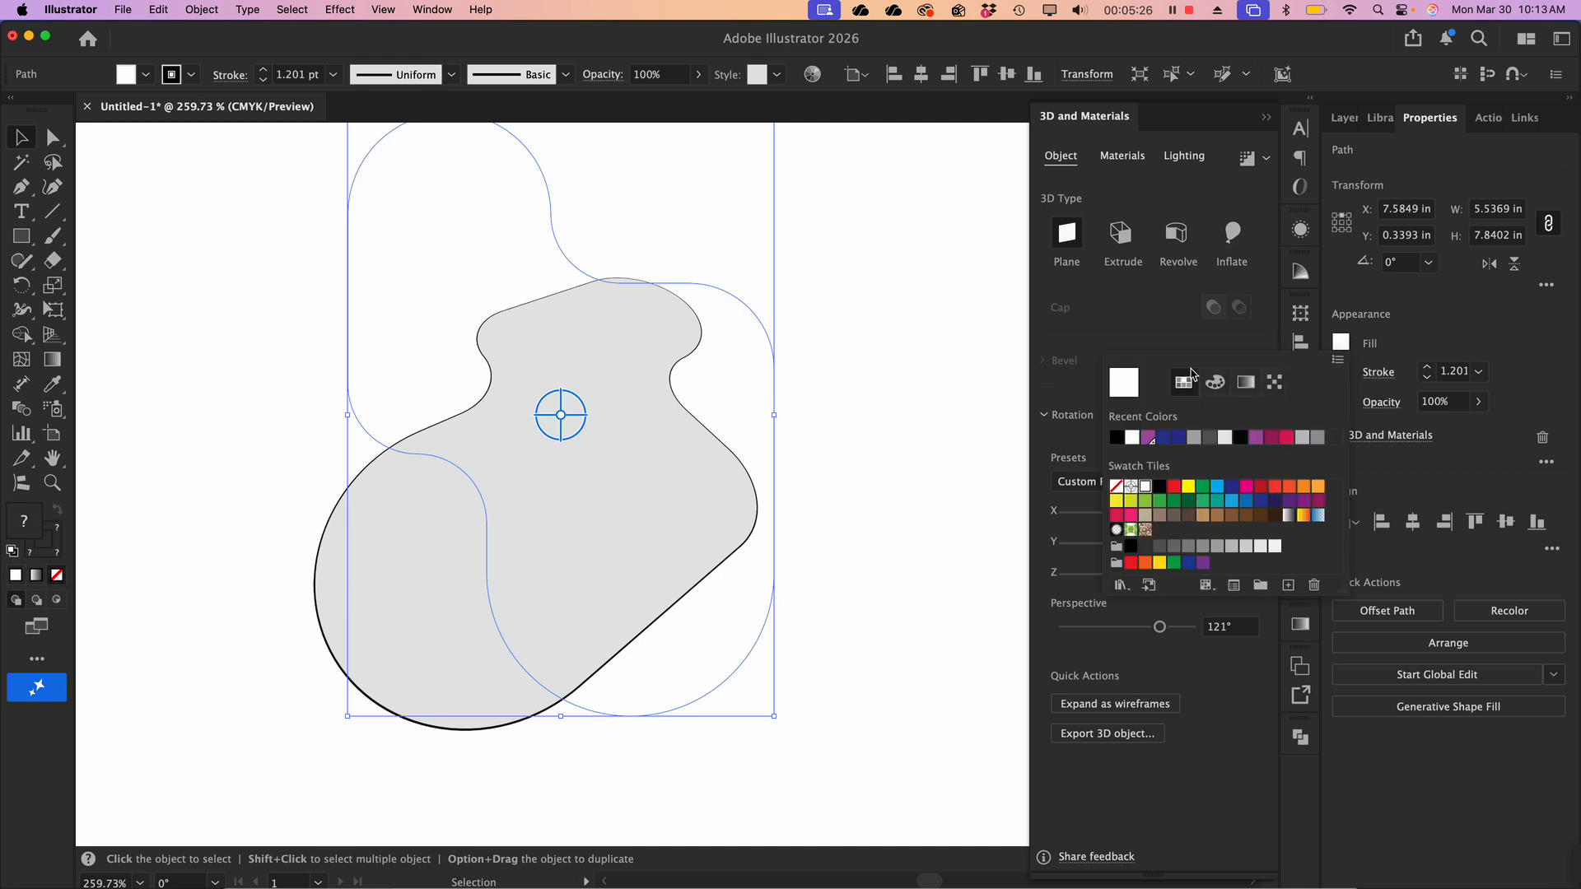
pyautogui.click(1116, 486)
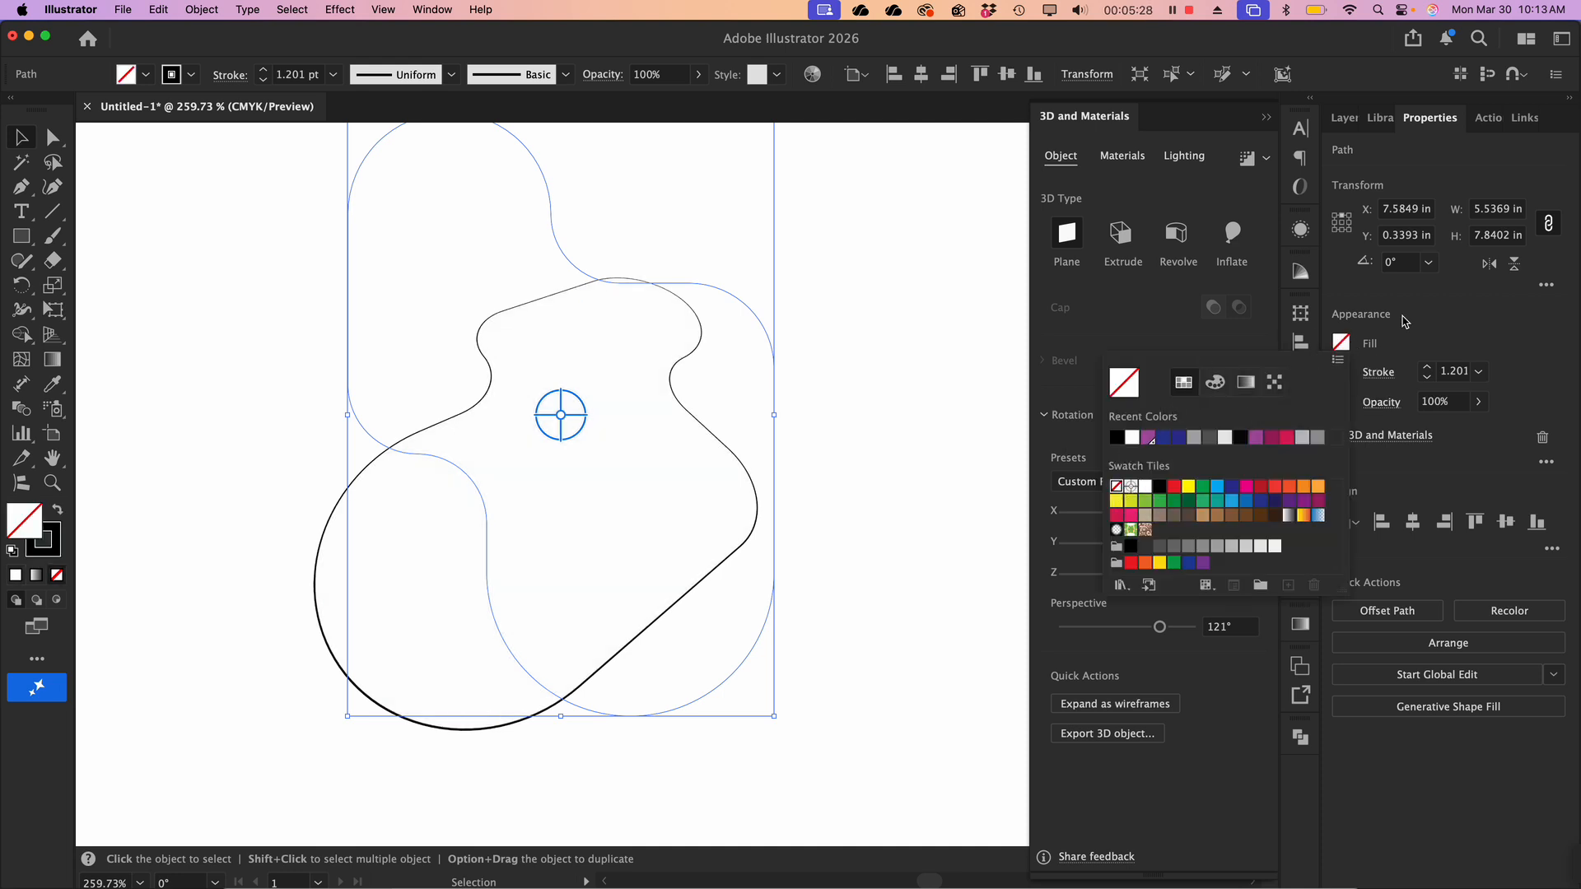
pyautogui.click(1428, 368)
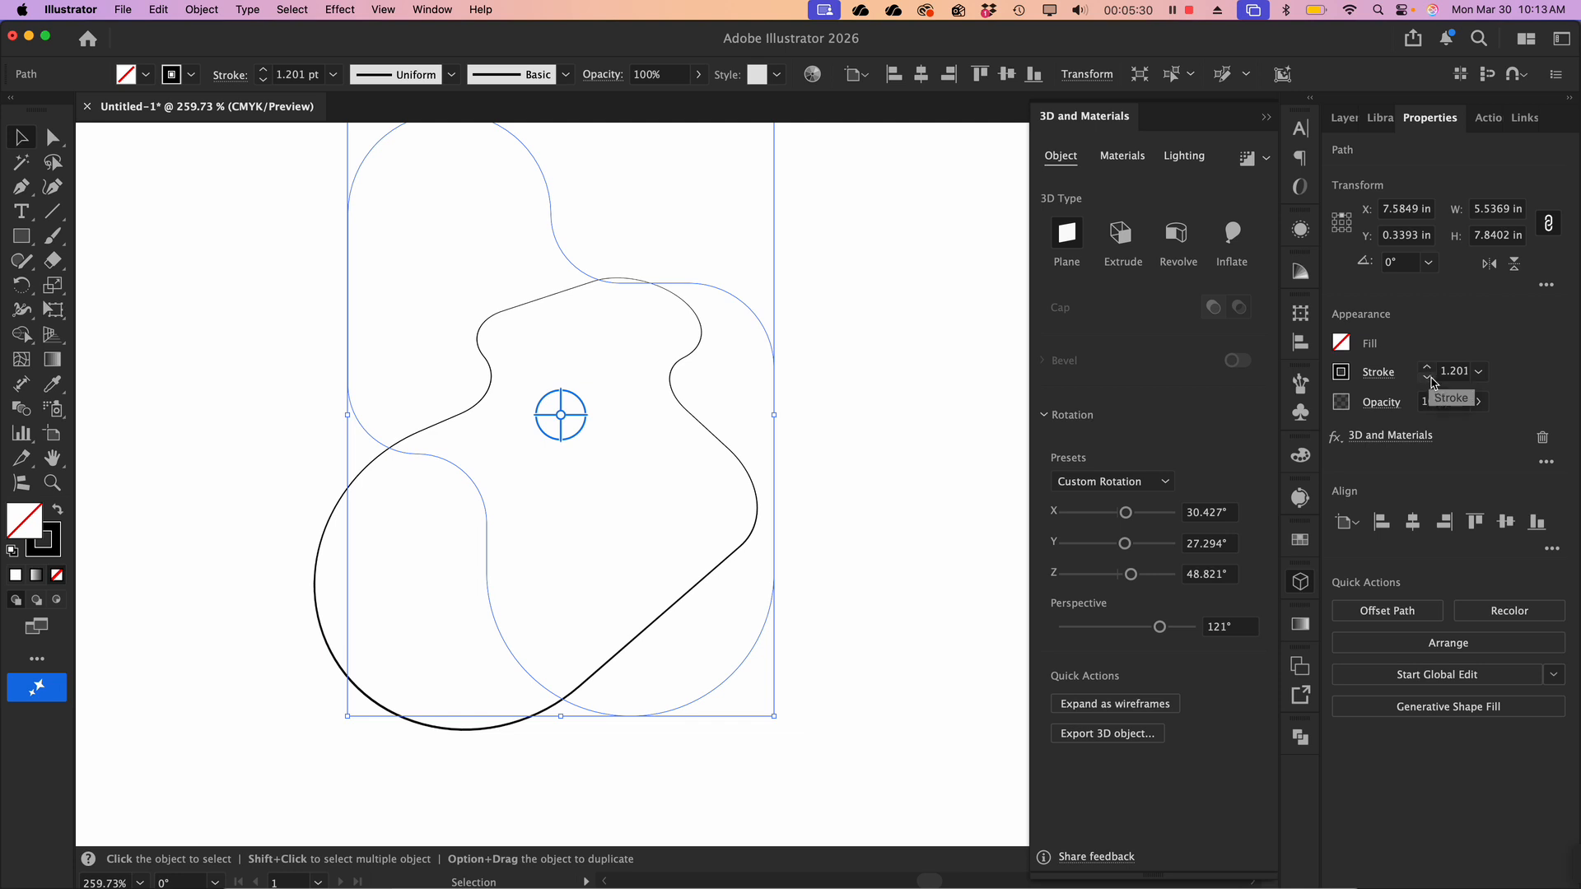
# Increase the shape's stroke weight to 16 pt
pyautogui.click(1428, 369)
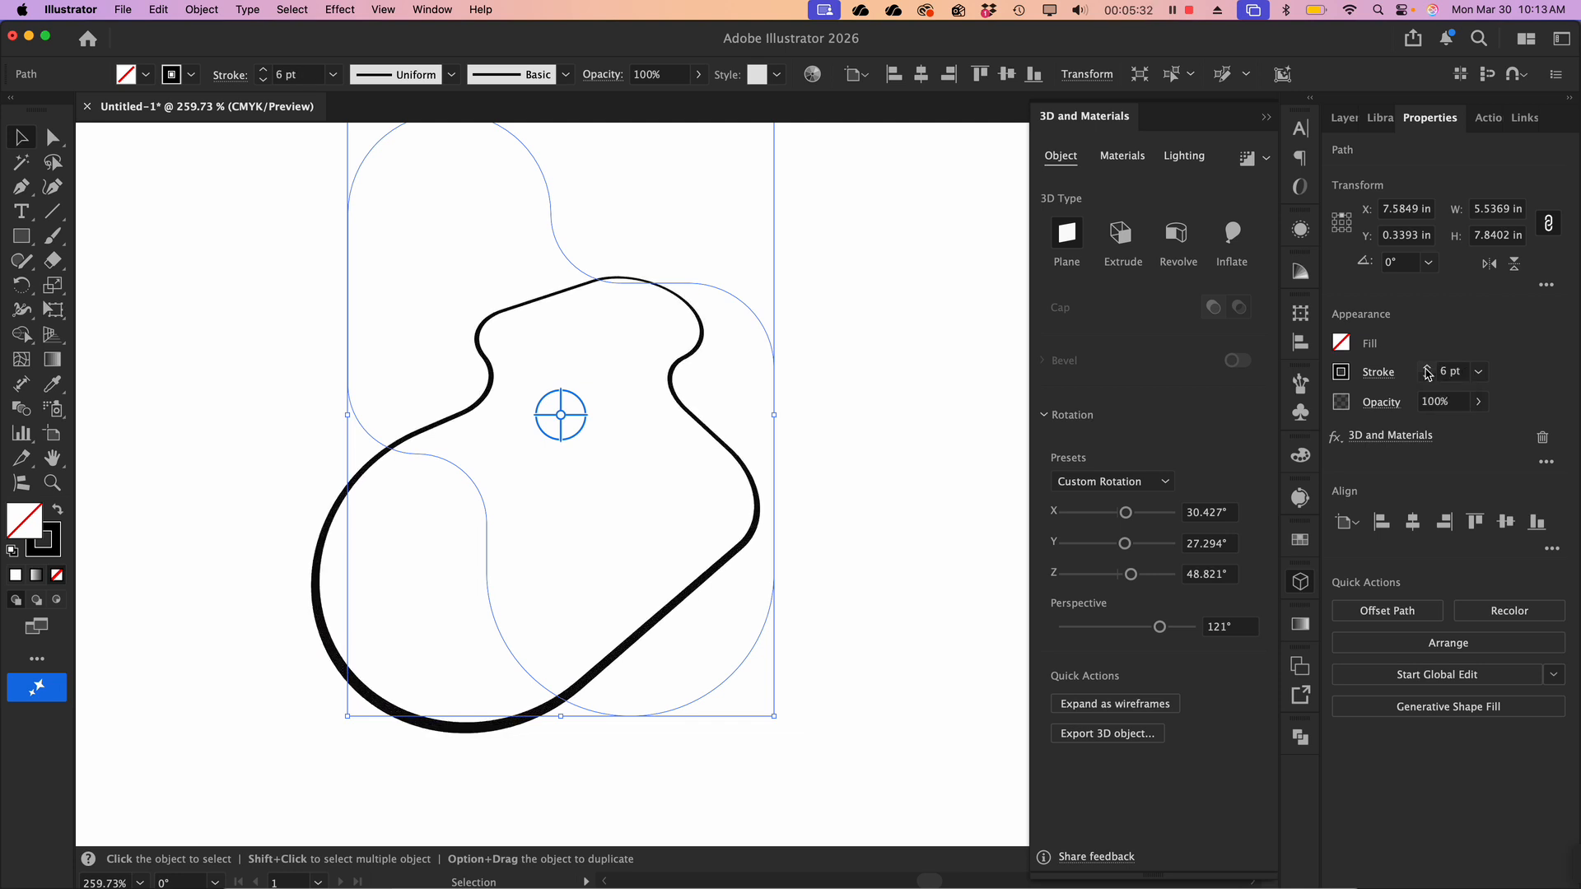
pyautogui.click(1428, 368)
pyautogui.click(1428, 368)
pyautogui.click(1427, 368)
pyautogui.click(1428, 368)
pyautogui.click(1428, 368)
pyautogui.click(1427, 368)
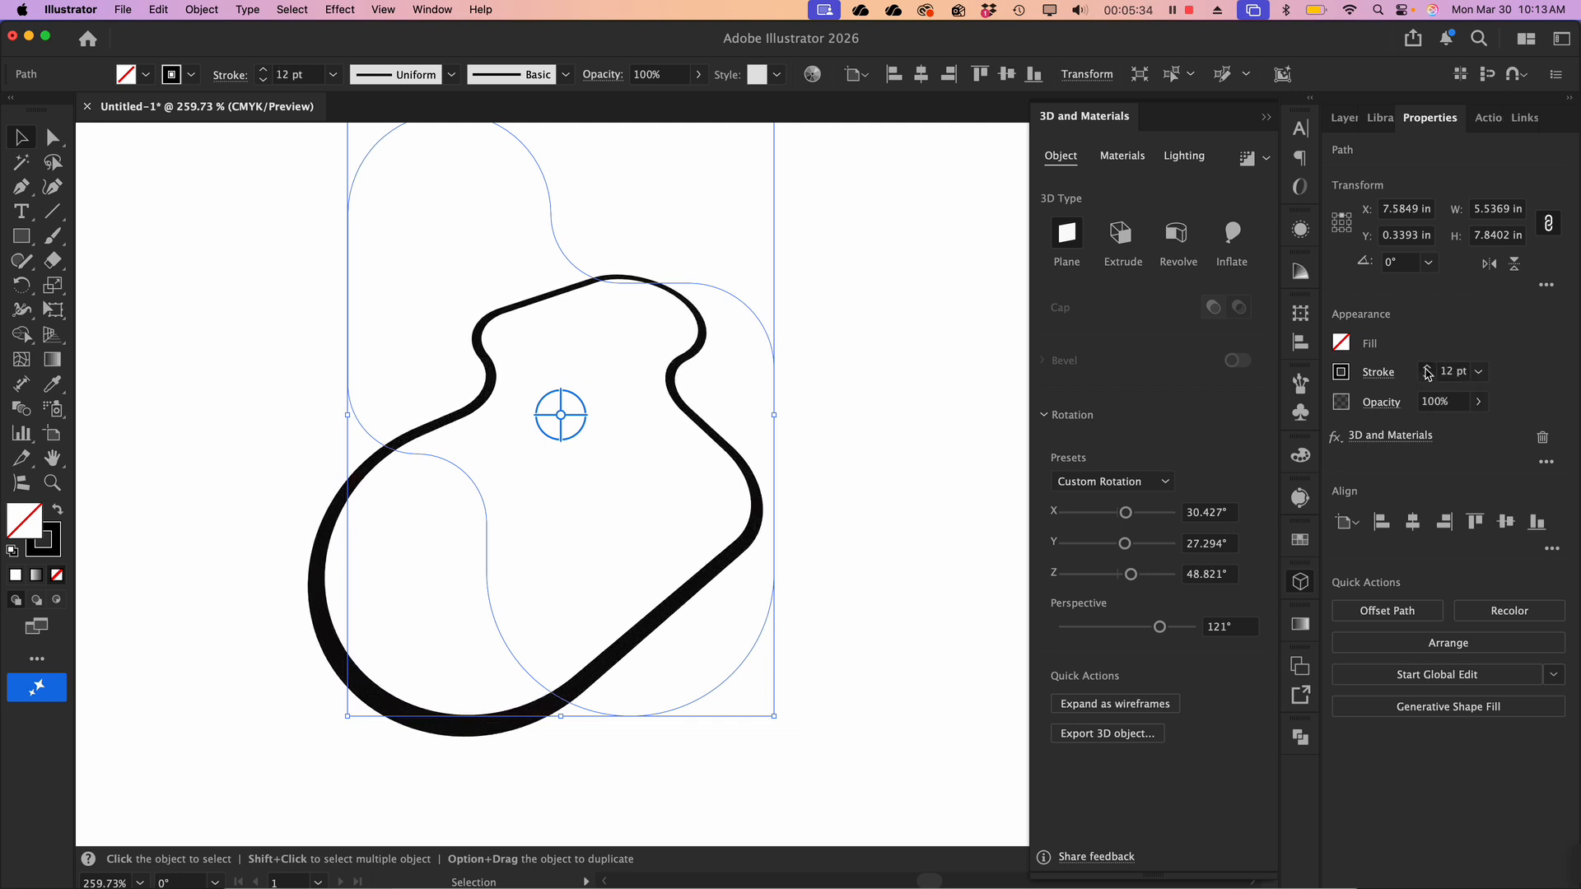
pyautogui.click(1428, 368)
pyautogui.click(1427, 368)
pyautogui.click(1428, 368)
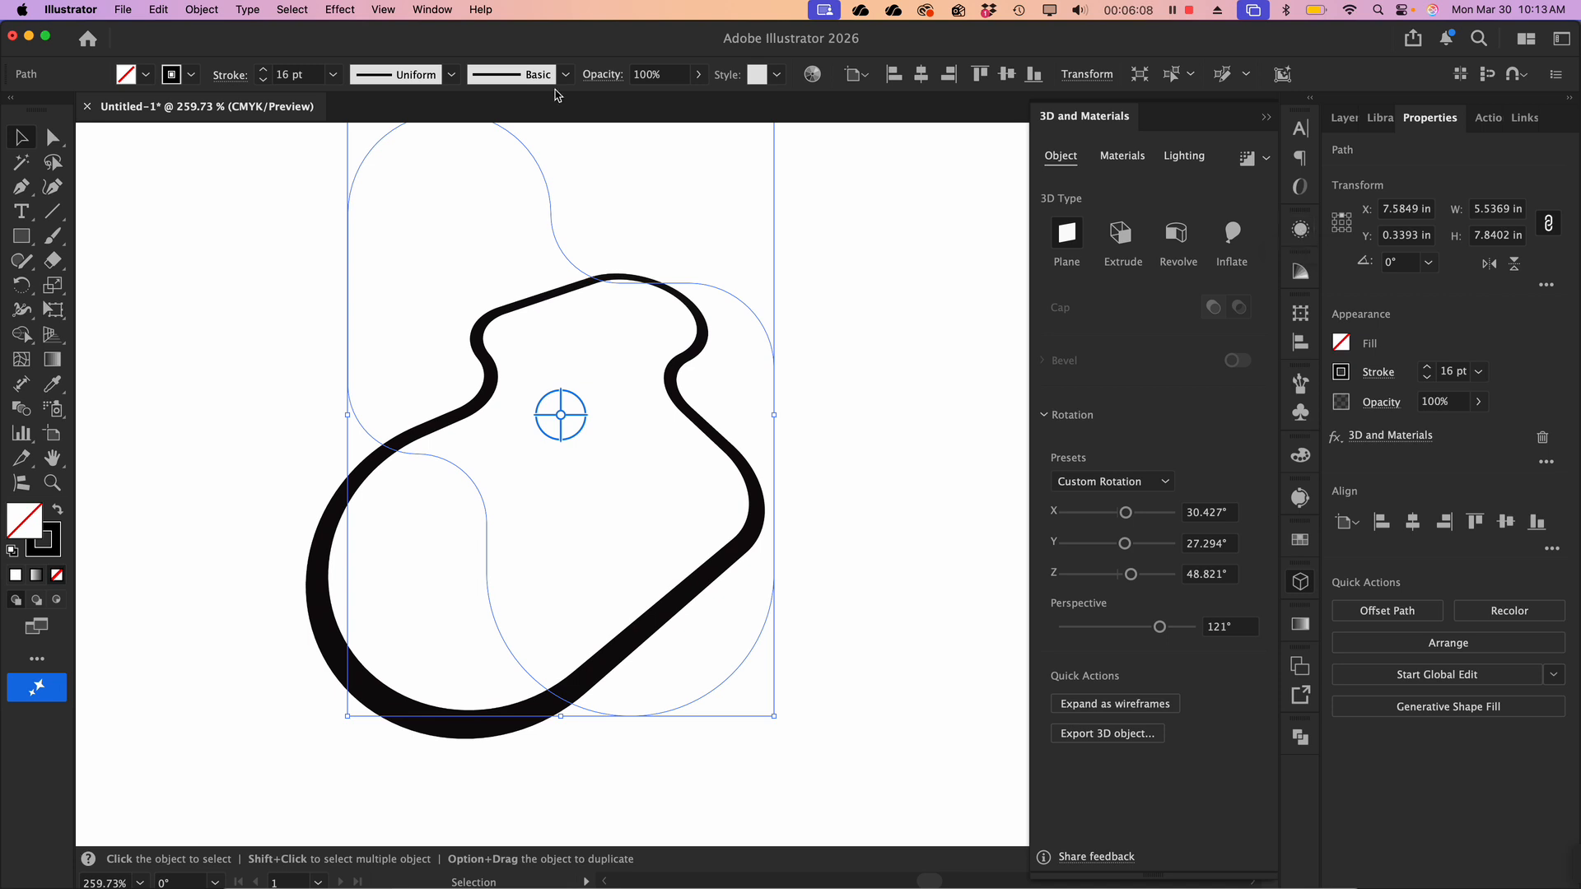
# Show the shape's appearance attributes and toggle the 3D and Materials effect's visibility, leaving the effect hidden
pyautogui.click(414, 10)
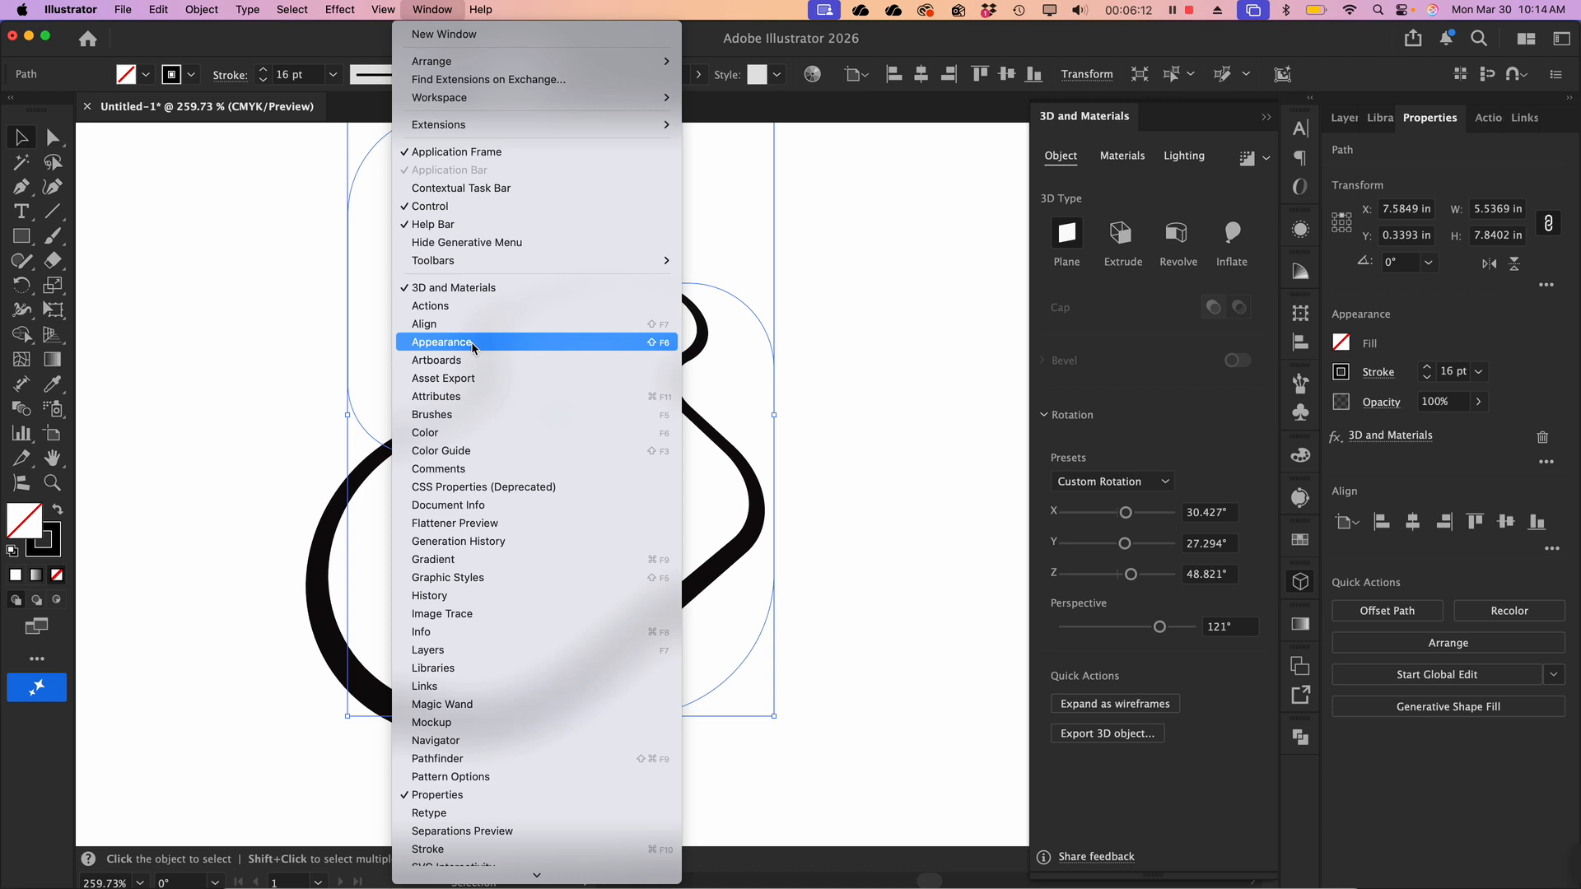
pyautogui.click(1299, 234)
pyautogui.click(1299, 231)
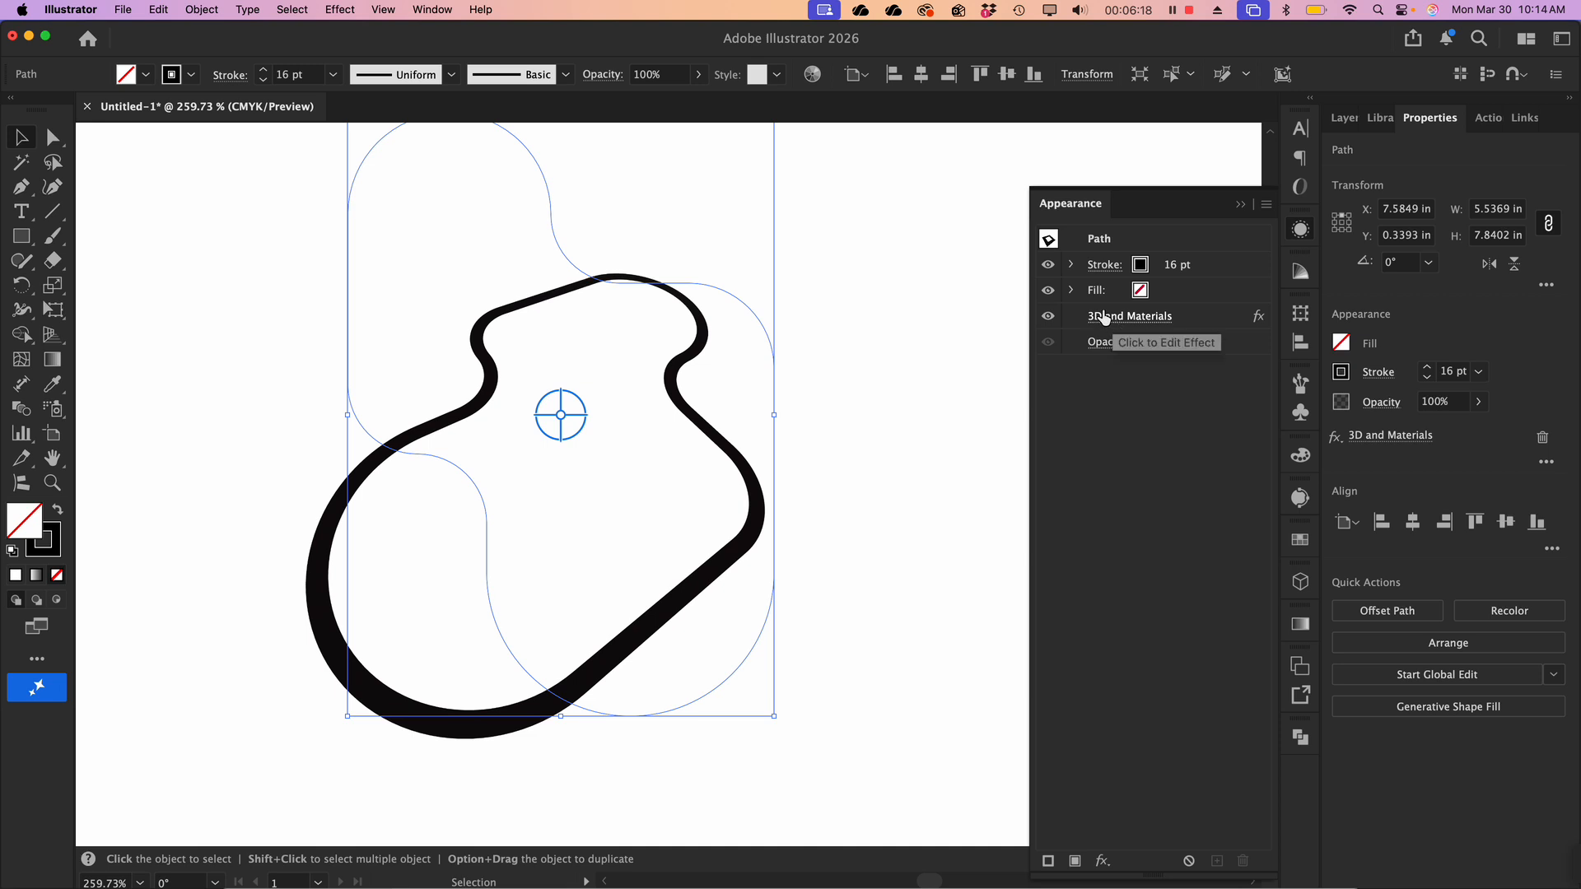
pyautogui.click(1048, 317)
pyautogui.click(1049, 319)
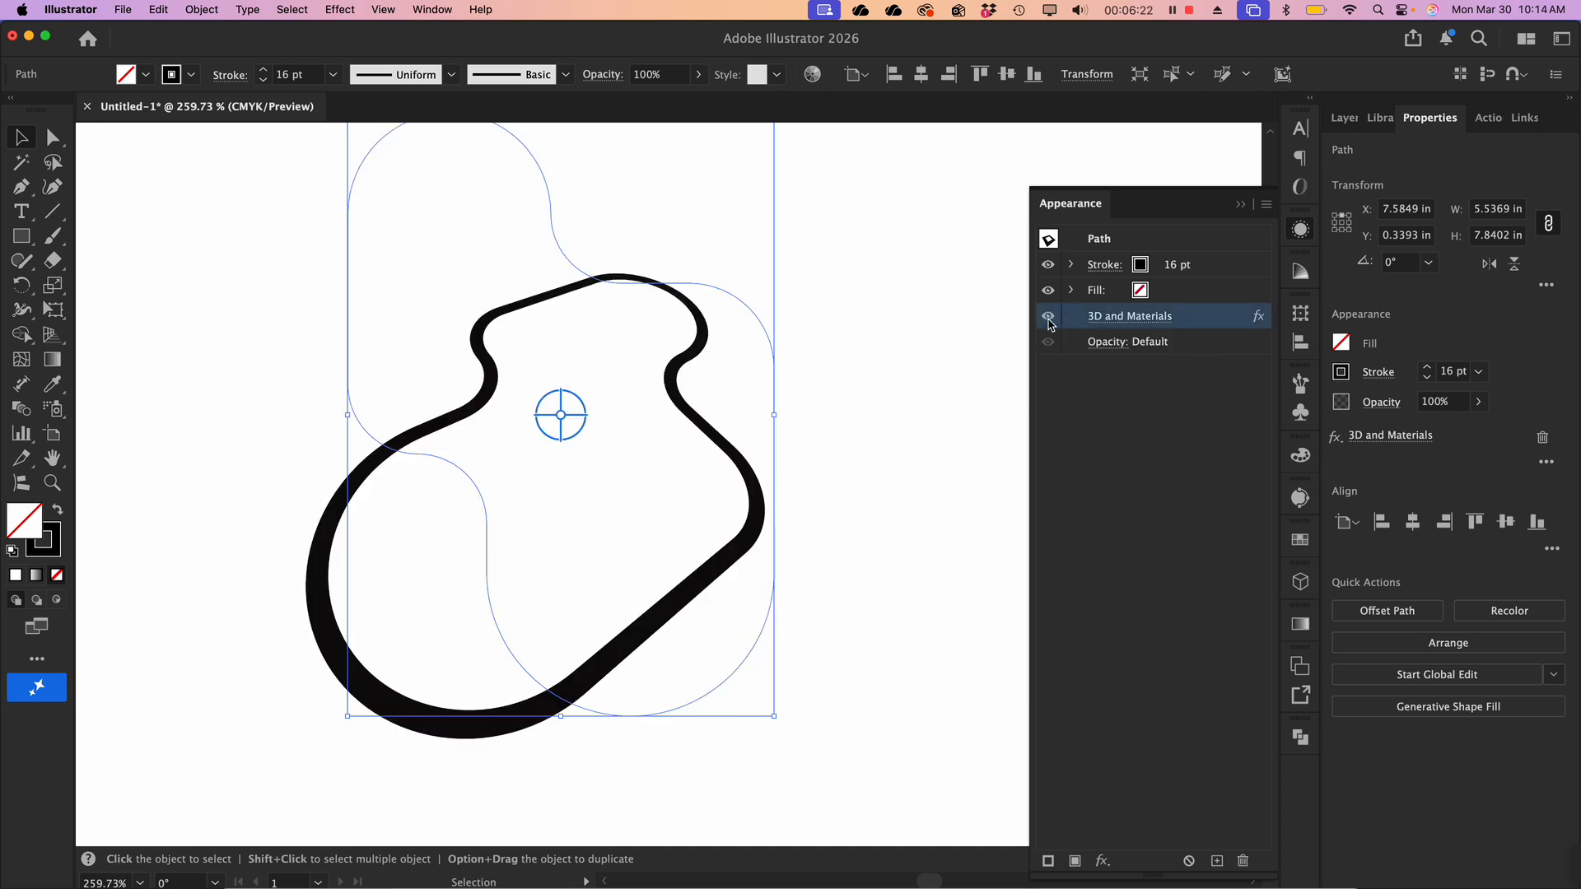
pyautogui.click(1048, 317)
pyautogui.click(1049, 318)
pyautogui.click(1048, 318)
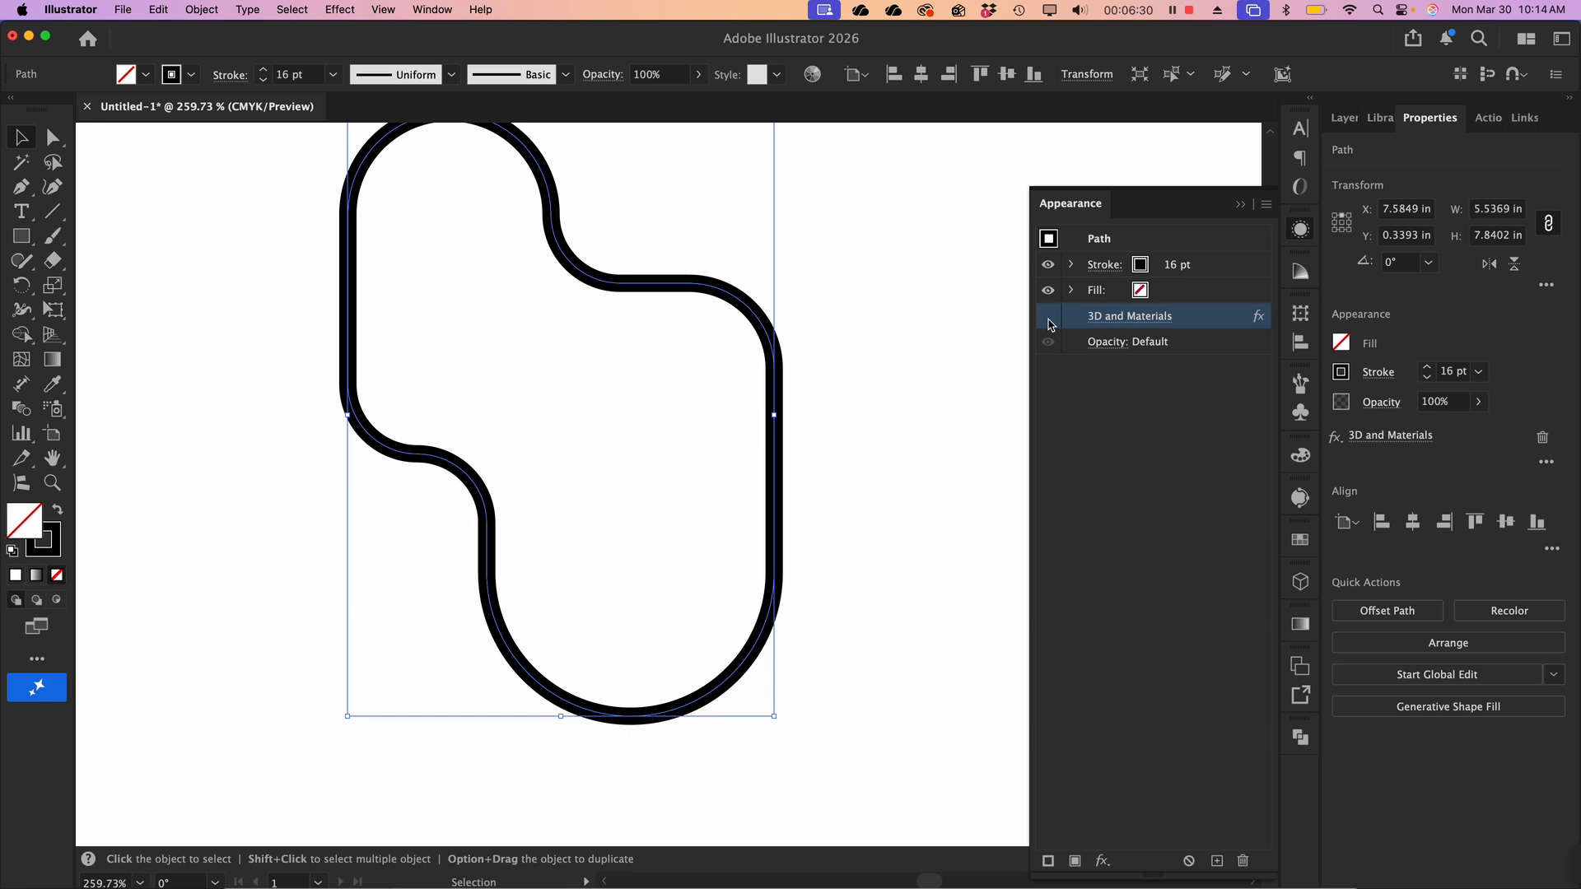
pyautogui.click(1049, 318)
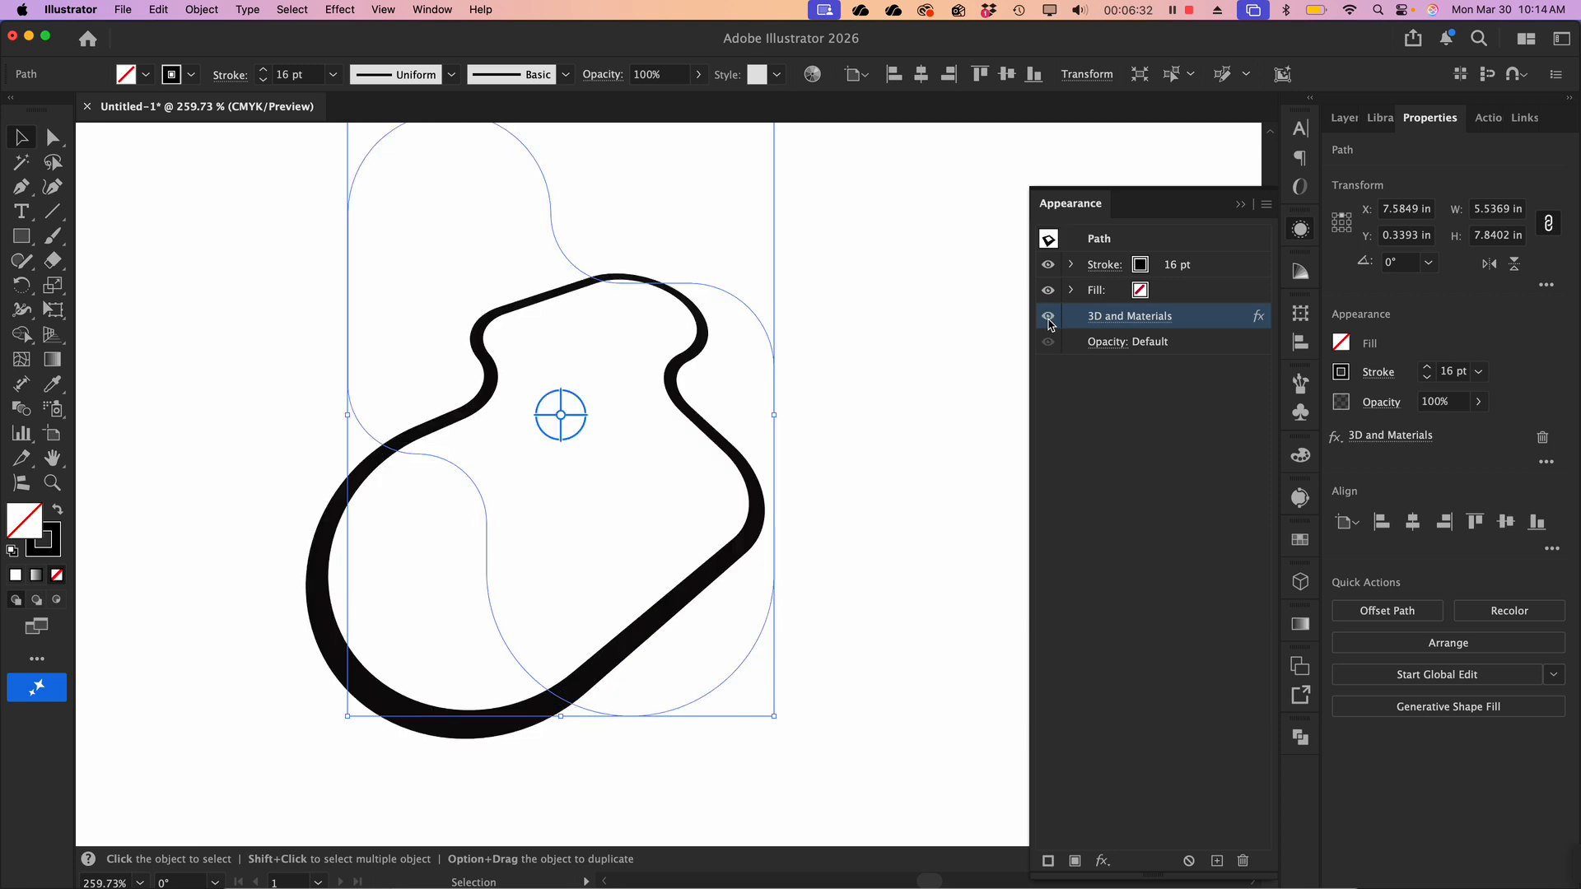
pyautogui.click(1048, 318)
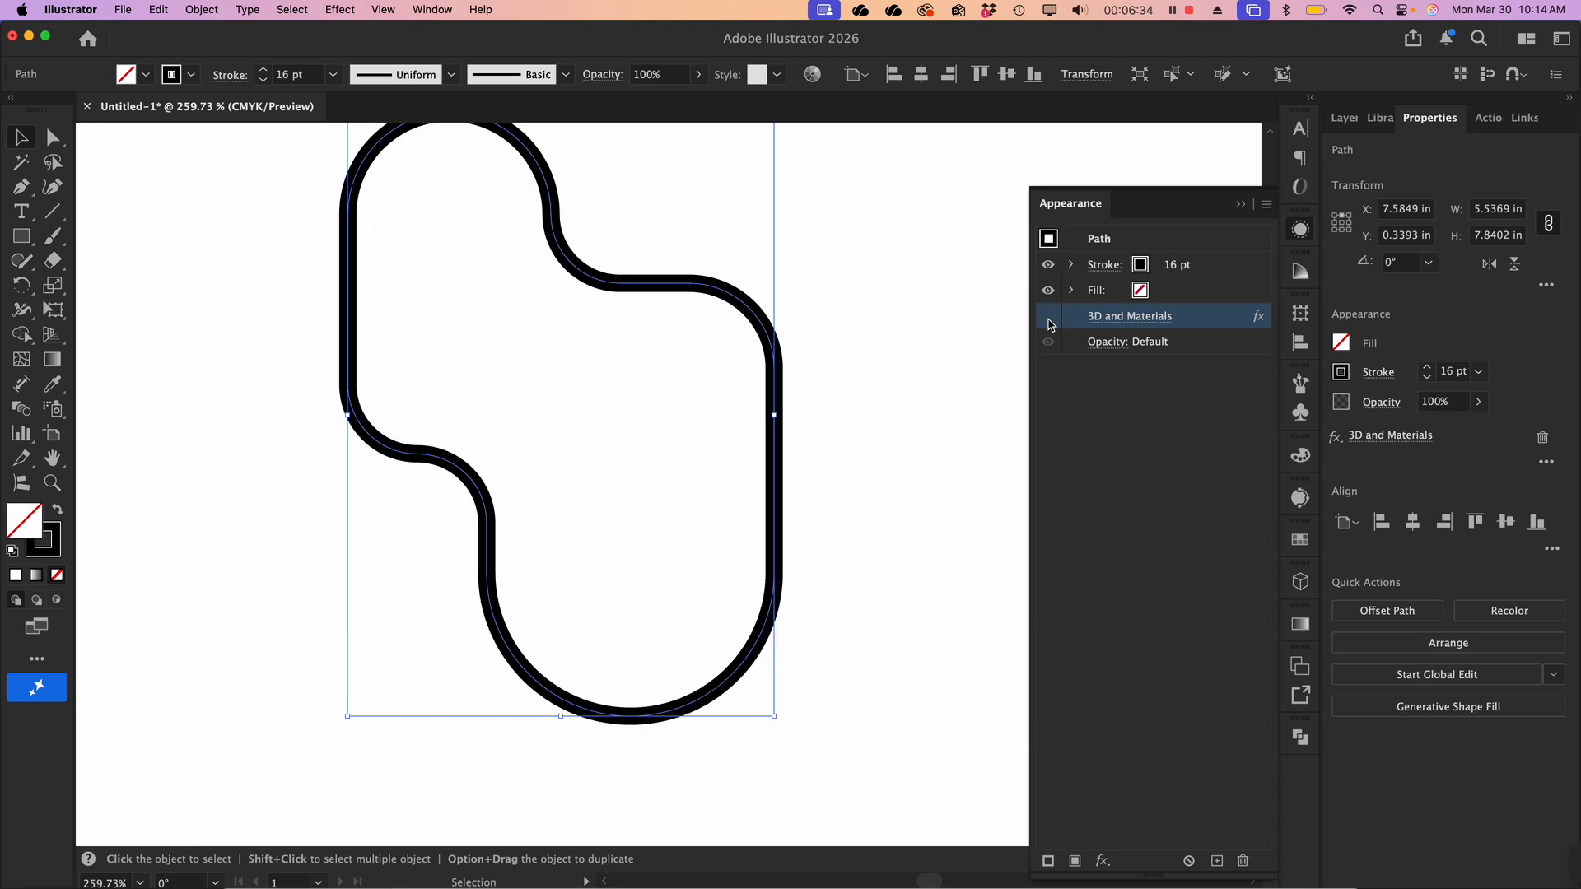
# Create an inner copy of the flat outline with Offset Path at -0.25 in, keeping Miter joins and a miter limit of 4
pyautogui.scroll(-2, 653, 356)
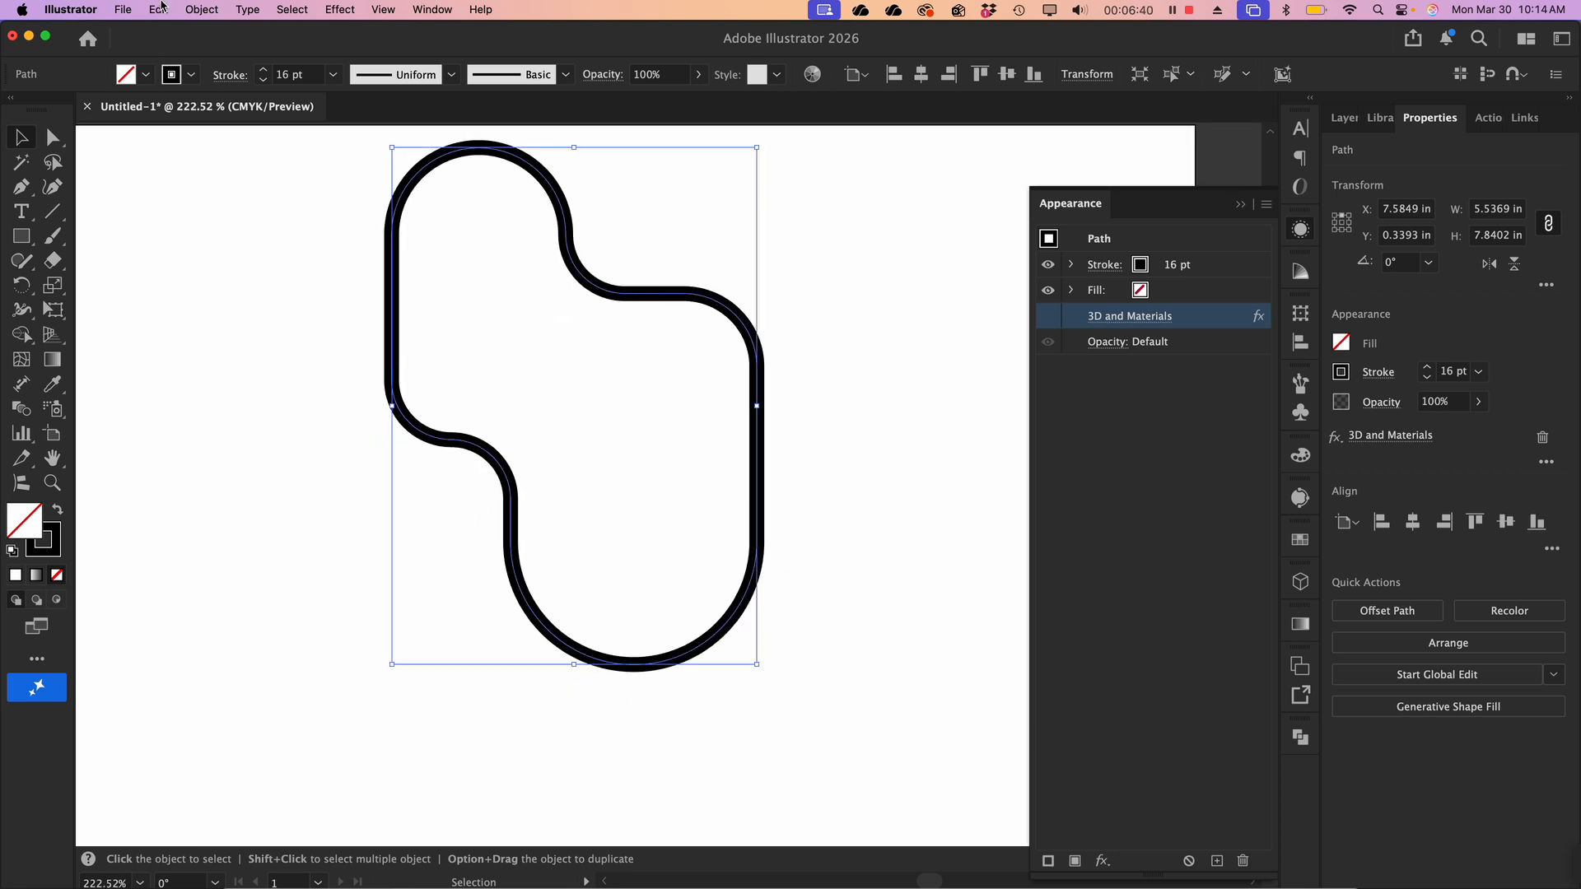
pyautogui.click(208, 9)
pyautogui.moveTo(205, 492)
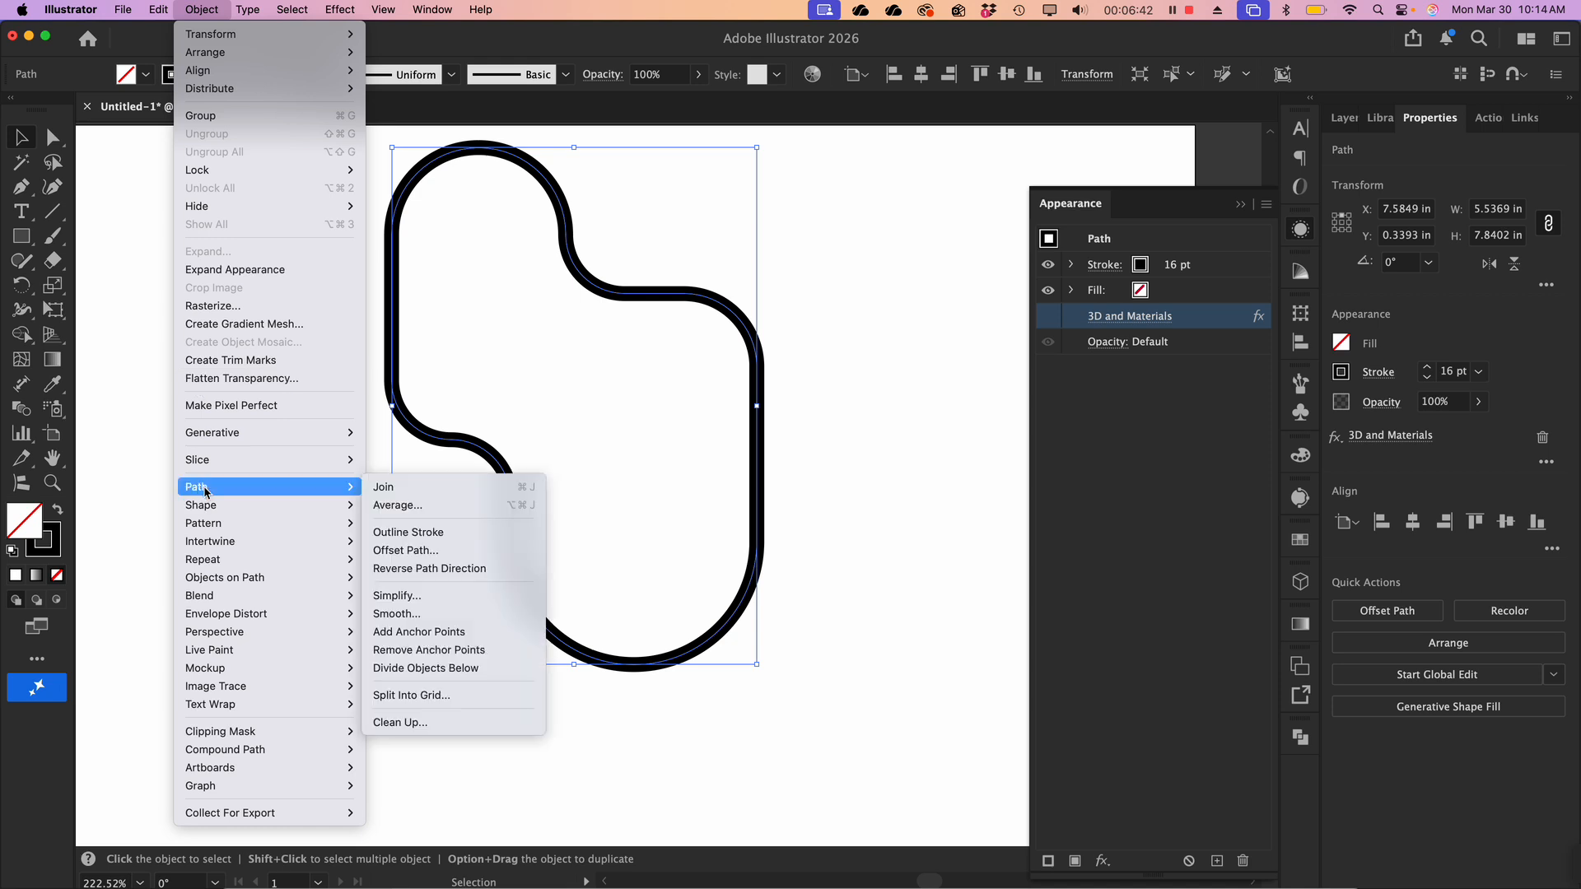
pyautogui.click(390, 550)
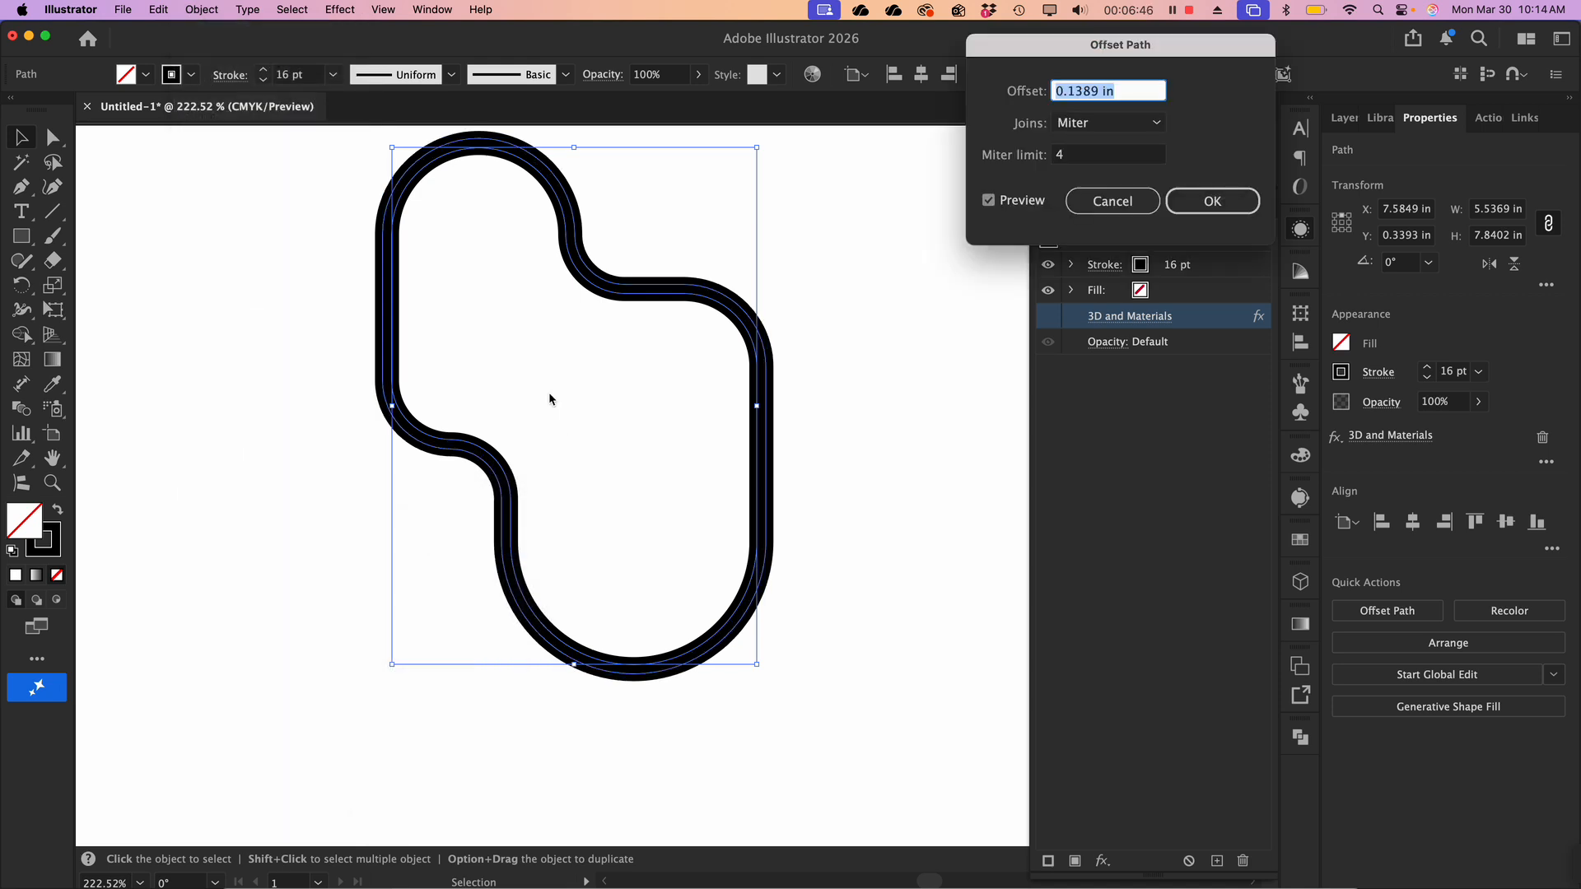
pyautogui.write('-0.375')
pyautogui.press('Up')
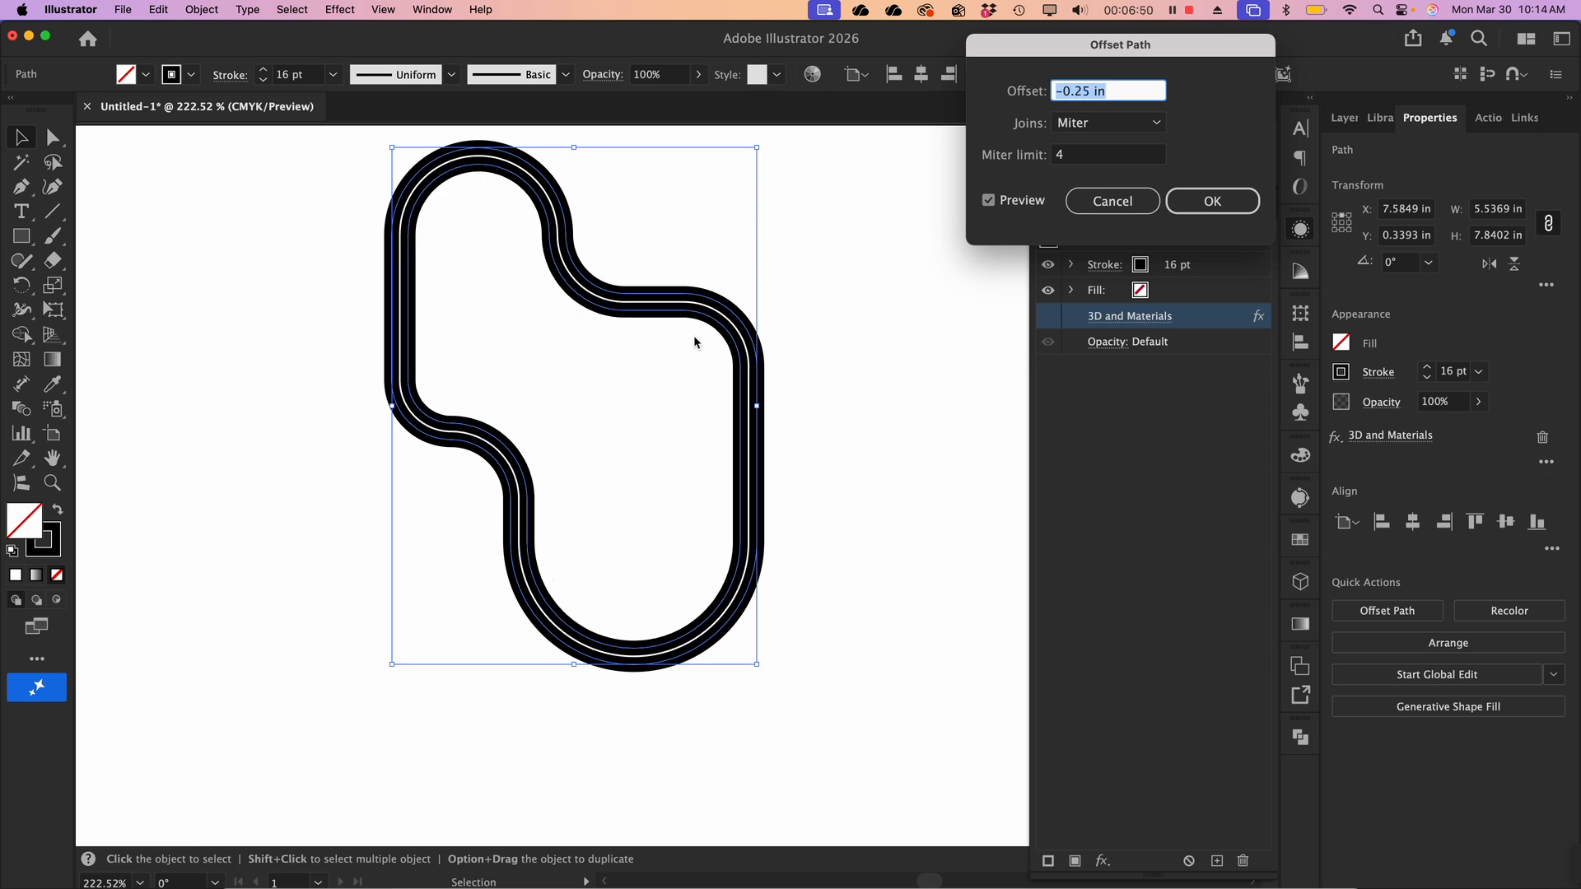
pyautogui.click(1209, 204)
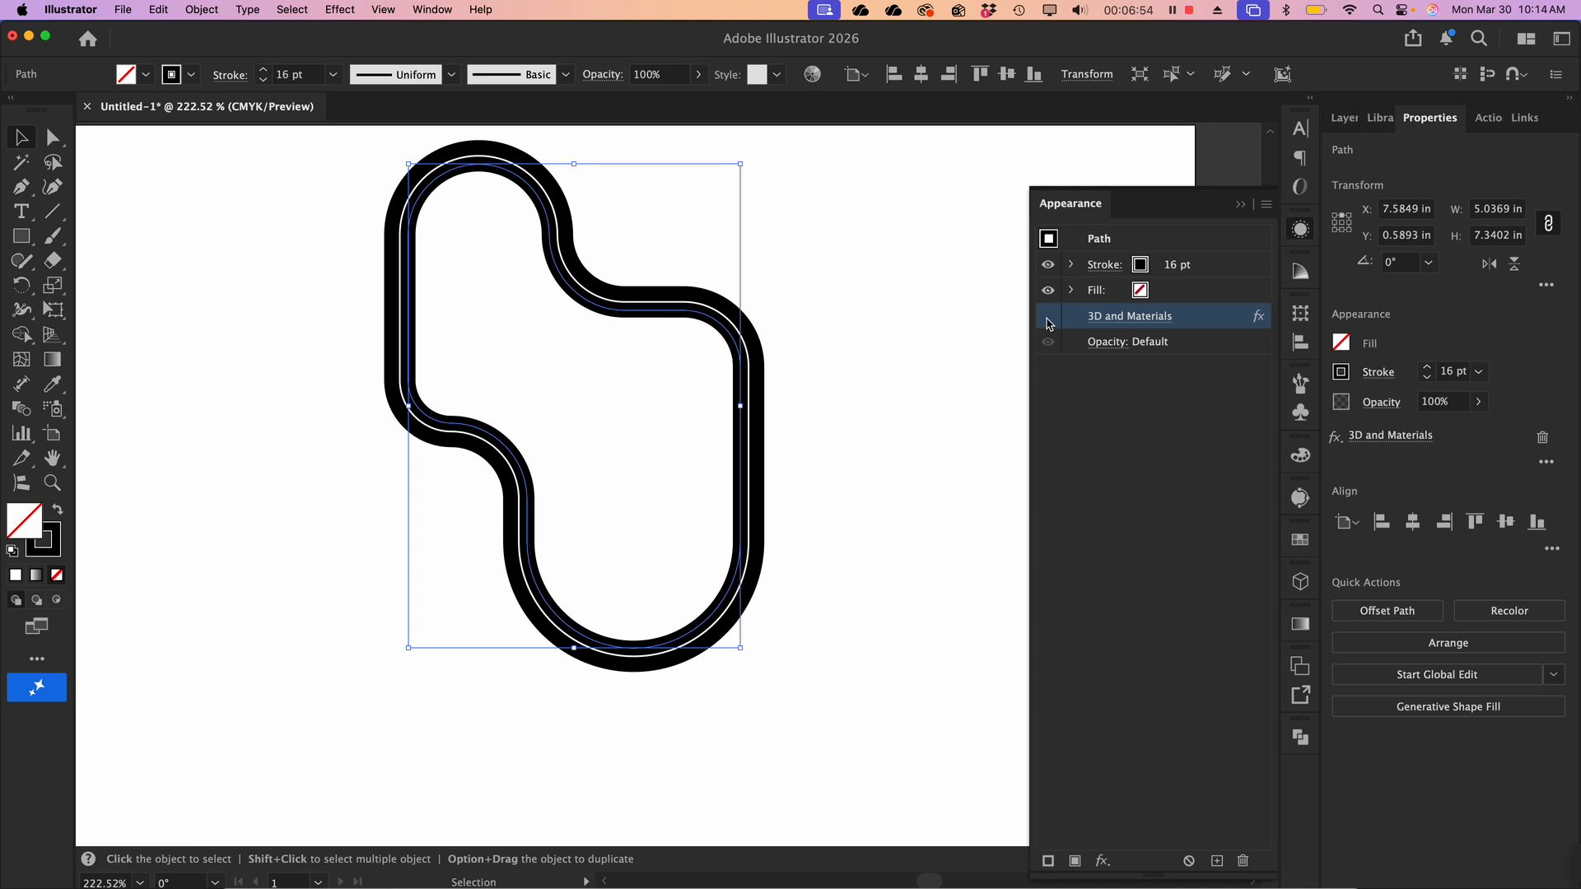
# Hide the inner path's fill and toggle its 3D and Materials effect, leaving the effect visible
pyautogui.click(1048, 317)
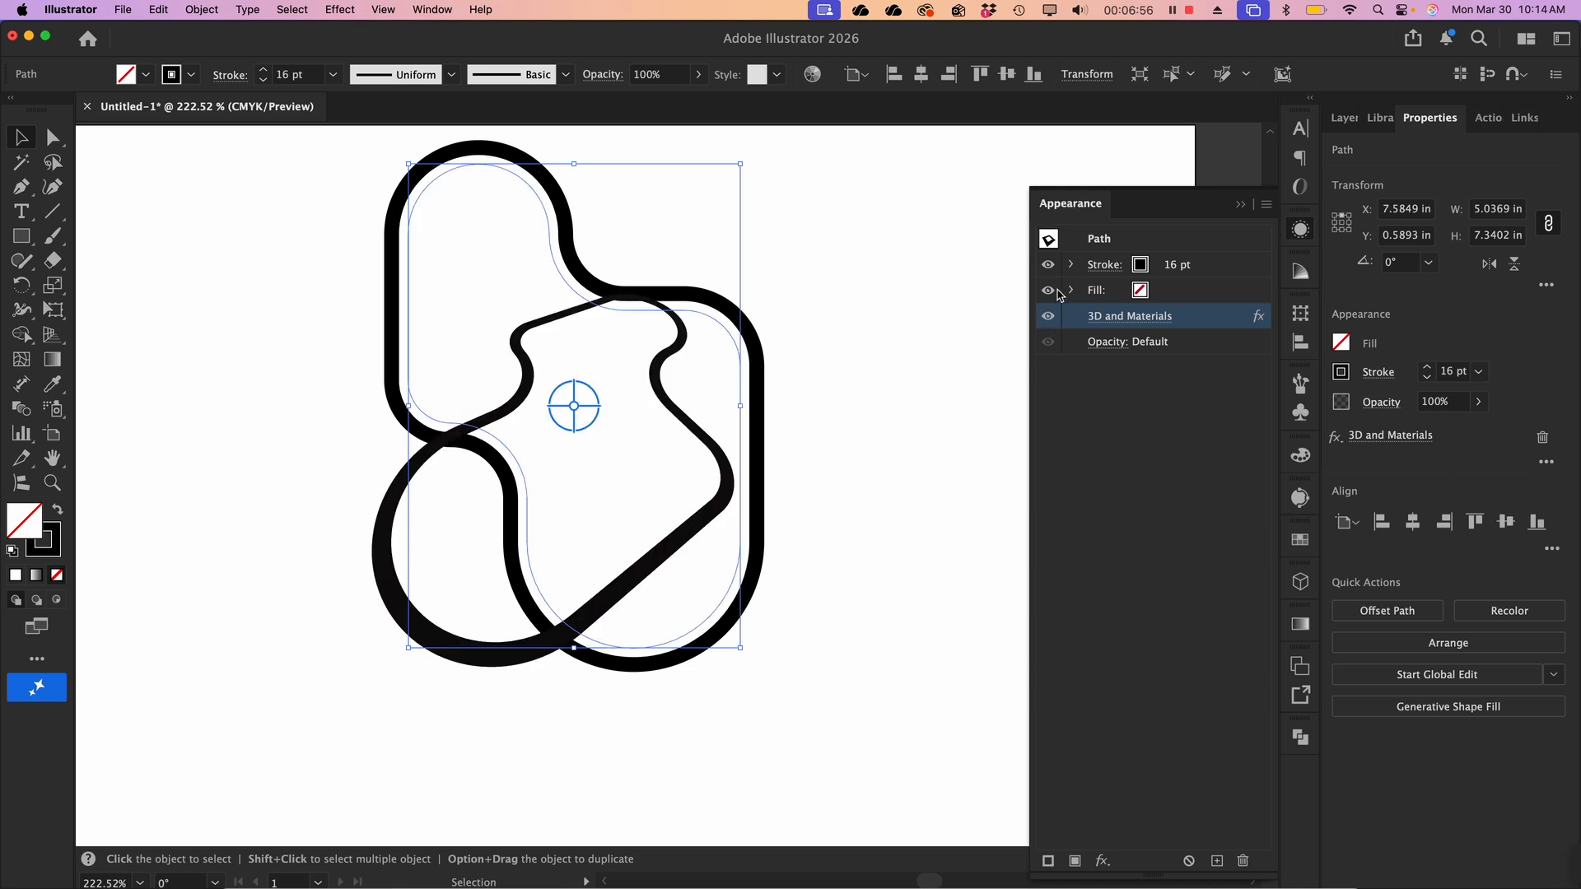
pyautogui.click(1049, 291)
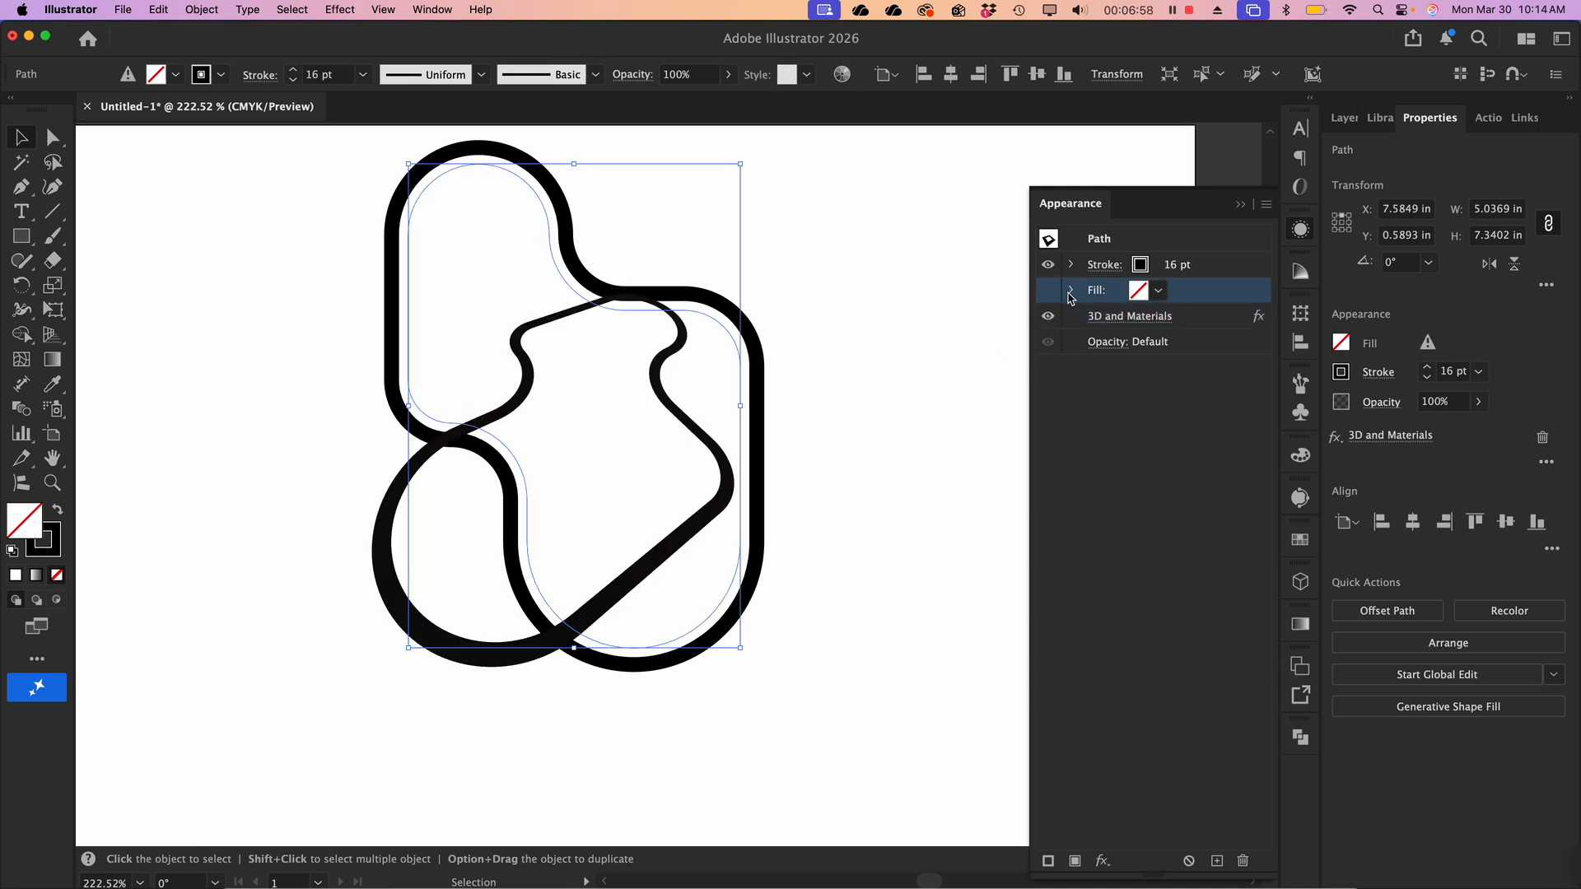
pyautogui.click(1049, 318)
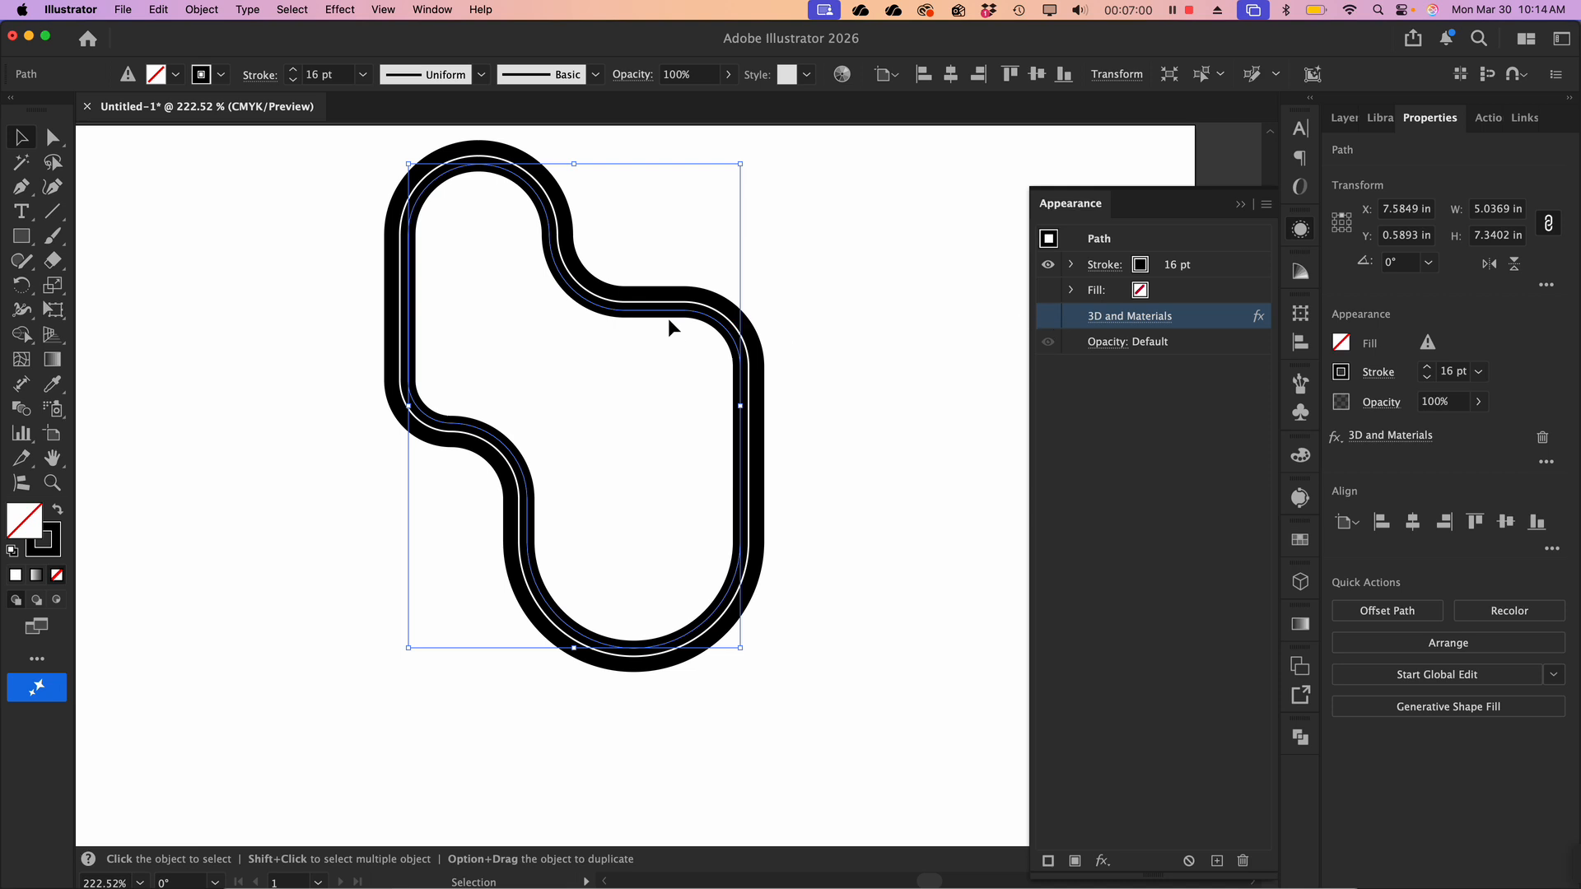
pyautogui.click(826, 325)
pyautogui.click(680, 316)
pyautogui.click(1044, 319)
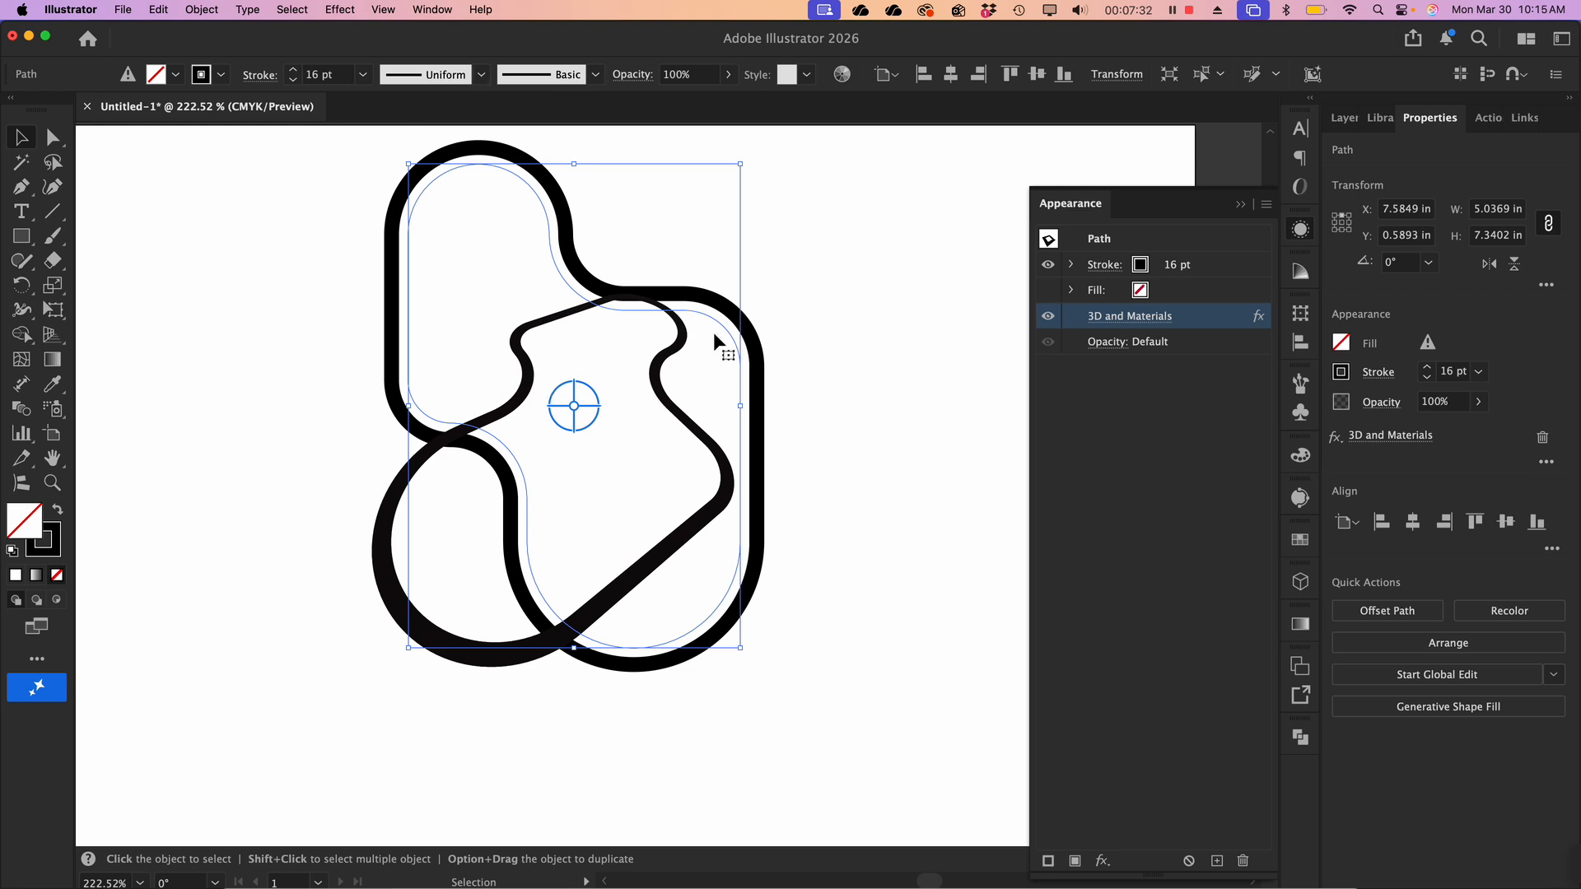
pyautogui.click(1147, 412)
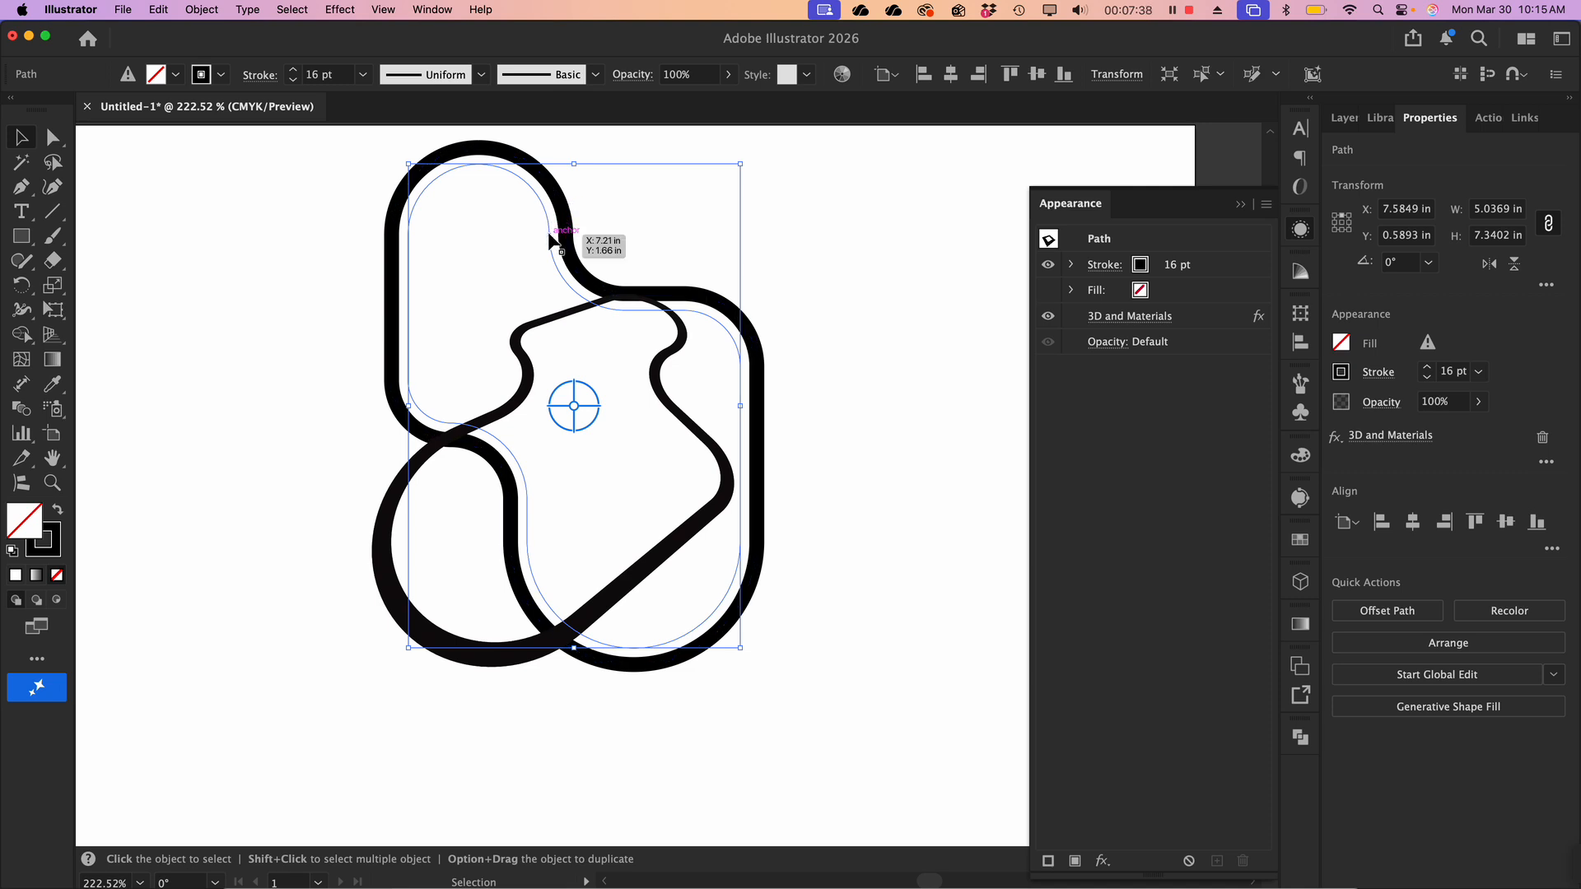
# Separate the two paths: move the outer one right to about X 15.1 in, Y 0.53 in and the inner one to about X 7.84 in, Y -0.32 in
pyautogui.moveTo(550, 238); pyautogui.dragTo(476, 262)
pyautogui.moveTo(536, 159); pyautogui.dragTo(1035, 160)
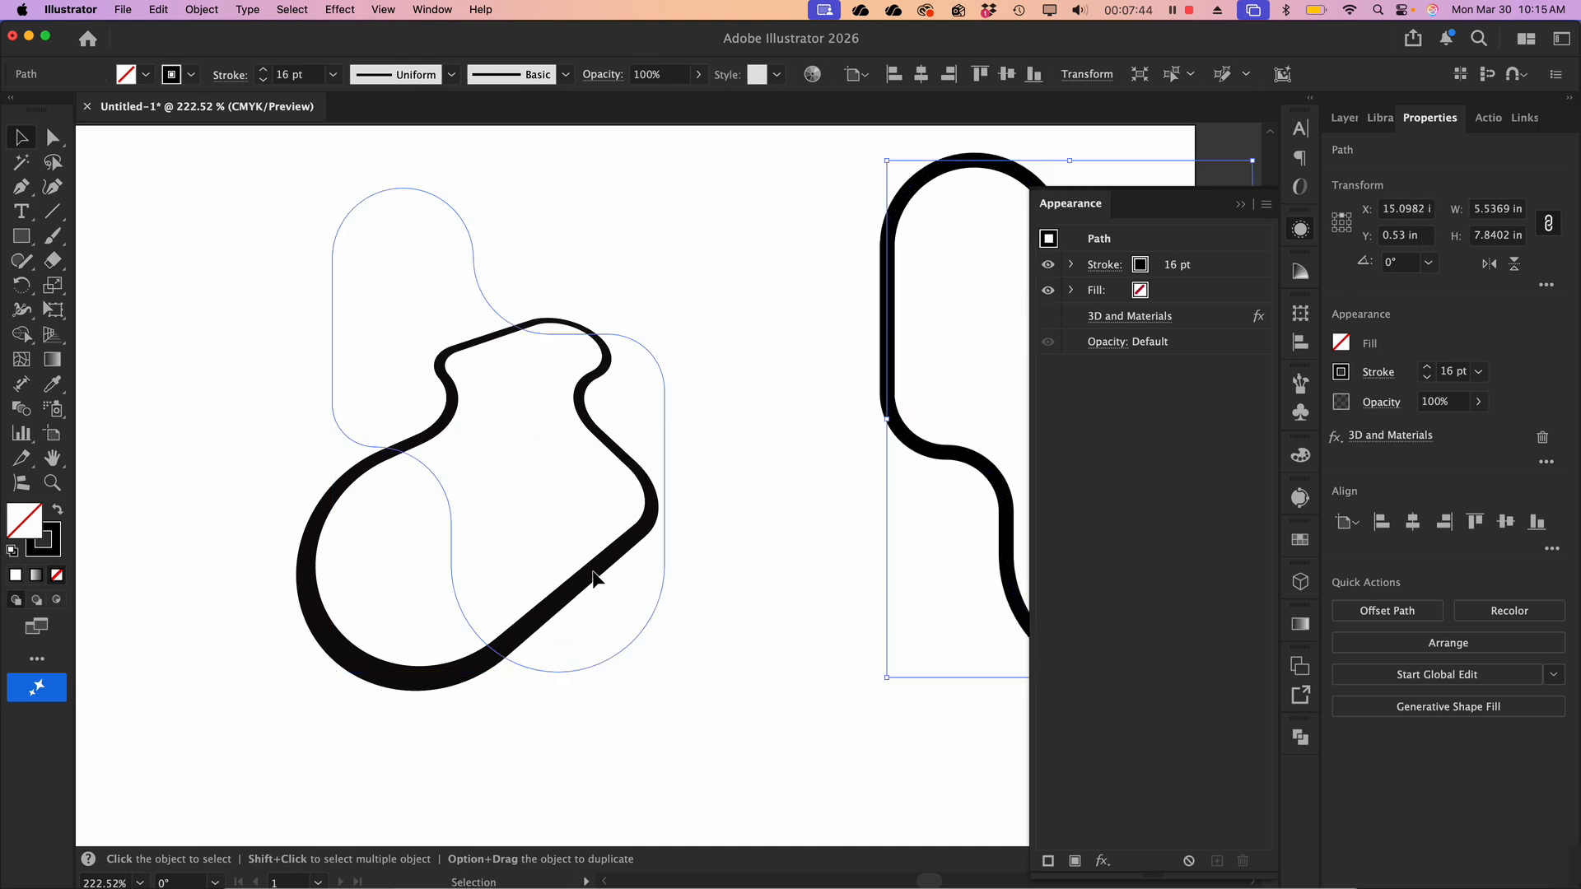
pyautogui.moveTo(593, 572); pyautogui.dragTo(685, 491)
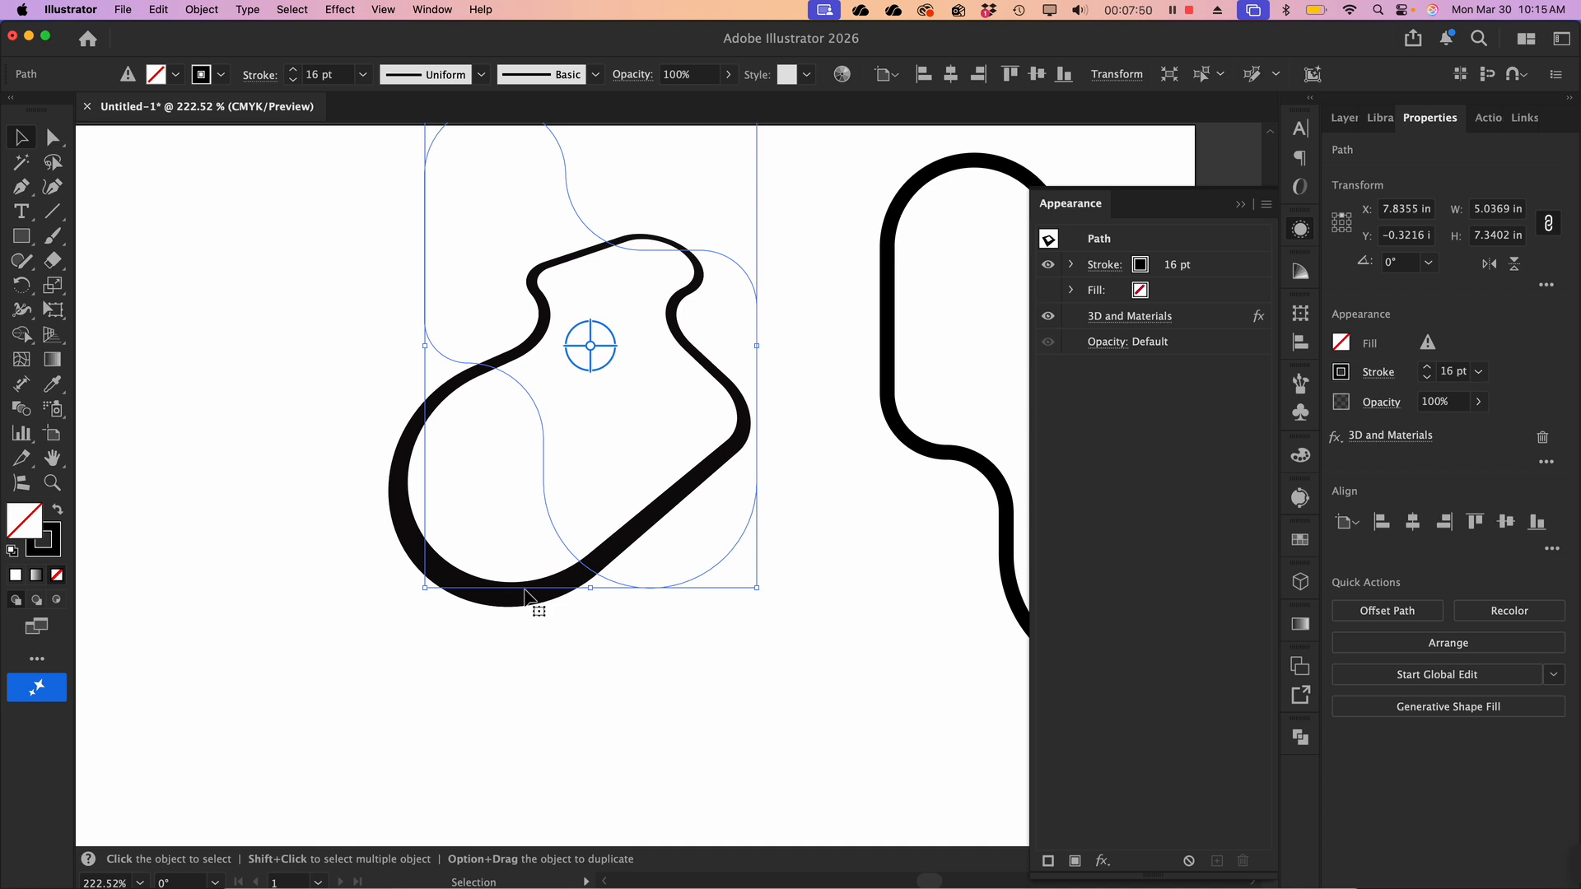
# With the 3D effect hidden, widen the inner path's stroke at its bottom anchor to about 29.4 pt using the Width tool, and show the effect again
pyautogui.click(1048, 316)
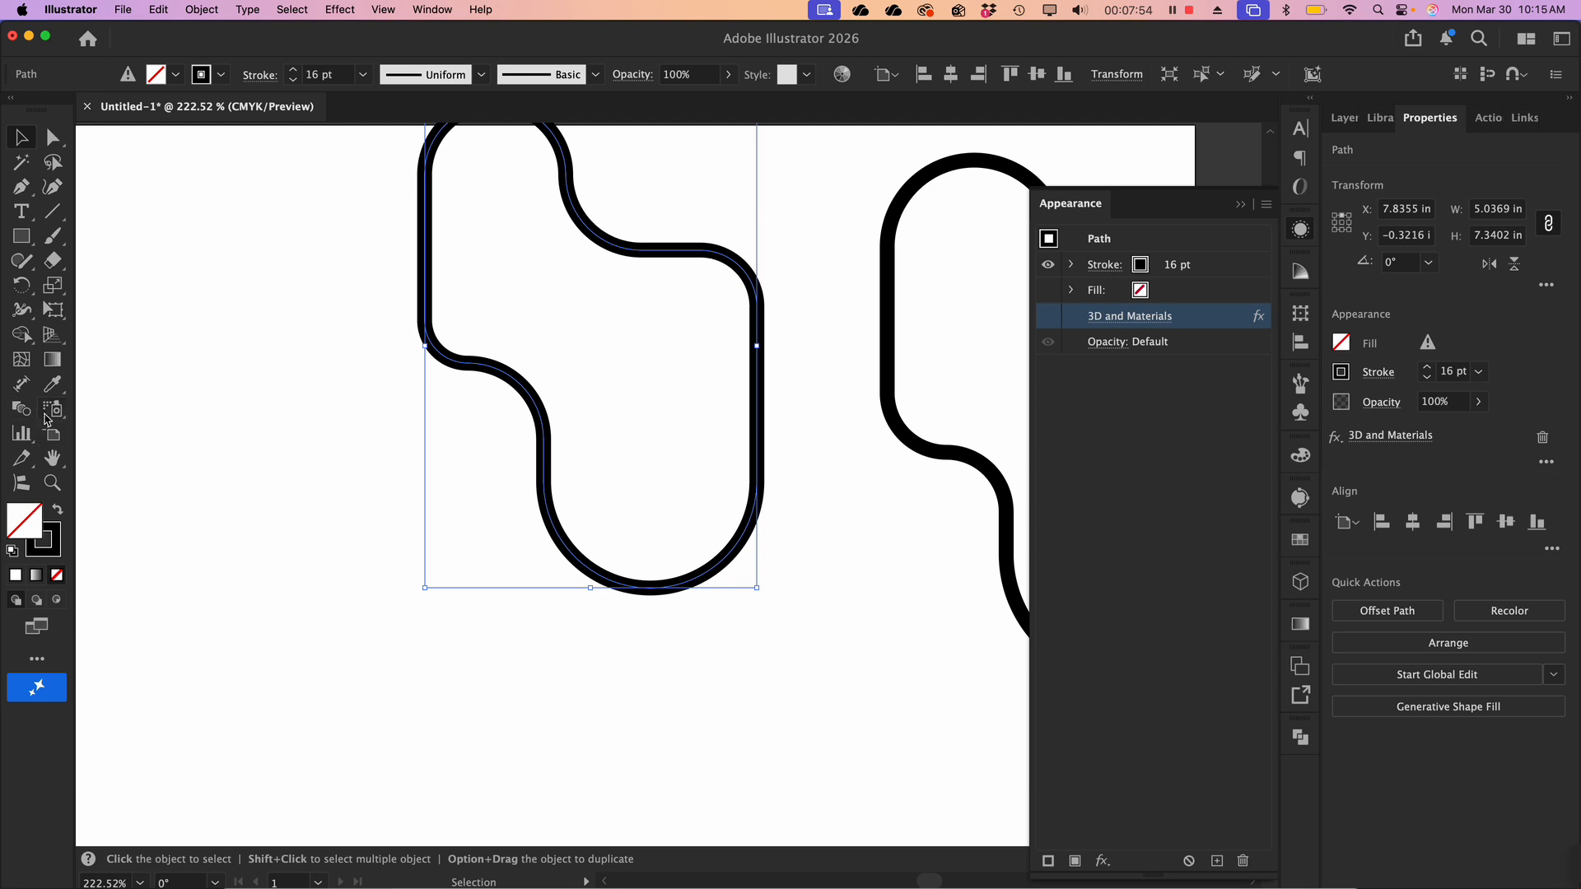
pyautogui.click(22, 309)
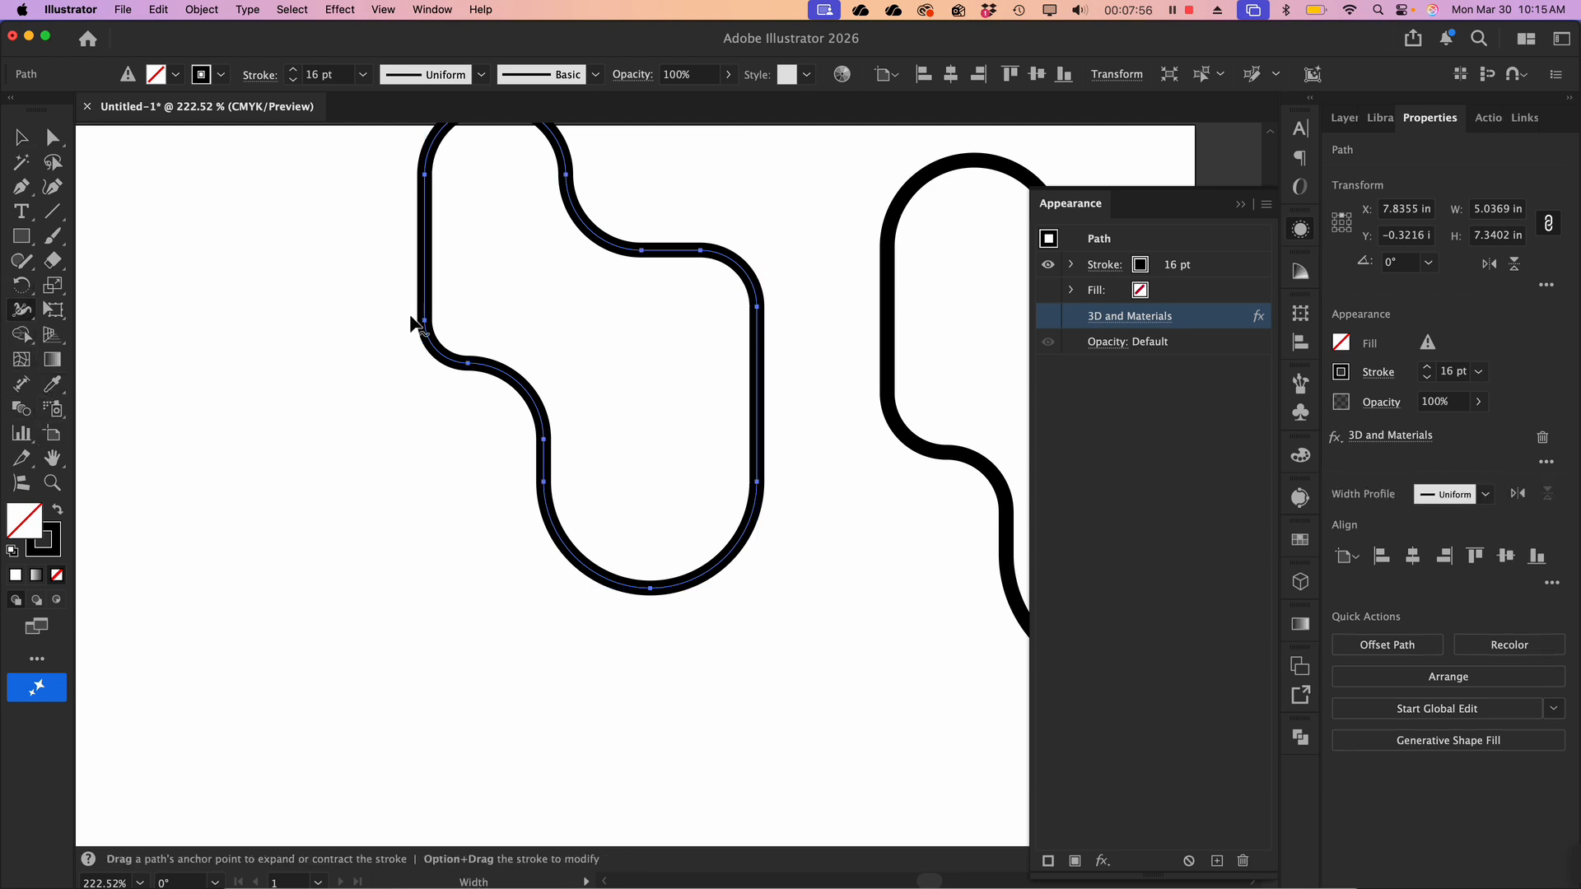
pyautogui.moveTo(431, 325); pyautogui.dragTo(439, 329)
pyautogui.press('super+z')
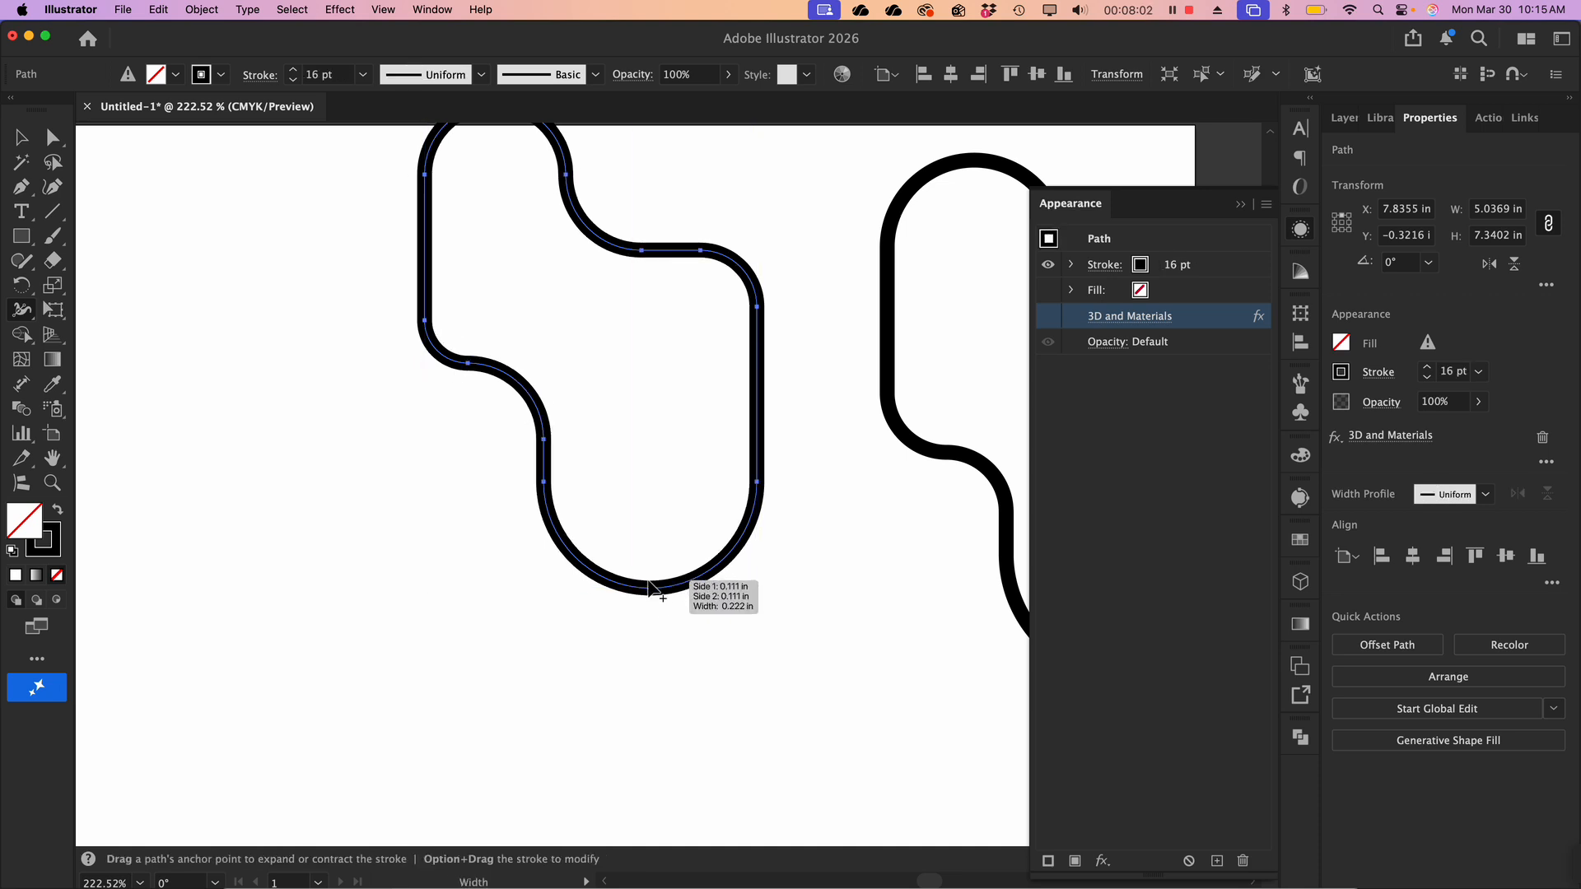
pyautogui.moveTo(648, 580); pyautogui.dragTo(649, 575)
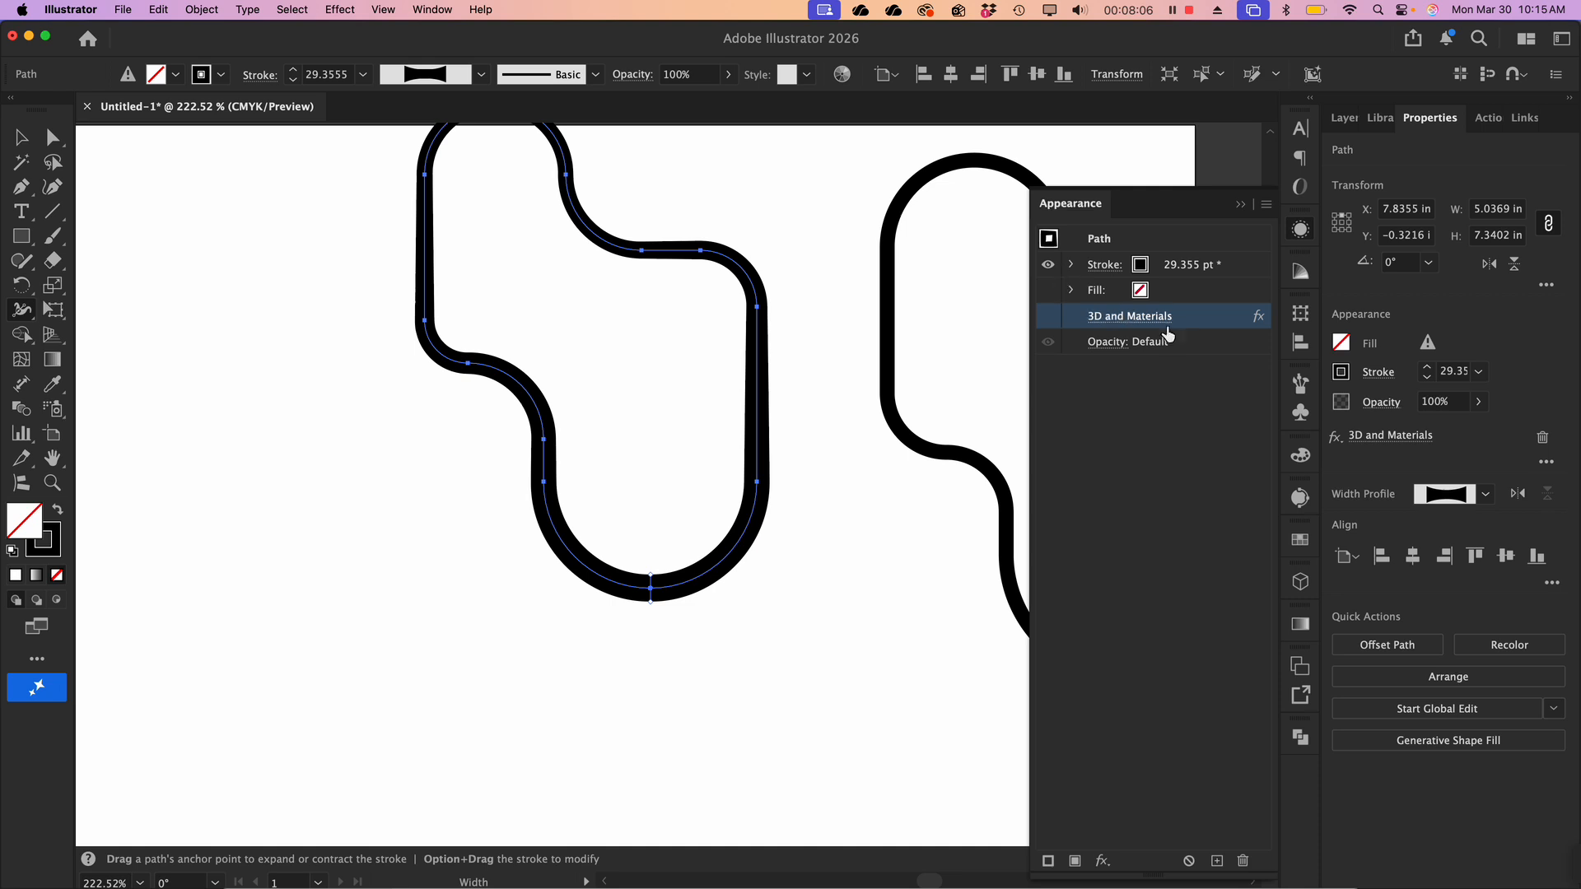
pyautogui.click(1048, 317)
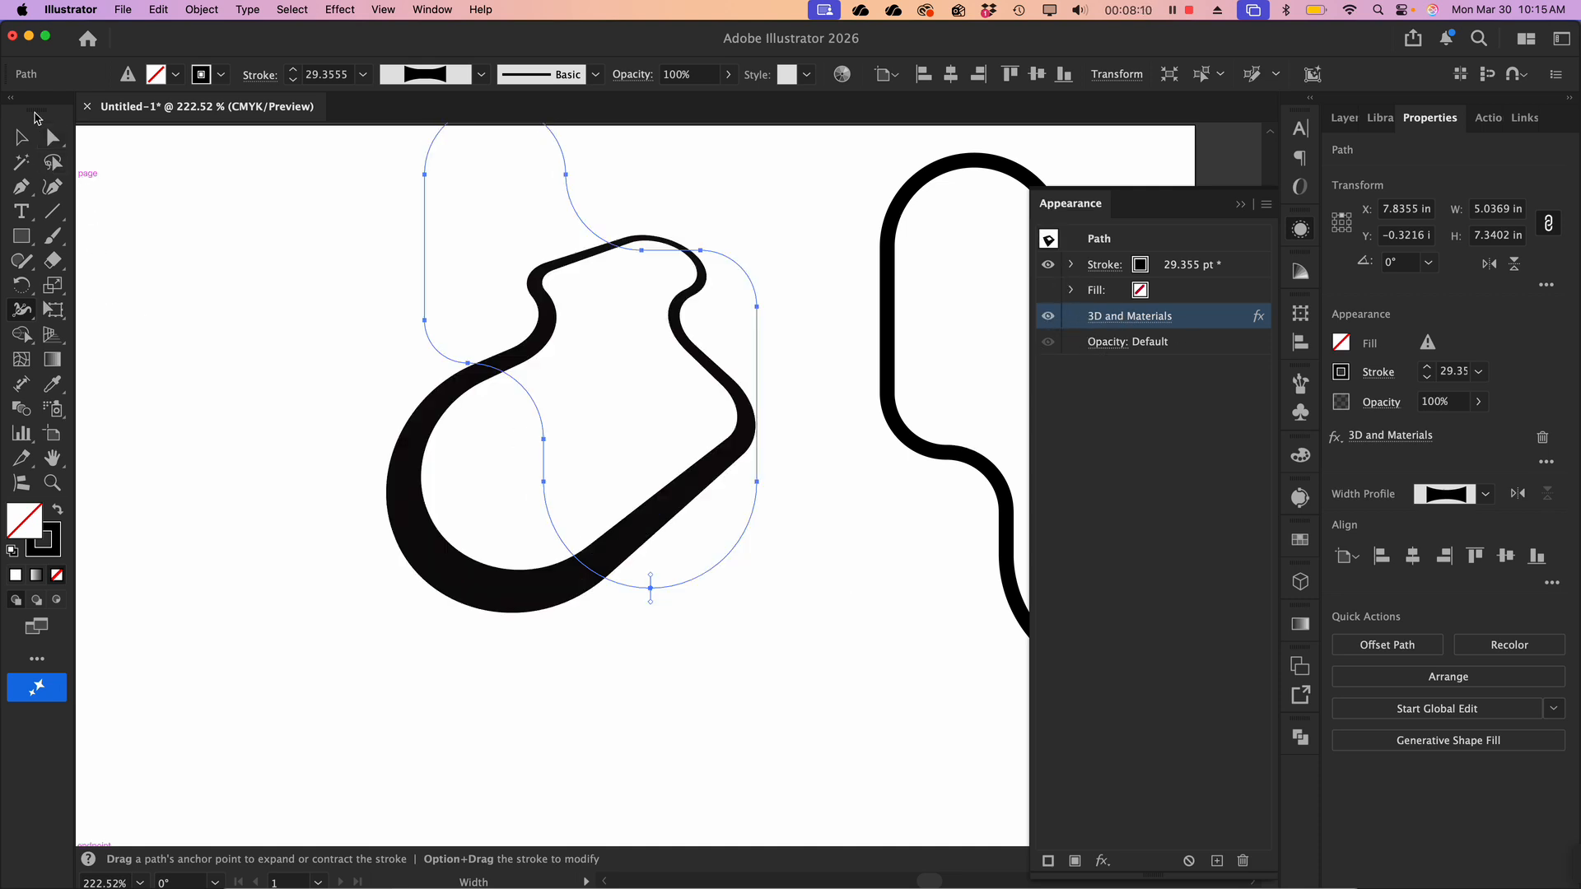
# Set the inner path's 3D plane rotation to X 34°, Y 21° and Z 38°, and reselect the path to check its placement
pyautogui.press('v')
pyautogui.click(257, 407)
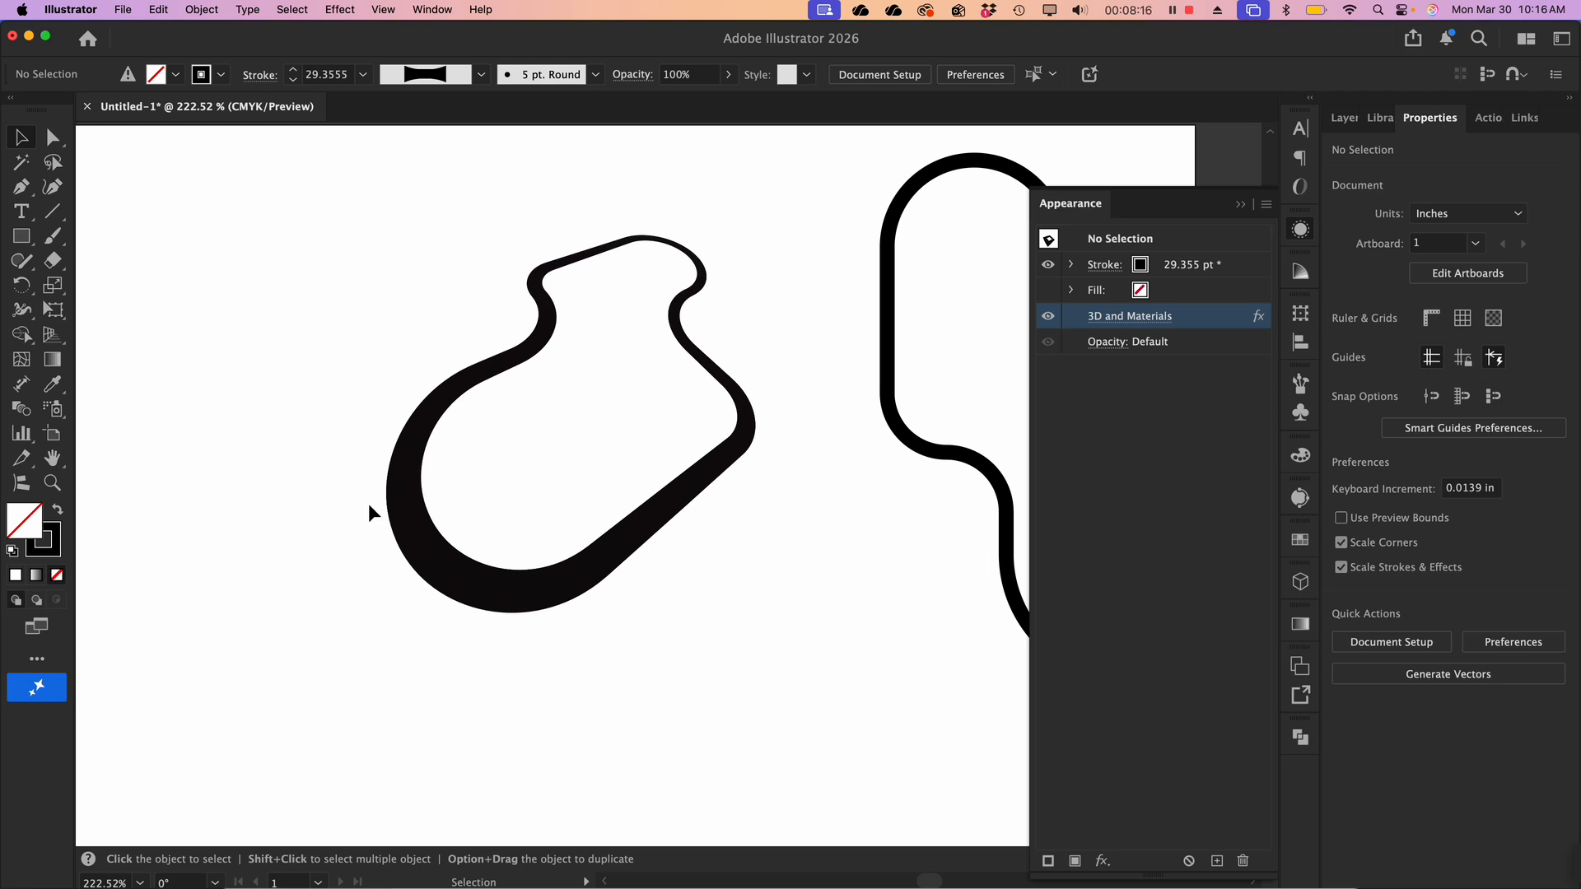
pyautogui.click(574, 571)
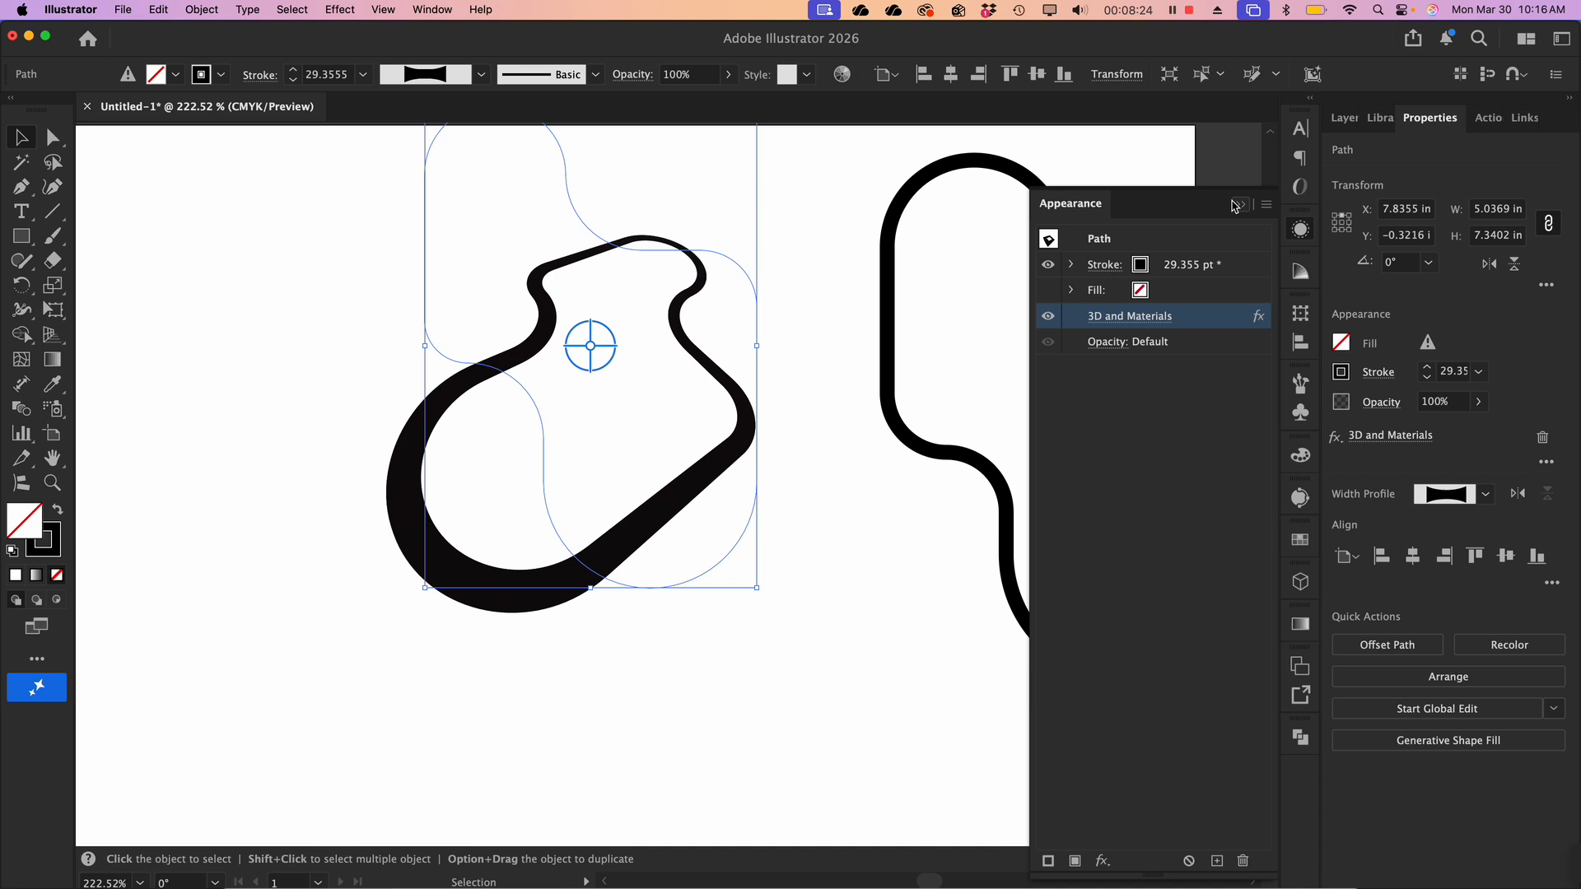
pyautogui.click(1236, 204)
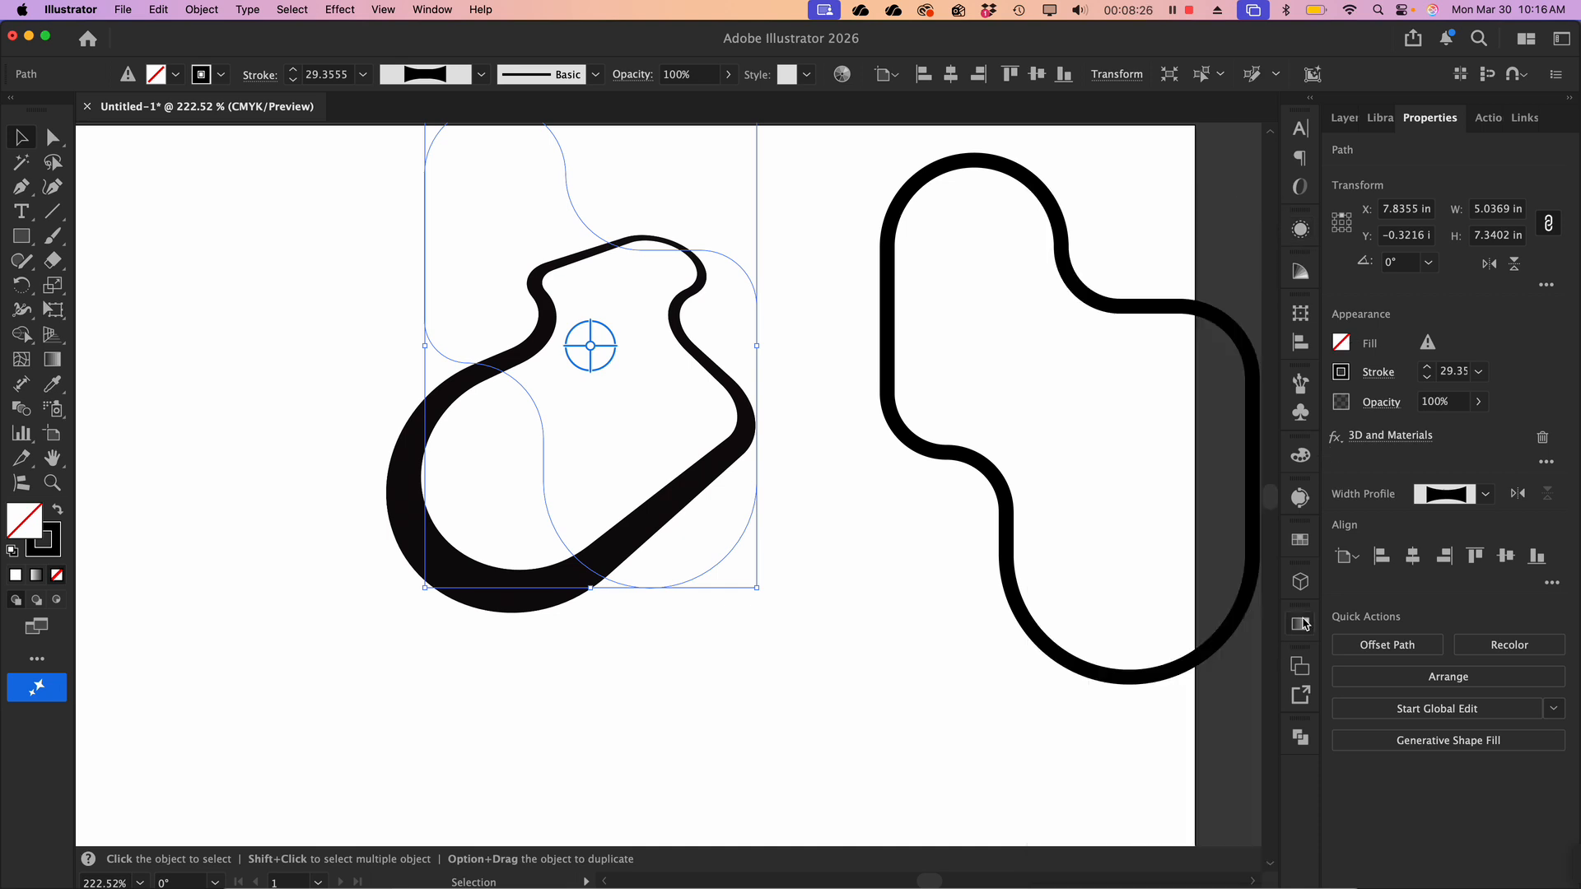
pyautogui.click(1304, 582)
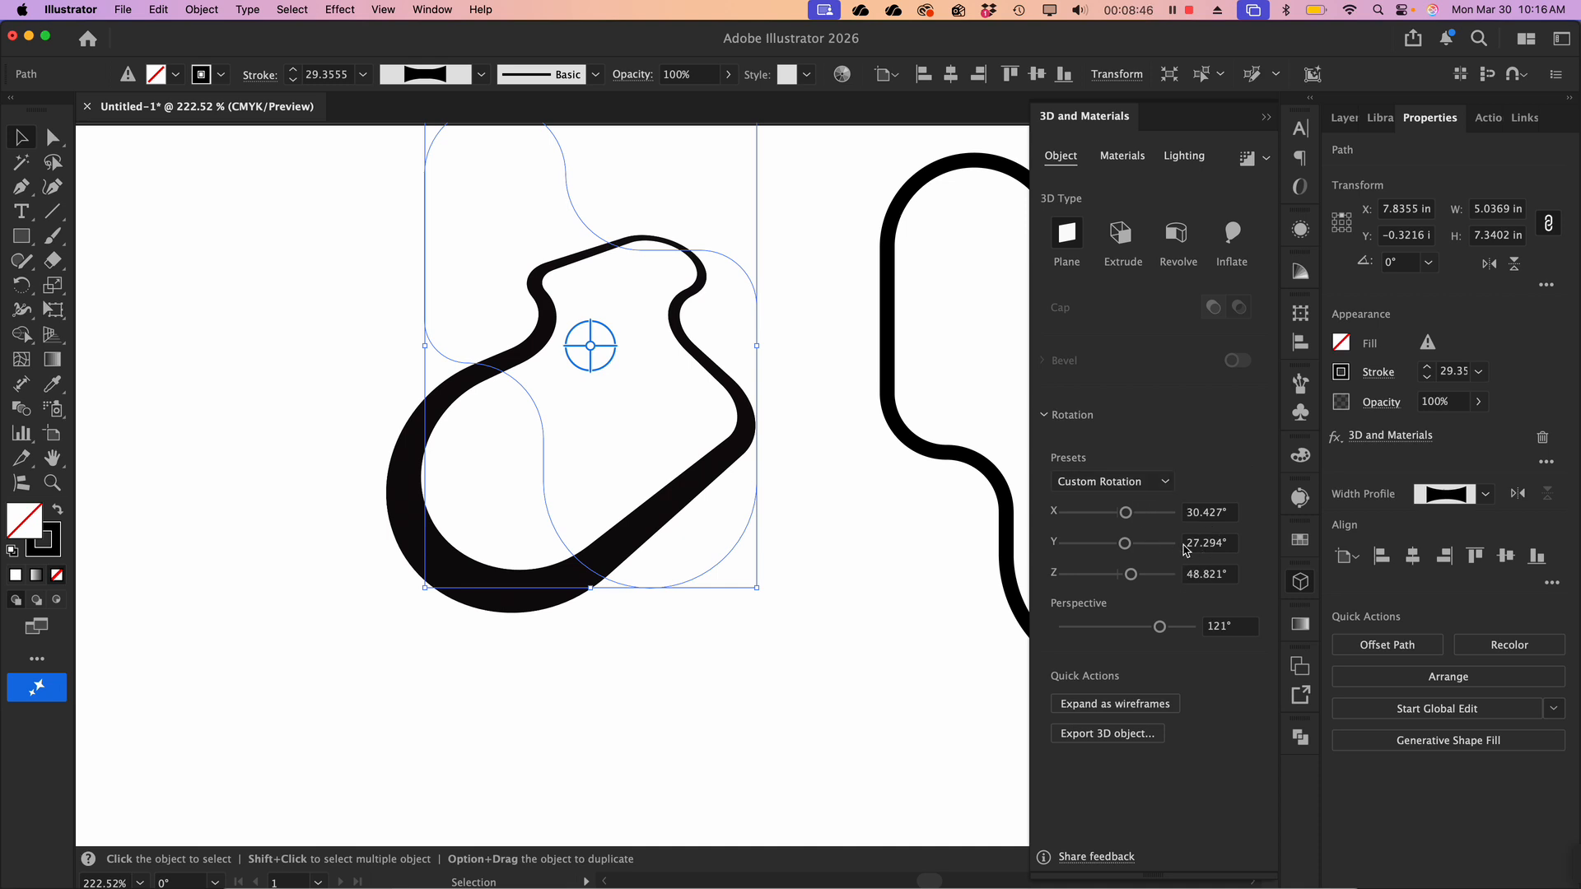
pyautogui.moveTo(1124, 514); pyautogui.dragTo(1130, 578)
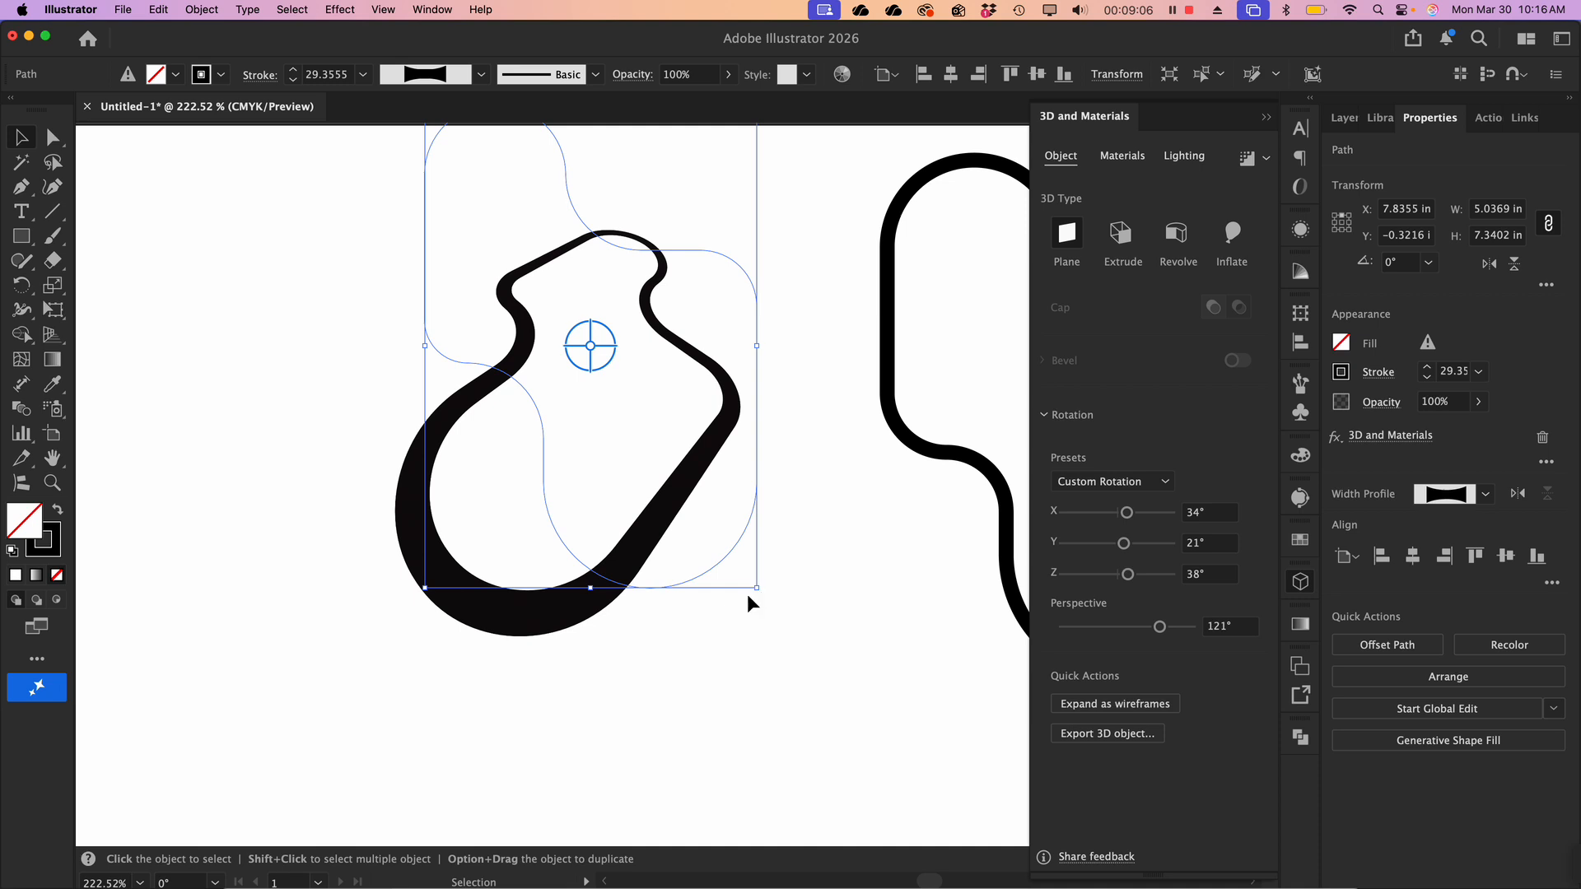
pyautogui.click(700, 723)
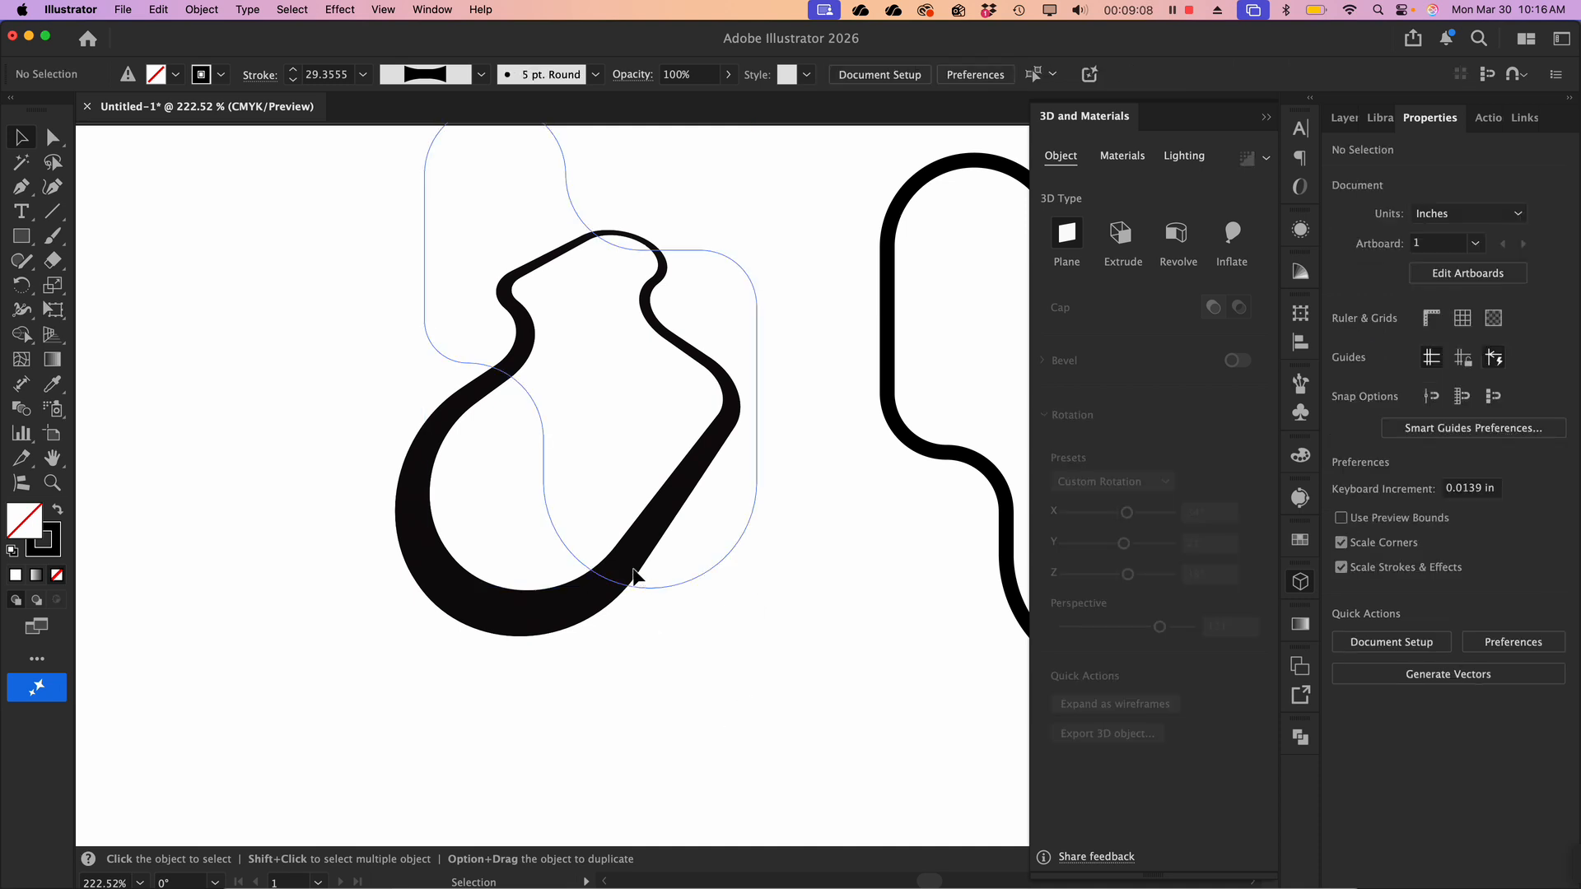
pyautogui.click(634, 575)
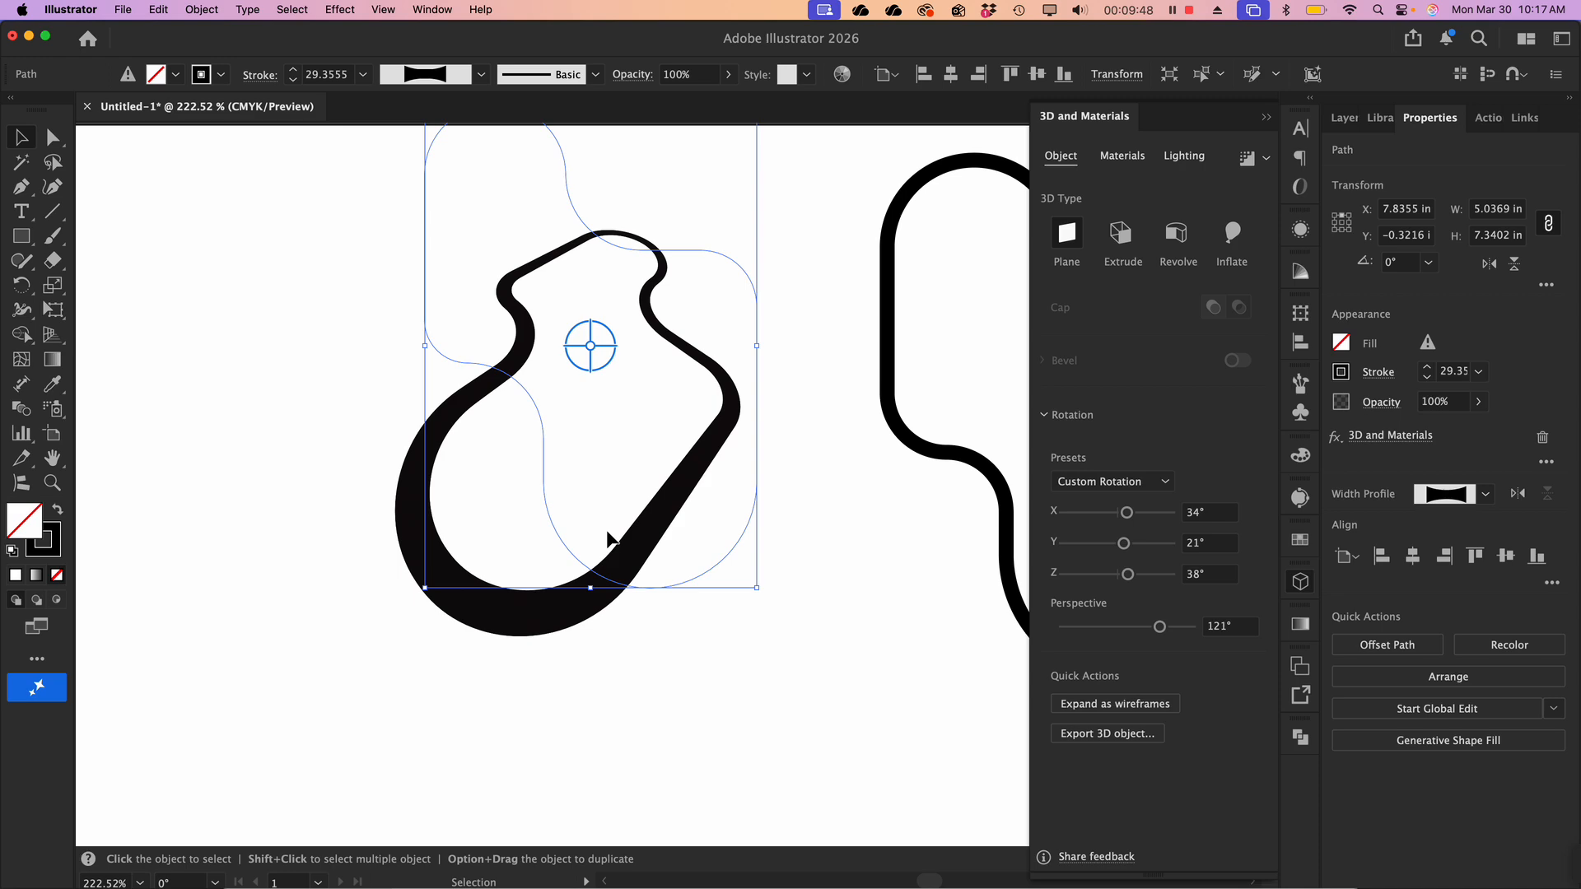
# Switch to Finder and open the 0_AKRON_MARATHON folder inside Work
pyautogui.press('super+Tab')
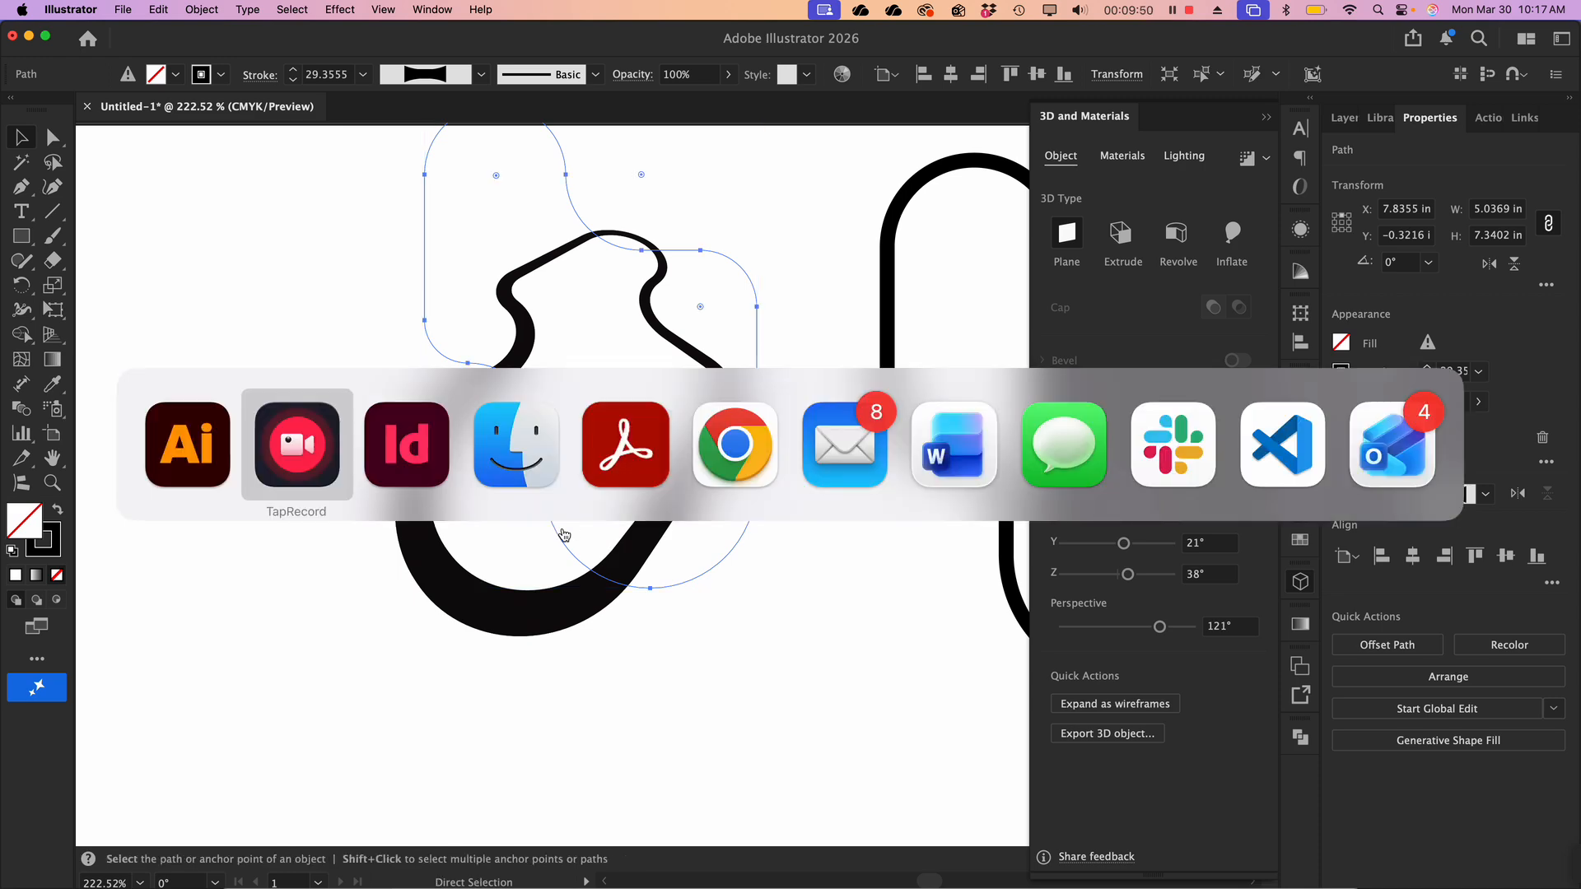
pyautogui.click(499, 463)
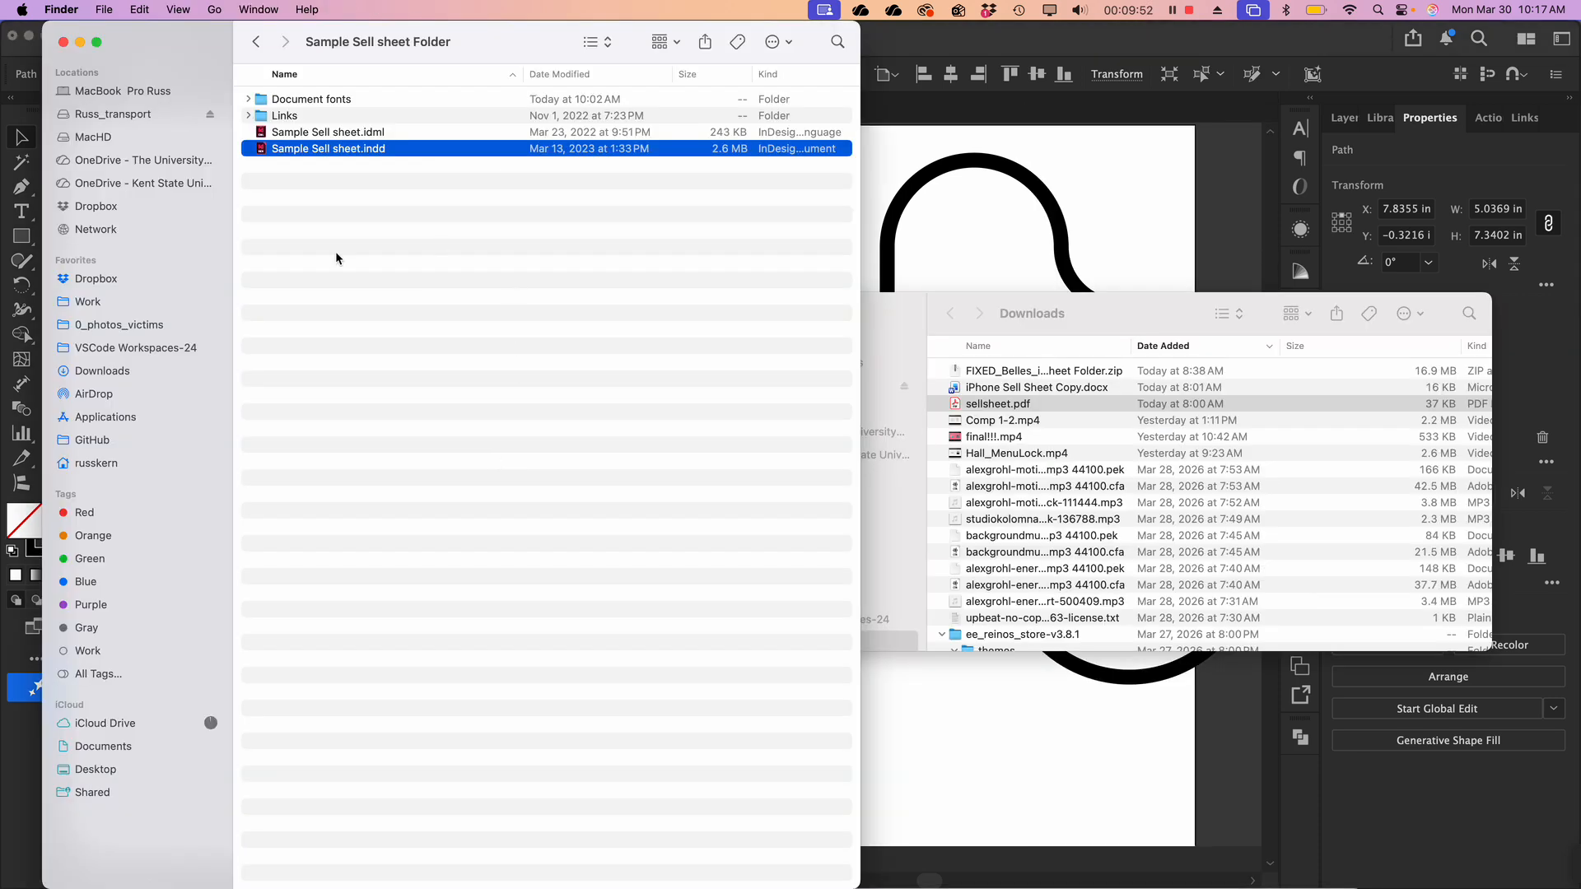
pyautogui.click(256, 41)
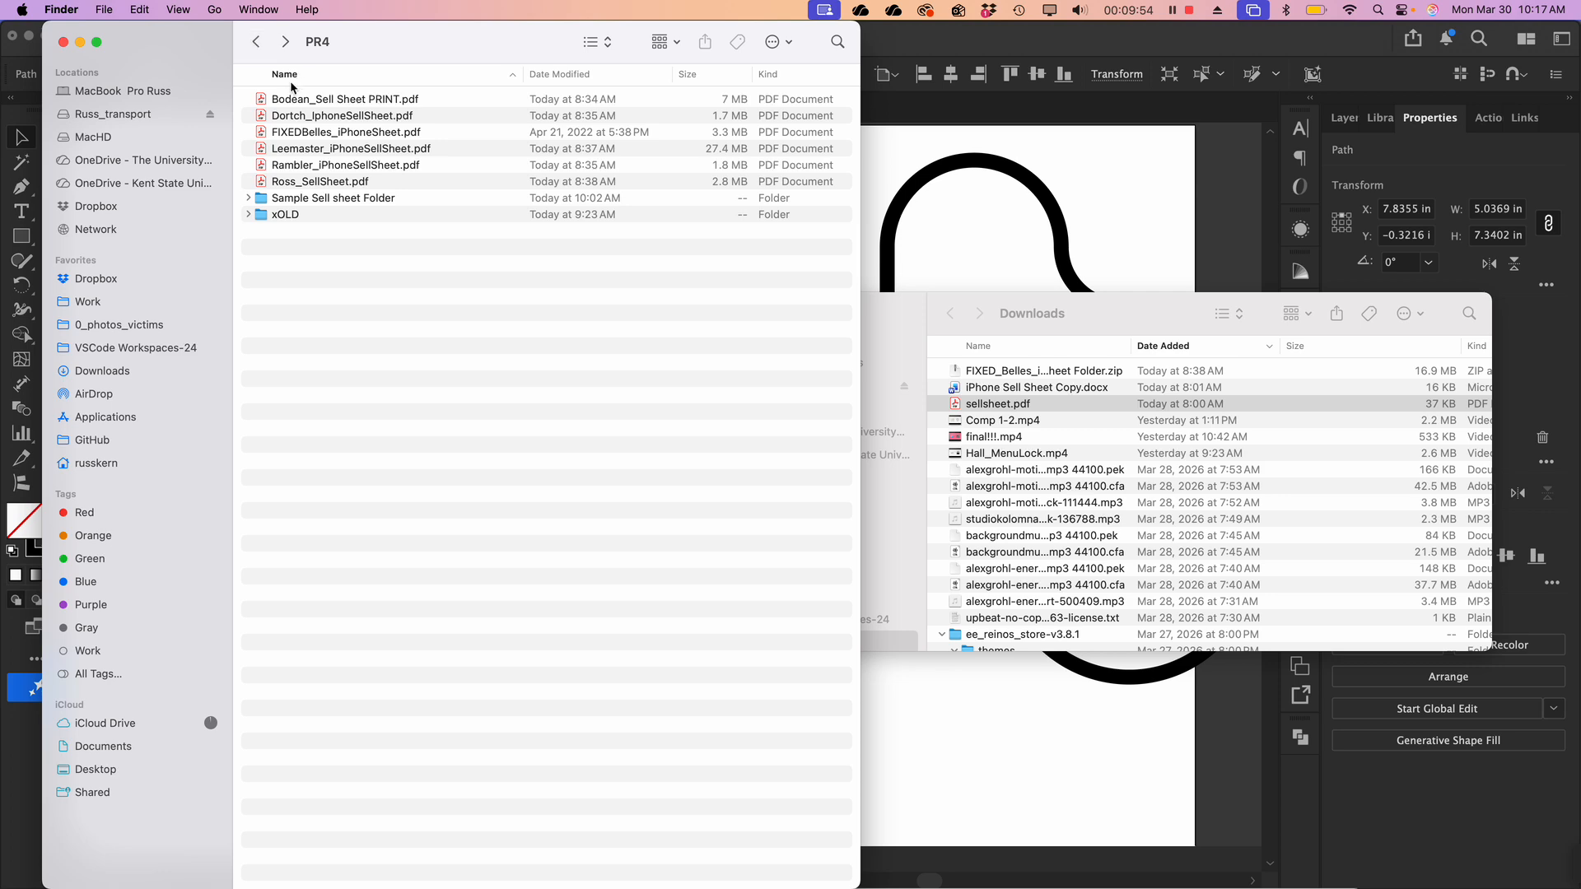
pyautogui.click(93, 301)
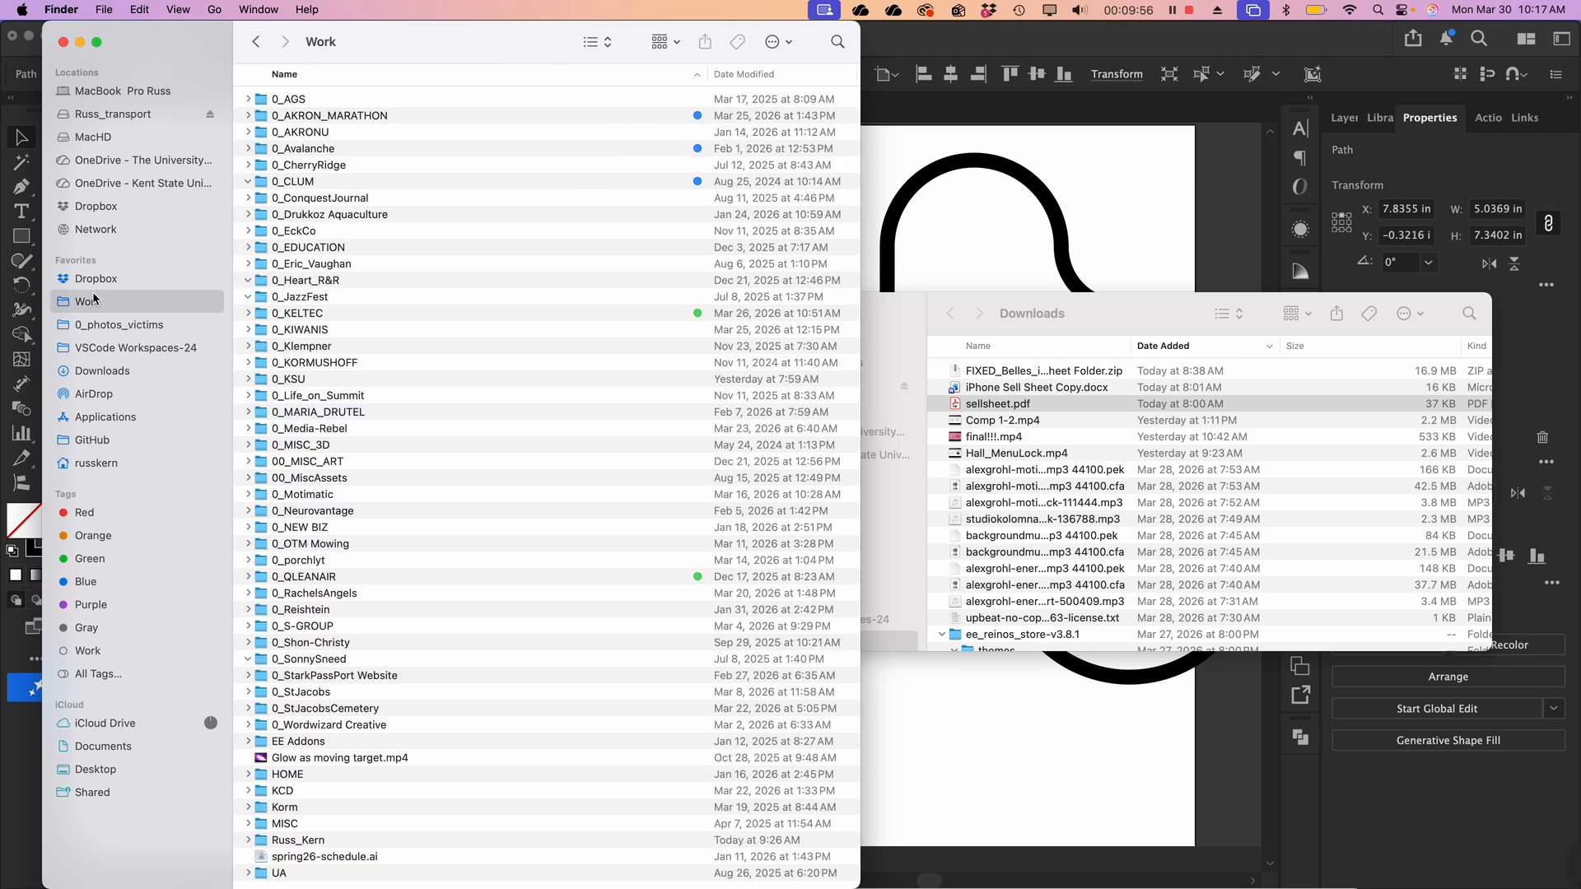
pyautogui.click(299, 117)
pyautogui.doubleClick(299, 117)
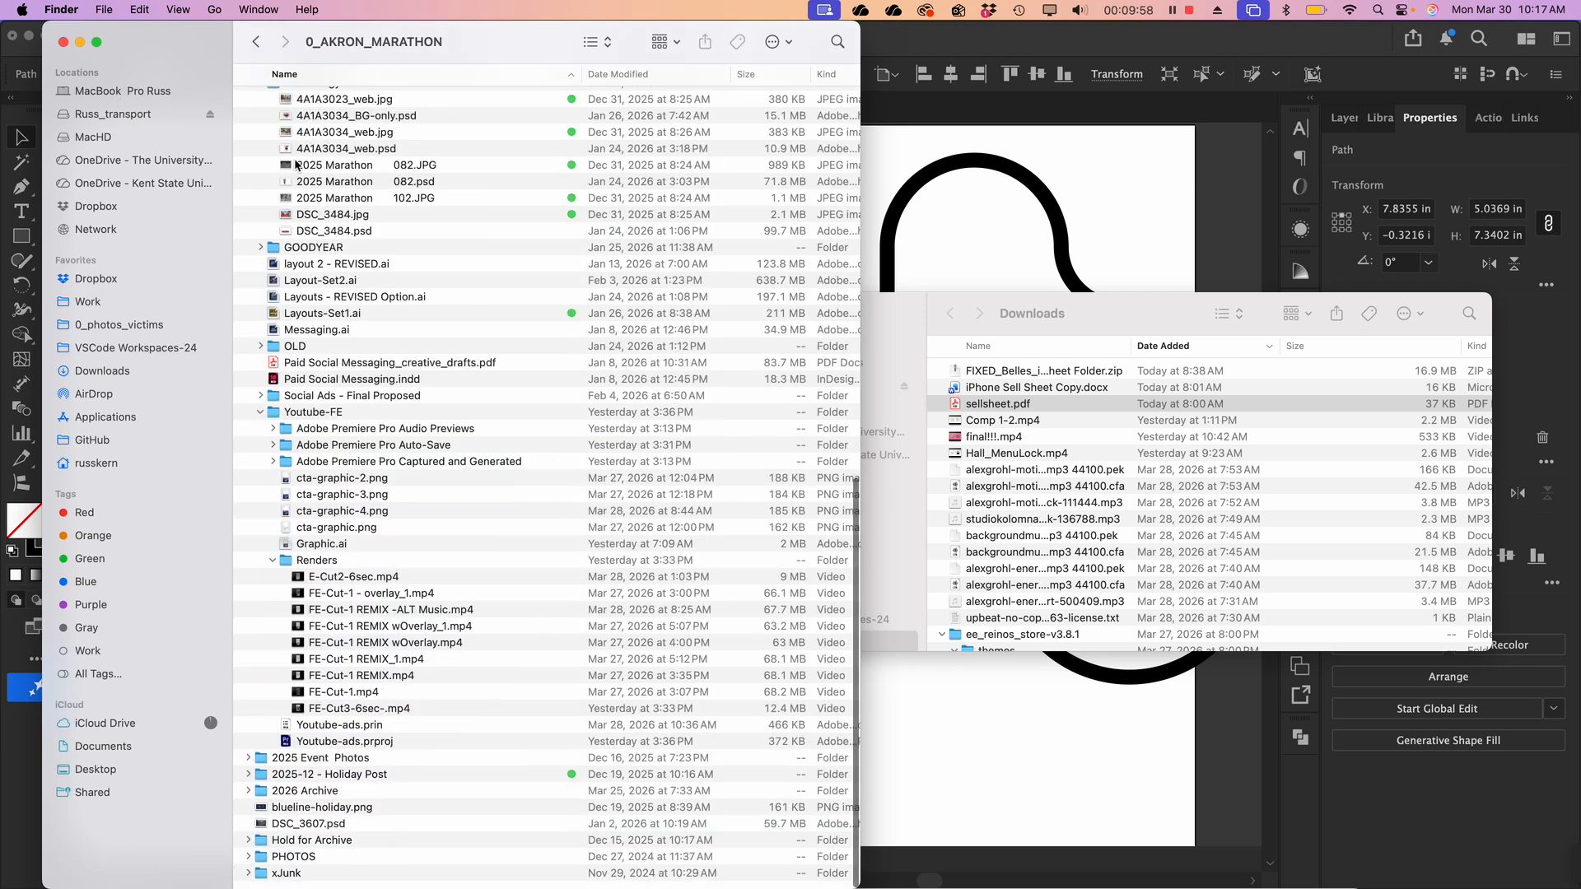
# Collapse the First Flight Reco and 26-10 Social Ads folders, and open design set 1 - Goodyear.ai from 26-01 GY Runners Shirts in Illustrator
pyautogui.scroll(4, 335, 416)
pyautogui.scroll(5, 336, 415)
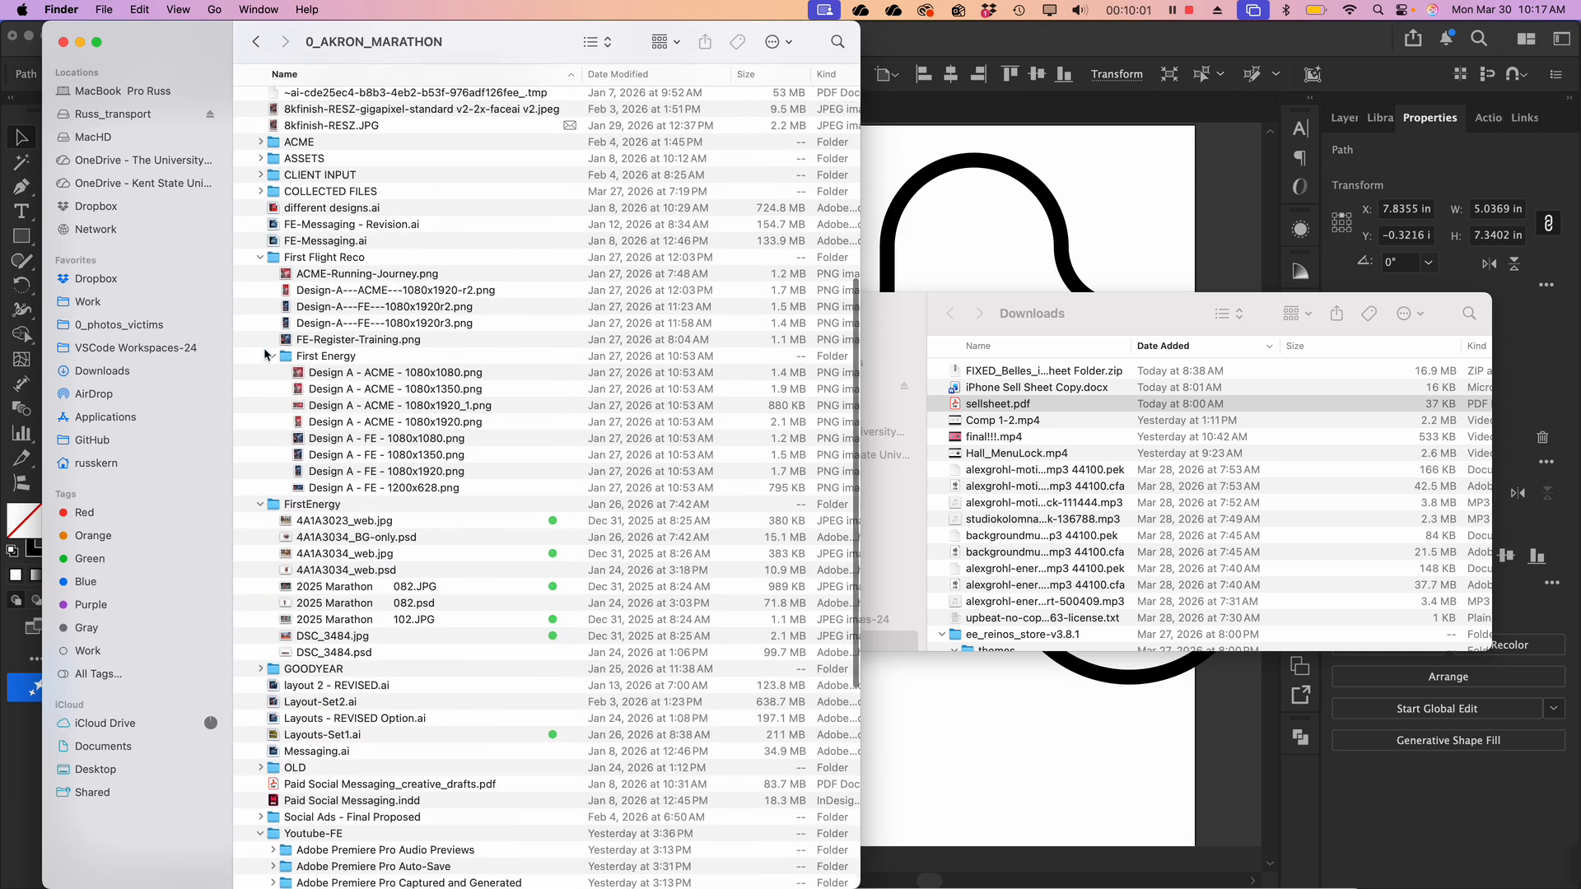
pyautogui.click(266, 260)
pyautogui.click(262, 259)
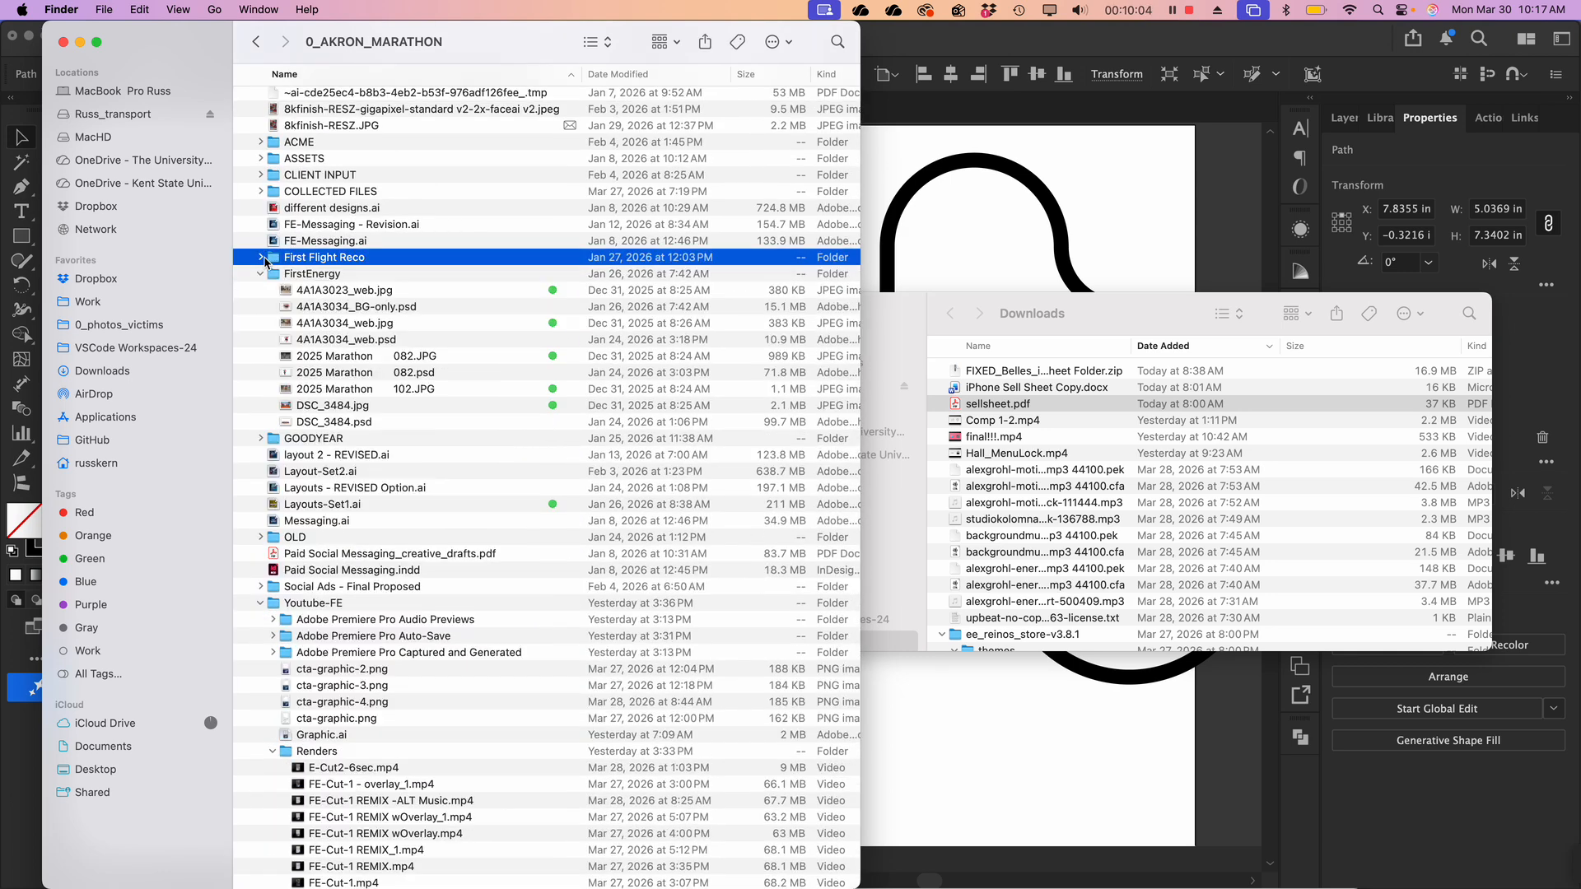
pyautogui.click(265, 277)
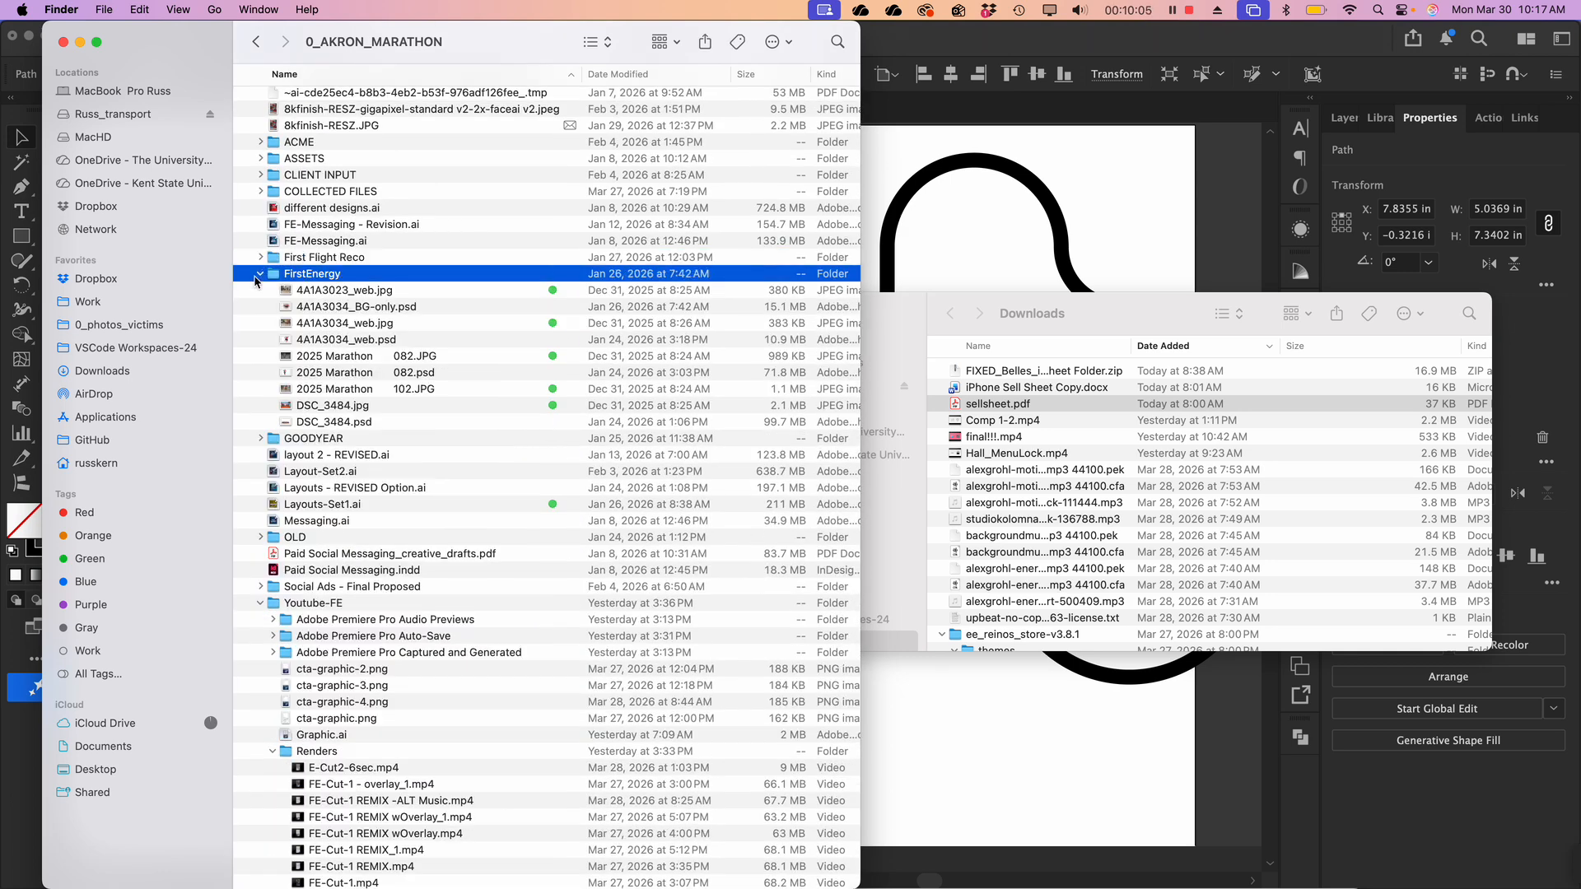
pyautogui.click(315, 486)
pyautogui.scroll(10, 295, 181)
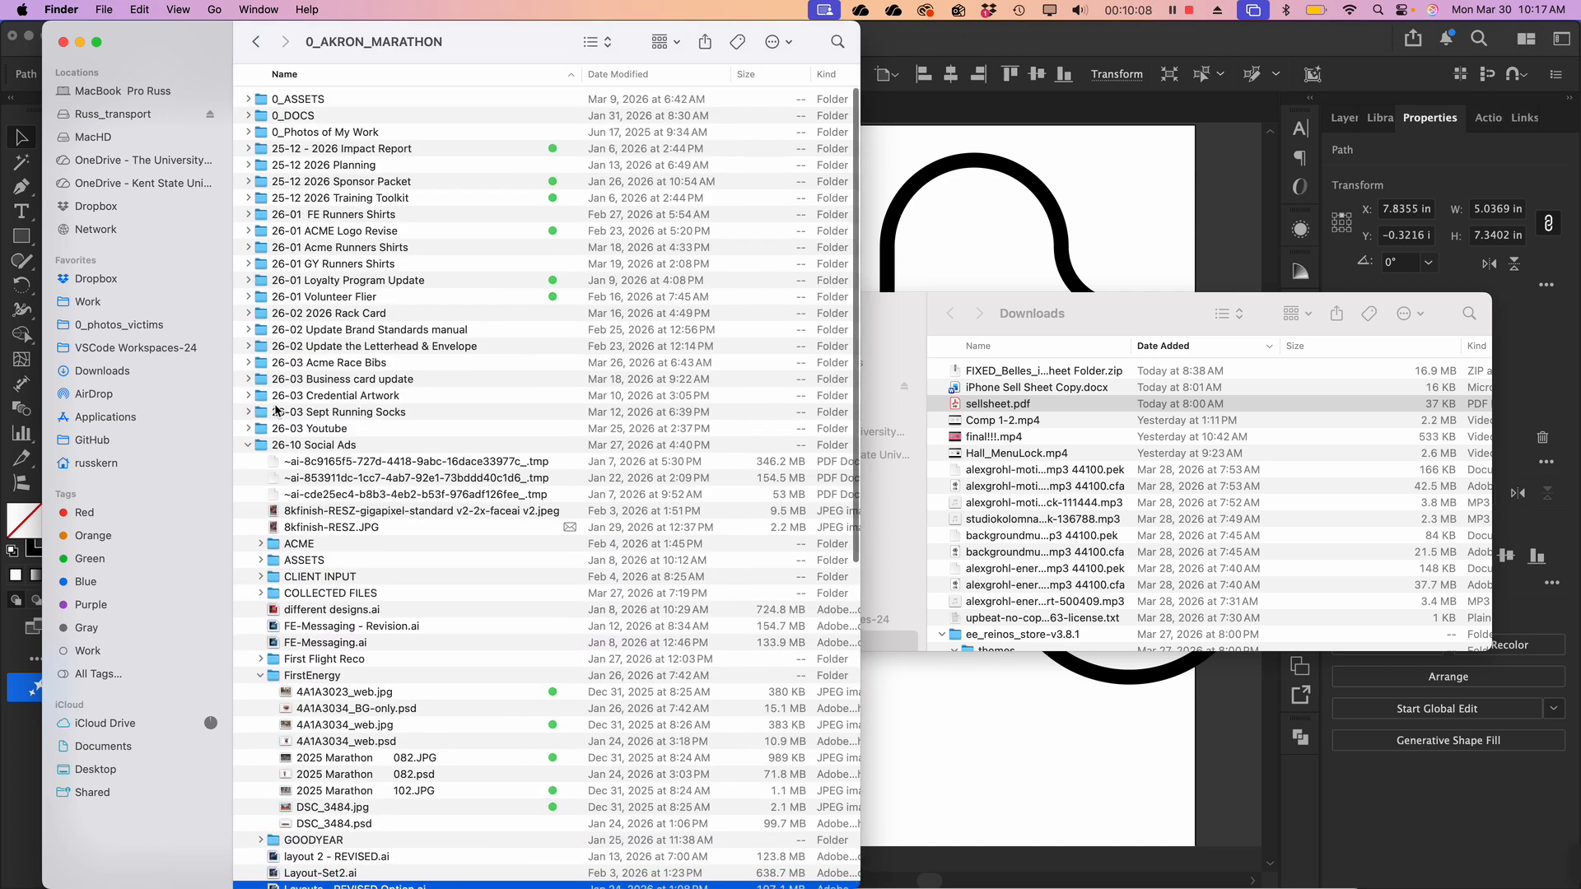
pyautogui.click(246, 446)
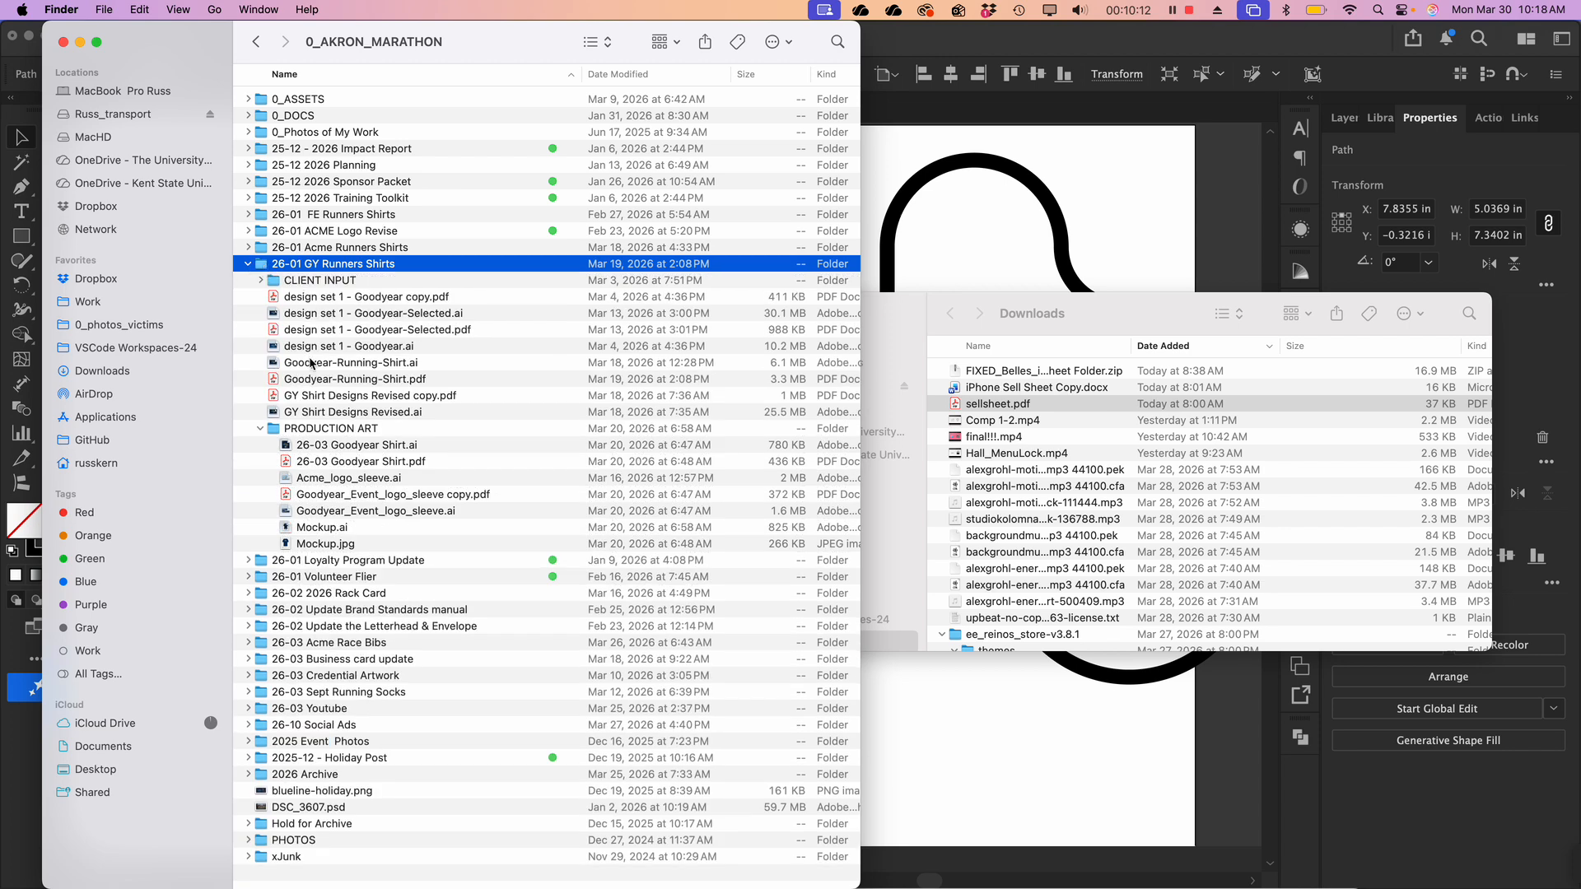
pyautogui.click(289, 347)
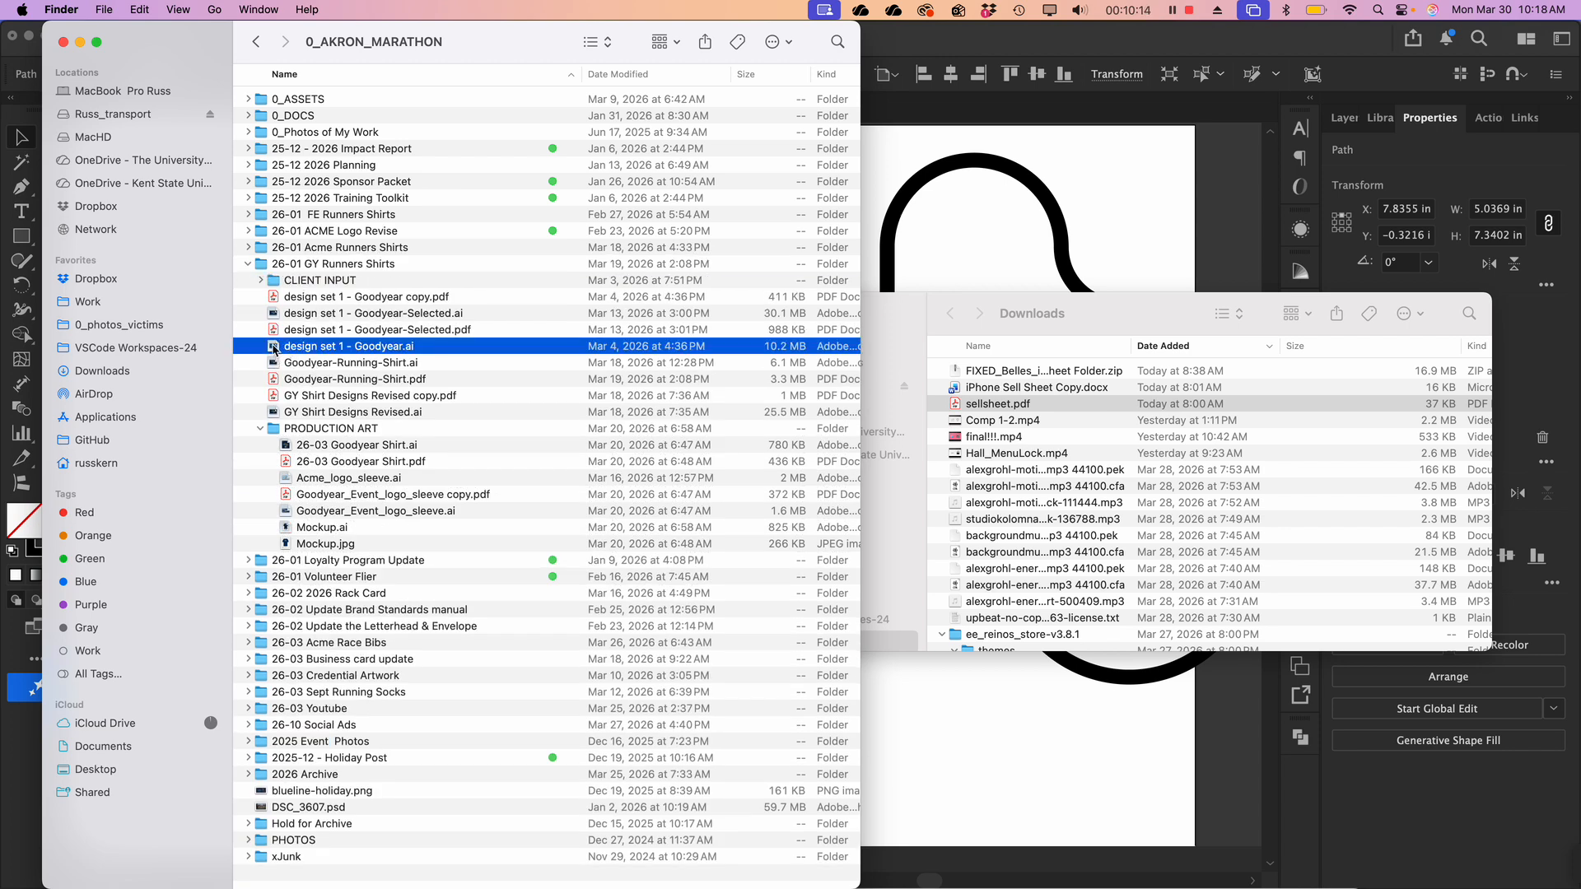
pyautogui.press('super+Tab')
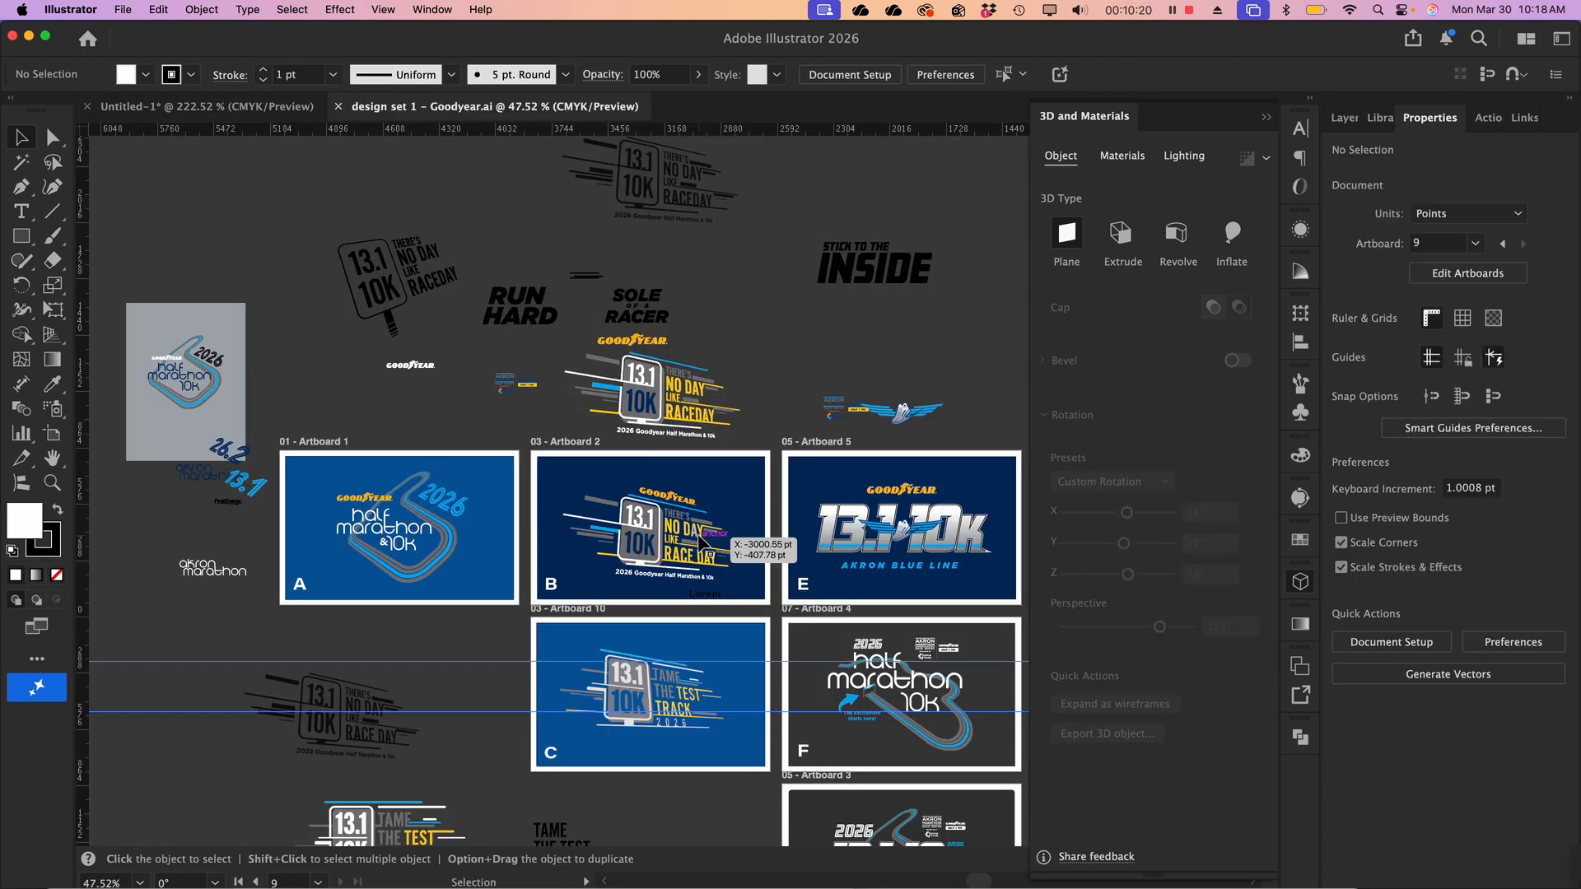
# Examine the striped track graphic on artboard A, checking its path construction in outline view and returning to preview
pyautogui.scroll(5, 362, 579)
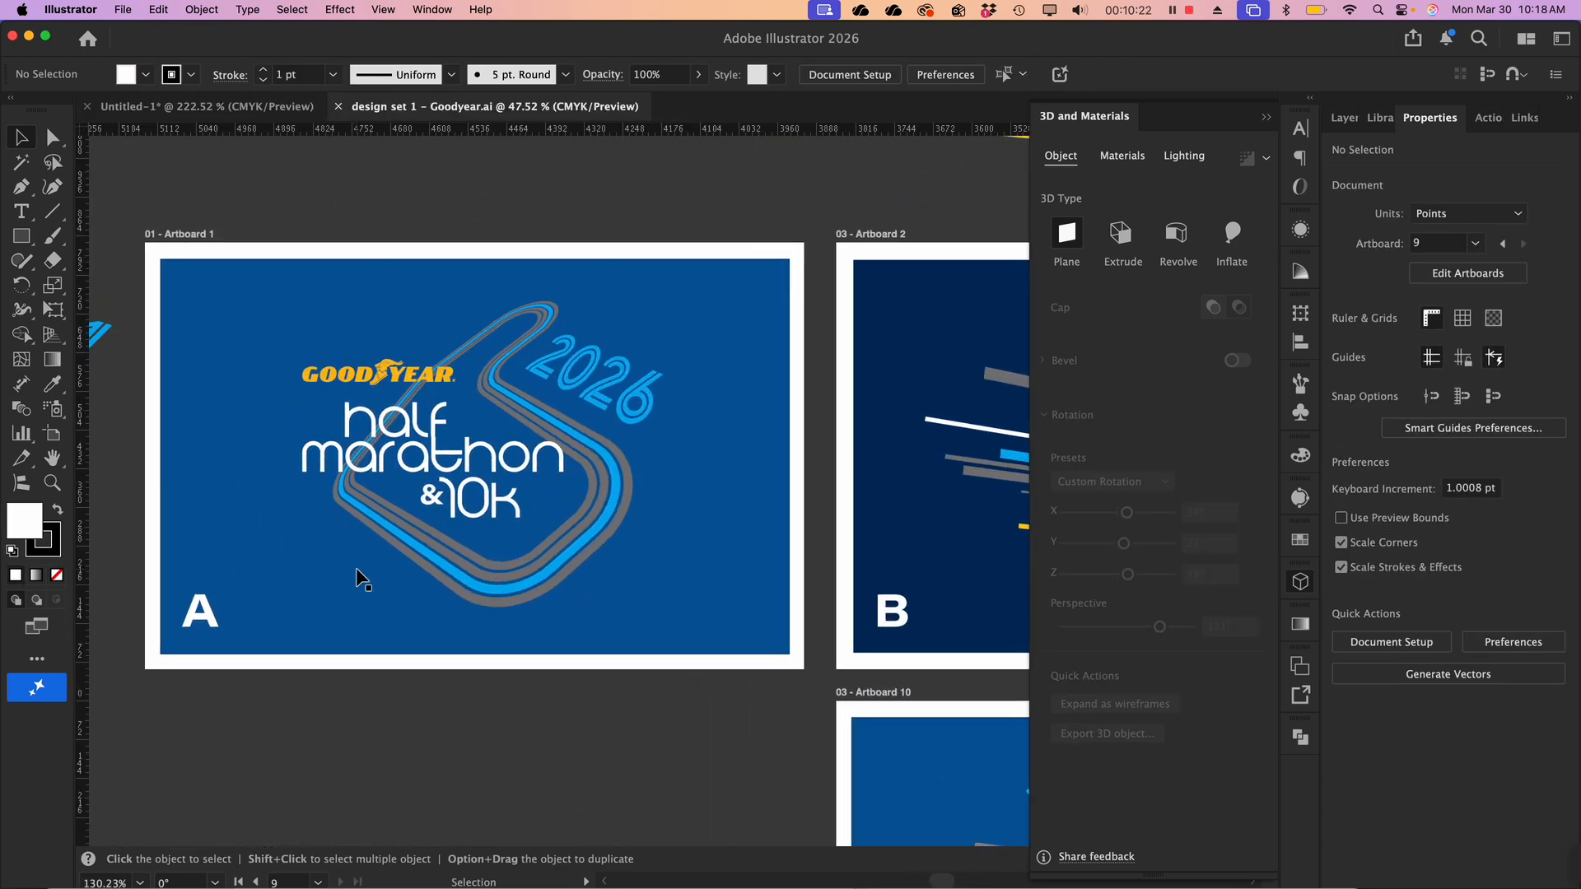
pyautogui.scroll(-3, 664, 497)
pyautogui.hscroll(3, 664, 497)
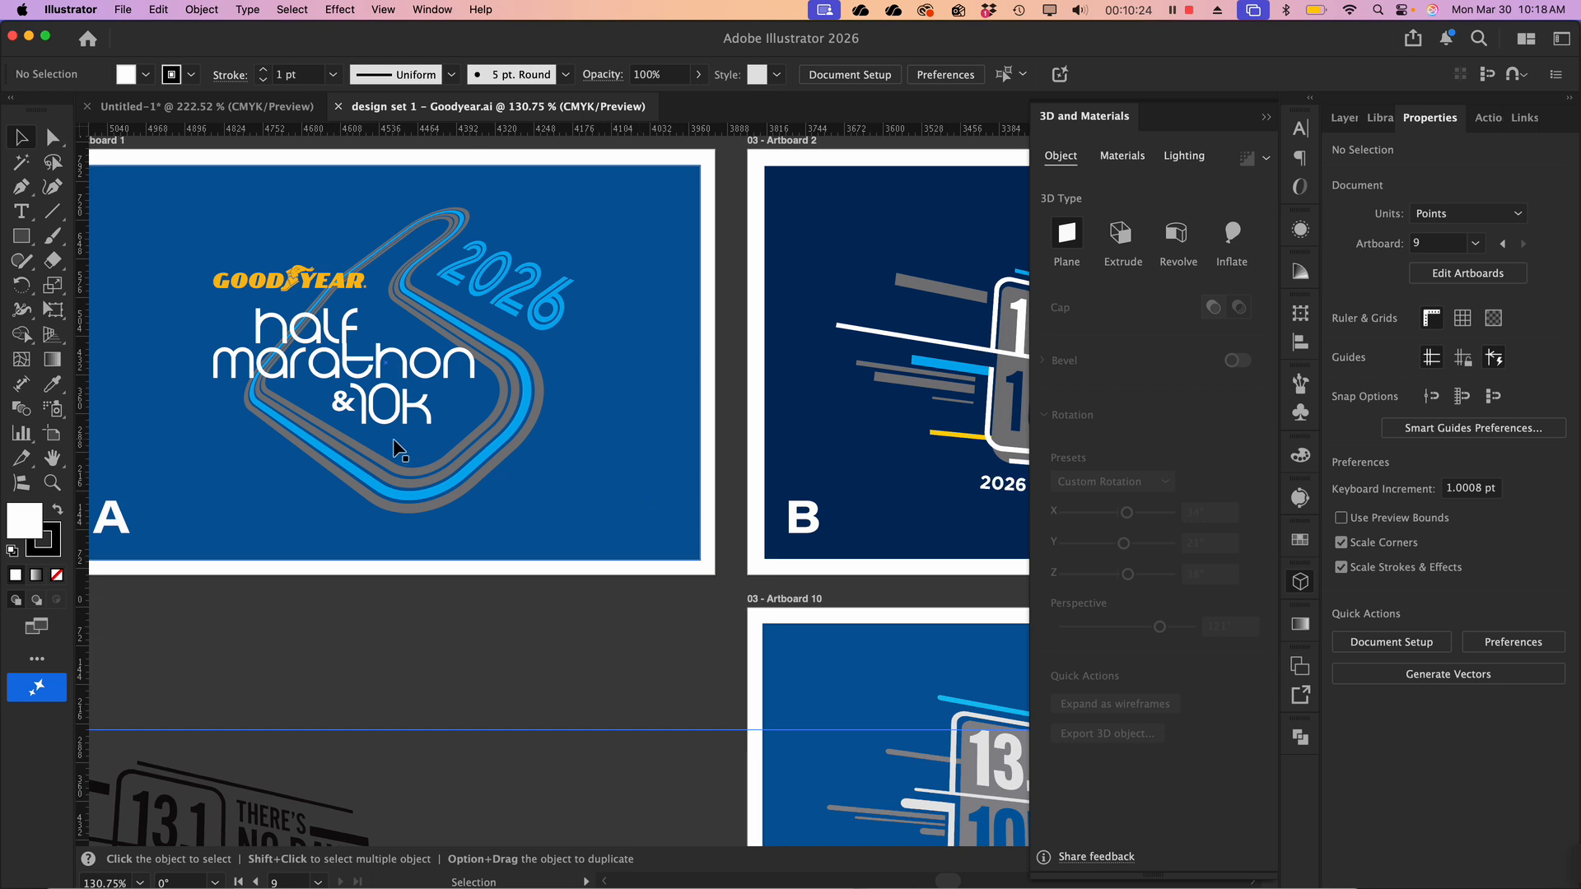
pyautogui.click(435, 497)
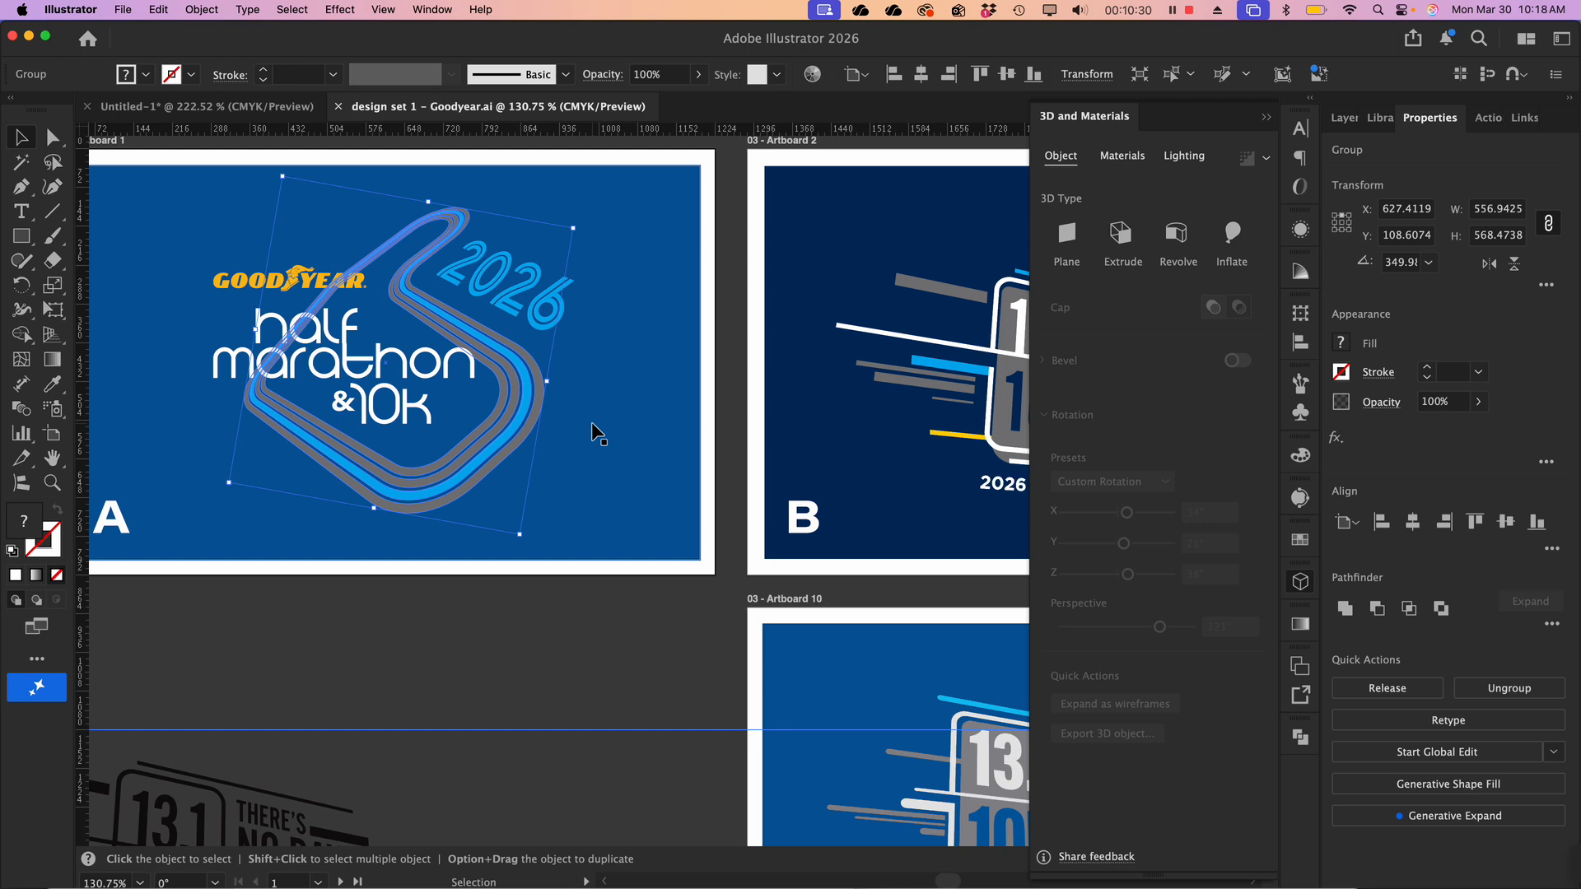
pyautogui.press('a')
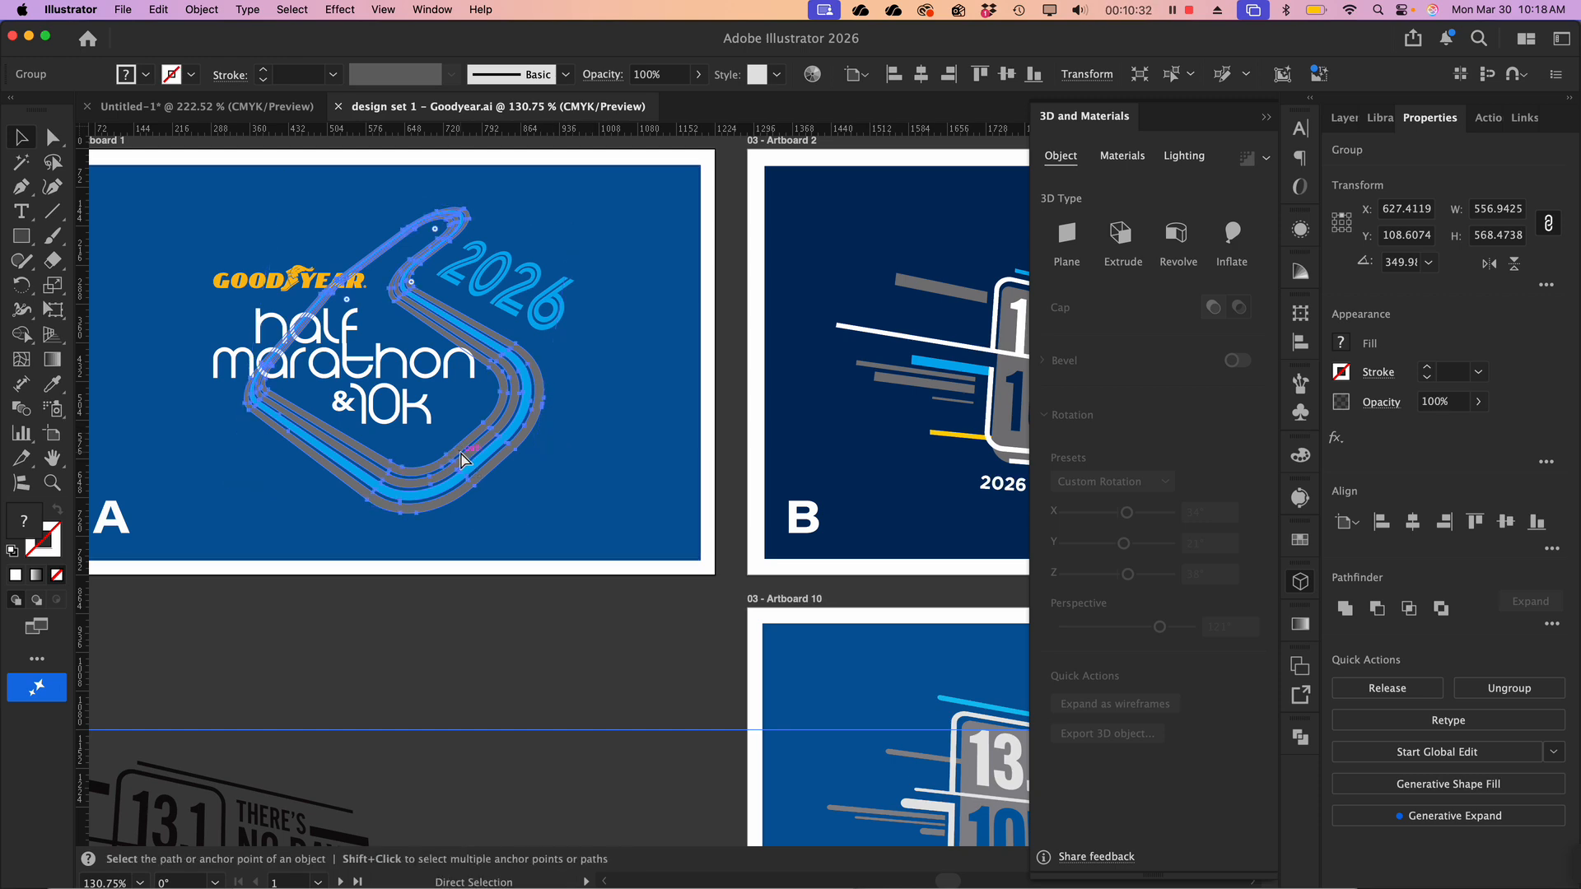
pyautogui.press('super+y')
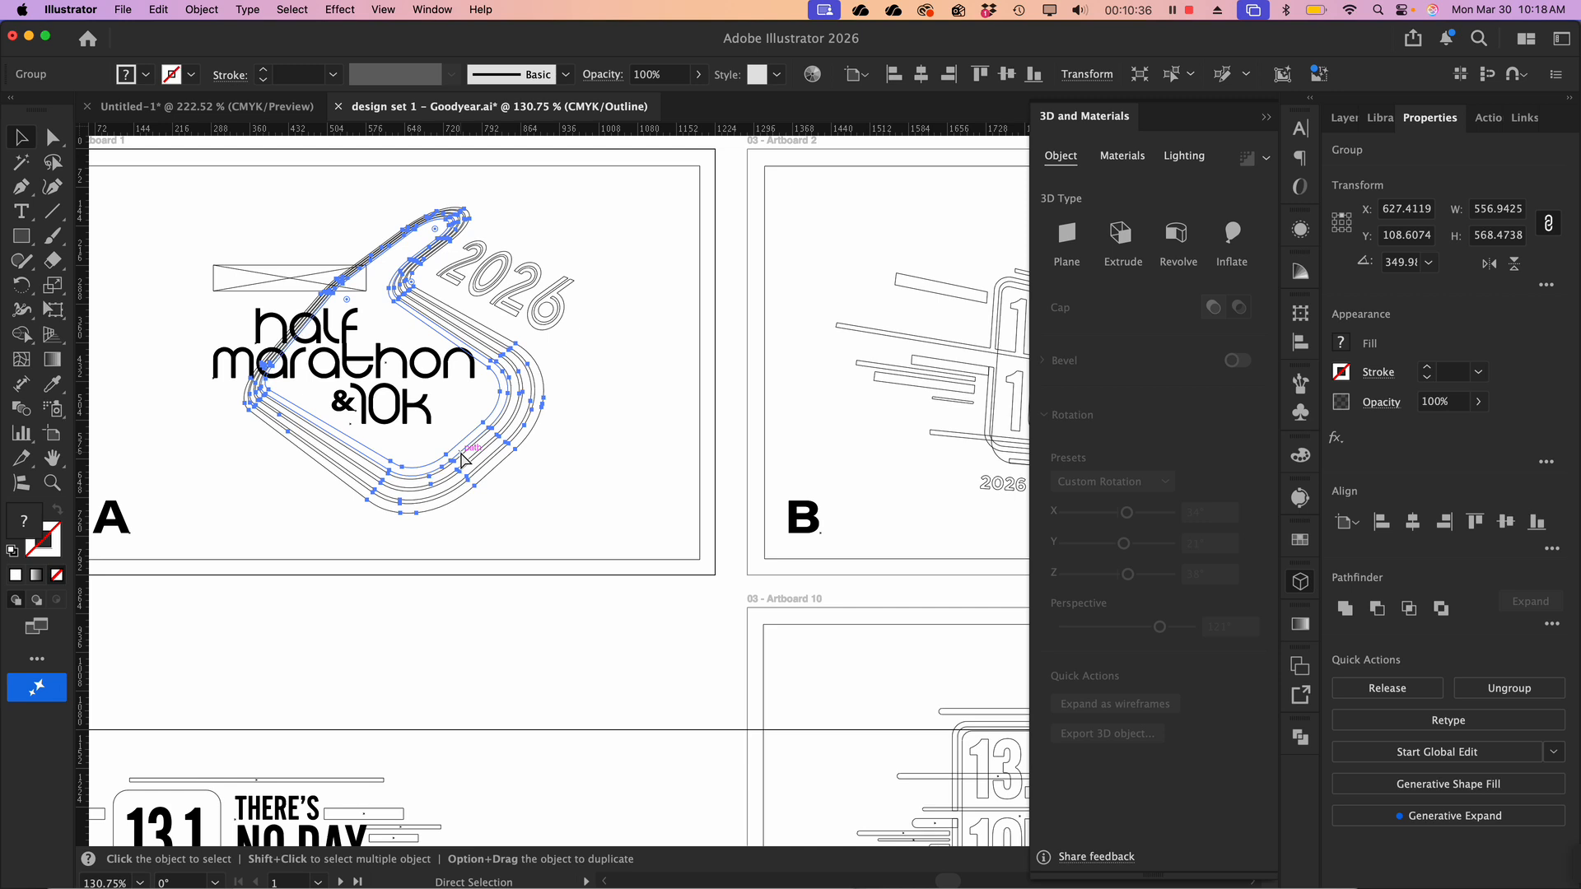
pyautogui.press('super+y')
pyautogui.press('v')
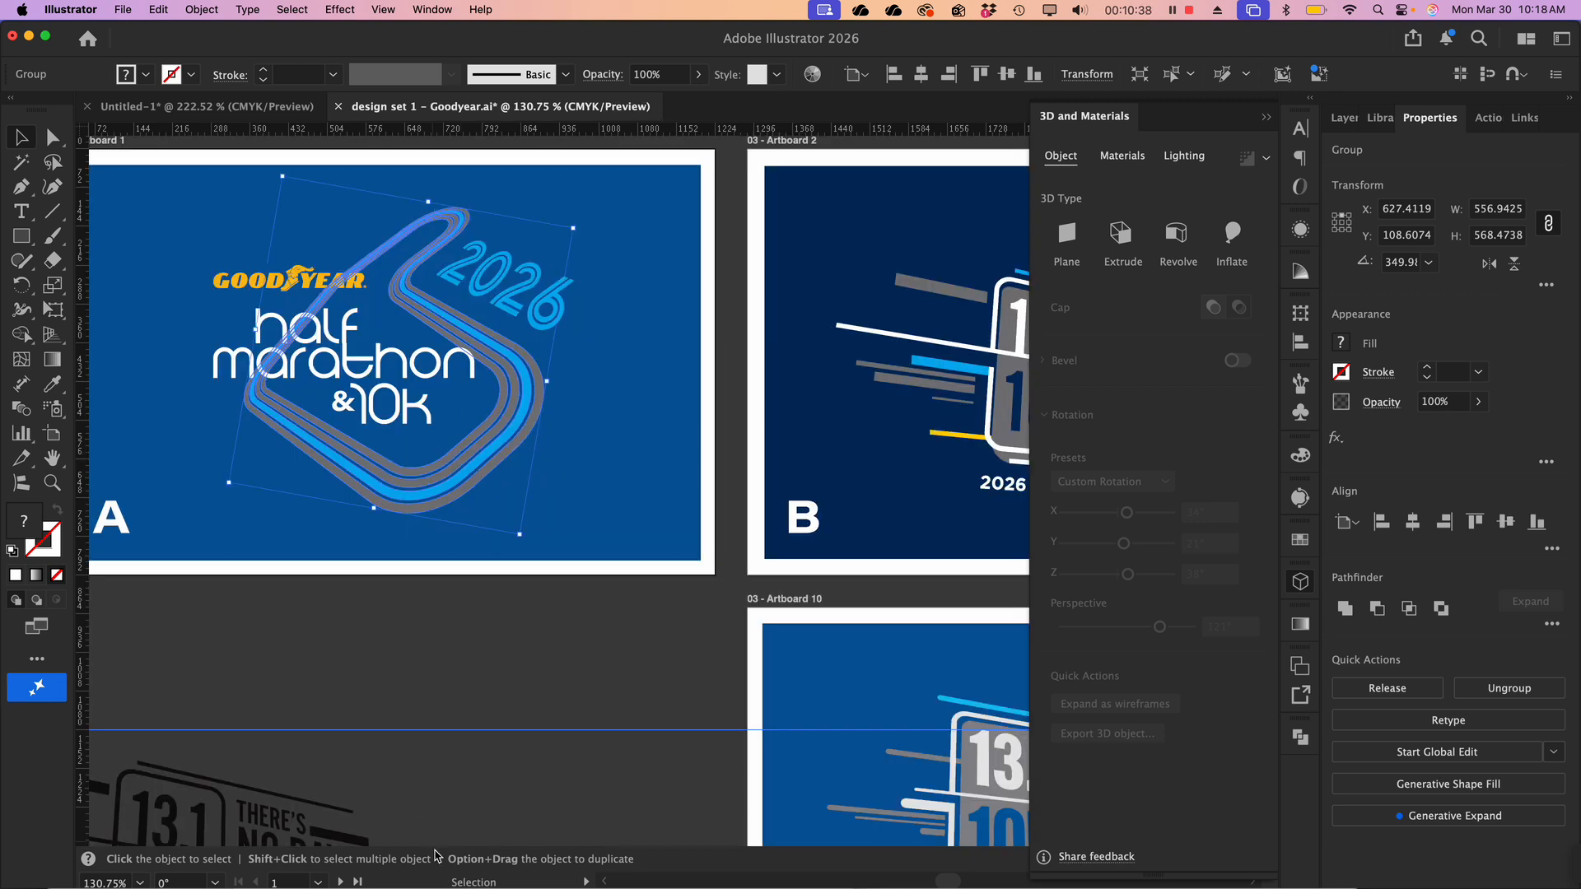
pyautogui.click(415, 751)
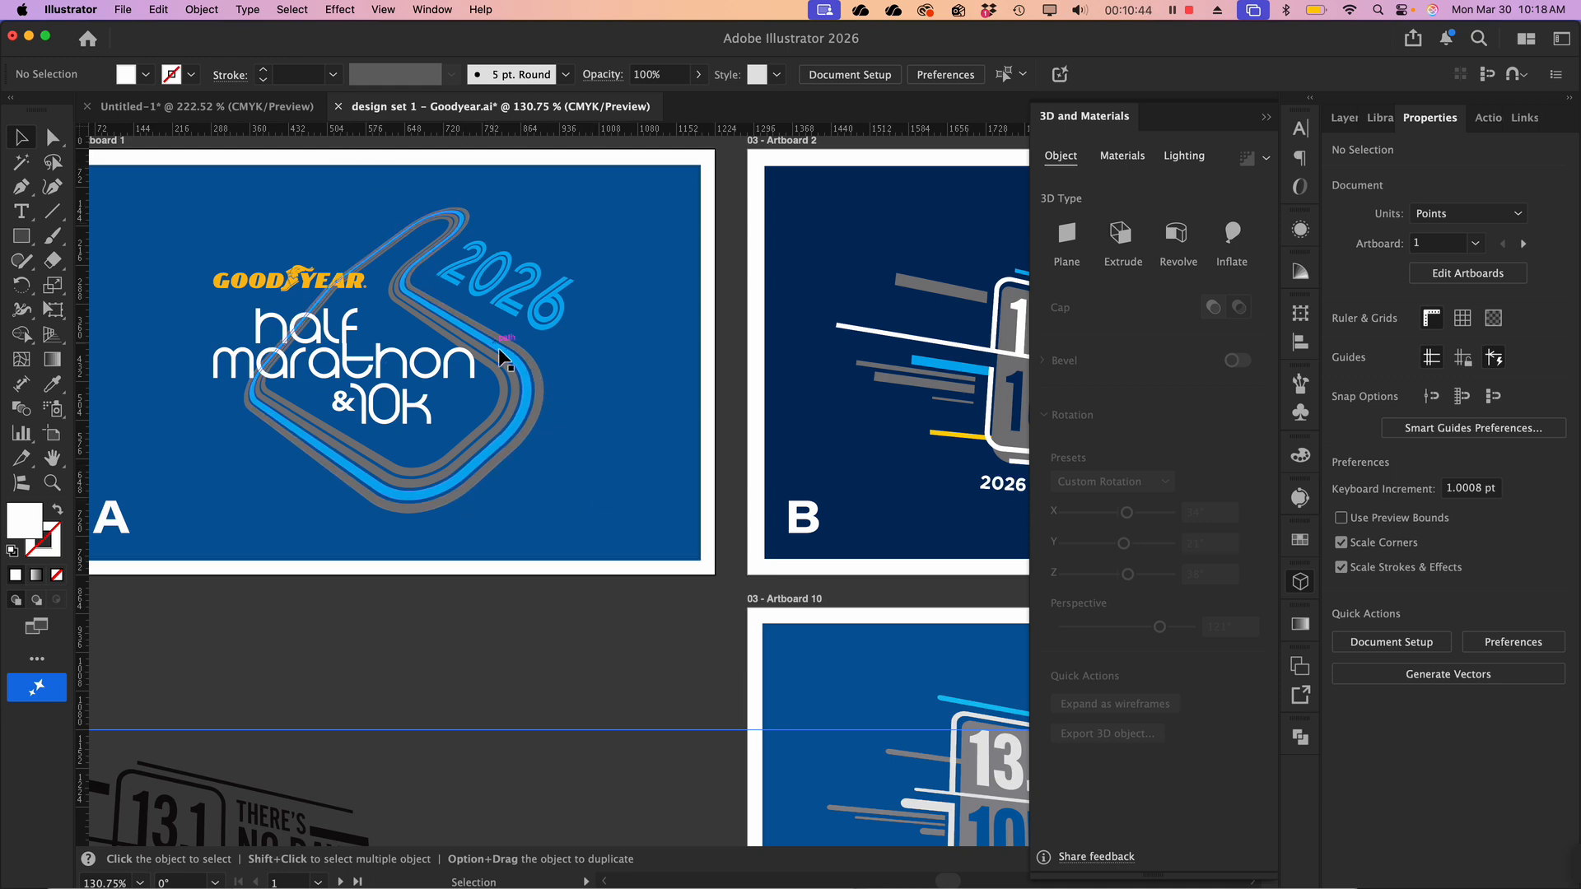
# Examine the intertwined track graphics in designs F and D and the blimp-shaped 13.1 10K artwork beside the artboards
pyautogui.scroll(-5, 727, 417)
pyautogui.hscroll(10, 727, 417)
pyautogui.scroll(-3, 727, 418)
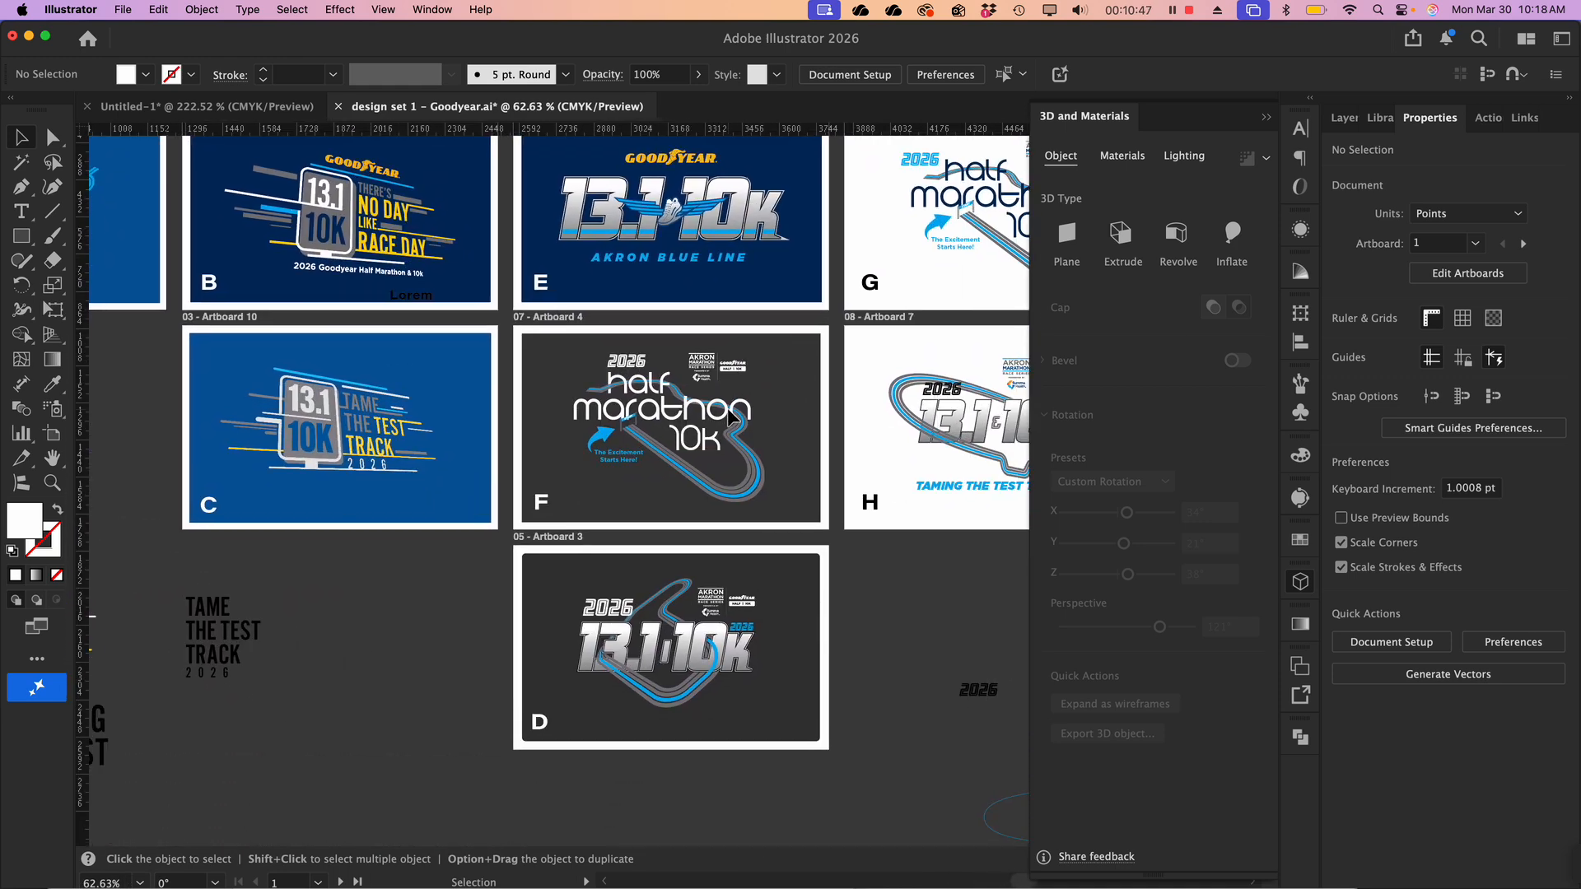
pyautogui.click(743, 492)
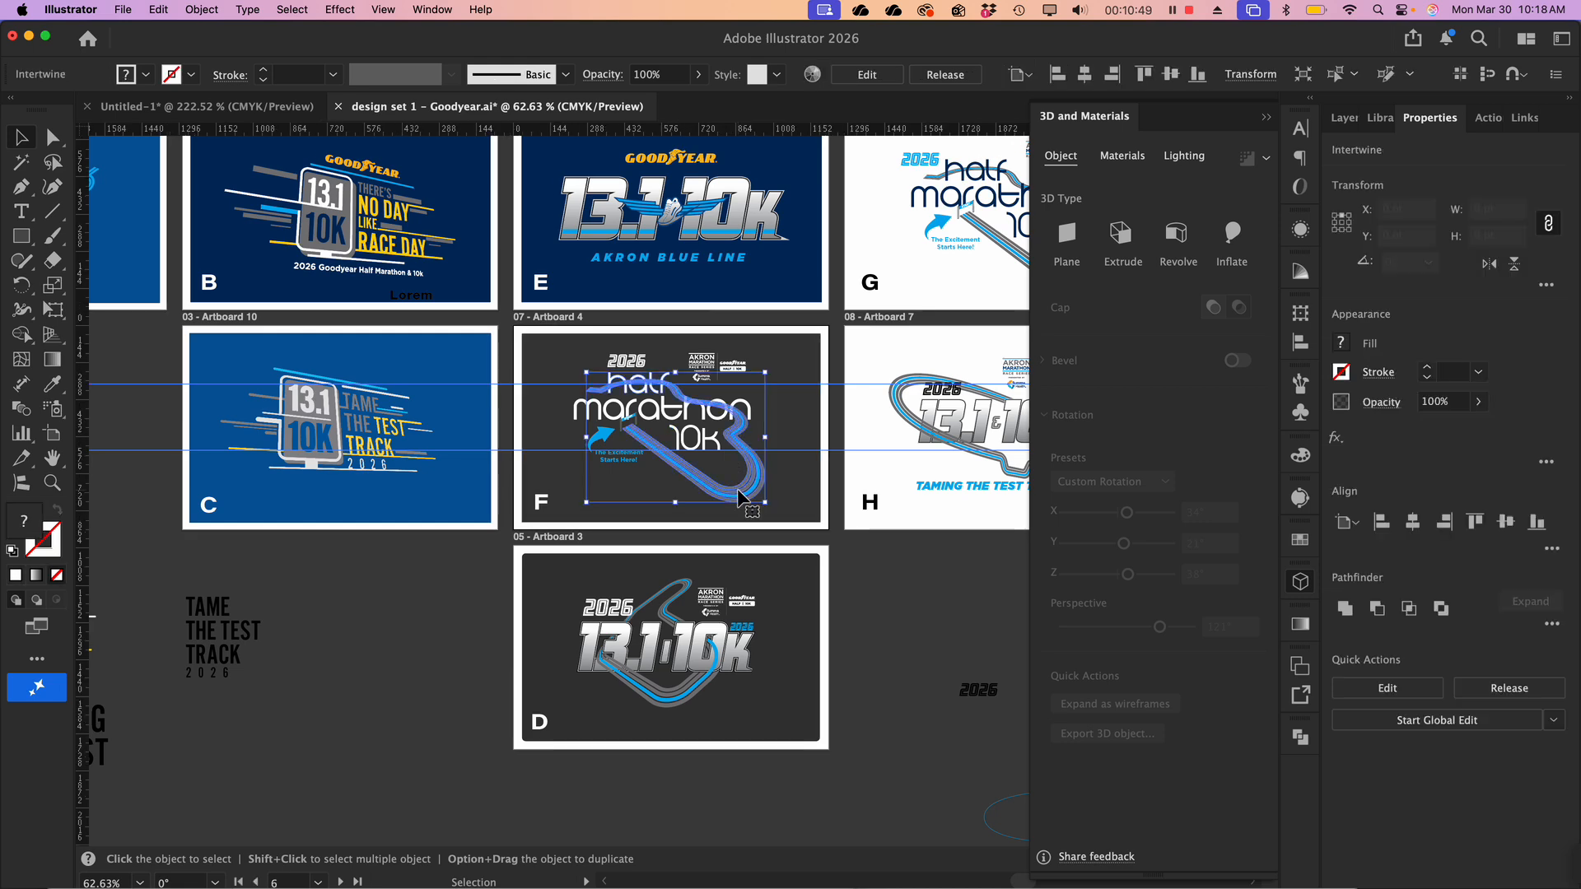
pyautogui.click(684, 707)
pyautogui.hscroll(2, 886, 731)
pyautogui.hscroll(10, 889, 731)
pyautogui.scroll(1, 889, 731)
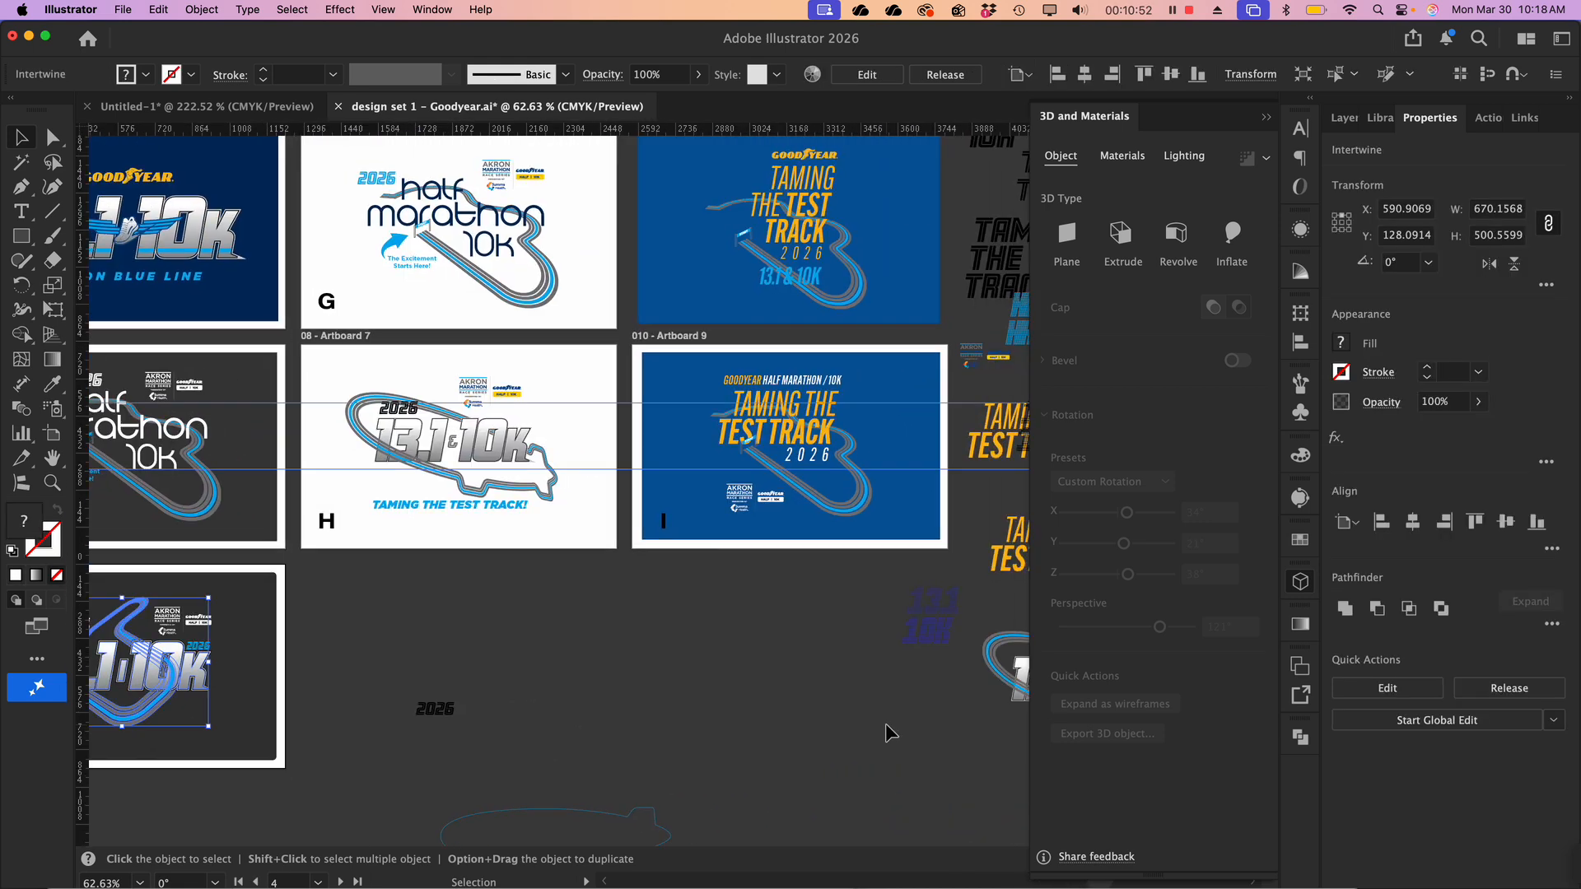
pyautogui.hscroll(8, 889, 731)
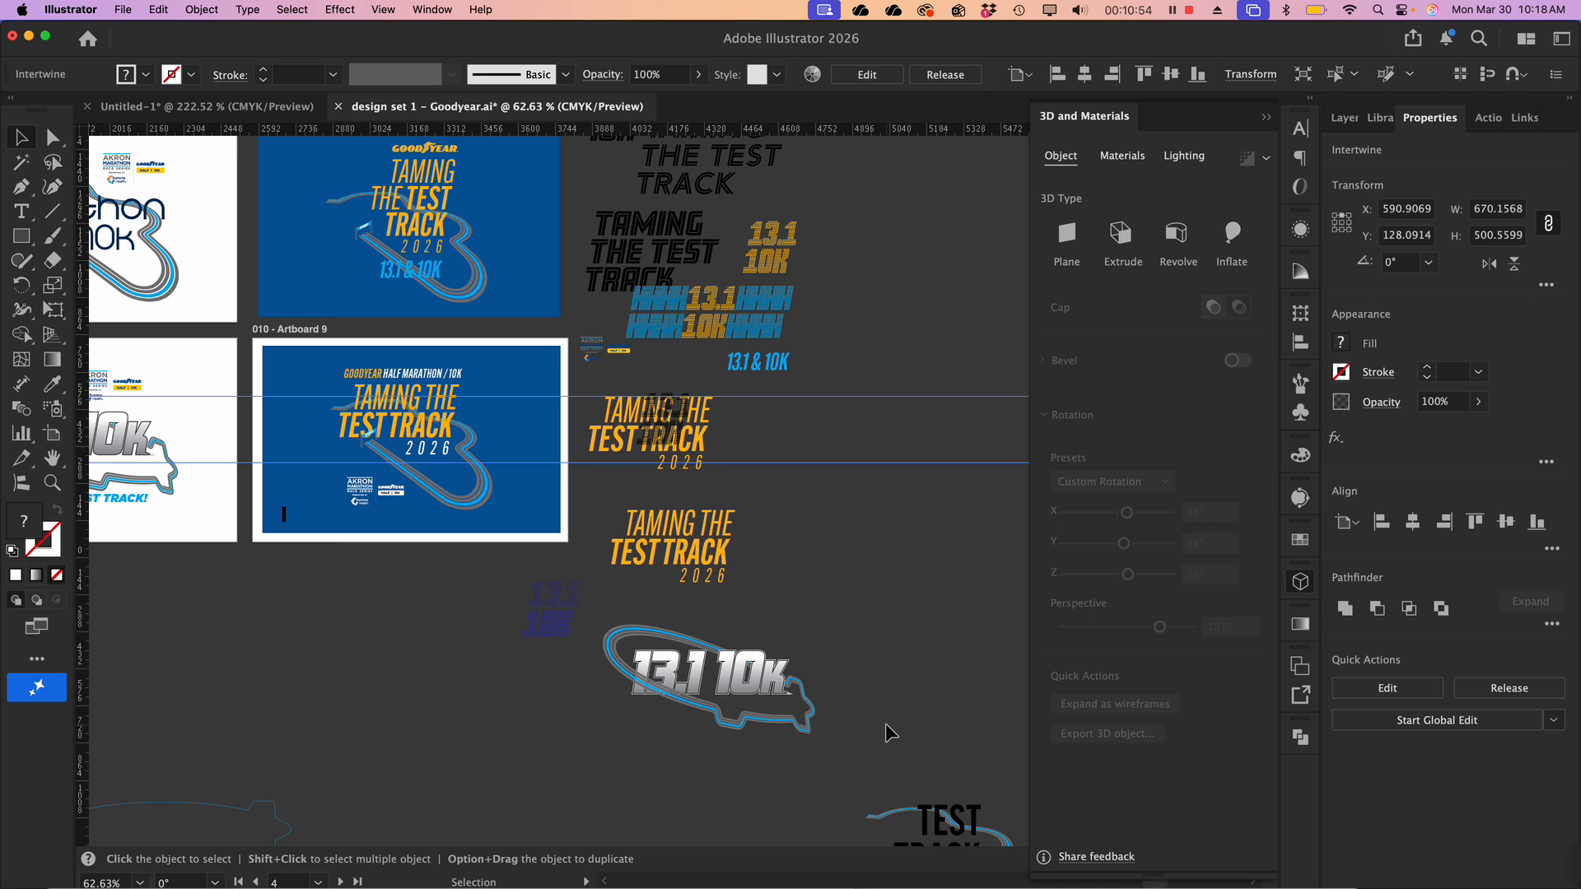
pyautogui.click(616, 647)
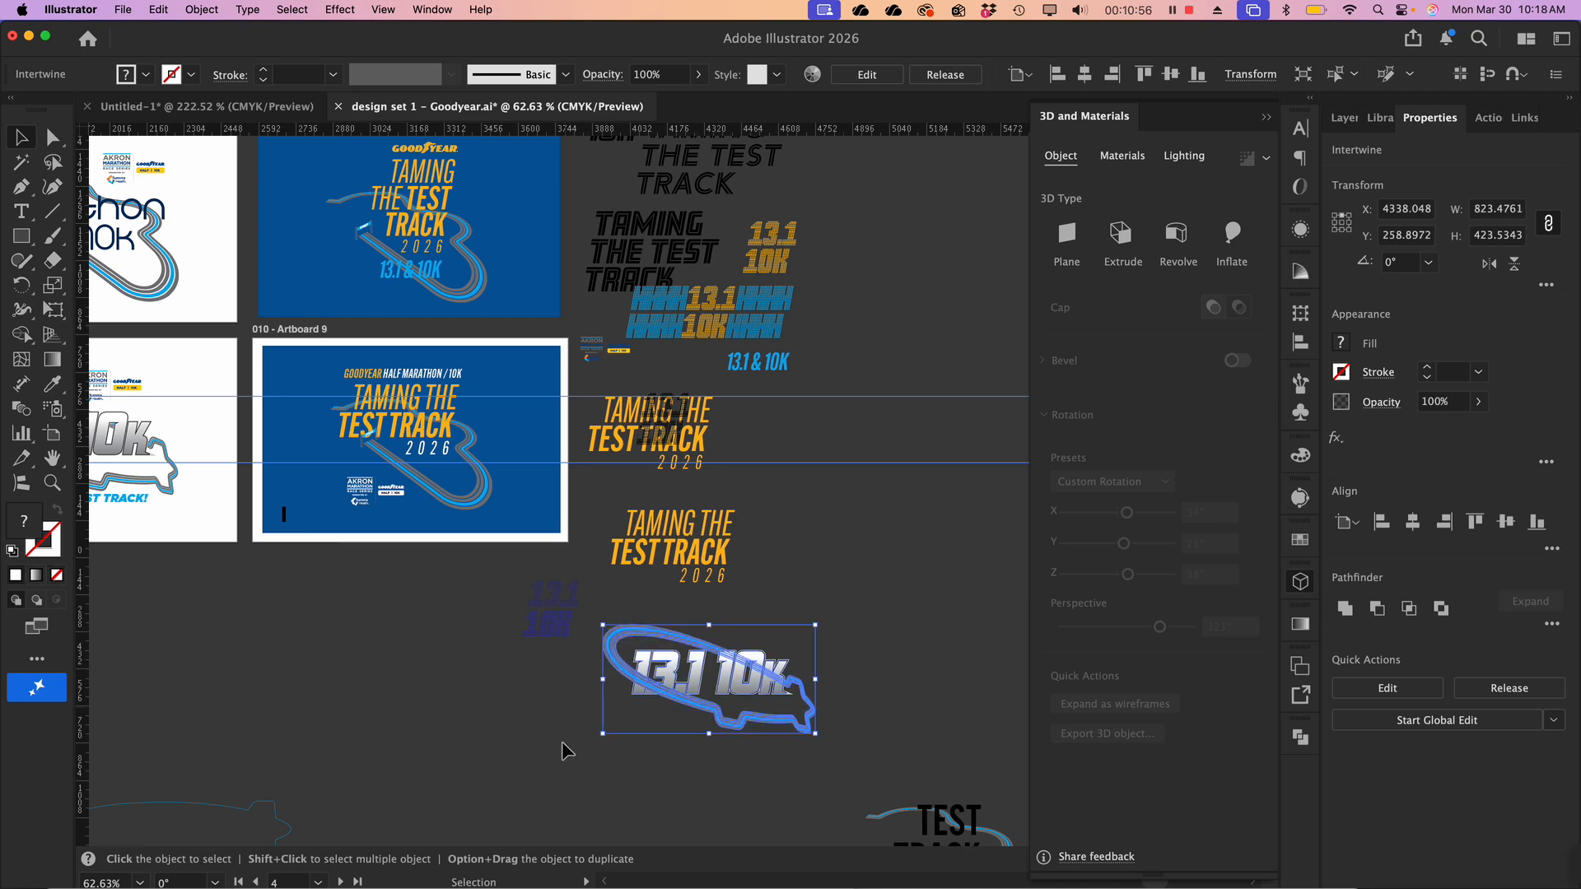
pyautogui.scroll(3, 390, 619)
pyautogui.hscroll(-2, 390, 619)
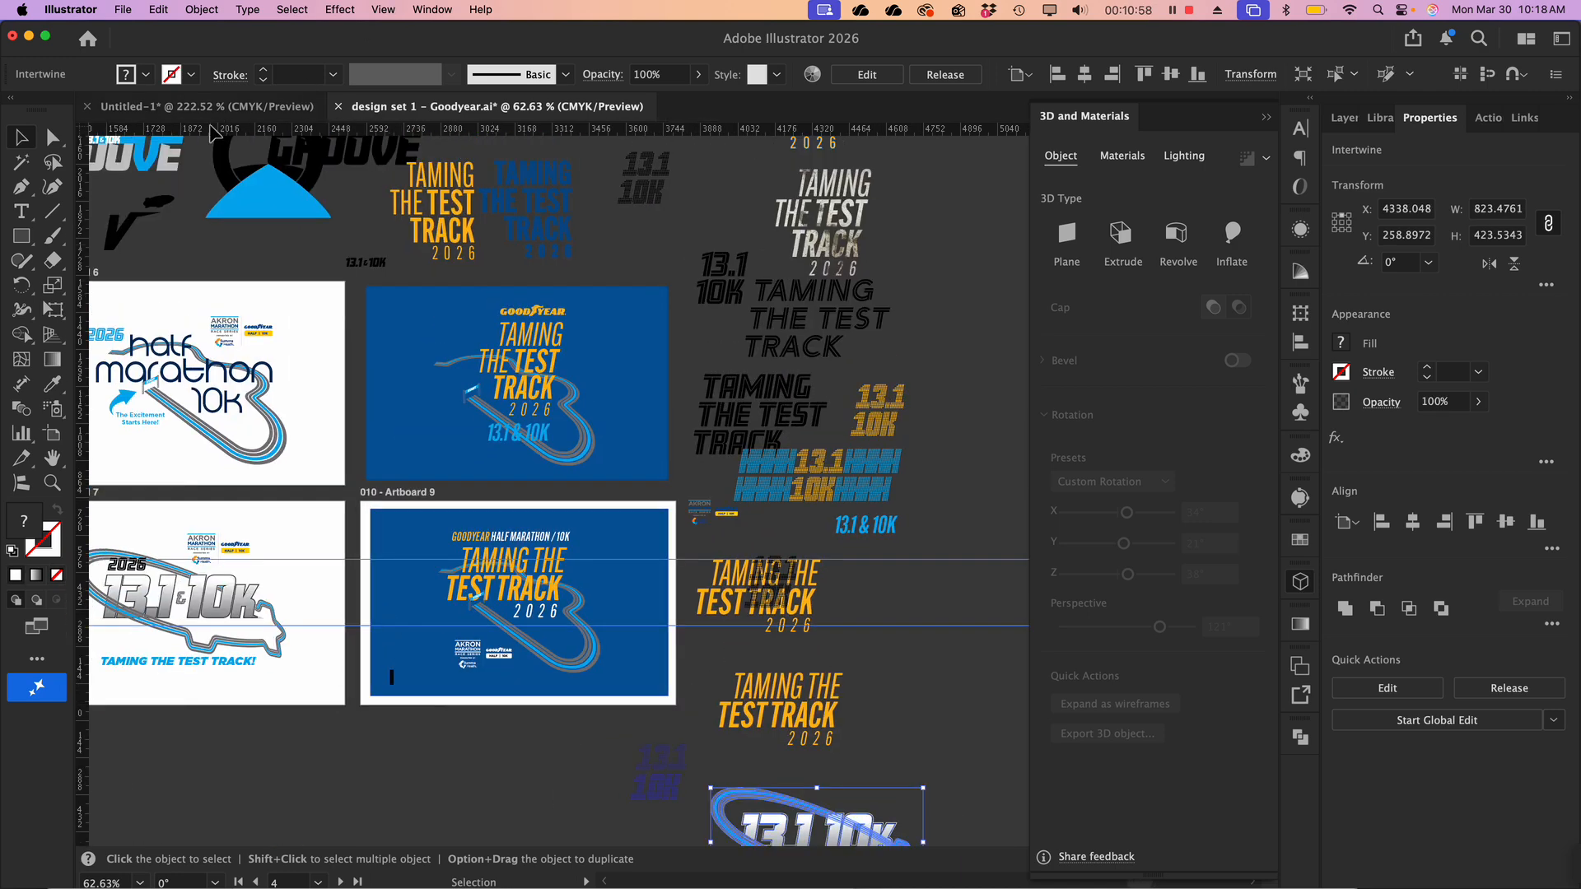
# Return to the Untitled-1 document and shift the variable-width 3D track path slightly down and to the left on the artboard
pyautogui.click(194, 107)
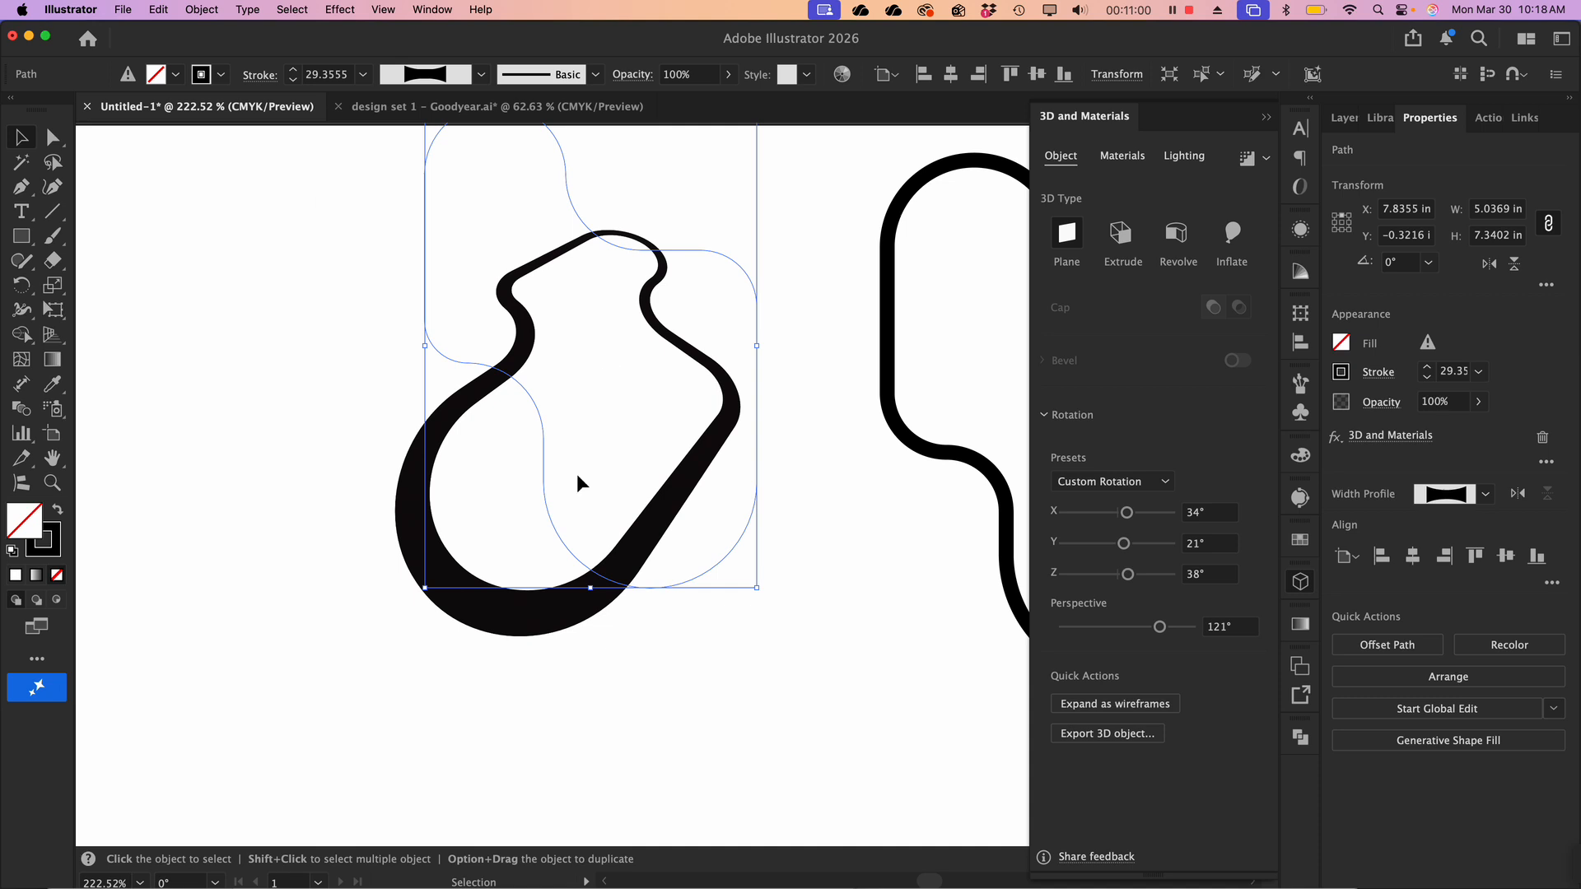
pyautogui.click(609, 728)
pyautogui.click(643, 535)
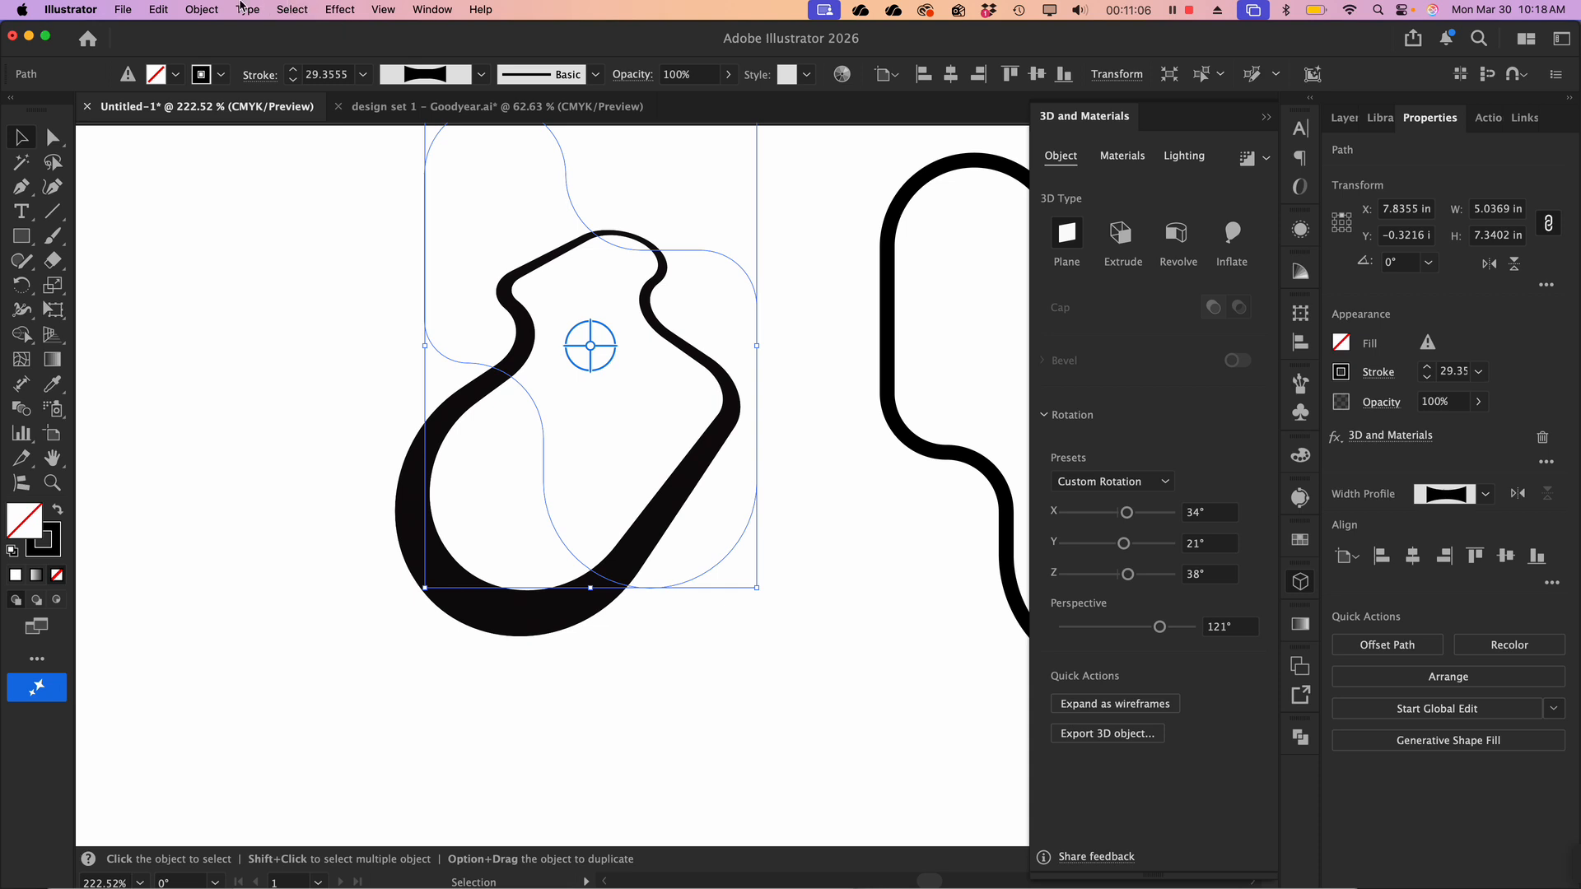
pyautogui.click(202, 9)
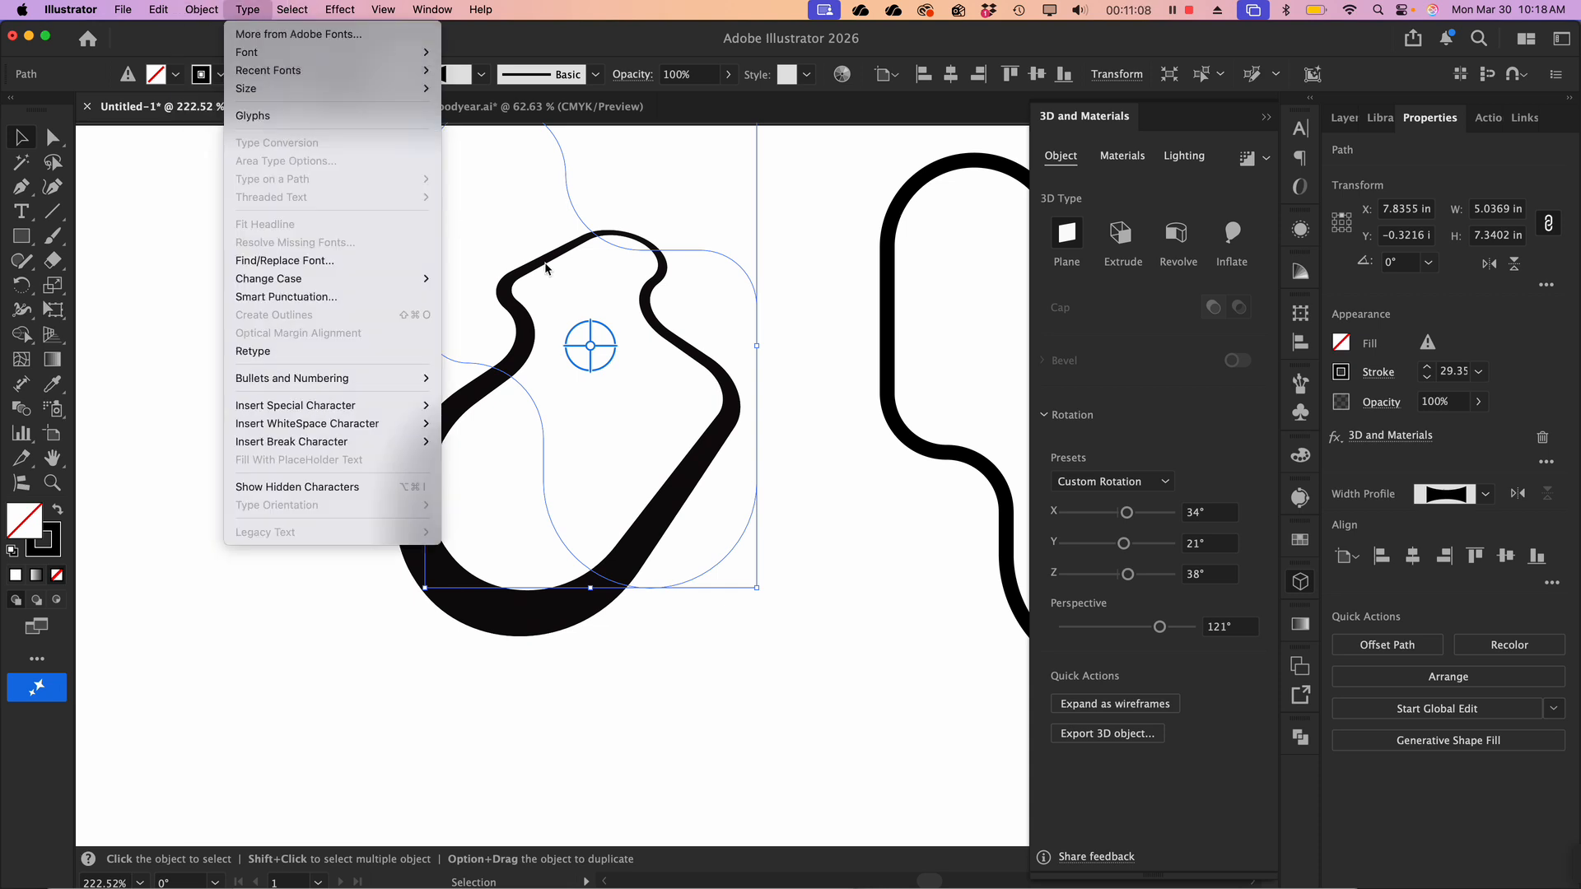
pyautogui.click(557, 273)
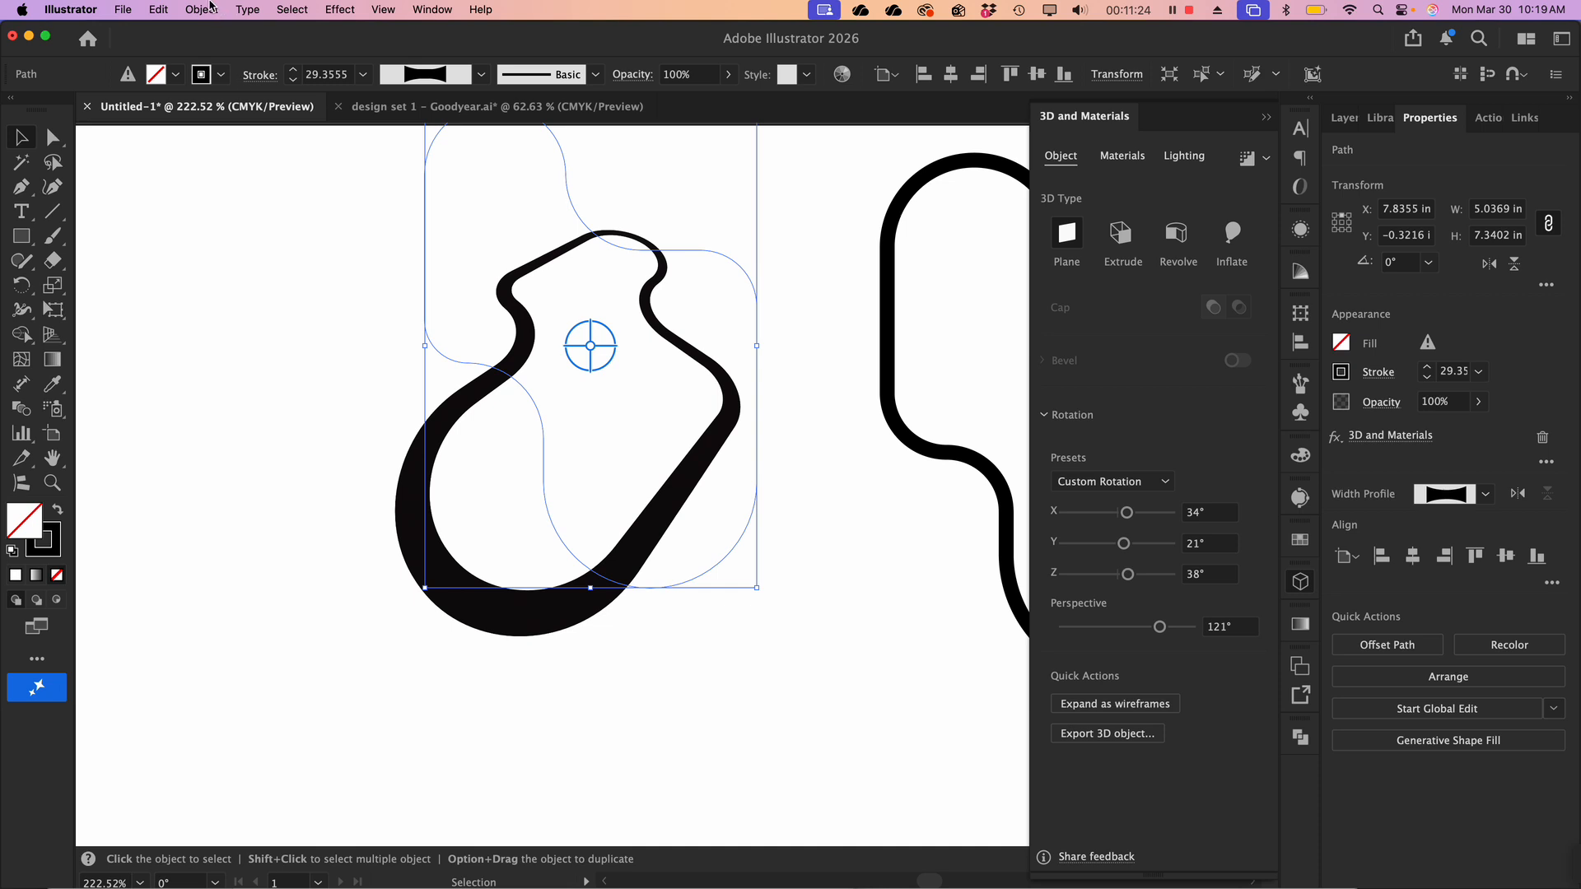
pyautogui.click(201, 10)
pyautogui.click(201, 10)
pyautogui.moveTo(522, 354); pyautogui.dragTo(454, 410)
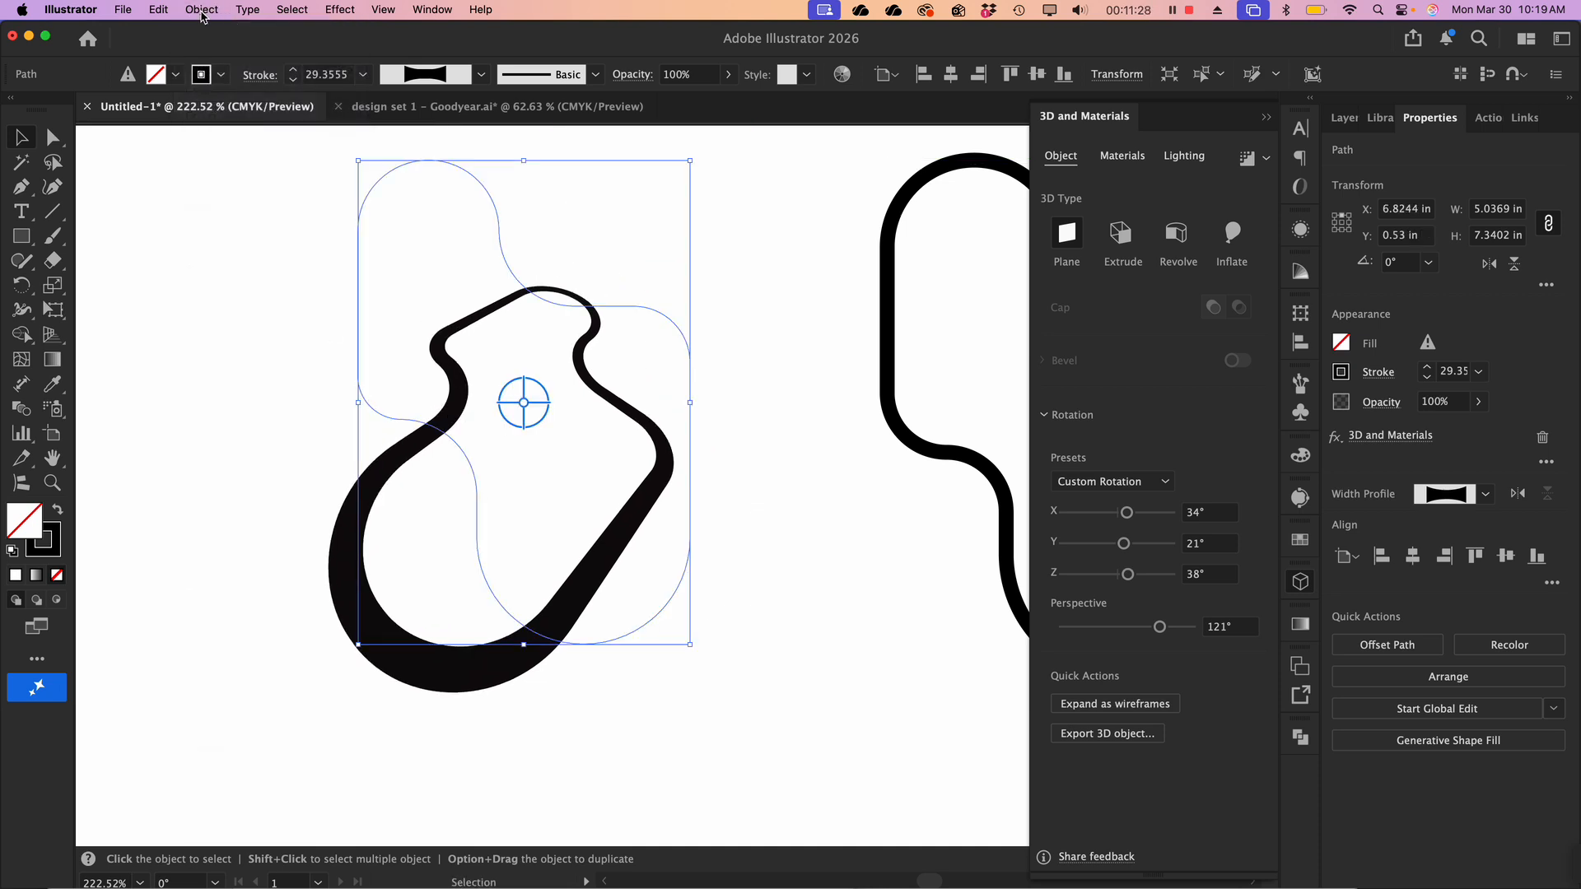
# Rasterize the 3D track in CMYK at 300 ppi with a white background, reposition the image and check it in outline view
pyautogui.click(203, 10)
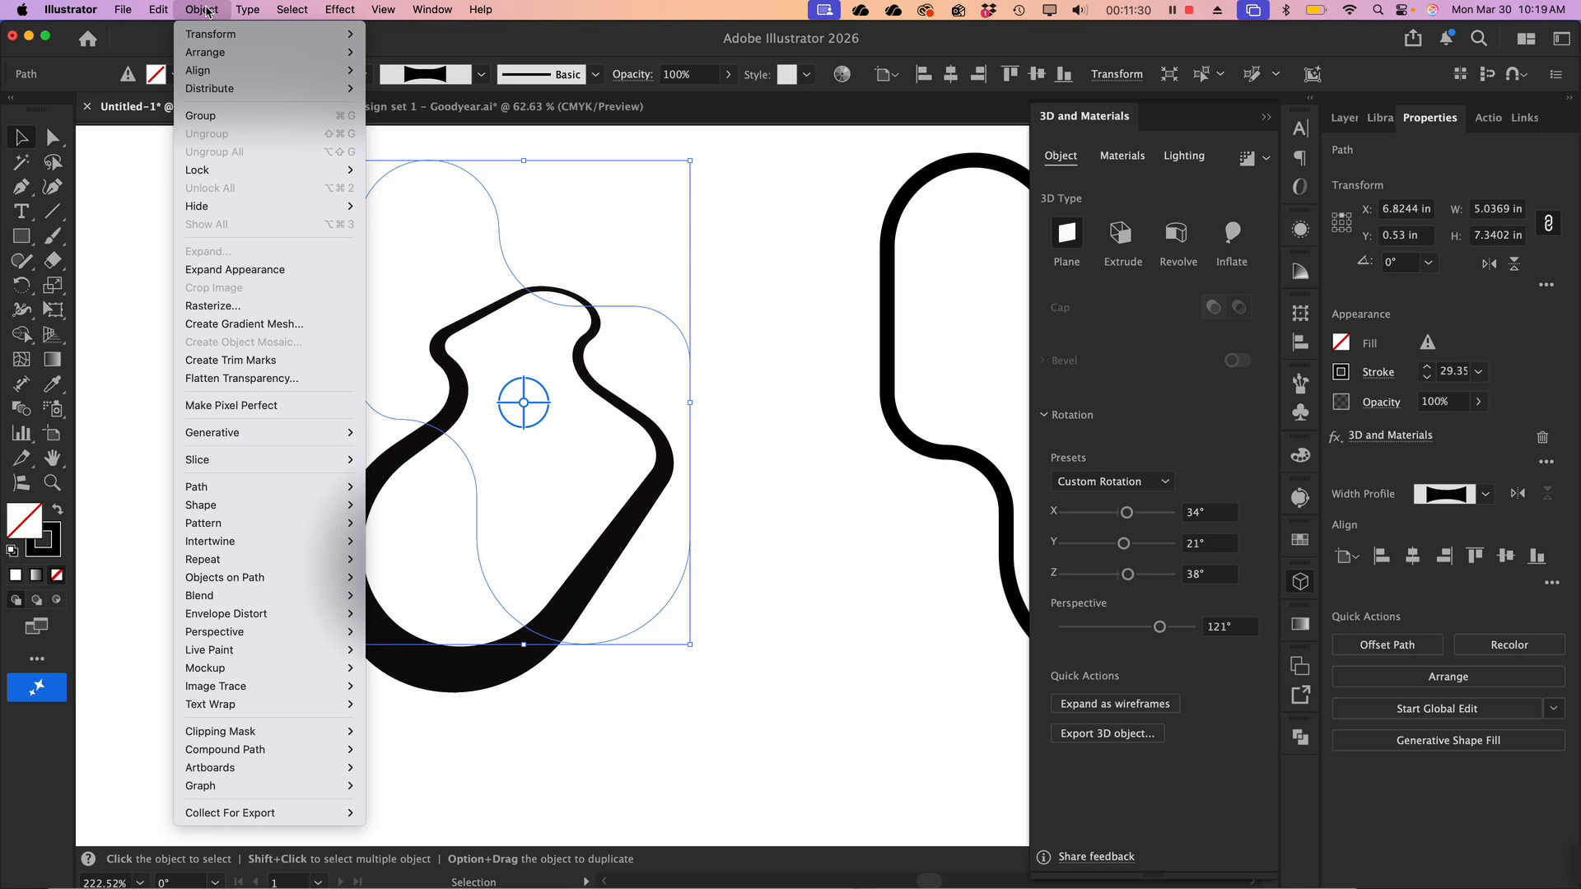
pyautogui.click(208, 314)
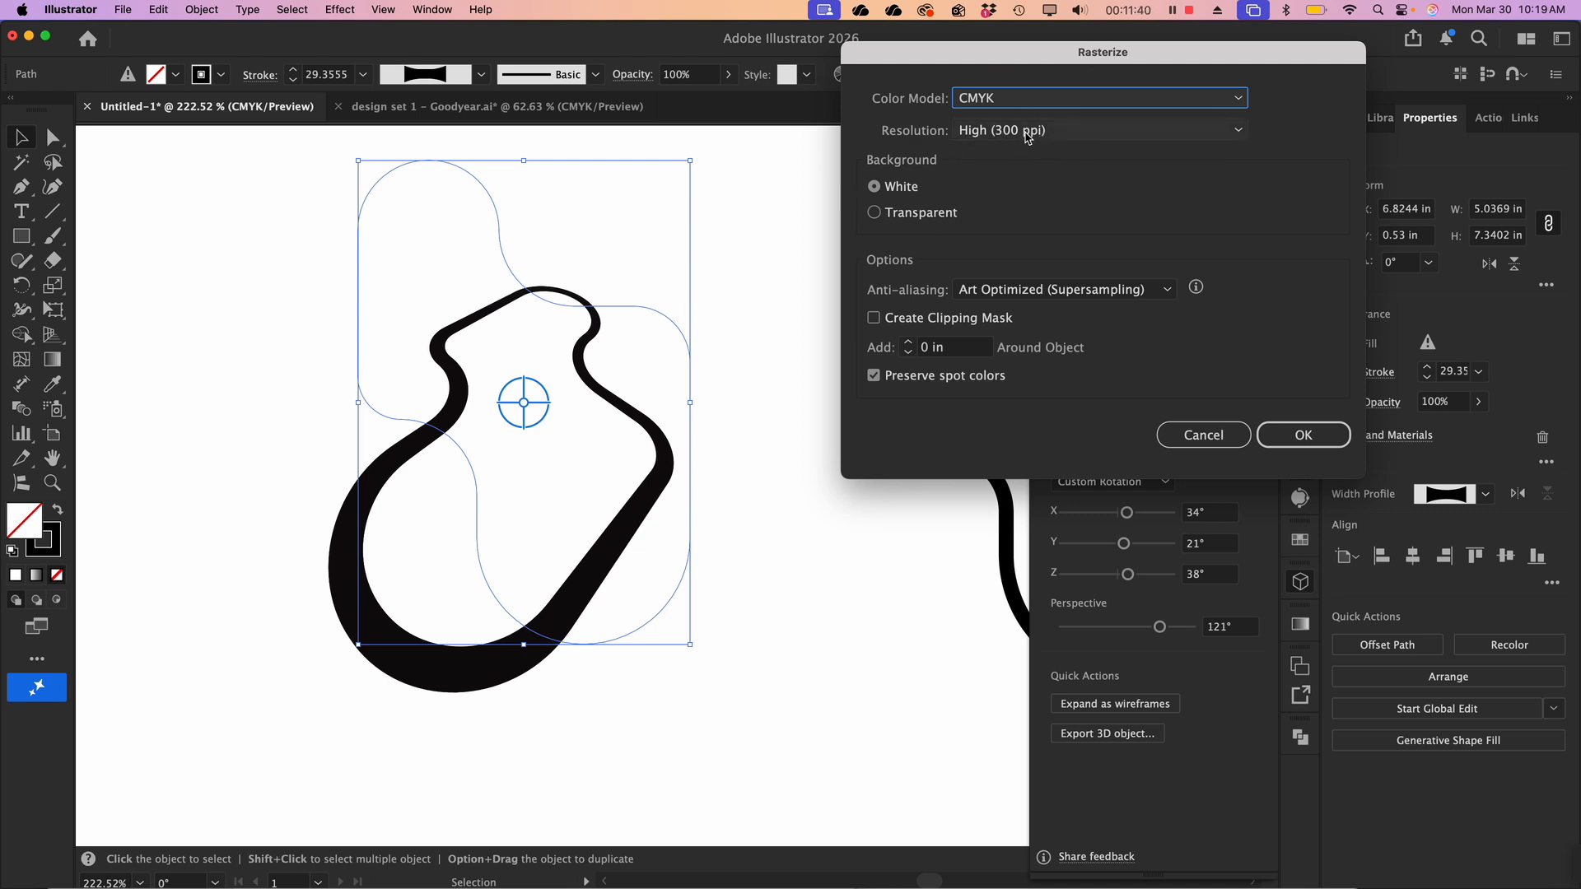
pyautogui.click(1308, 444)
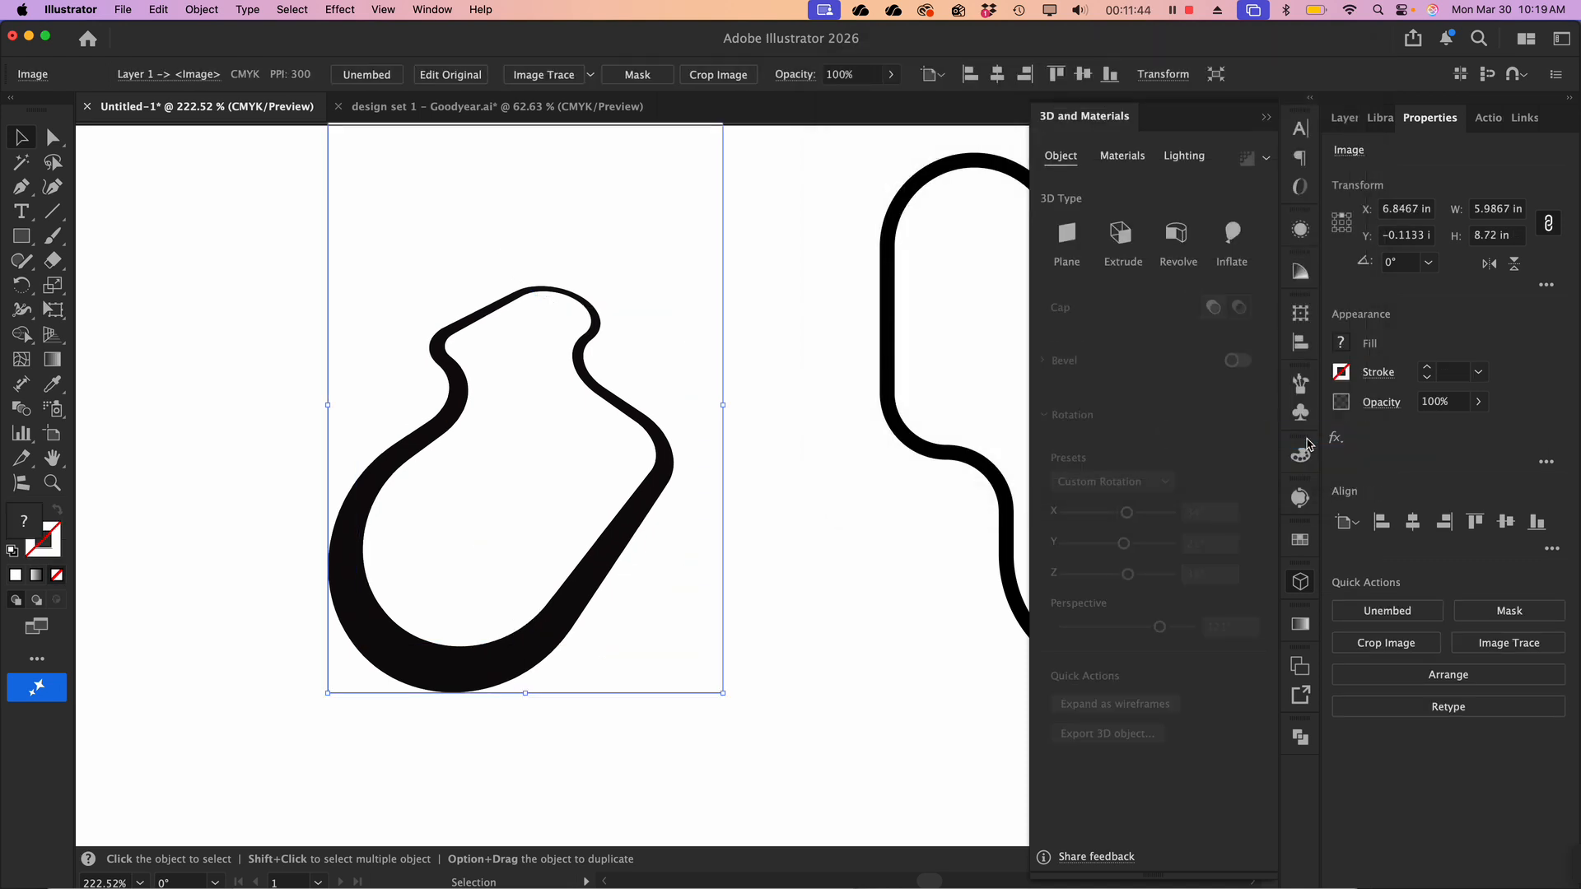
pyautogui.moveTo(622, 550); pyautogui.dragTo(511, 609)
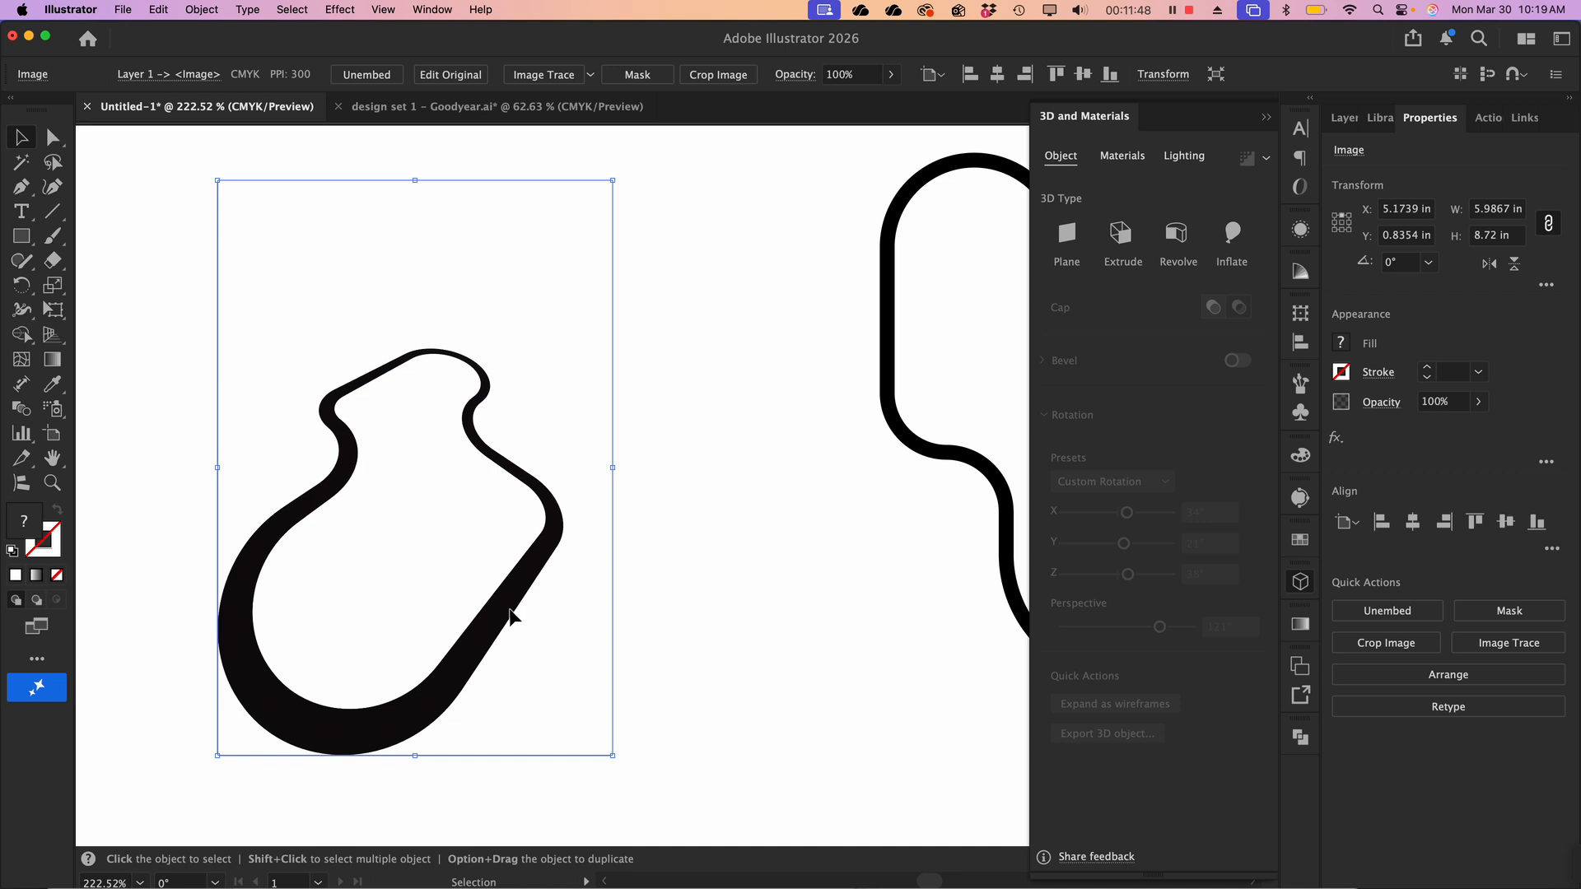
pyautogui.press('super+y')
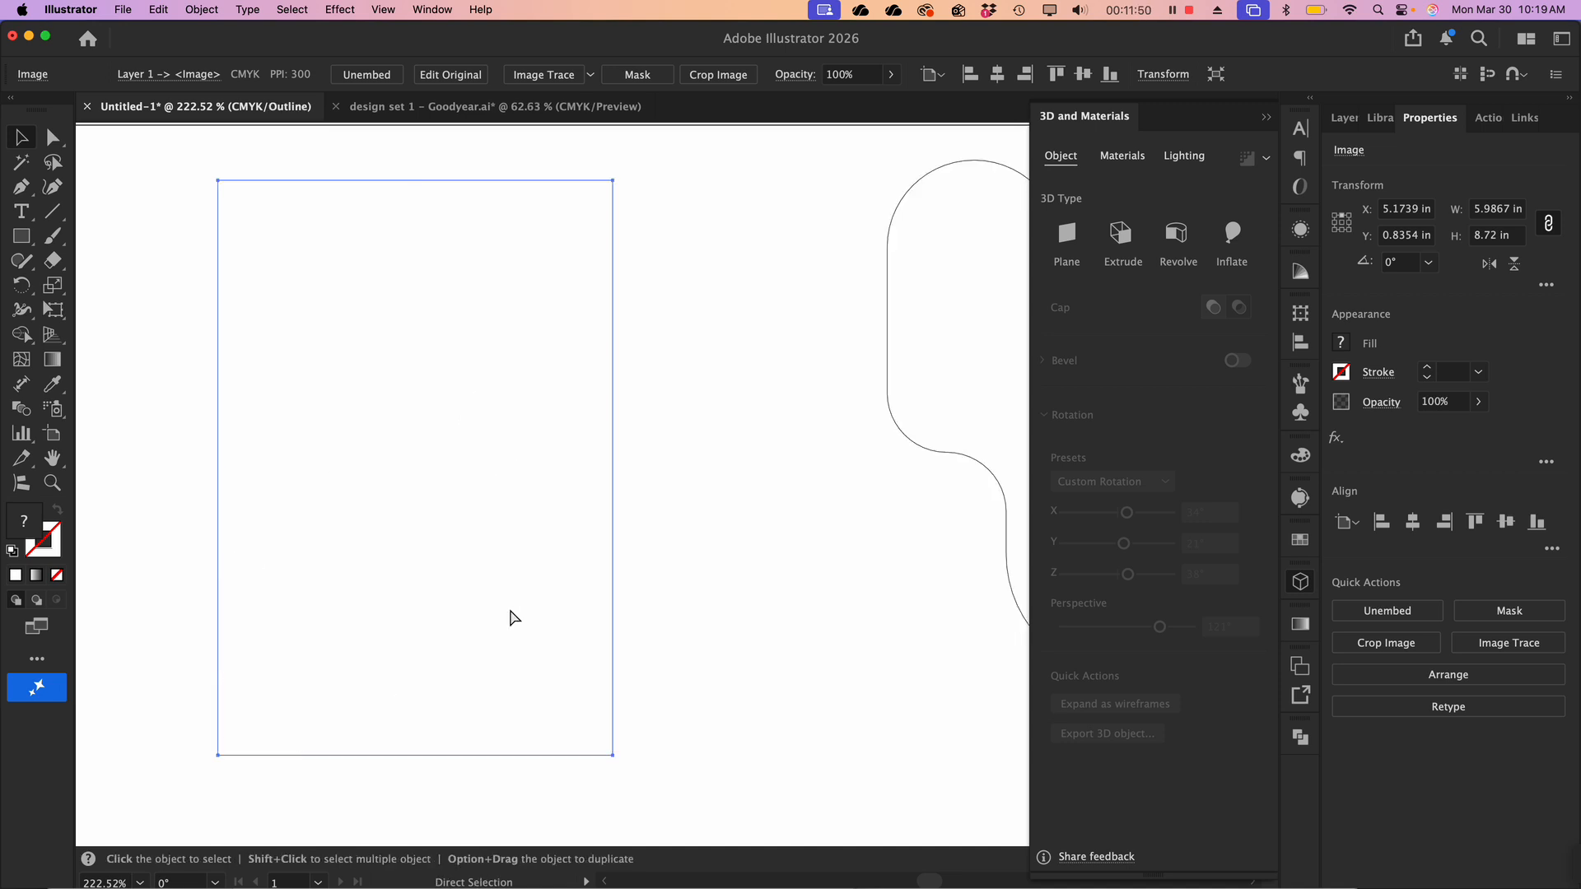
pyautogui.press('super+y')
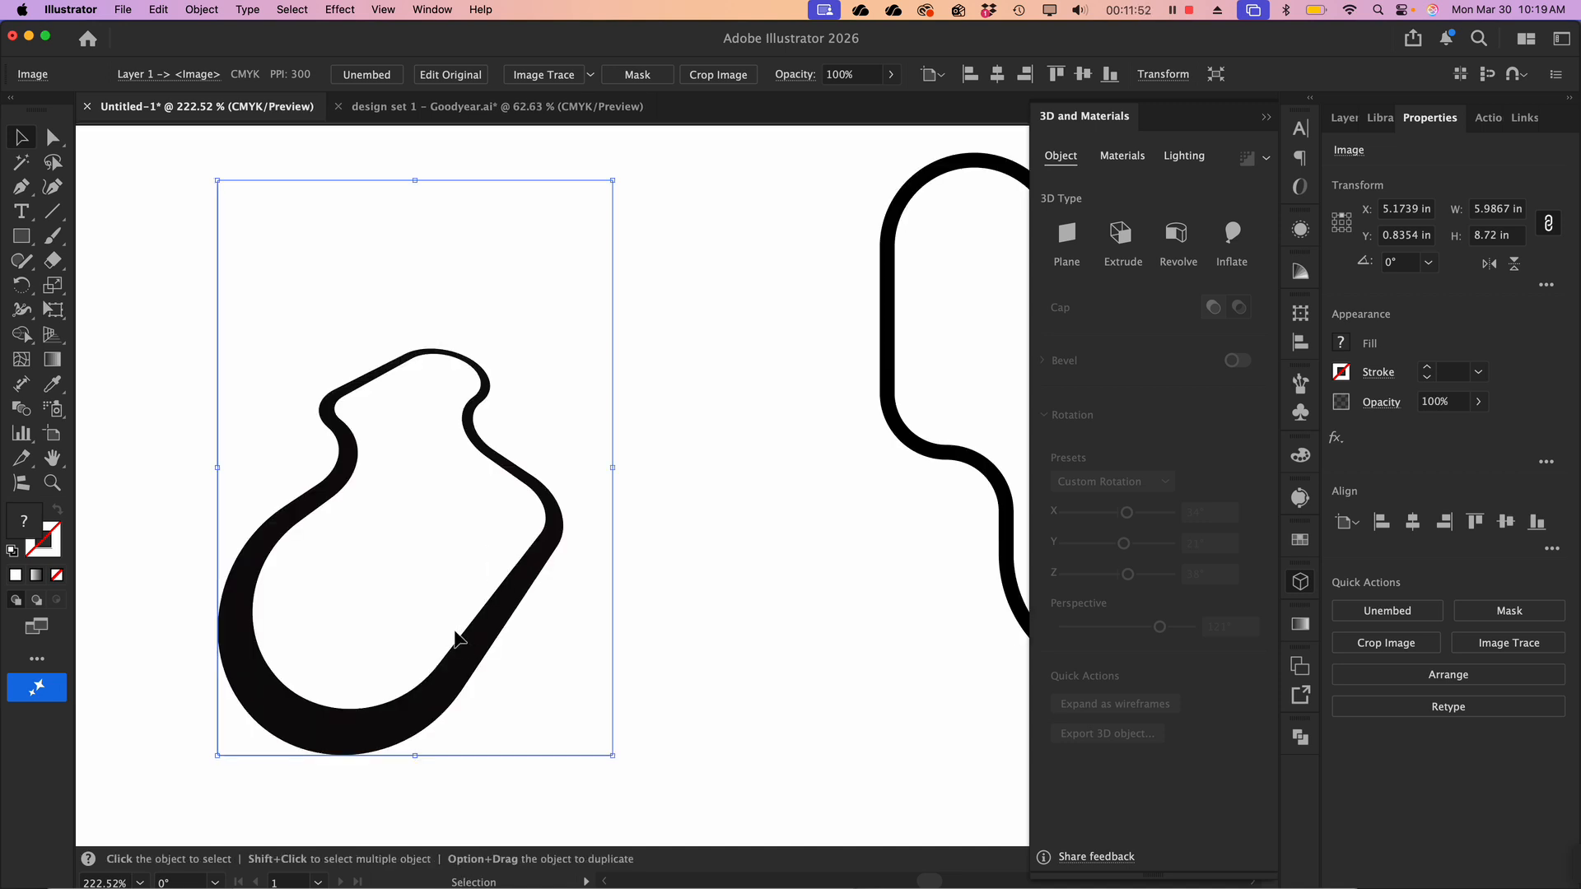
pyautogui.moveTo(458, 639); pyautogui.dragTo(470, 554)
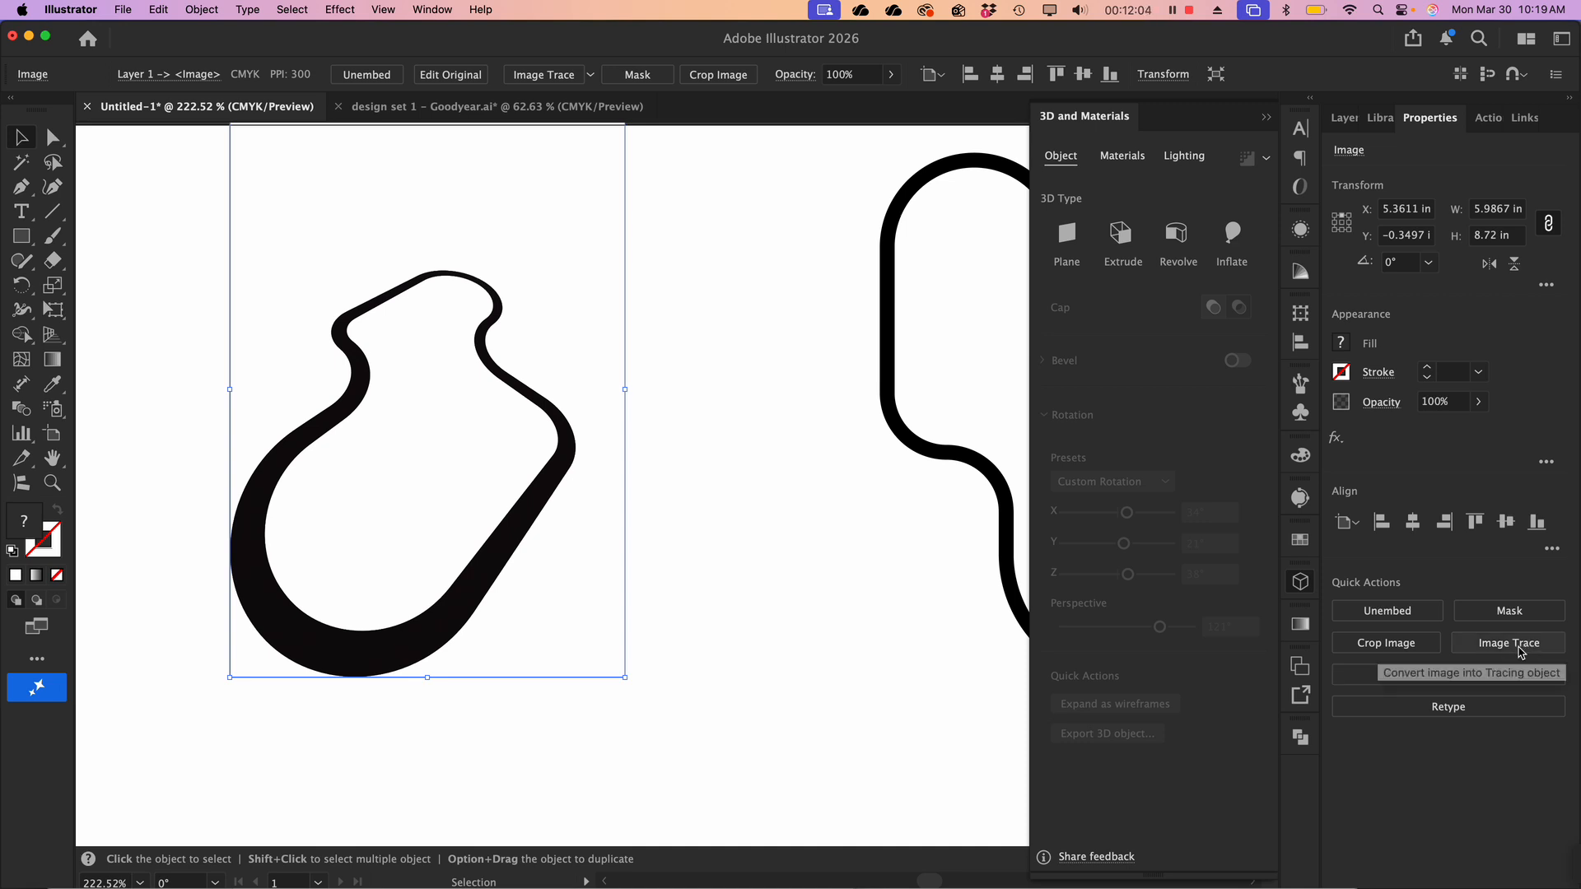
# Set up Image Trace in Black and White mode for the track image, with the advanced options expanded and white ignored
pyautogui.click(437, 10)
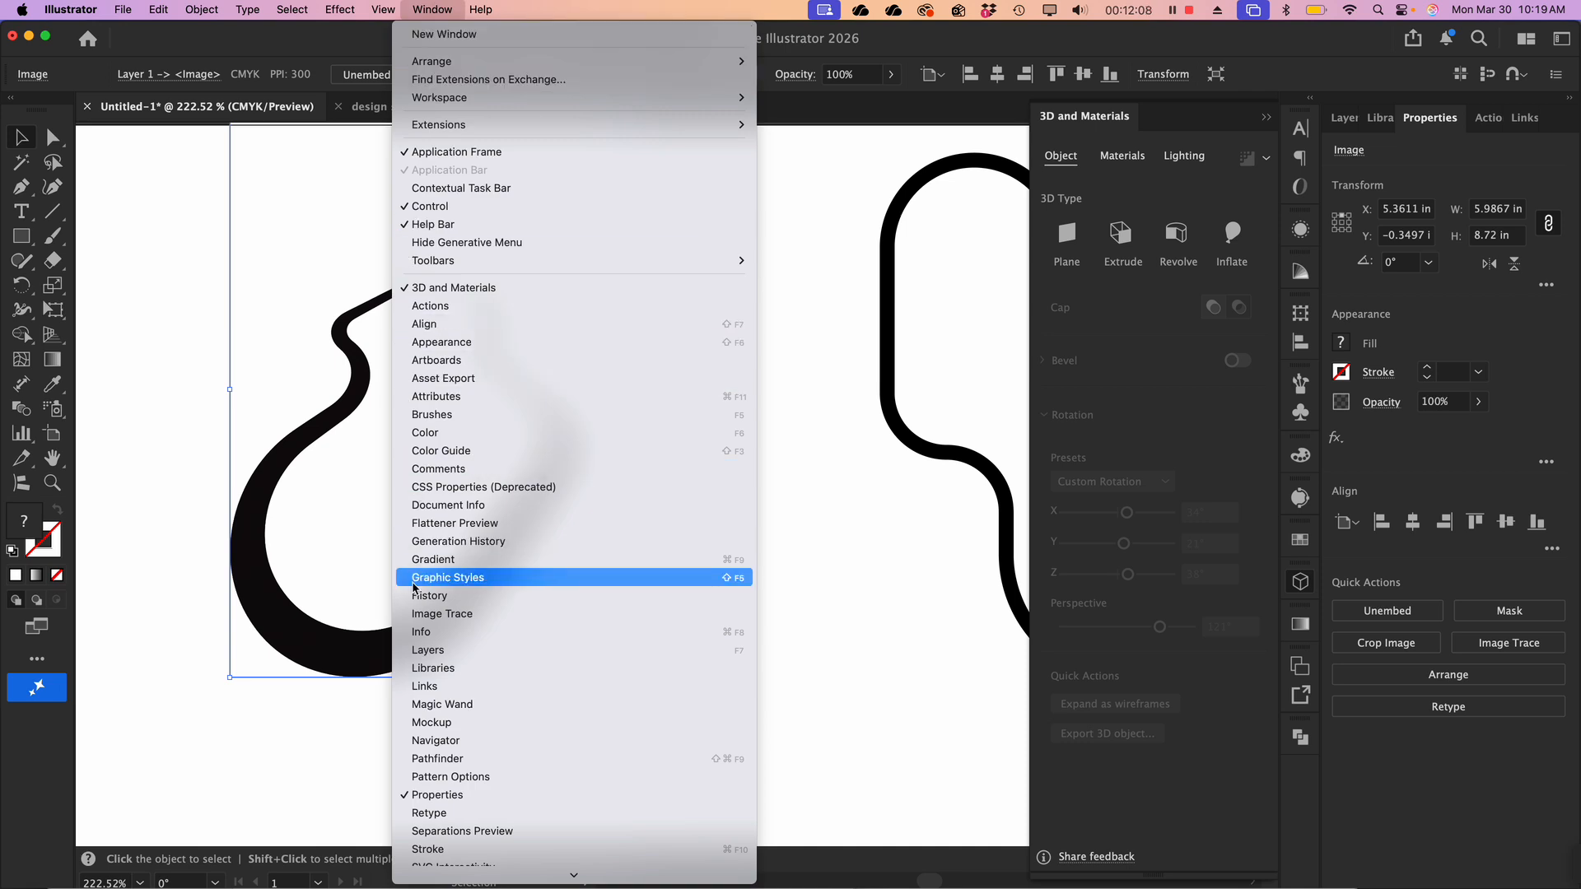
pyautogui.click(465, 619)
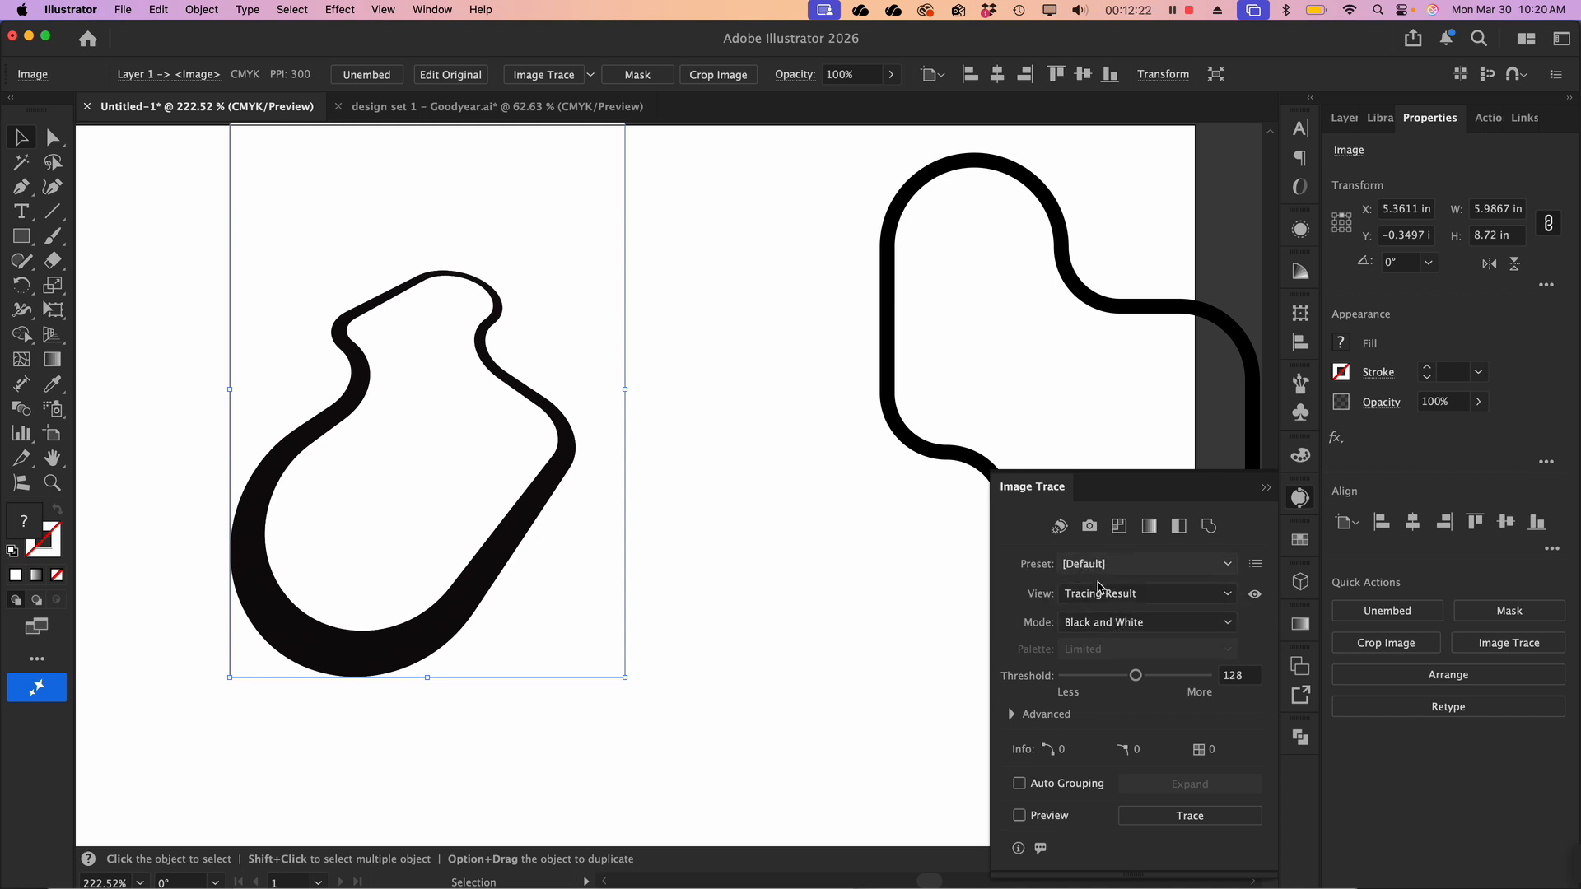
pyautogui.moveTo(1044, 487)
pyautogui.mouseDown()
pyautogui.moveTo(821, 183)
pyautogui.moveTo(714, 169)
pyautogui.mouseUp()
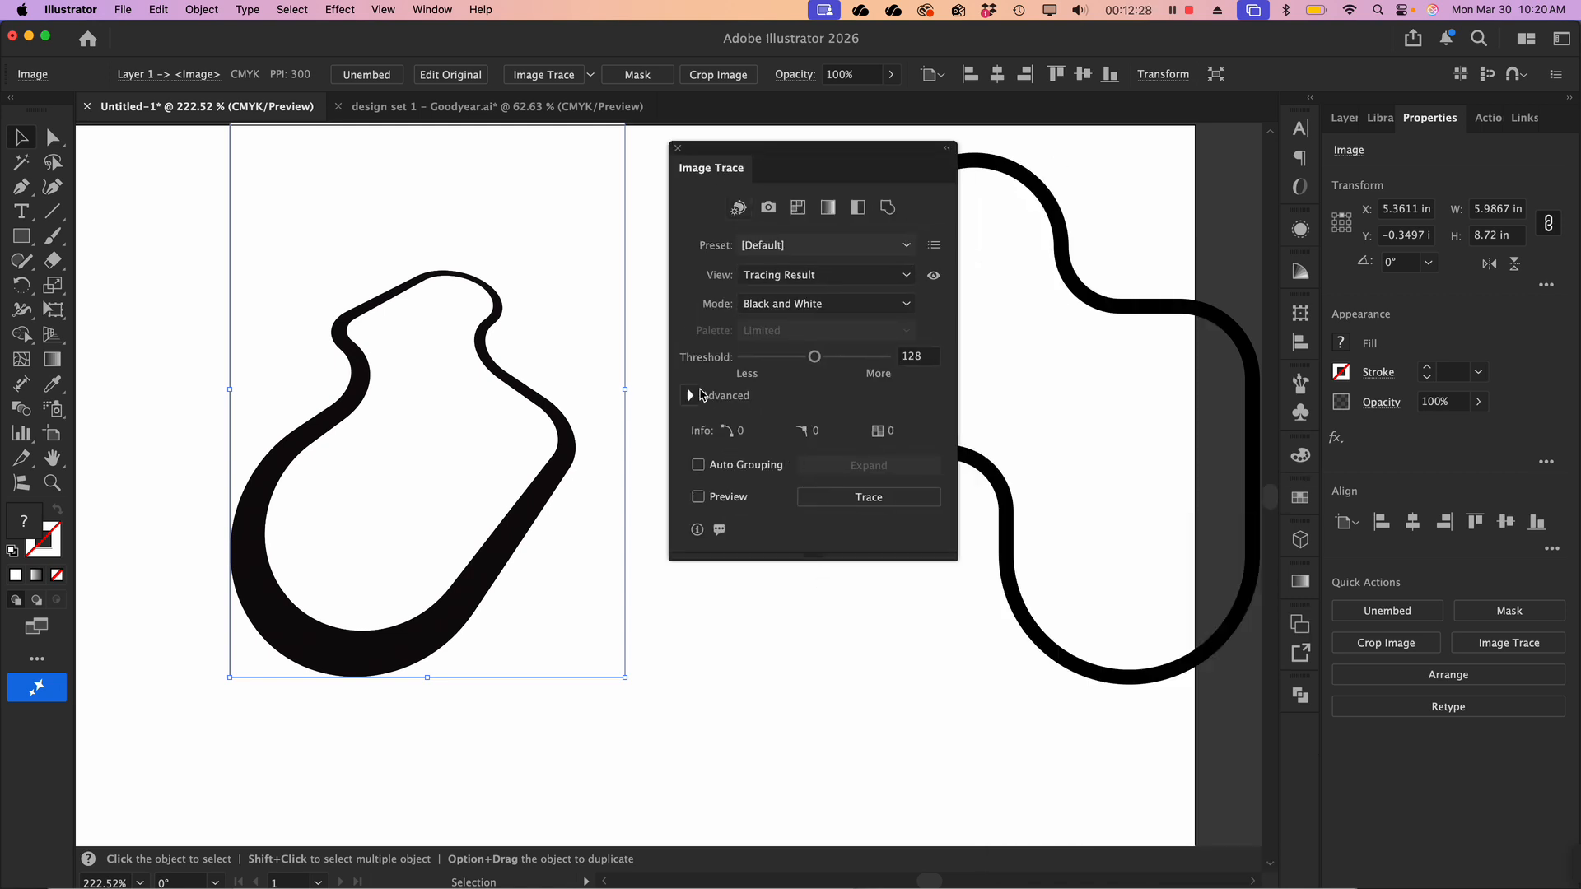
pyautogui.click(690, 396)
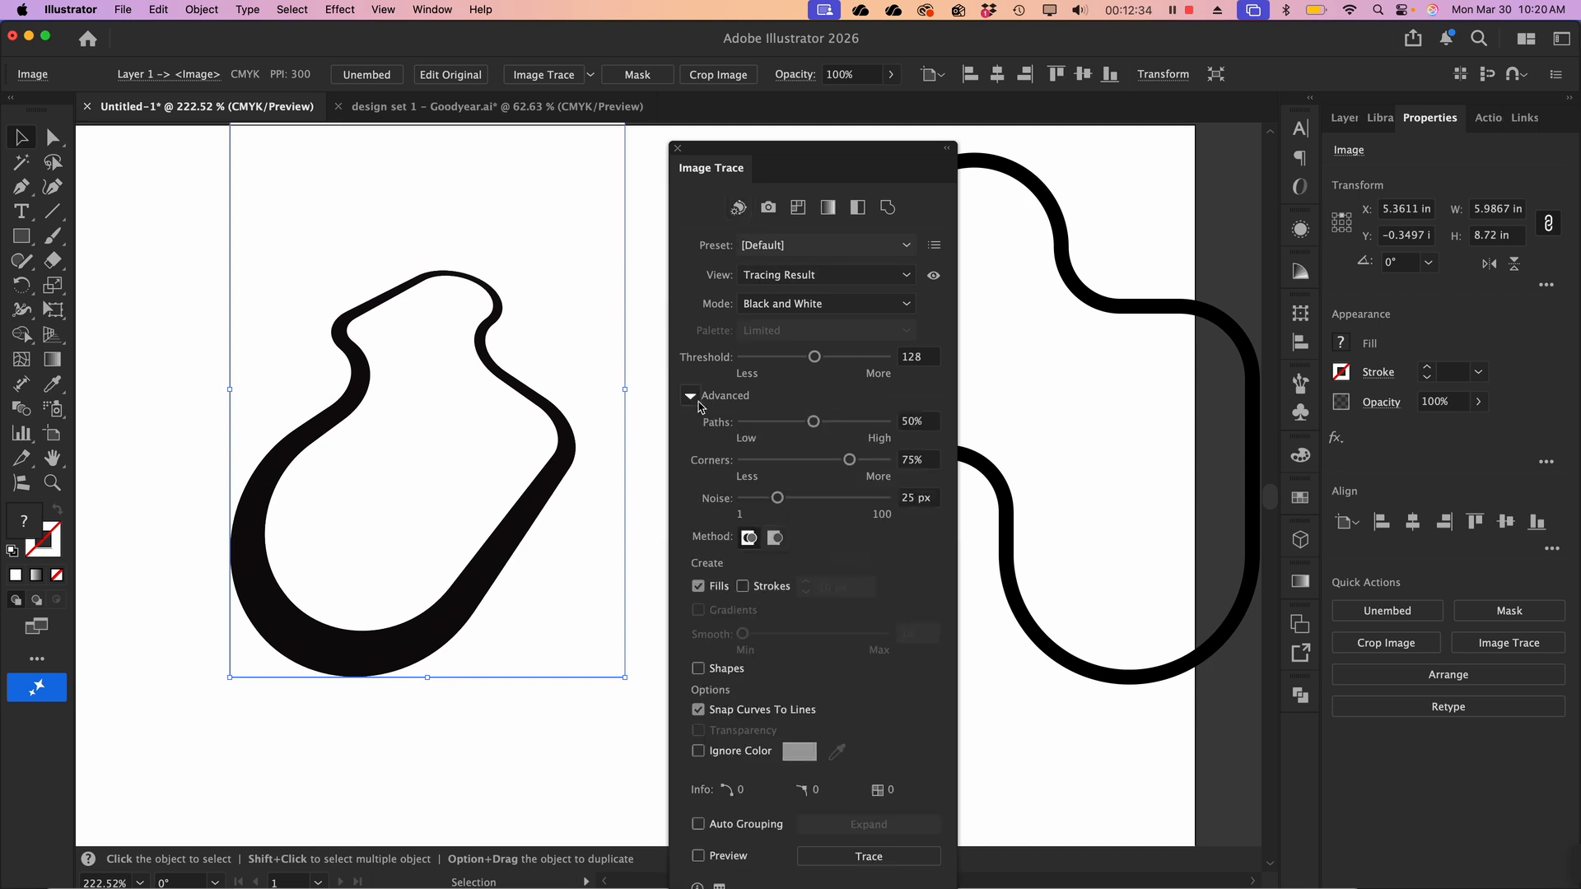
pyautogui.click(698, 751)
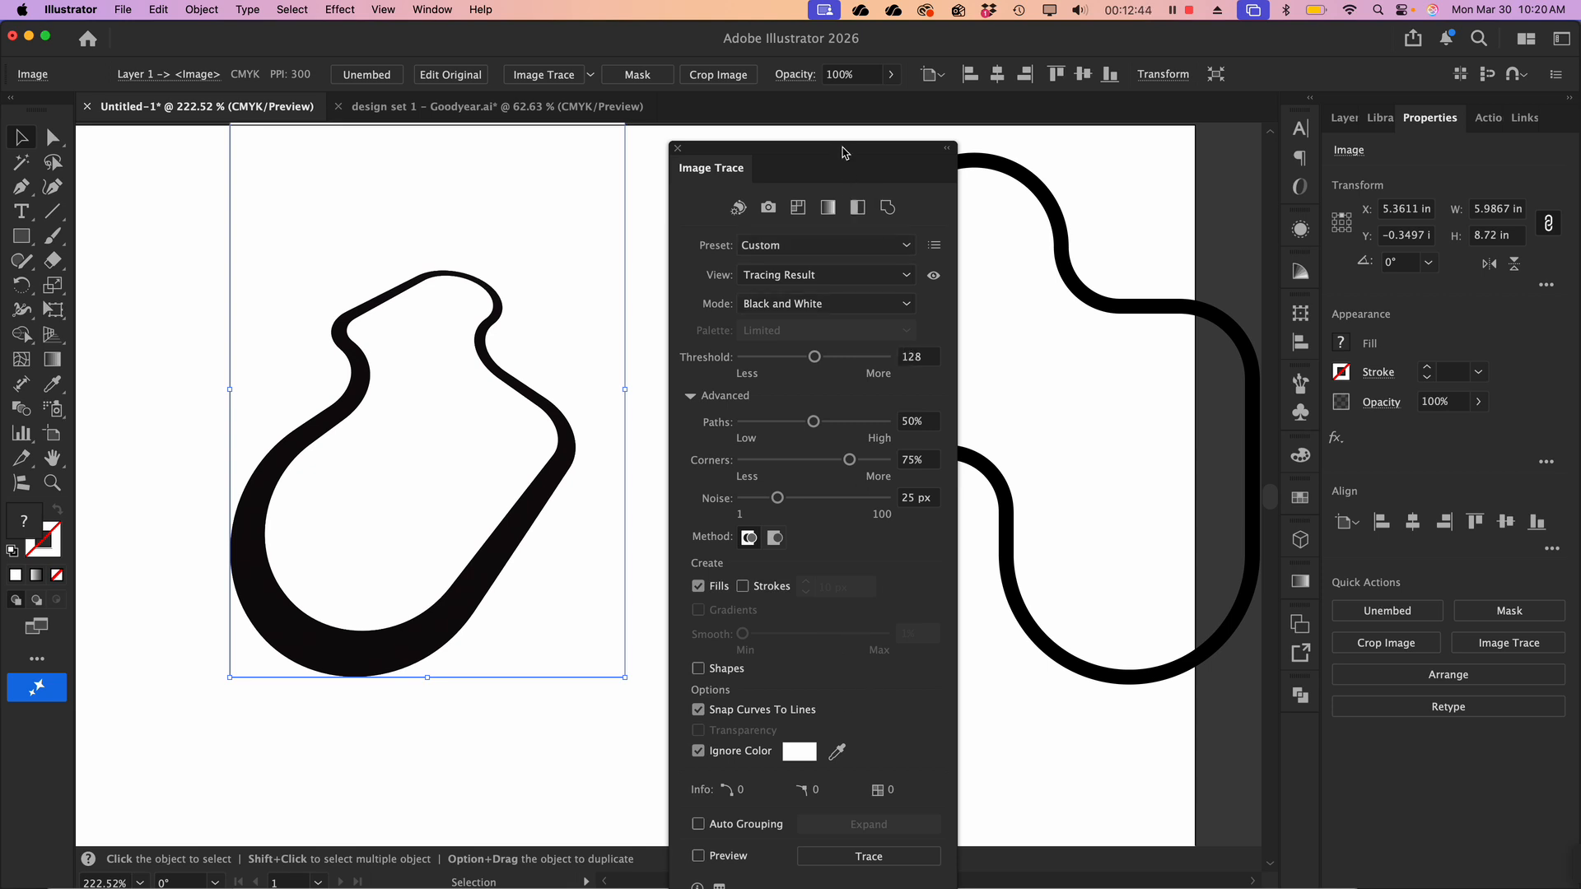
pyautogui.moveTo(841, 152)
pyautogui.mouseDown()
pyautogui.moveTo(863, 124)
pyautogui.moveTo(861, 84)
pyautogui.mouseUp()
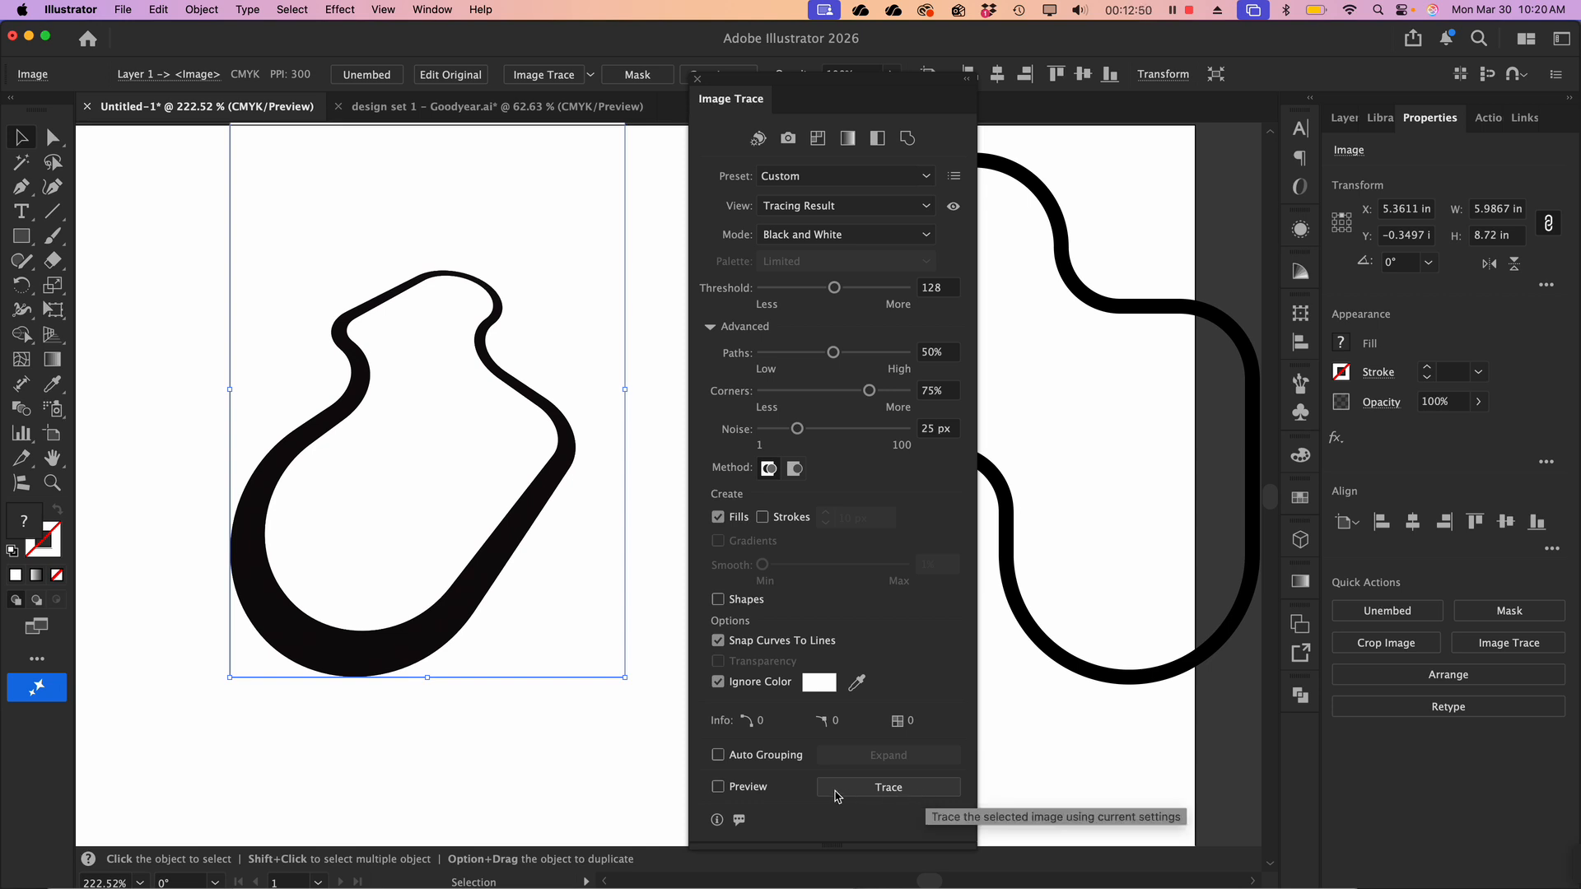
# Trace the track image despite its large size, expand the tracing into vector paths and check the anchor points in outline view
pyautogui.click(889, 791)
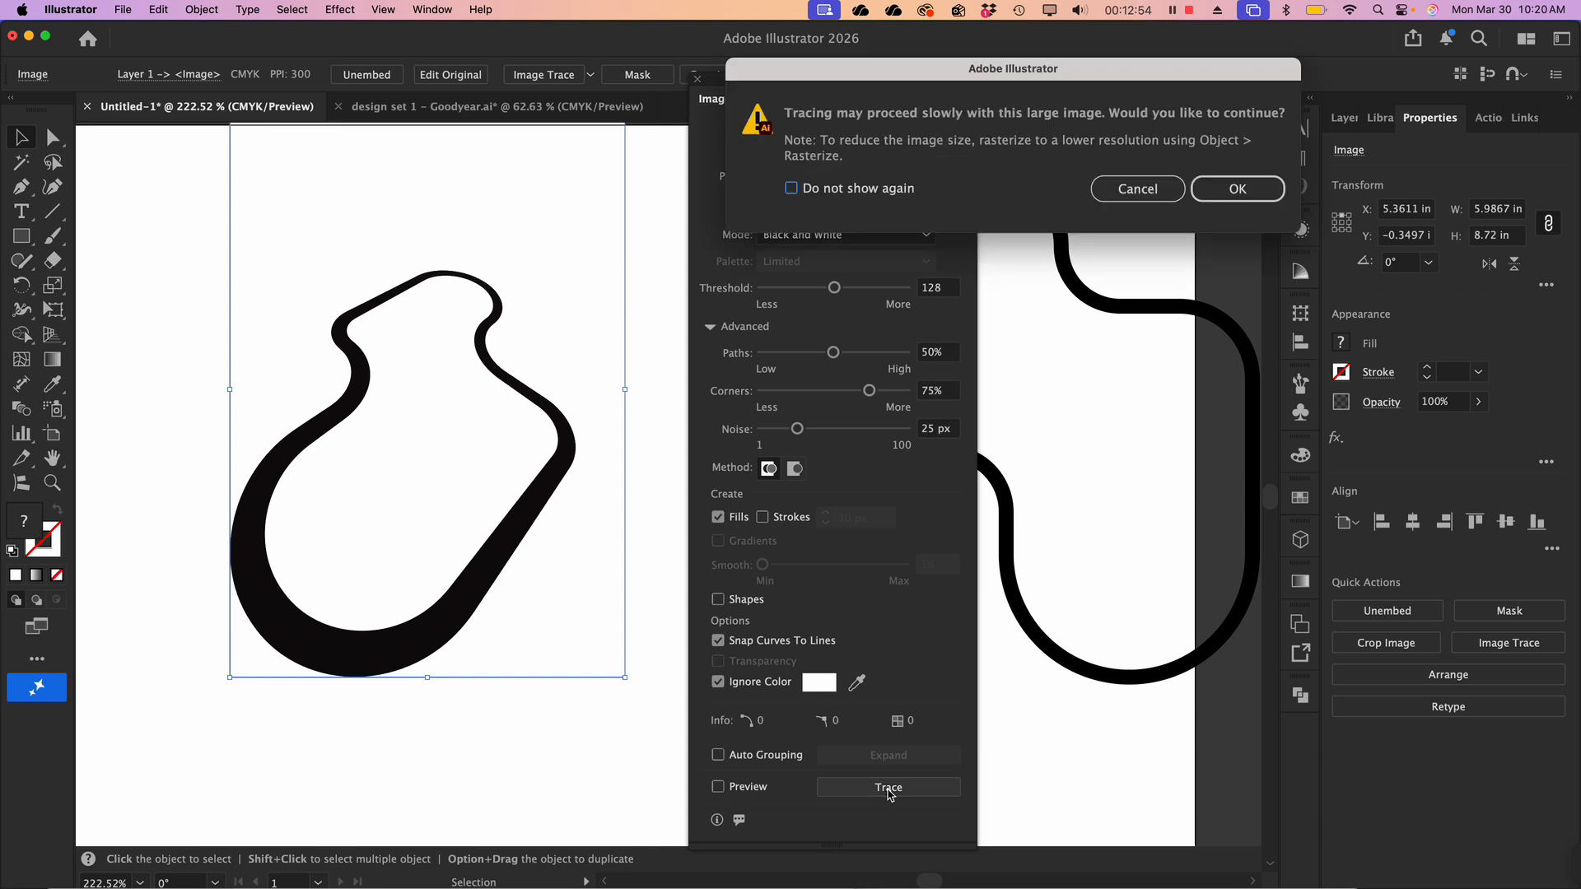
pyautogui.click(1247, 191)
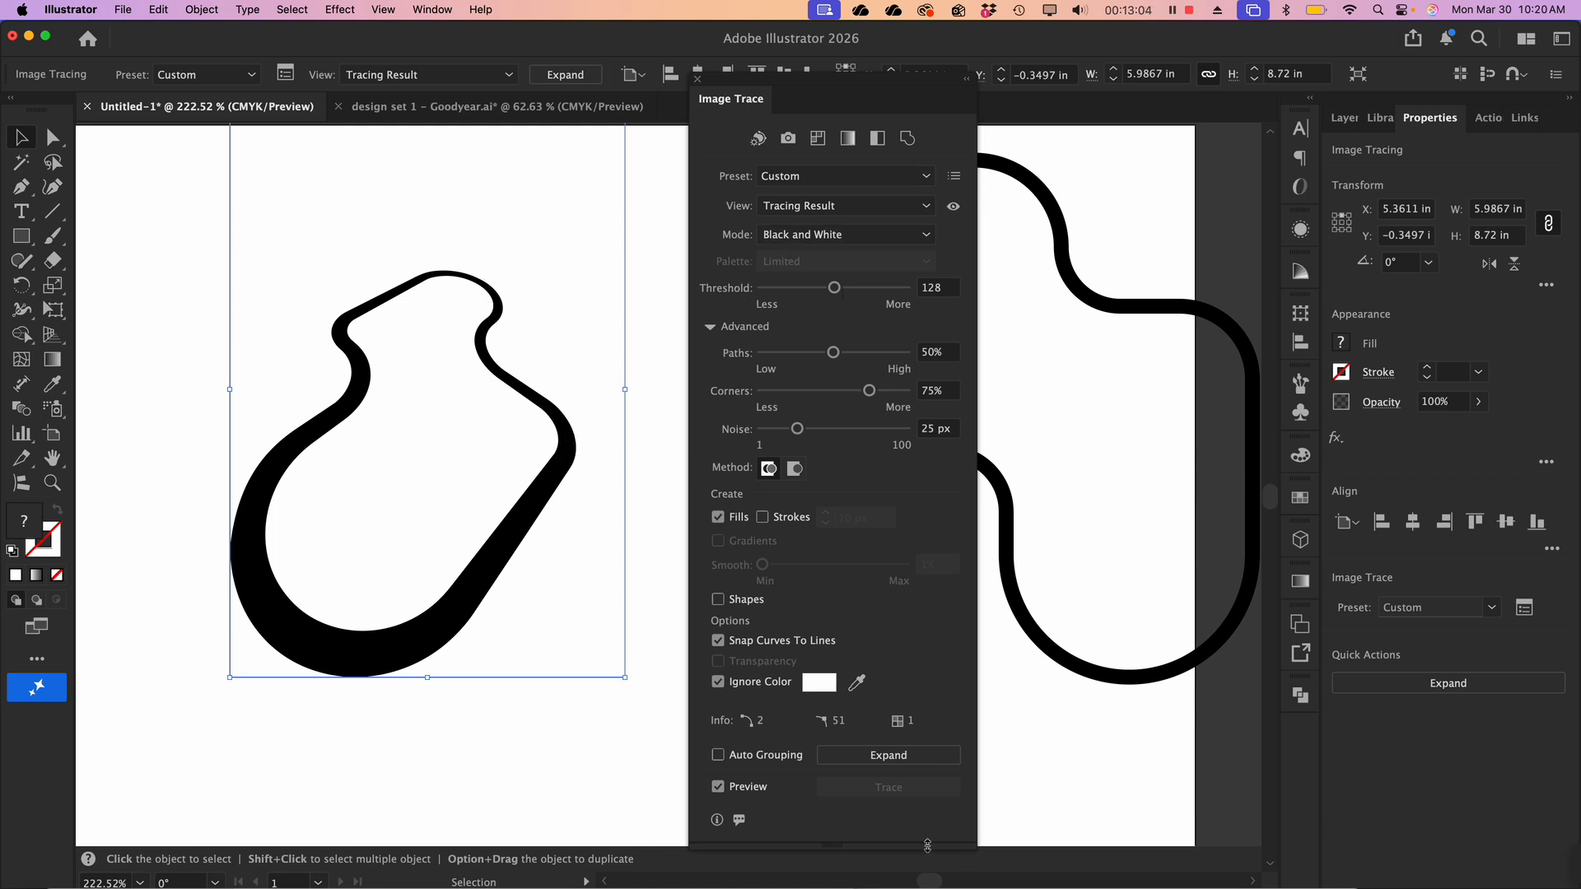
pyautogui.click(881, 757)
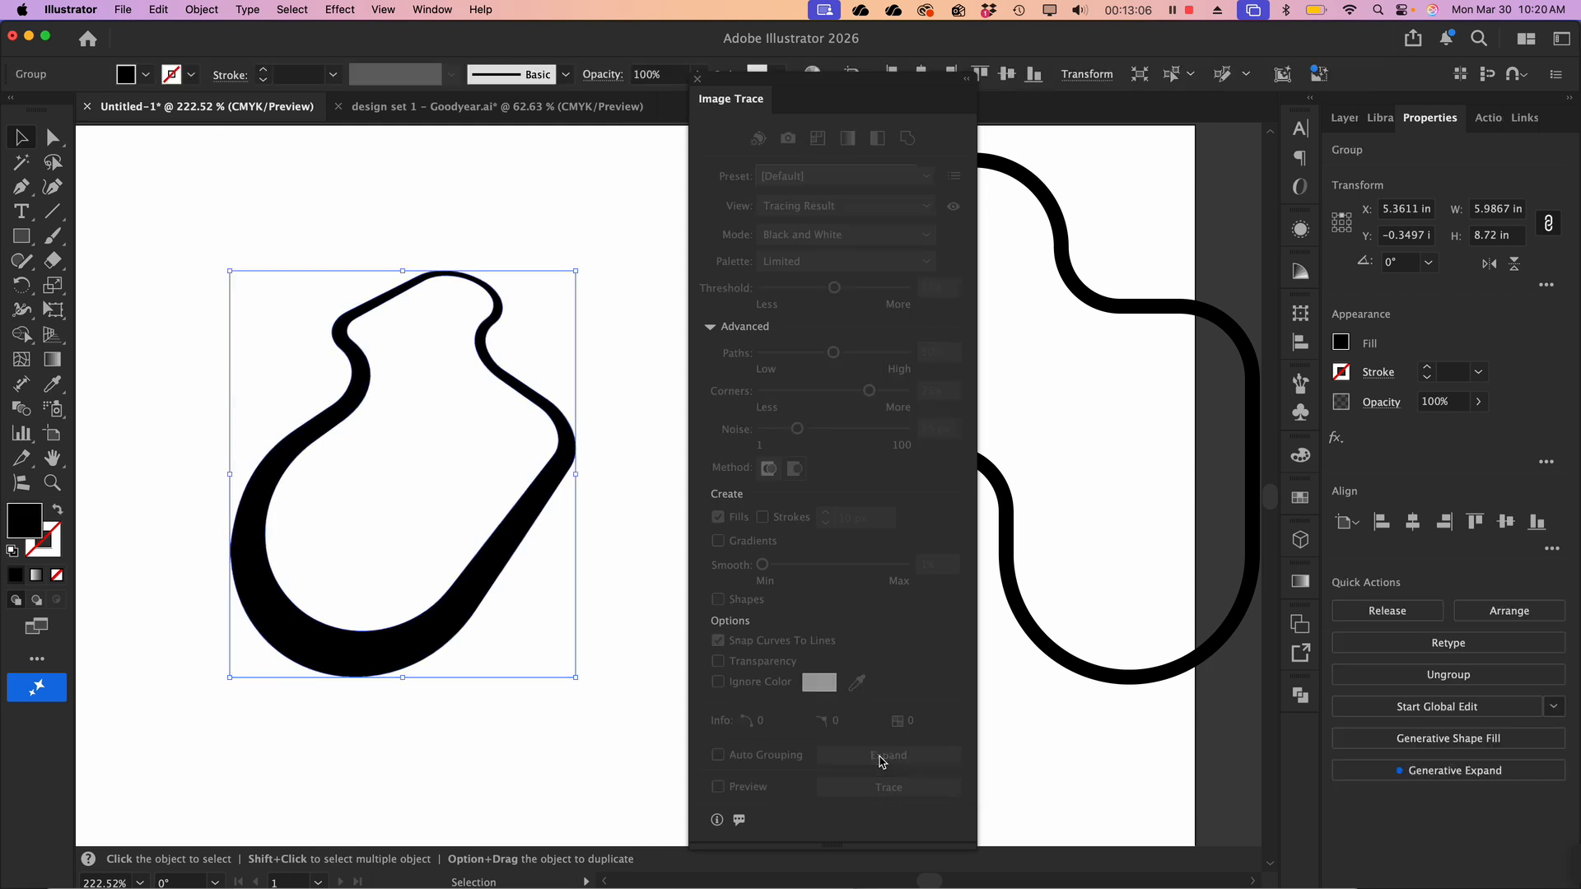
pyautogui.press('super+y')
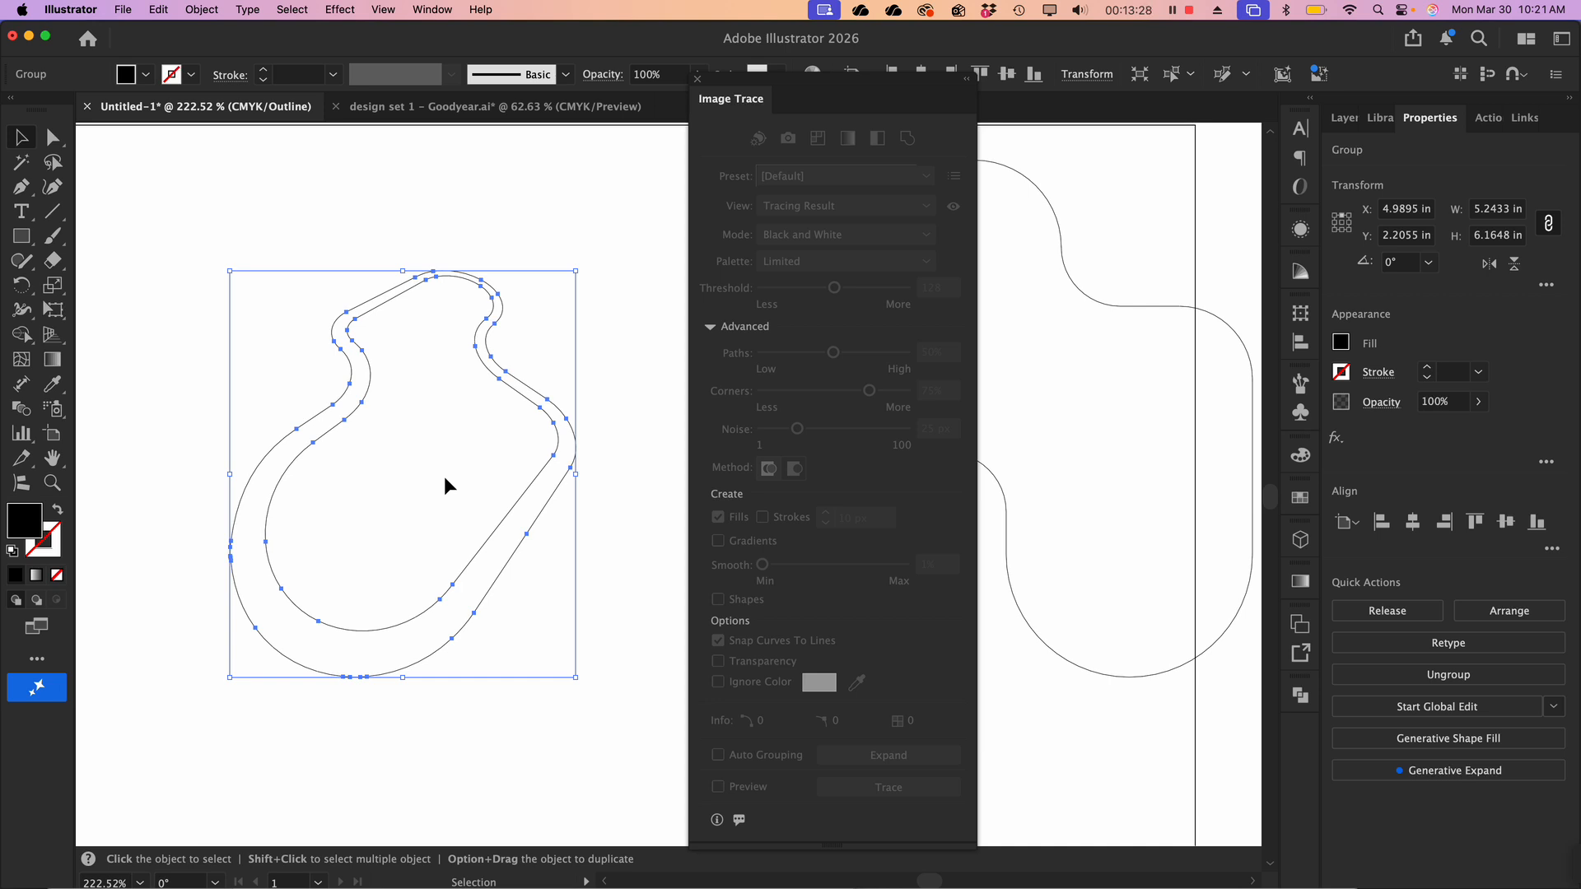
pyautogui.scroll(-5, 445, 486)
pyautogui.press('a')
pyautogui.press('super+y')
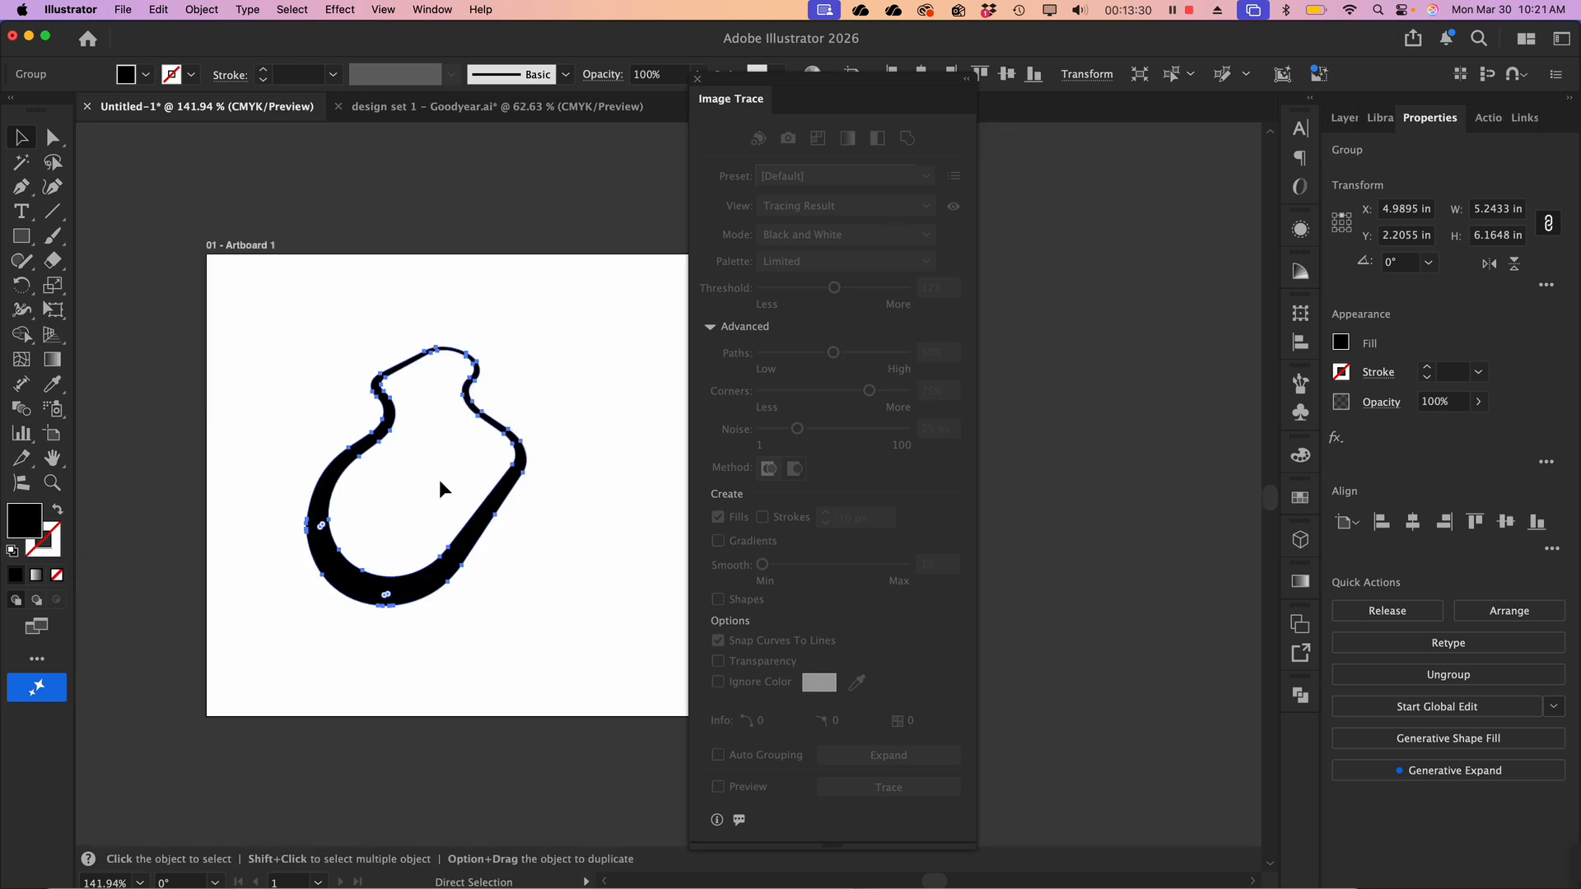
pyautogui.press('v')
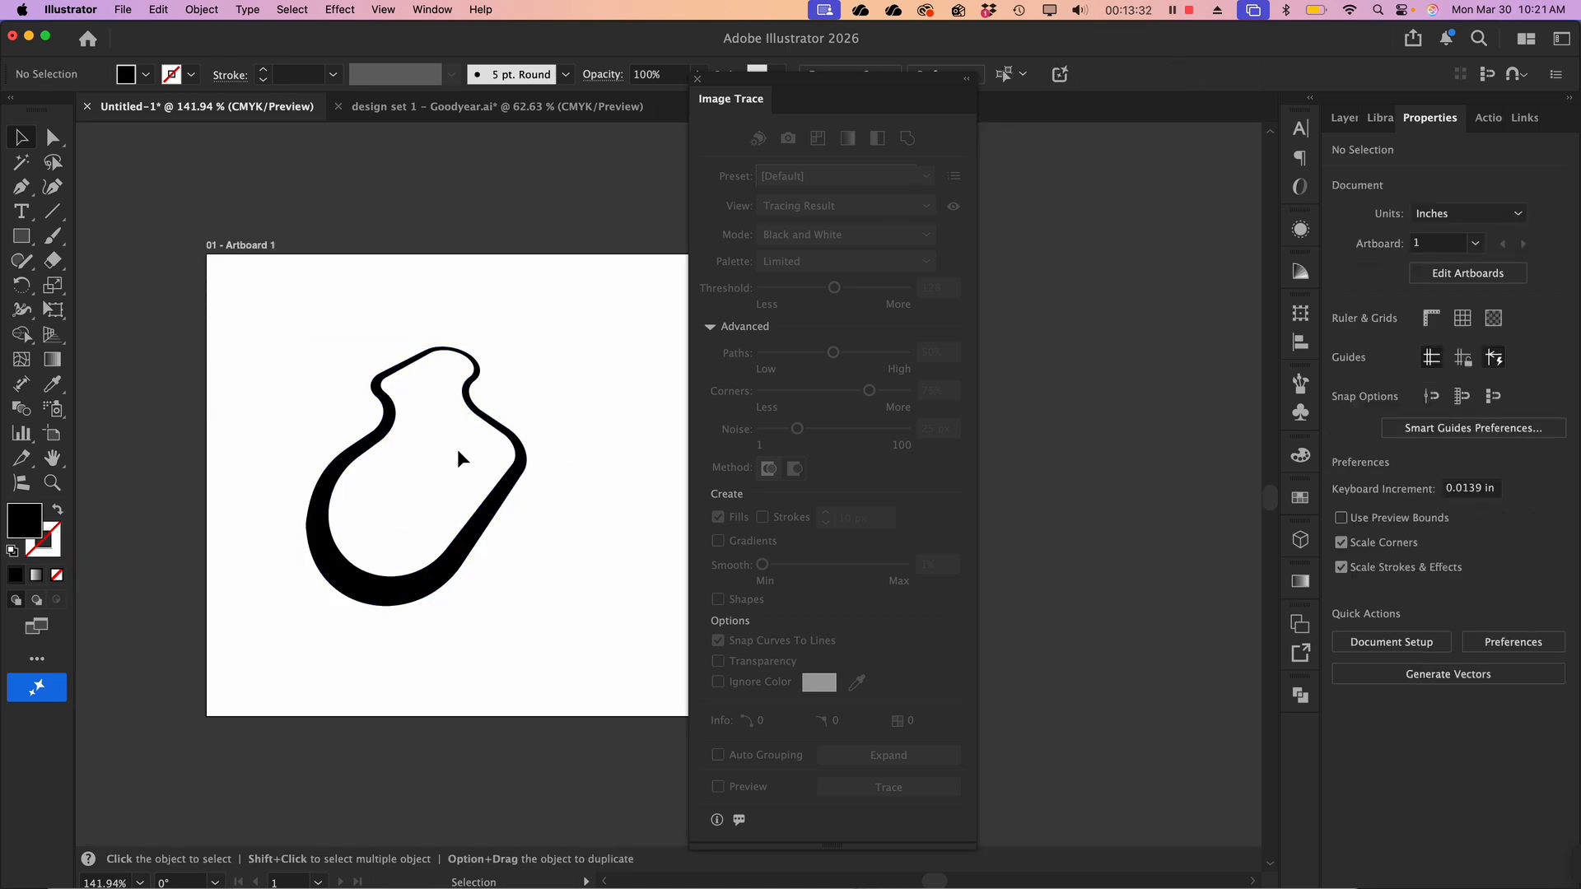
# Reposition the expanded vector track within the left half of the artboard and close Image Trace
pyautogui.moveTo(383, 442); pyautogui.dragTo(320, 365)
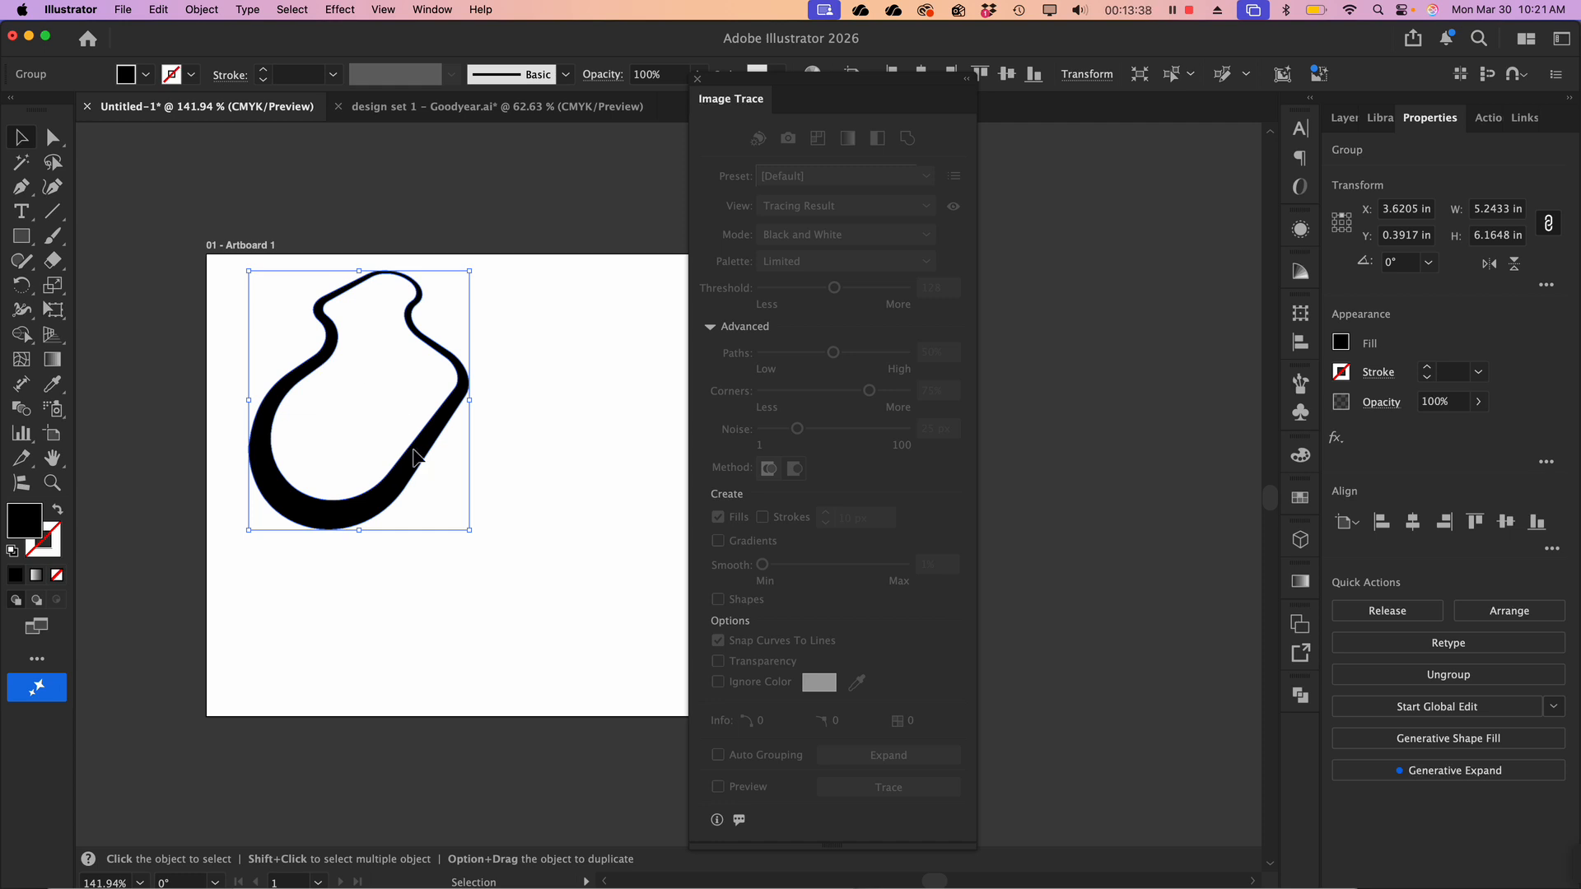
pyautogui.moveTo(414, 455); pyautogui.dragTo(455, 521)
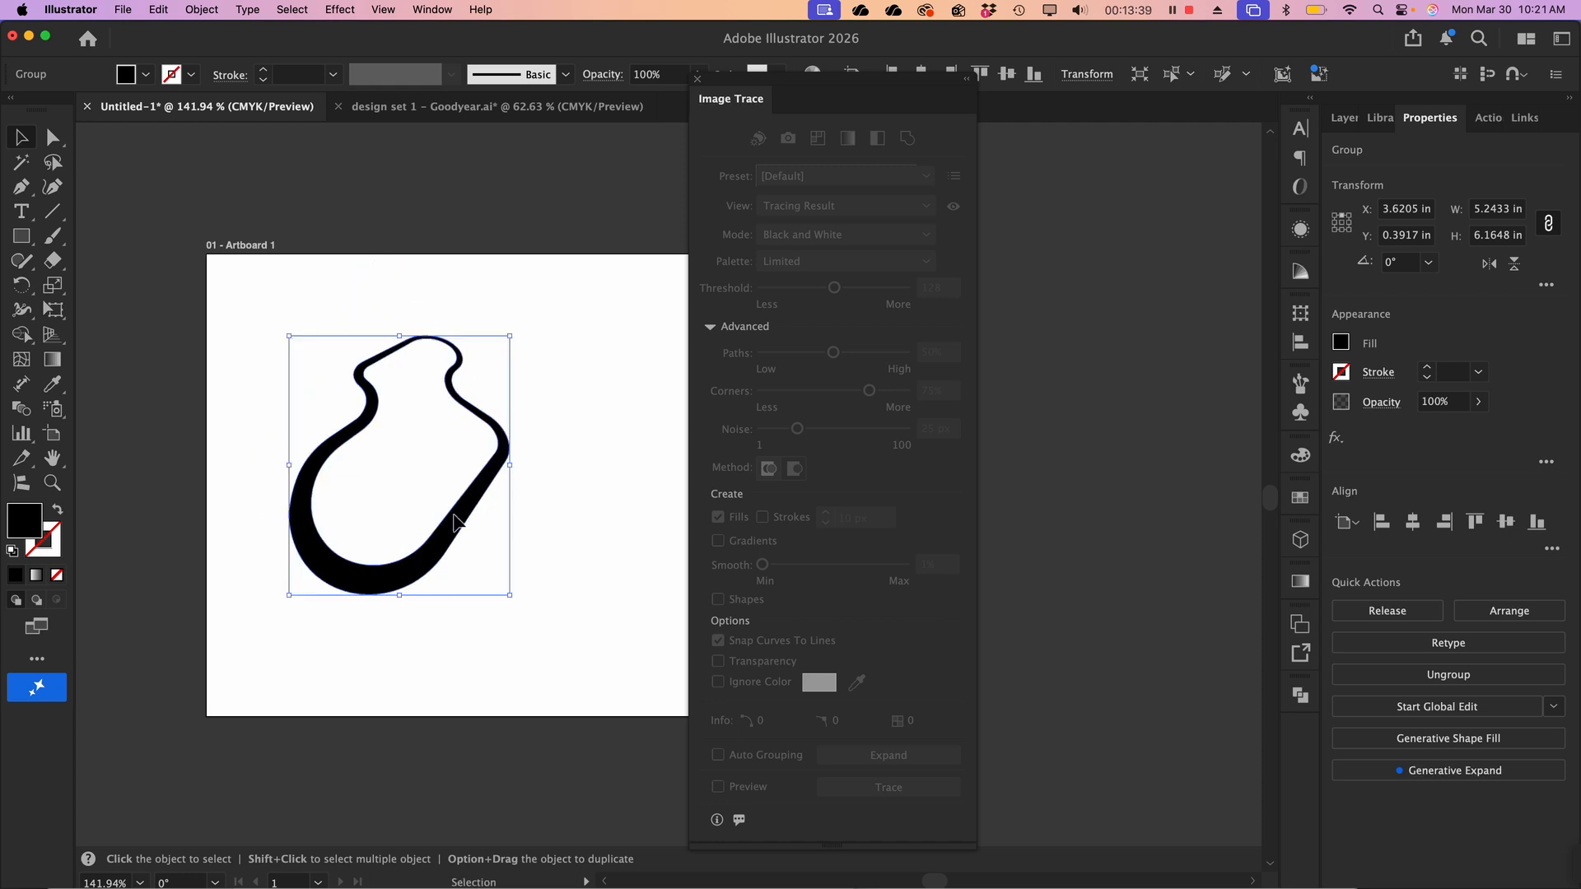
pyautogui.click(698, 84)
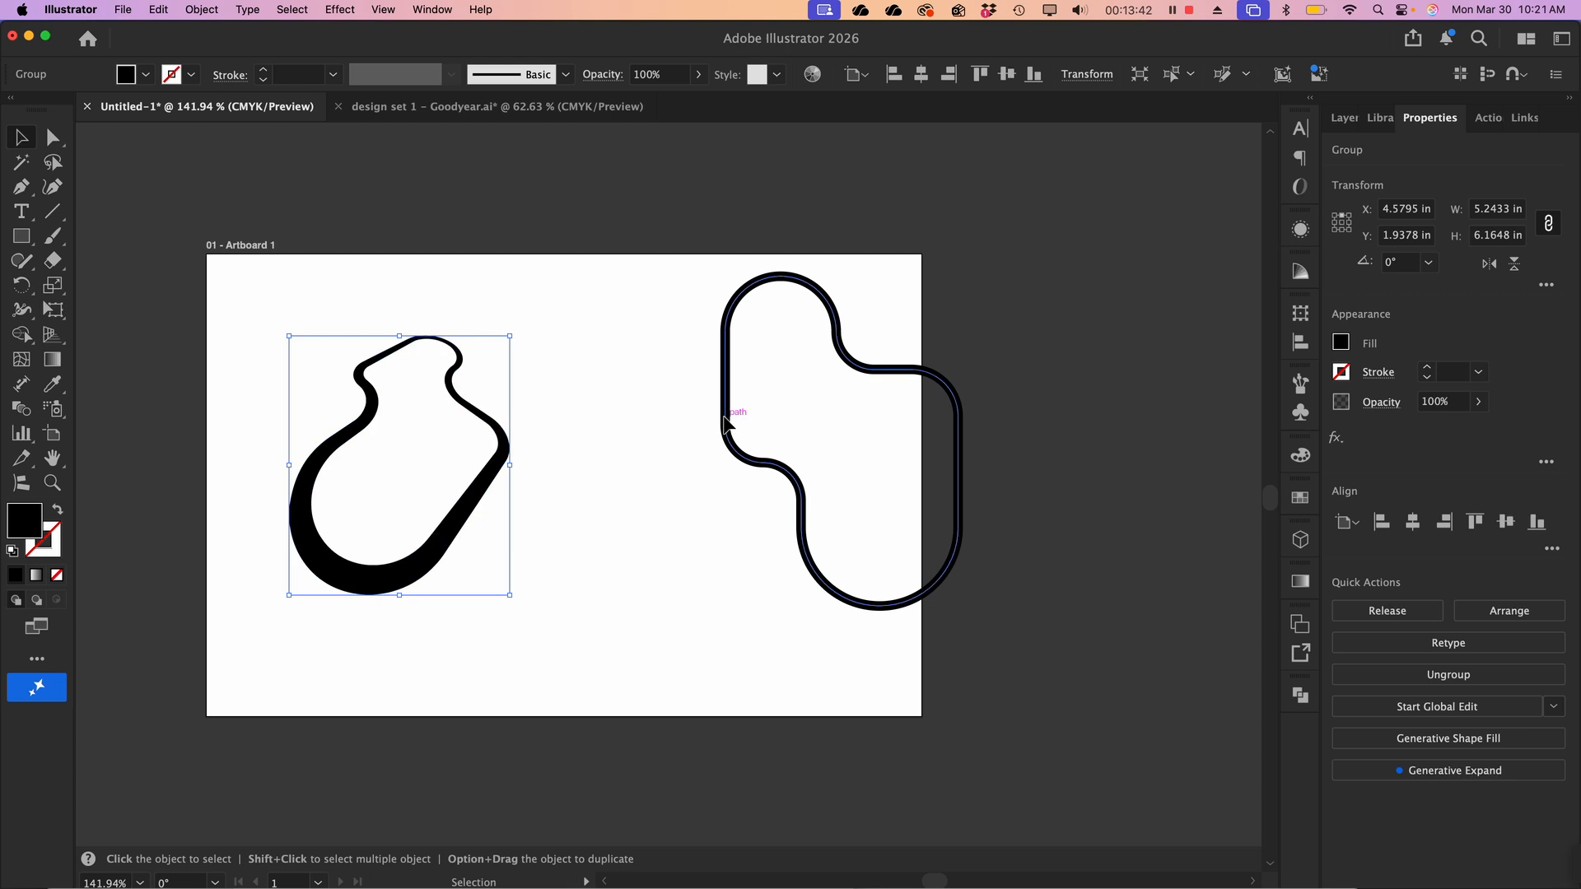
# Move the 16 pt uniform-stroke track path fully onto the artboard and set its 3D type to Extrude
pyautogui.moveTo(725, 422)
pyautogui.mouseDown()
pyautogui.moveTo(654, 444)
pyautogui.moveTo(753, 444)
pyautogui.moveTo(594, 447)
pyautogui.mouseUp()
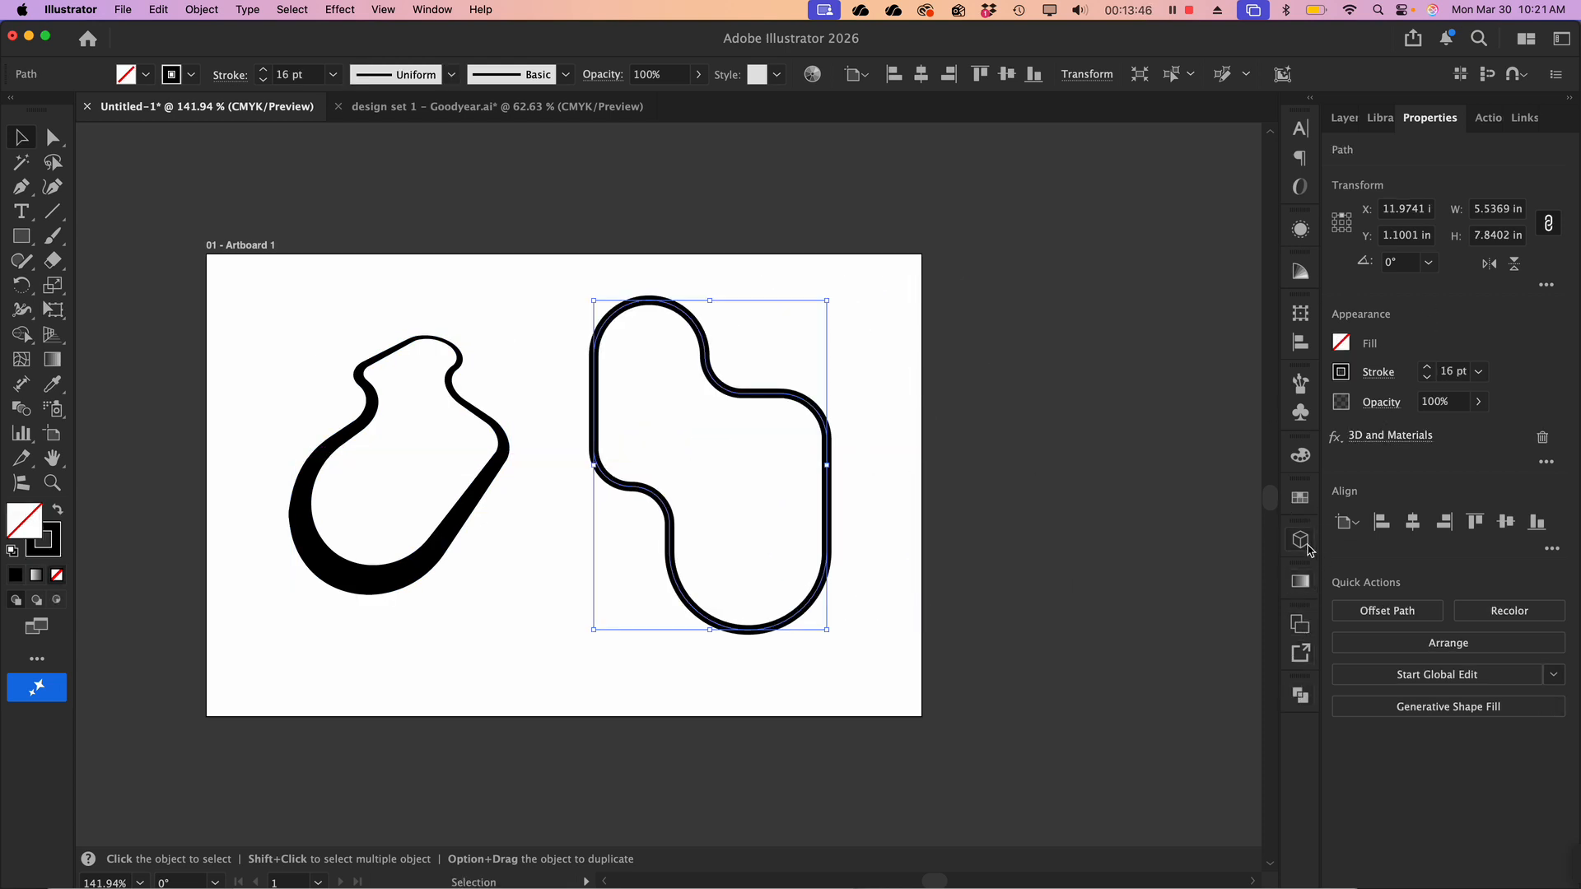
pyautogui.click(1301, 540)
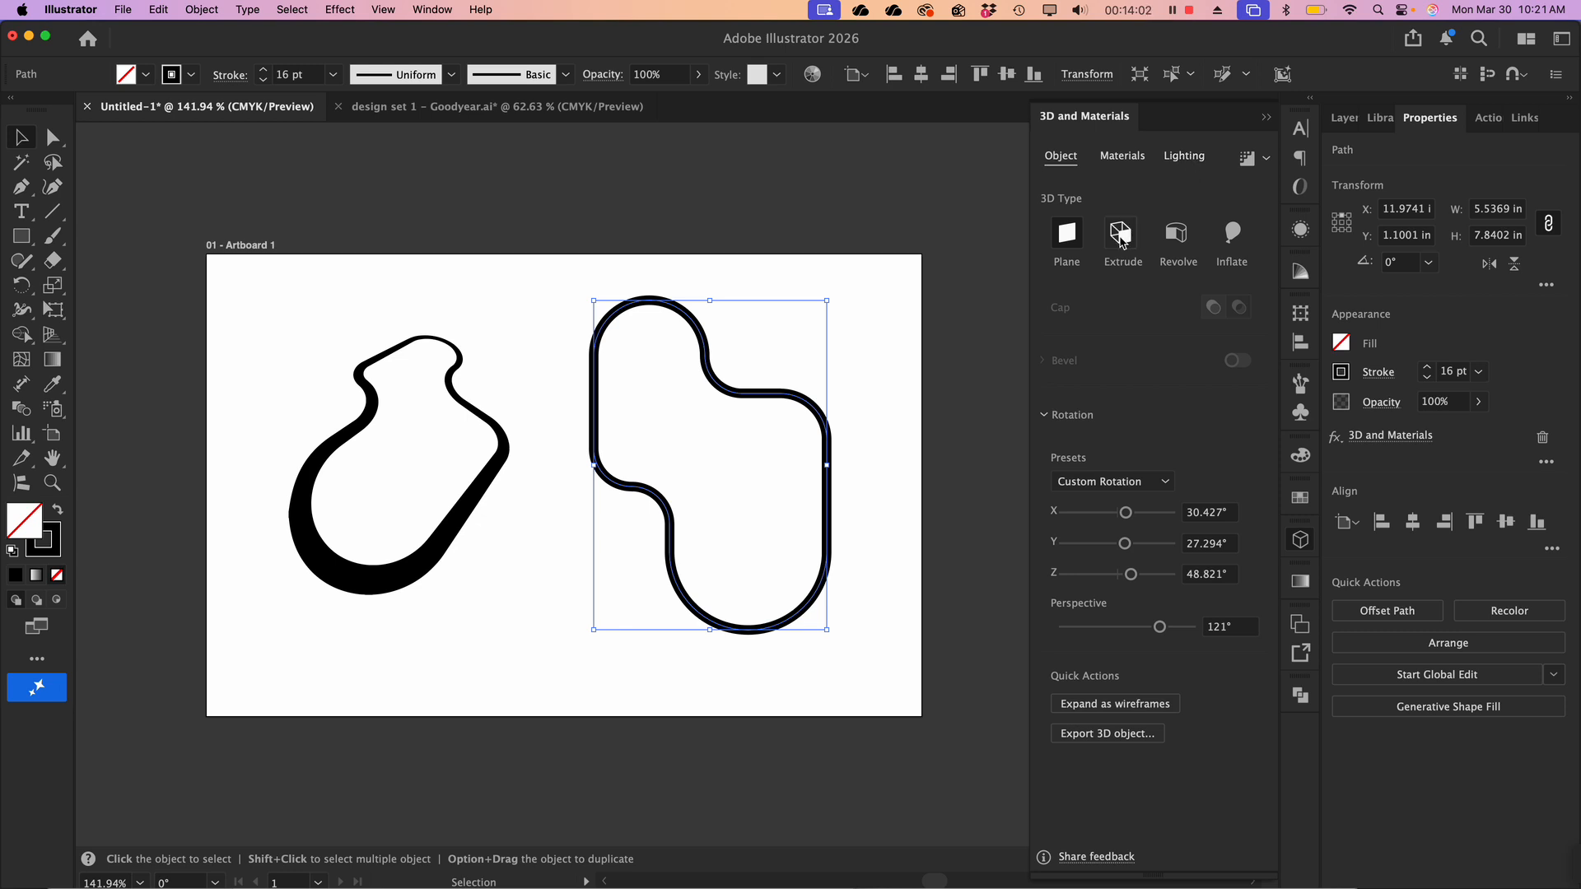
pyautogui.click(1120, 235)
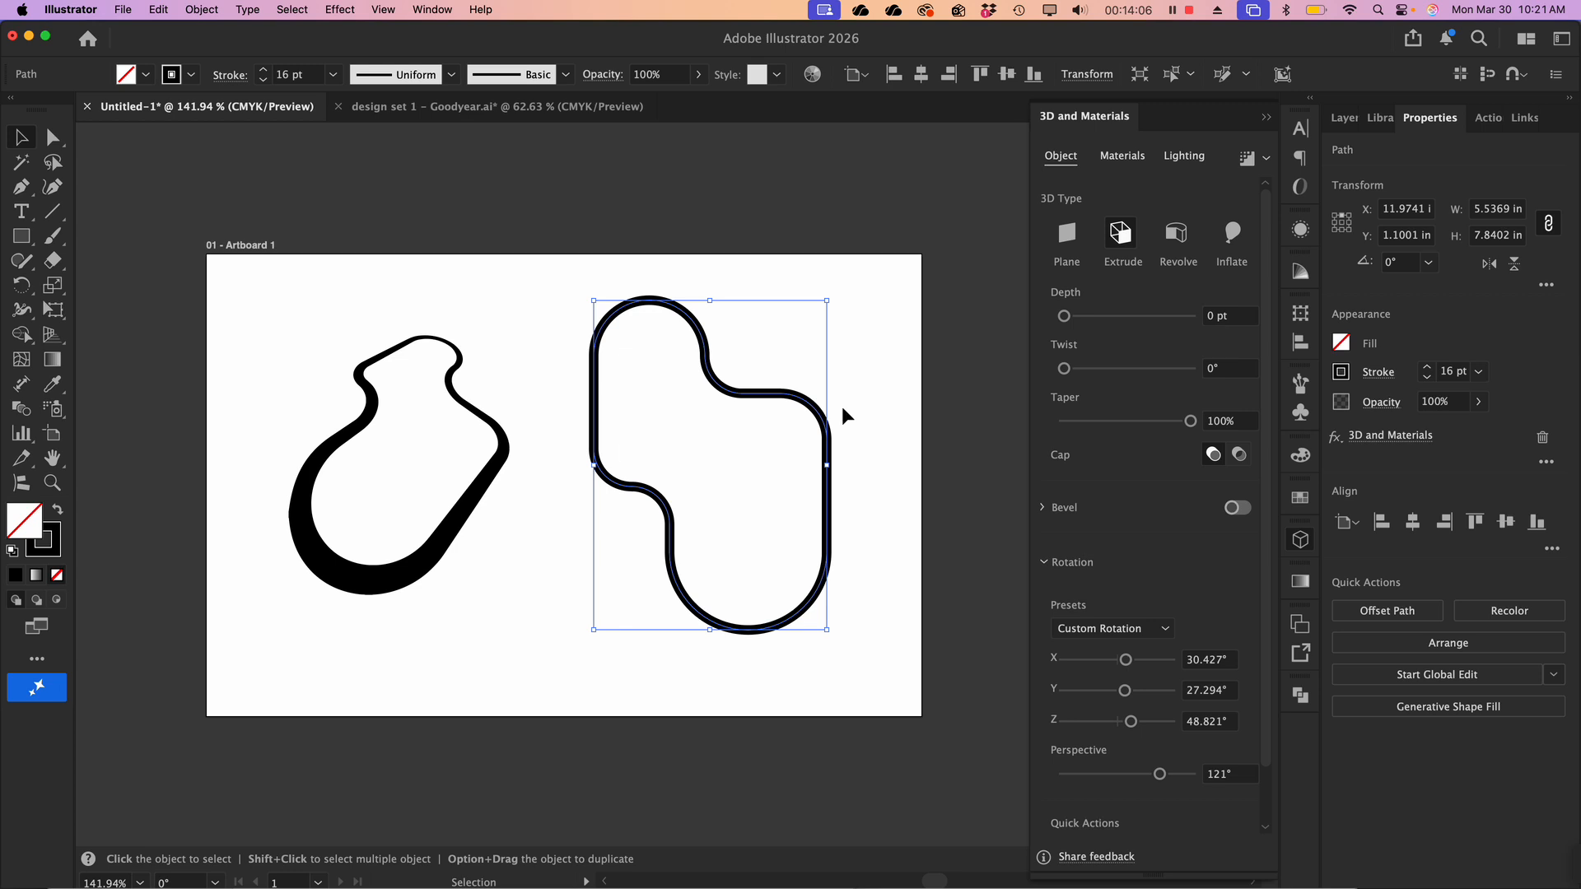
# Select both track shapes and move them together off the left side of the artboard
pyautogui.moveTo(342, 276); pyautogui.dragTo(821, 632)
pyautogui.click(855, 639)
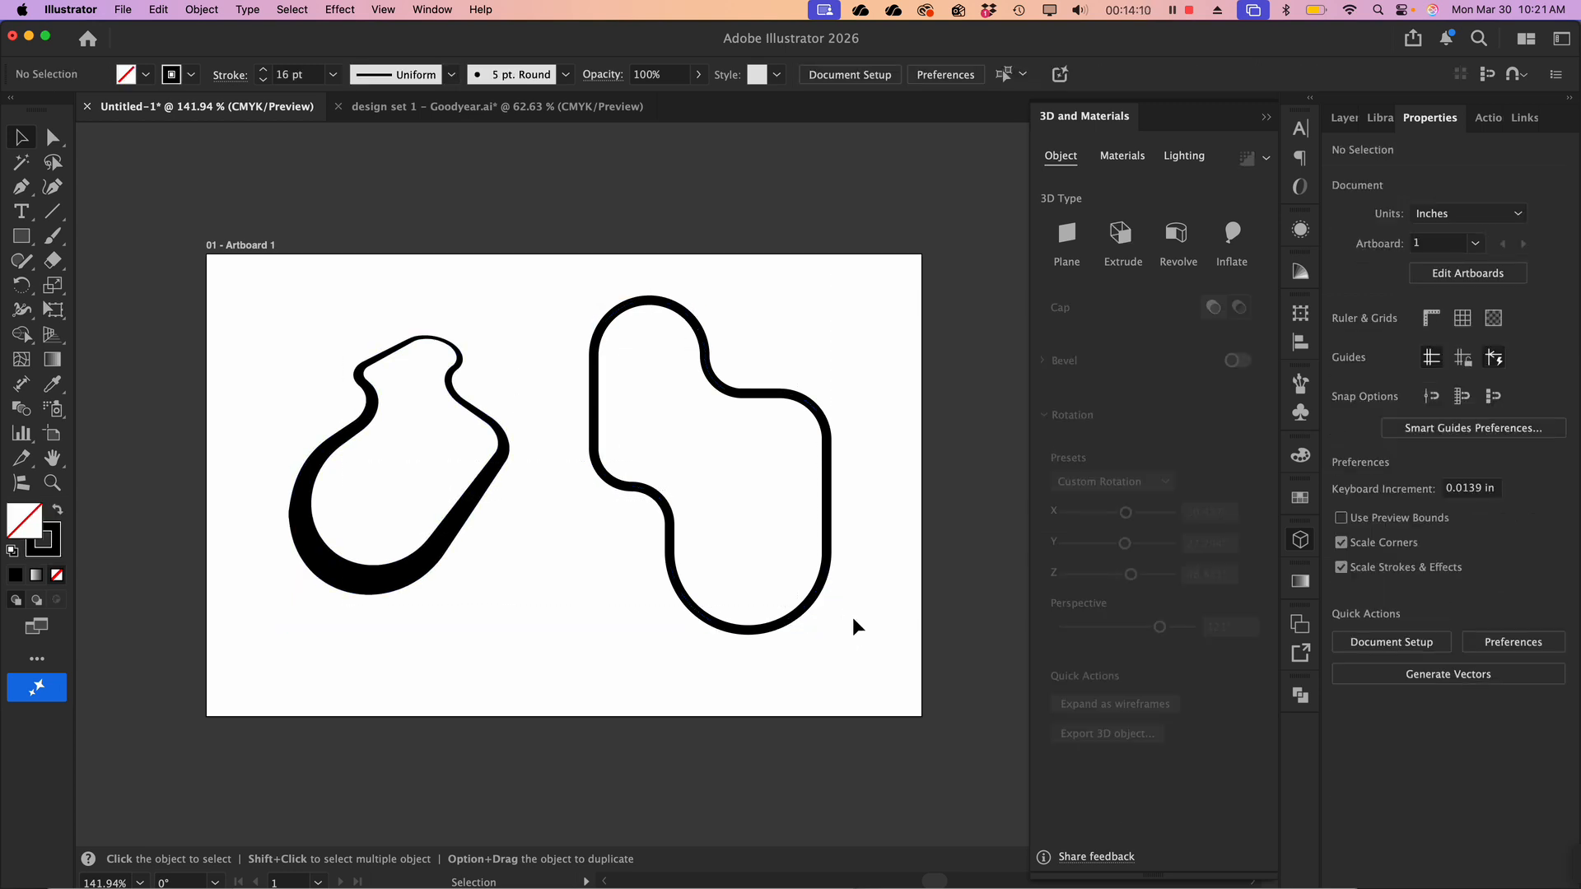
pyautogui.press('super+a')
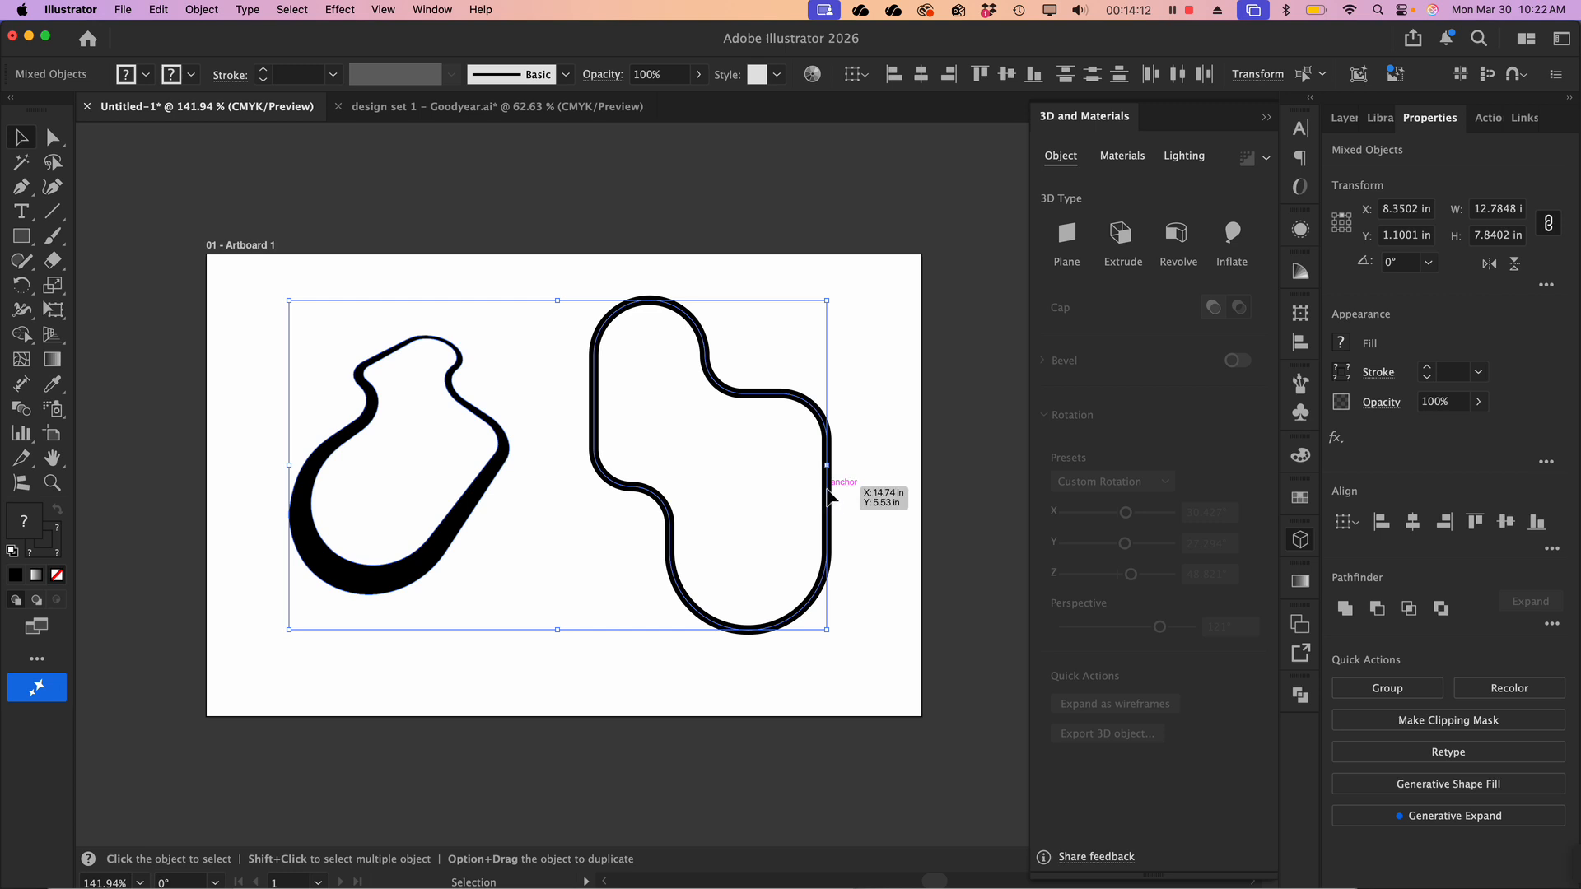
pyautogui.moveTo(828, 497); pyautogui.dragTo(170, 444)
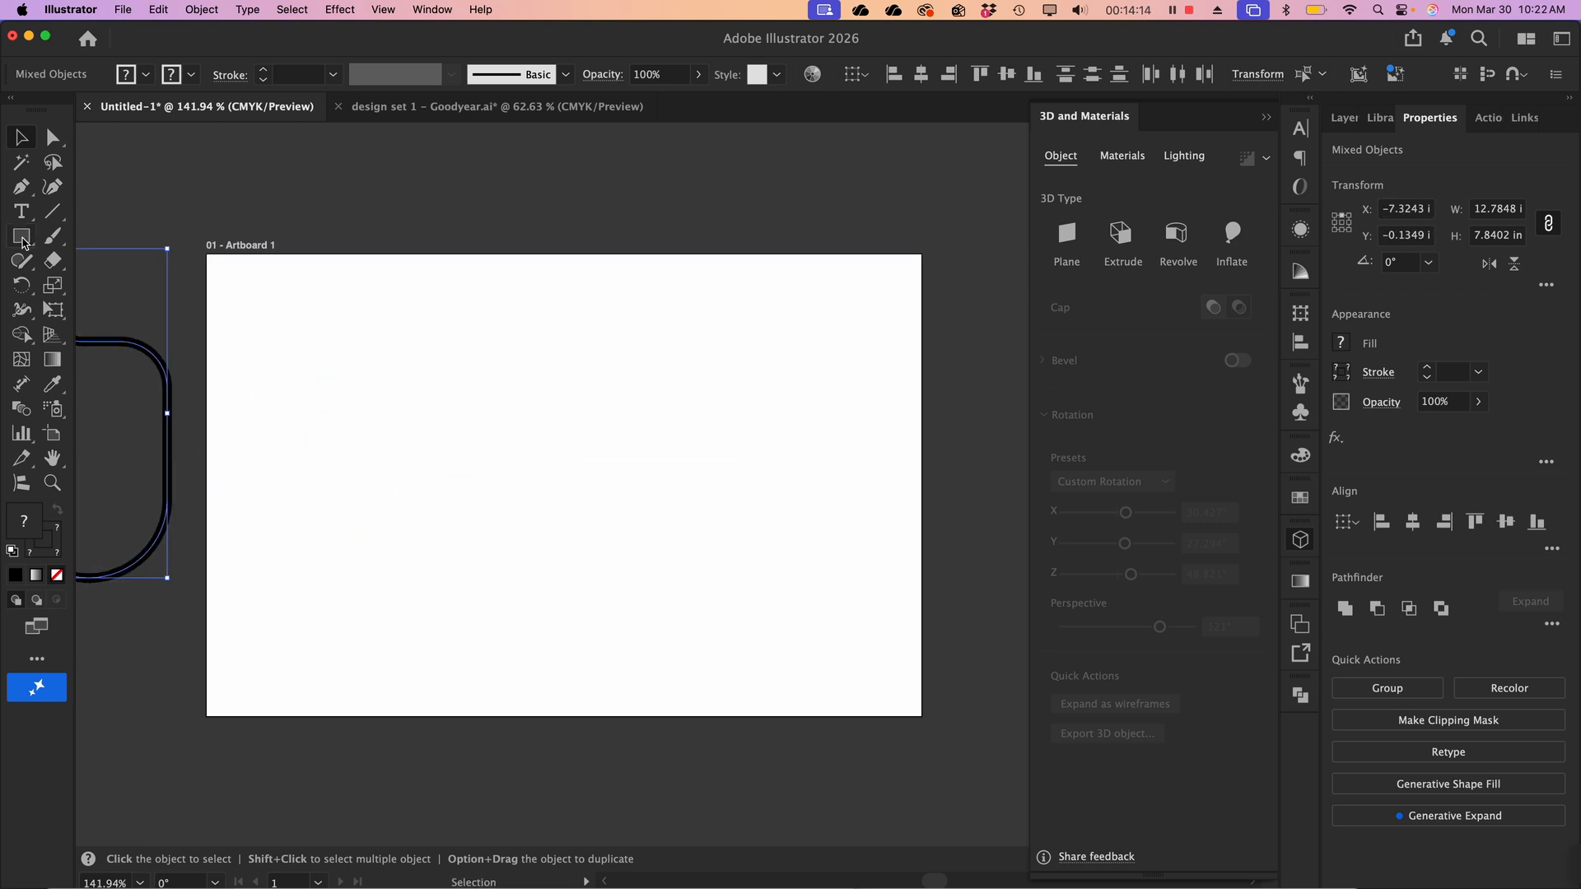
# Draw a circle about 3.5 in wide near the middle of the artboard with the Ellipse tool
pyautogui.click(23, 239)
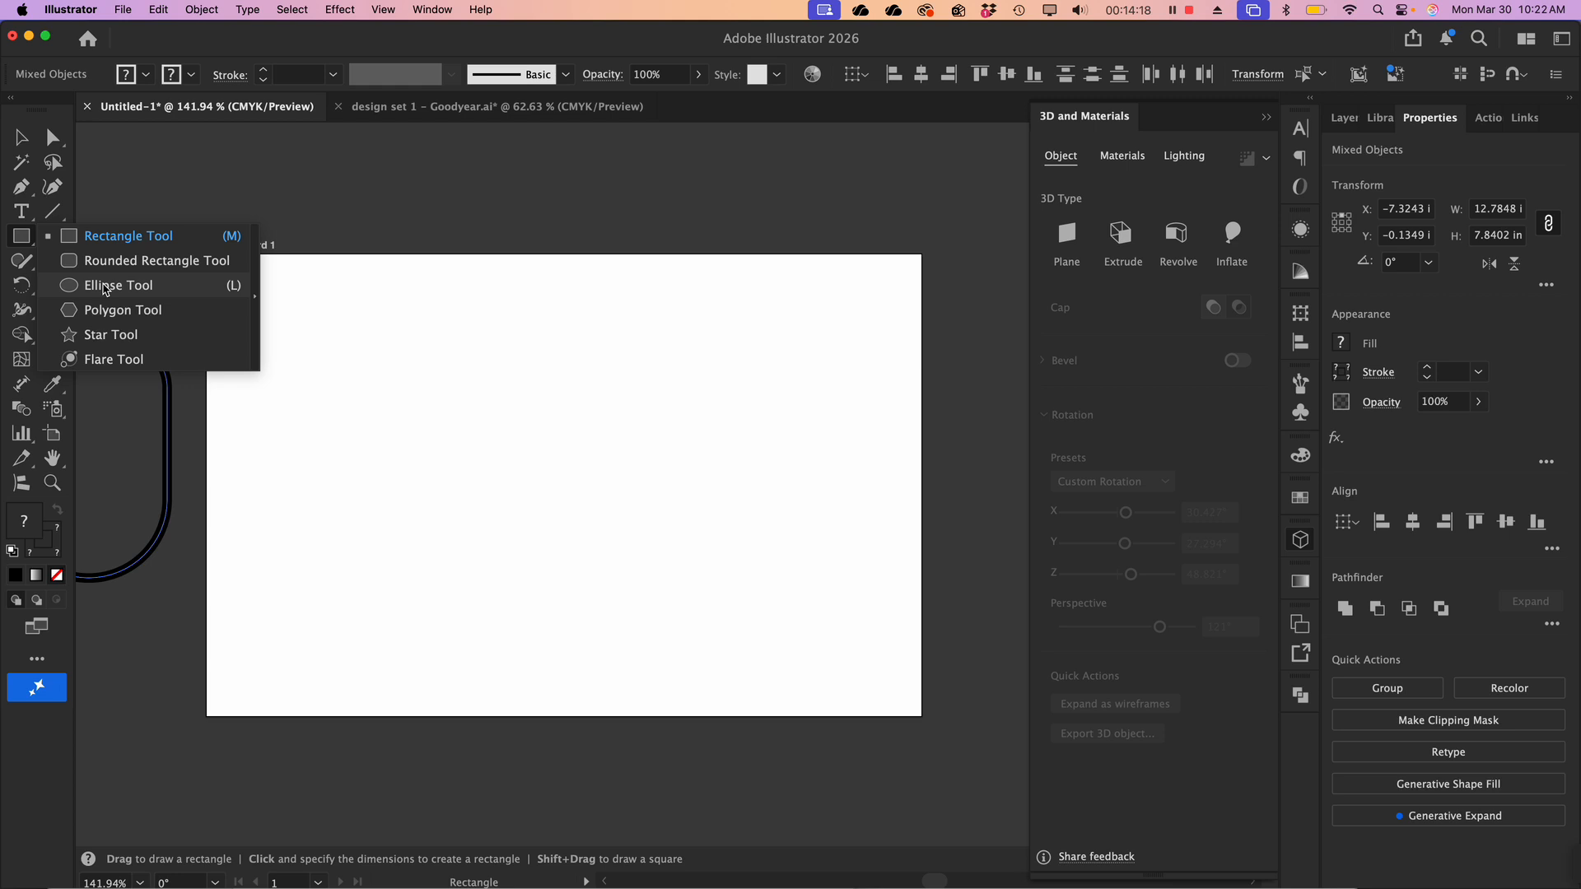
pyautogui.click(105, 286)
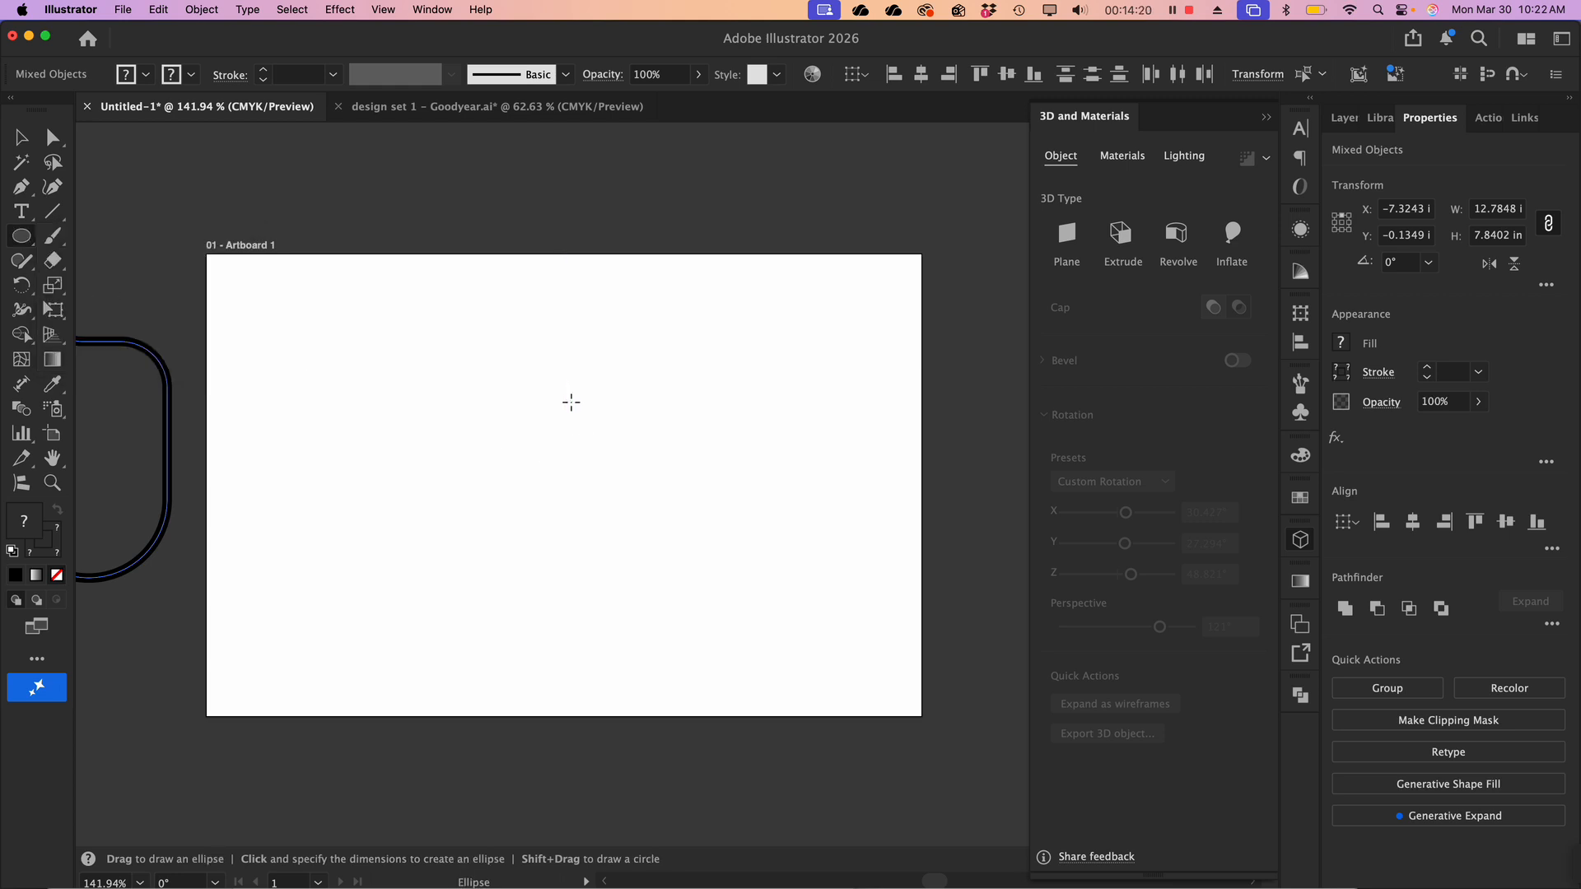
pyautogui.moveTo(572, 402)
pyautogui.mouseDown()
pyautogui.moveTo(659, 464)
pyautogui.moveTo(719, 547)
pyautogui.mouseUp()
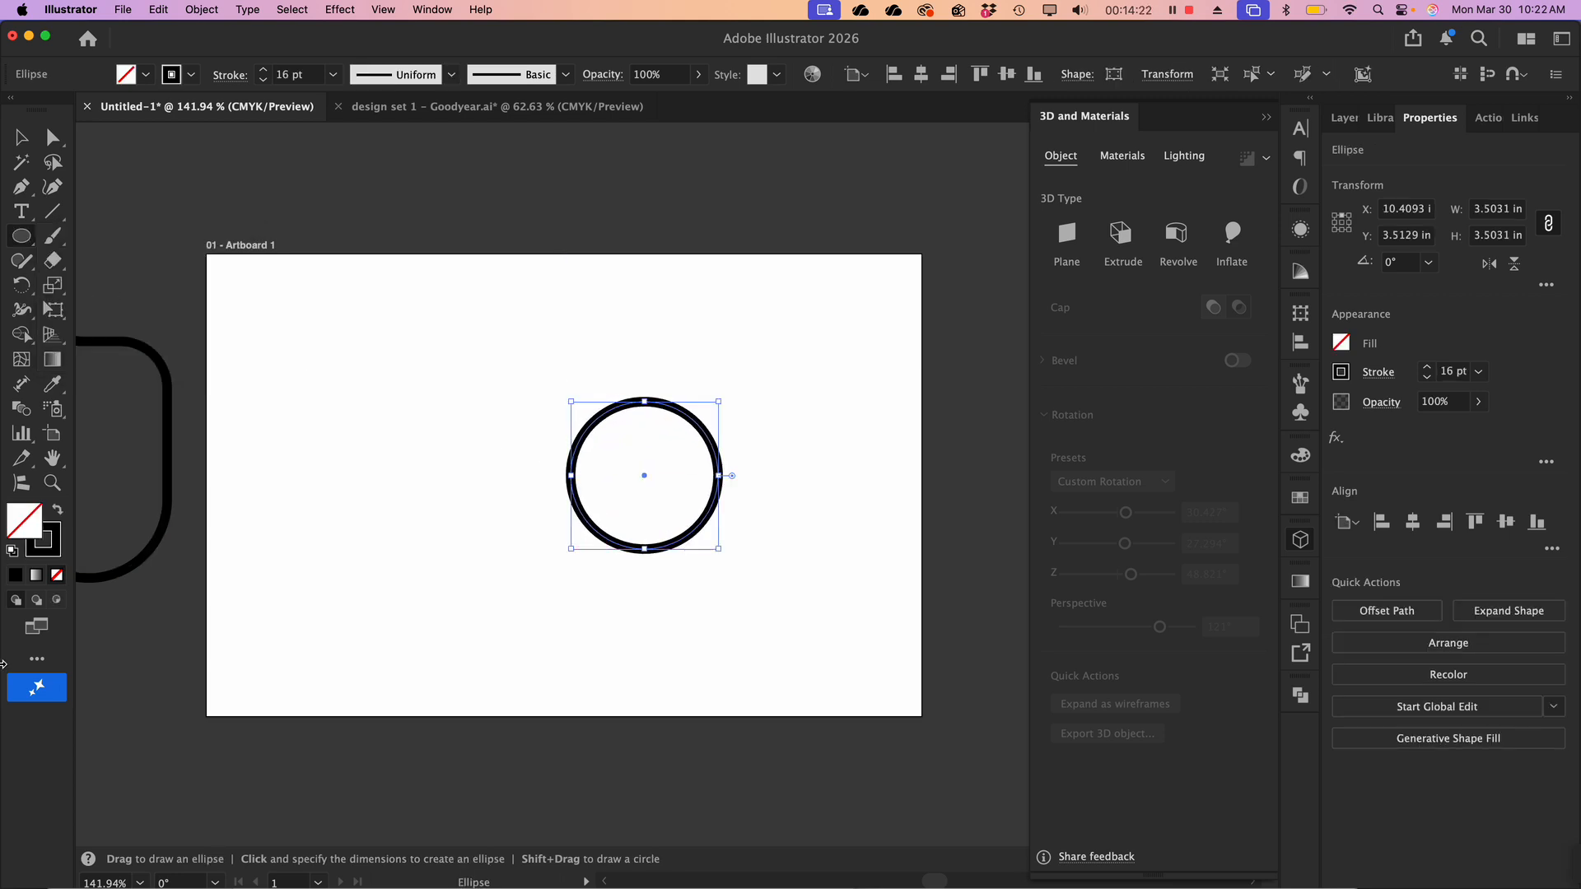
# Swap the circle's stroke and fill so it has no stroke, and apply a medium gray swatch as the fill
pyautogui.click(58, 511)
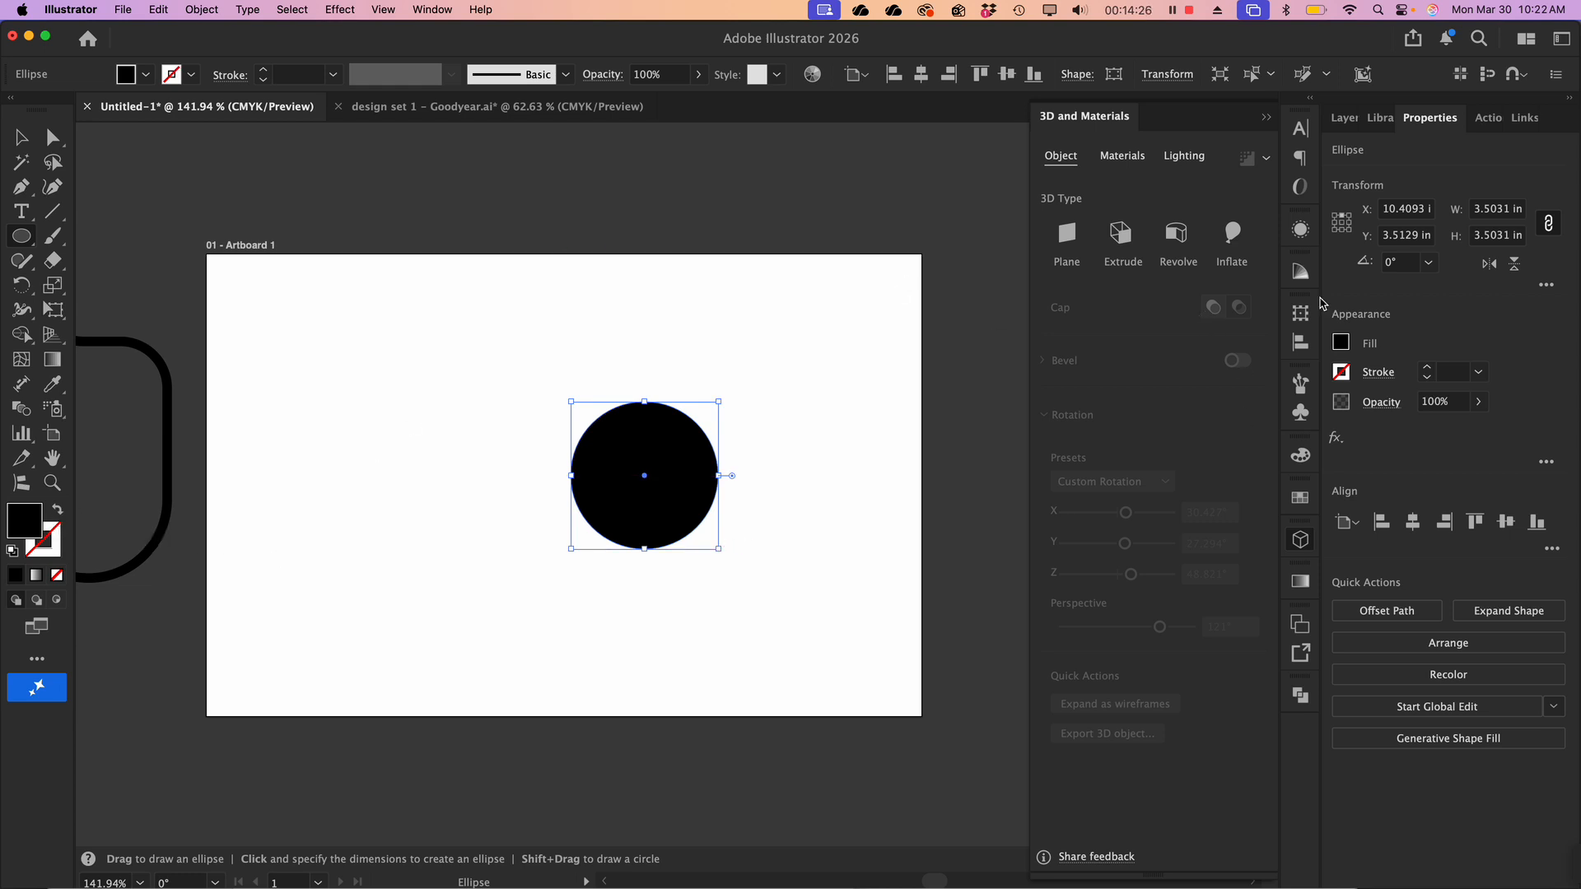
pyautogui.click(1301, 500)
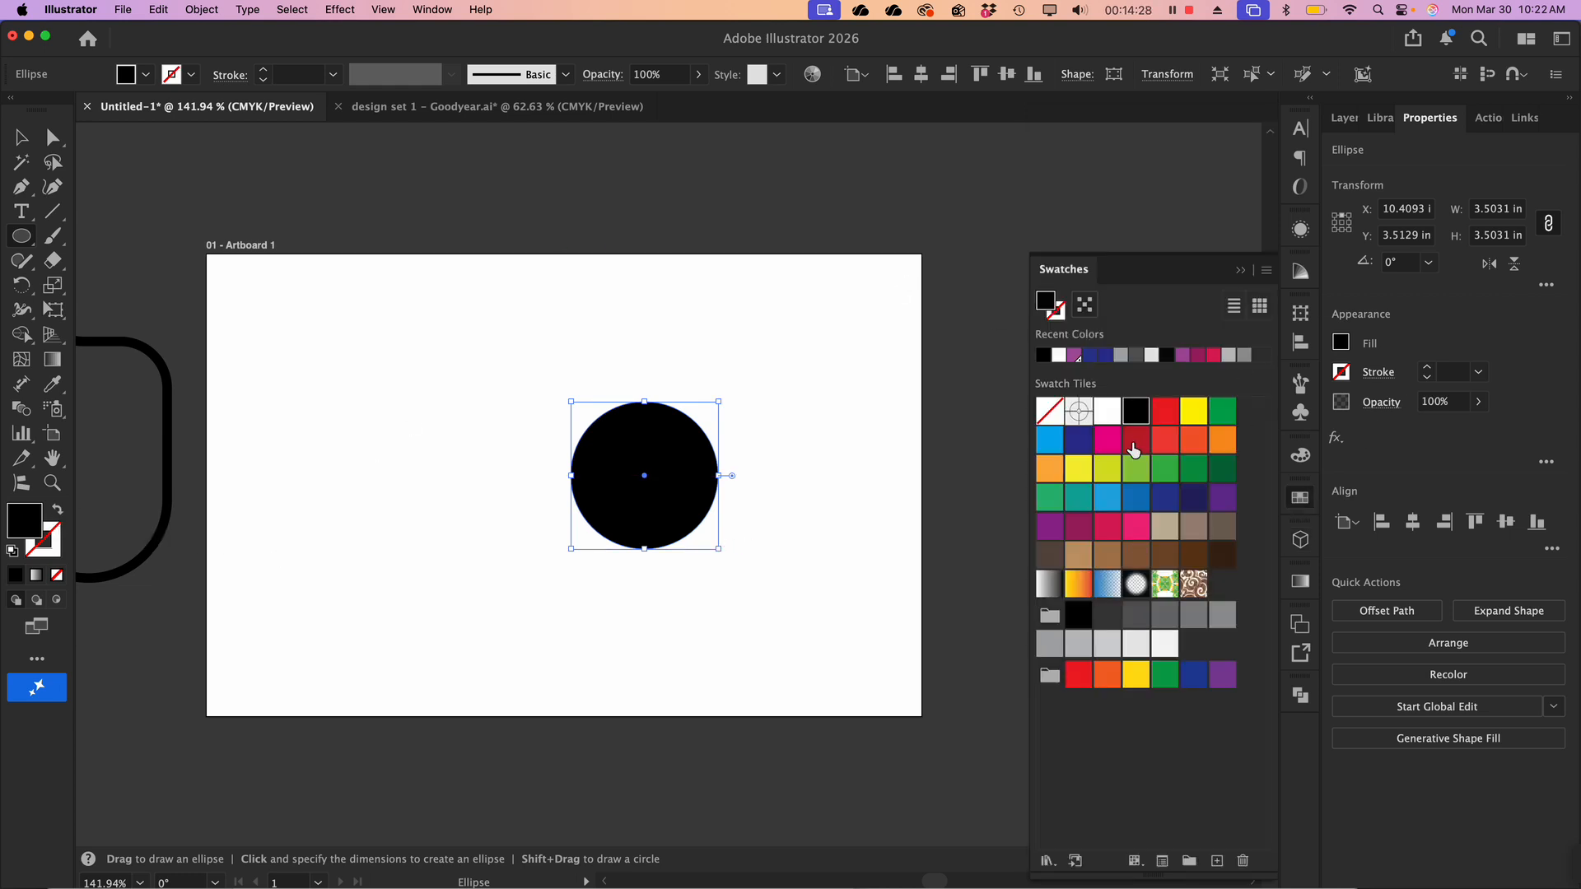
pyautogui.click(1049, 646)
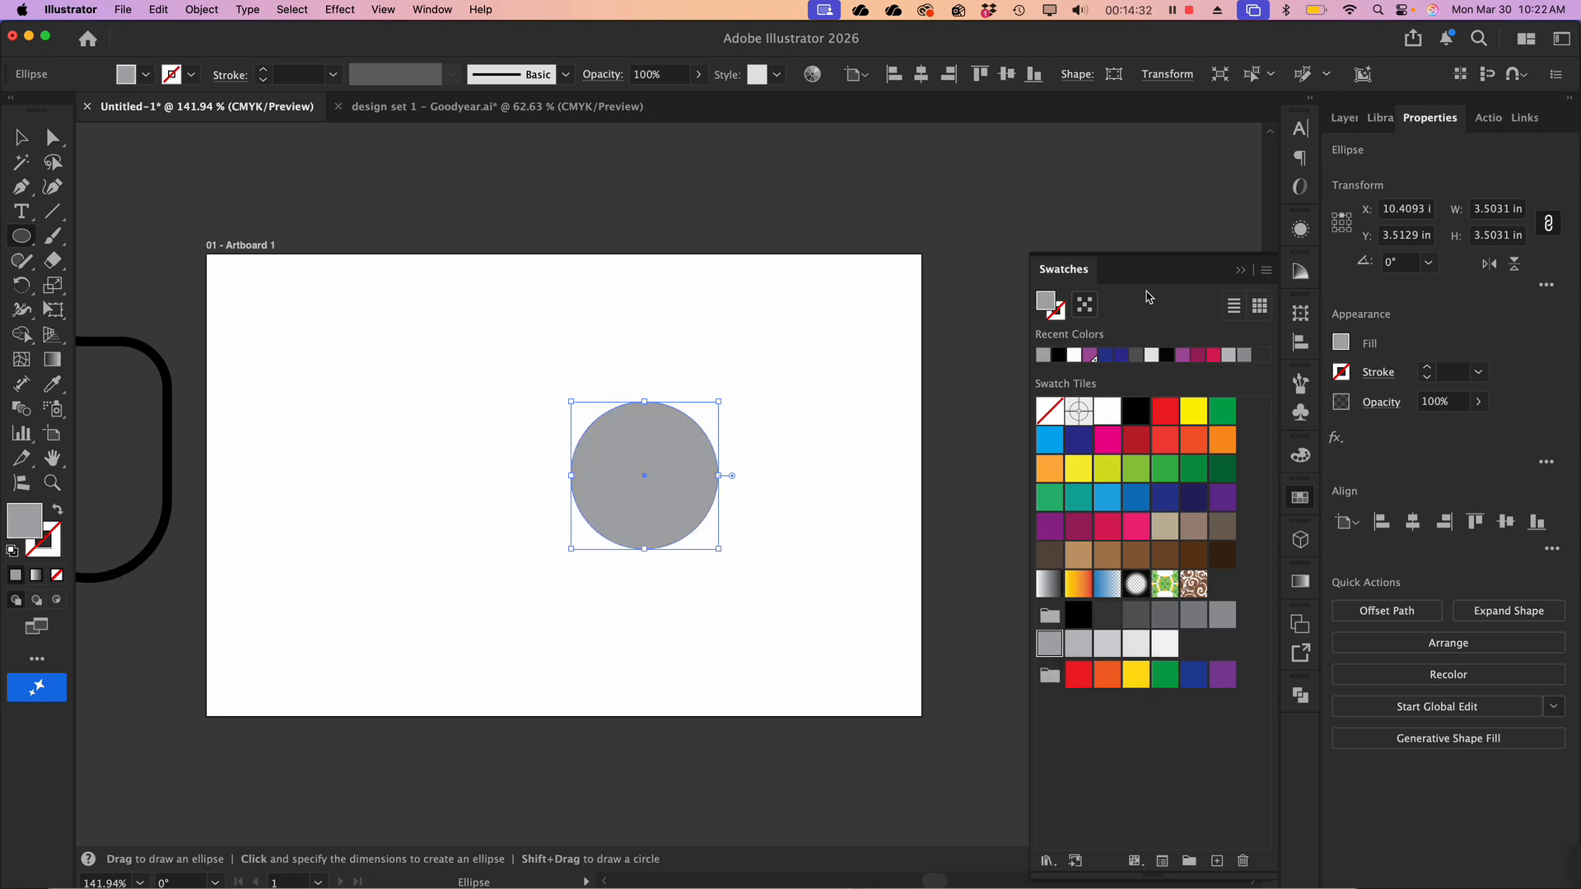
pyautogui.click(1241, 271)
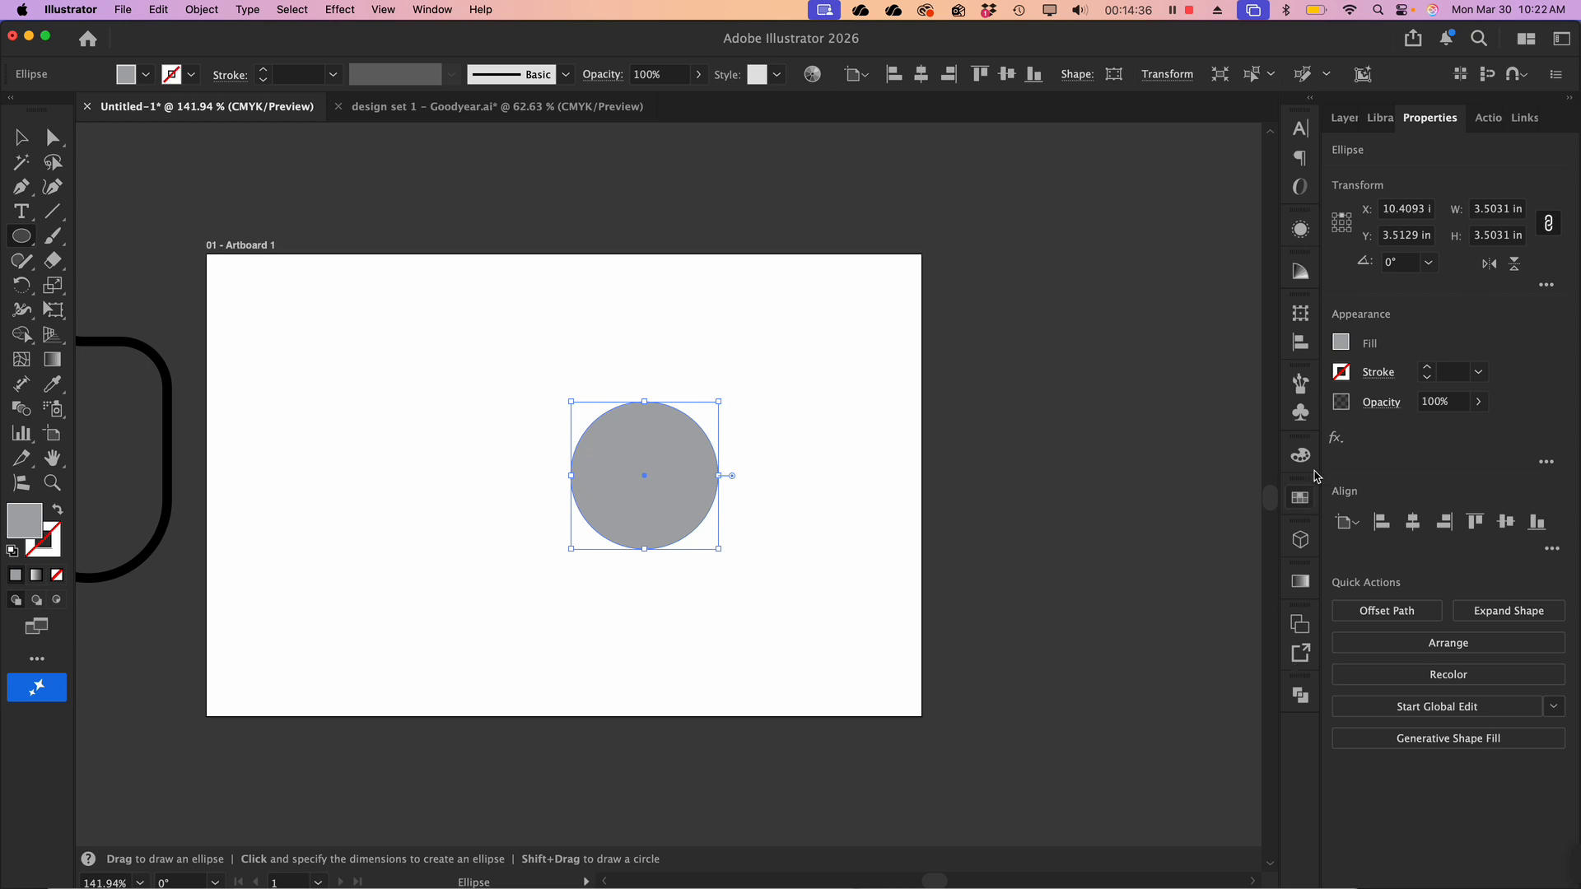
# Apply the Extrude 3D type to the gray circle and set its depth to 241 pt
pyautogui.click(1299, 545)
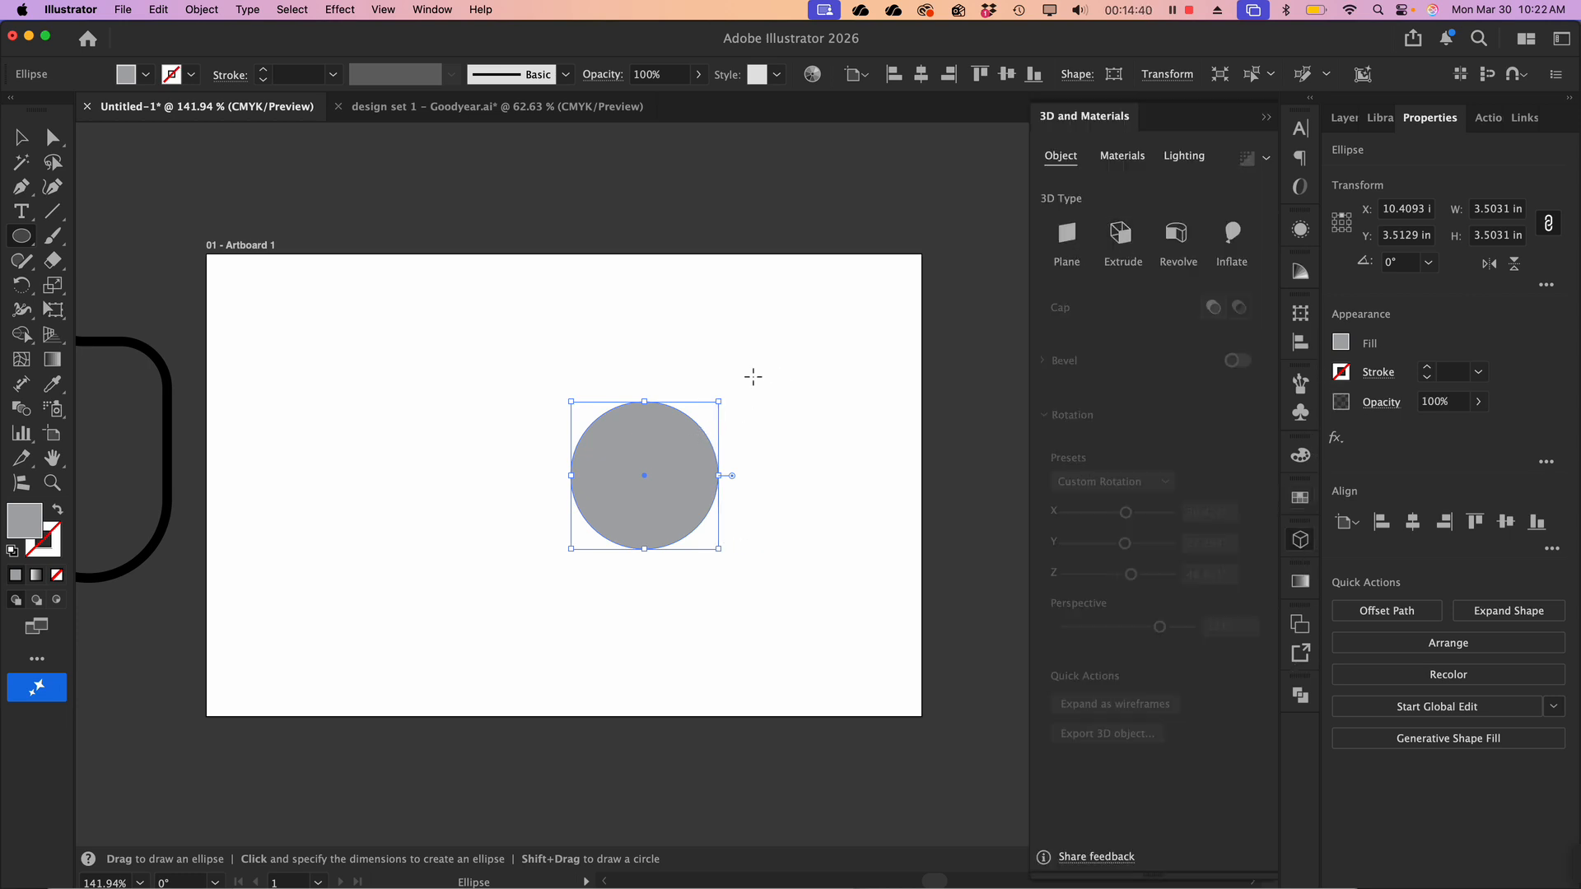
pyautogui.click(1121, 231)
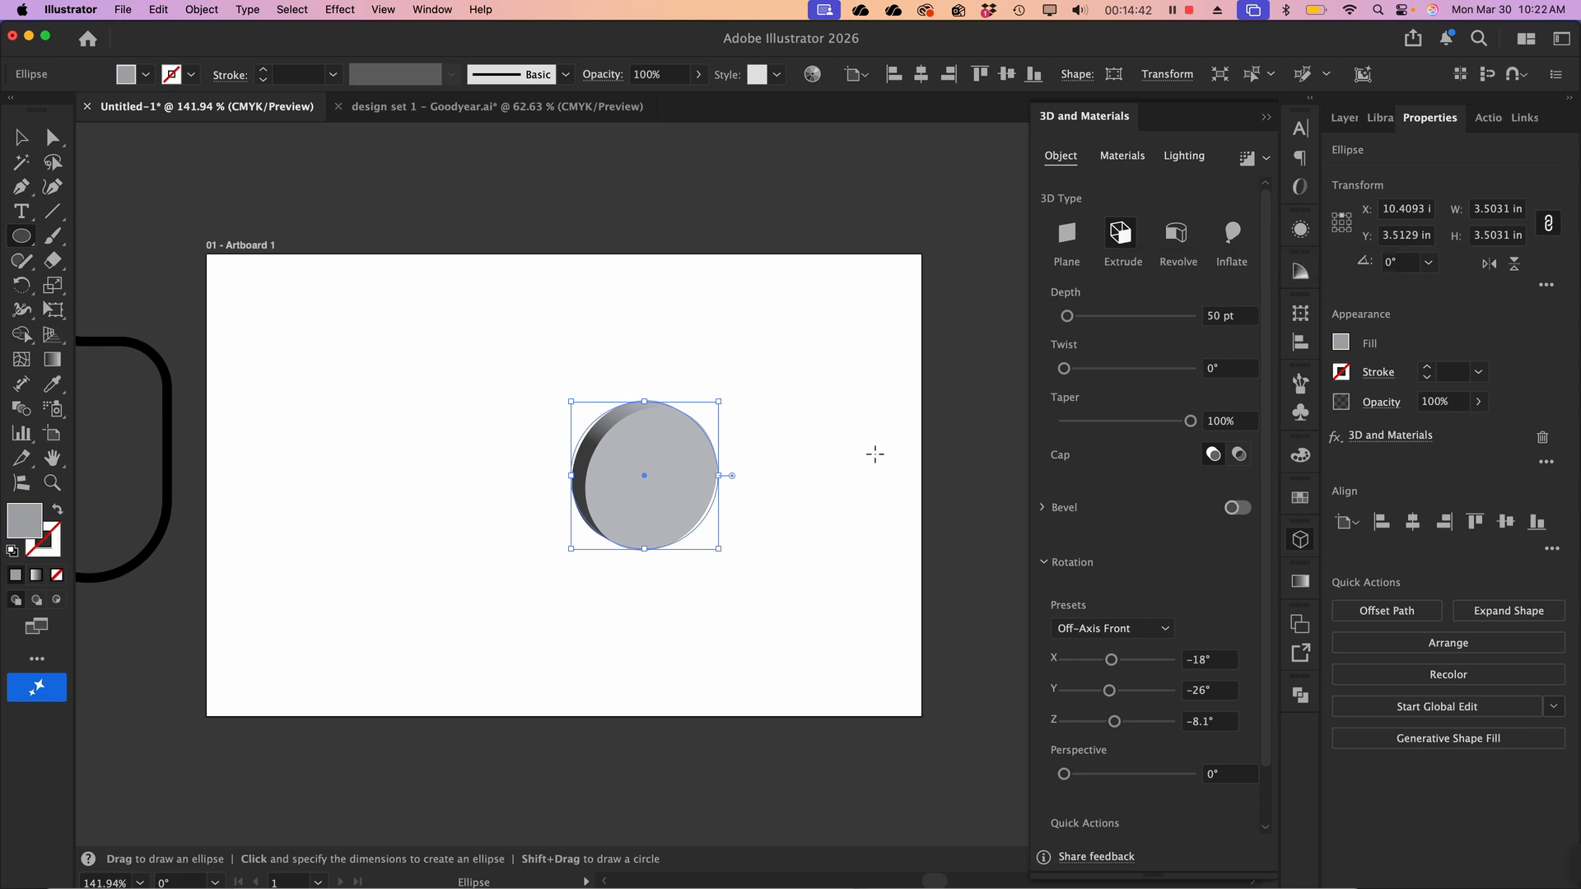
pyautogui.scroll(3, 695, 461)
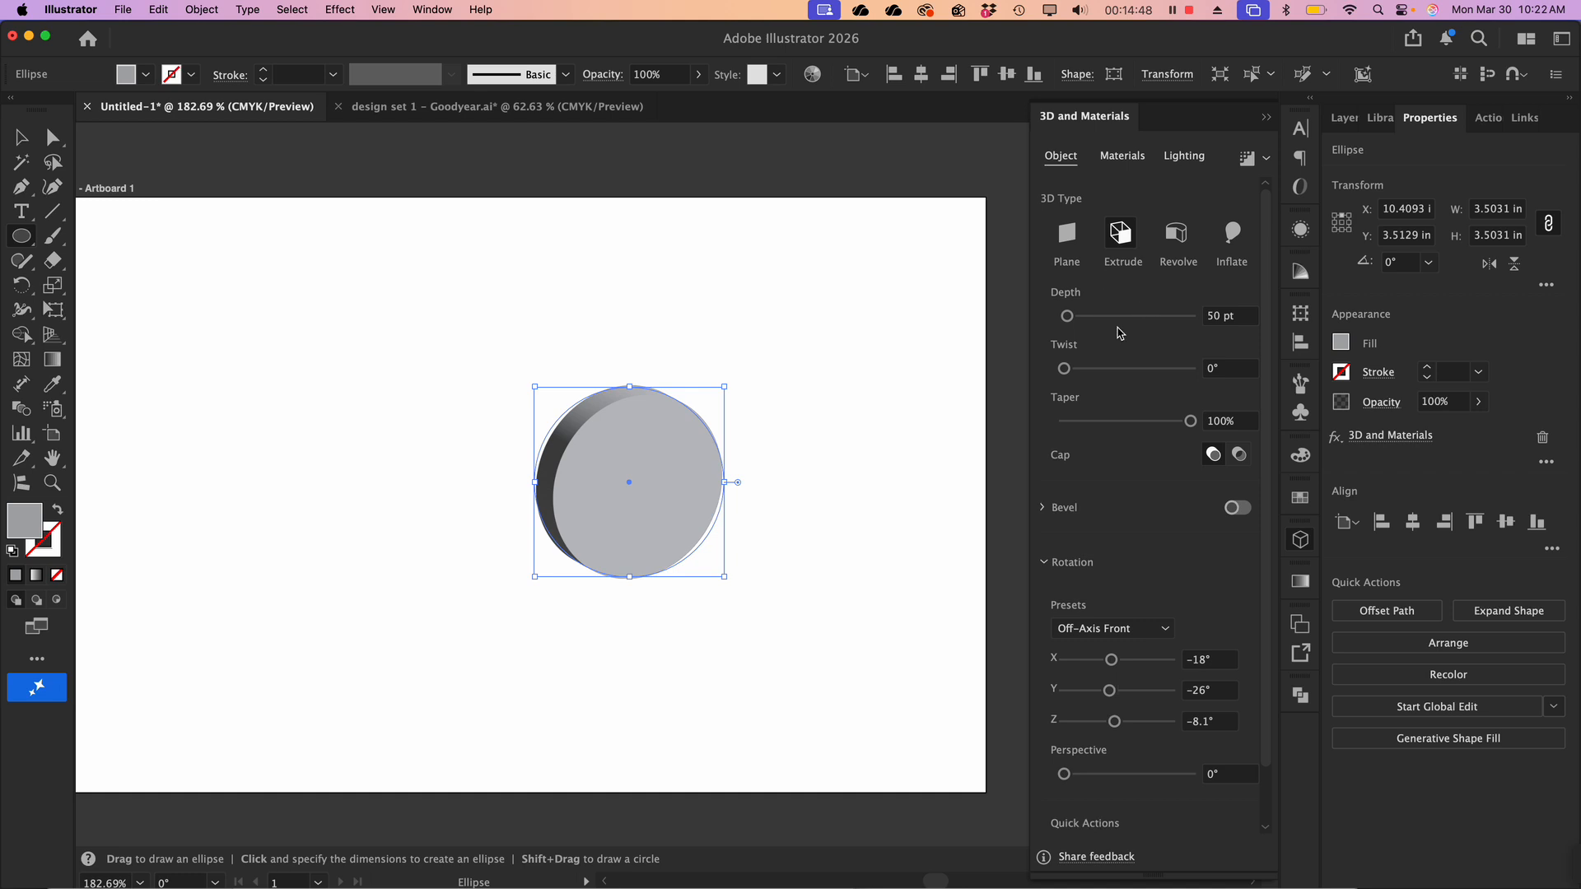
pyautogui.scroll(-2, 1131, 356)
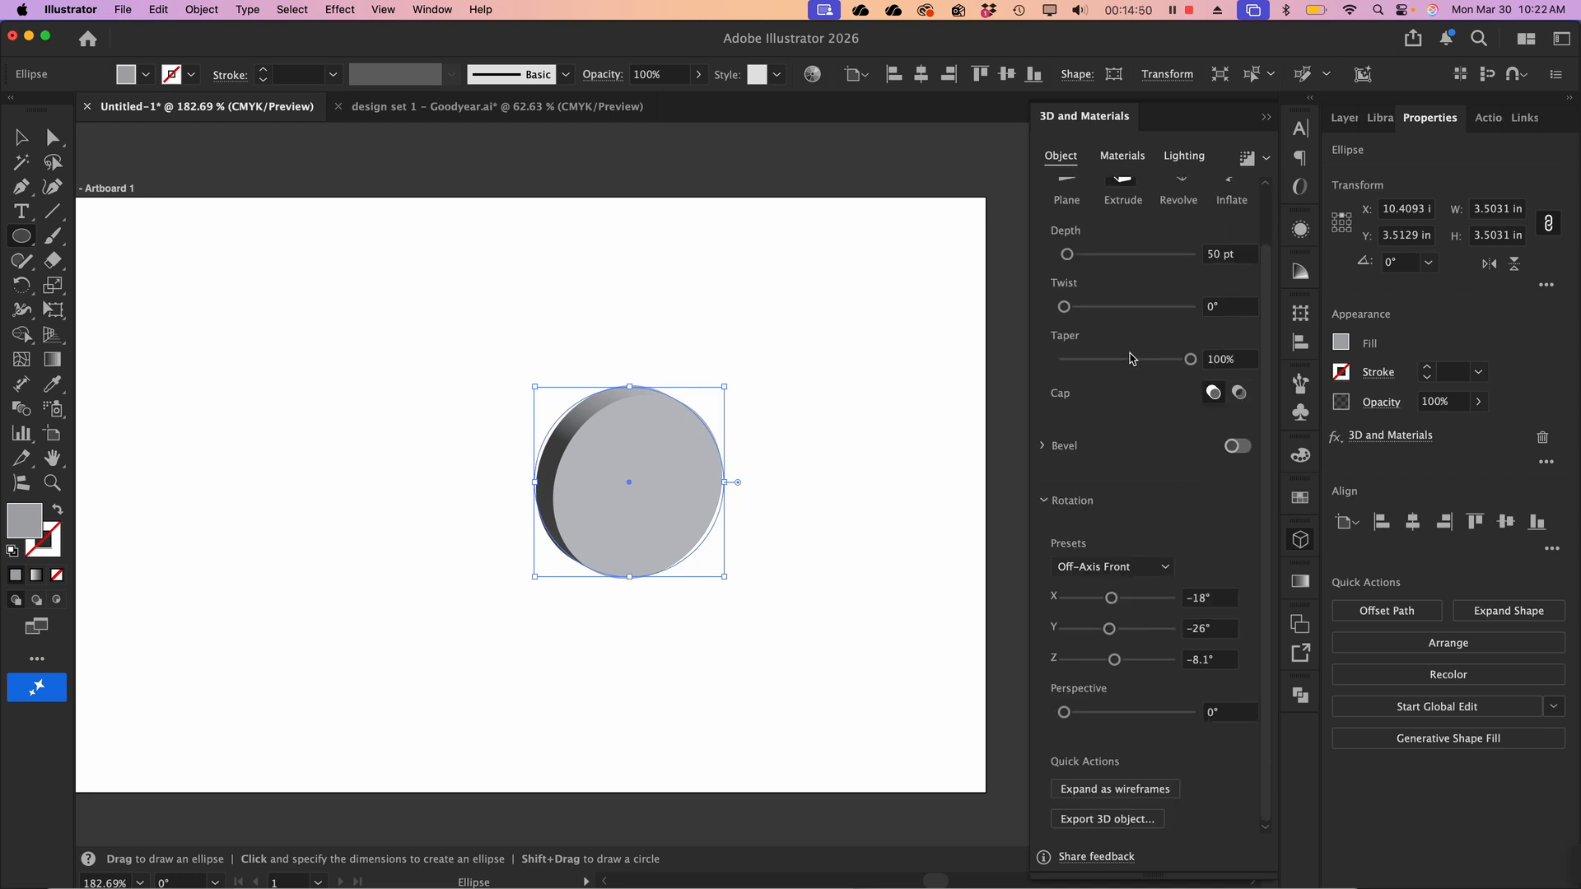
pyautogui.scroll(2, 1131, 359)
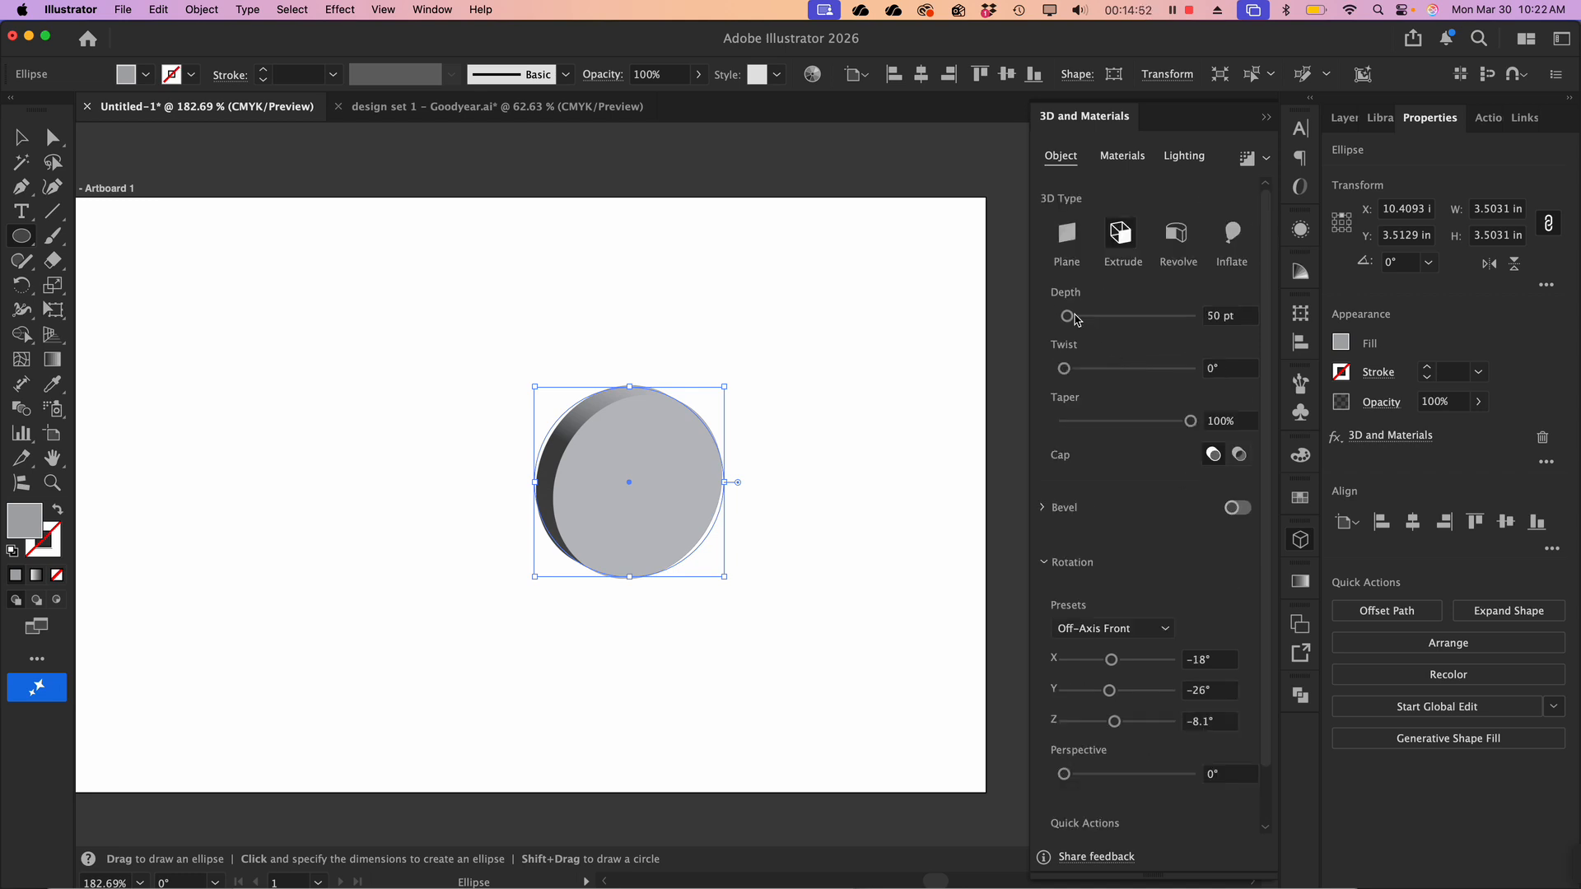
pyautogui.moveTo(1071, 318); pyautogui.dragTo(1078, 320)
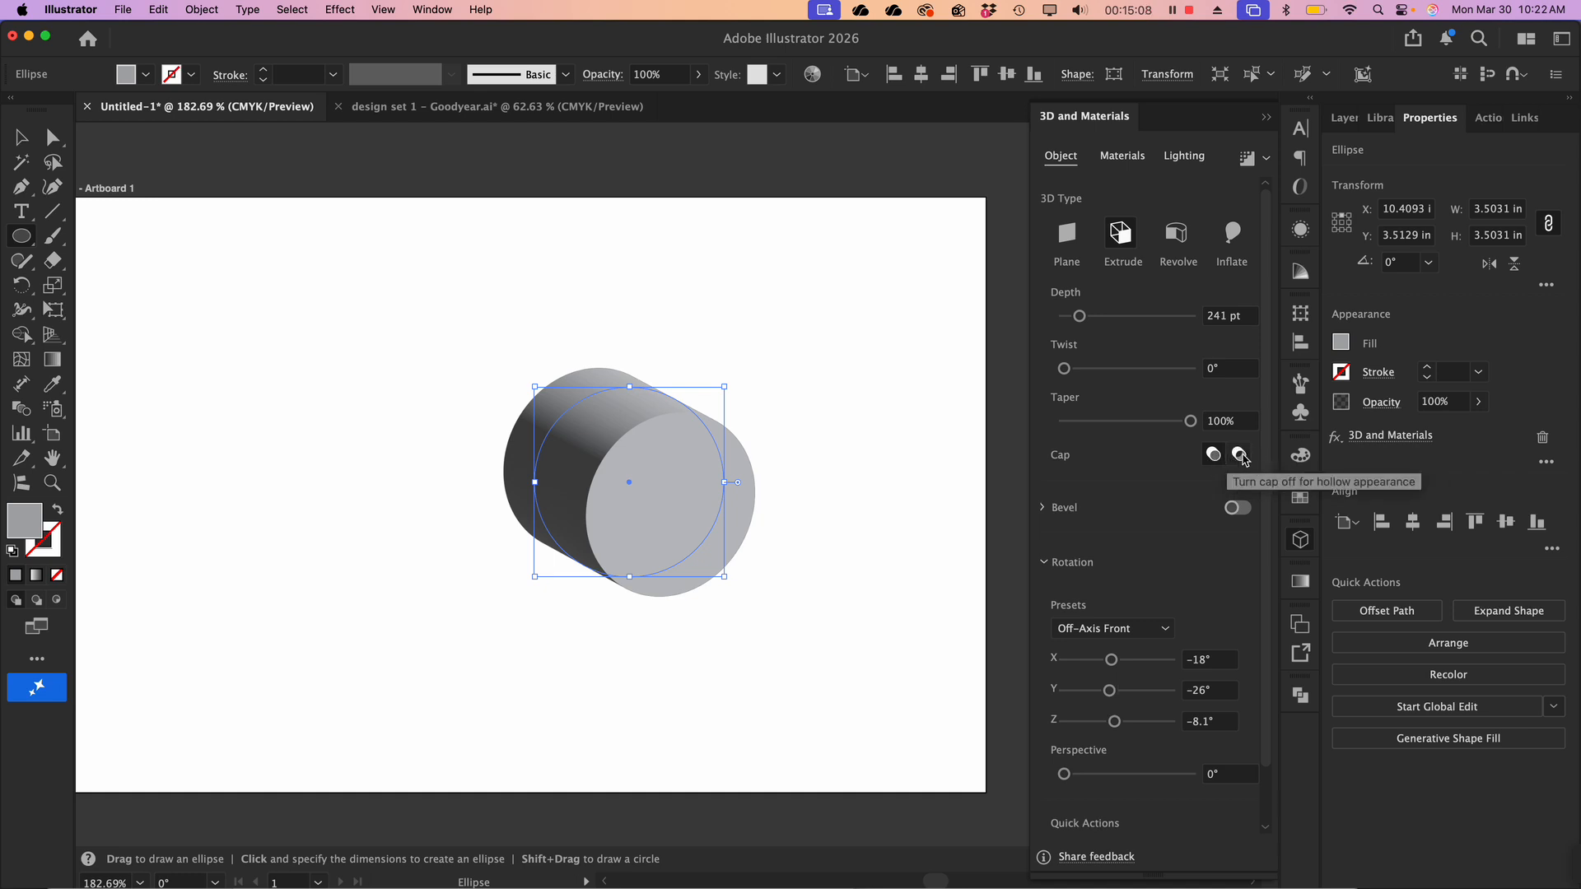
# Compare the hollow and solid cap appearances on the extruded cylinder, ending with the solid cap
pyautogui.click(1241, 458)
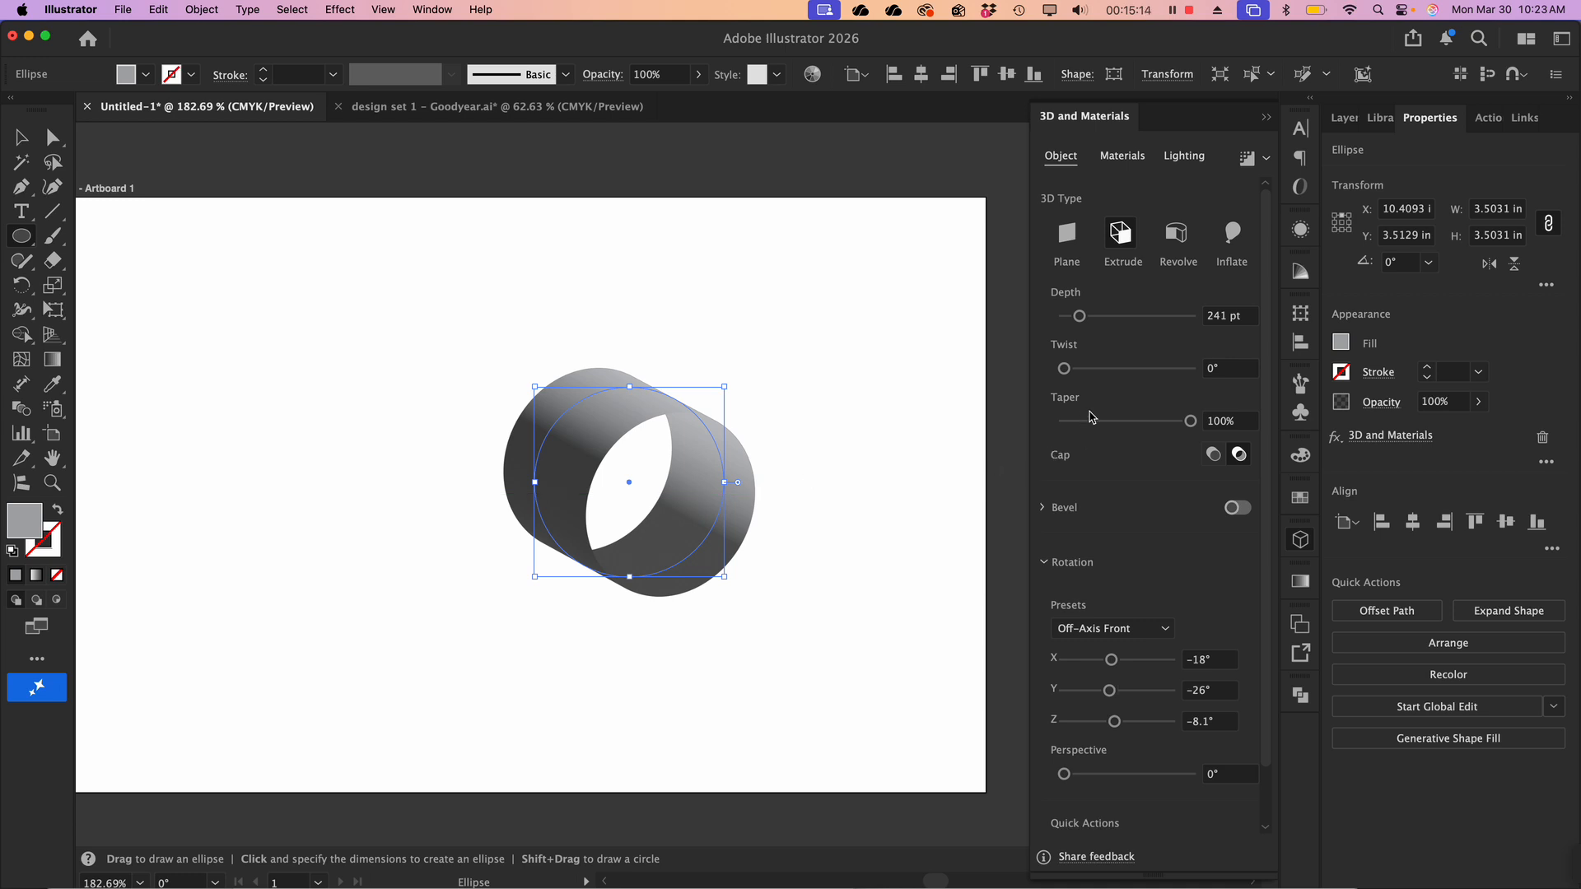
pyautogui.click(1214, 458)
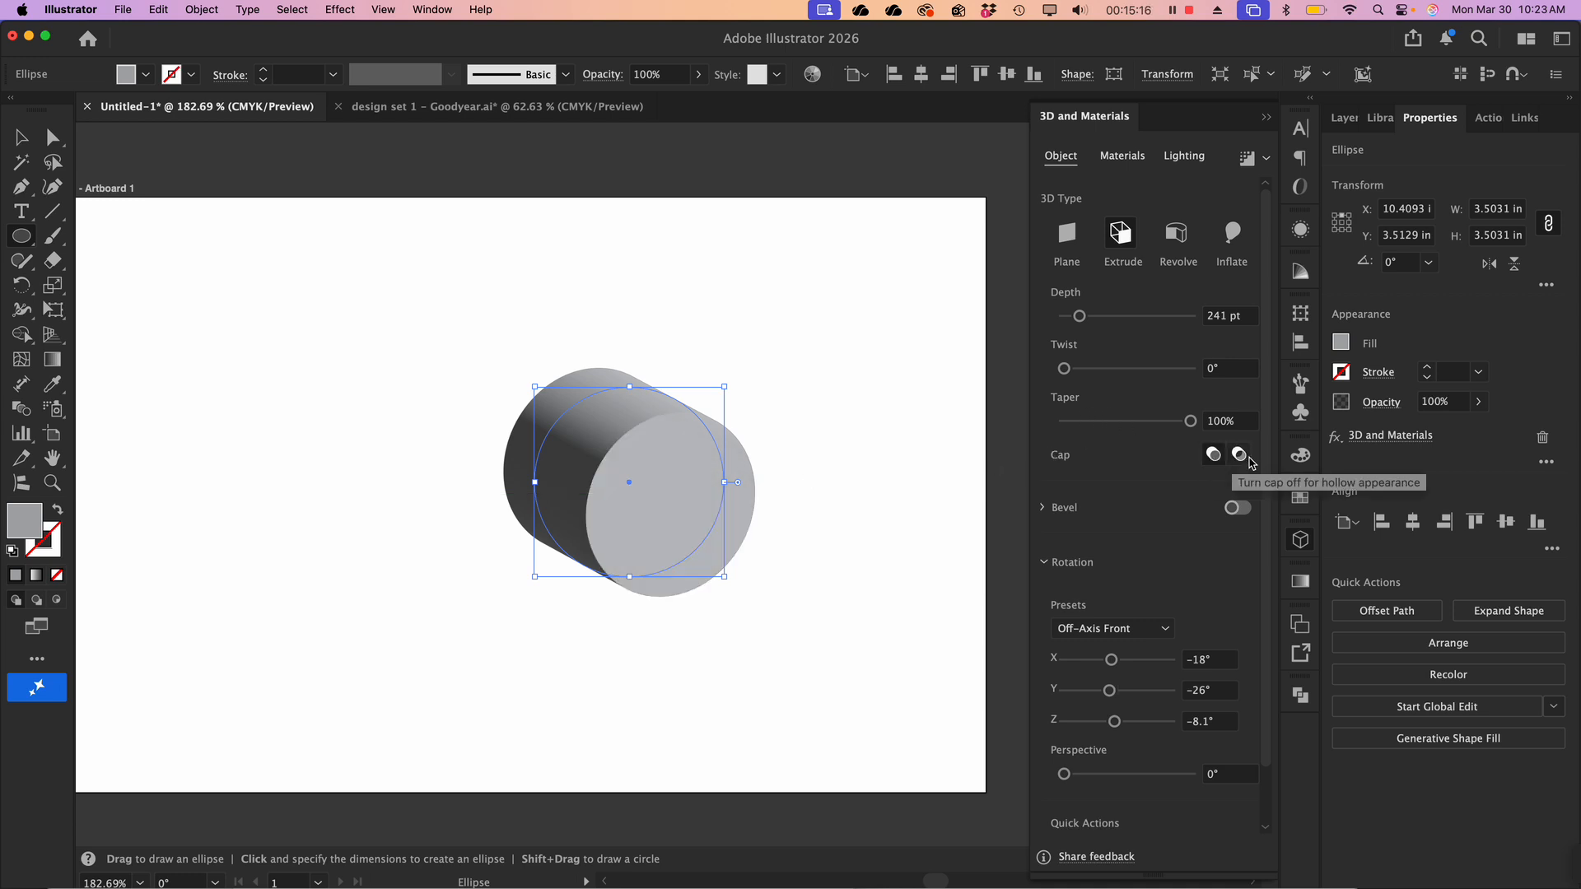
pyautogui.click(1240, 455)
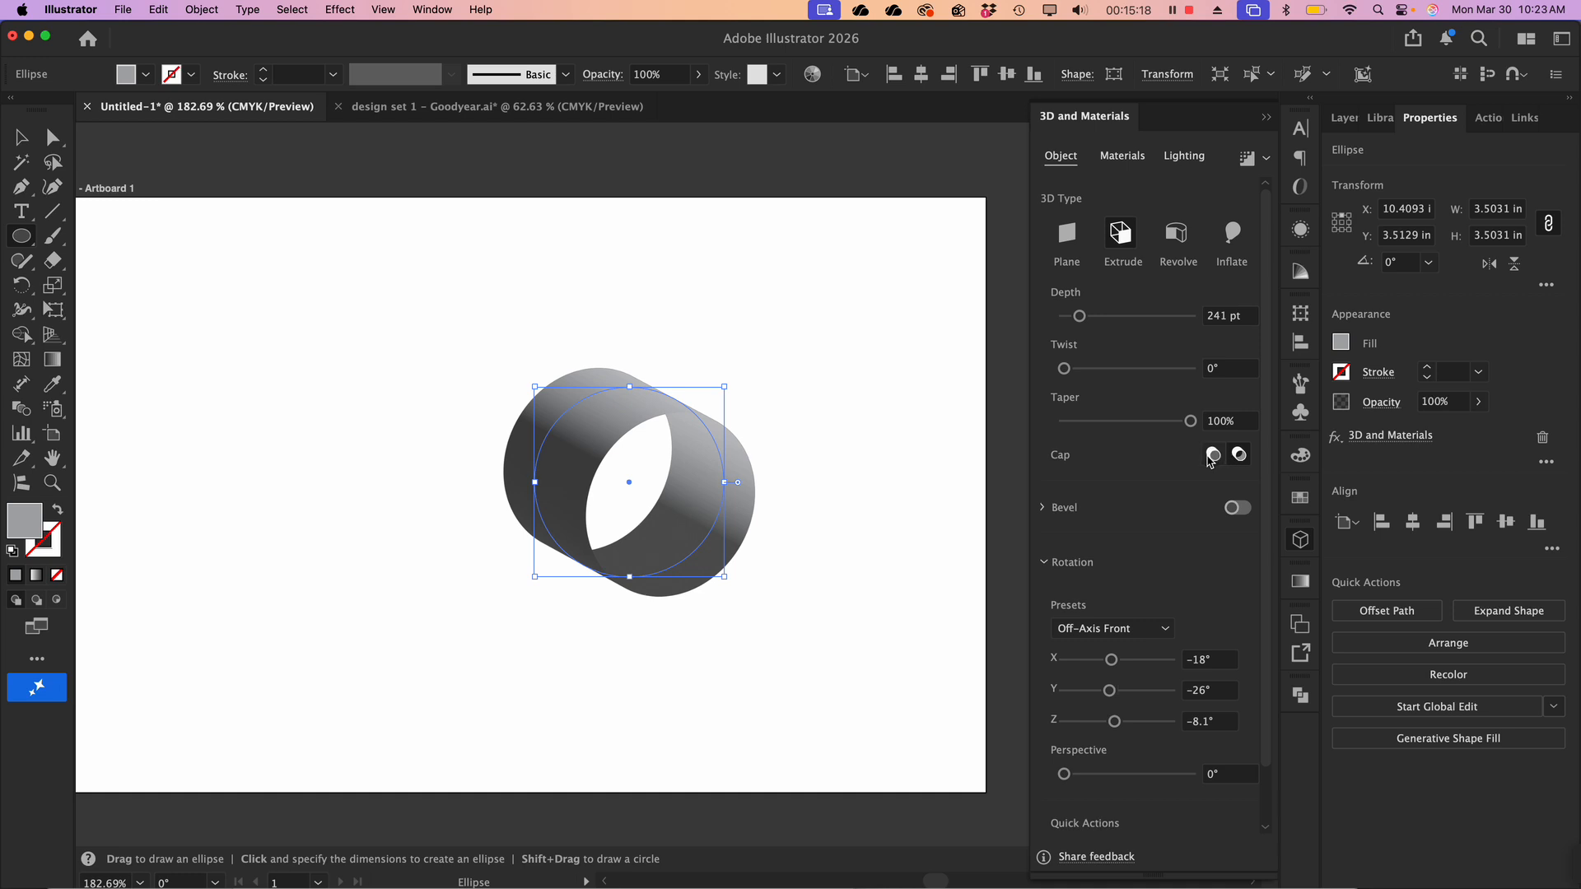
pyautogui.click(1214, 458)
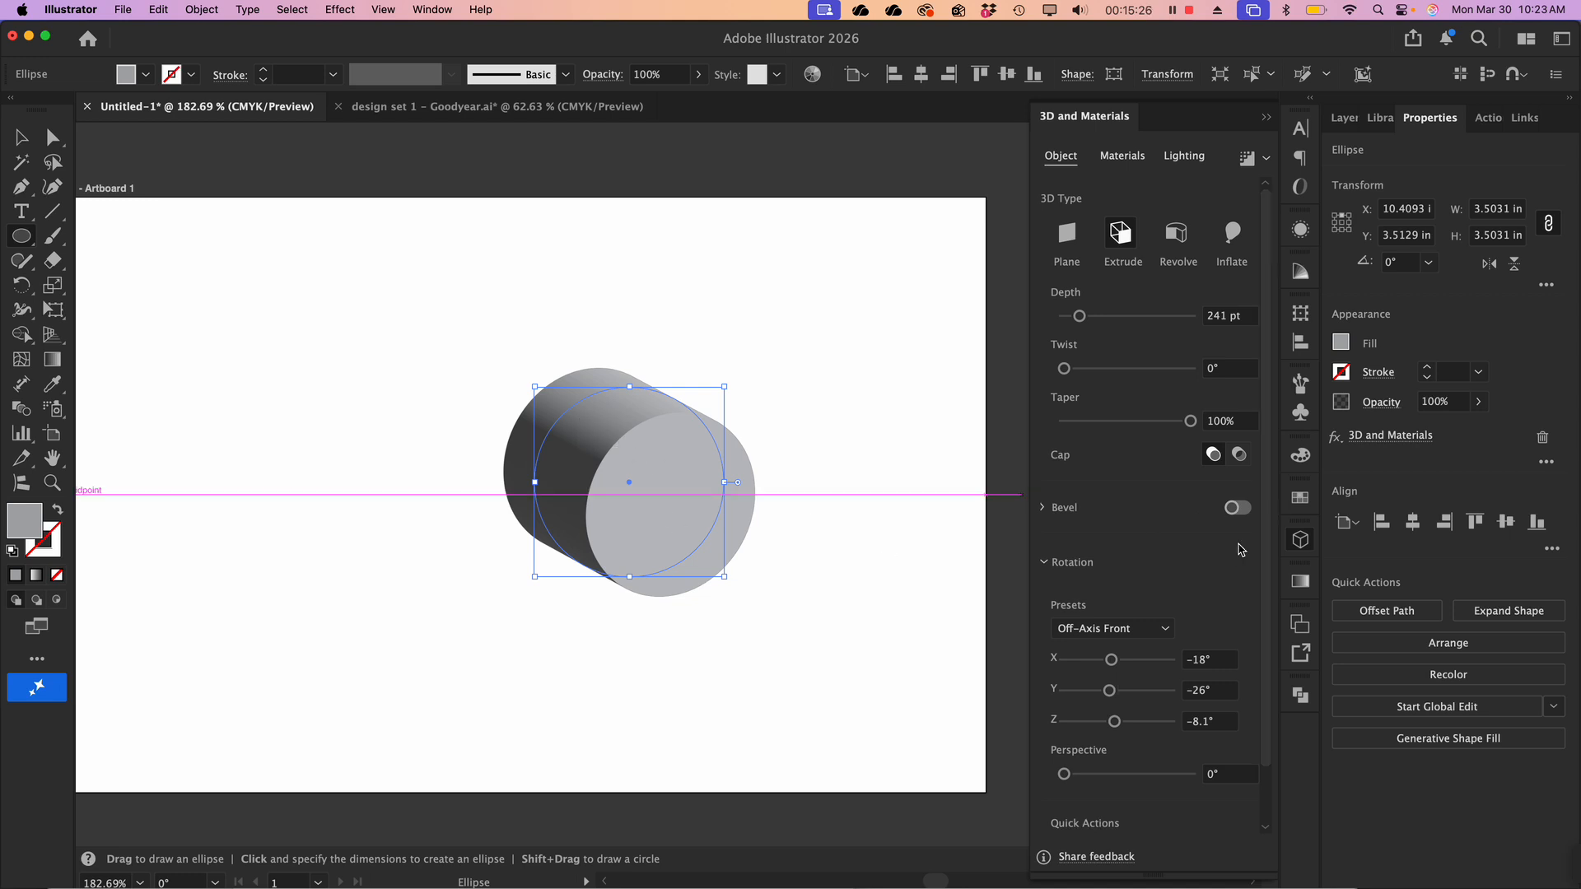
# Add a Round bevel to the cylinder with 17% width, 71% height and a repeat of 1
pyautogui.click(1236, 508)
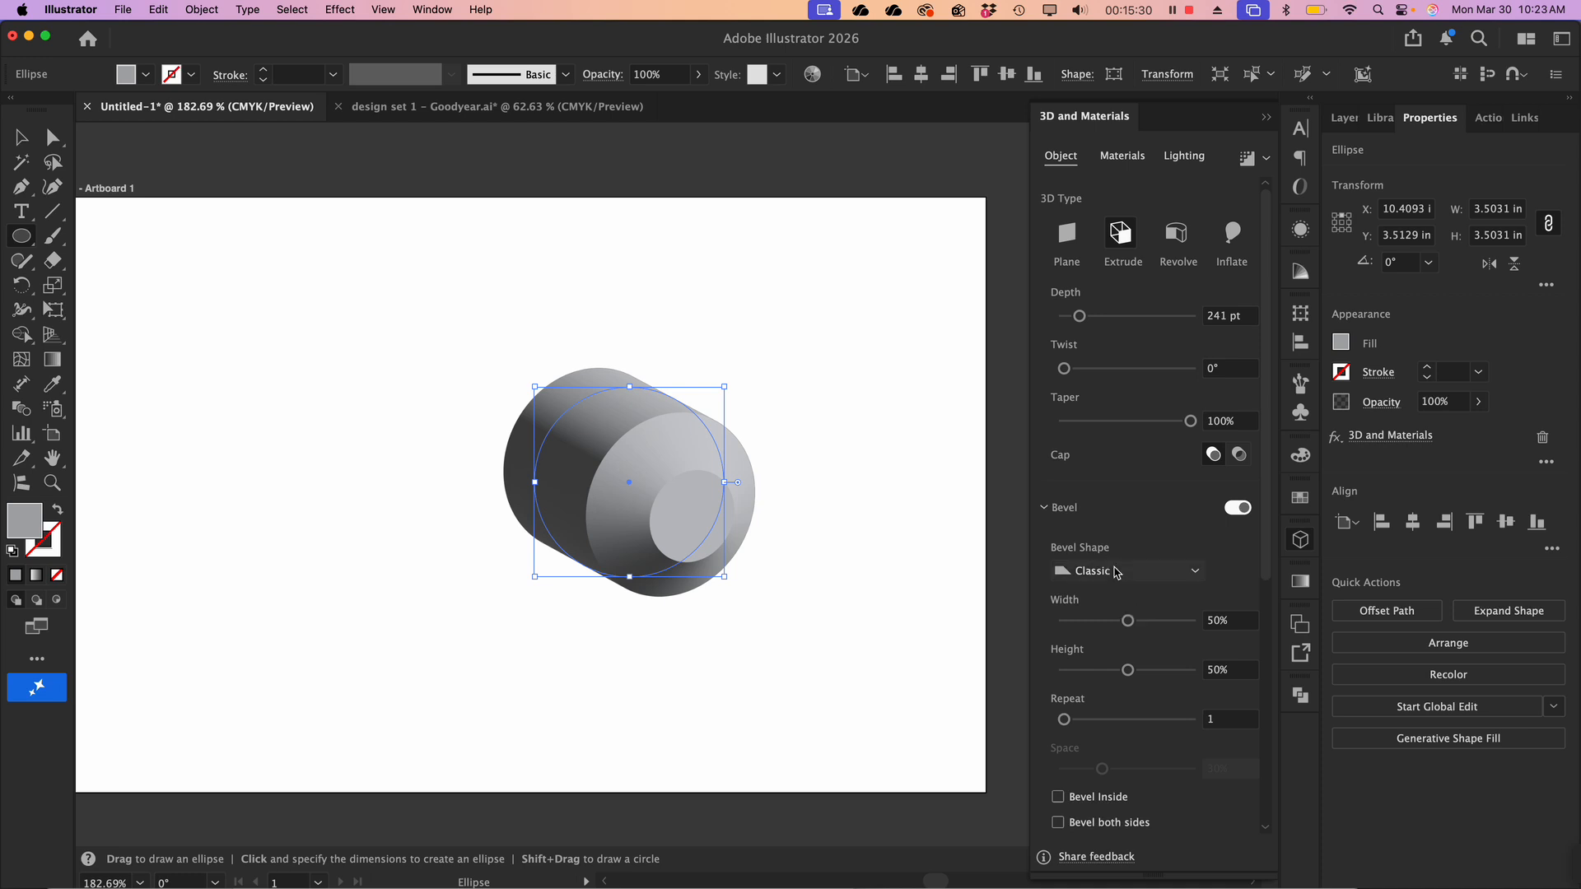
pyautogui.click(1108, 577)
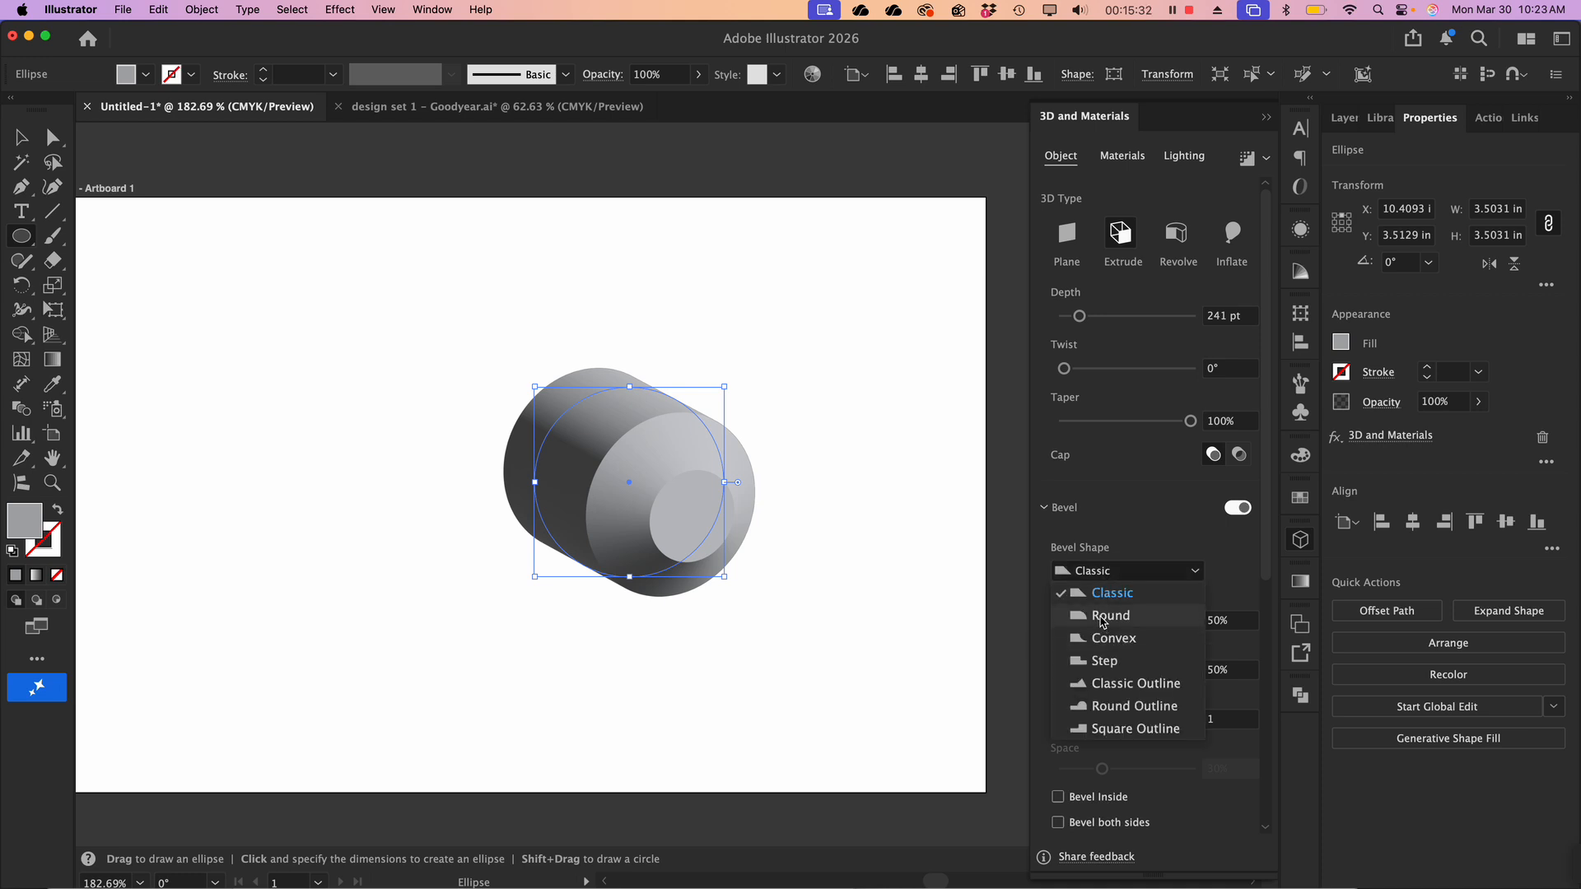
pyautogui.click(1103, 617)
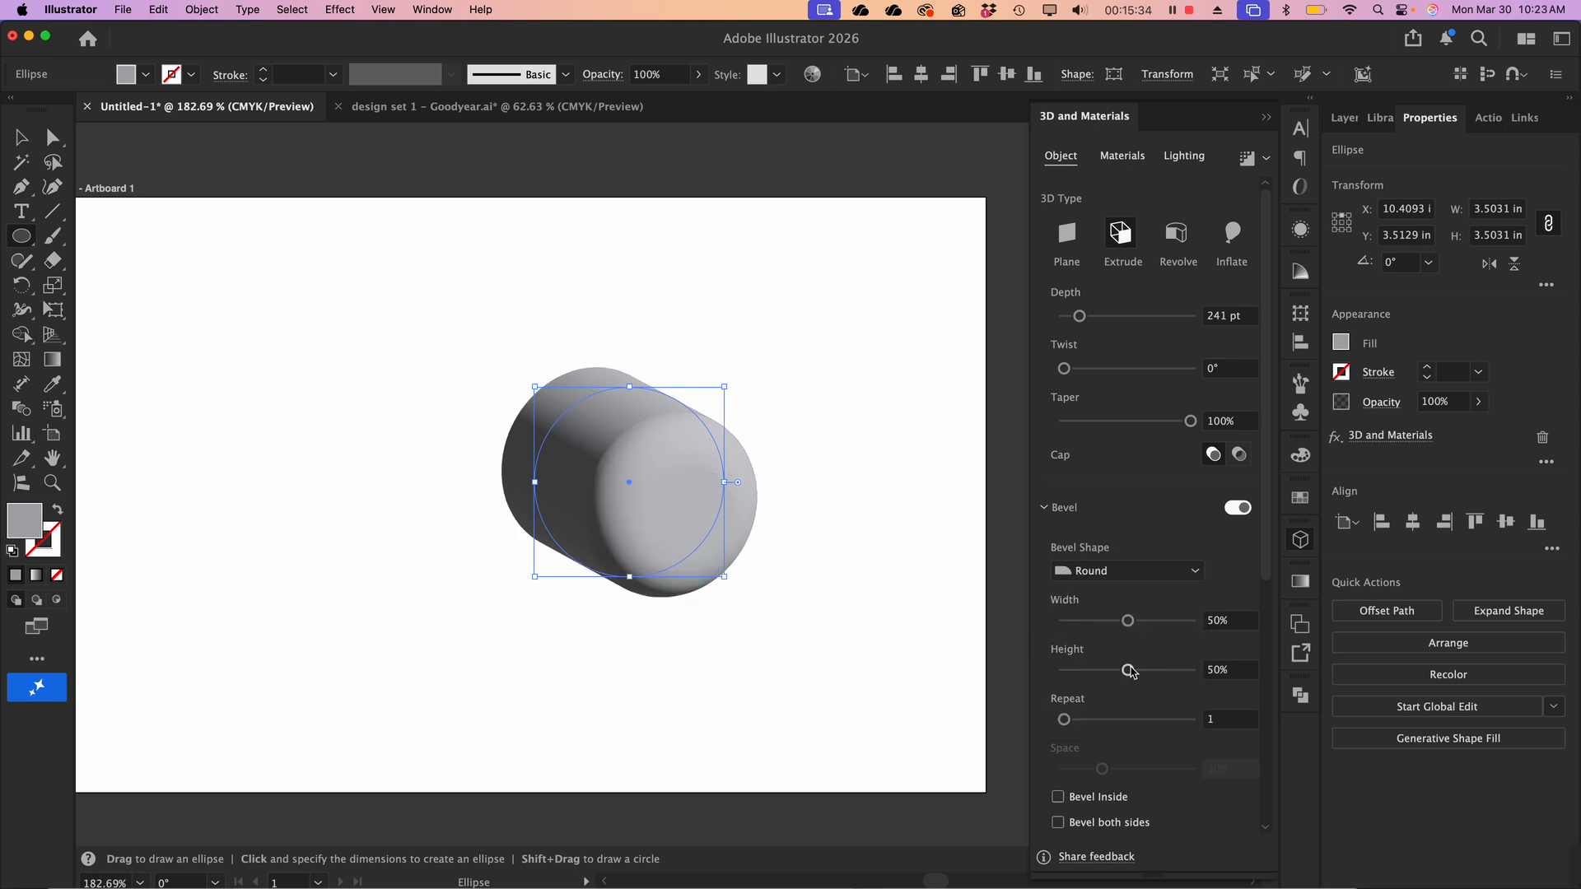
pyautogui.moveTo(1130, 628); pyautogui.dragTo(1153, 670)
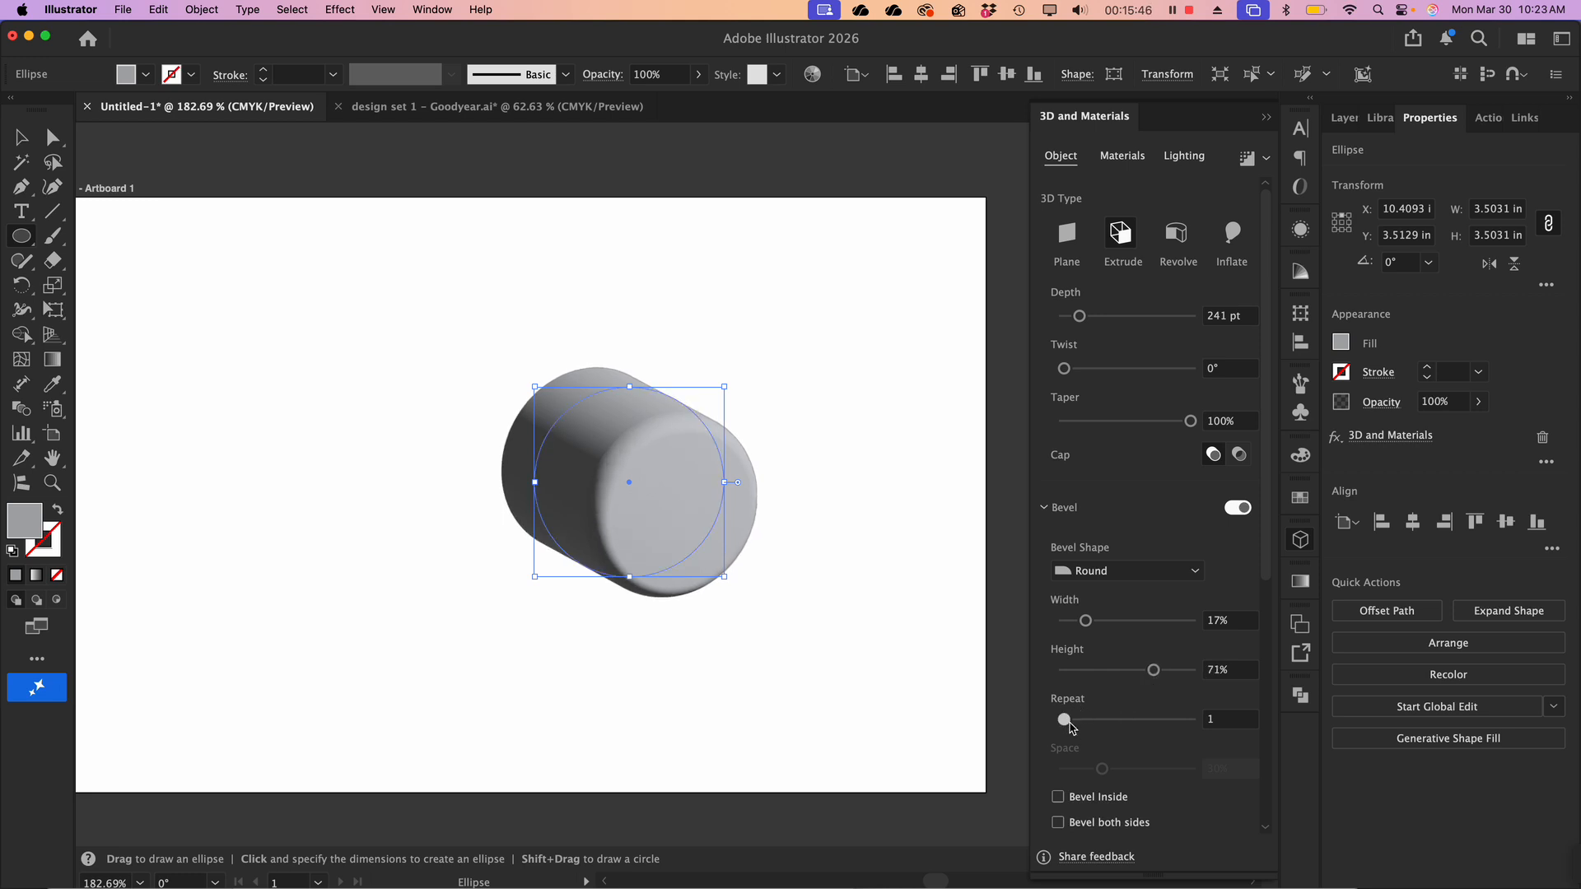
pyautogui.moveTo(1071, 724)
pyautogui.mouseDown()
pyautogui.moveTo(1110, 735)
pyautogui.moveTo(1064, 731)
pyautogui.mouseUp()
# Set the cylinder's 3D perspective to 65°
pyautogui.scroll(-5, 1038, 624)
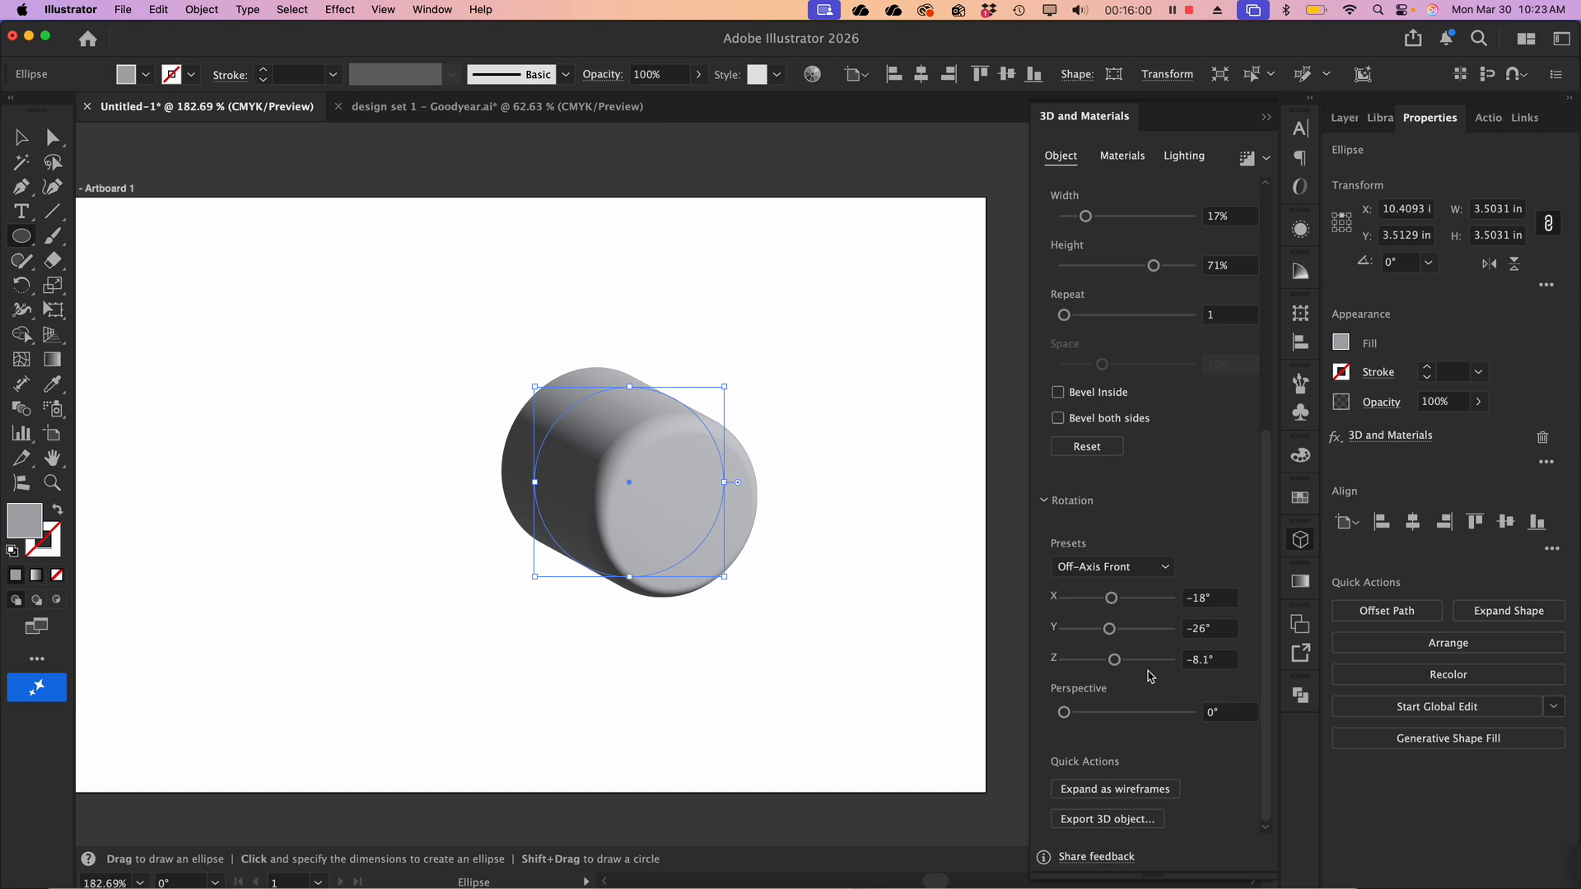
pyautogui.moveTo(1064, 713); pyautogui.dragTo(1120, 722)
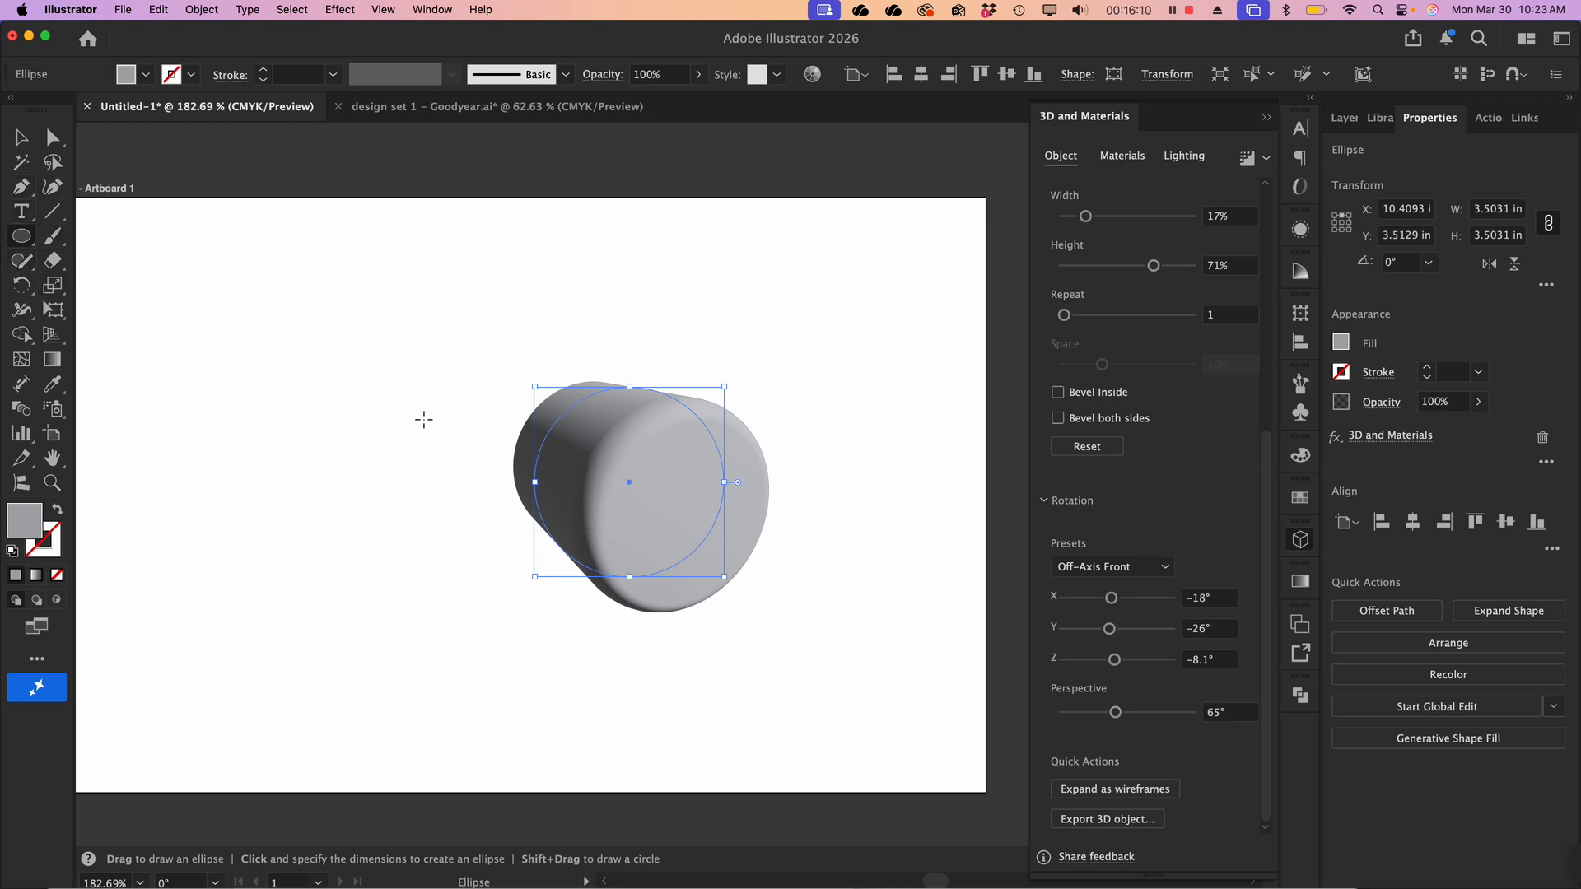
pyautogui.click(641, 527)
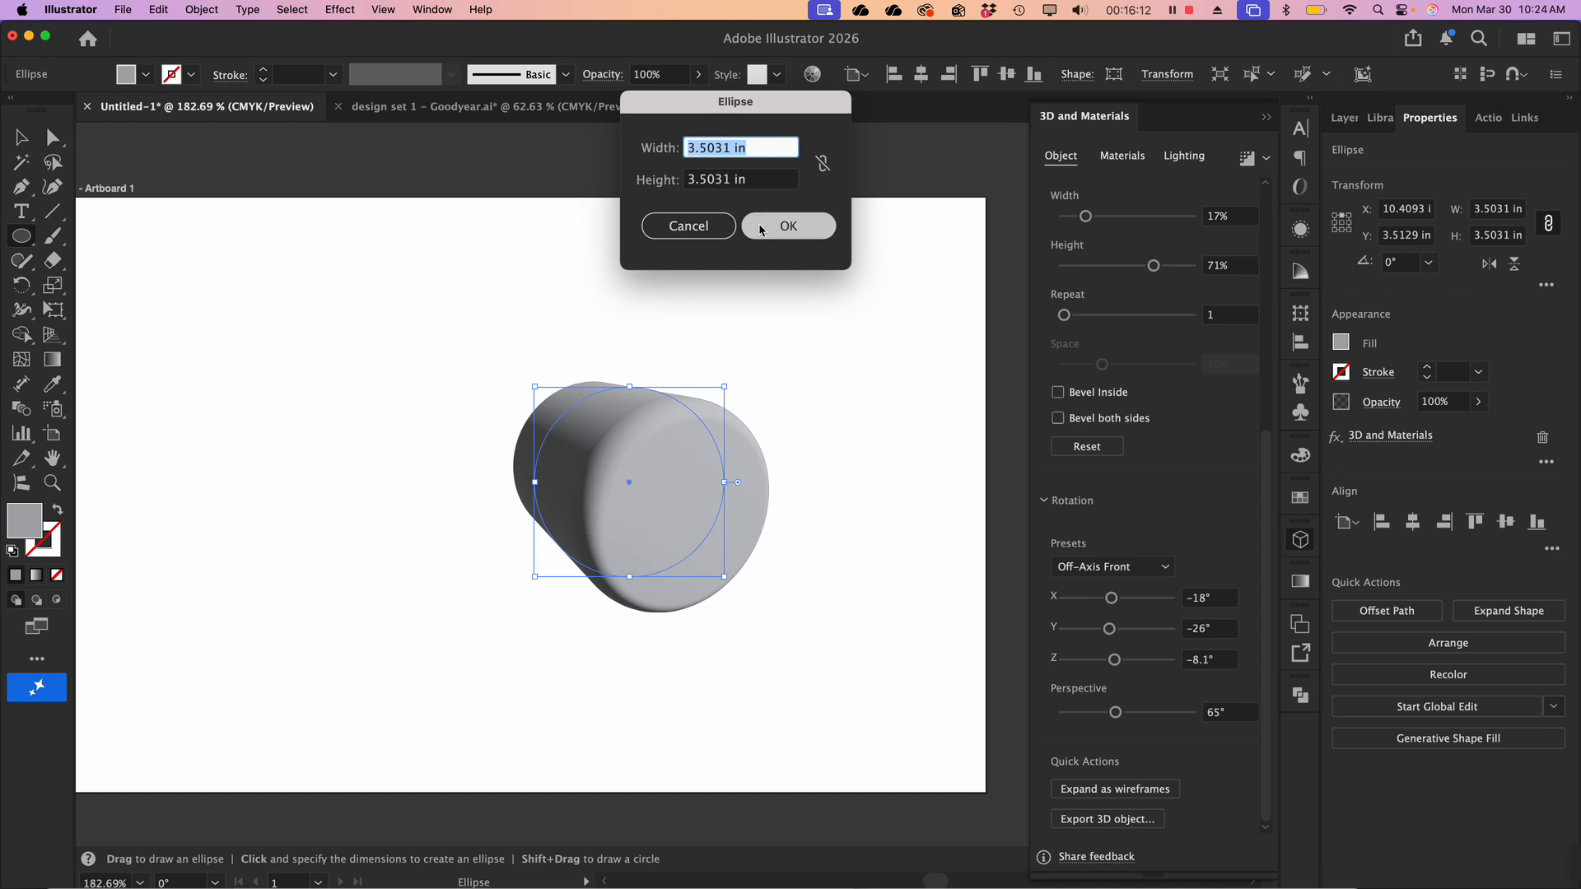
pyautogui.click(689, 225)
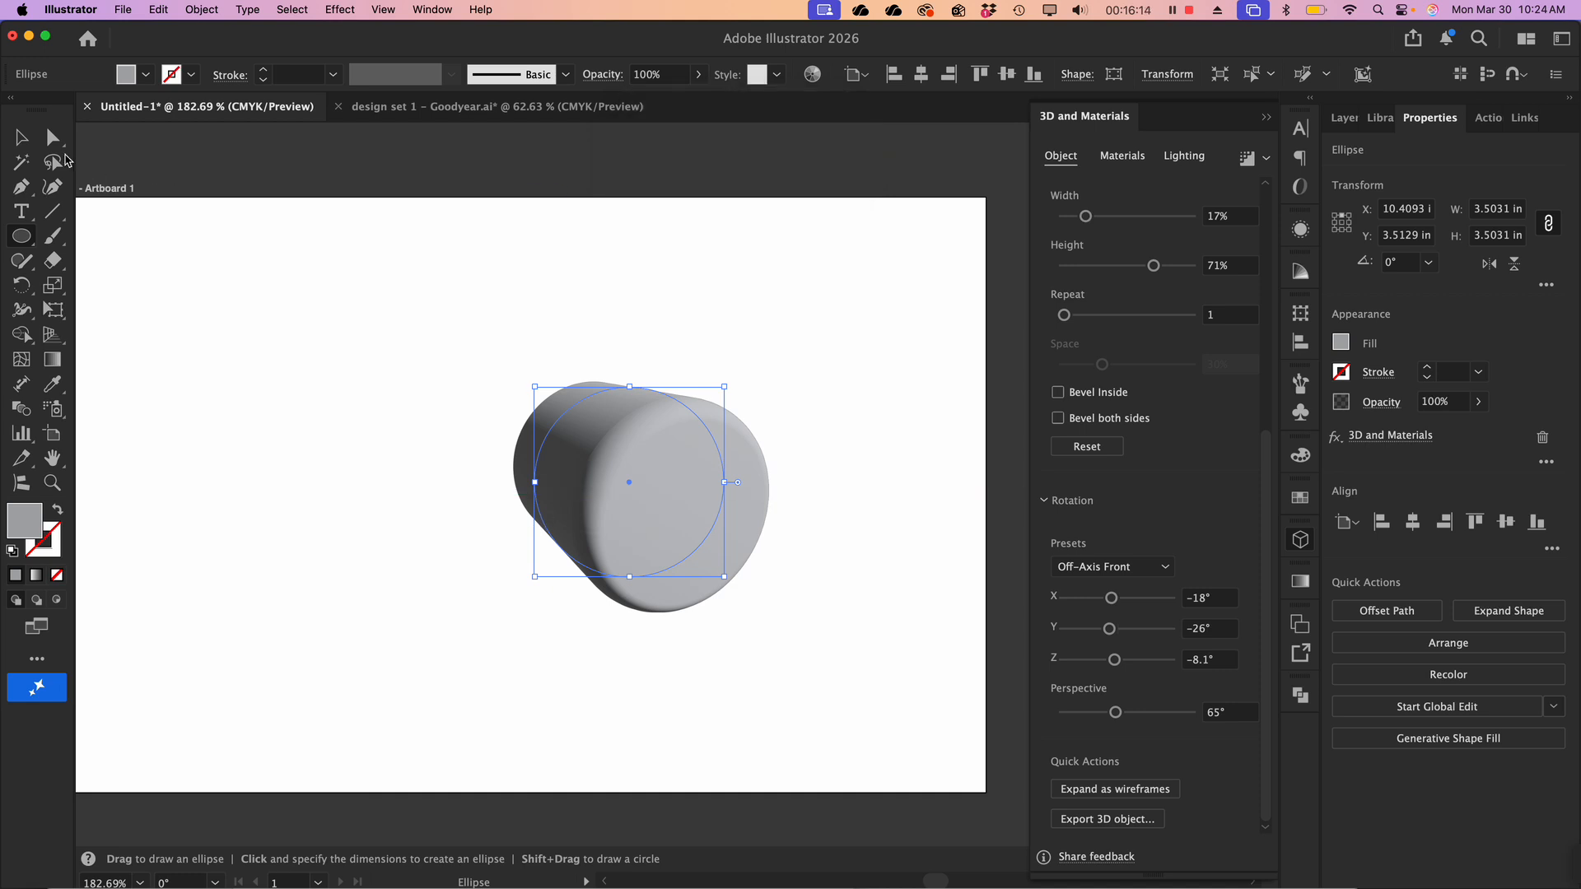
# Rotate the cylinder freely to about X 37°, Y 51°, Z 3° and move it to the artboard's upper-left corner
pyautogui.click(21, 138)
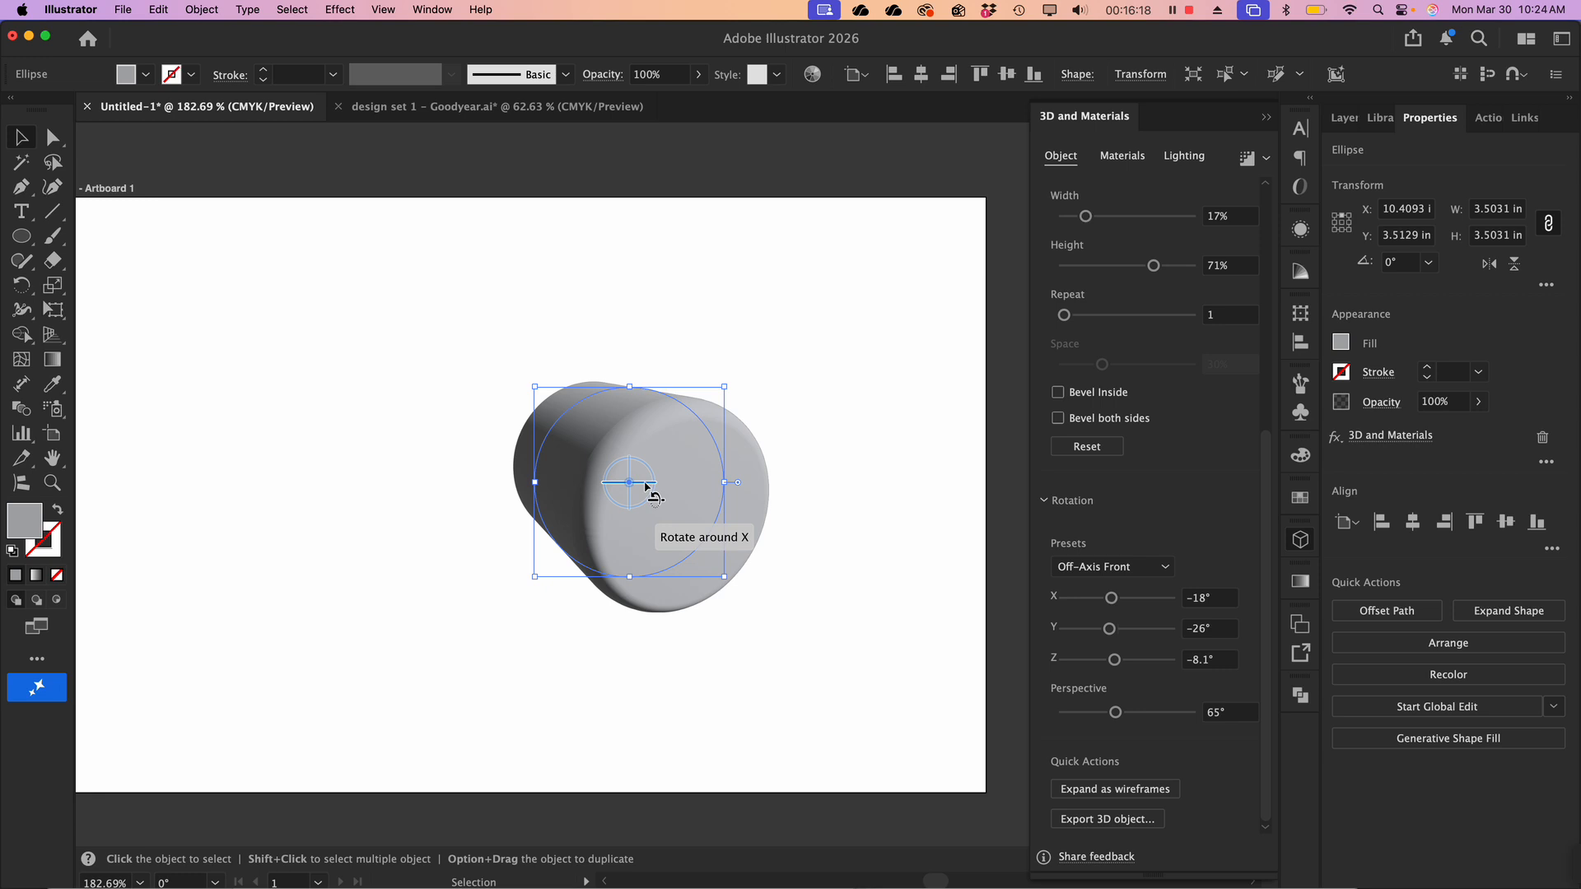
pyautogui.moveTo(646, 487); pyautogui.dragTo(469, 519)
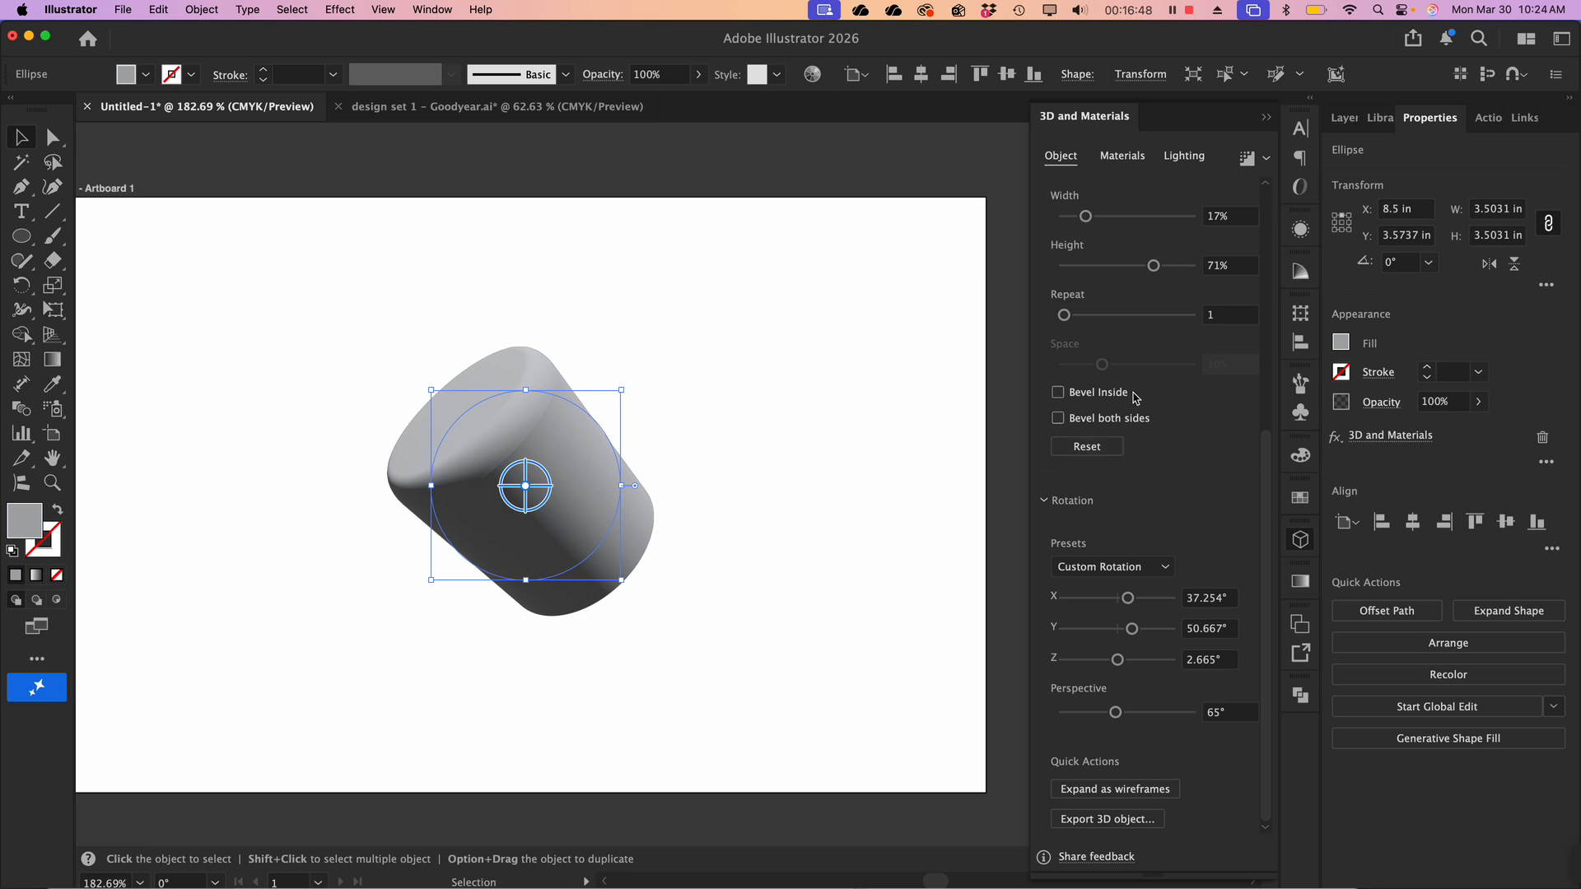
pyautogui.scroll(1, 751, 556)
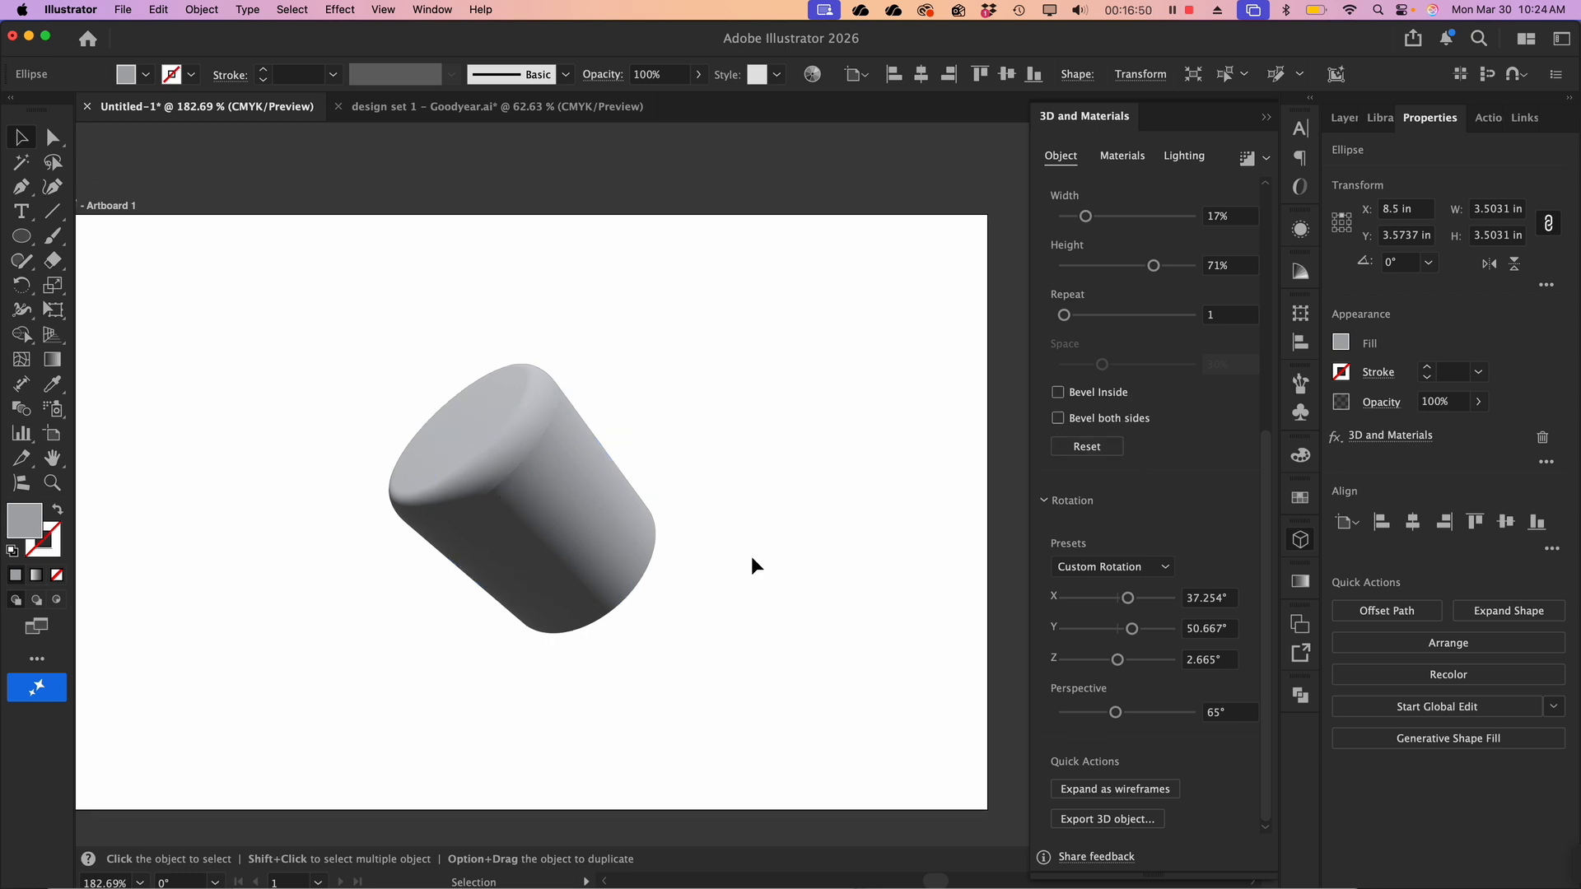
pyautogui.scroll(-1, 751, 556)
pyautogui.hscroll(-1, 751, 556)
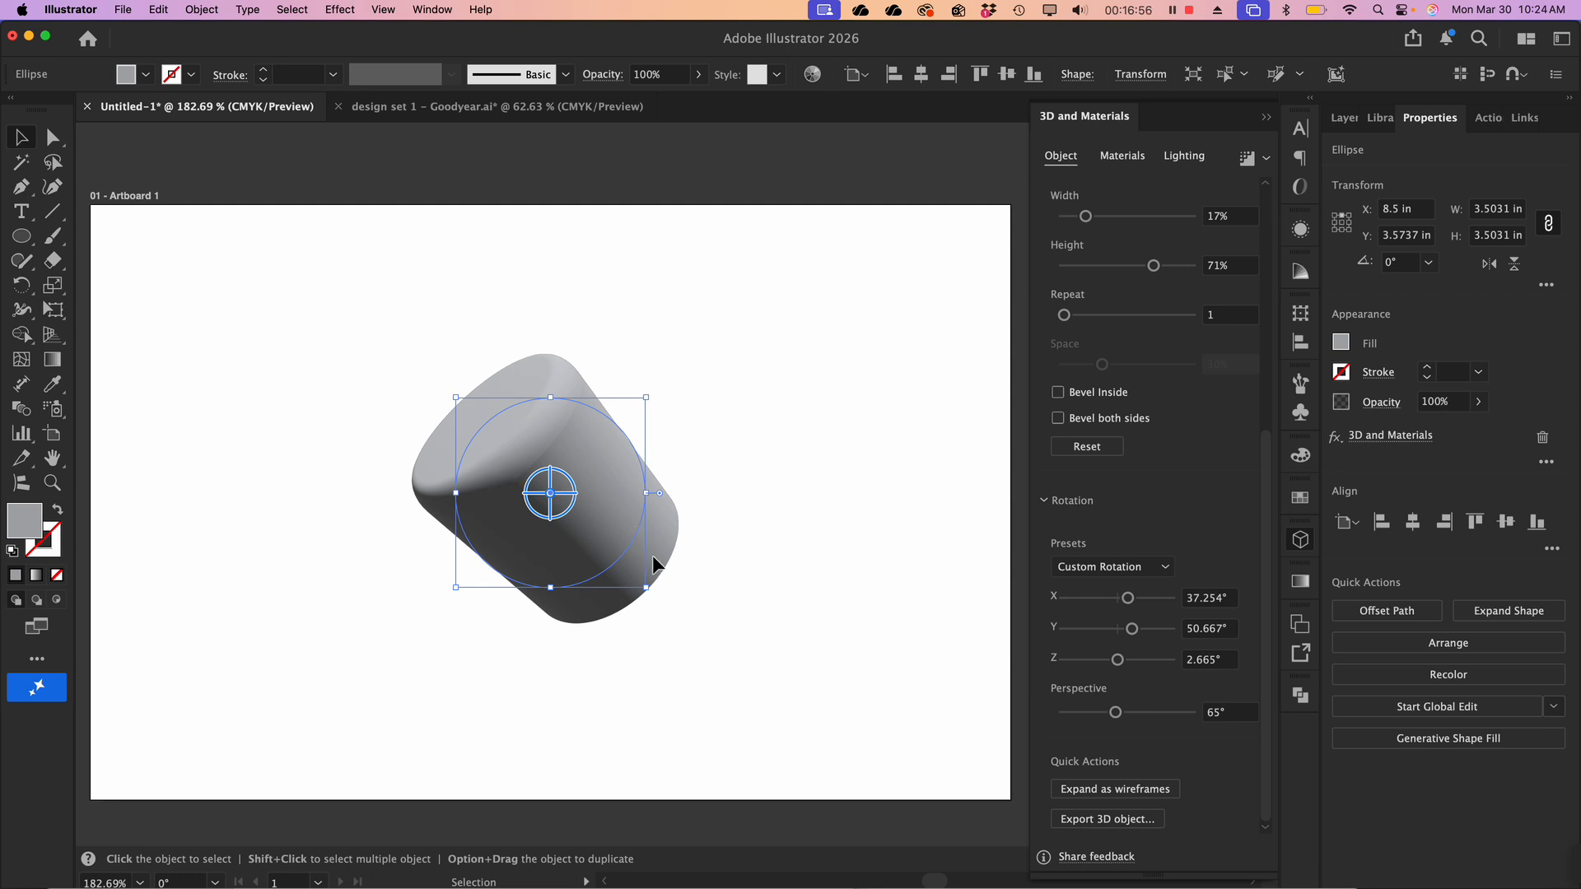
pyautogui.moveTo(652, 555); pyautogui.dragTo(350, 407)
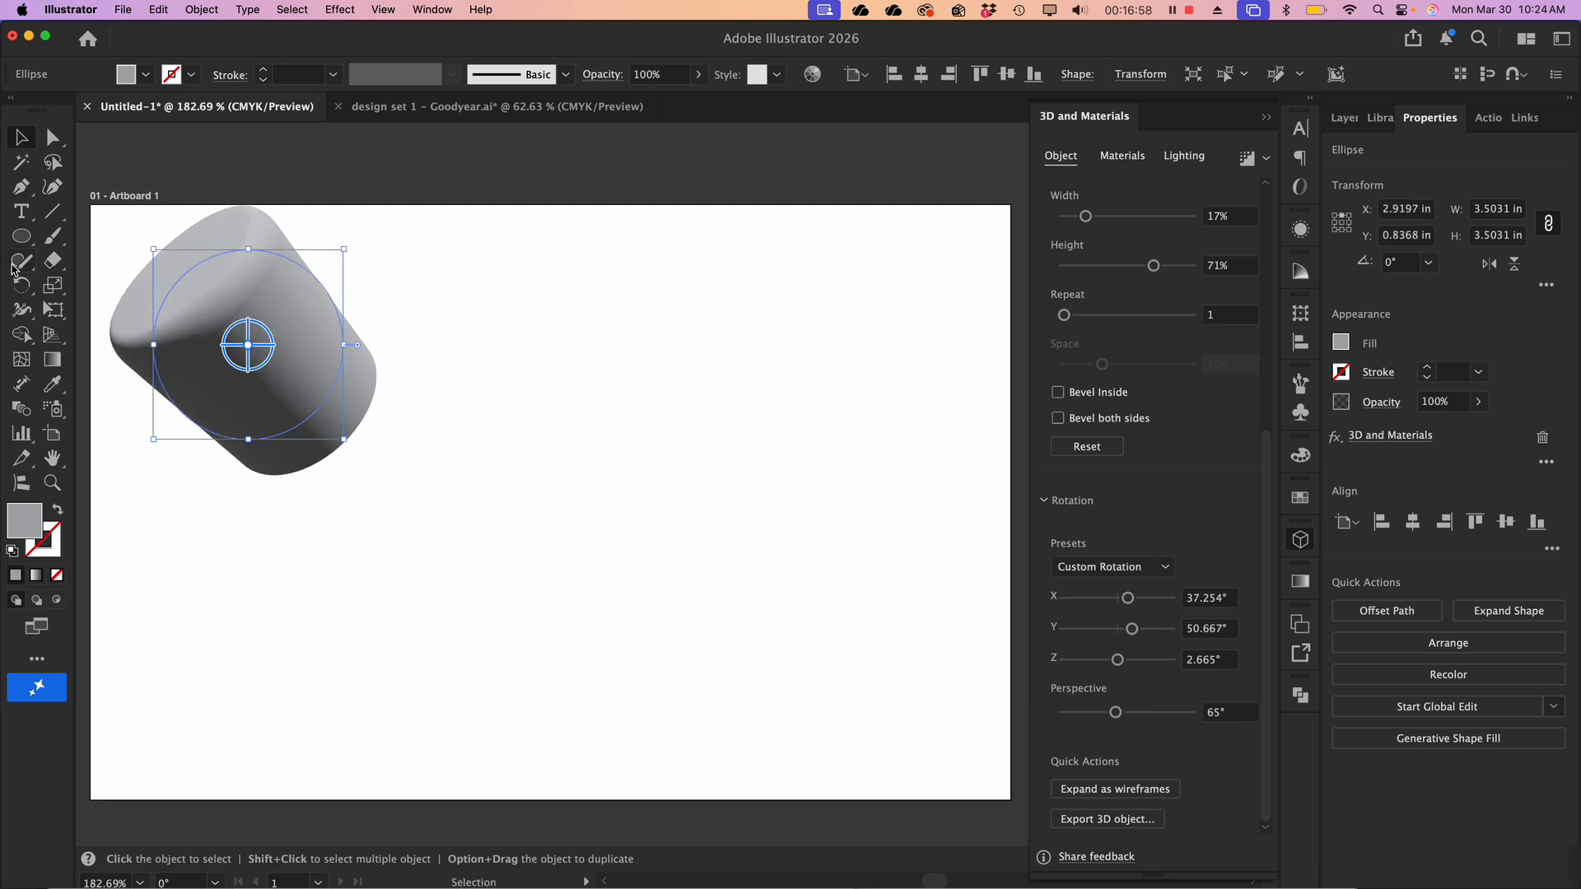
pyautogui.click(21, 236)
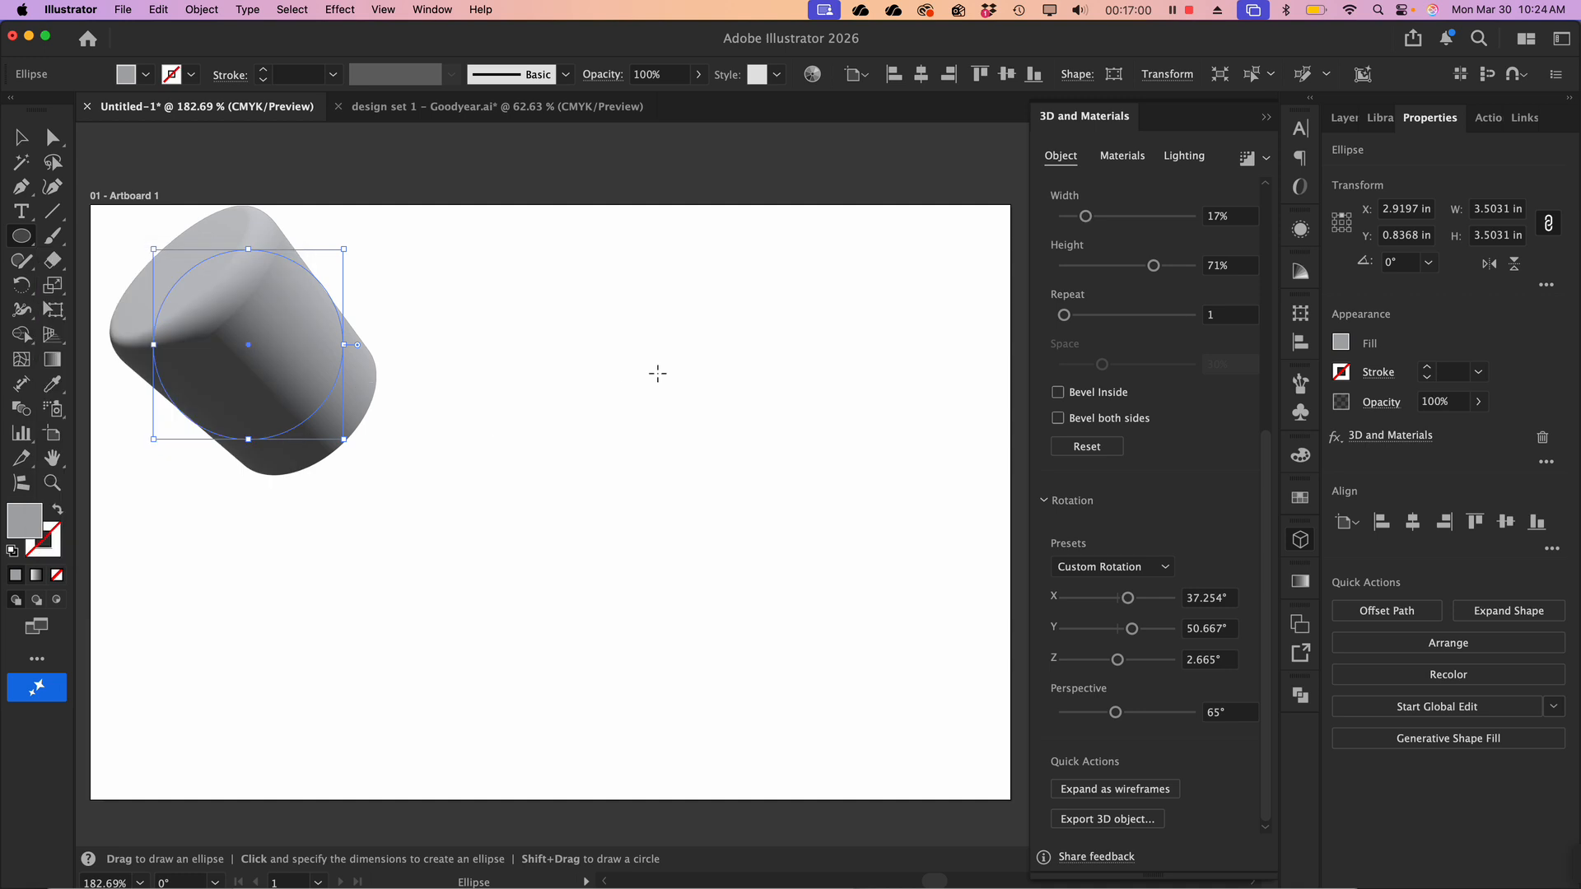
pyautogui.click(671, 440)
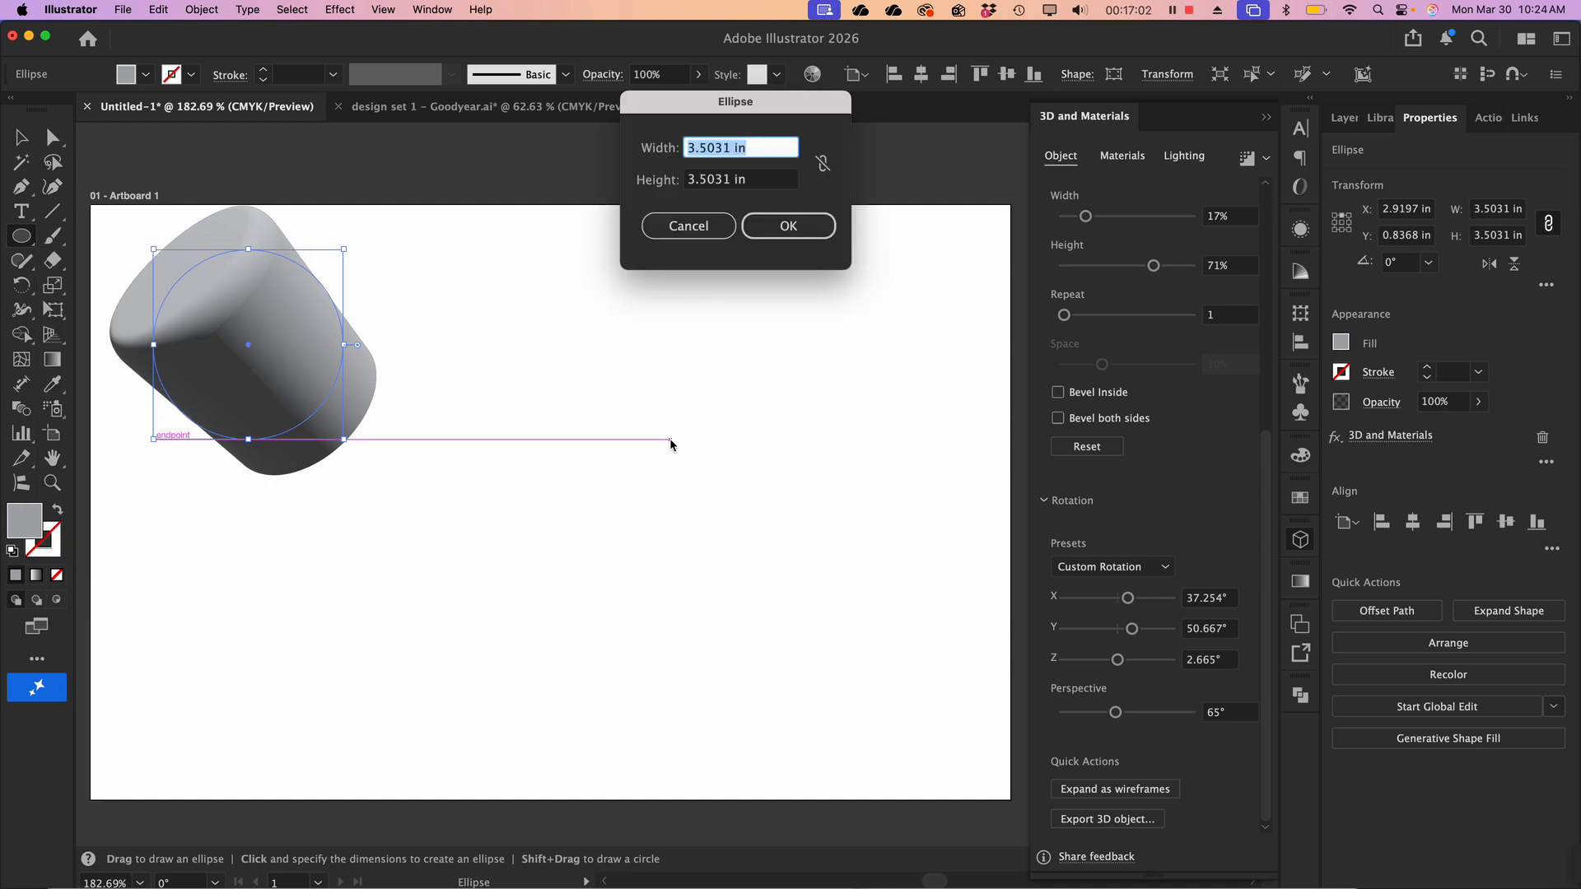
pyautogui.click(724, 232)
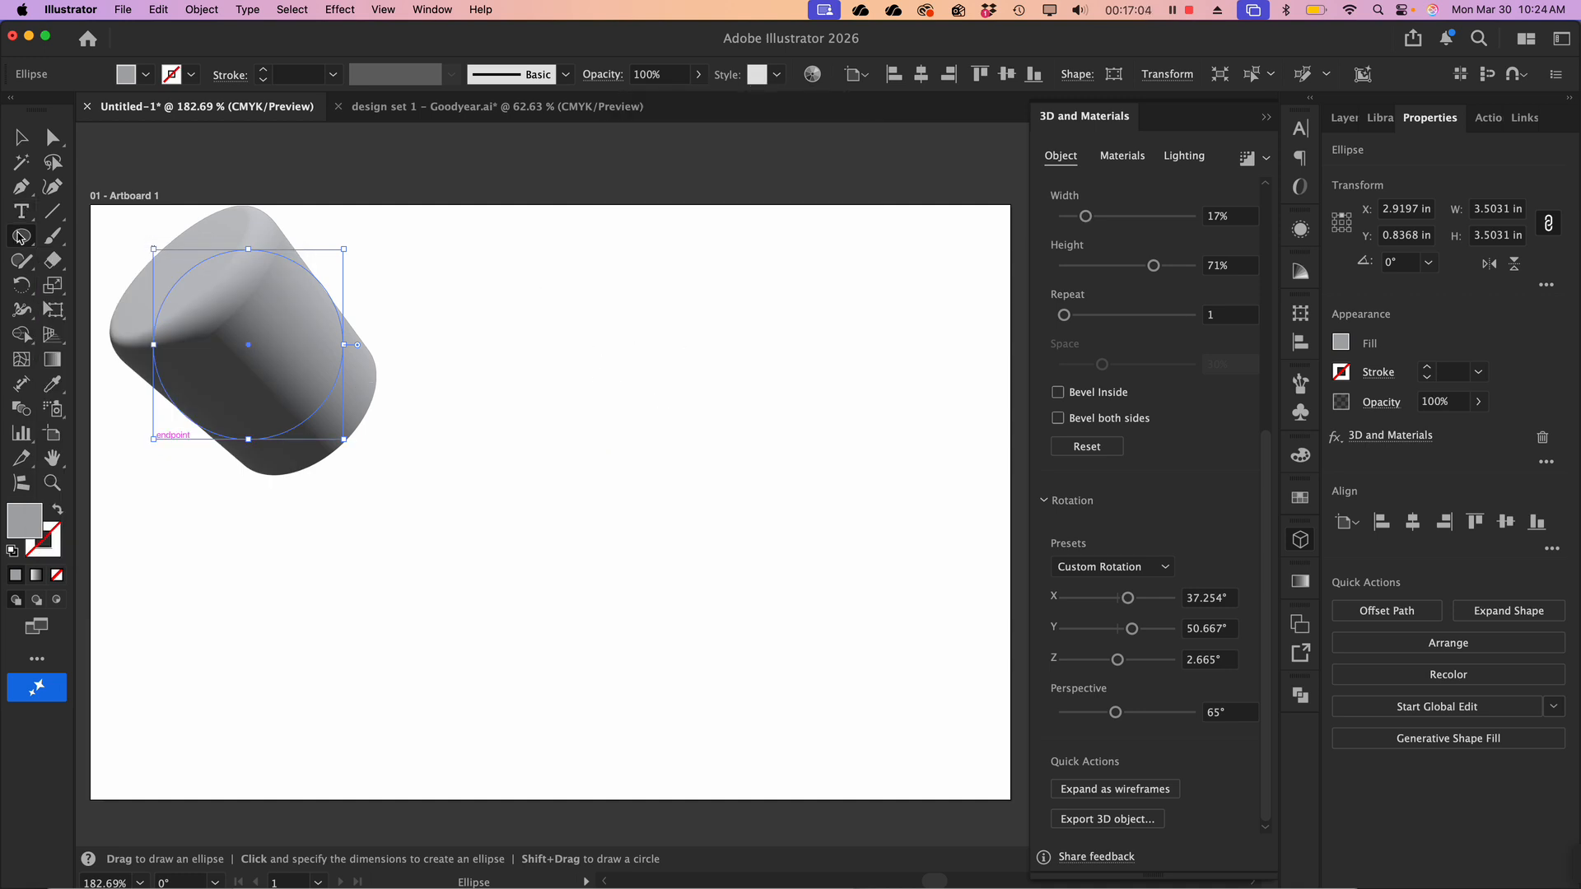
# Draw a tall rounded rectangle about 3.28 in wide and 5.98 in high in the right half of the artboard
pyautogui.moveTo(21, 236); pyautogui.dragTo(124, 272)
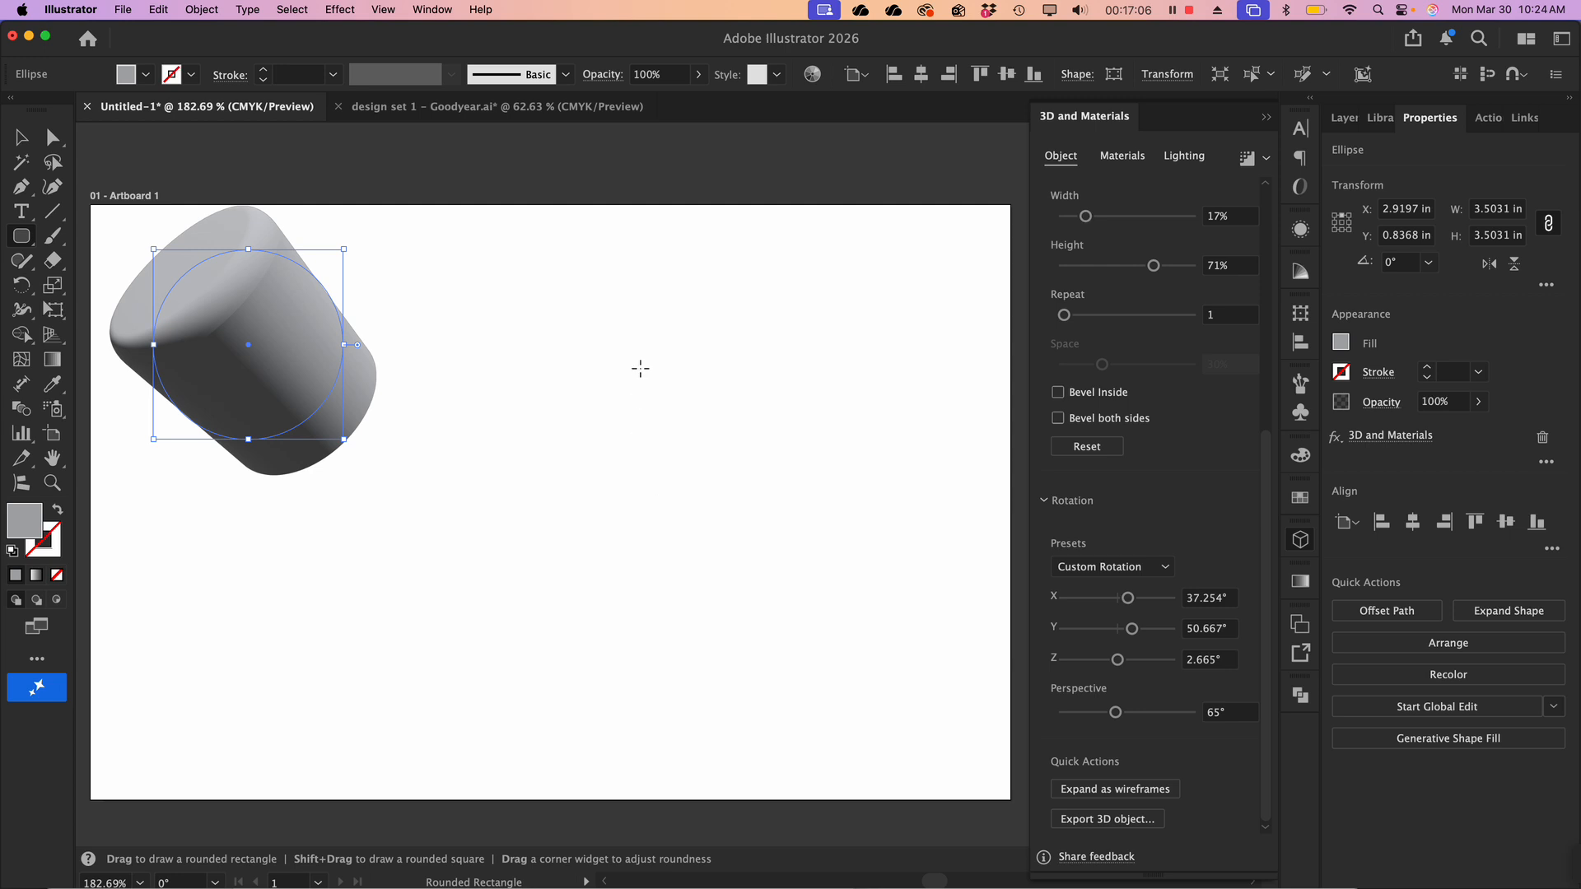
pyautogui.moveTo(640, 369); pyautogui.dragTo(818, 691)
pyautogui.press('v')
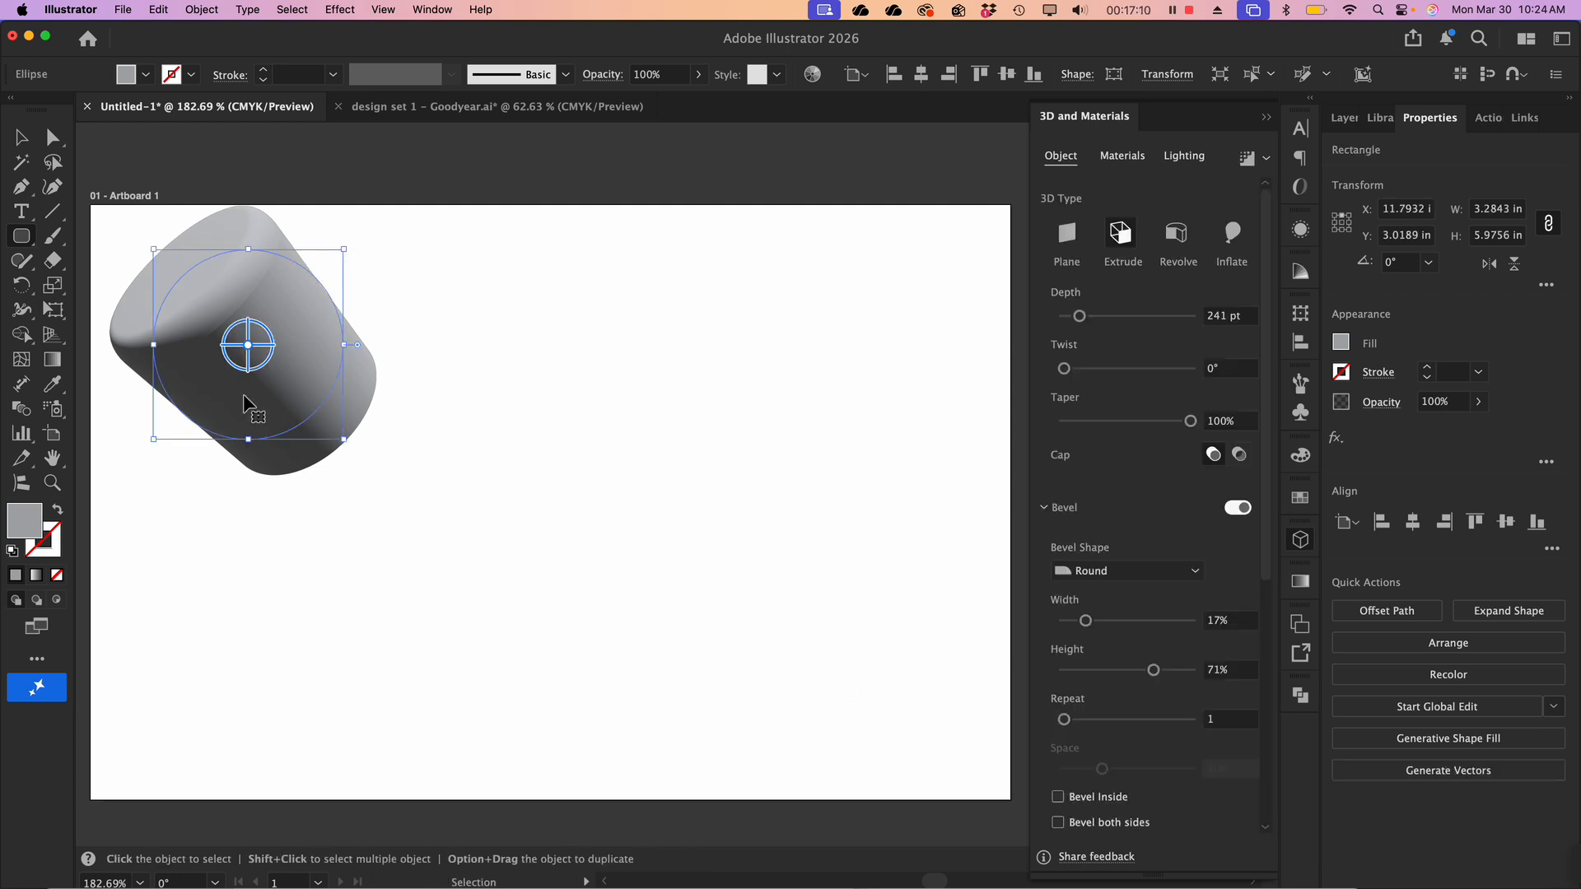
# Replace the rounded rectangle with a rectangle about 3.73 in wide and 7.01 in high, and slightly round its corners
pyautogui.press('super+z')
pyautogui.moveTo(35, 236); pyautogui.dragTo(111, 244)
pyautogui.moveTo(655, 351)
pyautogui.mouseDown()
pyautogui.moveTo(724, 536)
pyautogui.moveTo(823, 679)
pyautogui.moveTo(867, 712)
pyautogui.moveTo(857, 729)
pyautogui.mouseUp()
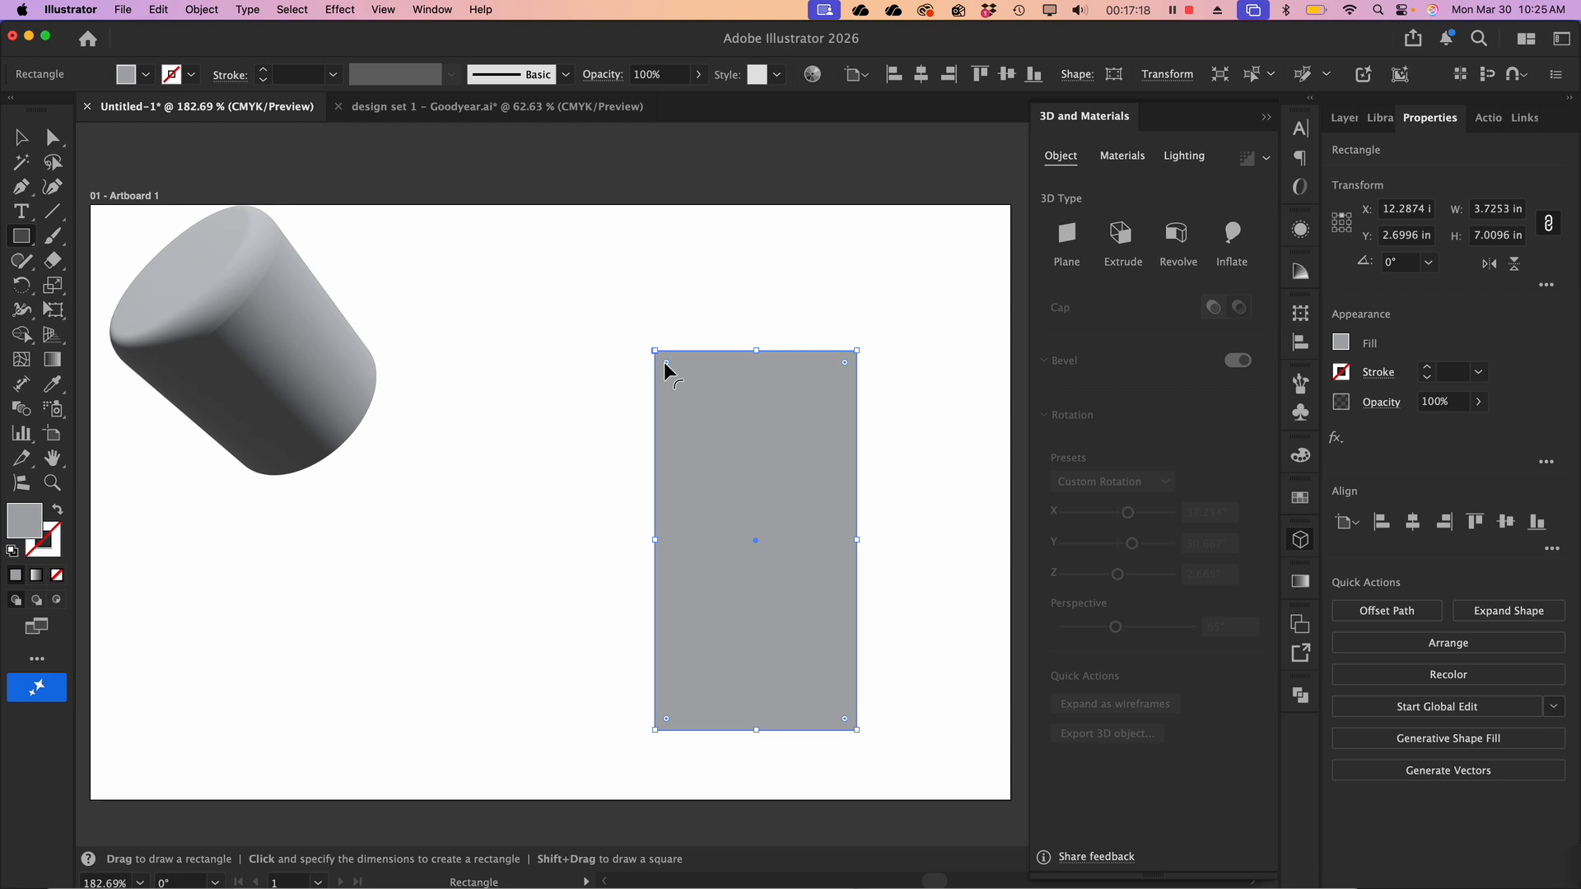
pyautogui.moveTo(665, 363); pyautogui.dragTo(670, 367)
pyautogui.press('super+shift+a')
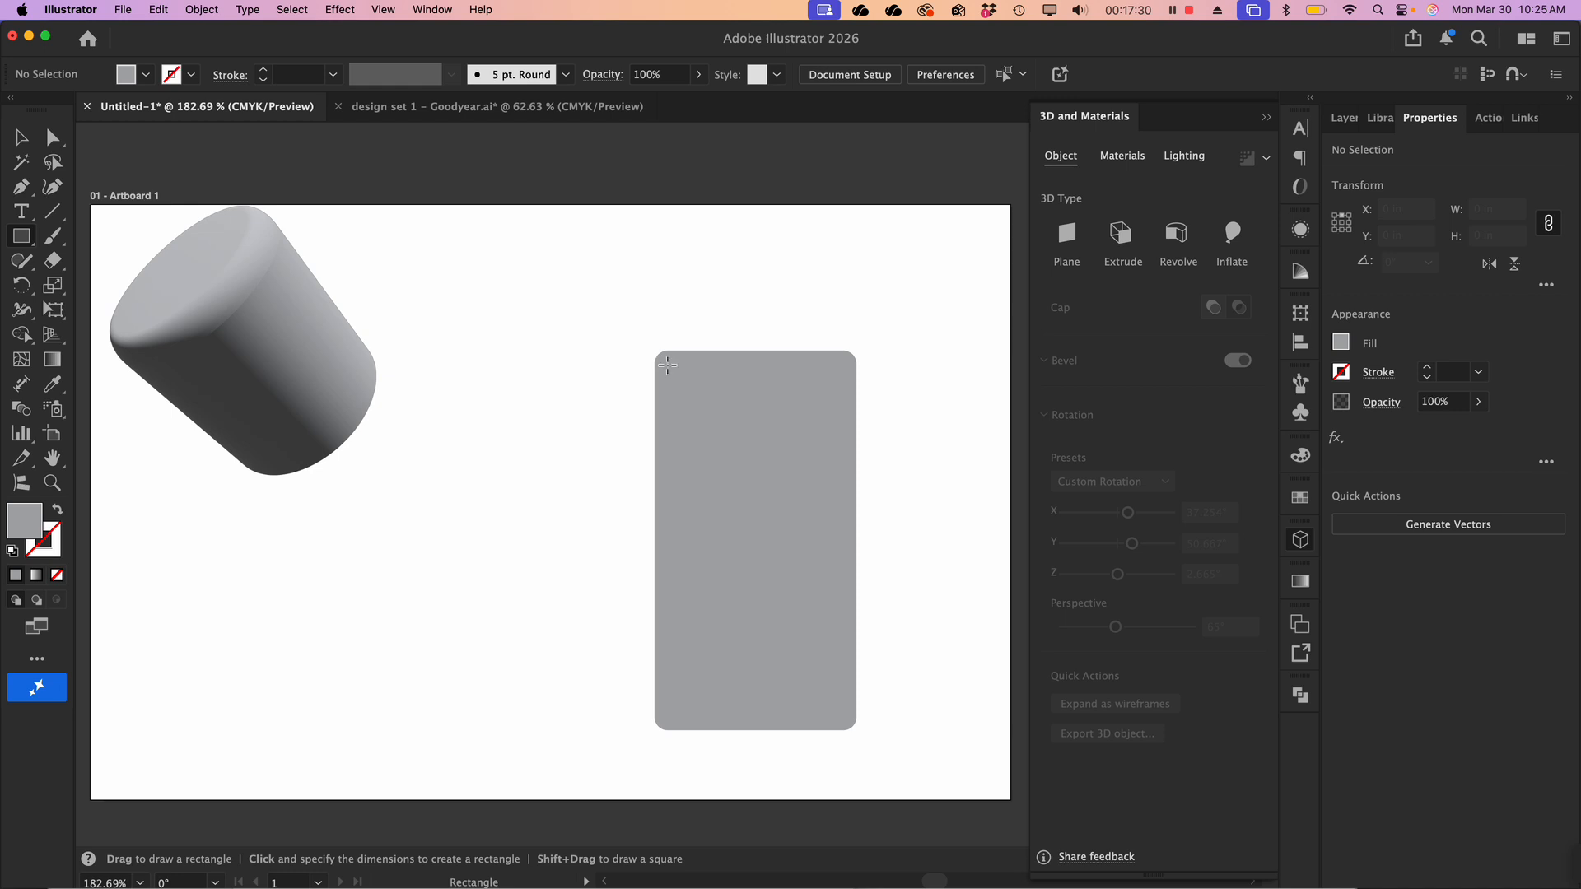
# Draw a rectangle about 3.22 in wide and 3.92 in high inside the tall one's upper part and fill it dark gray
pyautogui.moveTo(669, 365); pyautogui.dragTo(843, 579)
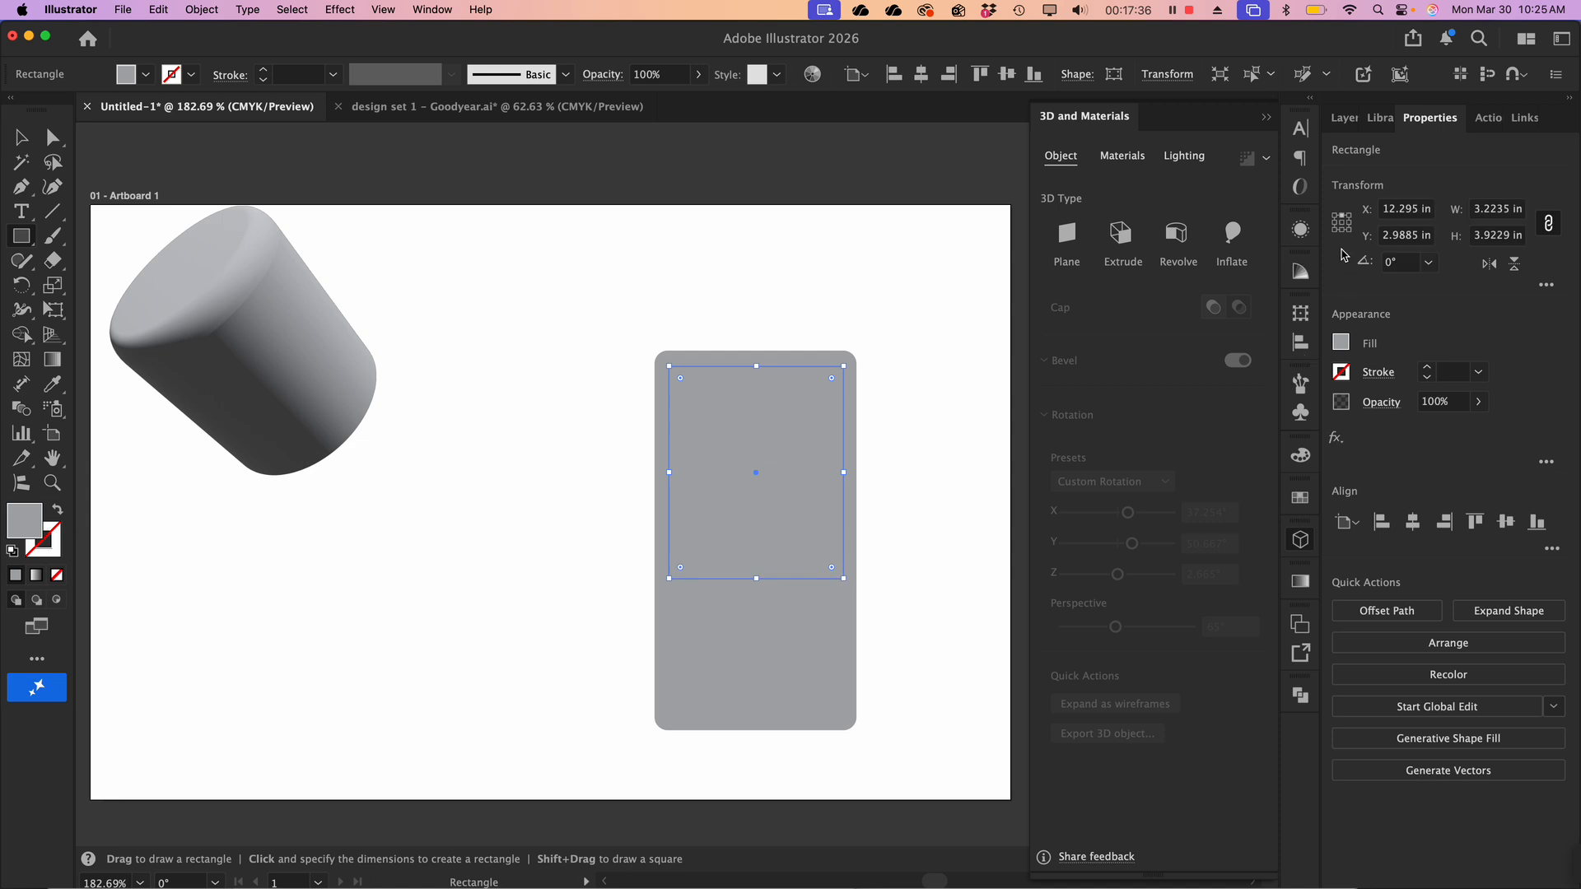
pyautogui.click(1342, 345)
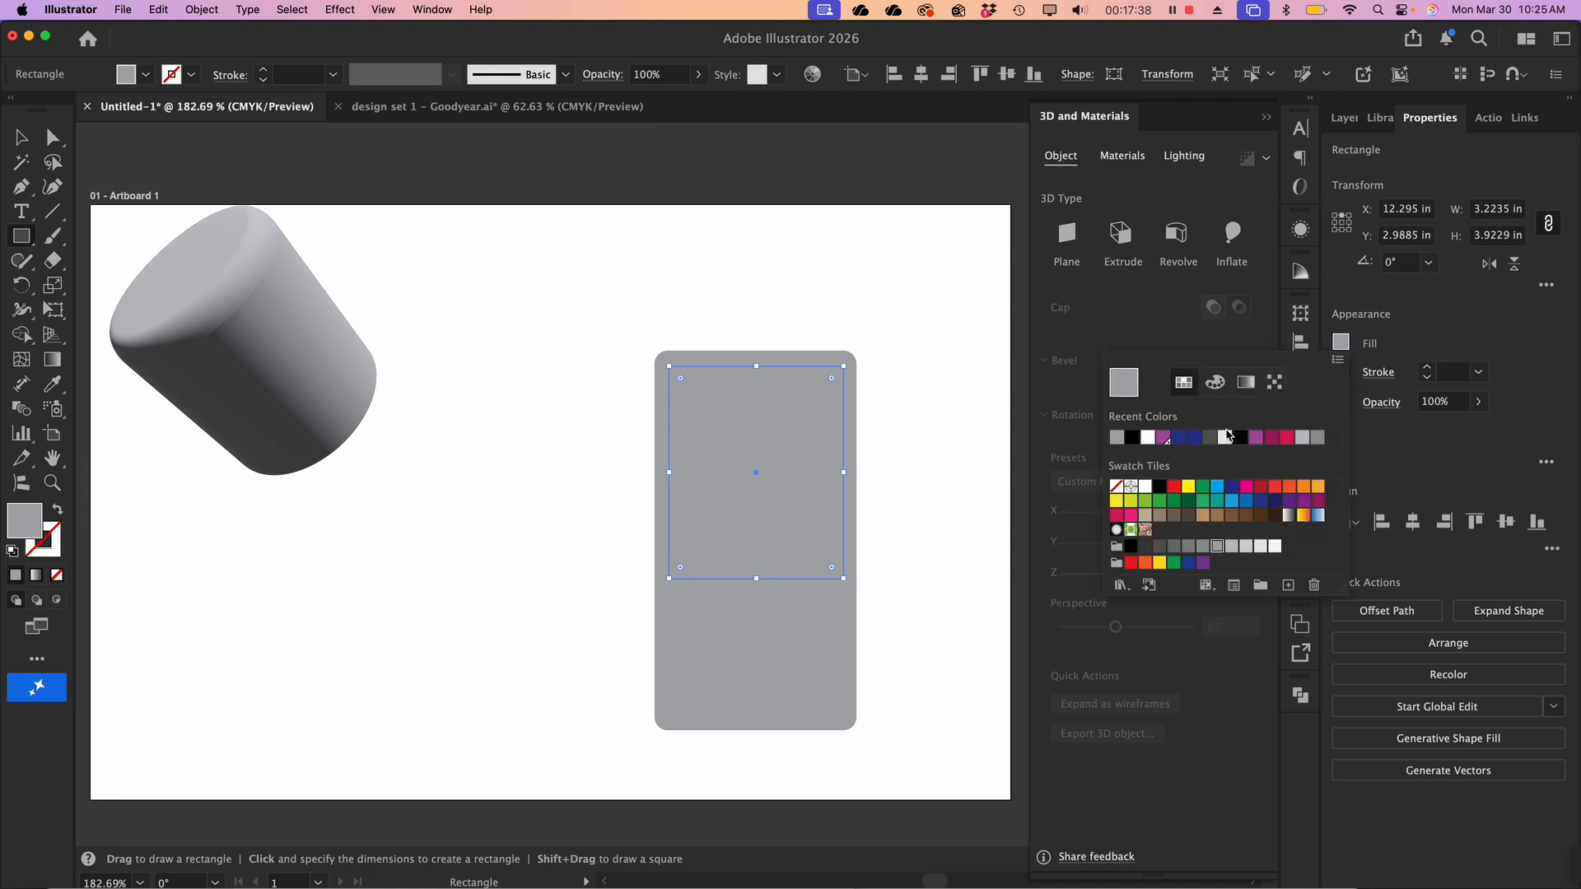
pyautogui.click(1160, 488)
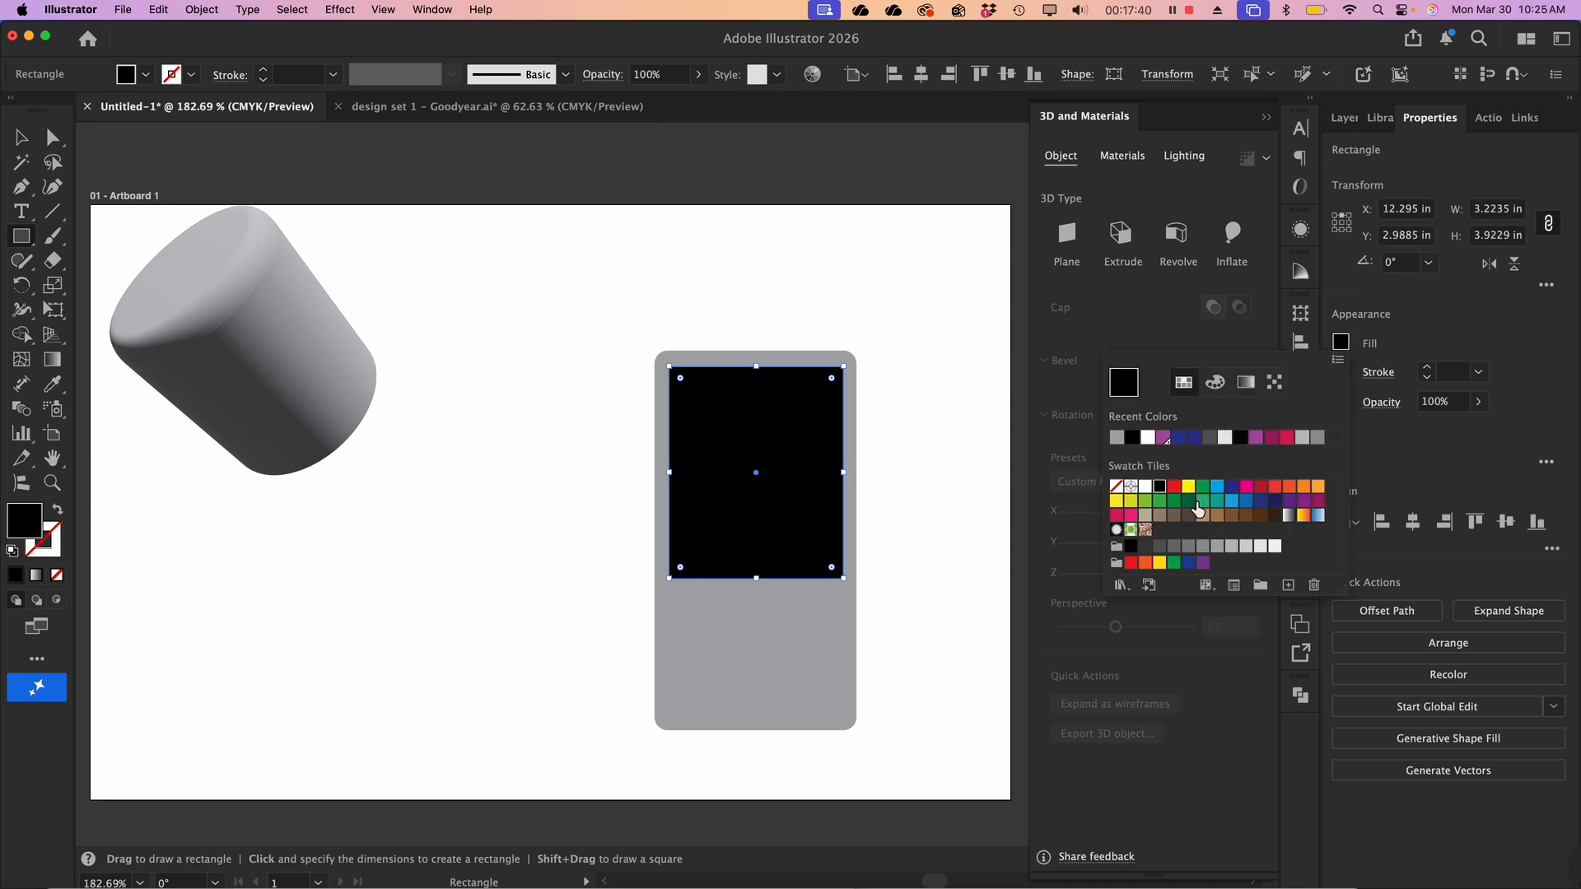
pyautogui.click(1145, 547)
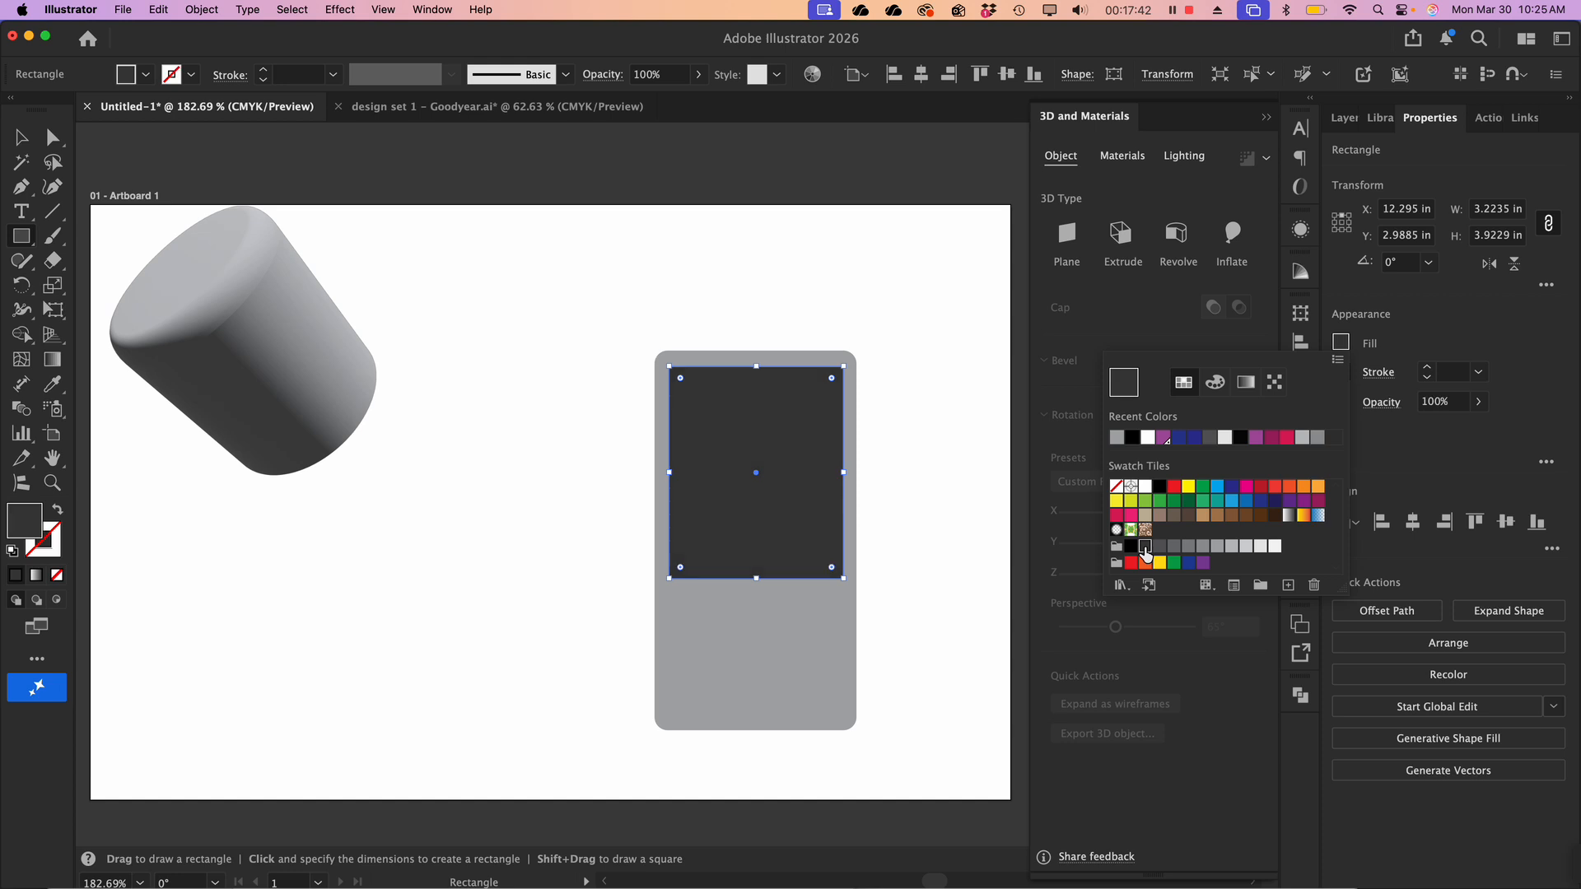
# Slightly round the corners of the dark gray inner rectangle and deselect it
pyautogui.click(680, 381)
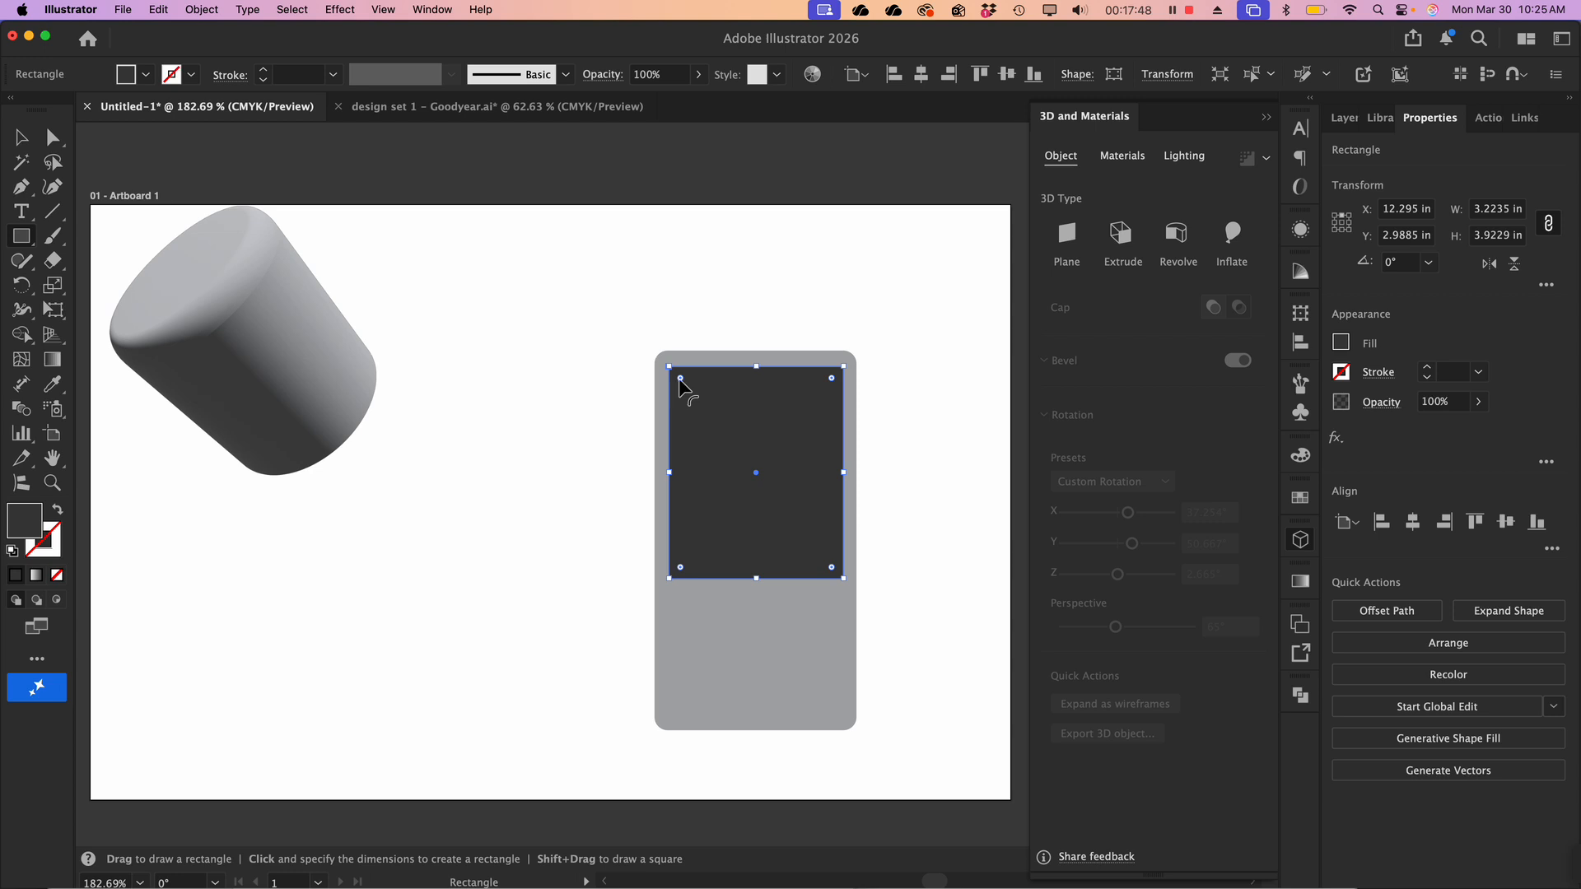
pyautogui.moveTo(682, 381); pyautogui.dragTo(678, 382)
pyautogui.click(21, 137)
pyautogui.click(595, 408)
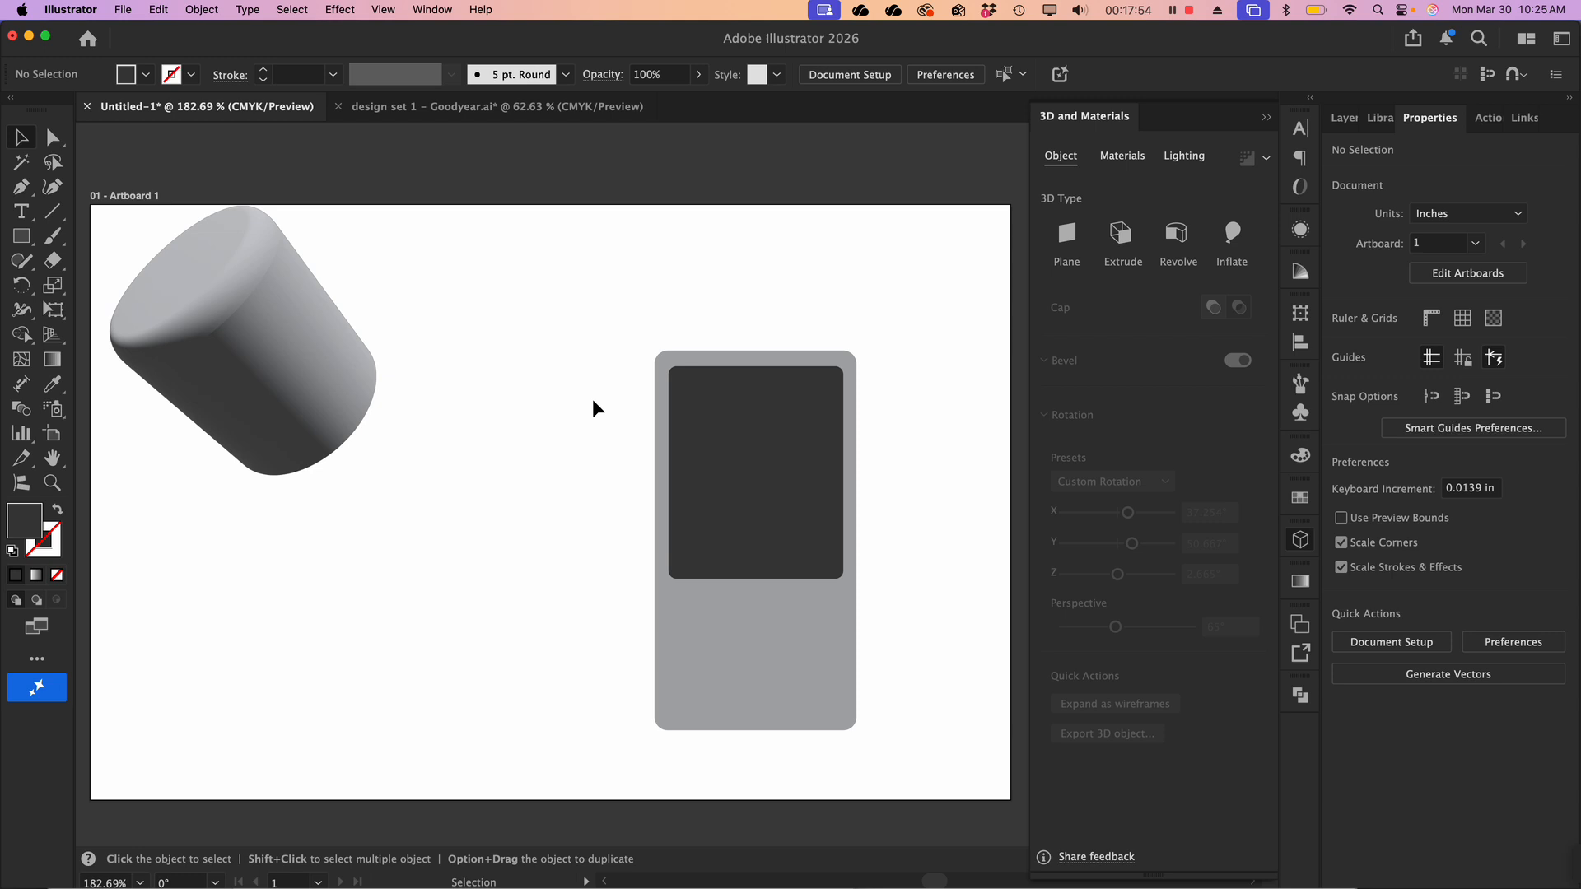
# Group the tall gray rectangle with the dark gray rectangle inside it
pyautogui.moveTo(606, 339); pyautogui.dragTo(940, 700)
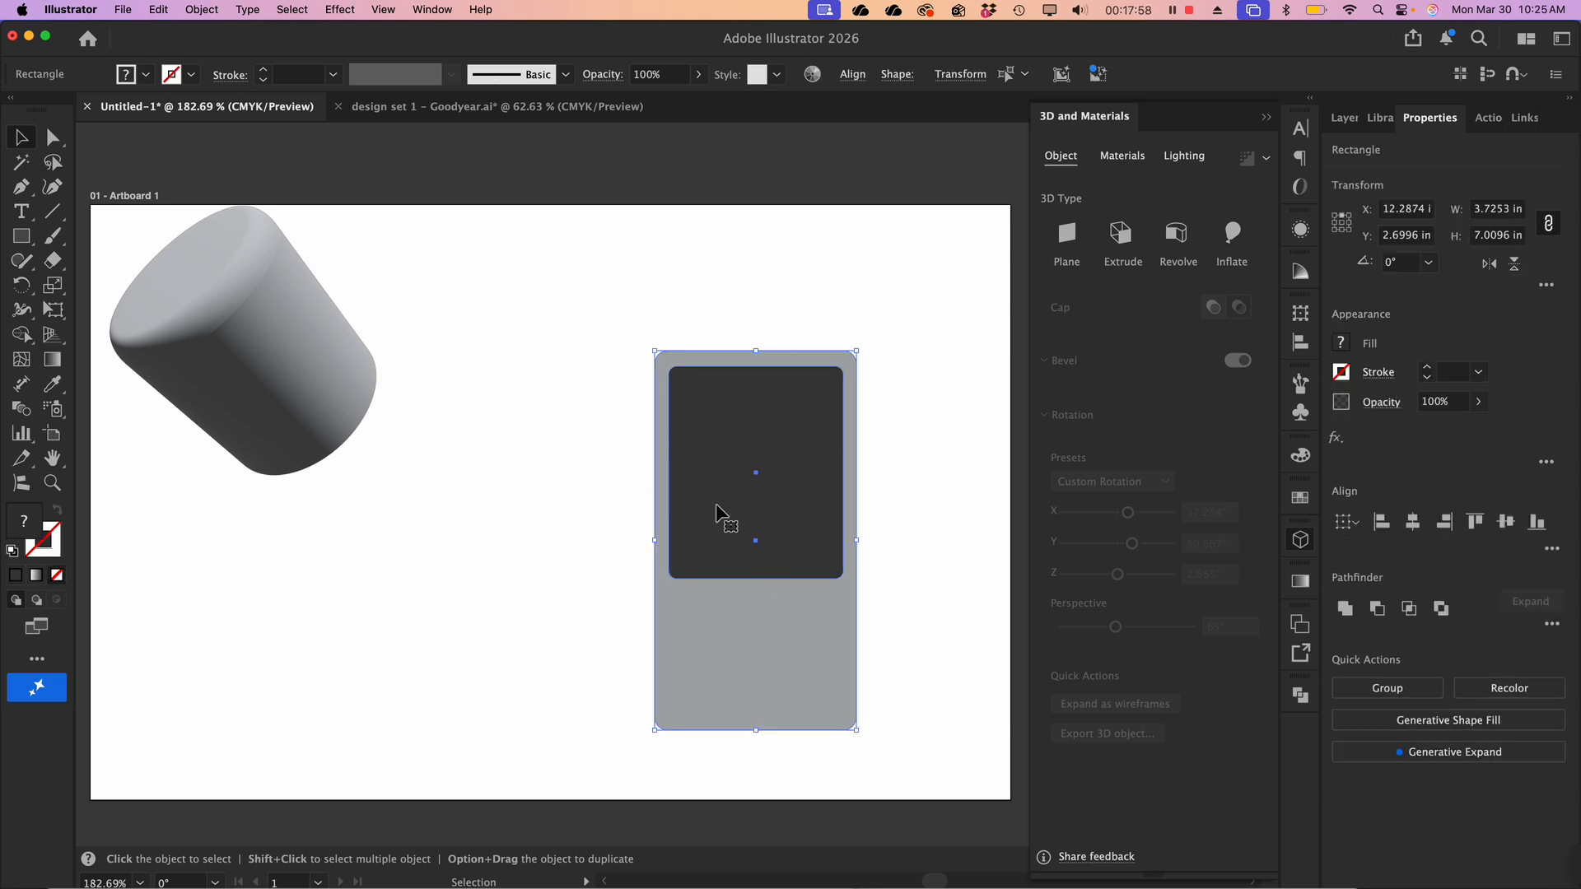
pyautogui.click(216, 8)
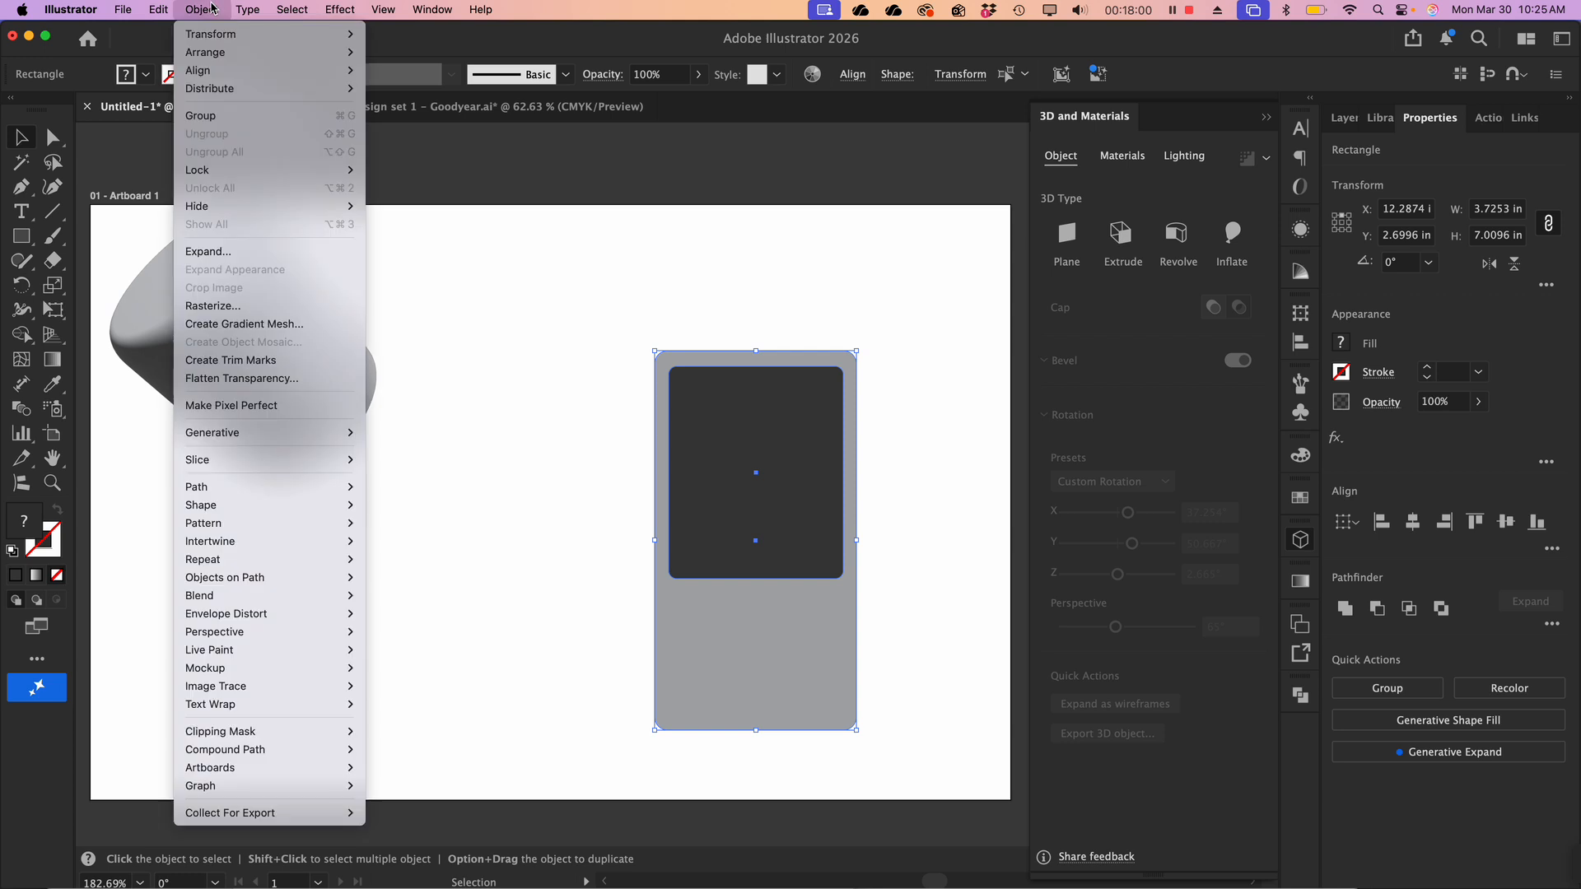
pyautogui.click(234, 117)
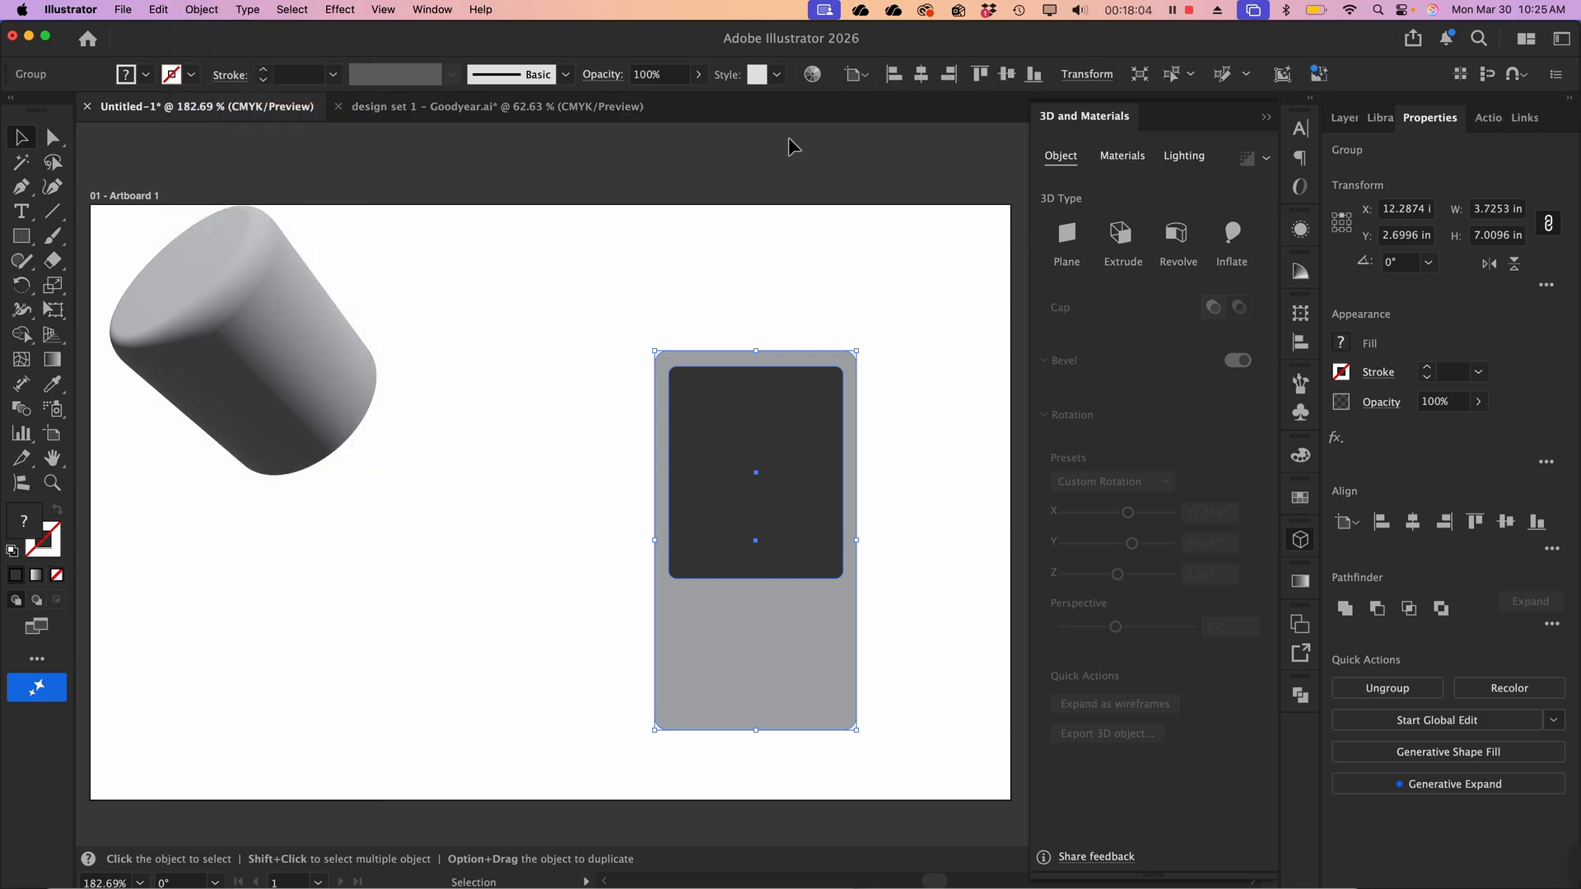
# Extrude the grouped rectangles in 3D and set their perspective to 57°
pyautogui.click(1124, 233)
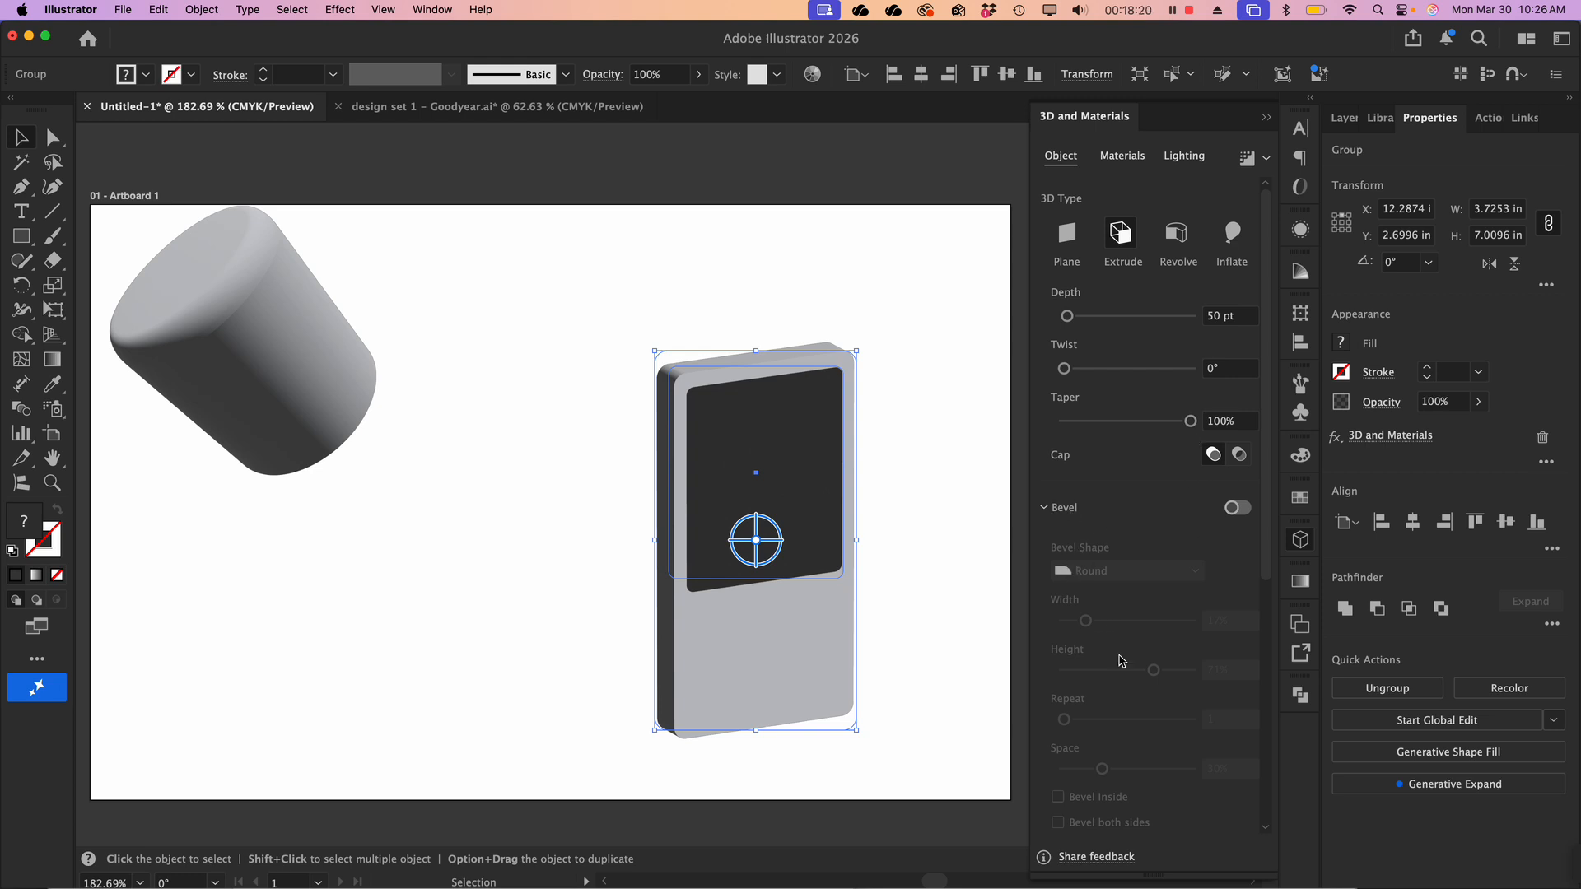
pyautogui.scroll(-5, 1118, 659)
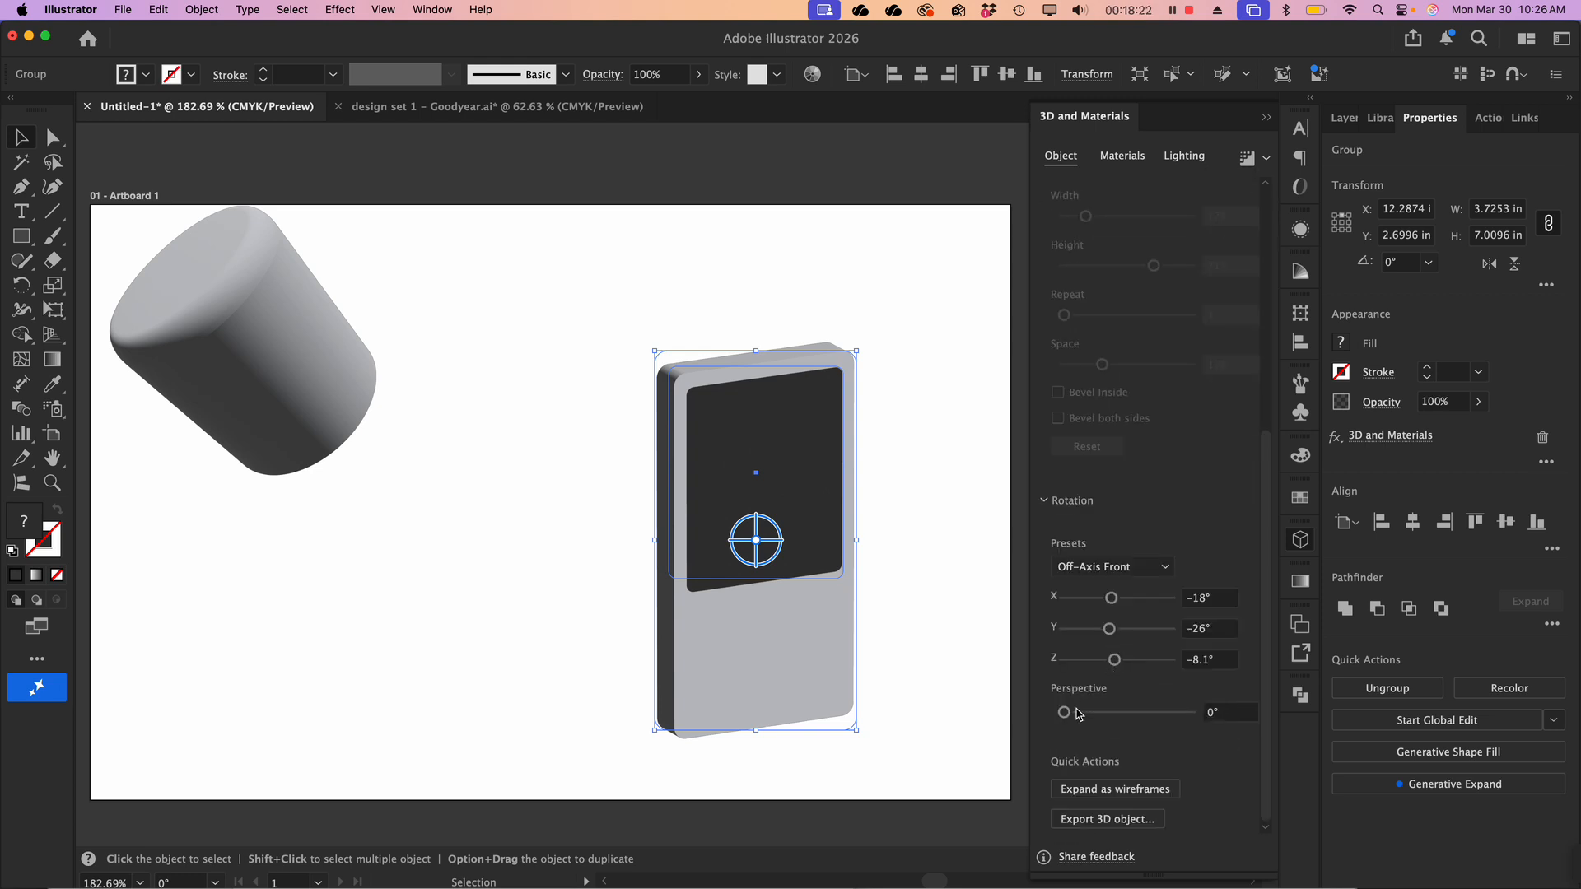
pyautogui.moveTo(1066, 725); pyautogui.dragTo(1110, 721)
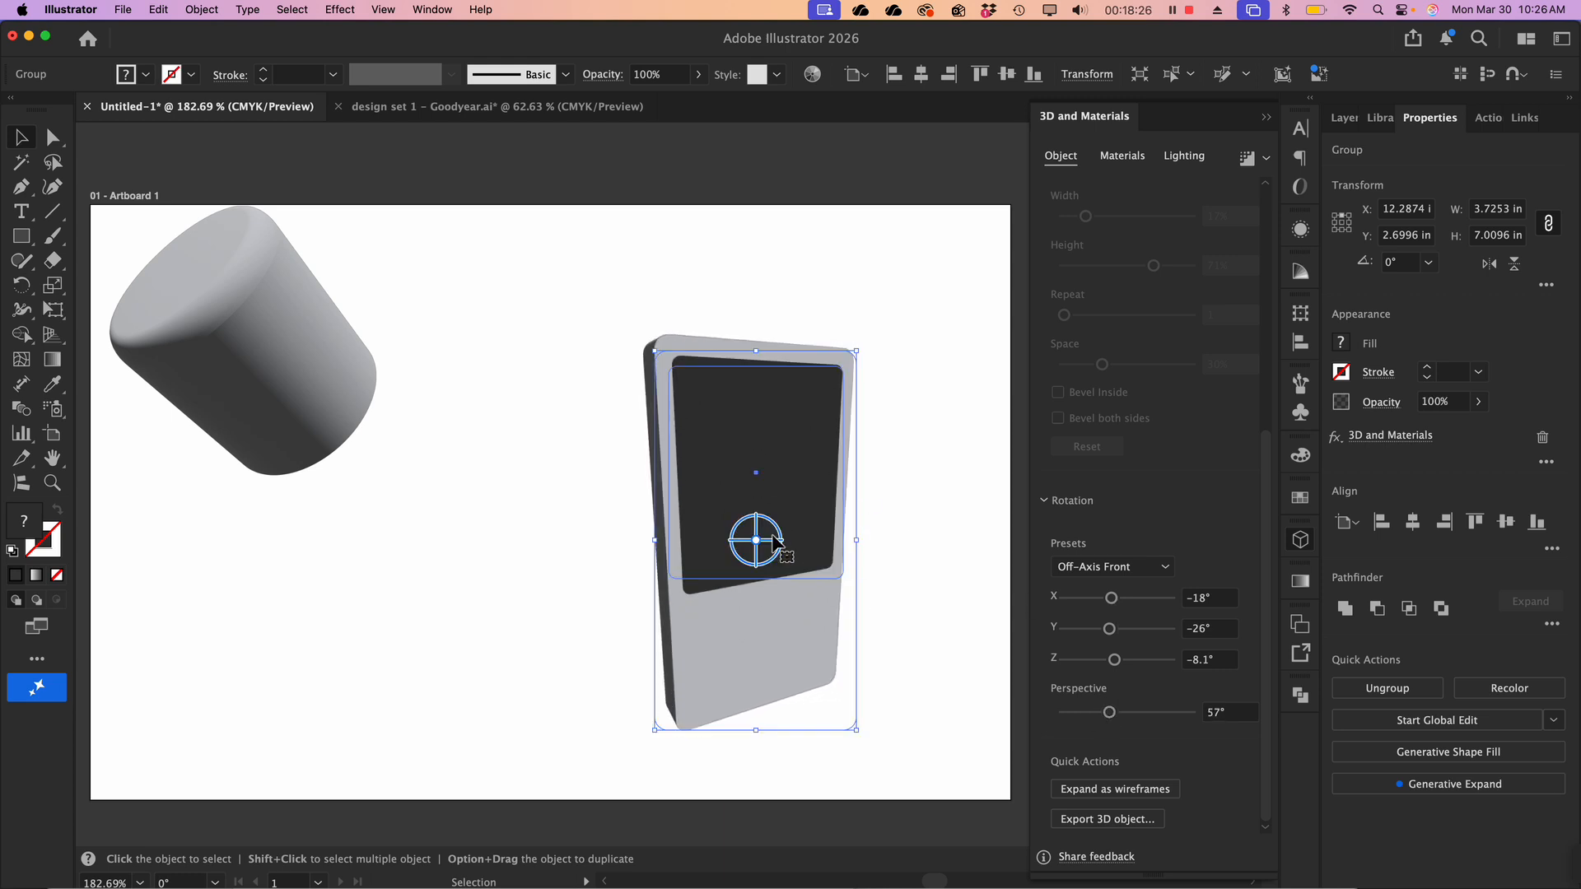
# Rotate the extruded group freely to about X 5°, Y 33°, Z 5°
pyautogui.moveTo(774, 544); pyautogui.dragTo(702, 568)
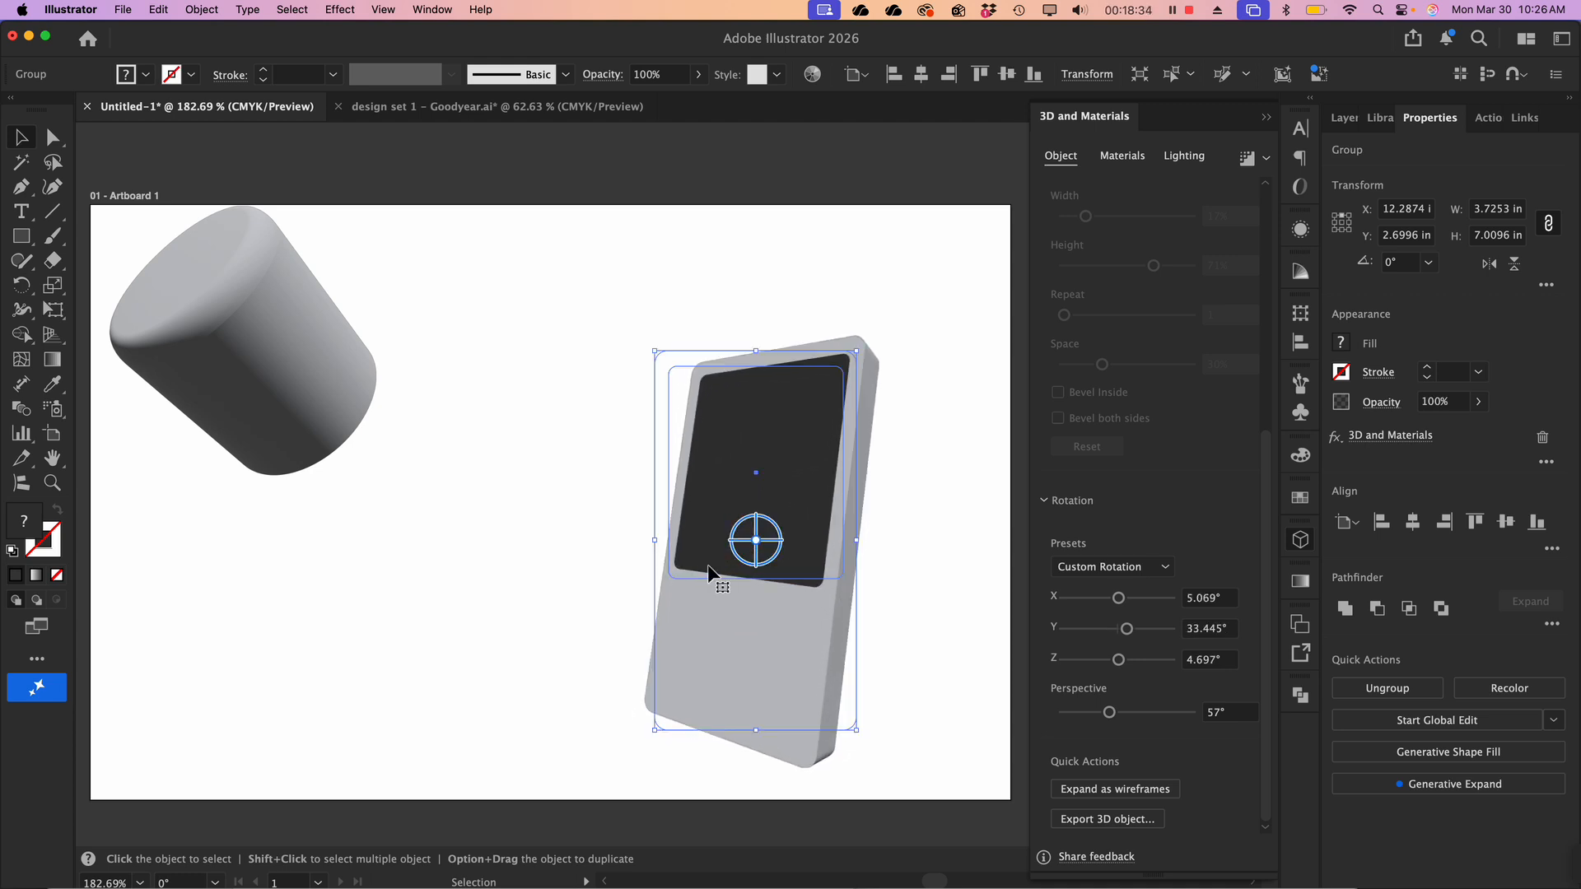
pyautogui.scroll(-2, 788, 593)
pyautogui.hscroll(2, 788, 593)
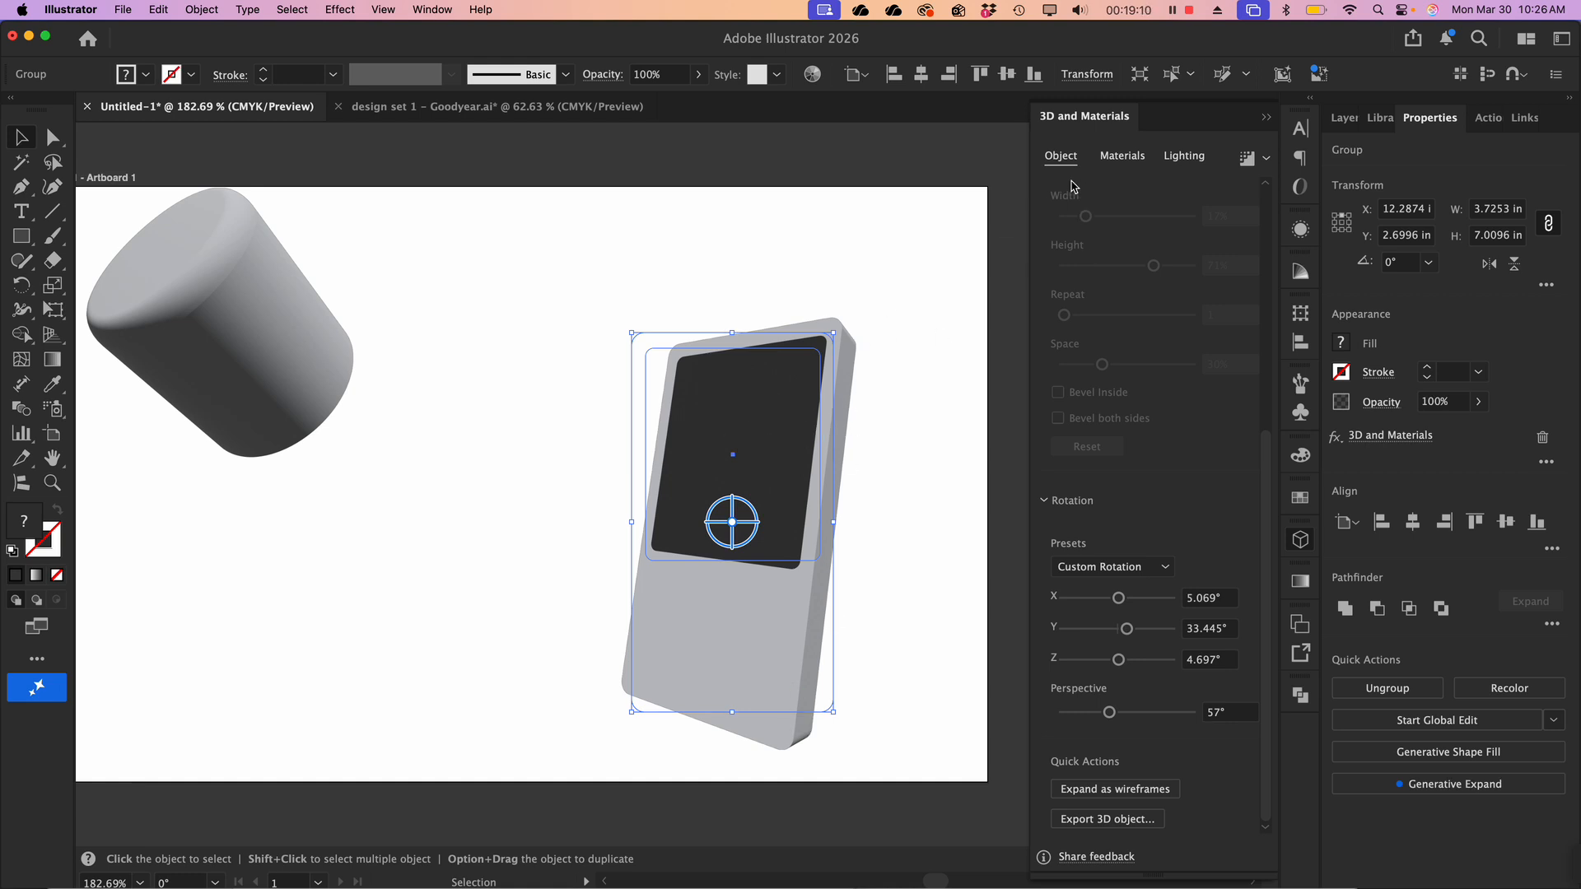
# Hide the group's 3D and Materials effect to show its flat artwork
pyautogui.click(1302, 235)
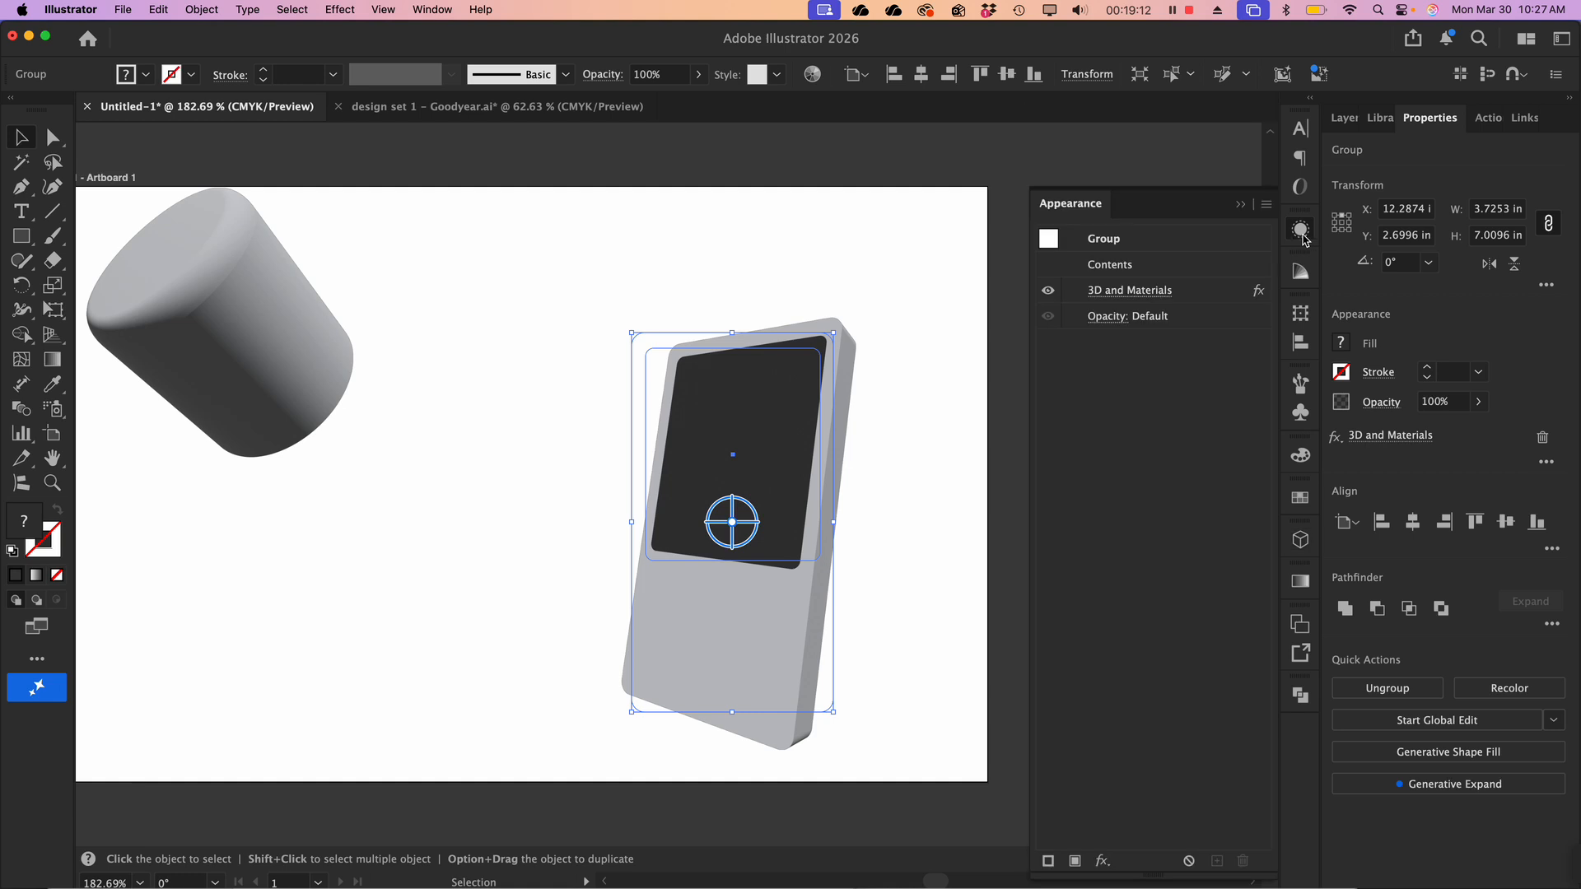
pyautogui.click(1047, 296)
pyautogui.click(1048, 293)
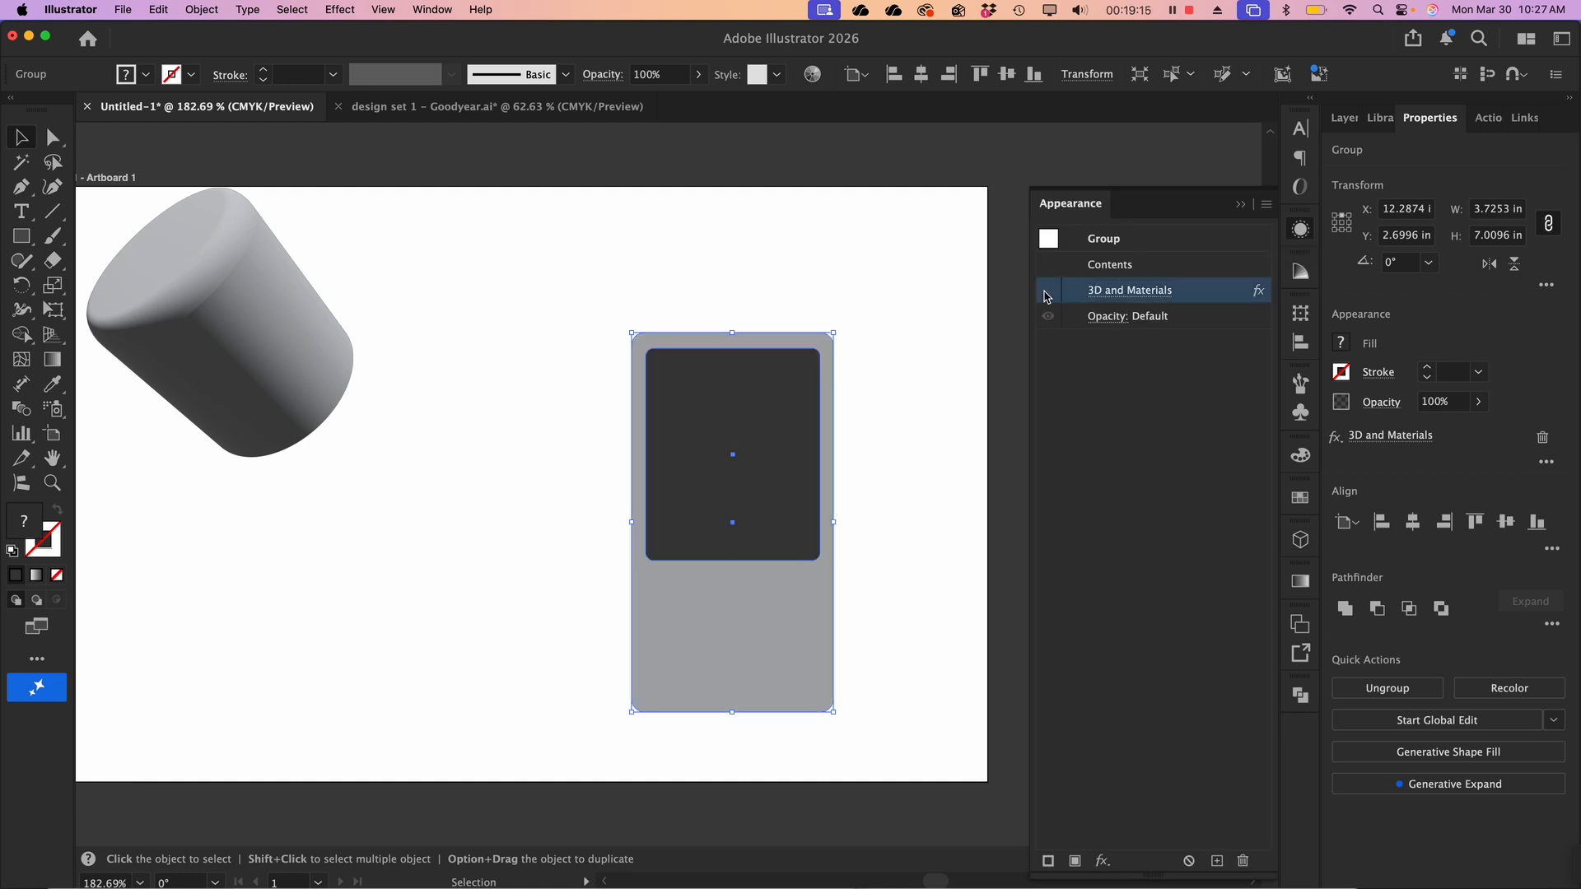
# Isolate the group and draw a five-pointed star about 2.42 in by 2.33 in, roughly centered on the dark rectangle
pyautogui.doubleClick(748, 475)
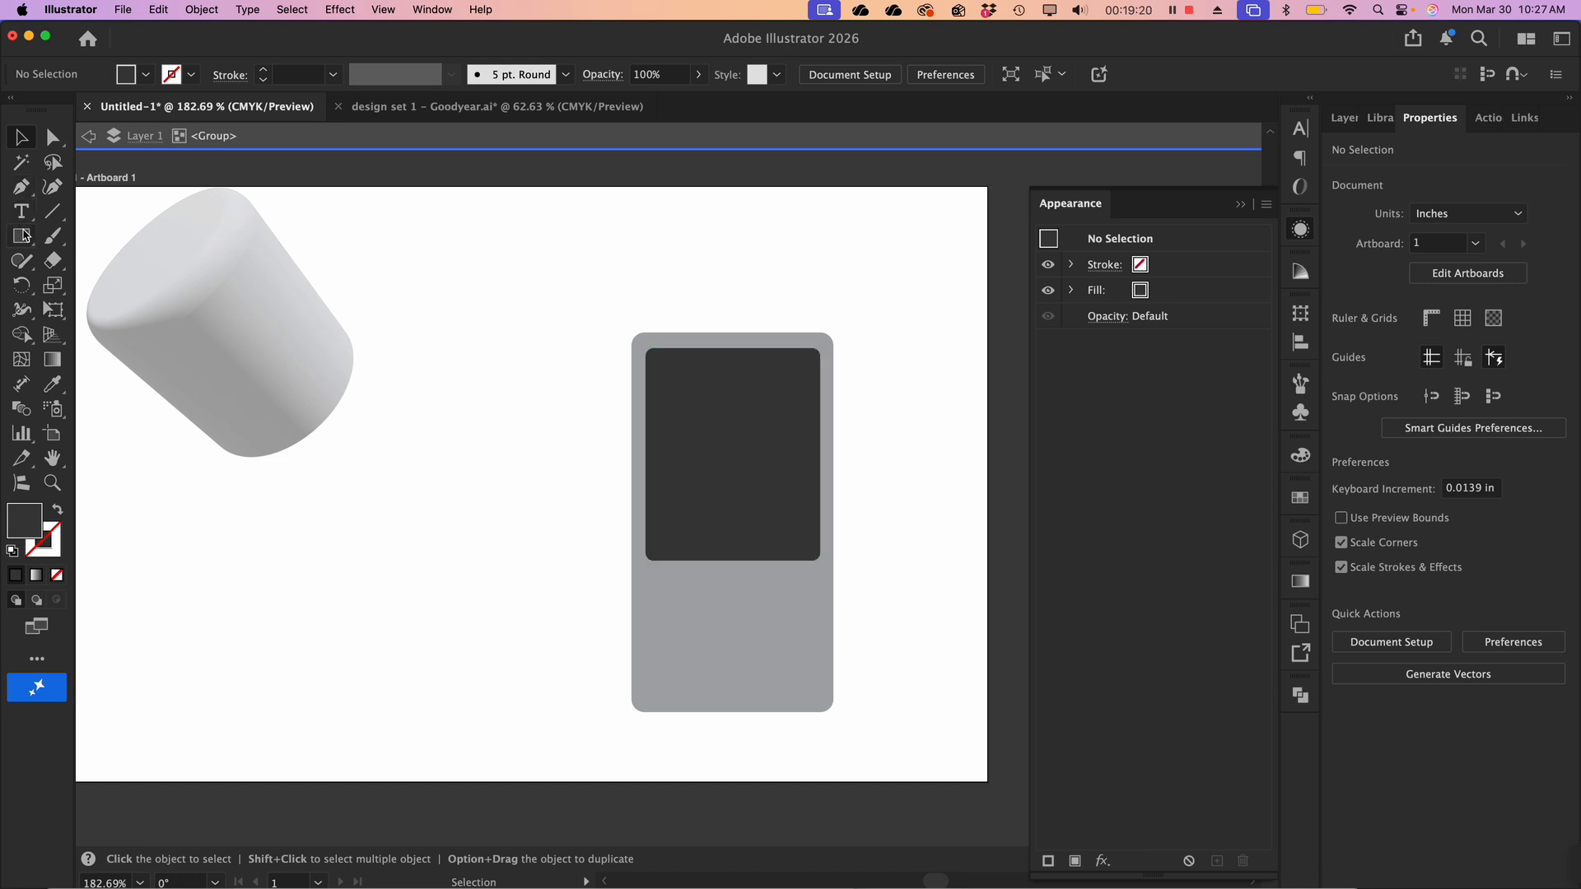
pyautogui.click(21, 236)
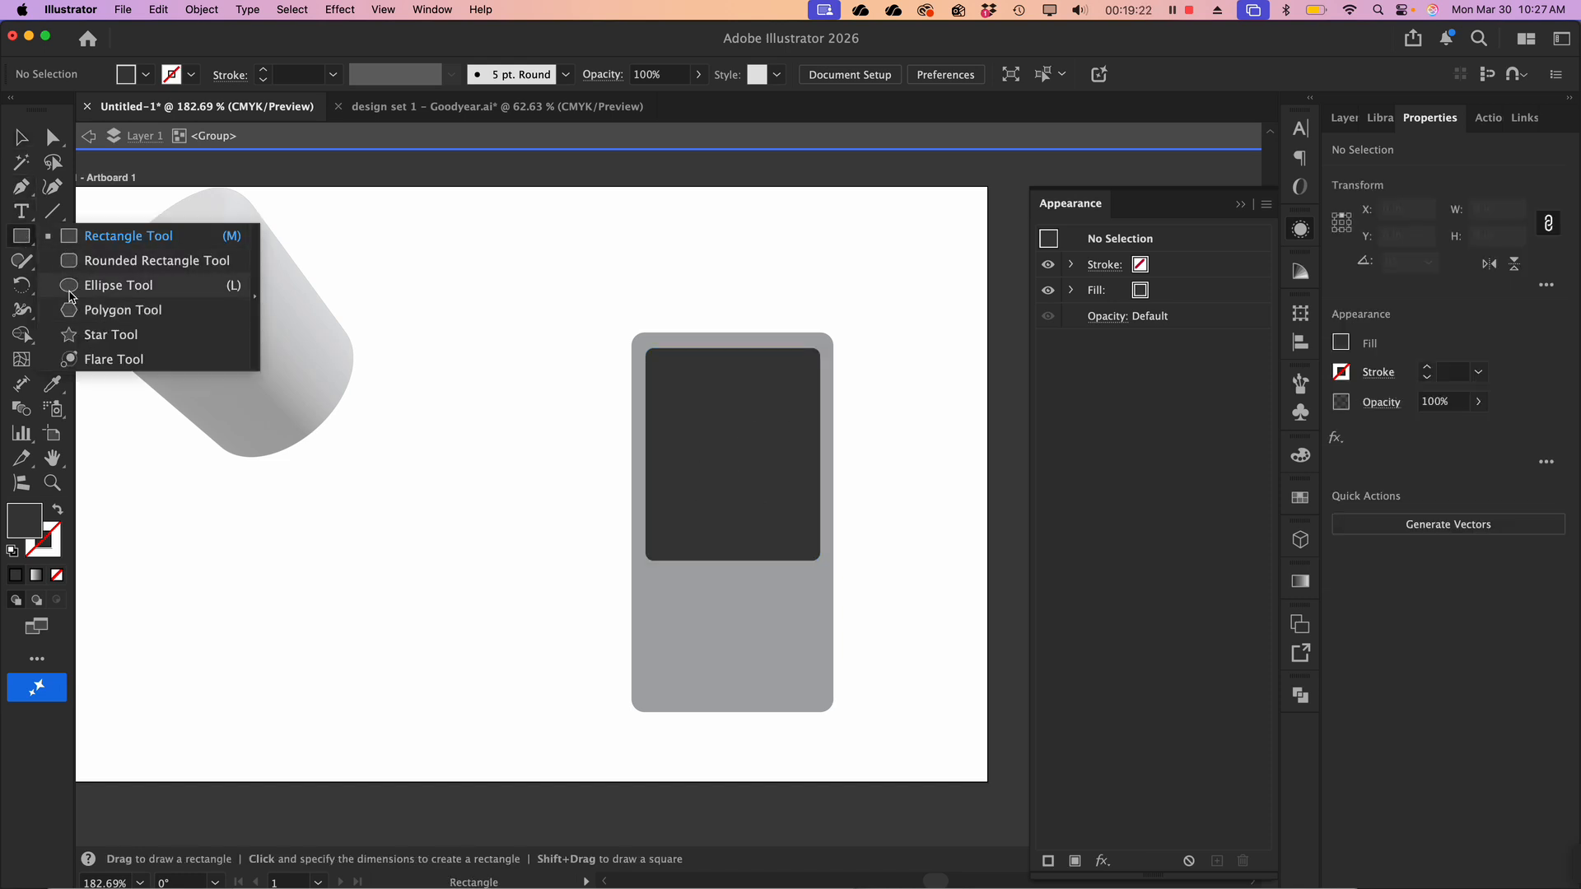
pyautogui.click(71, 340)
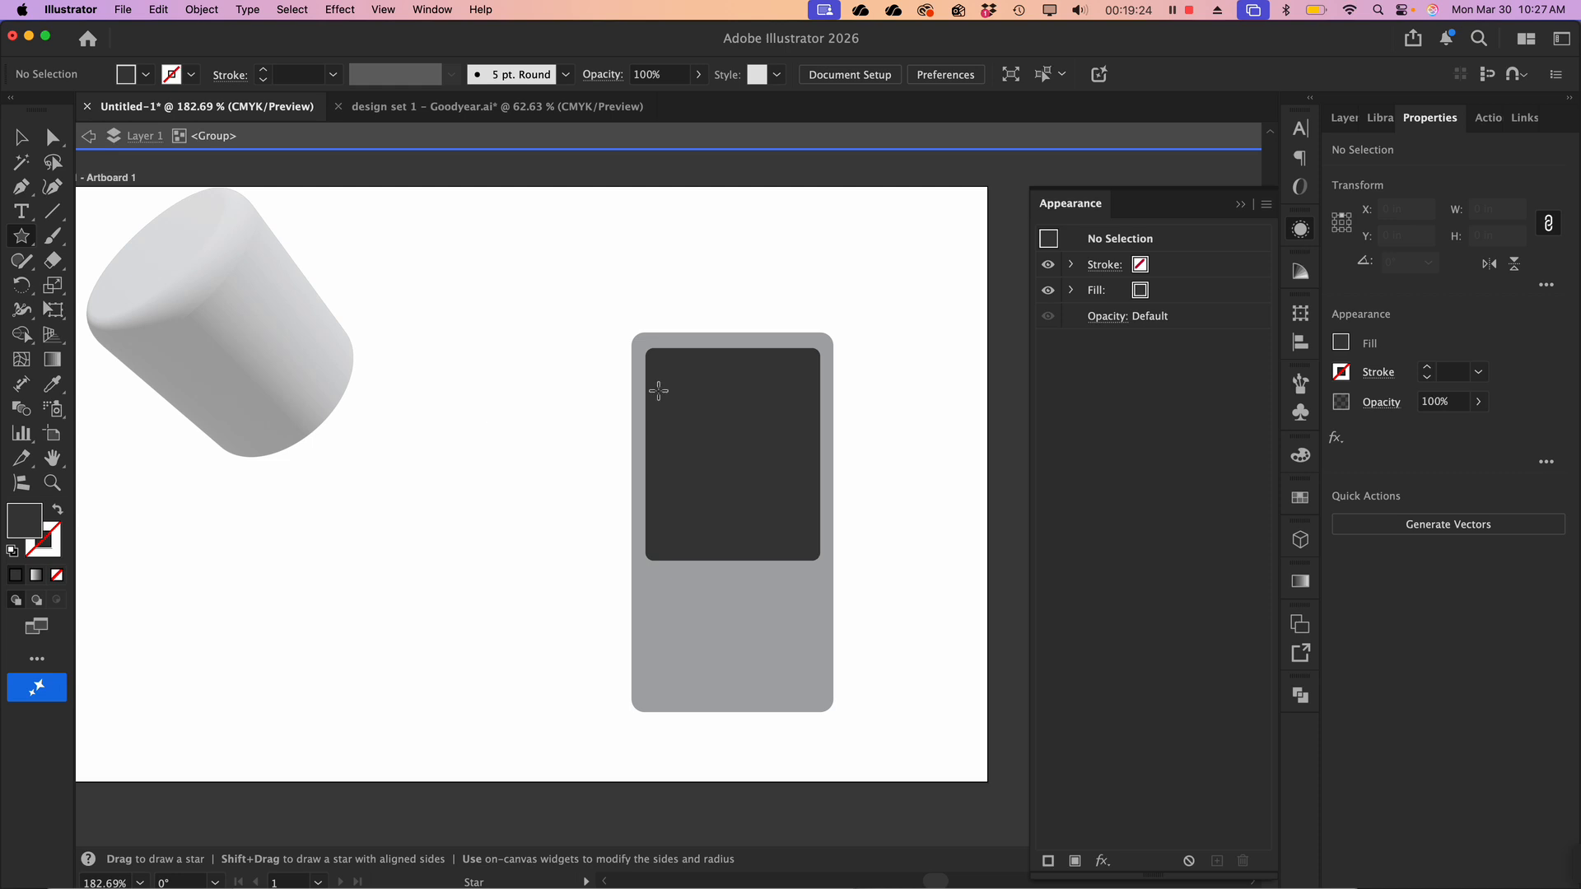
pyautogui.moveTo(691, 407); pyautogui.dragTo(728, 465)
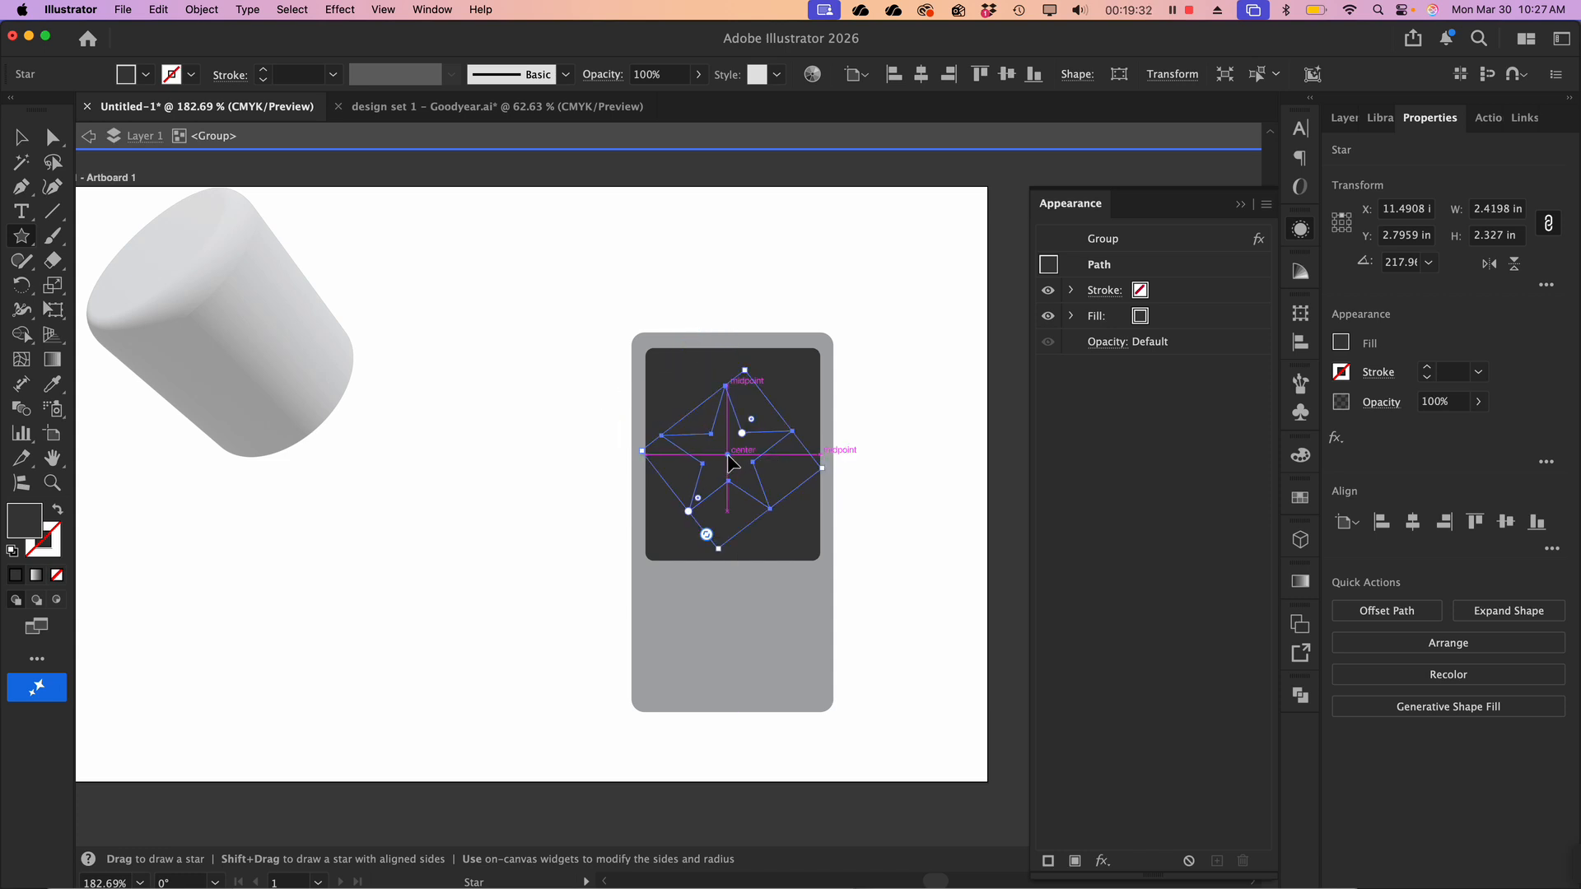
# Fill the star with yellow and exit the group's isolation mode
pyautogui.click(1340, 342)
pyautogui.click(1188, 486)
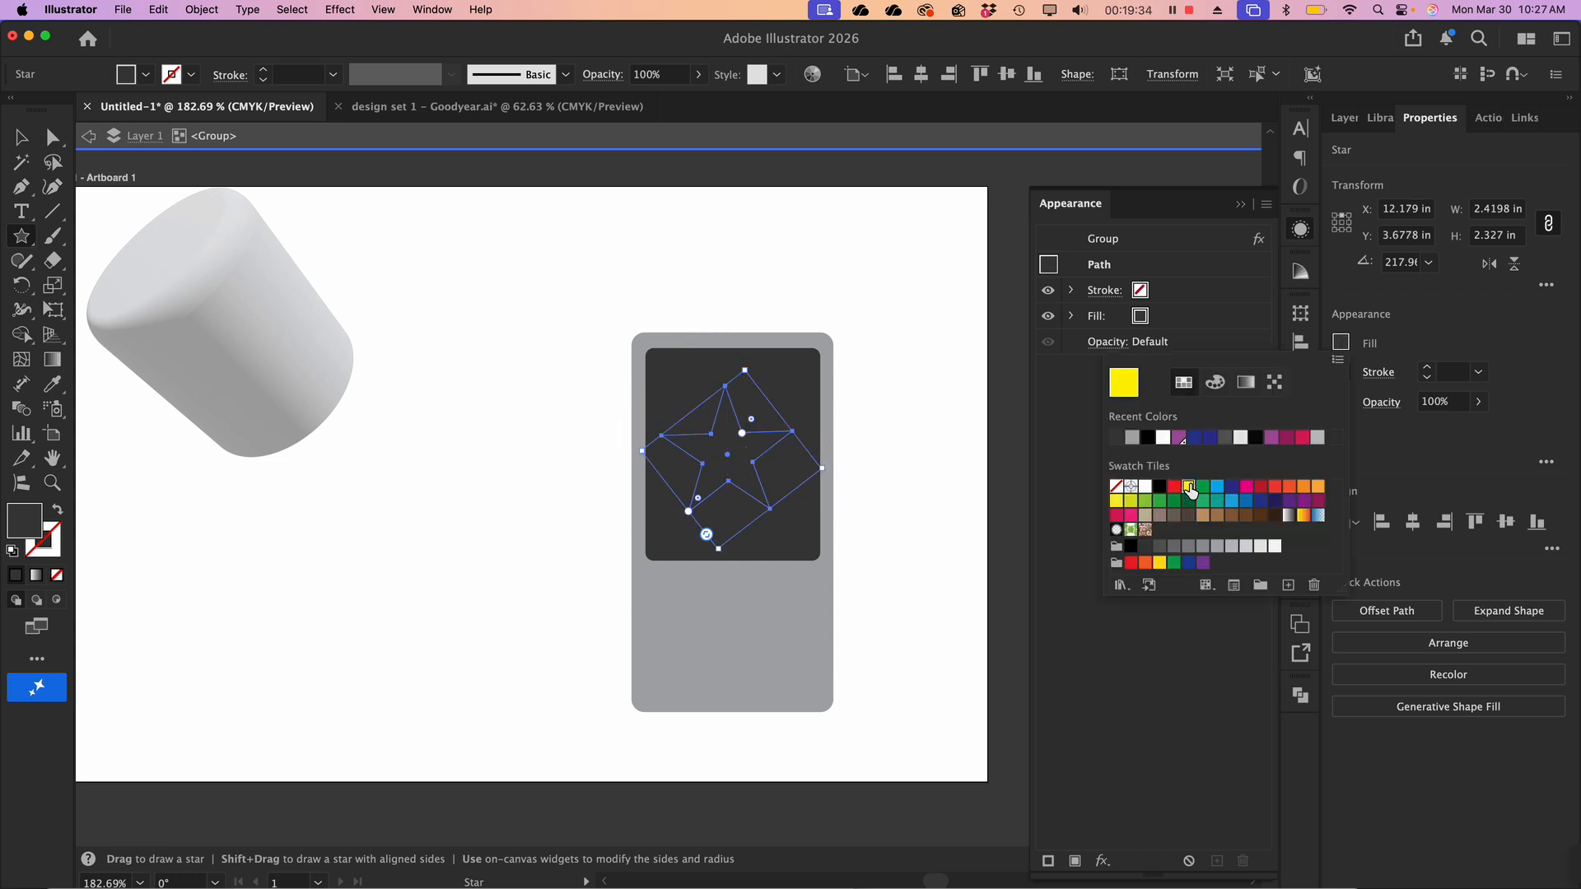
pyautogui.click(20, 138)
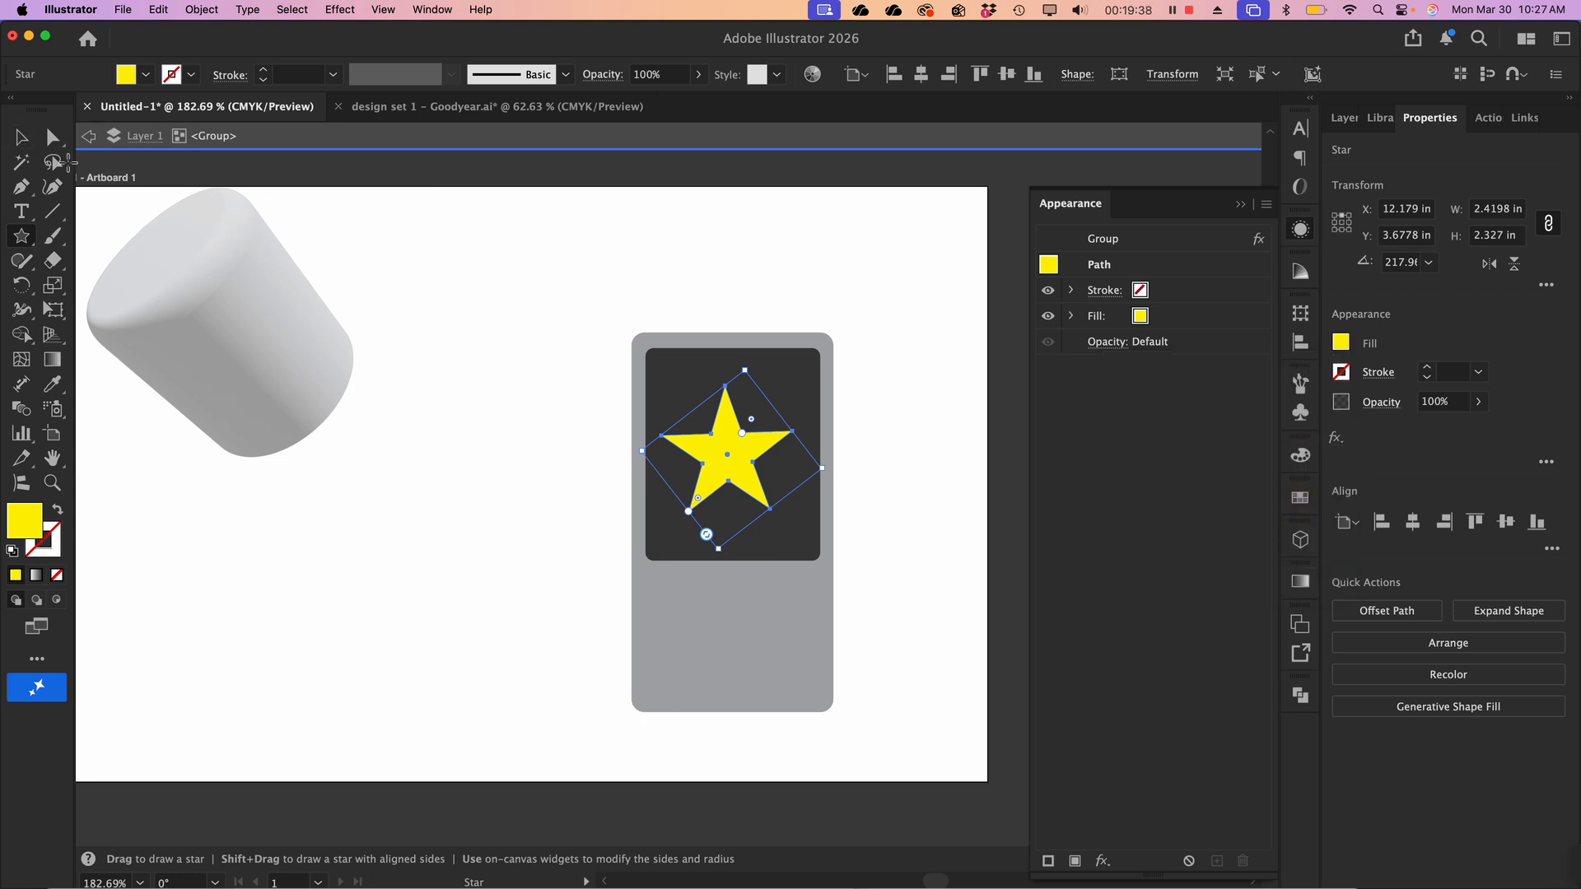
pyautogui.click(24, 140)
pyautogui.click(499, 215)
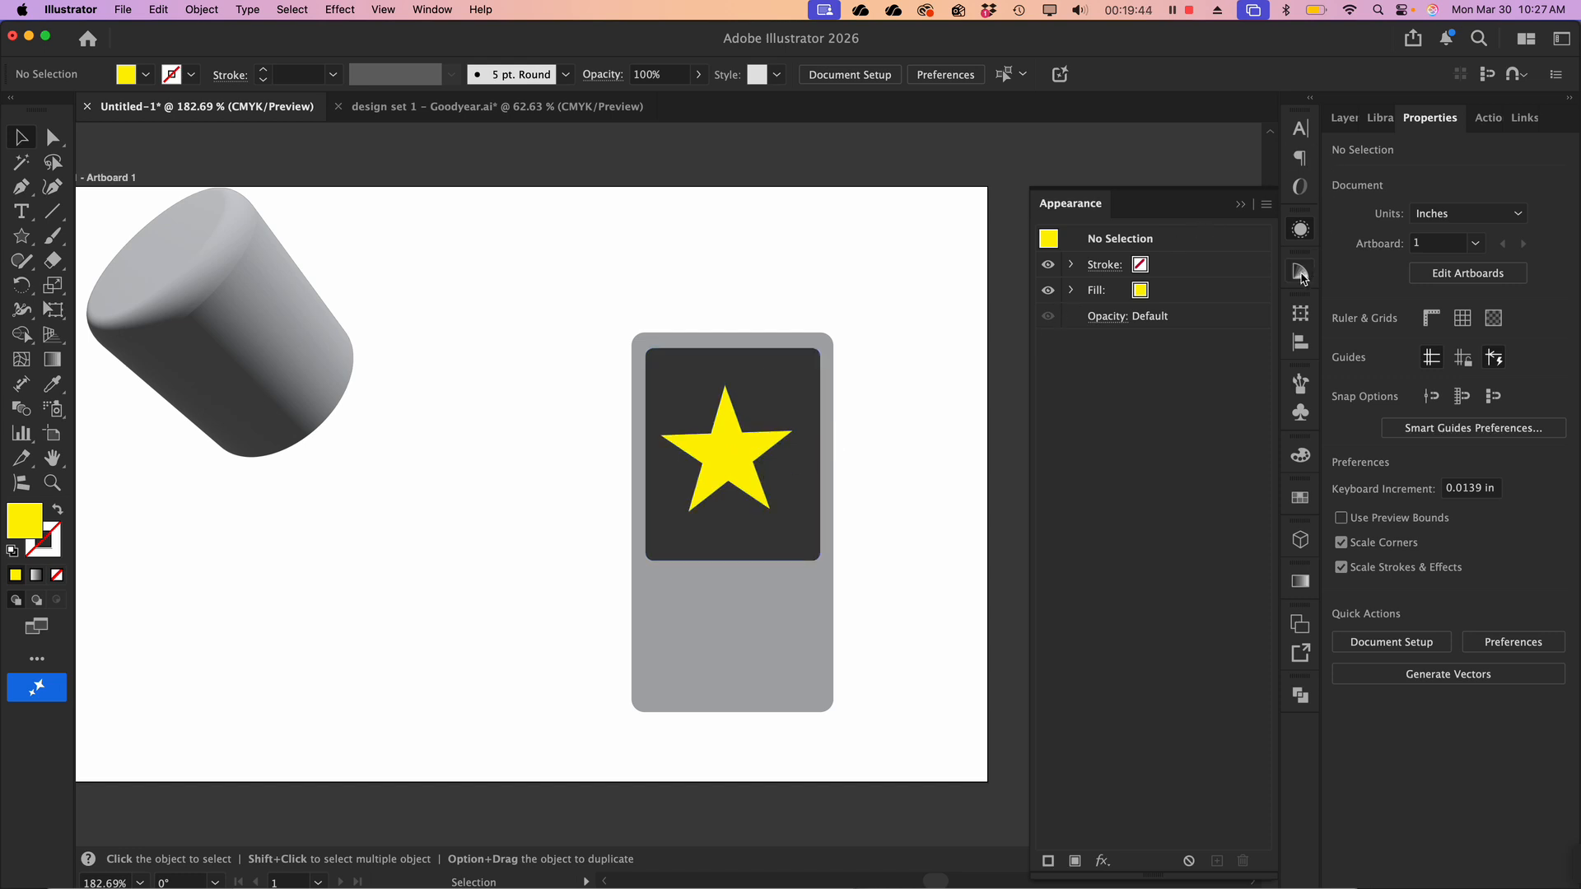
pyautogui.click(1300, 230)
pyautogui.click(1301, 232)
pyautogui.doubleClick(827, 606)
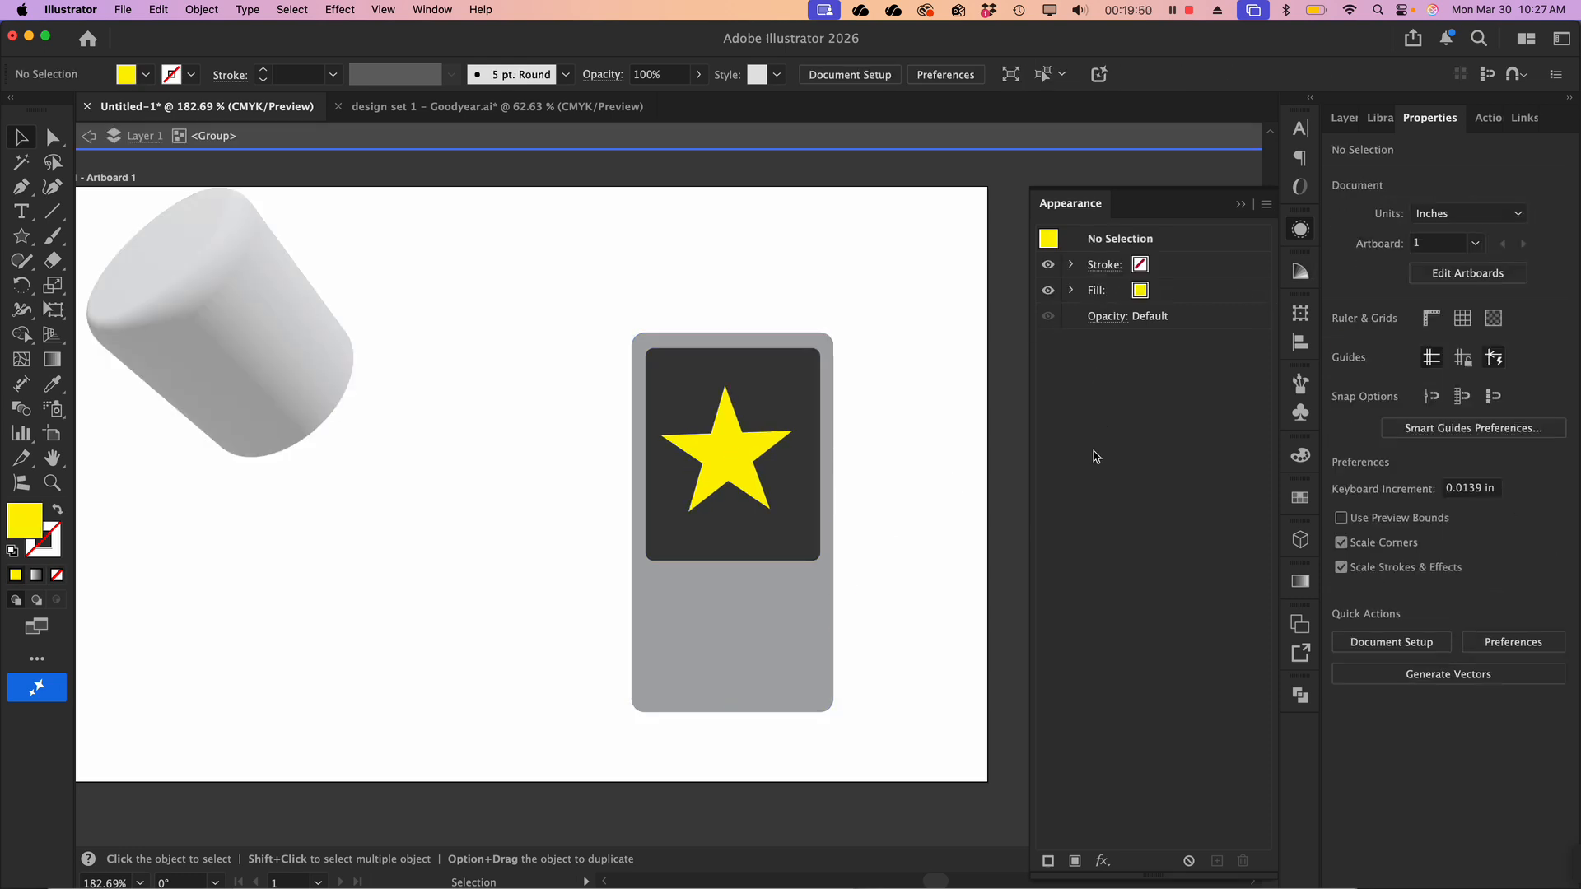
pyautogui.click(687, 637)
pyautogui.doubleClick(474, 551)
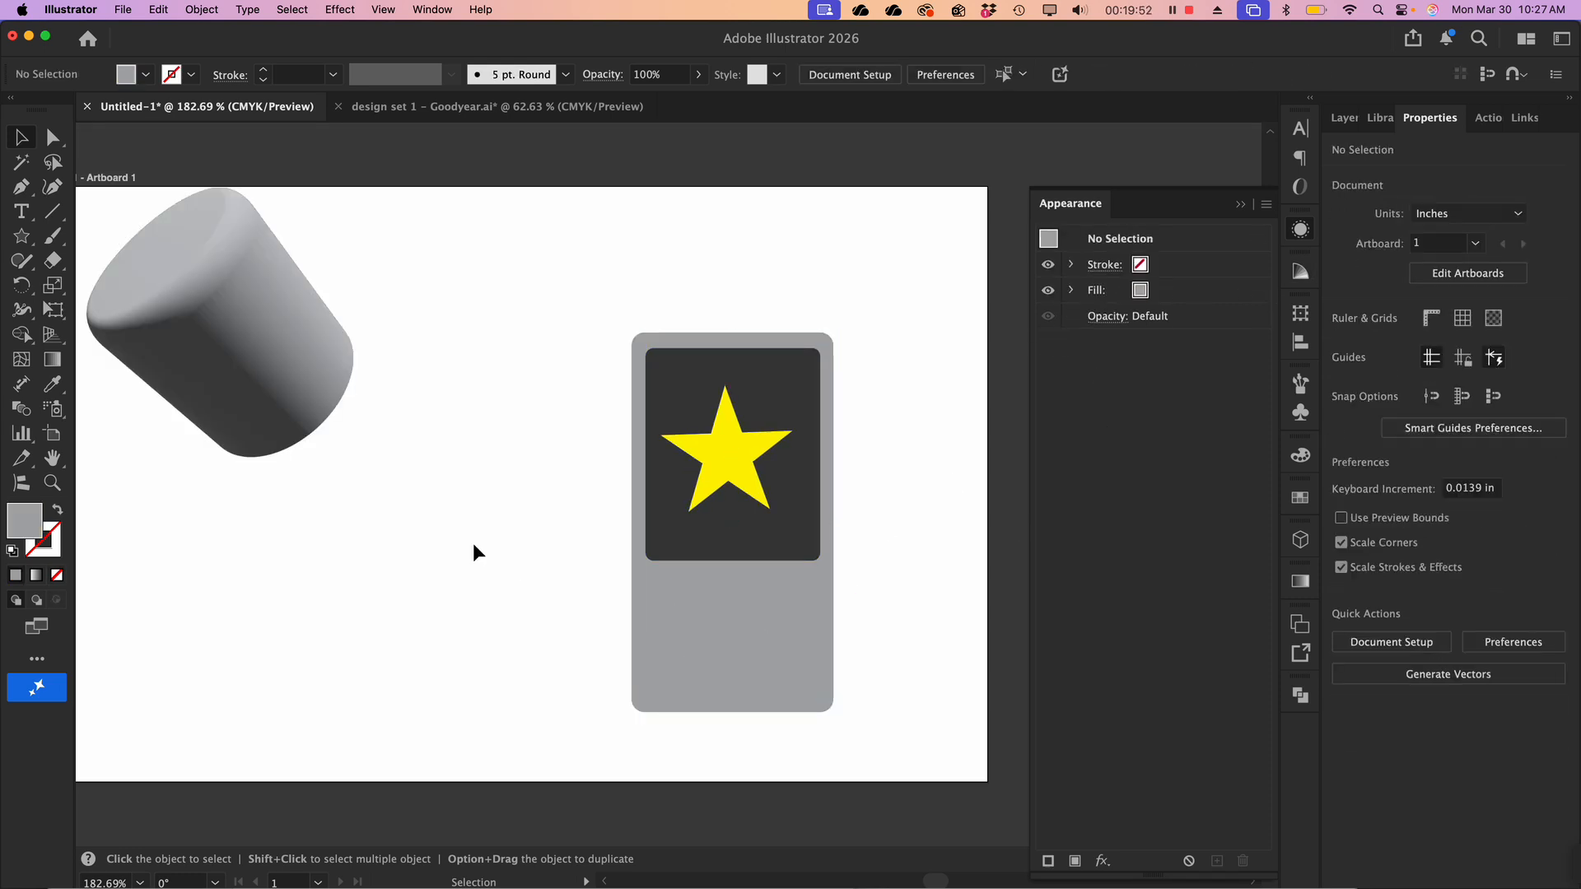
# Turn the group's 3D and Materials effect back on and toggle its visibility to compare the flat and 3D artwork
pyautogui.click(733, 665)
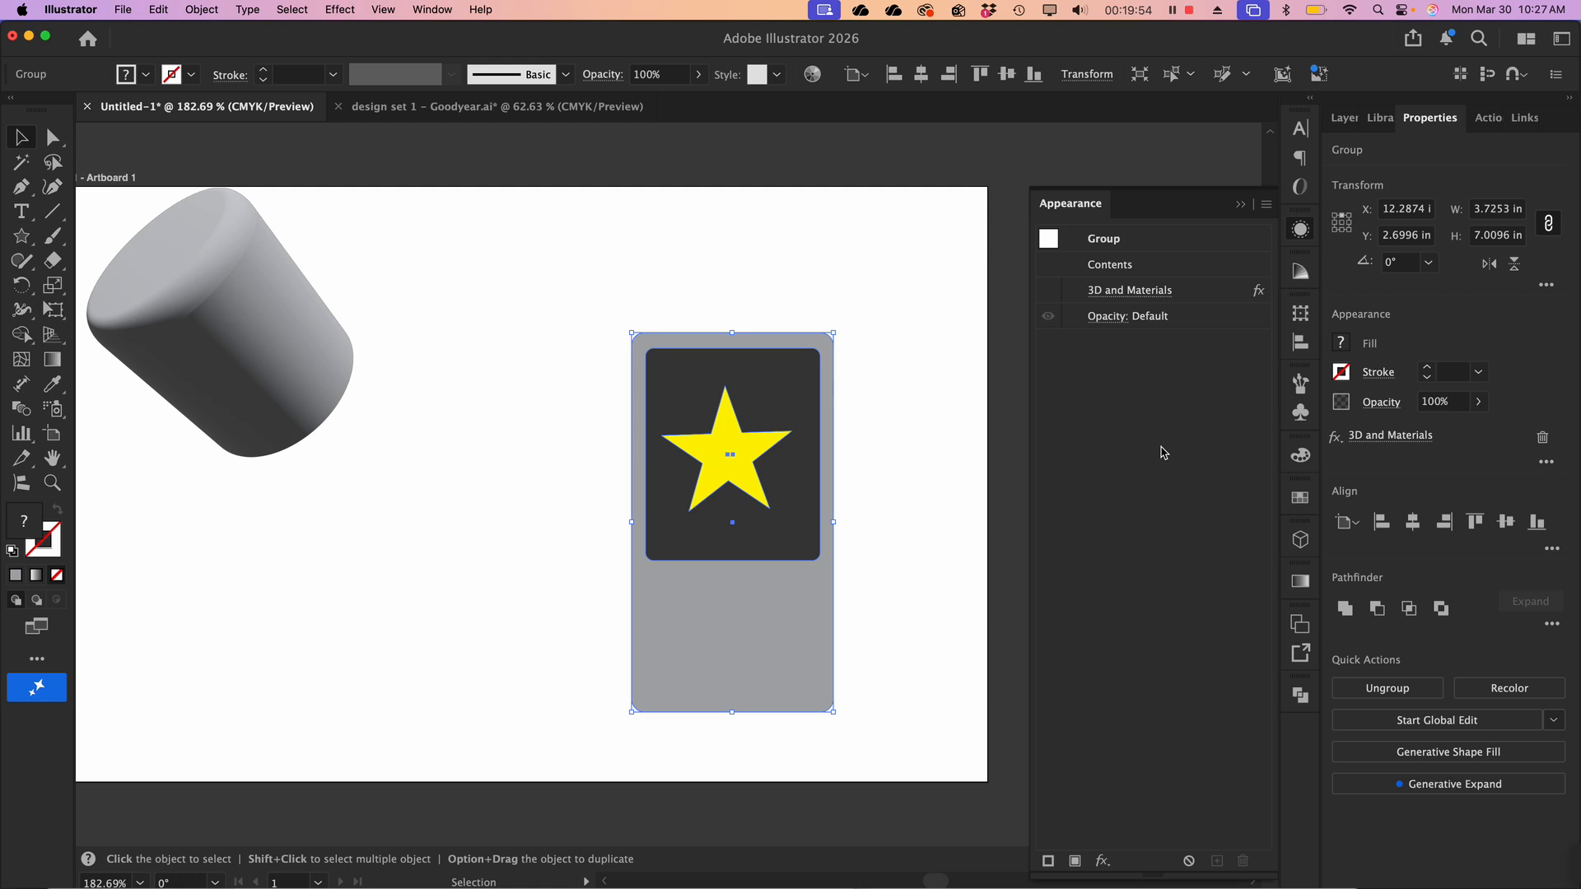
pyautogui.click(1048, 291)
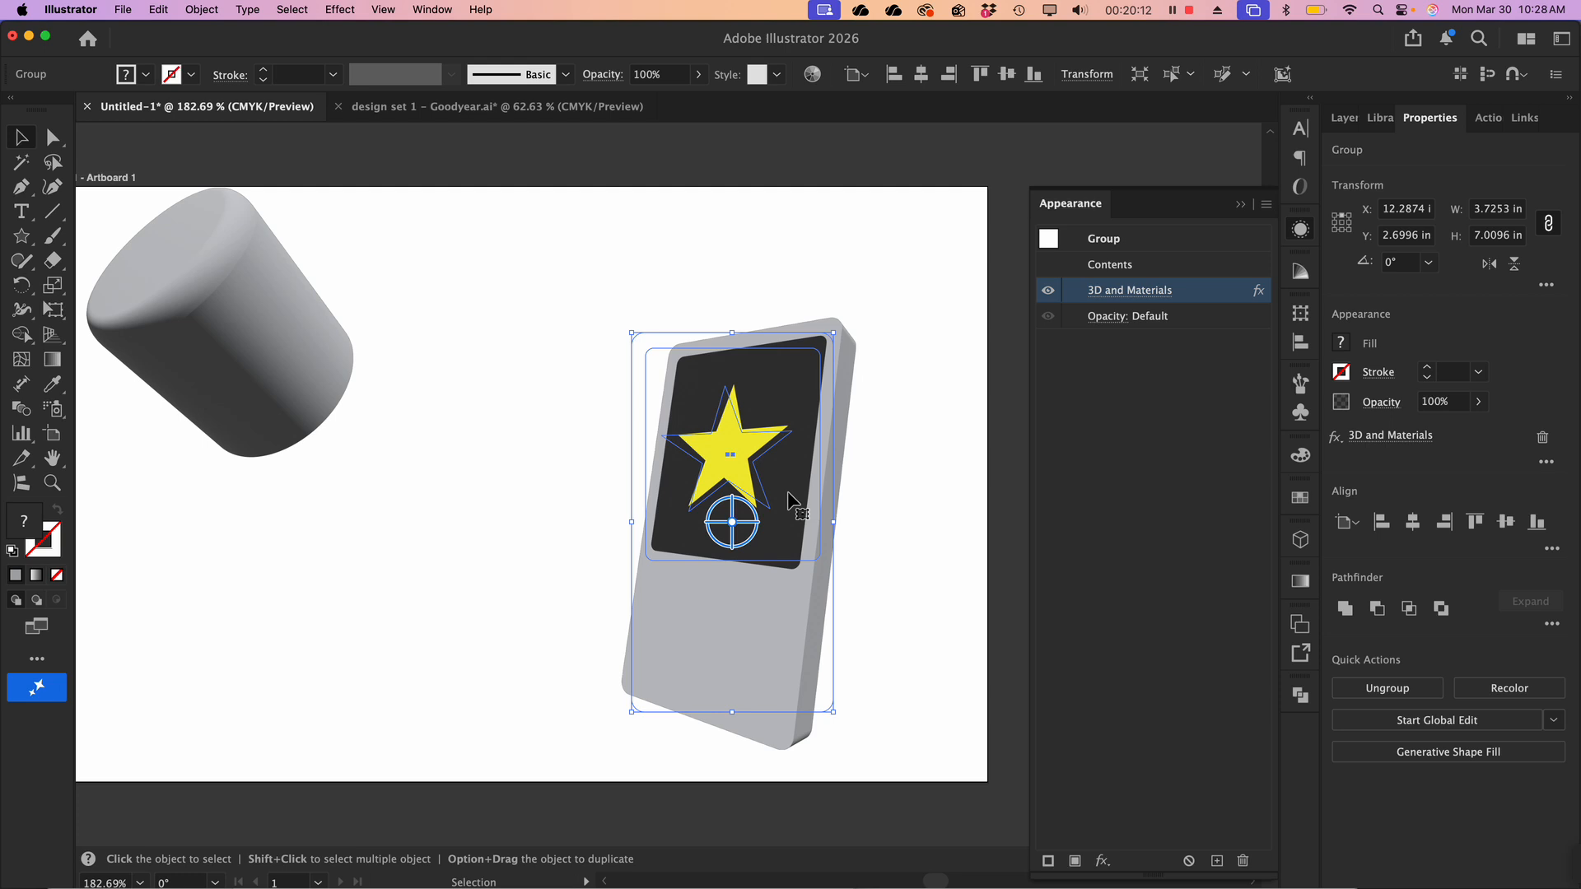
pyautogui.scroll(2, 789, 502)
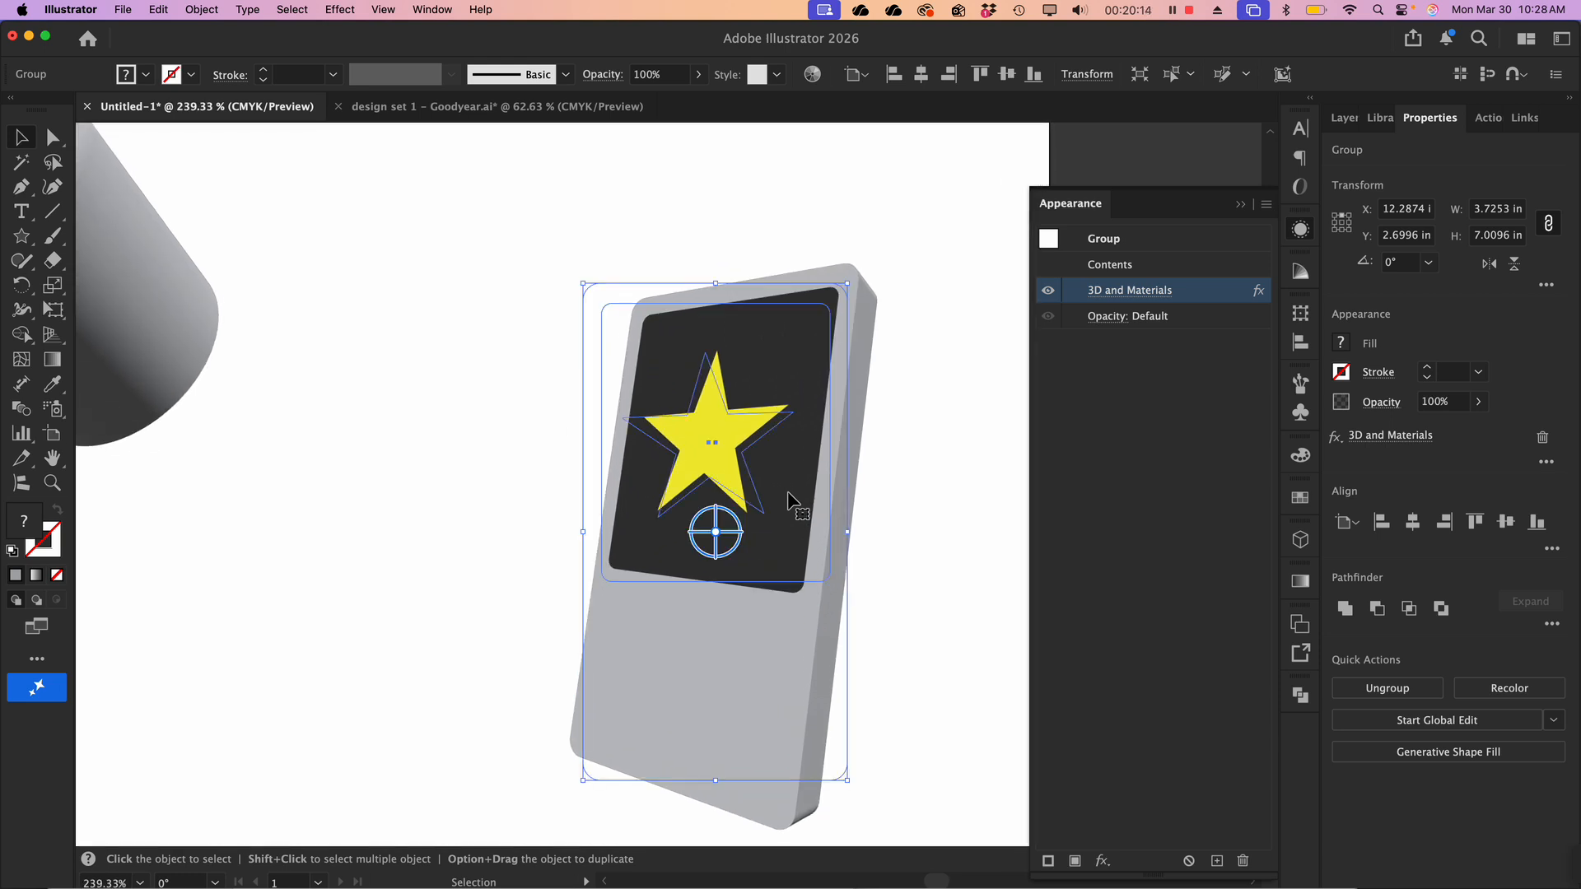
pyautogui.scroll(-1, 789, 502)
pyautogui.scroll(-3, 788, 497)
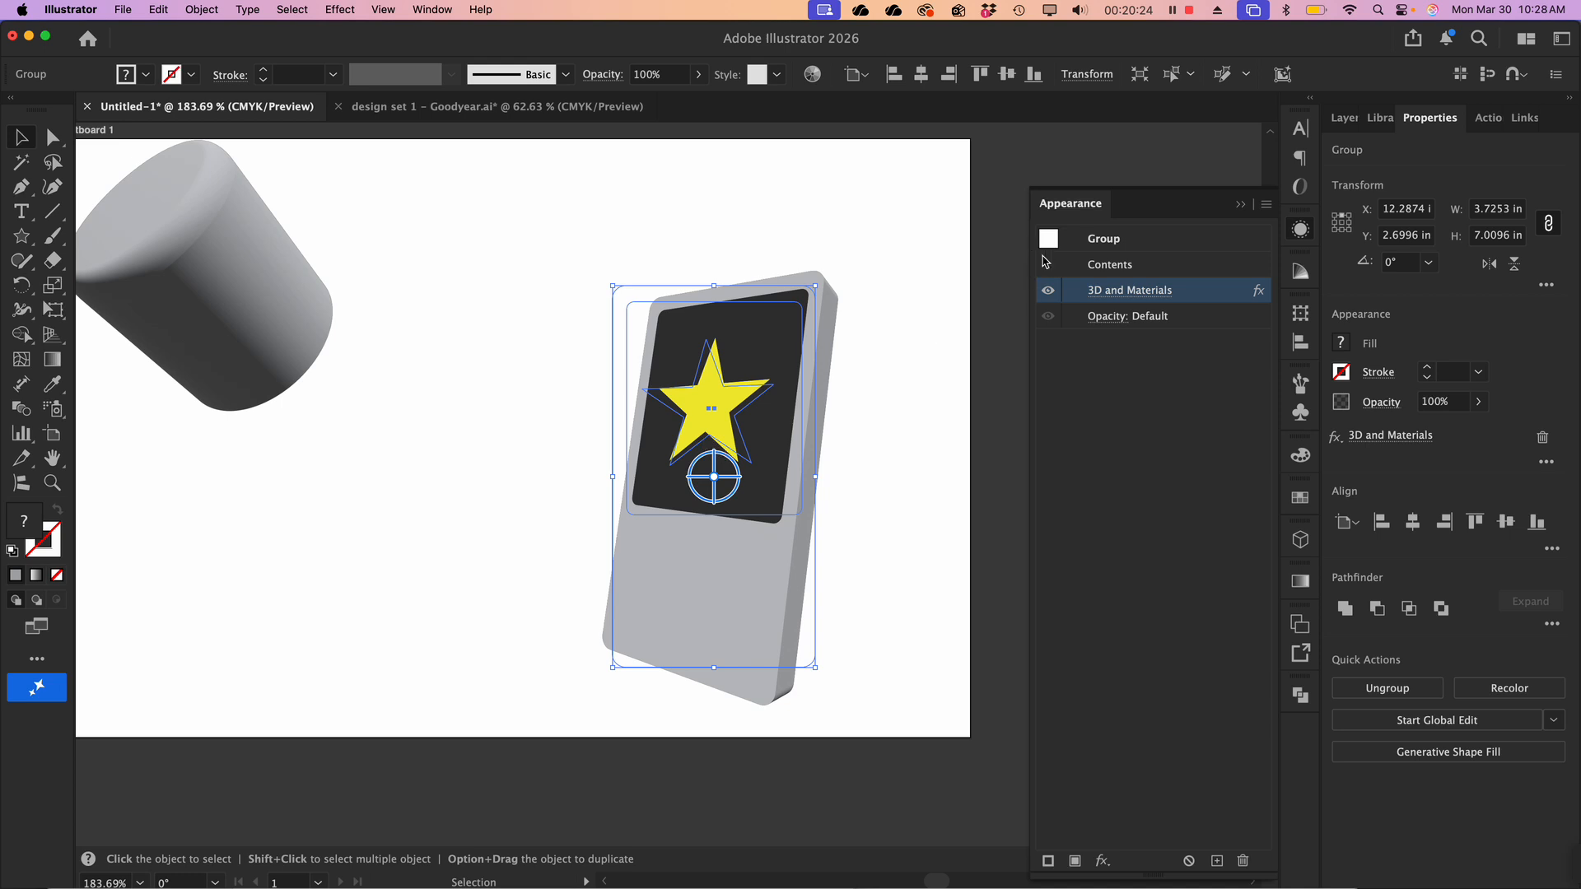
pyautogui.click(1048, 291)
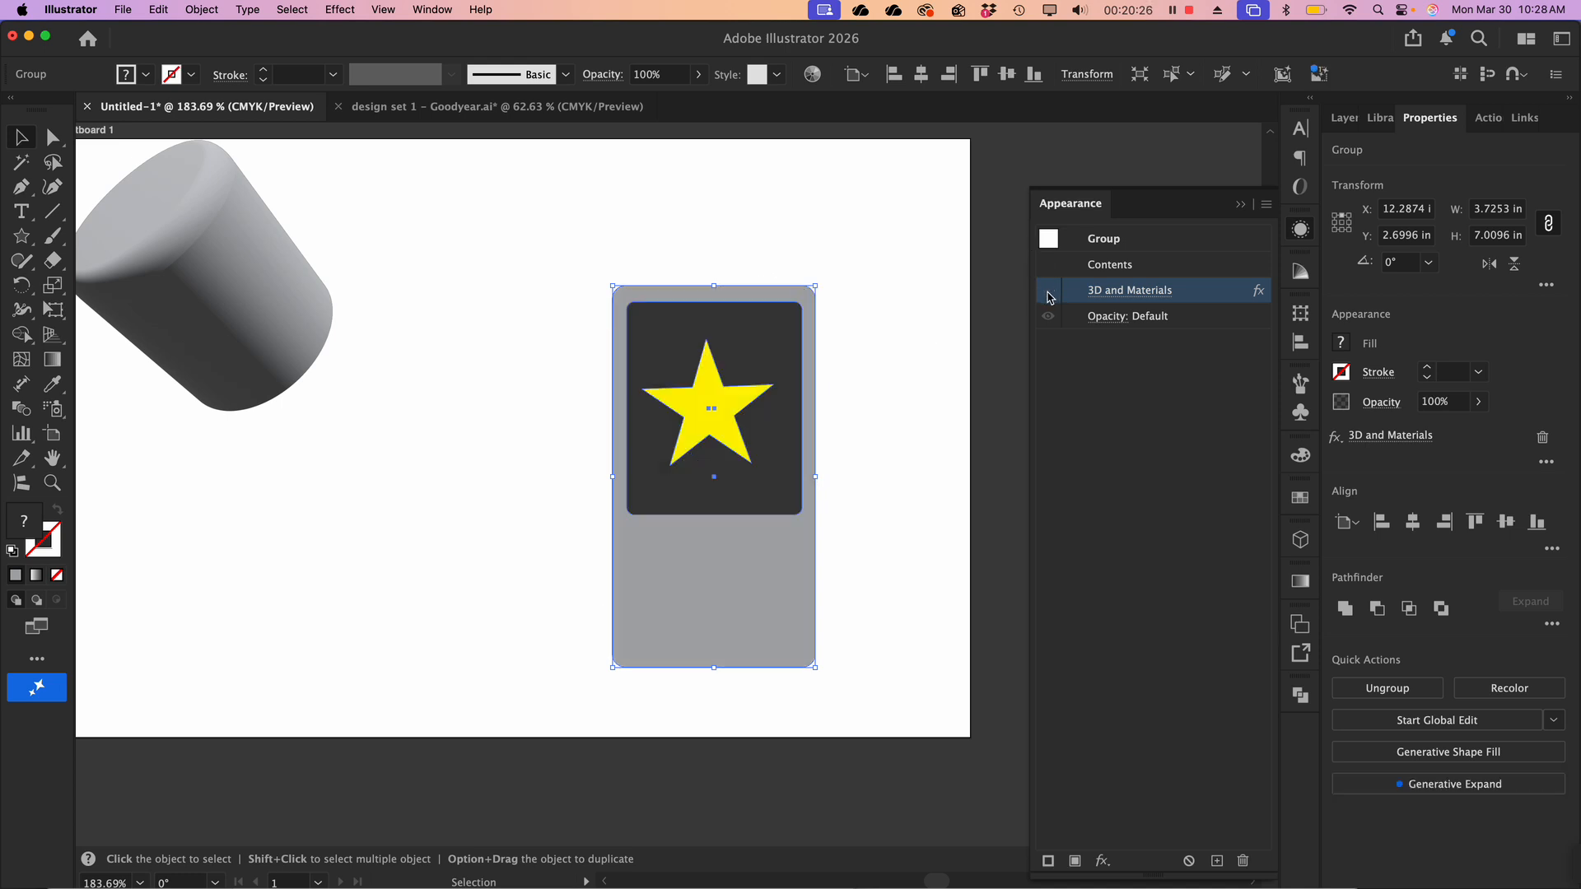
pyautogui.click(1048, 291)
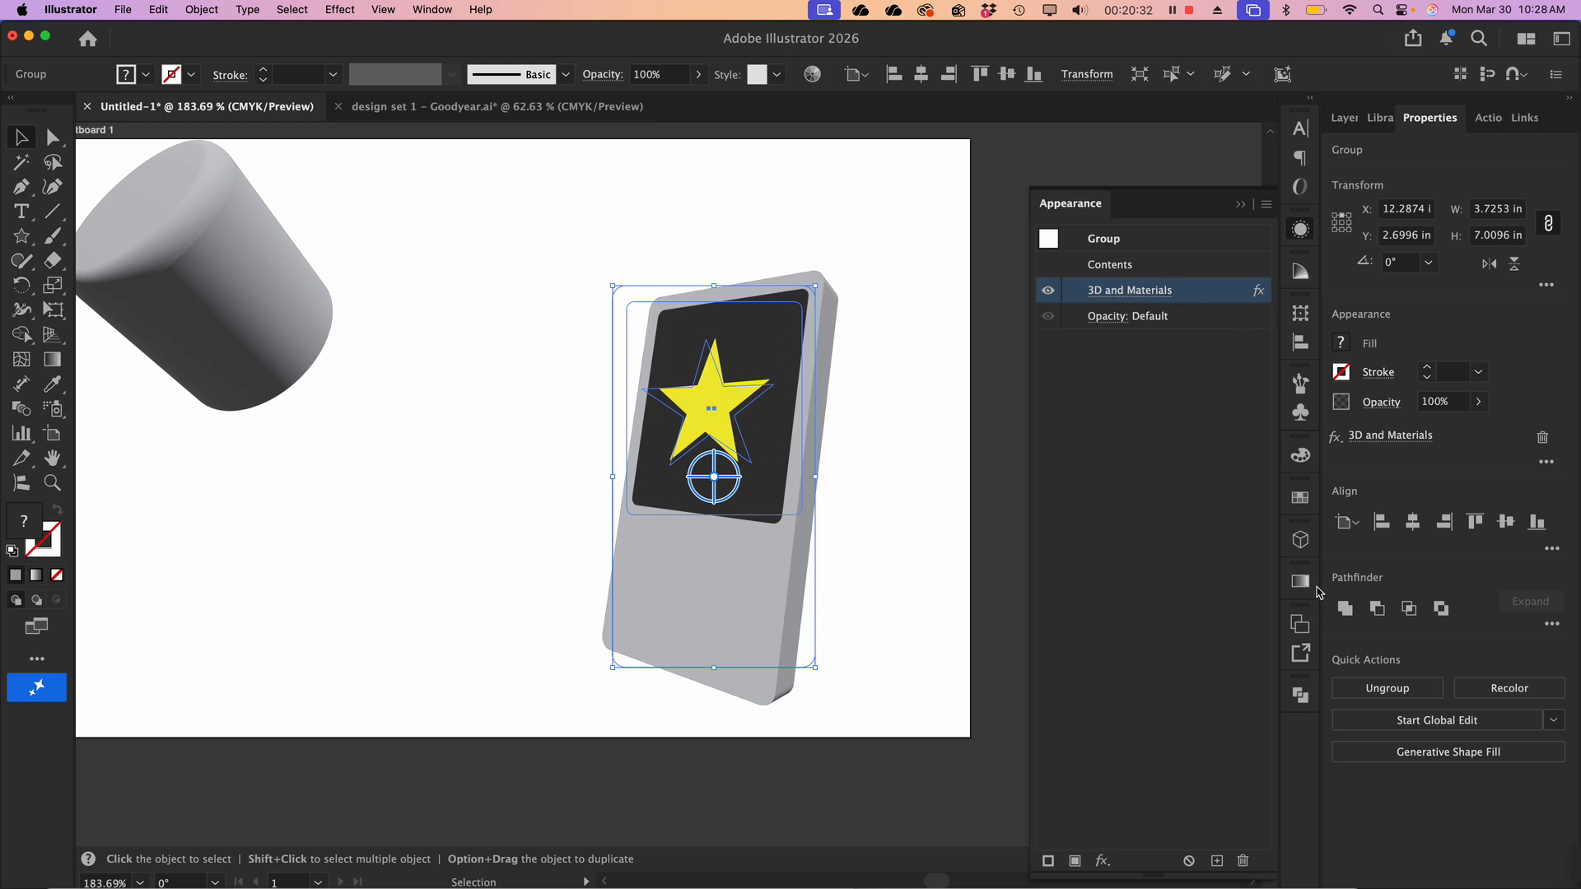
# Set the extruded device group's 3D perspective to 69° and its extrusion depth to 113 pt
pyautogui.click(1161, 293)
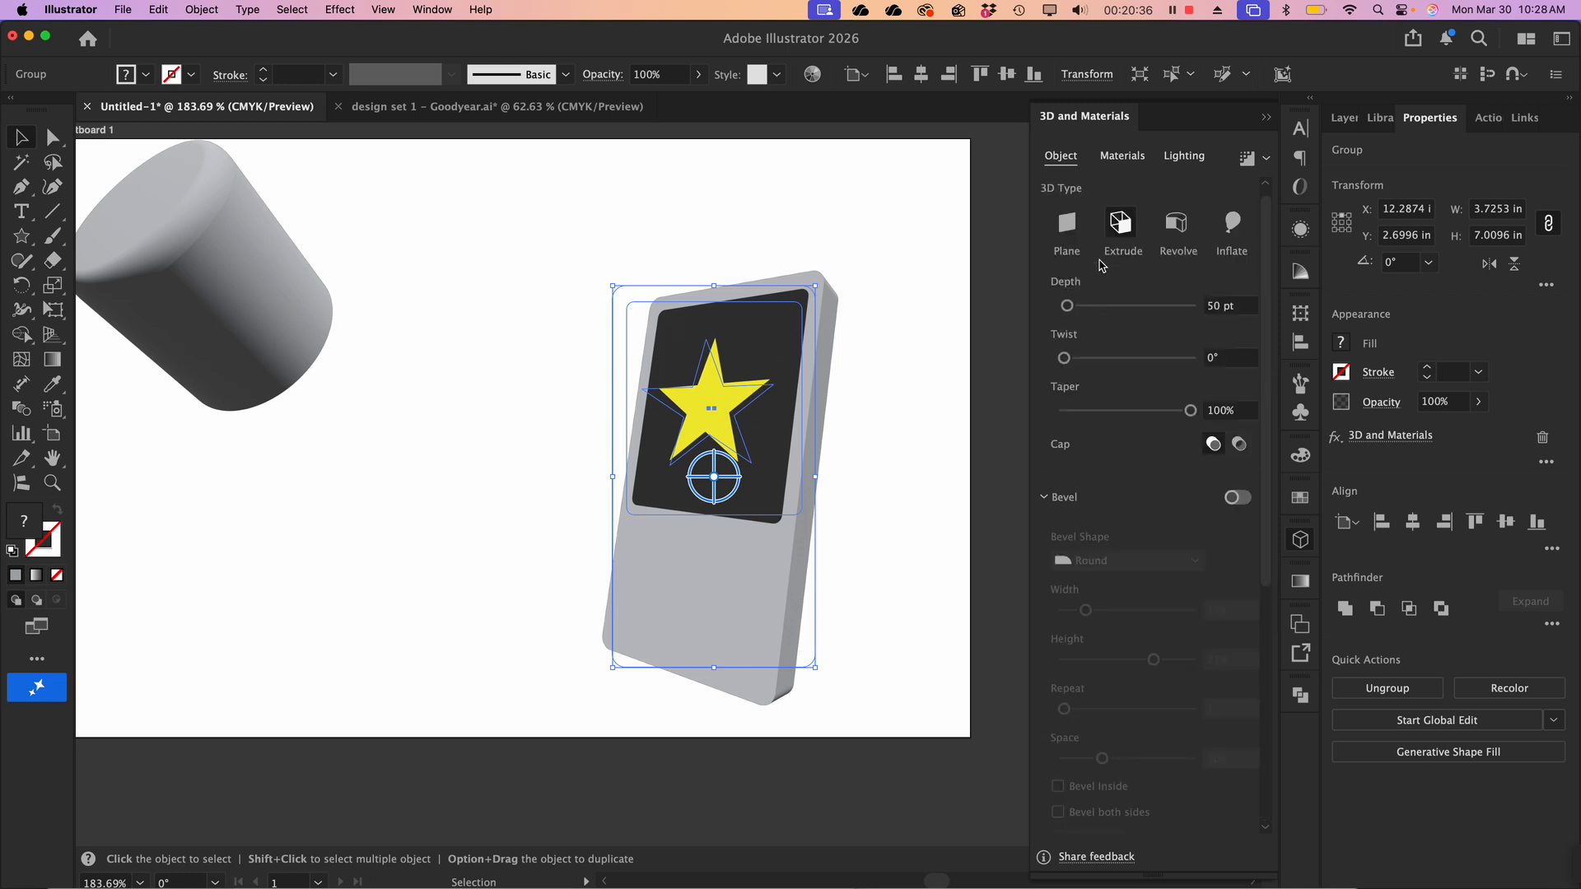
pyautogui.scroll(10, 1103, 272)
pyautogui.click(1124, 243)
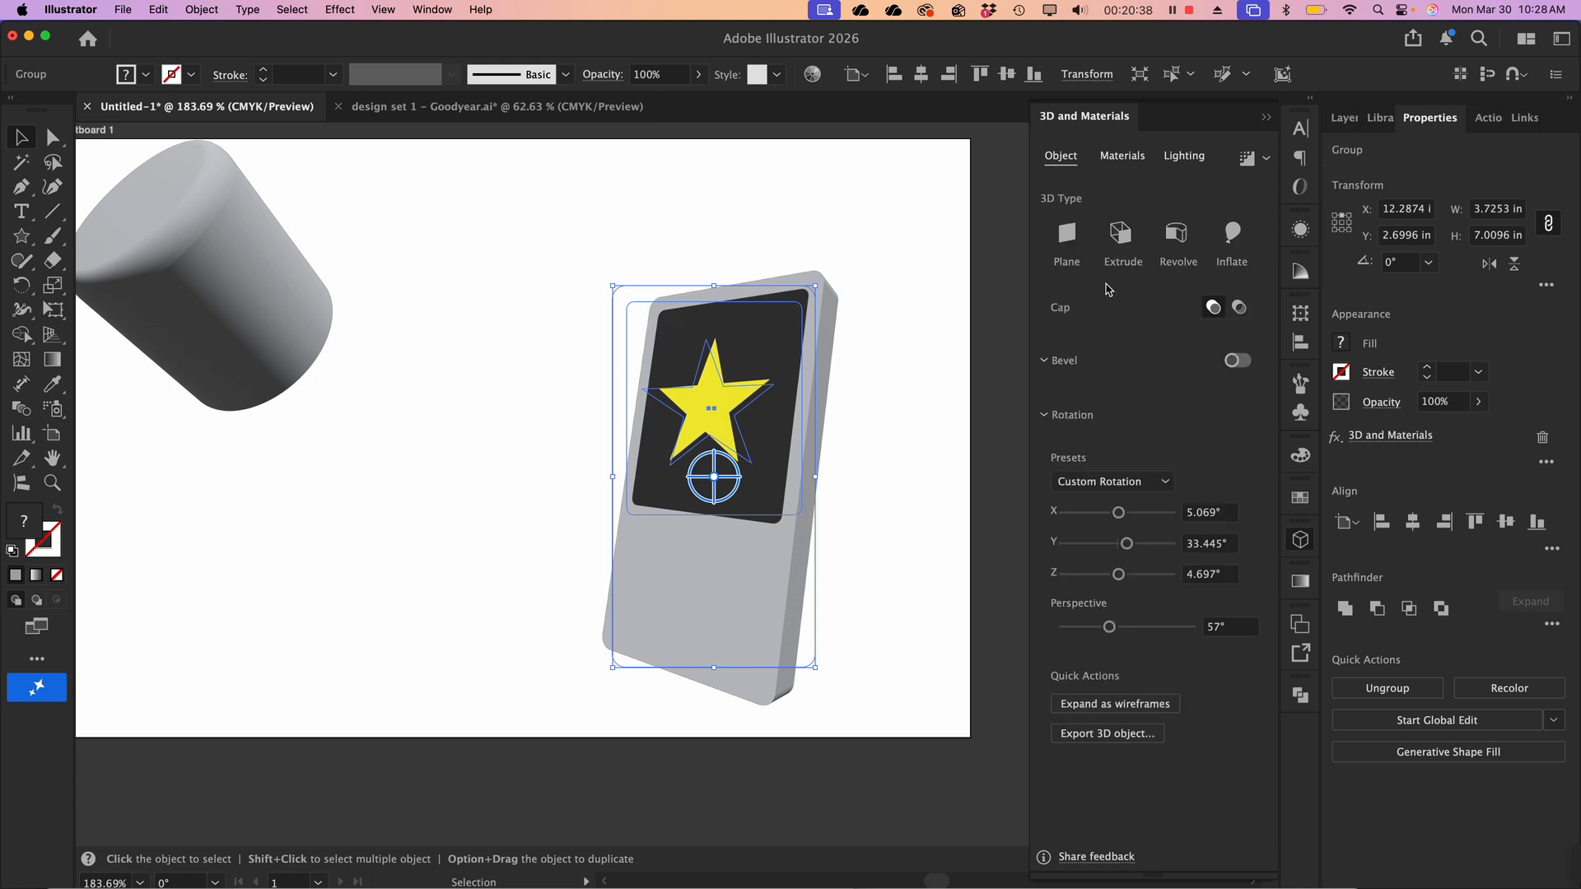
pyautogui.click(1122, 235)
pyautogui.click(1121, 235)
pyautogui.moveTo(1109, 628); pyautogui.dragTo(1119, 628)
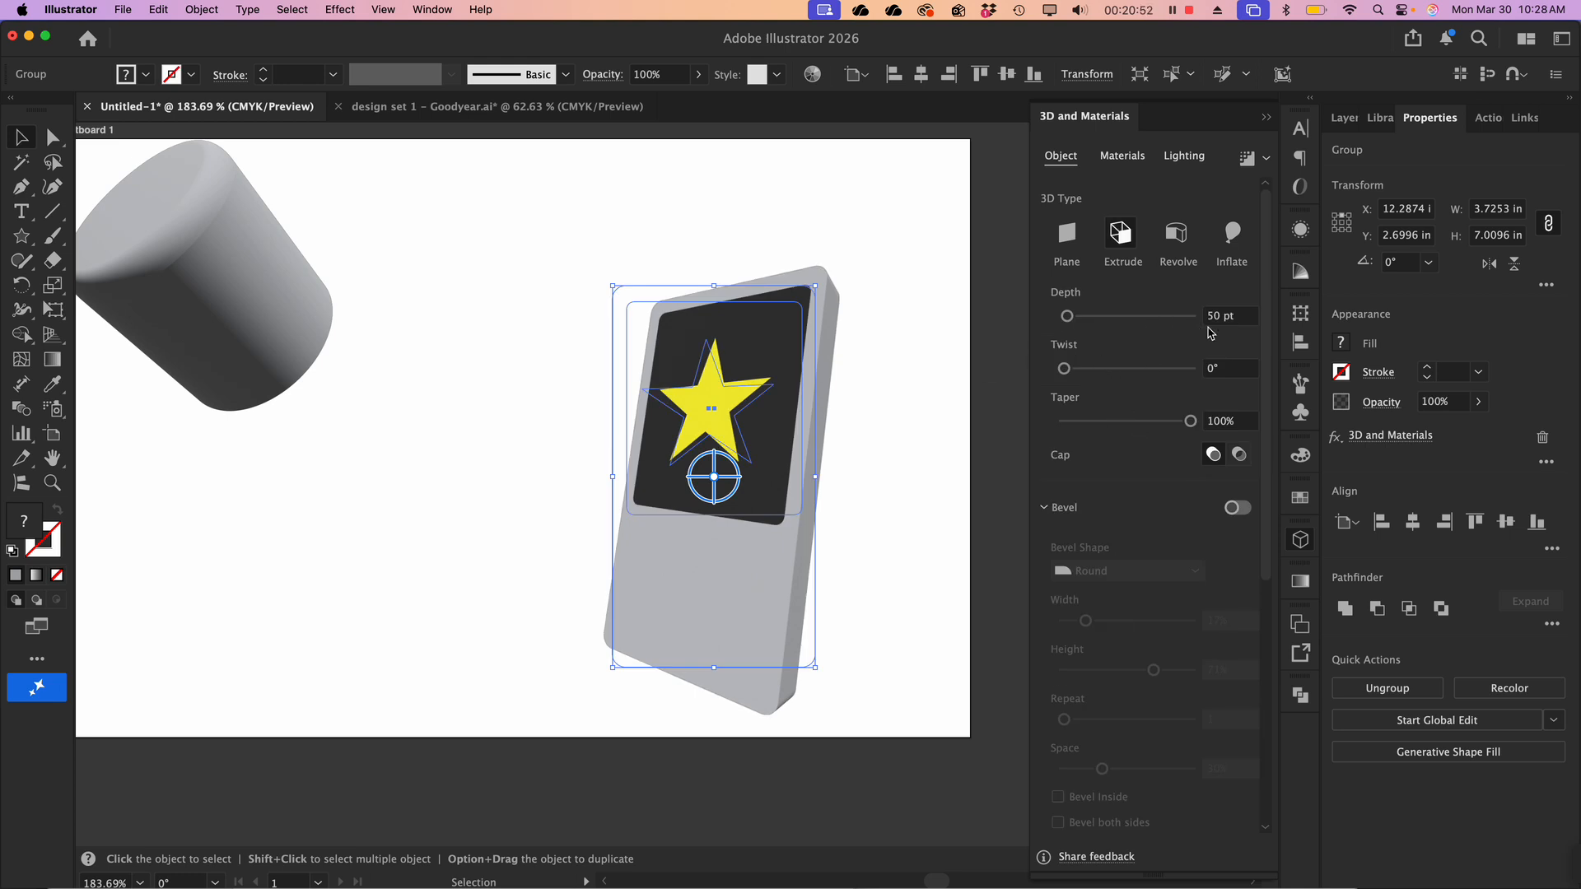
pyautogui.moveTo(1067, 317); pyautogui.dragTo(1065, 381)
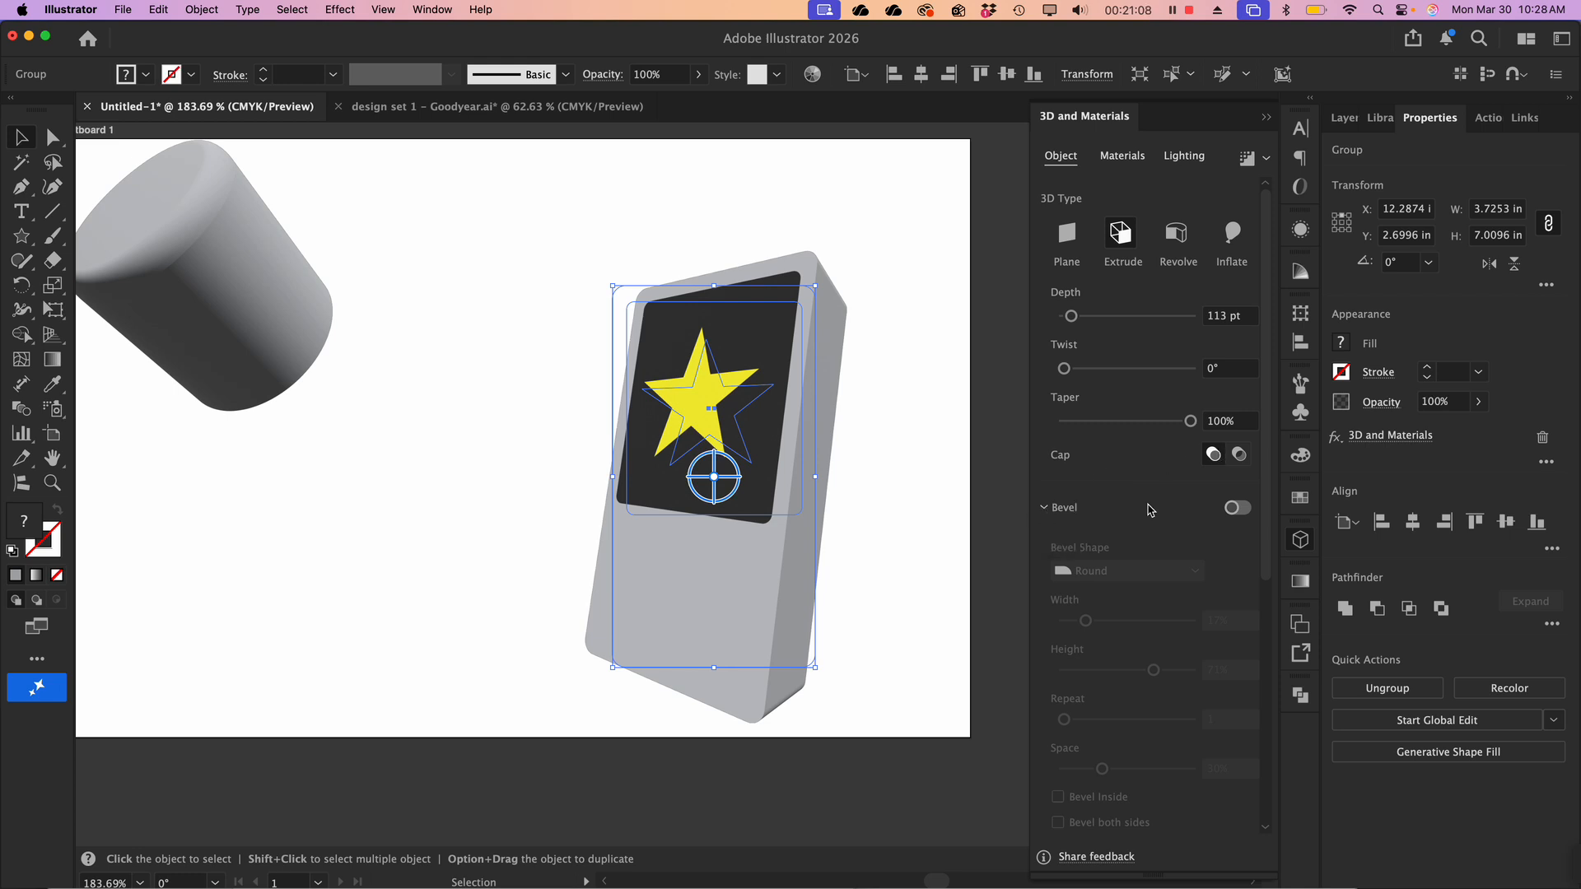
# Enable a Classic bevel on the device group, set its width to 5%, and inspect the edges around the star
pyautogui.scroll(-5, 1151, 509)
pyautogui.scroll(5, 1150, 509)
pyautogui.click(1079, 508)
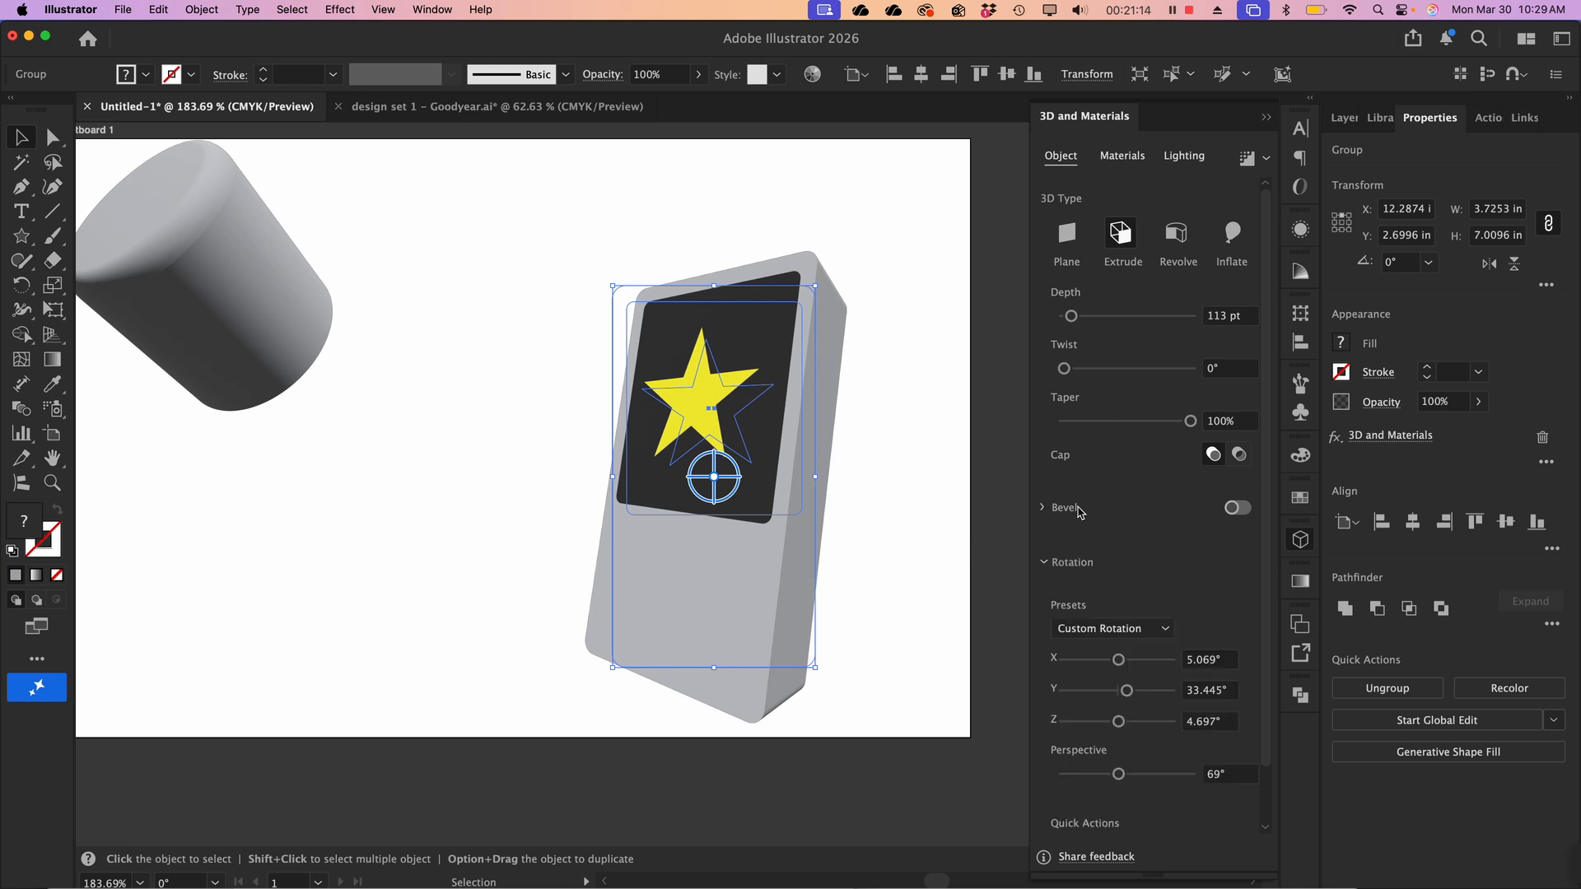
pyautogui.click(1235, 510)
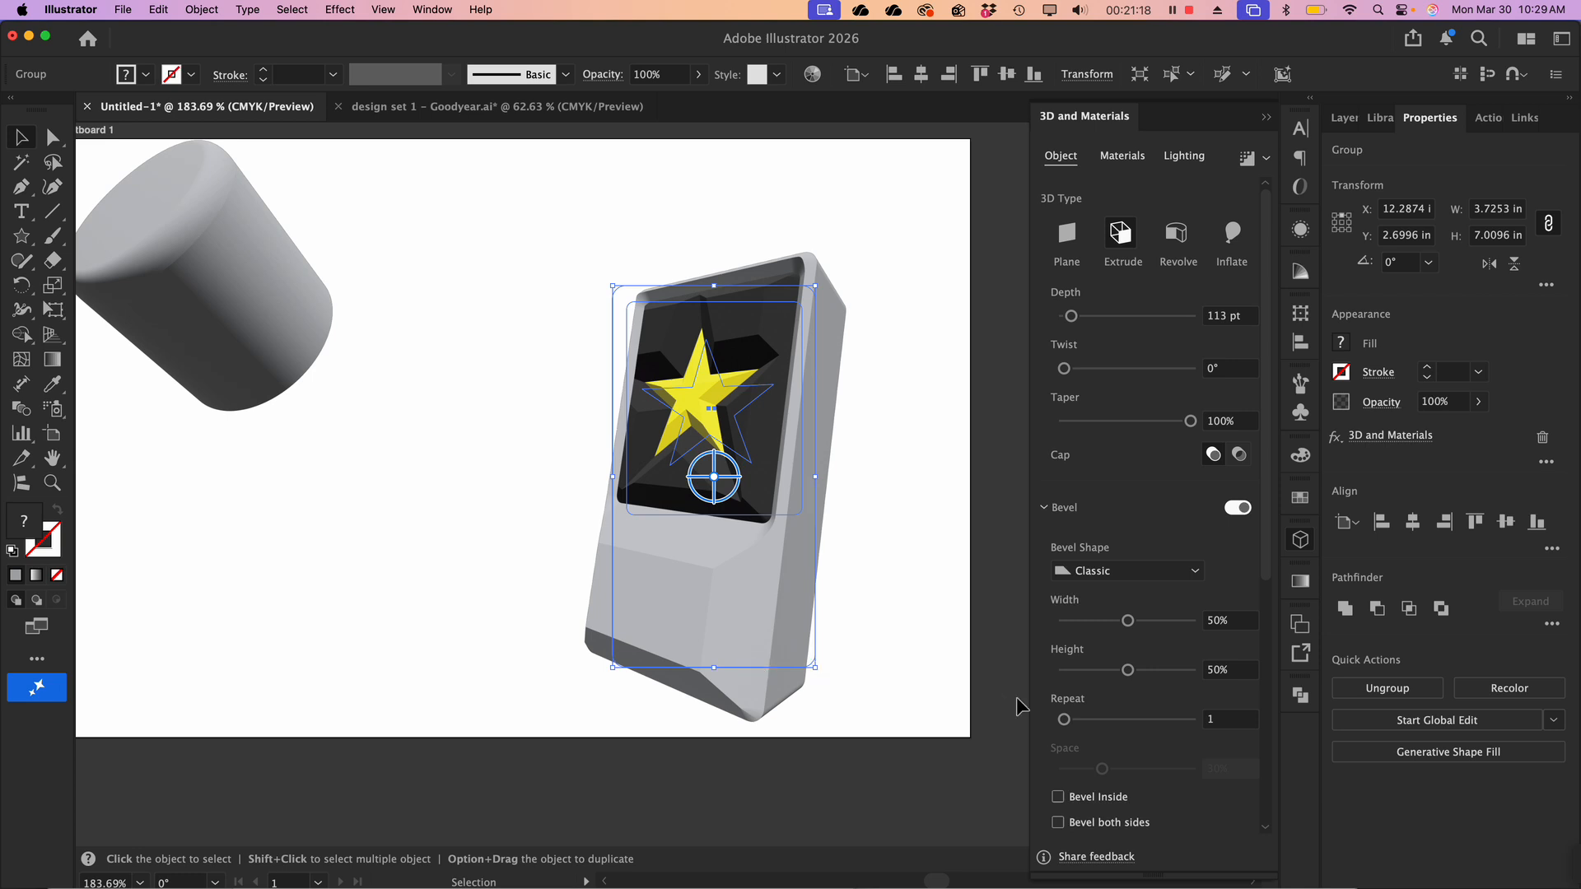
pyautogui.moveTo(1128, 621); pyautogui.dragTo(1073, 634)
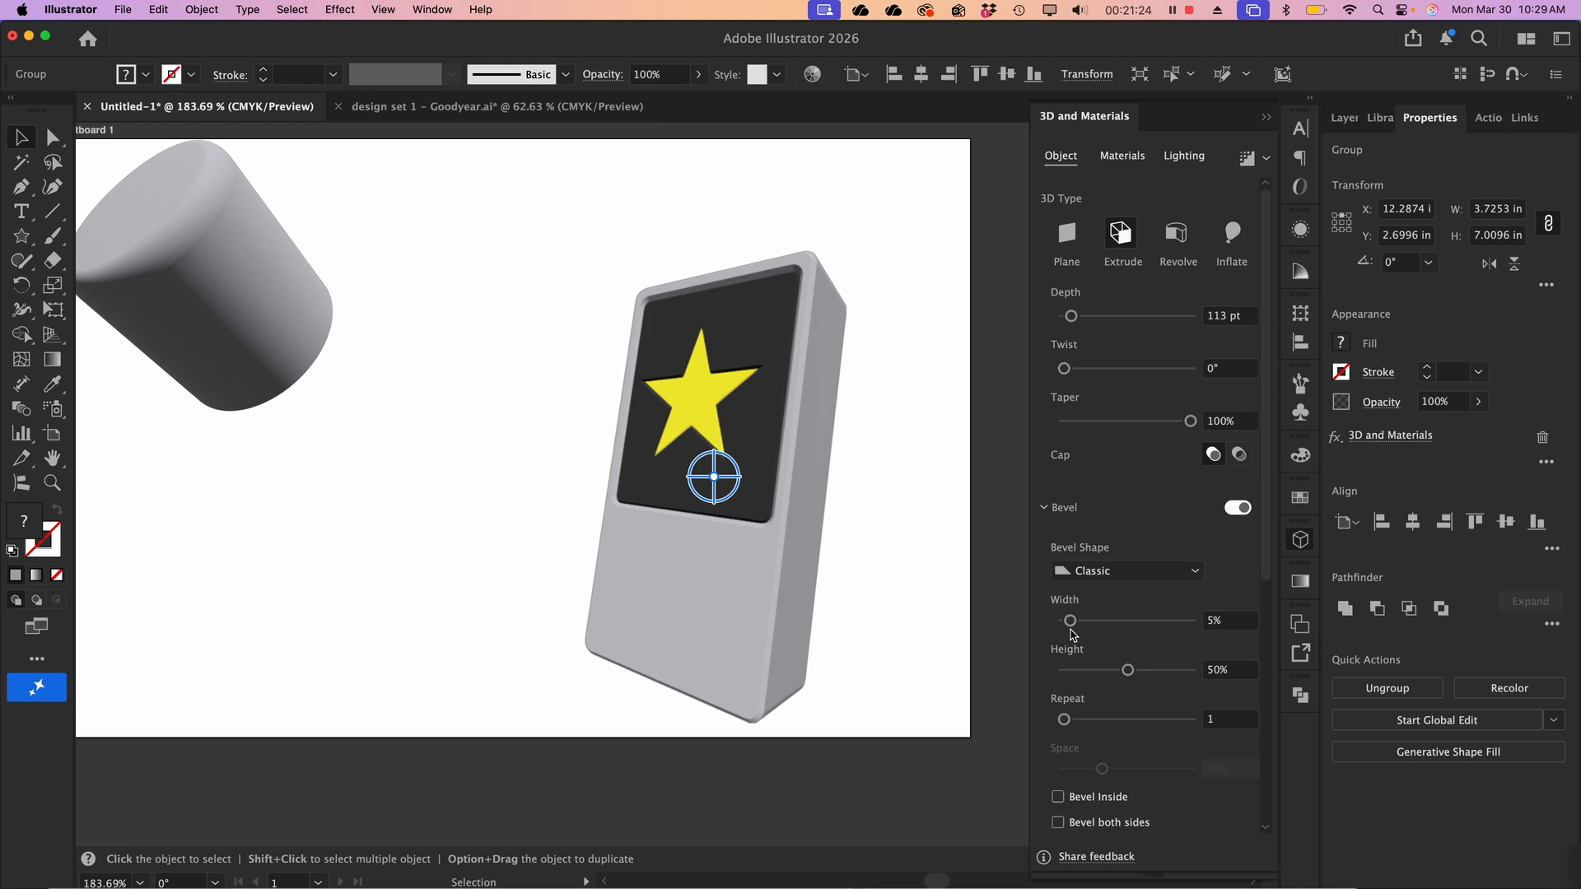
pyautogui.scroll(5, 604, 375)
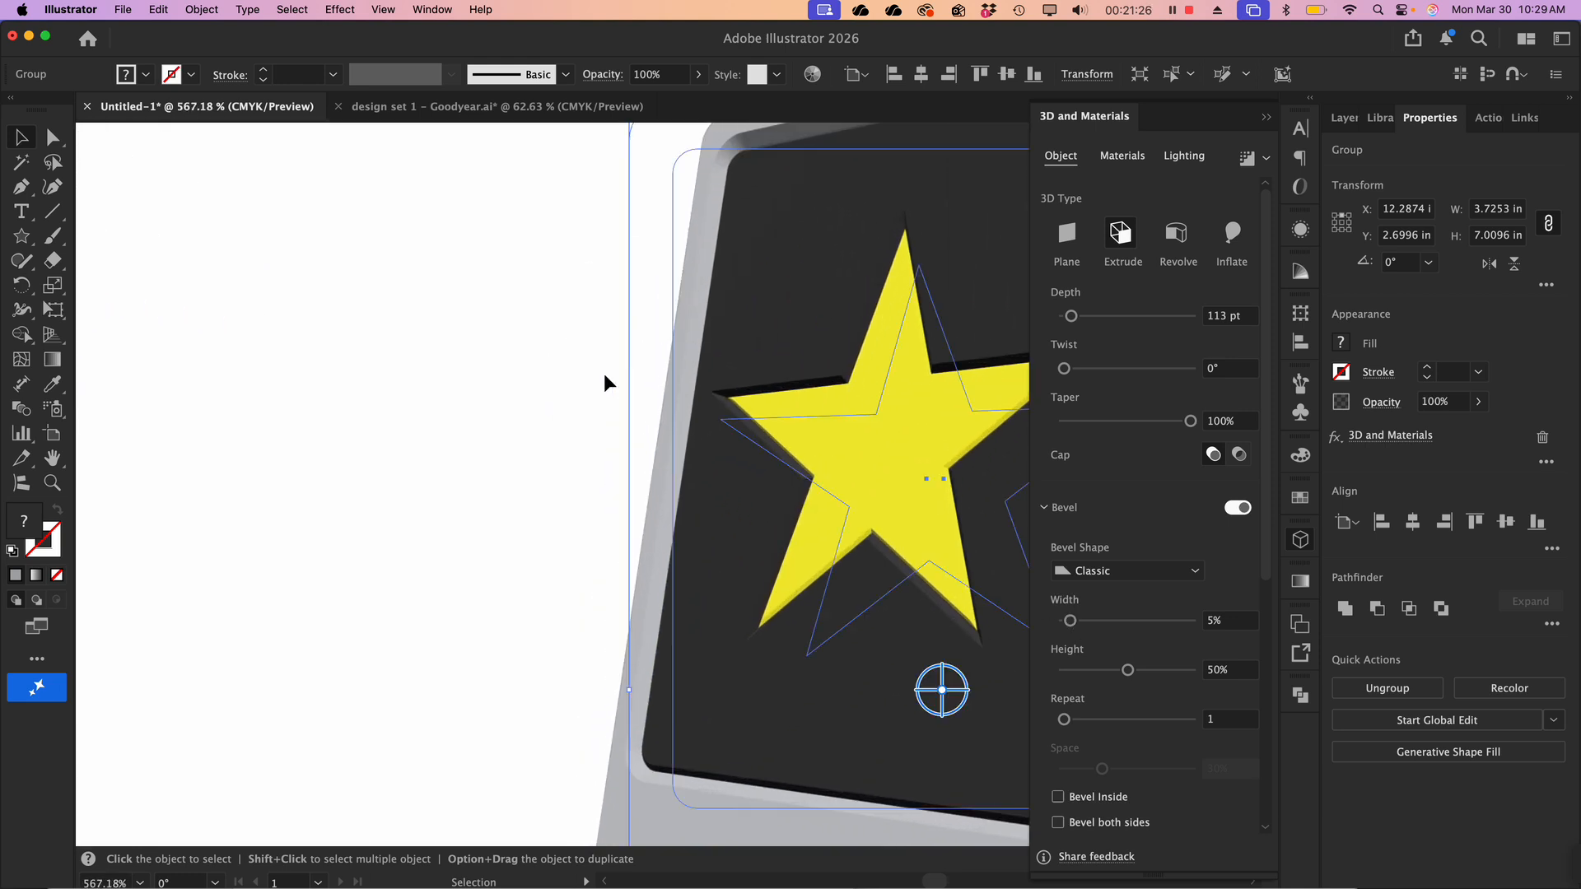
pyautogui.scroll(-3, 798, 411)
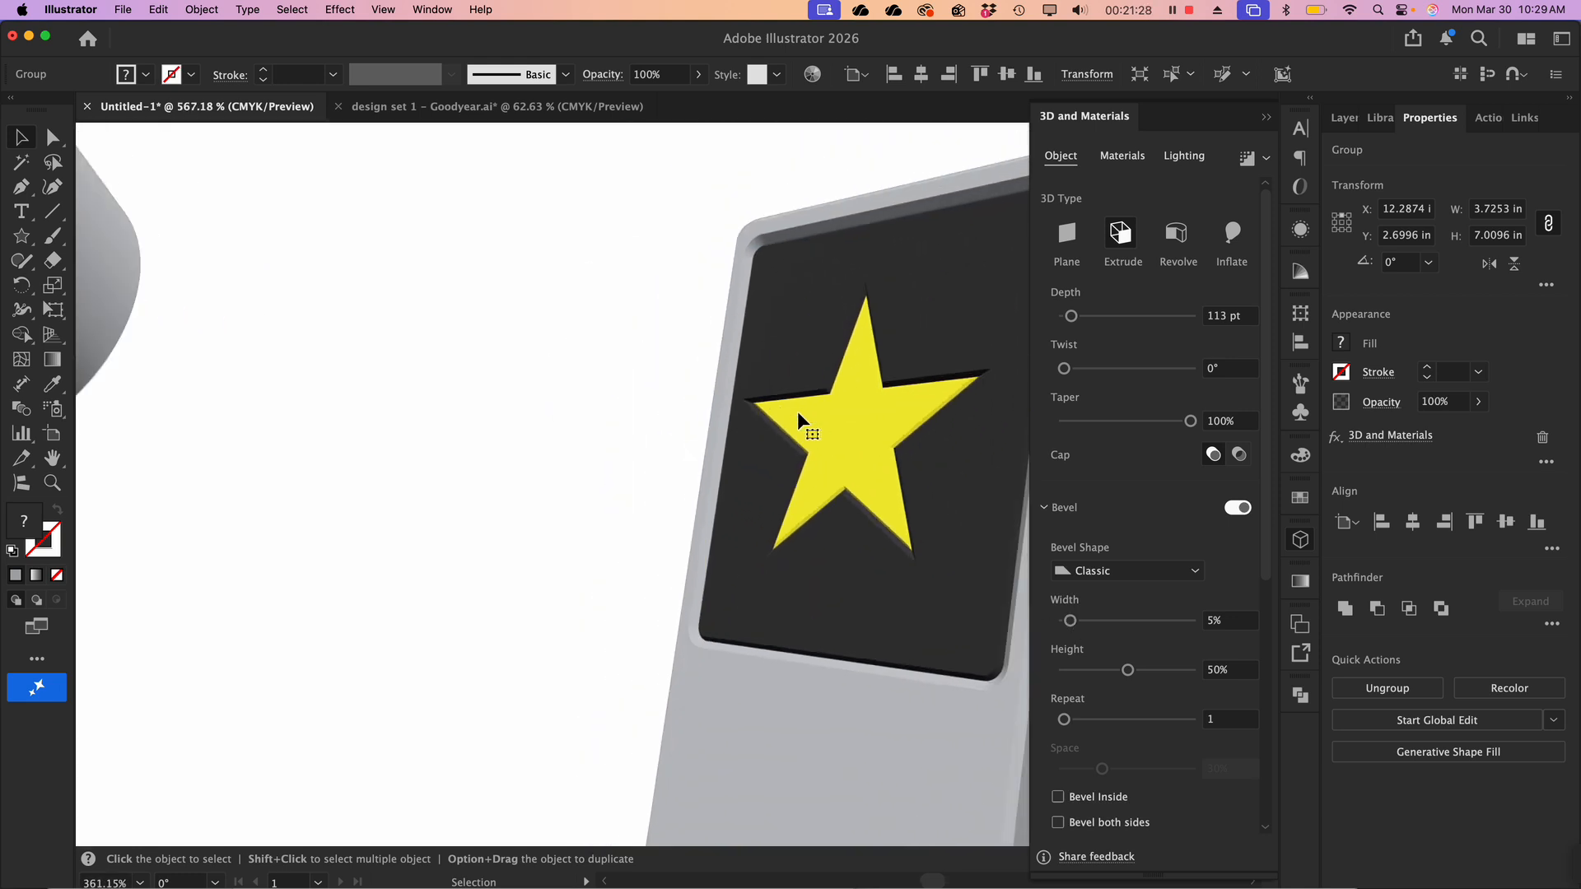
pyautogui.hscroll(5, 780, 444)
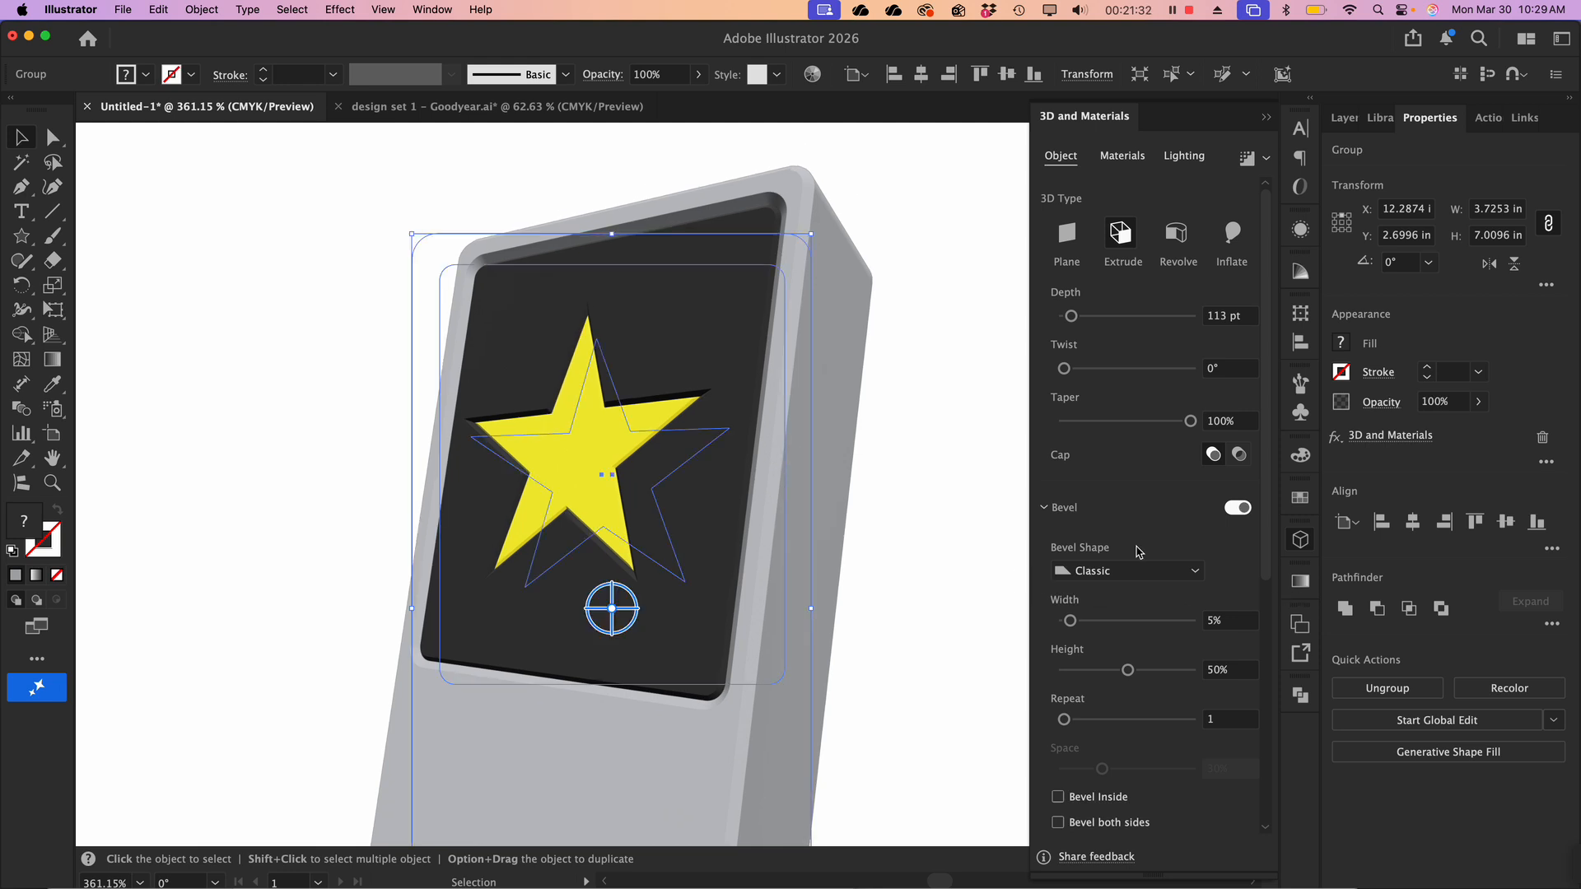
# Reduce the device group's bevel width to 4%, review the whole object, and deselect it
pyautogui.moveTo(1071, 627); pyautogui.dragTo(1069, 626)
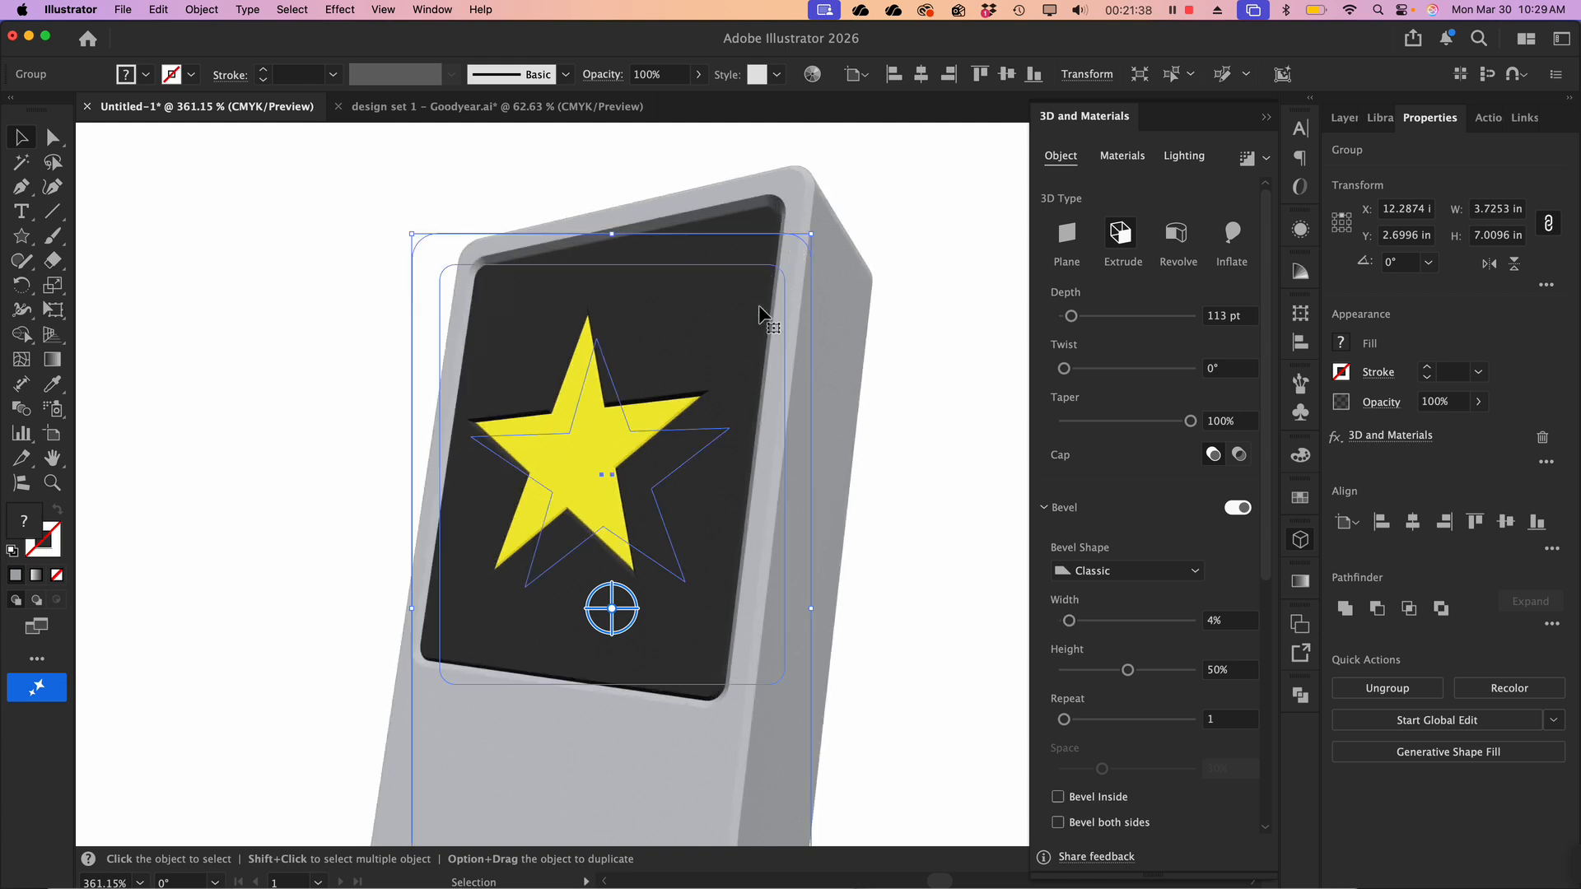
pyautogui.scroll(-5, 783, 419)
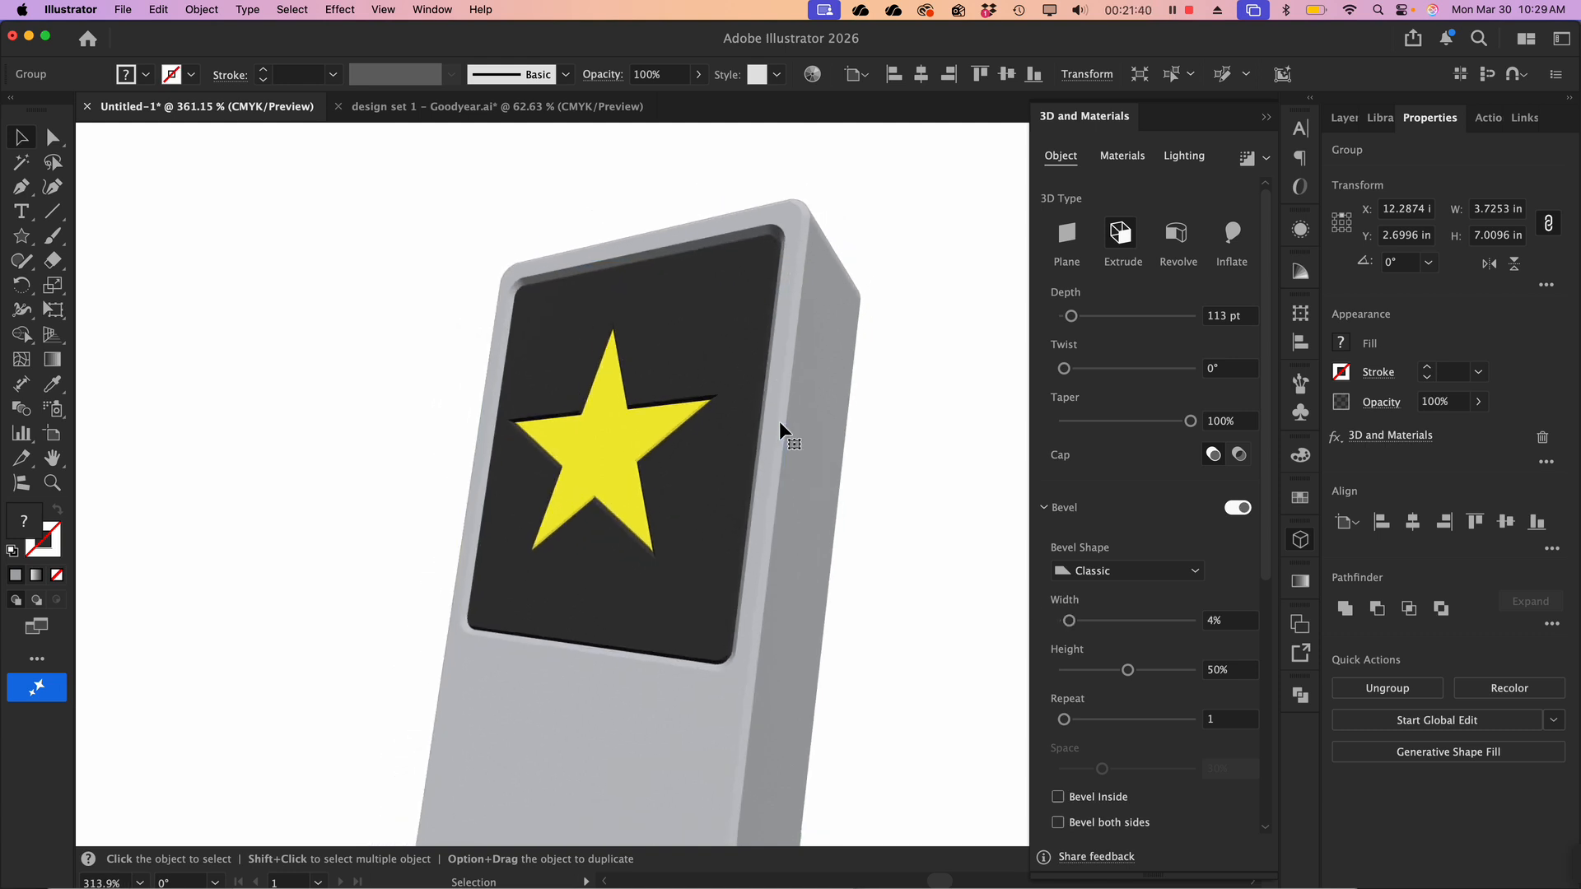
pyautogui.hscroll(3, 779, 421)
pyautogui.scroll(-2, 779, 421)
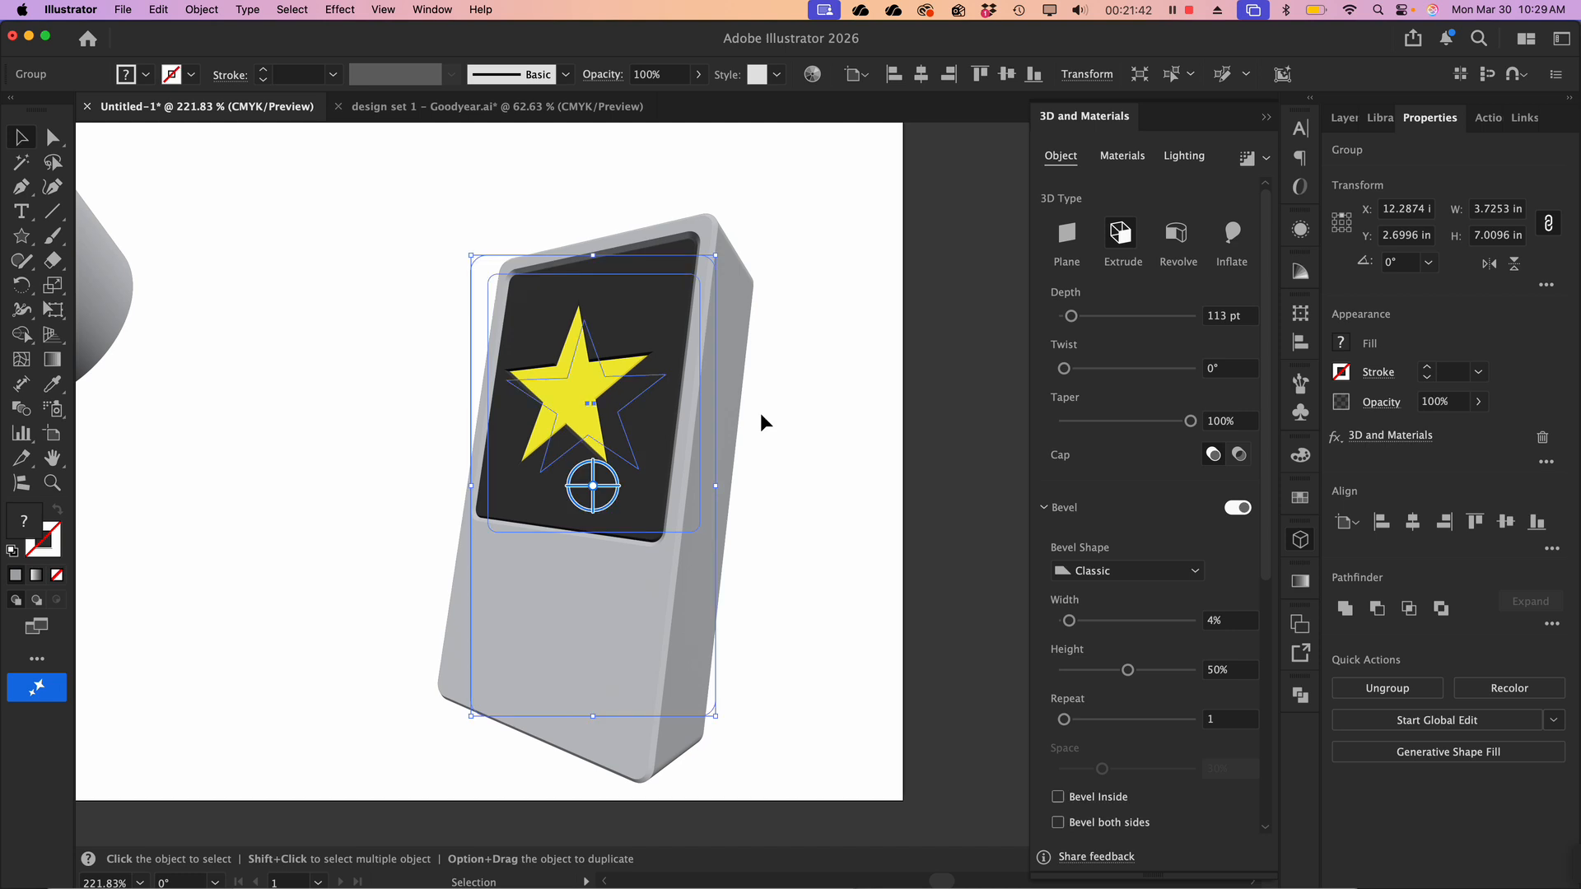
pyautogui.click(266, 290)
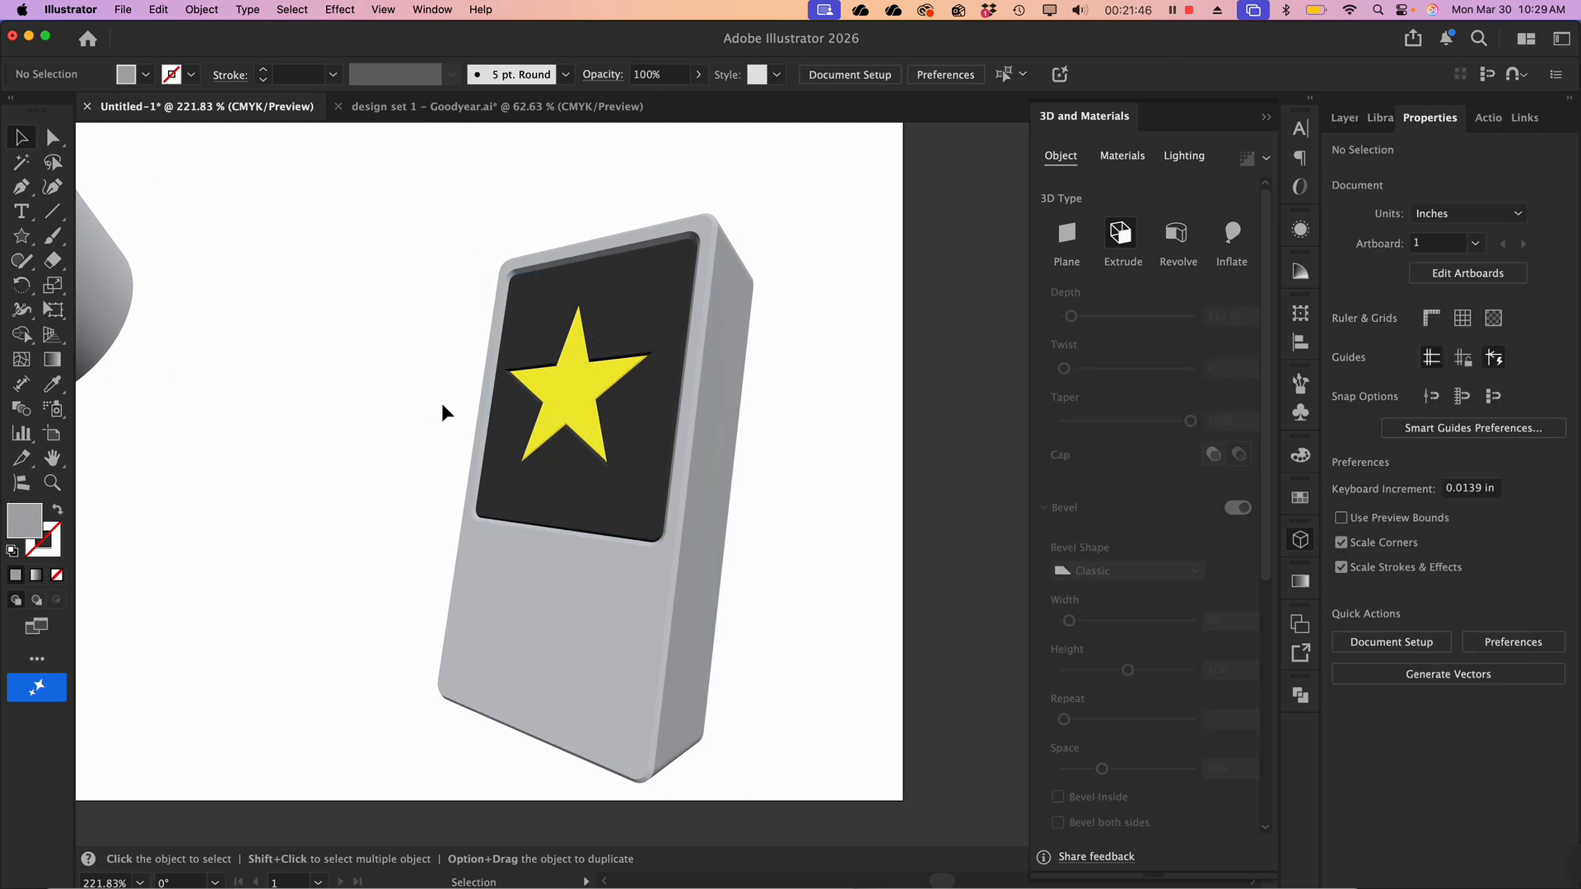
# Move the 3D device group off the artboard onto the pasteboard beside it
pyautogui.scroll(-4, 442, 412)
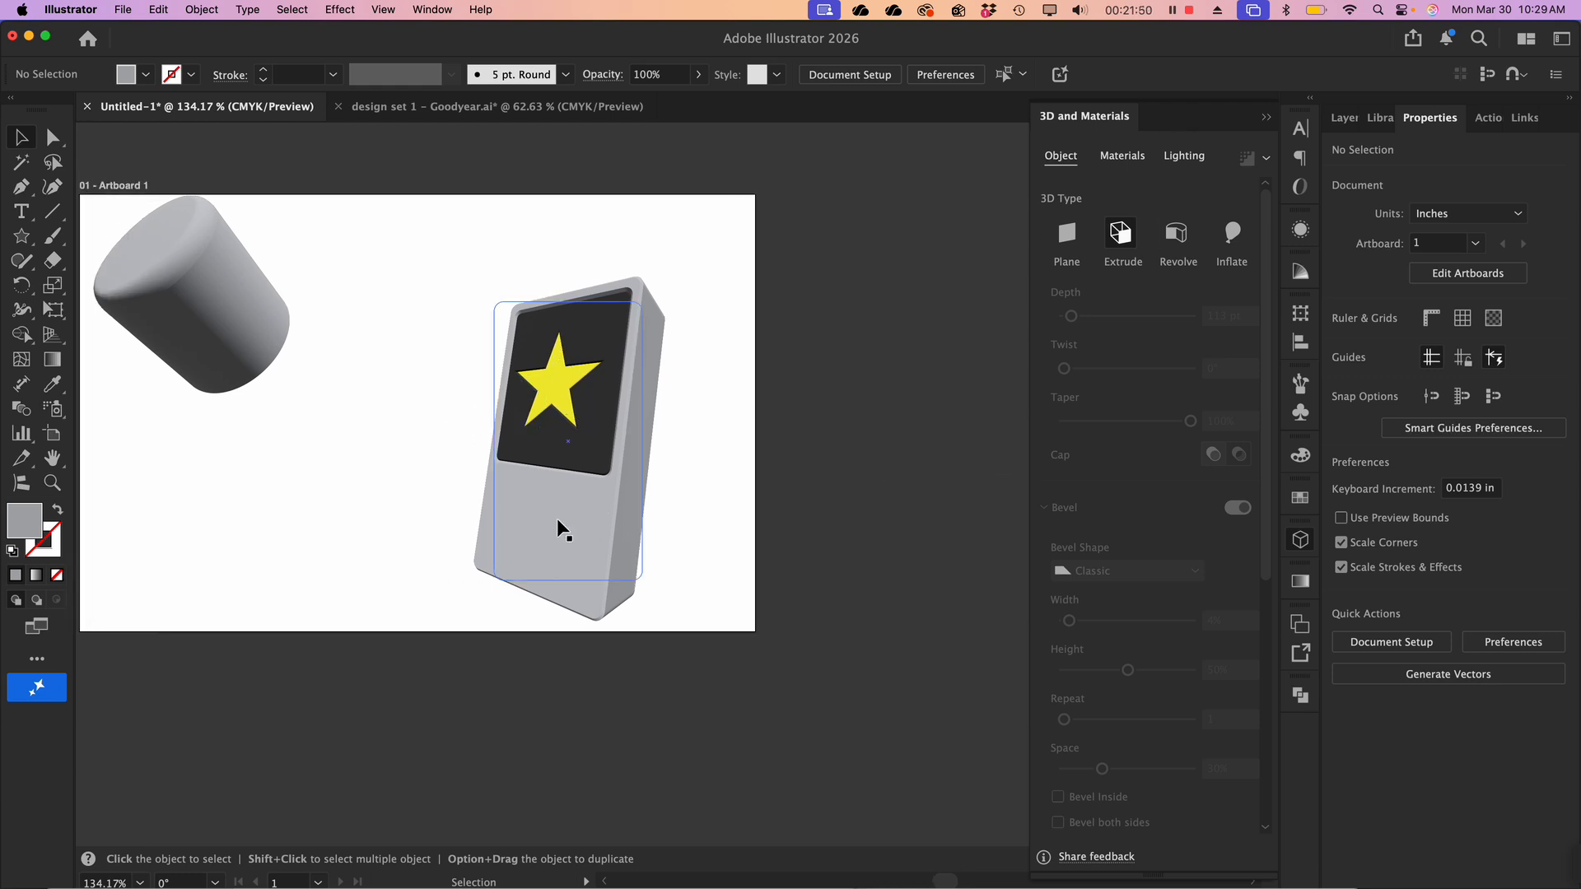
pyautogui.click(529, 524)
pyautogui.moveTo(529, 524); pyautogui.dragTo(871, 387)
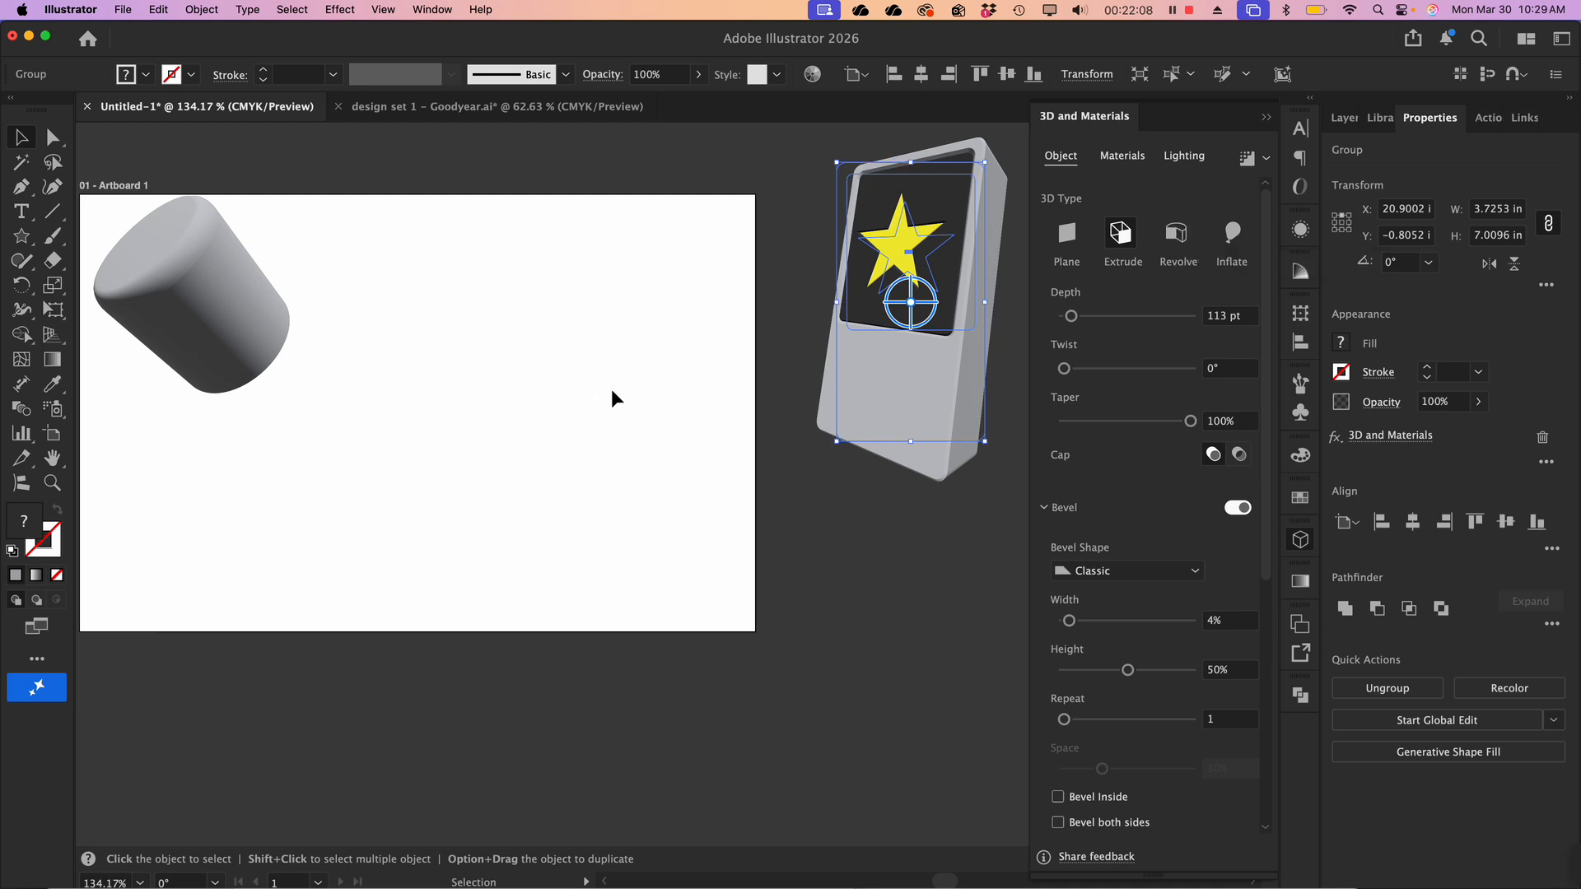
# Show the rulers and place a vertical guide at about 13 in on the empty part of the artboard
pyautogui.scroll(5, 616, 378)
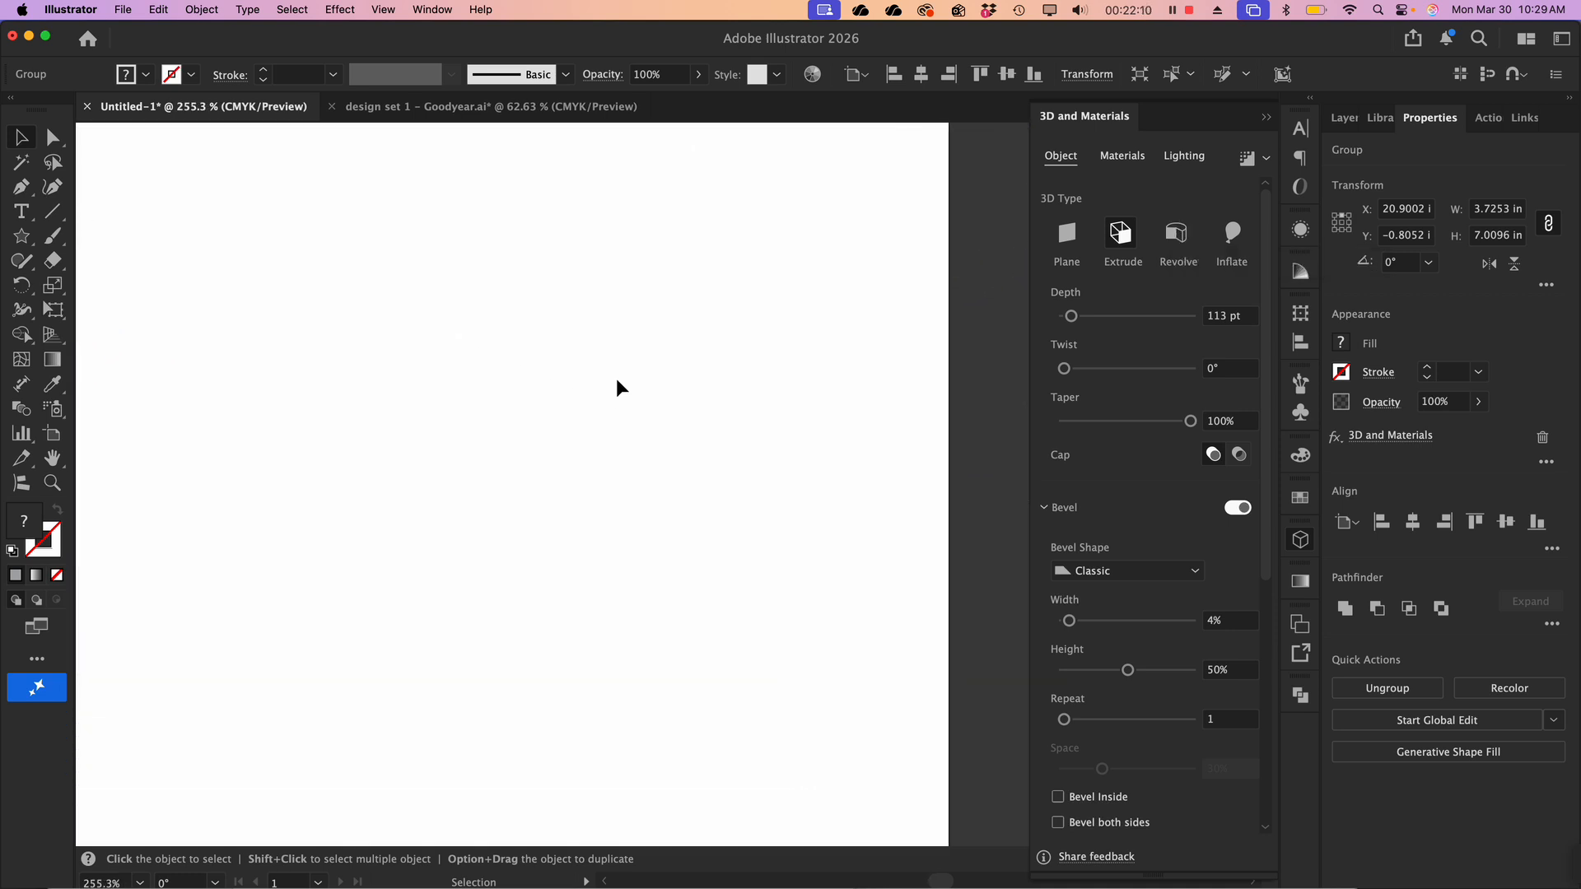
pyautogui.press('super+r')
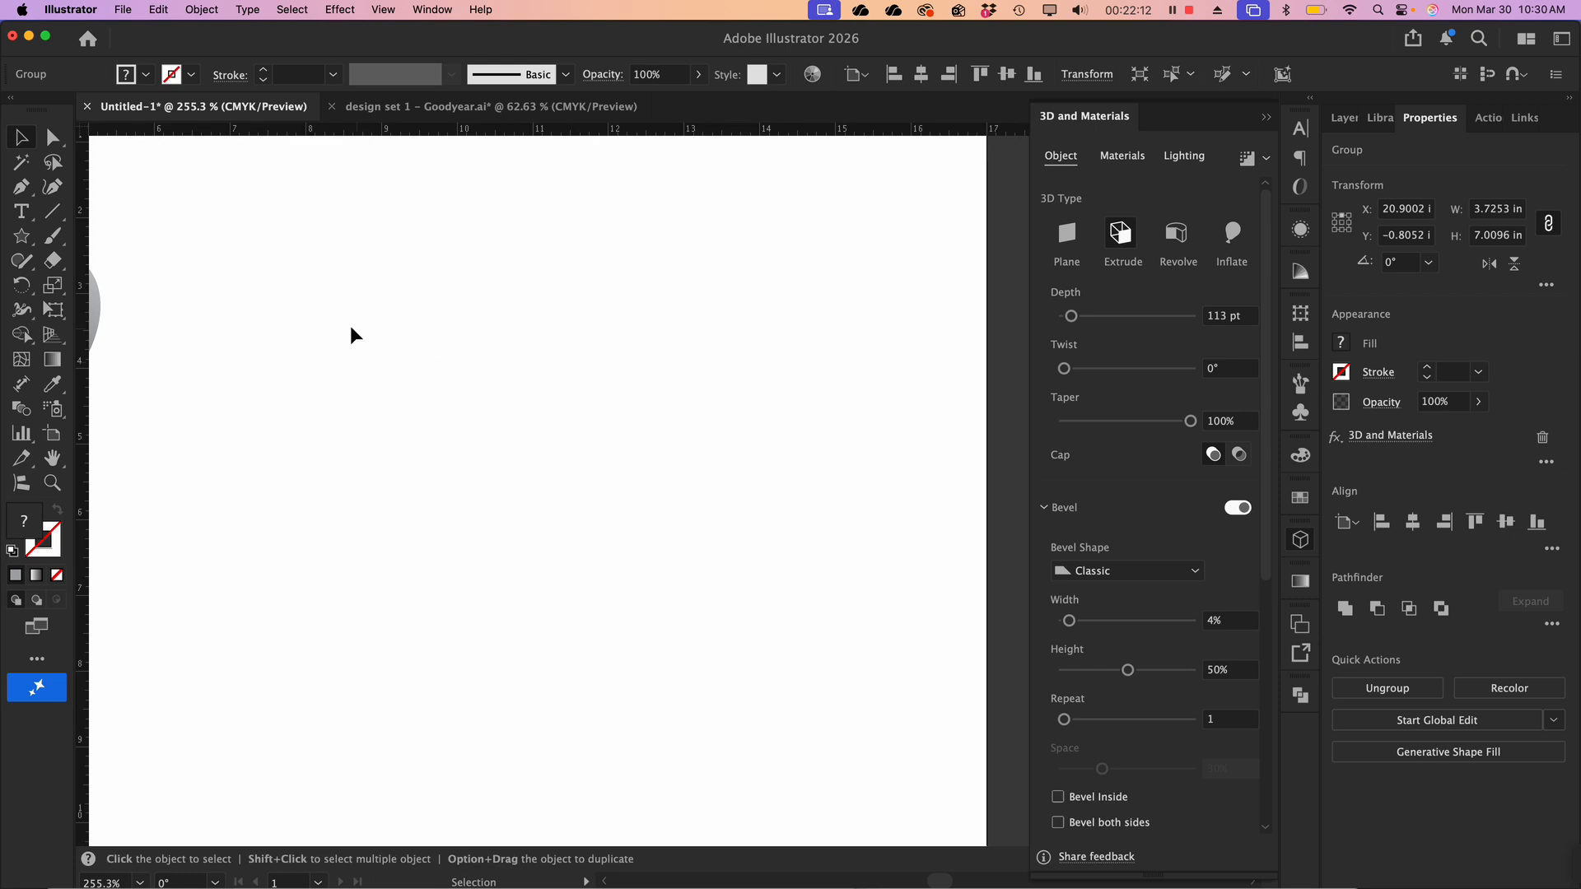
pyautogui.moveTo(83, 385); pyautogui.dragTo(686, 412)
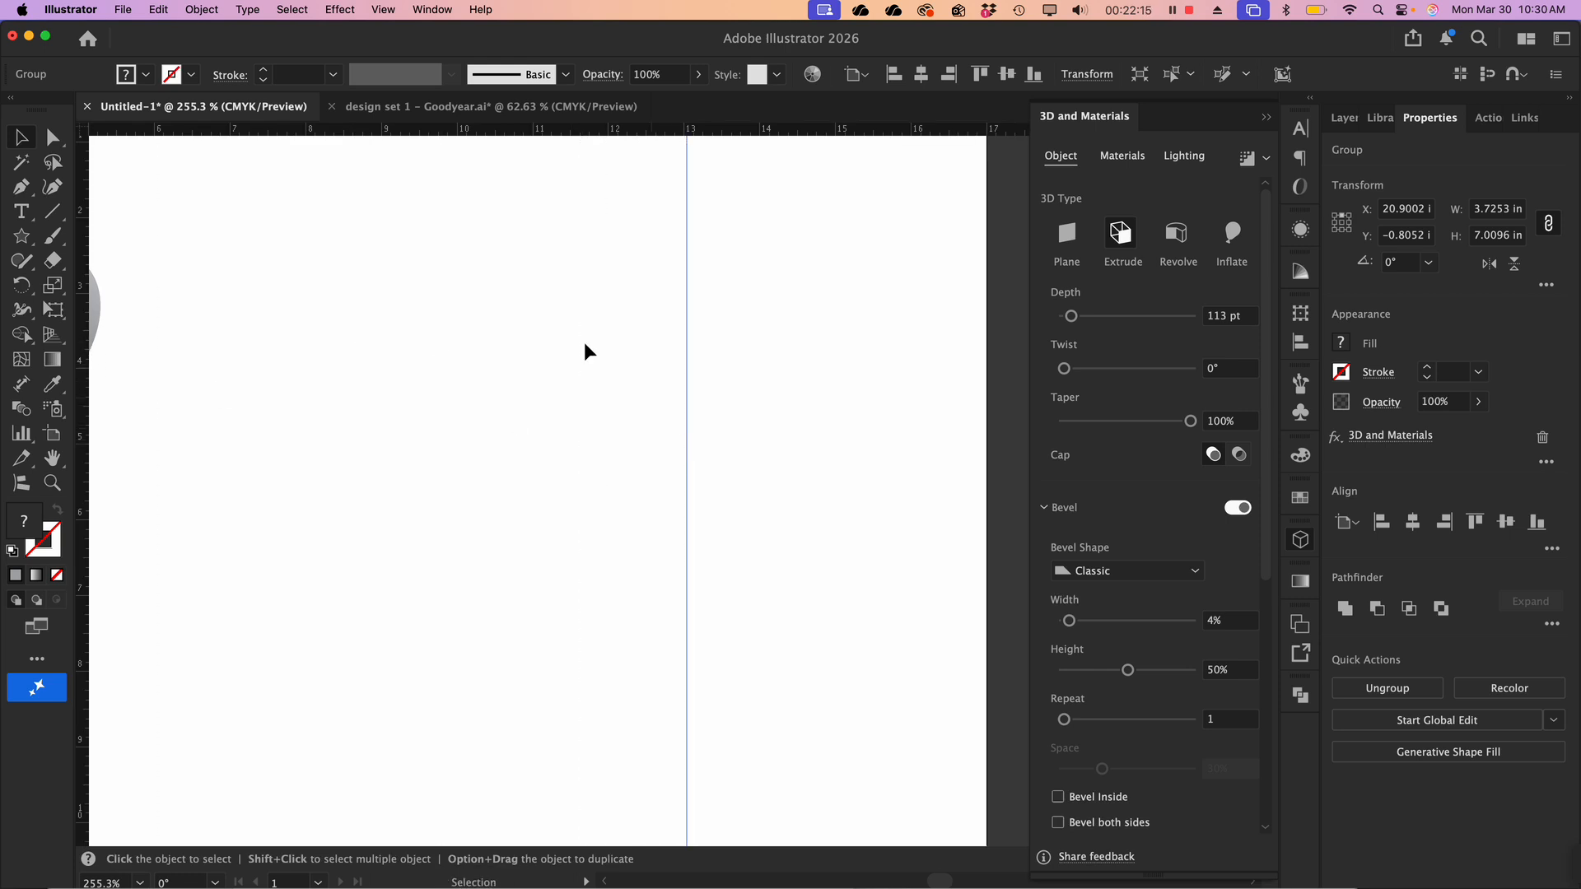
pyautogui.click(21, 212)
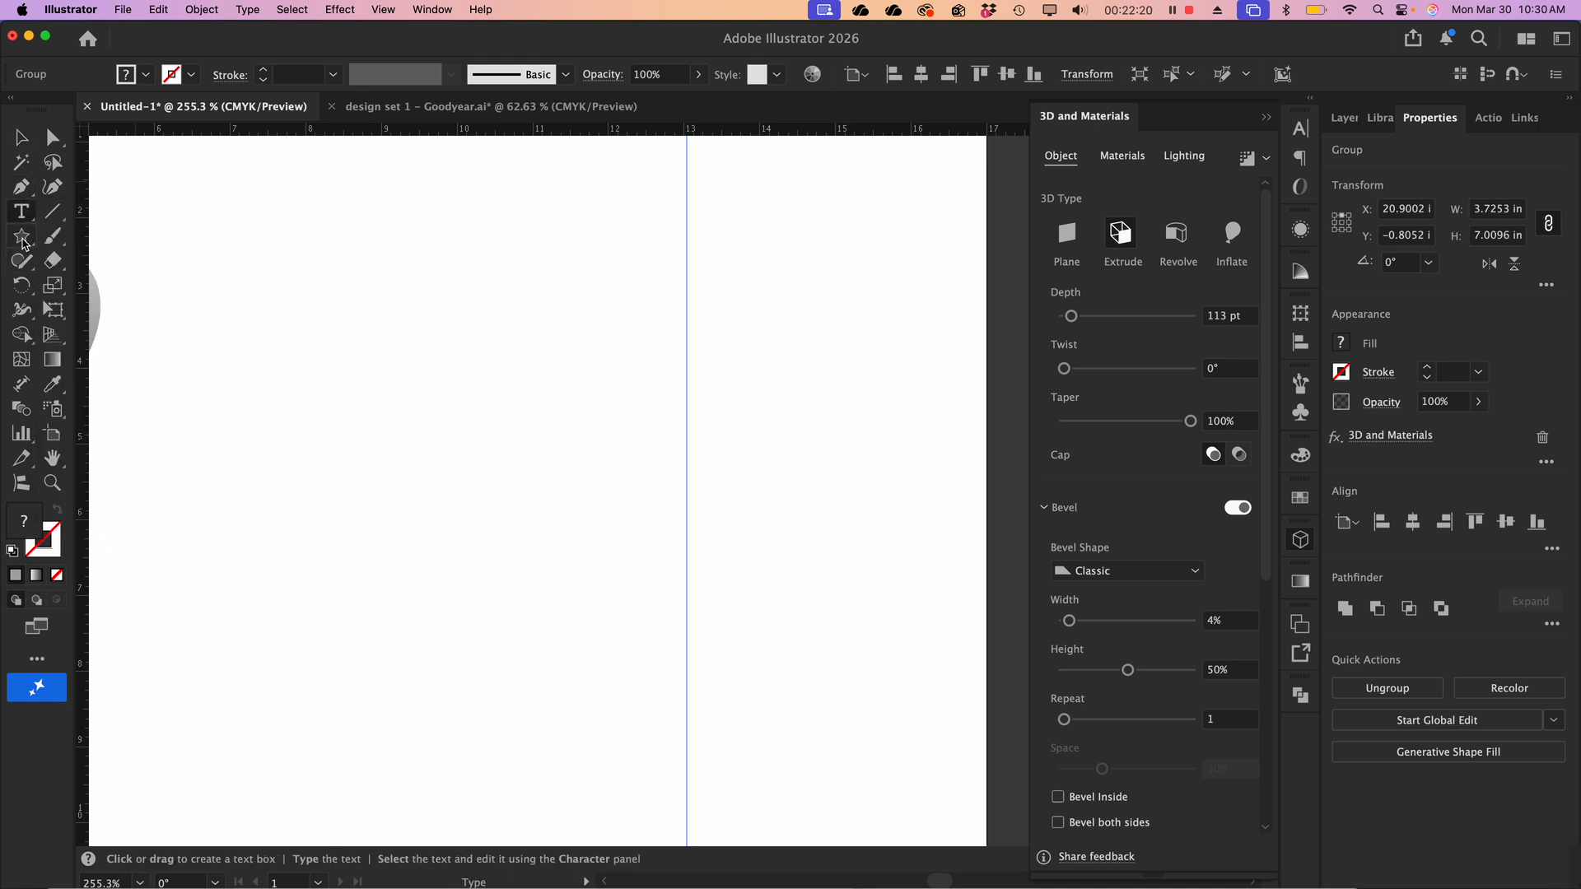
pyautogui.click(23, 238)
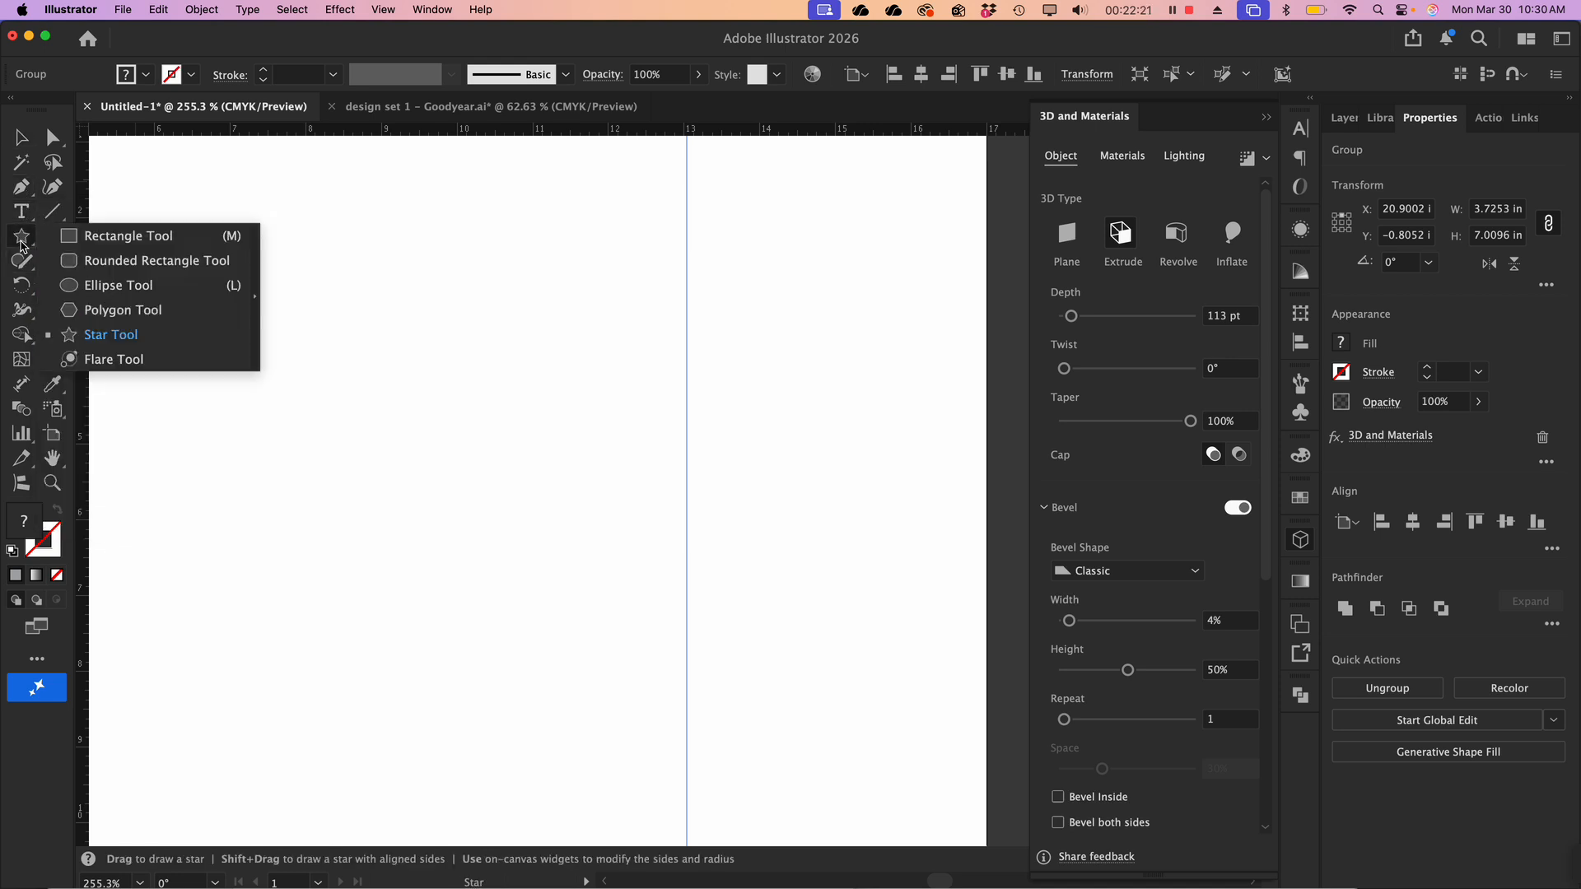
pyautogui.click(100, 269)
pyautogui.click(21, 236)
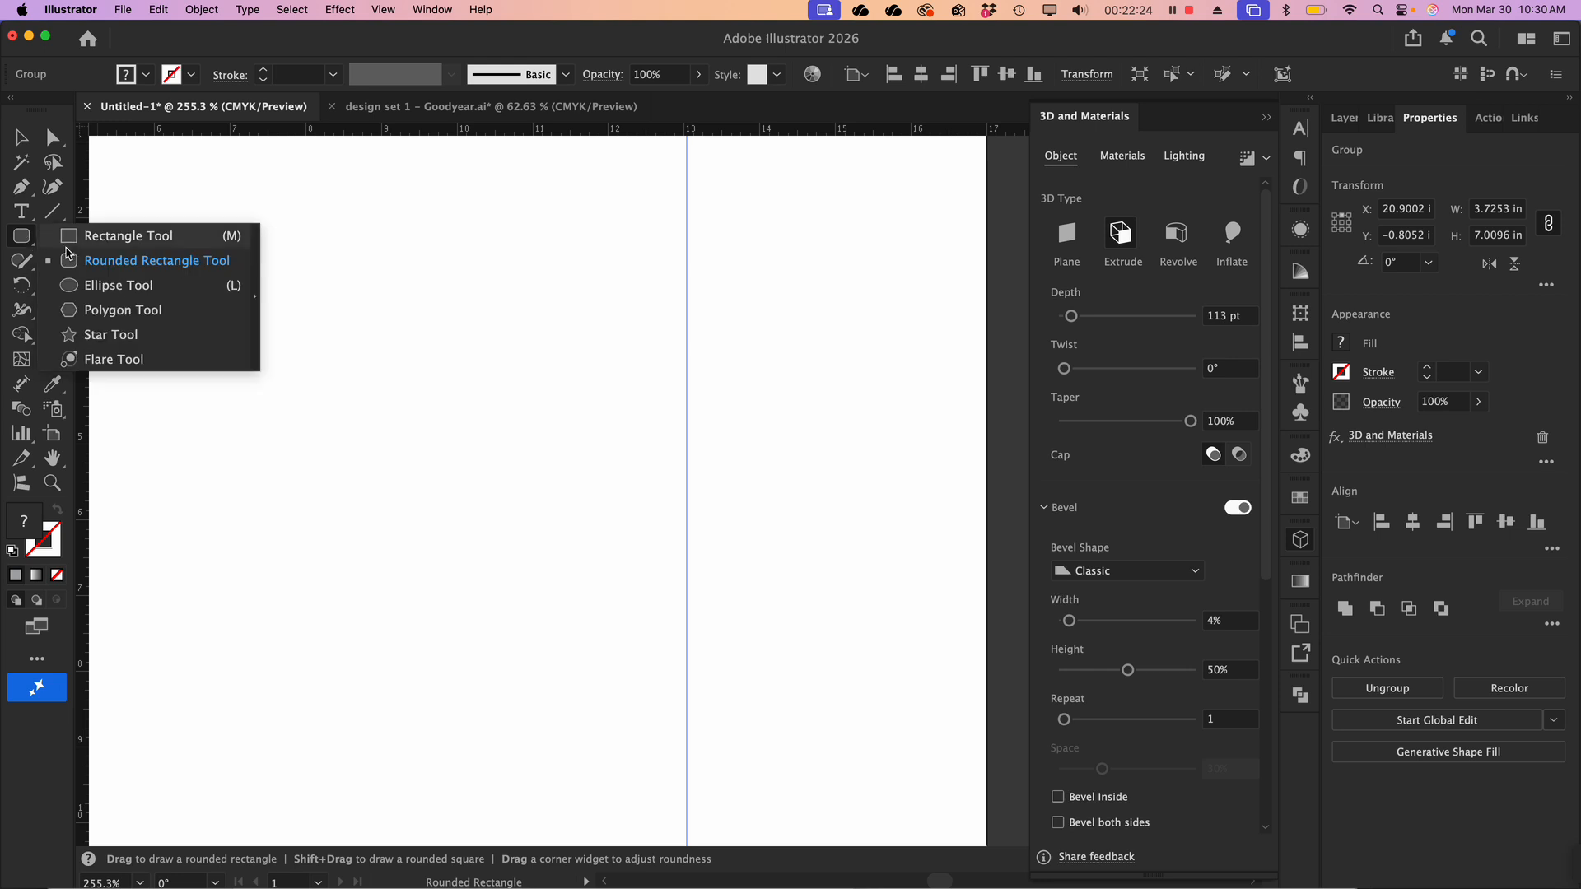
pyautogui.click(97, 287)
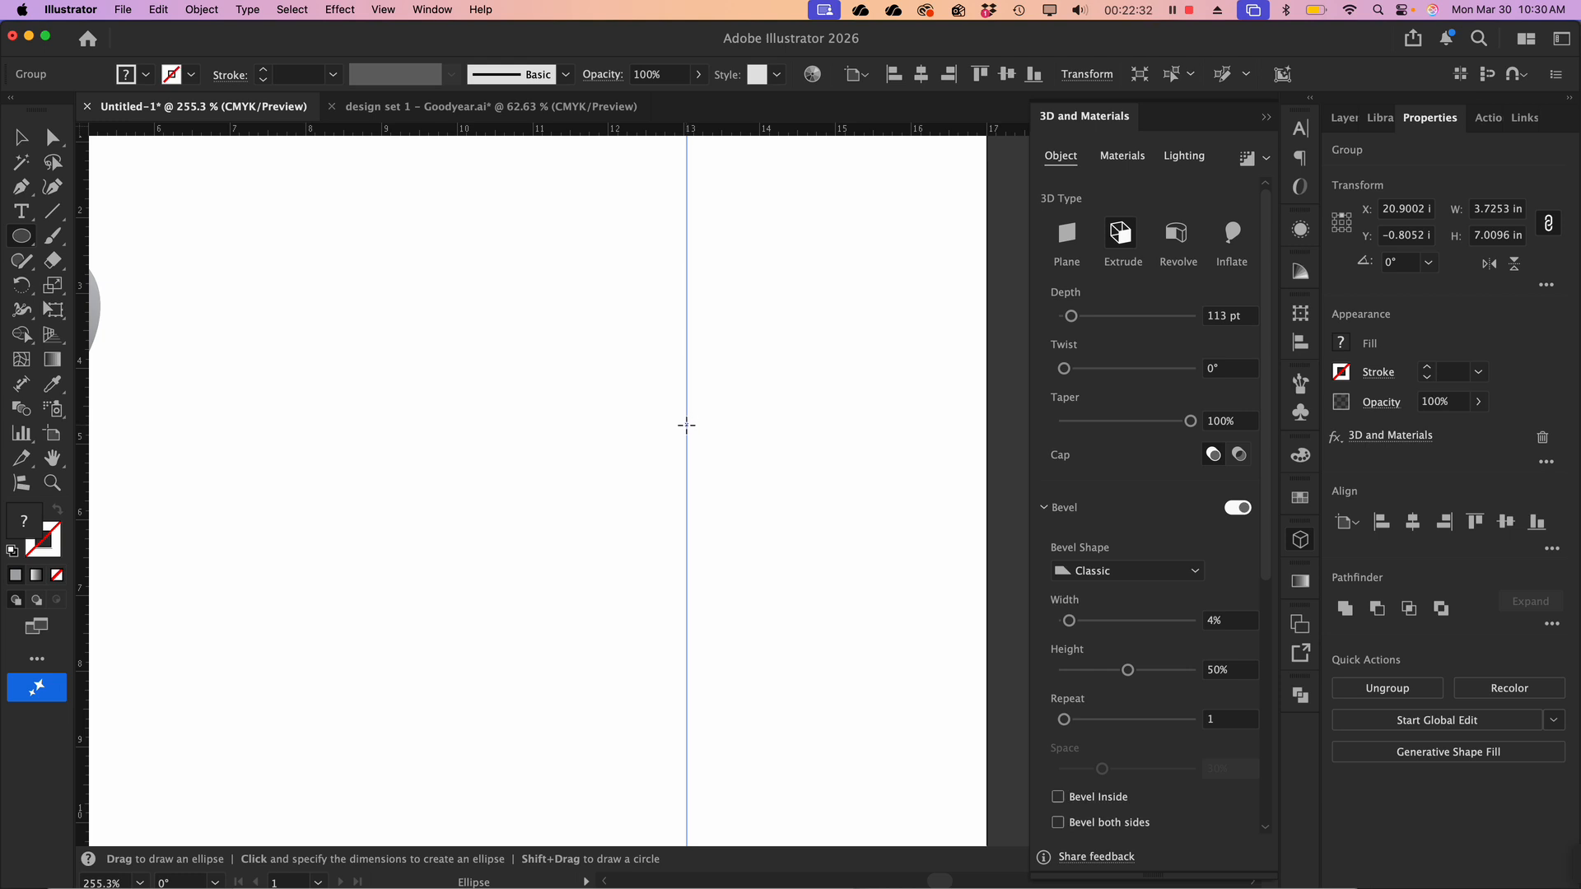
pyautogui.moveTo(687, 425); pyautogui.dragTo(656, 576)
# Draw a gray rectangle about 1.23 in by 5.28 in with one long edge on the vertical guide
pyautogui.click(22, 239)
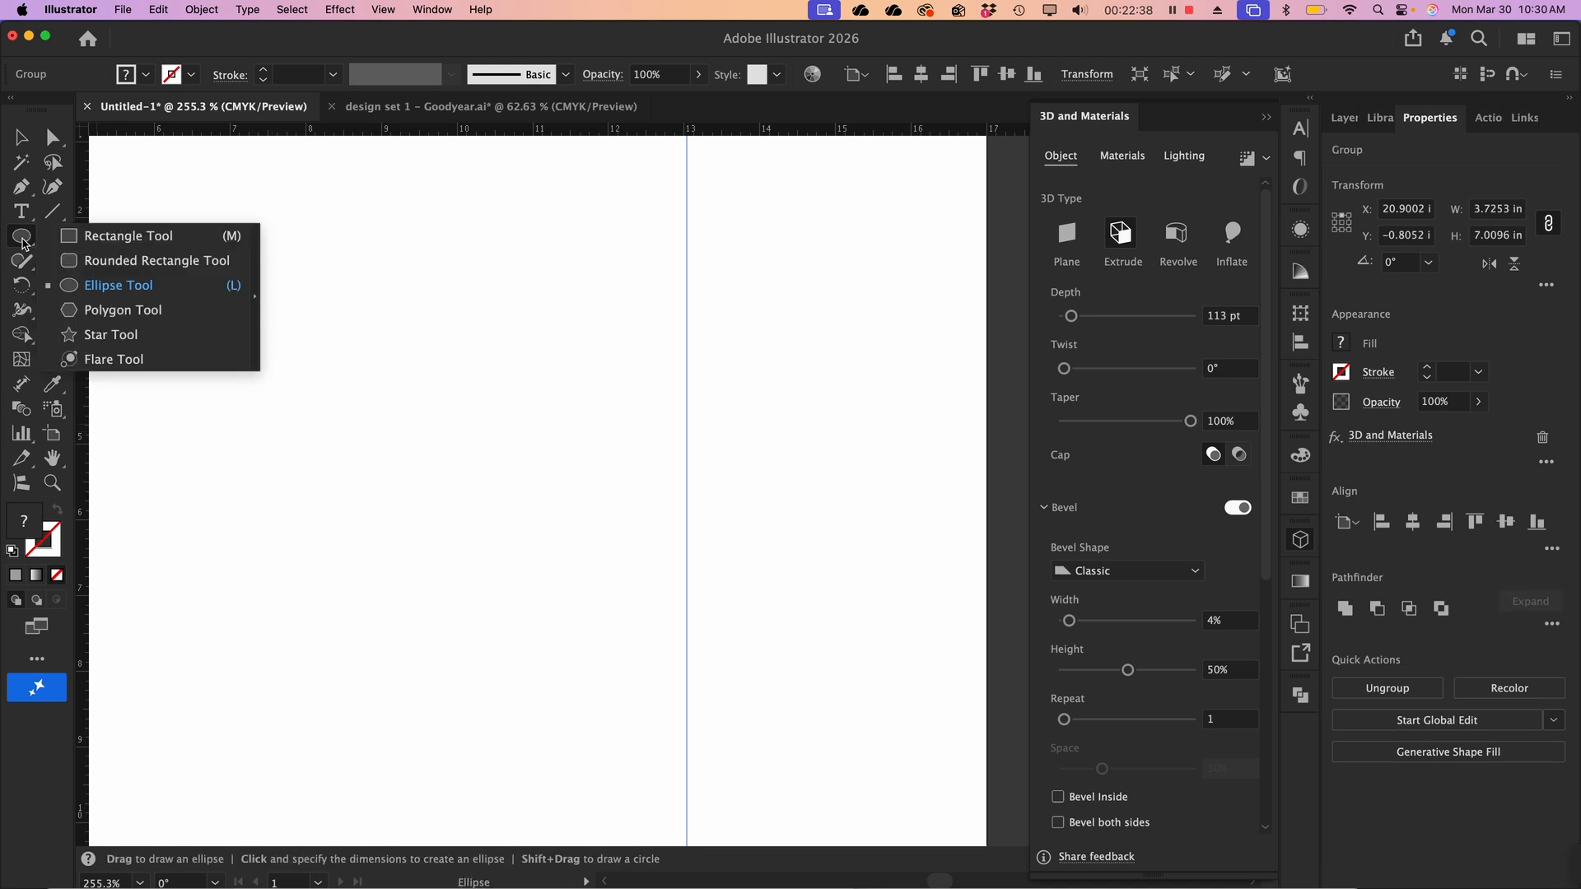
pyautogui.click(95, 239)
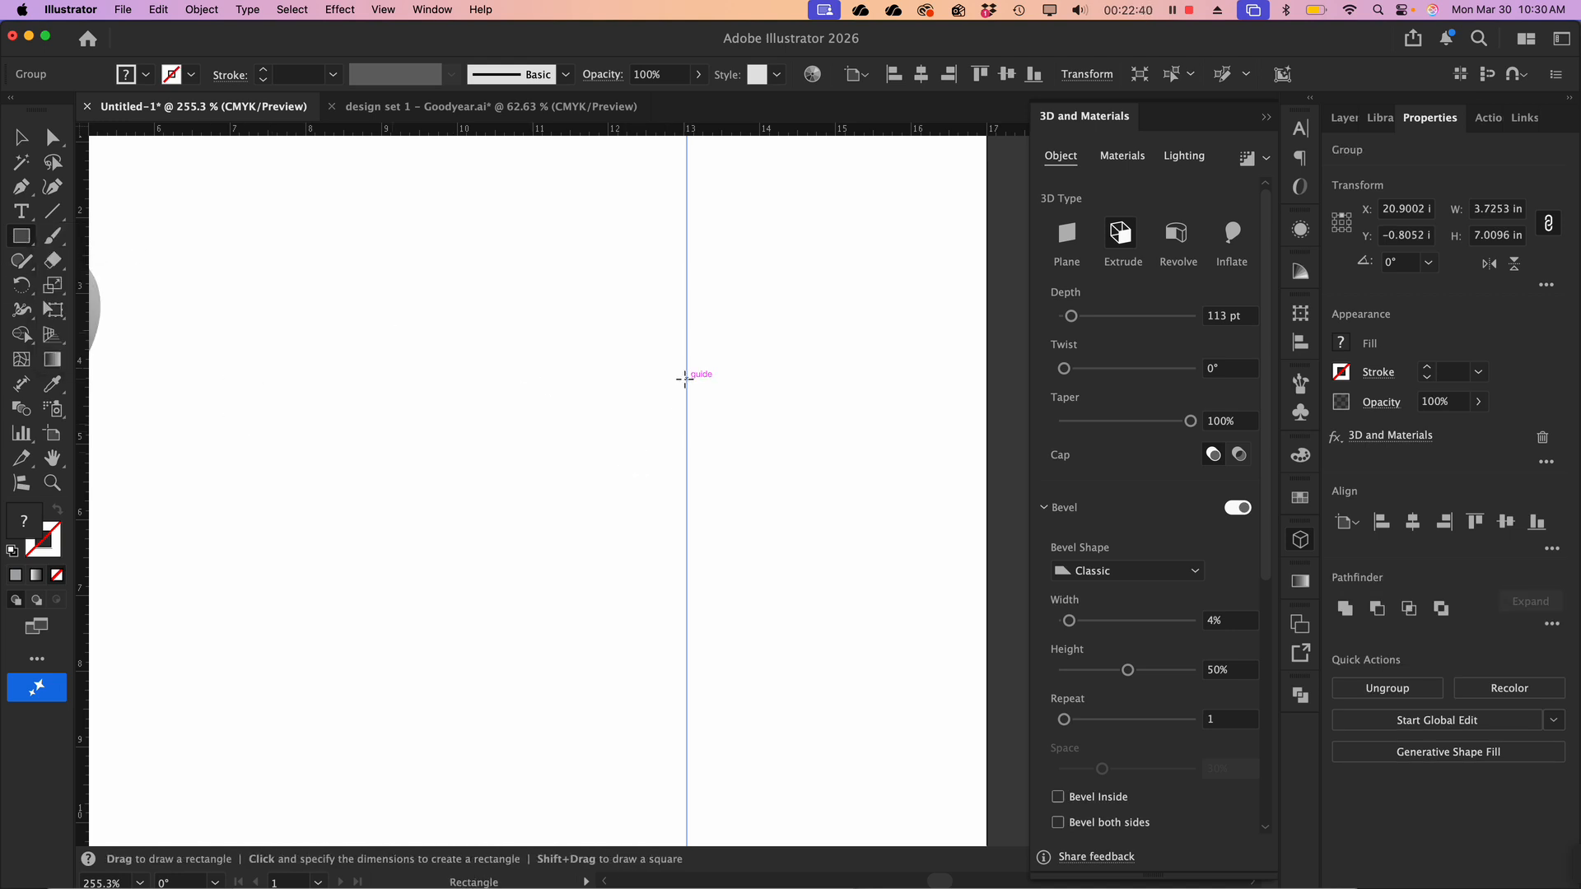
pyautogui.moveTo(687, 380); pyautogui.dragTo(594, 779)
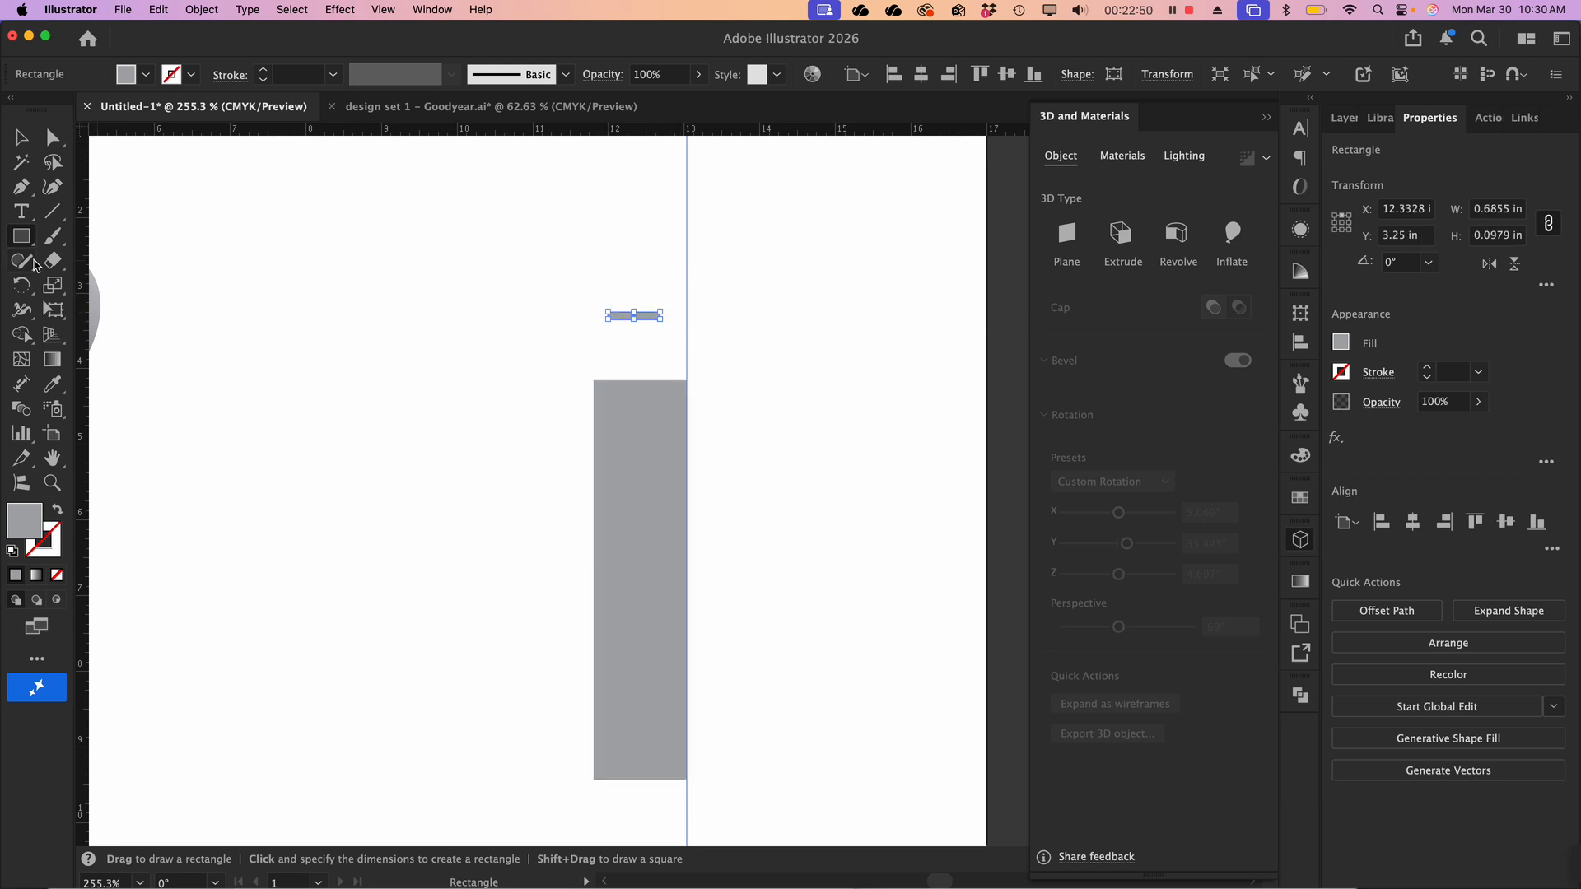
# Duplicate the rectangle in place, resize the copy to about 0.40 in by 5.83 in along the guide as a neck, and unite both shapes
pyautogui.click(23, 139)
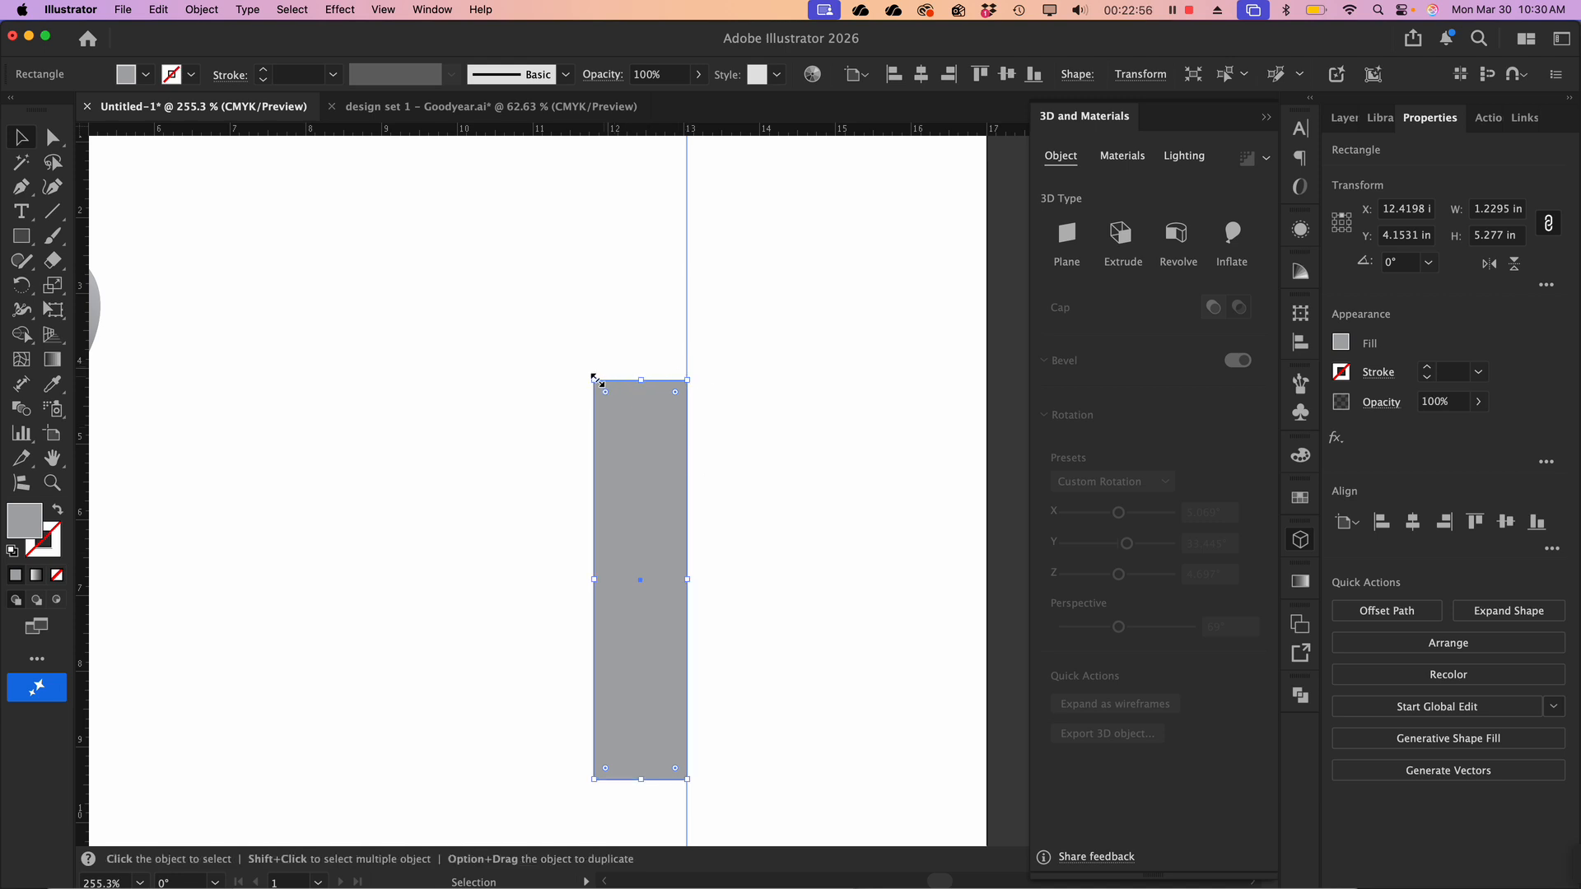
pyautogui.moveTo(593, 378); pyautogui.dragTo(656, 340)
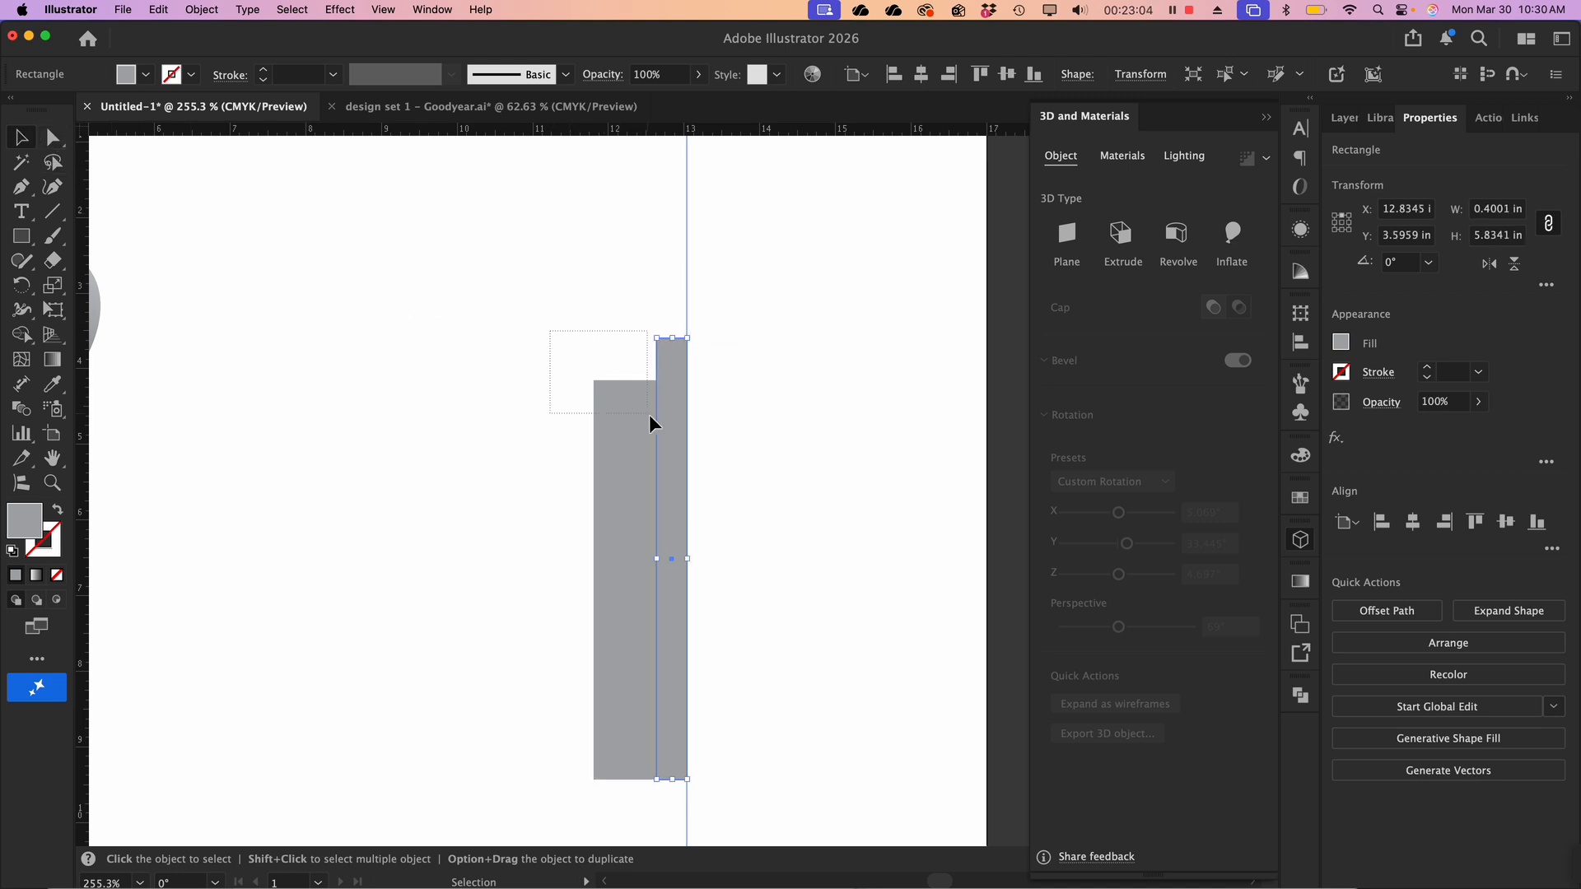
pyautogui.moveTo(649, 423); pyautogui.dragTo(664, 428)
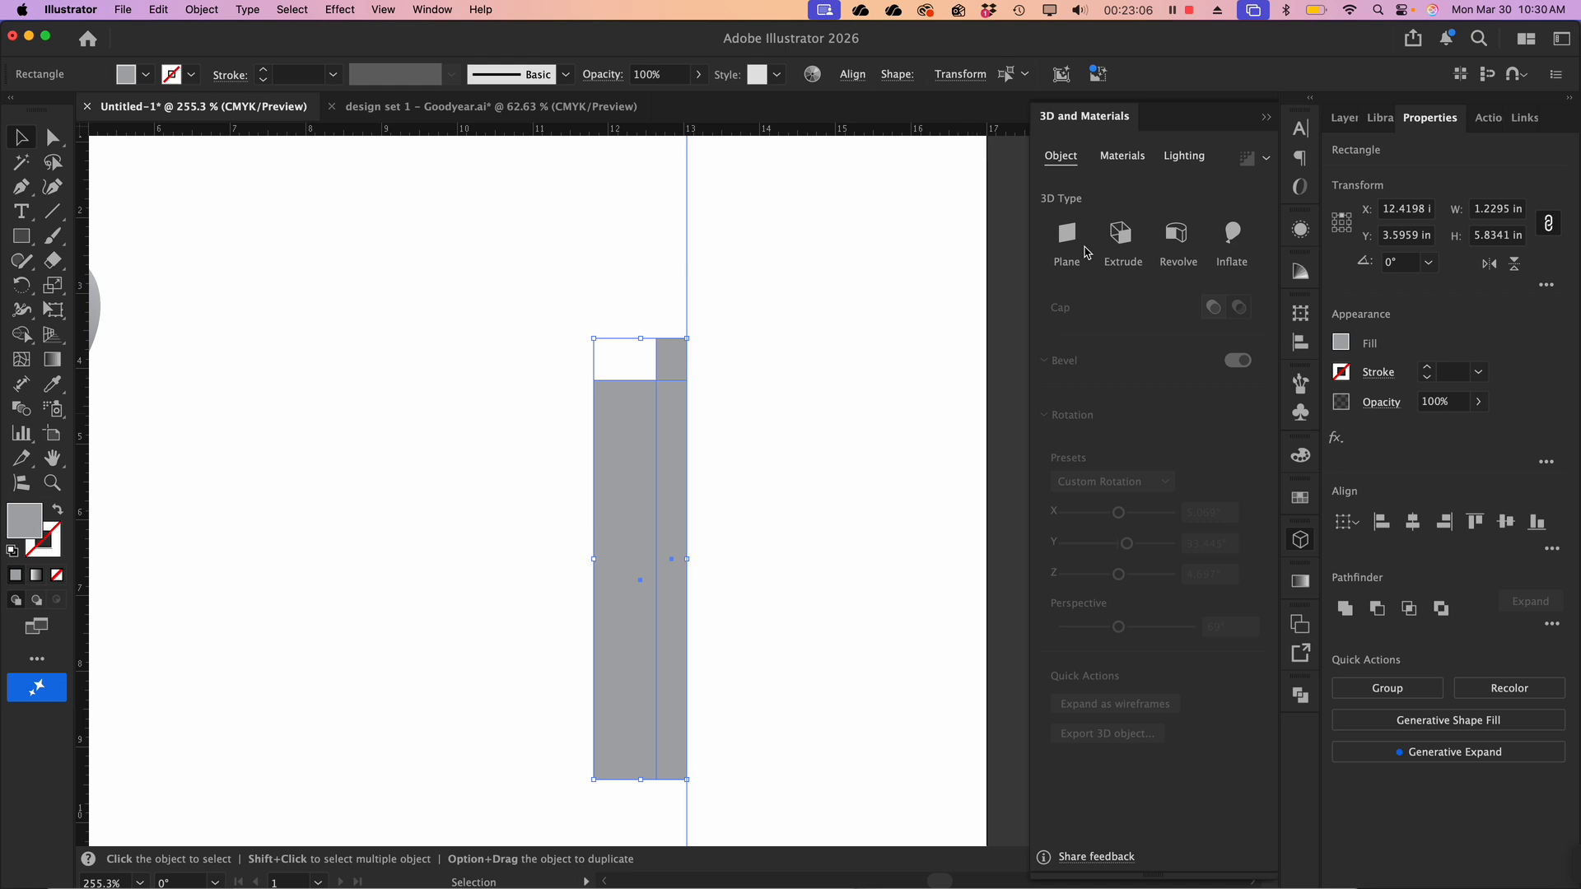
pyautogui.click(1344, 609)
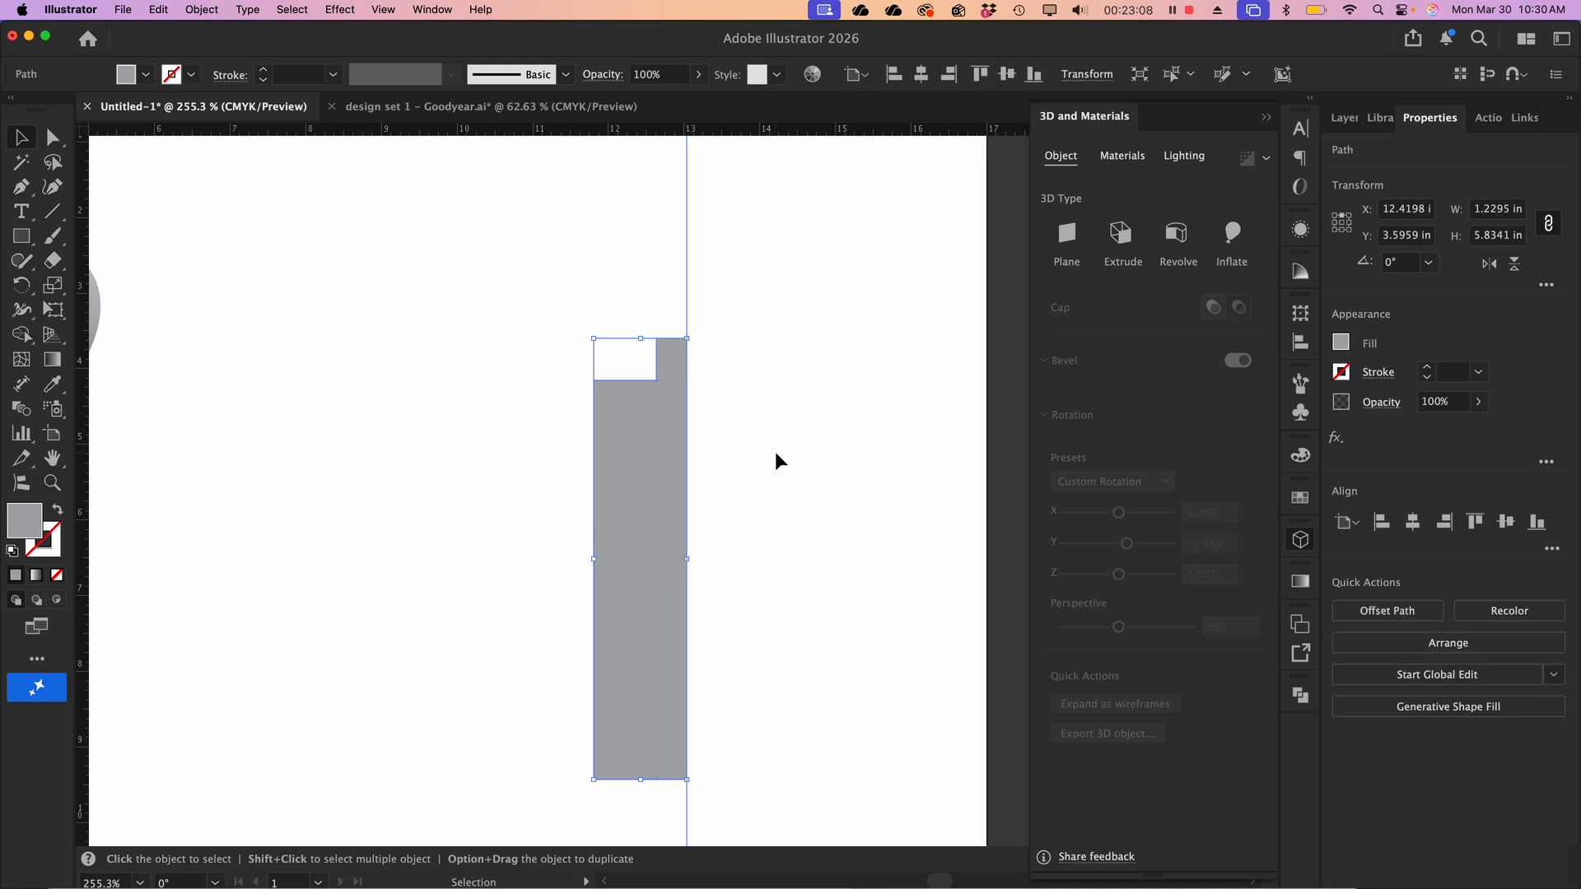
# Round the bottle profile's shoulder corner to about 0.83 in and its outer base corner to about 0.16 in
pyautogui.click(52, 137)
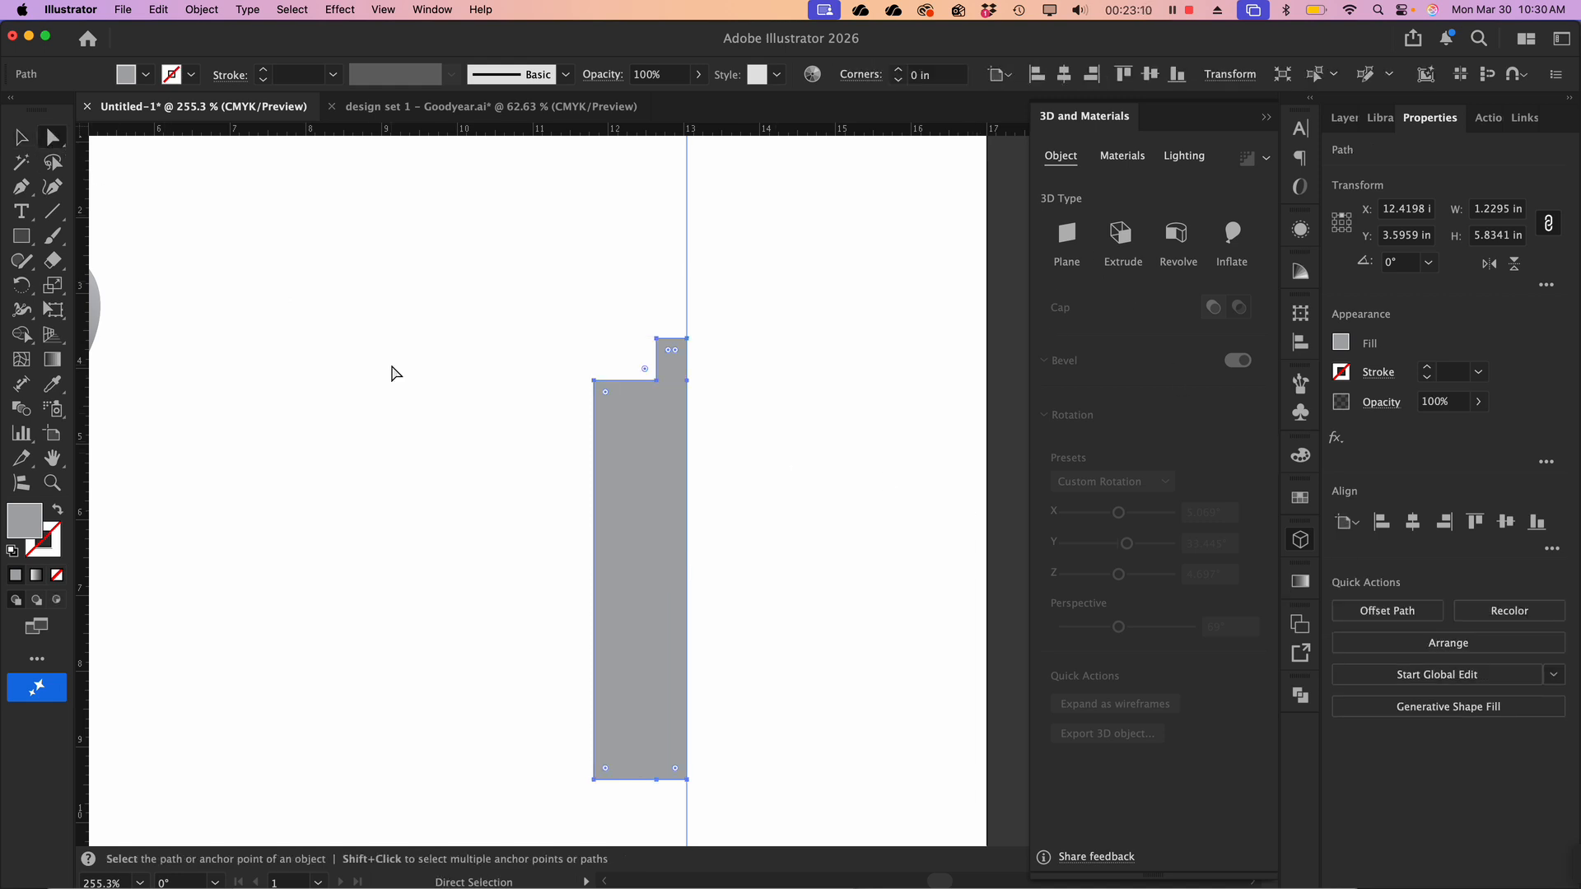
pyautogui.click(594, 380)
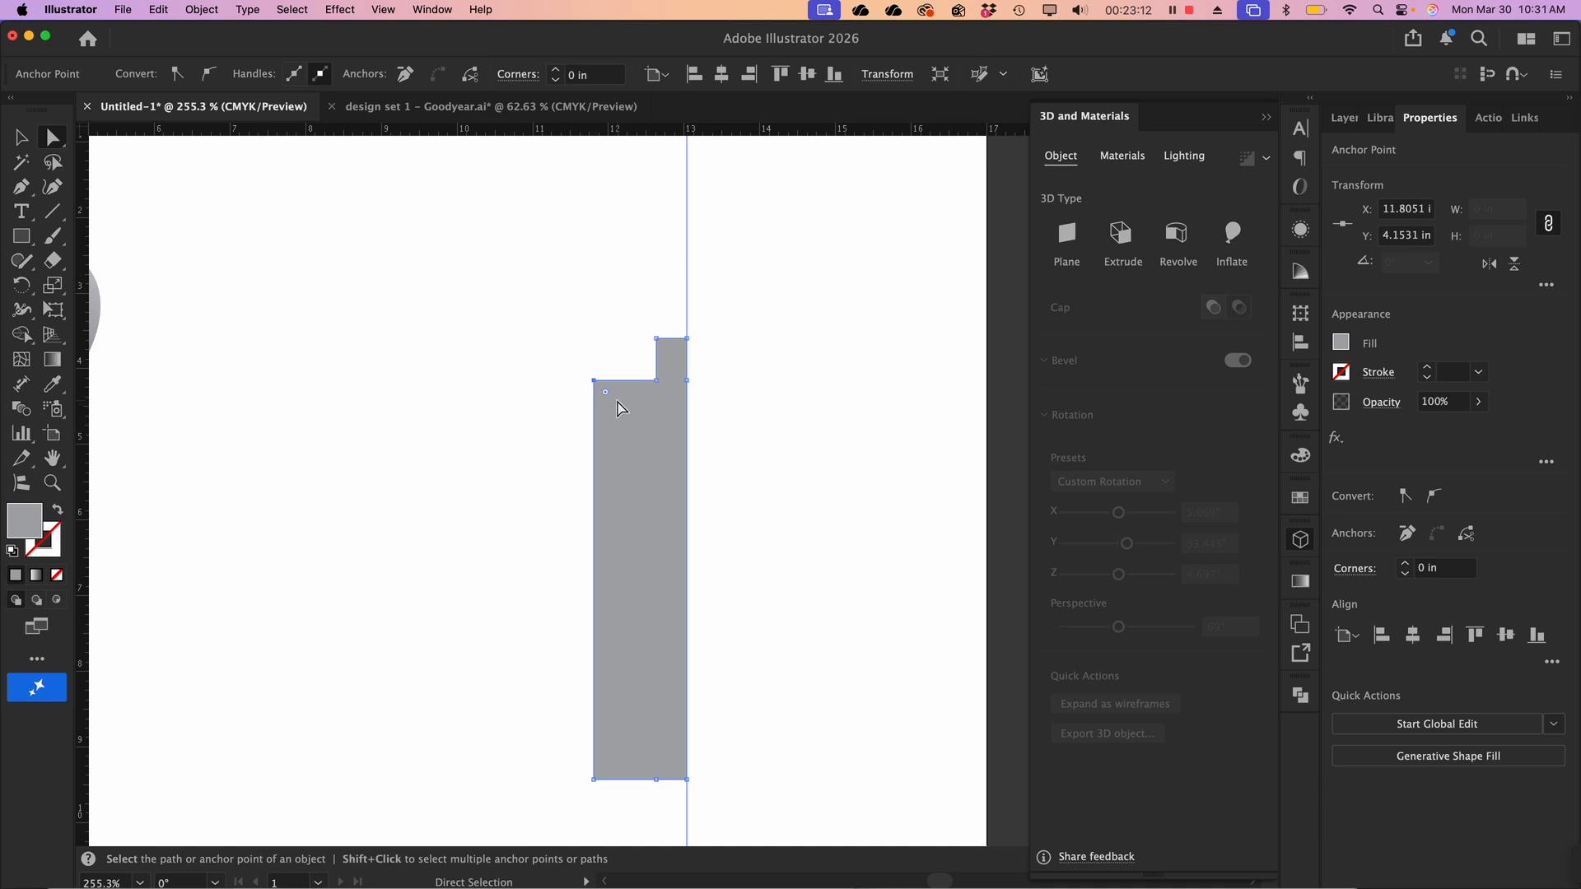
pyautogui.moveTo(606, 393); pyautogui.dragTo(650, 453)
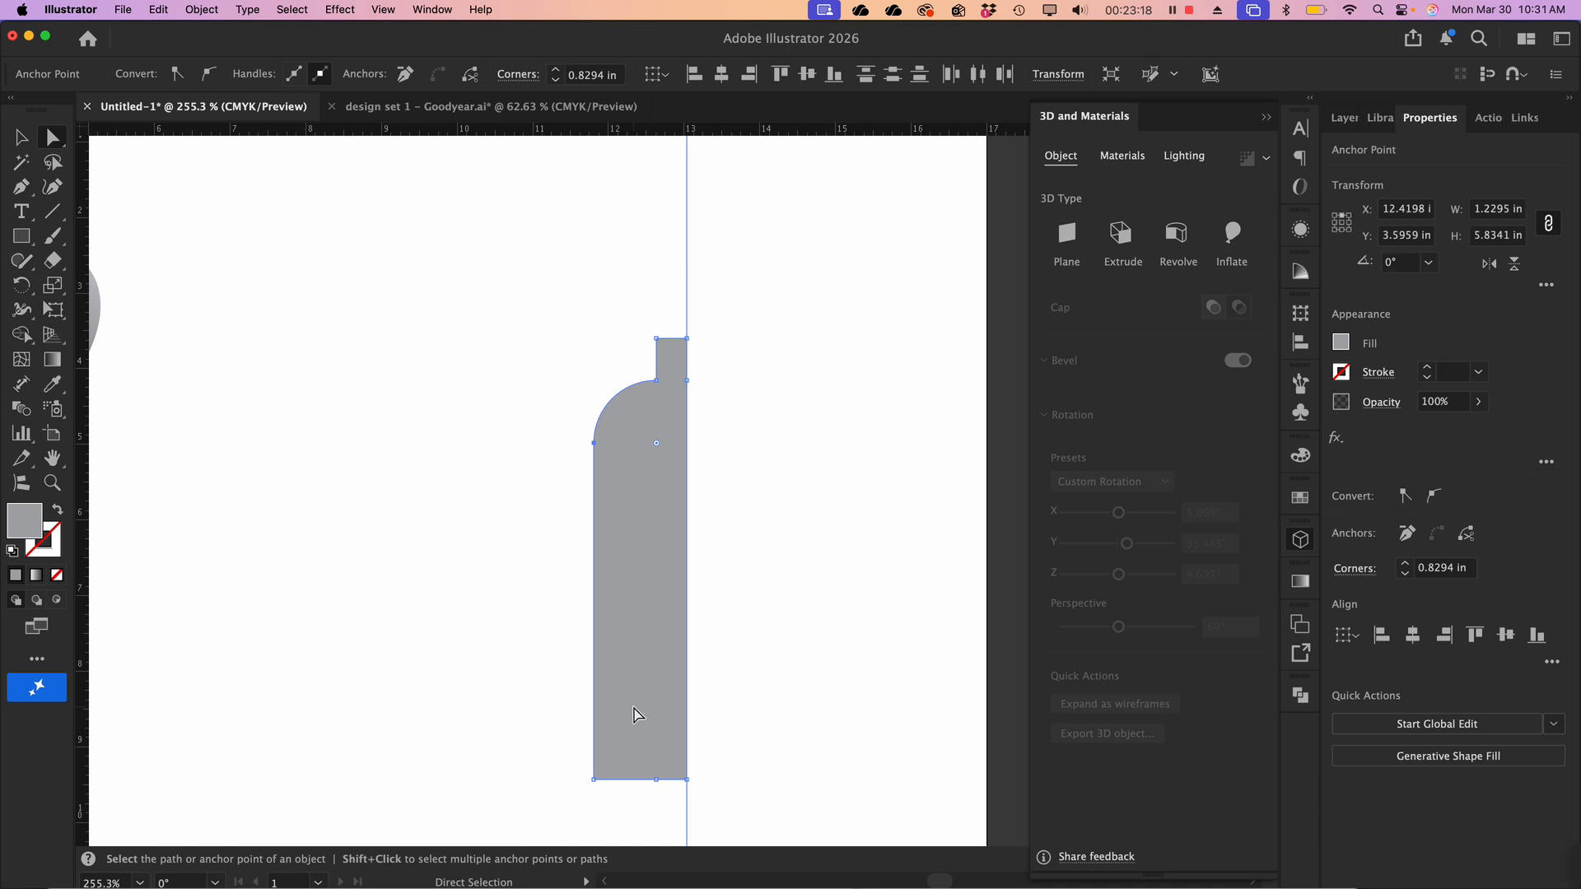
pyautogui.click(595, 778)
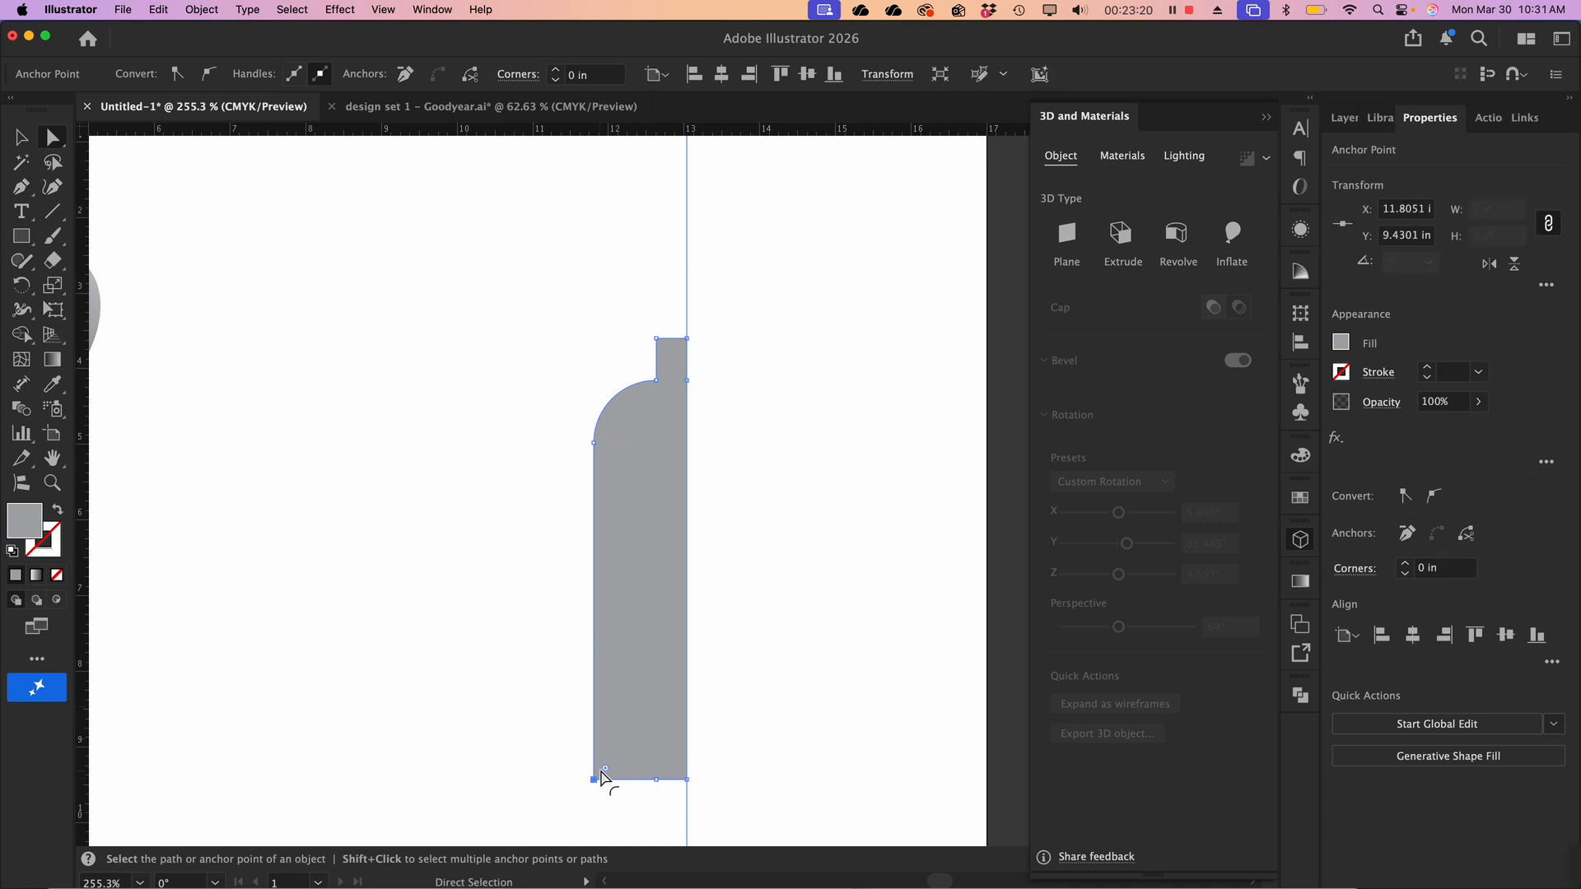
pyautogui.moveTo(605, 774); pyautogui.dragTo(606, 775)
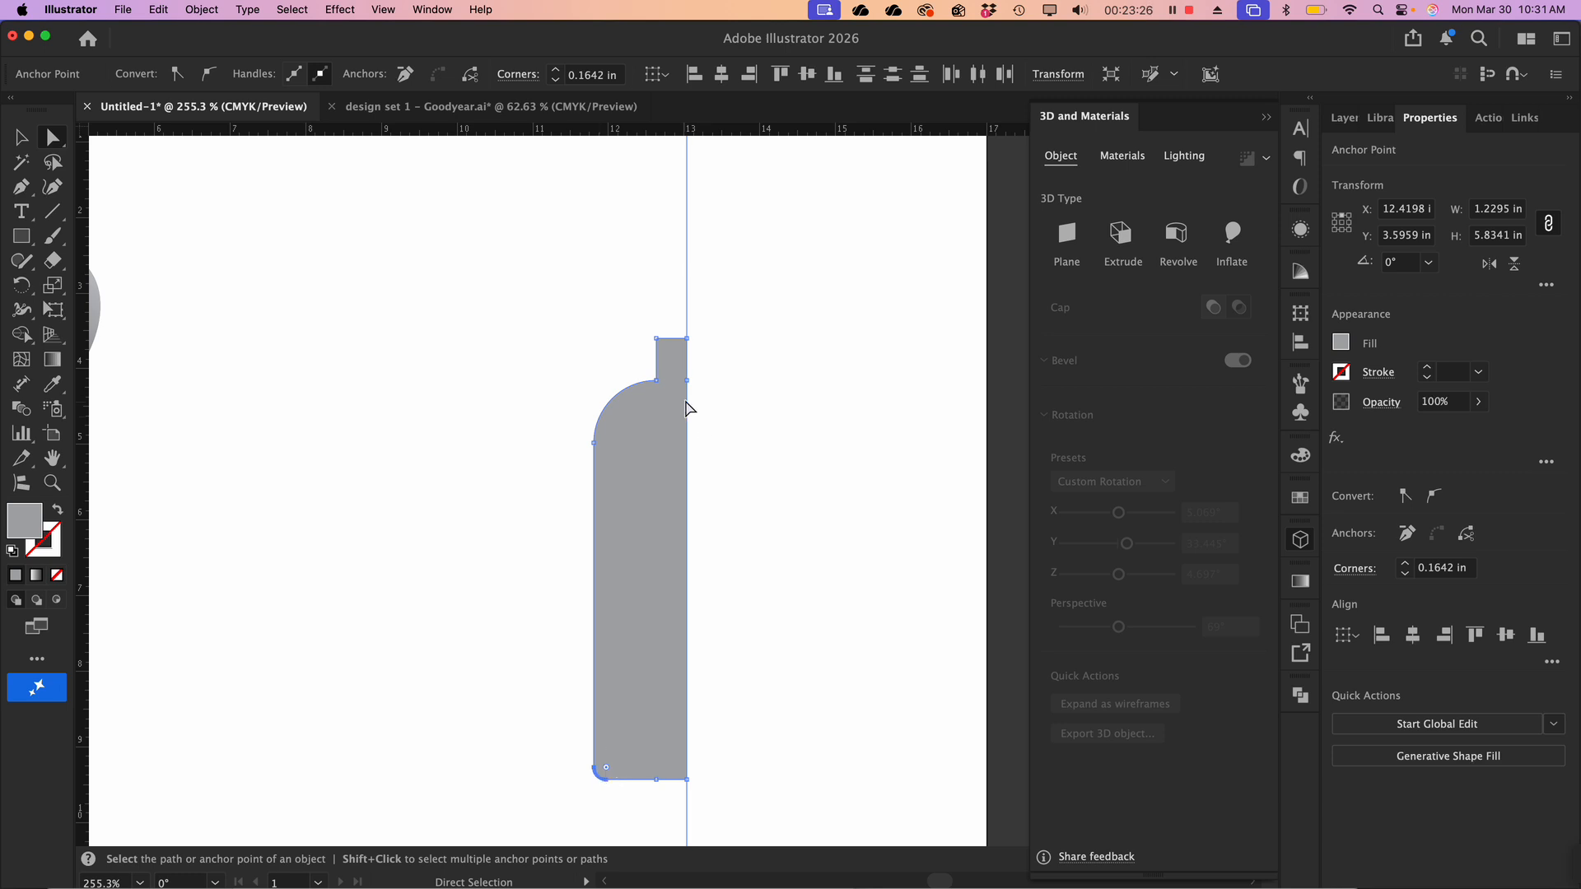
# Reduce the bottle profile's shoulder corner radius to about 0.79 in and round the inner neck corner to about 0.04 in
pyautogui.scroll(5, 687, 408)
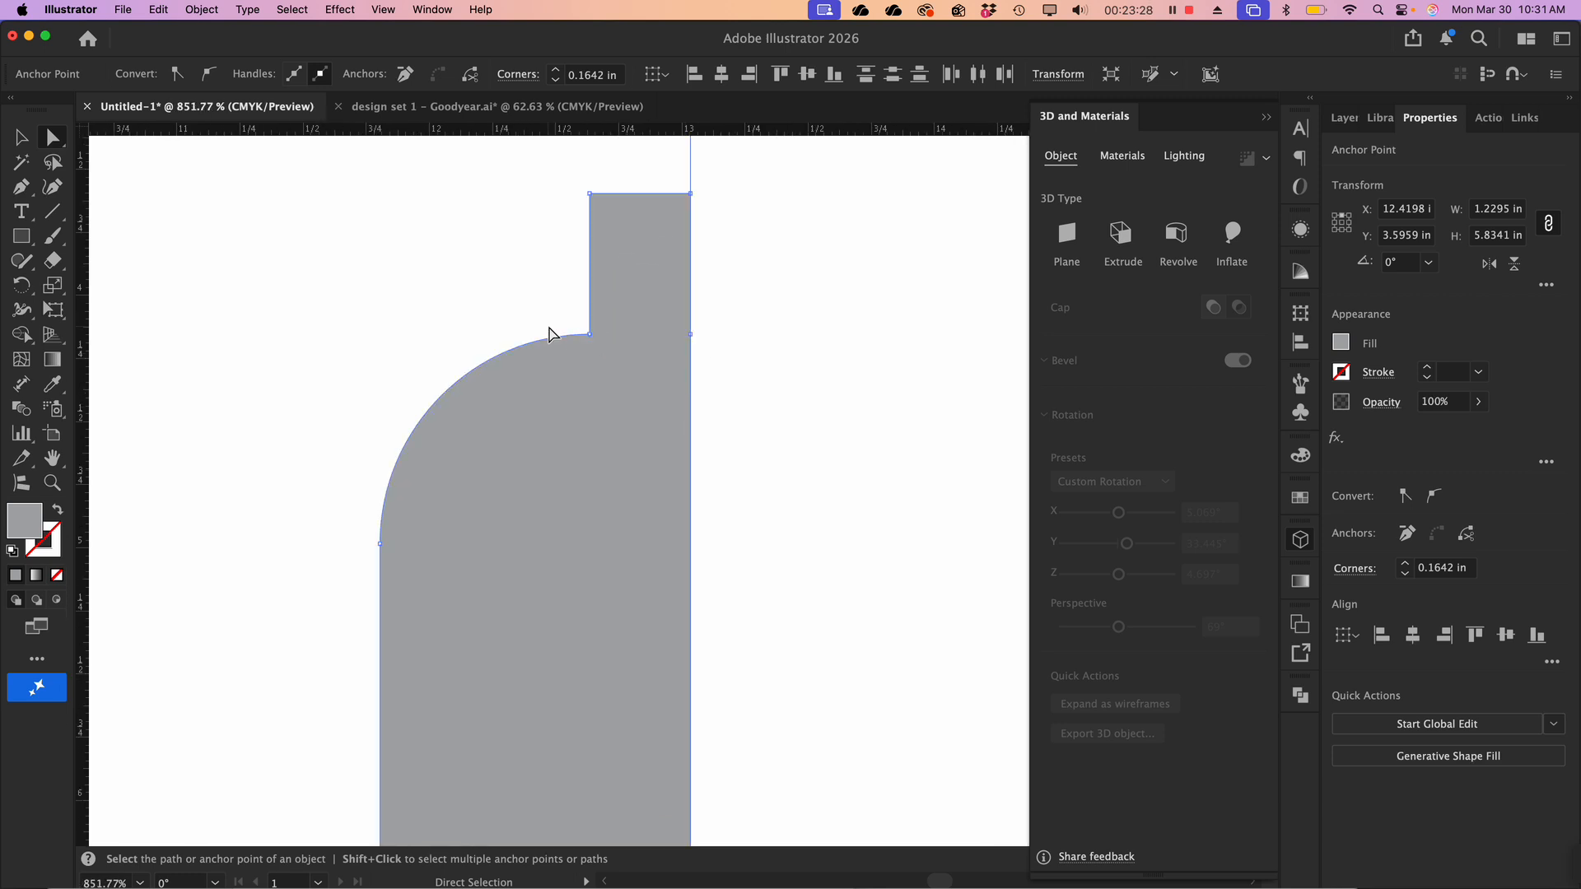
pyautogui.click(476, 376)
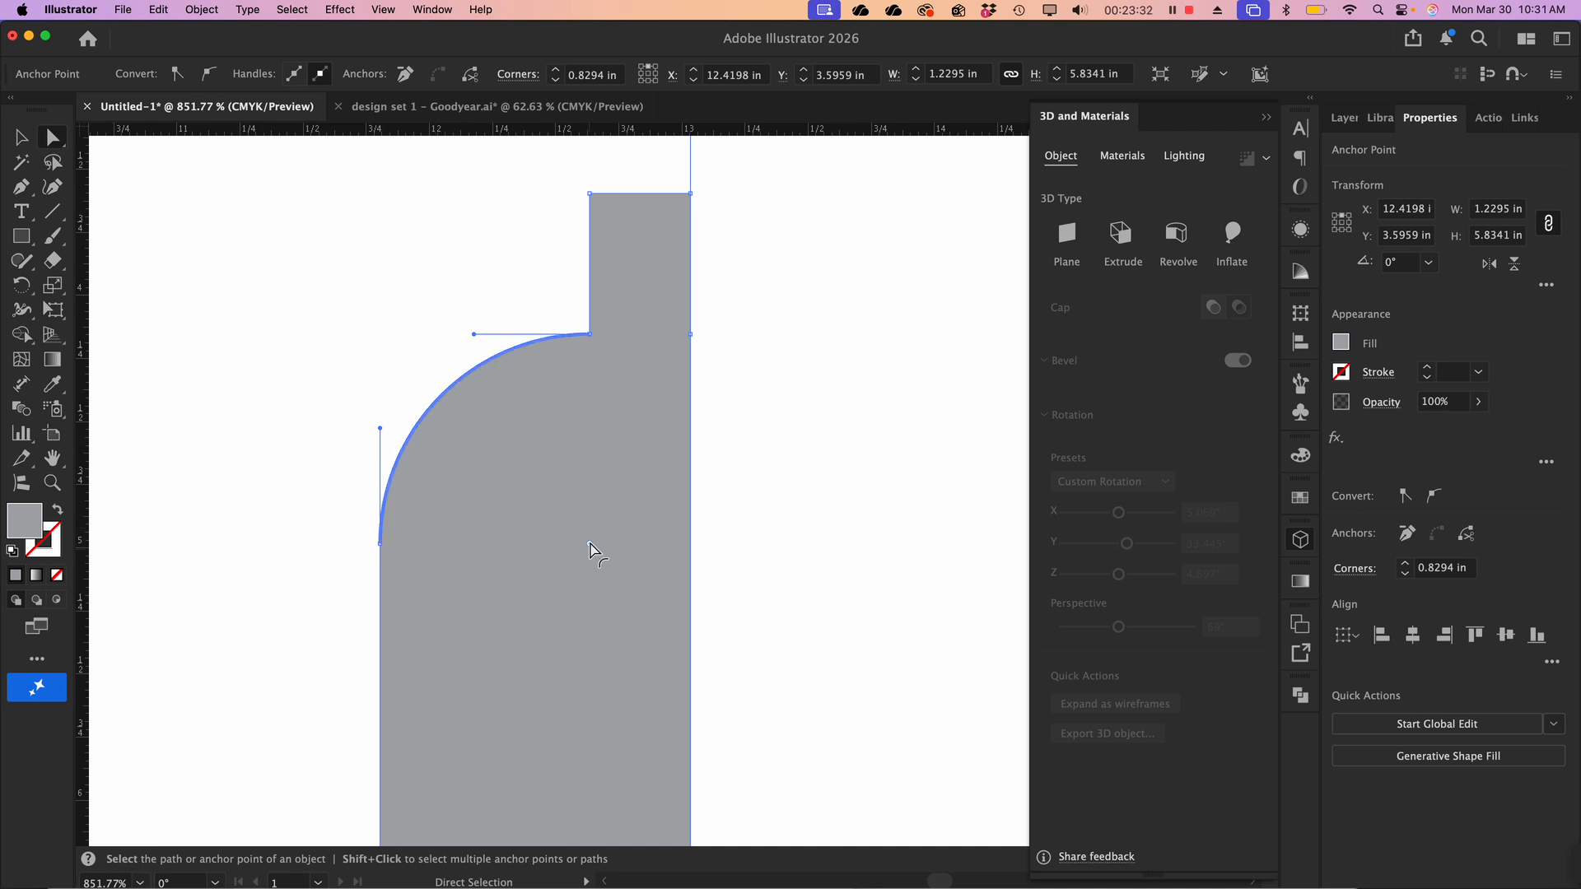
pyautogui.moveTo(590, 544); pyautogui.dragTo(579, 535)
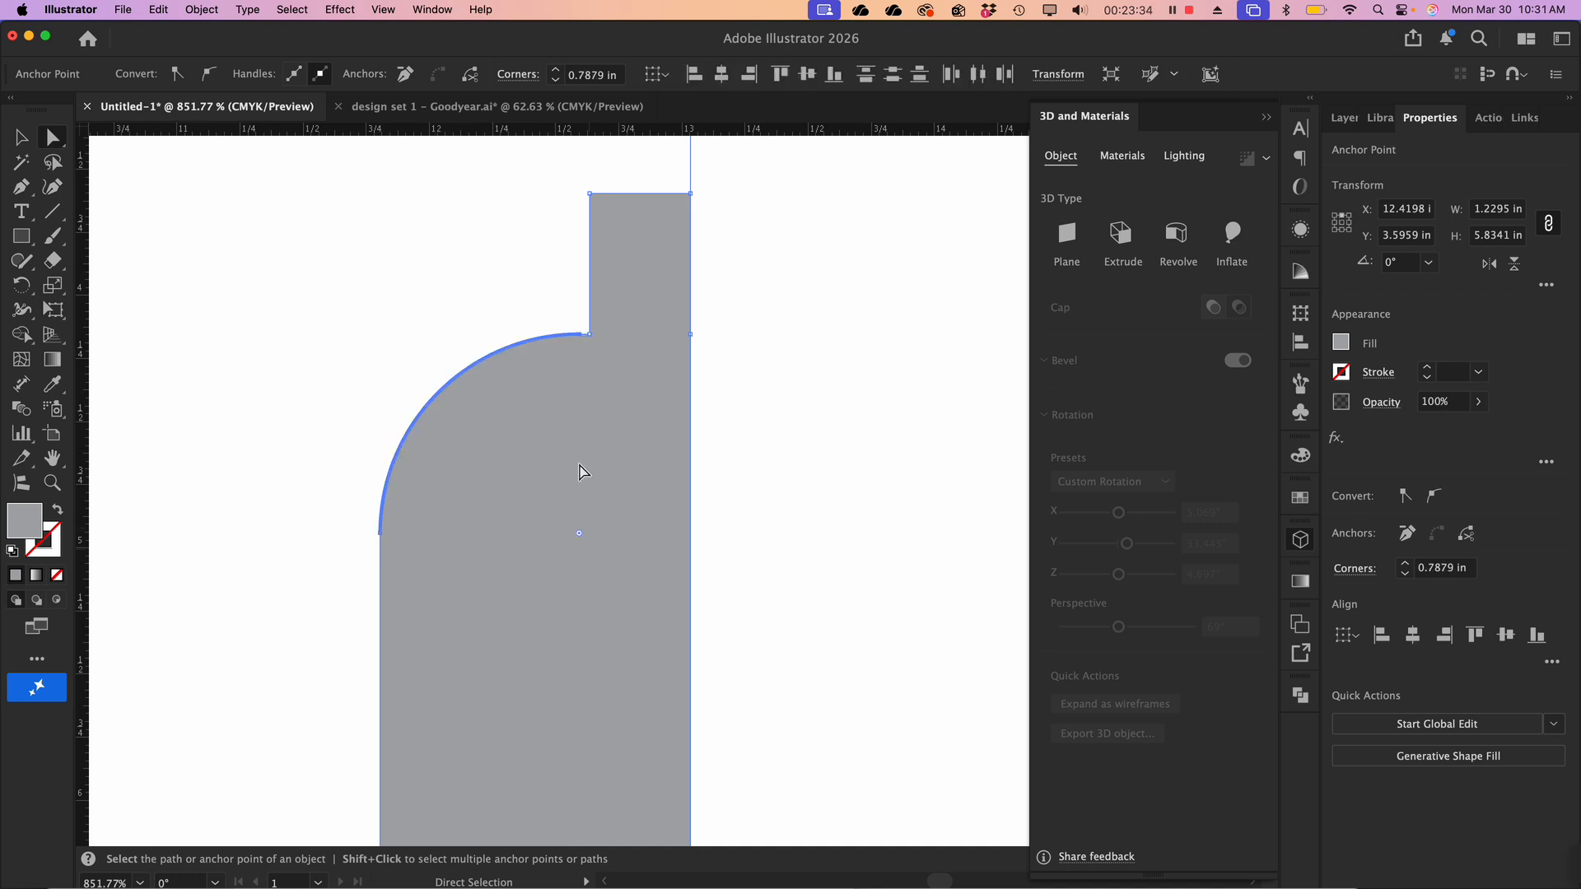
pyautogui.click(587, 332)
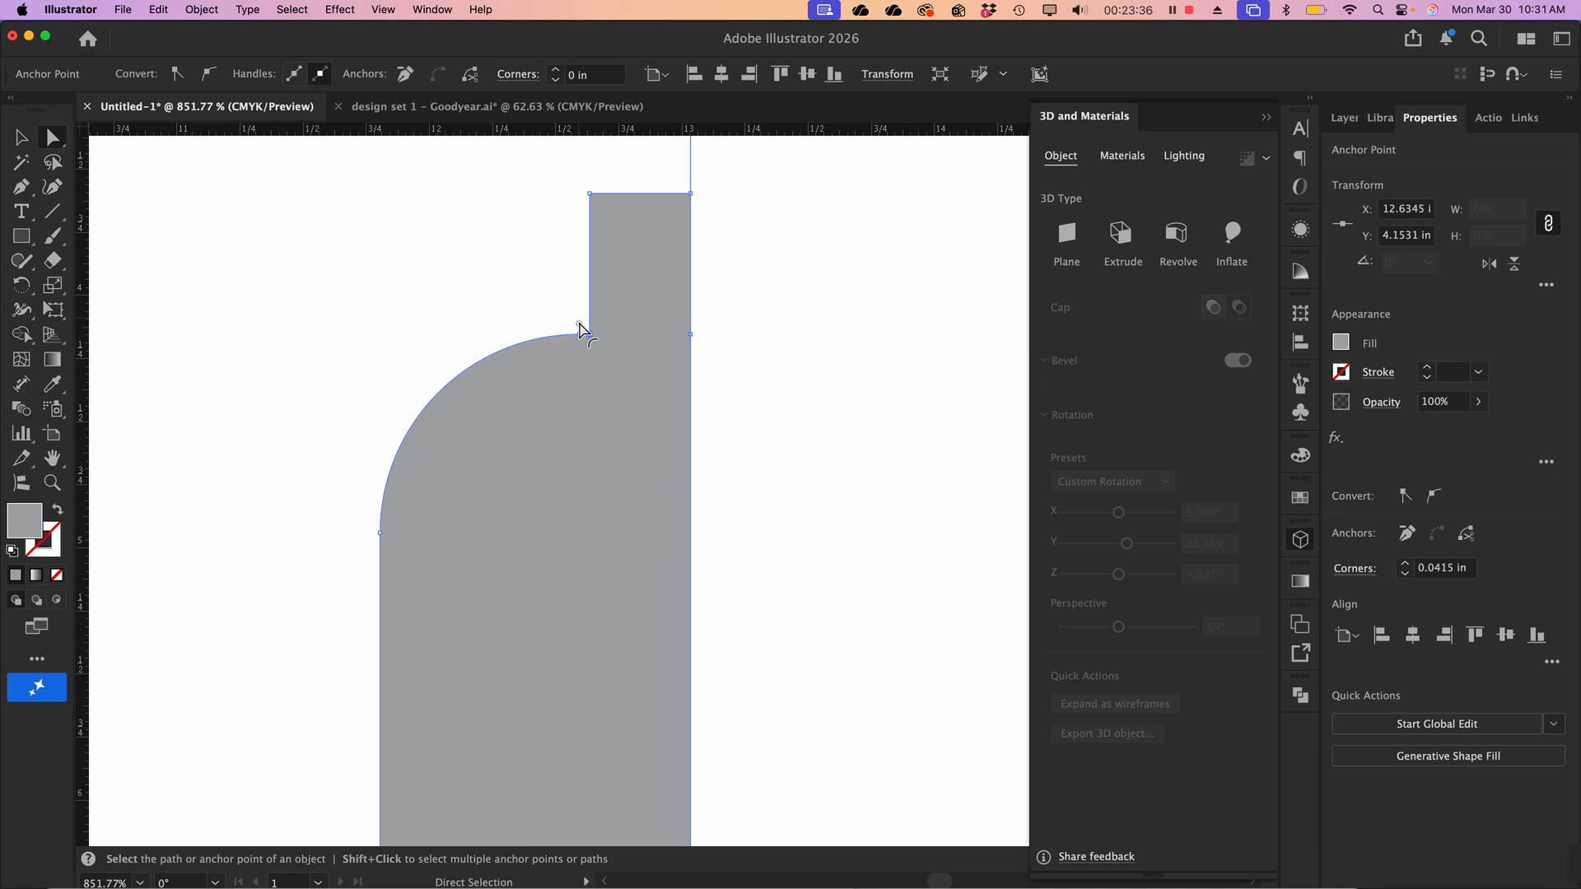
pyautogui.moveTo(579, 324); pyautogui.dragTo(565, 311)
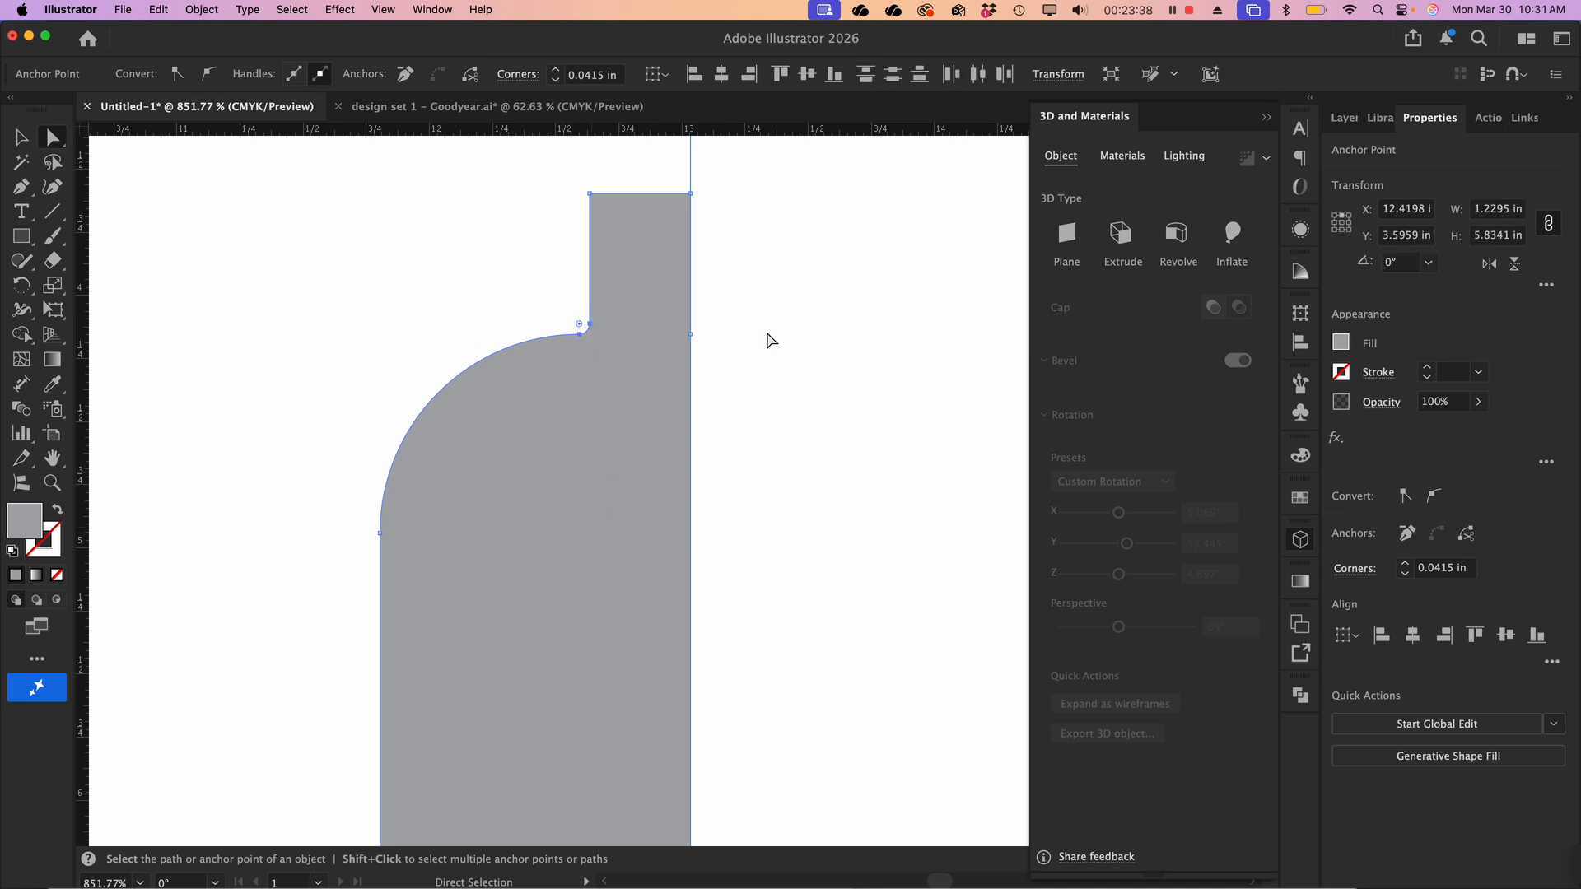
# Tighten the shoulder corner radius to about 0.73 in and enlarge the inner neck corner radius to about 0.09 in
pyautogui.click(424, 386)
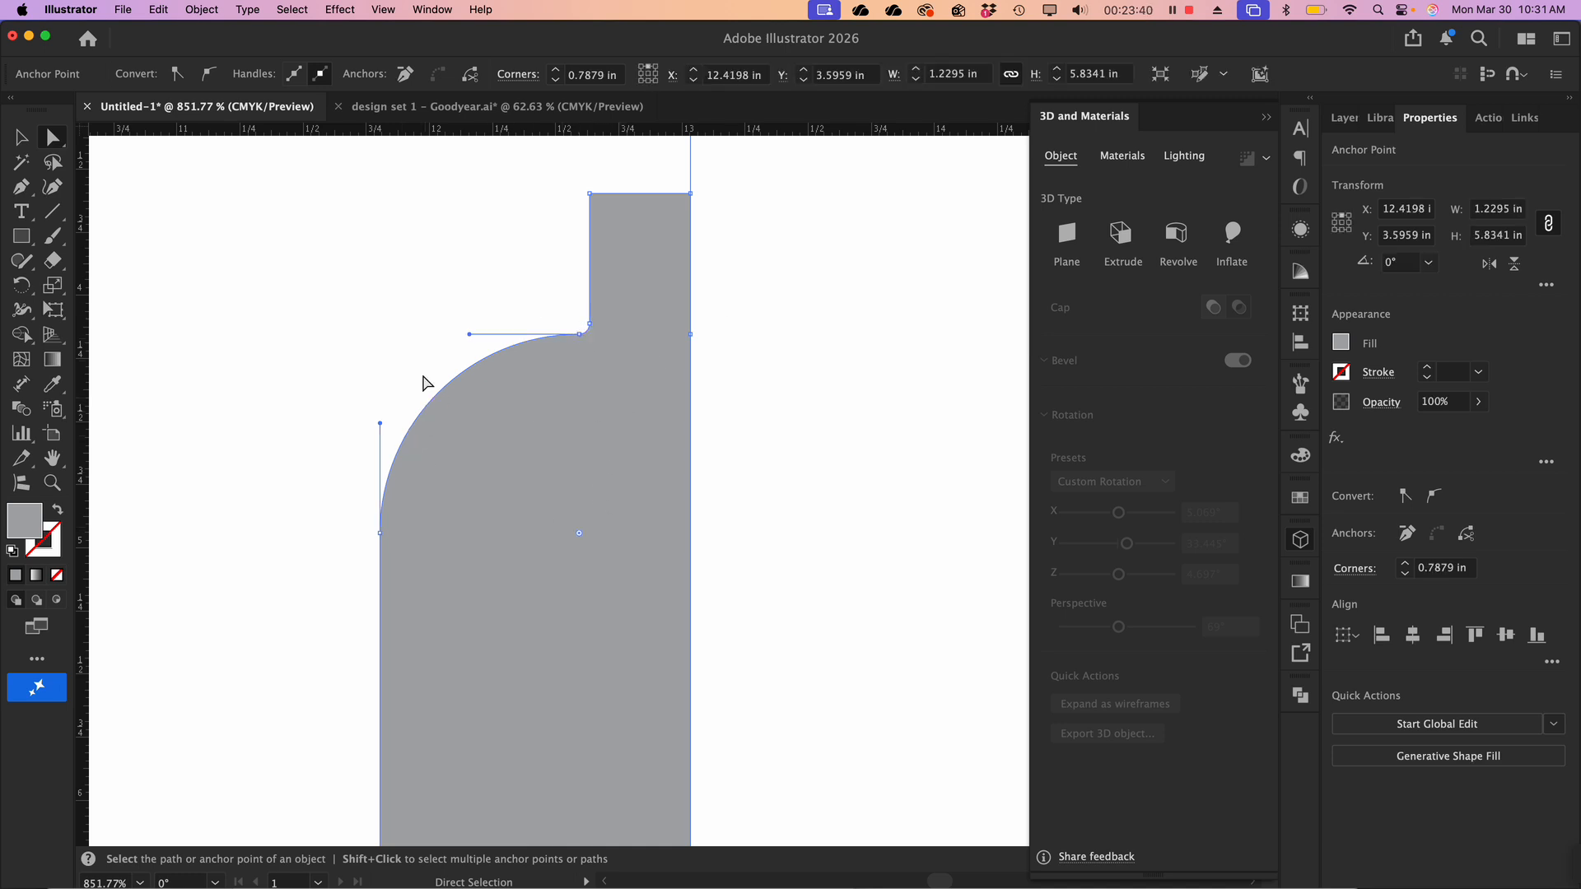
pyautogui.moveTo(581, 537); pyautogui.dragTo(564, 525)
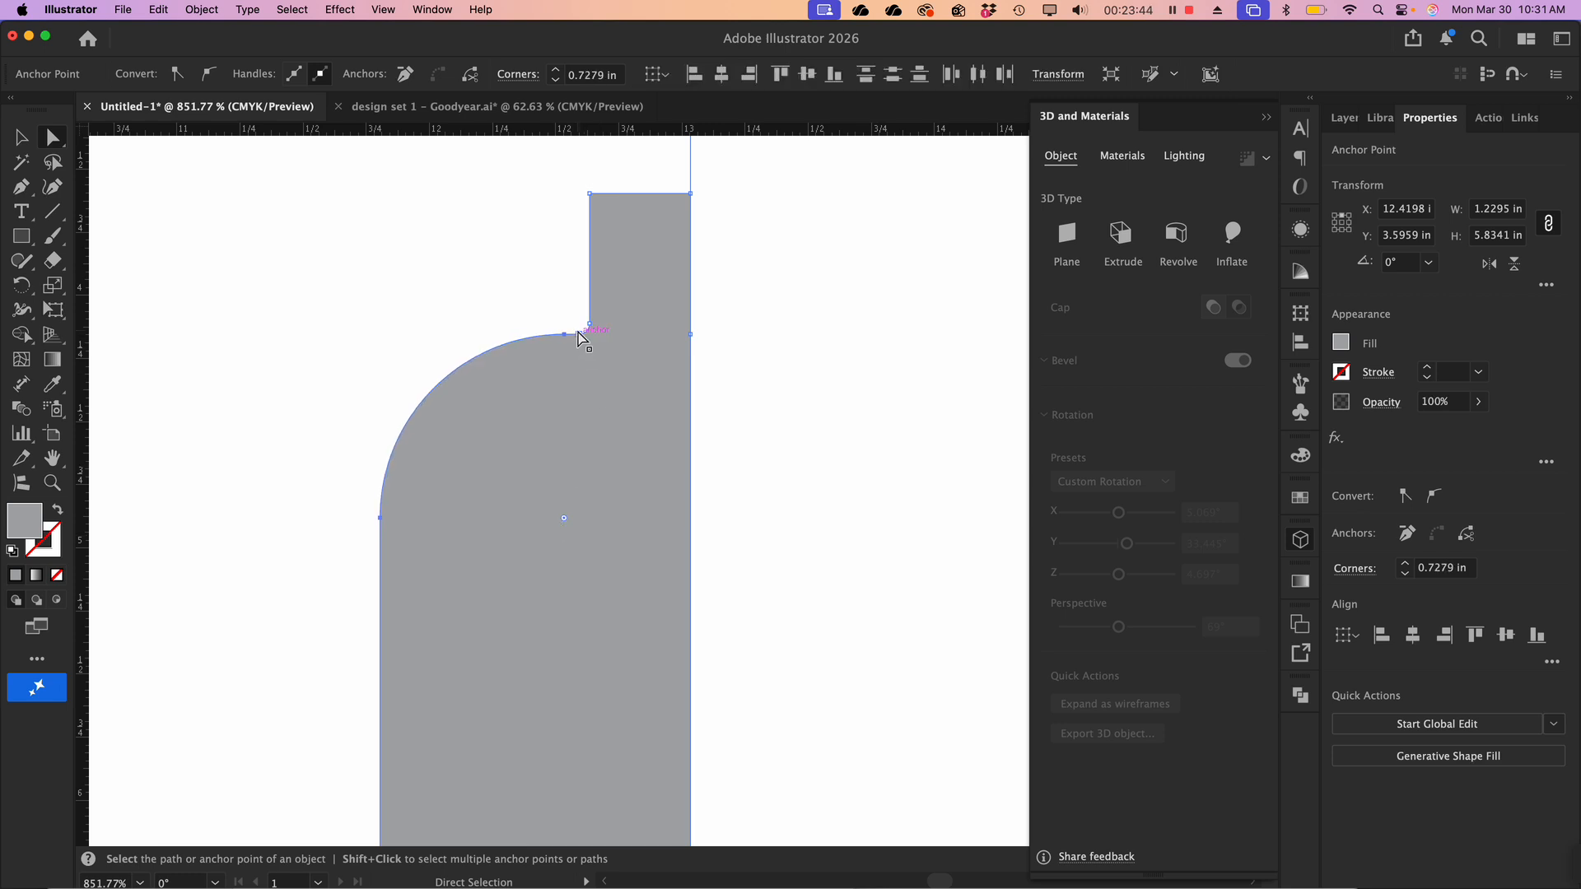
pyautogui.moveTo(577, 331); pyautogui.dragTo(580, 310)
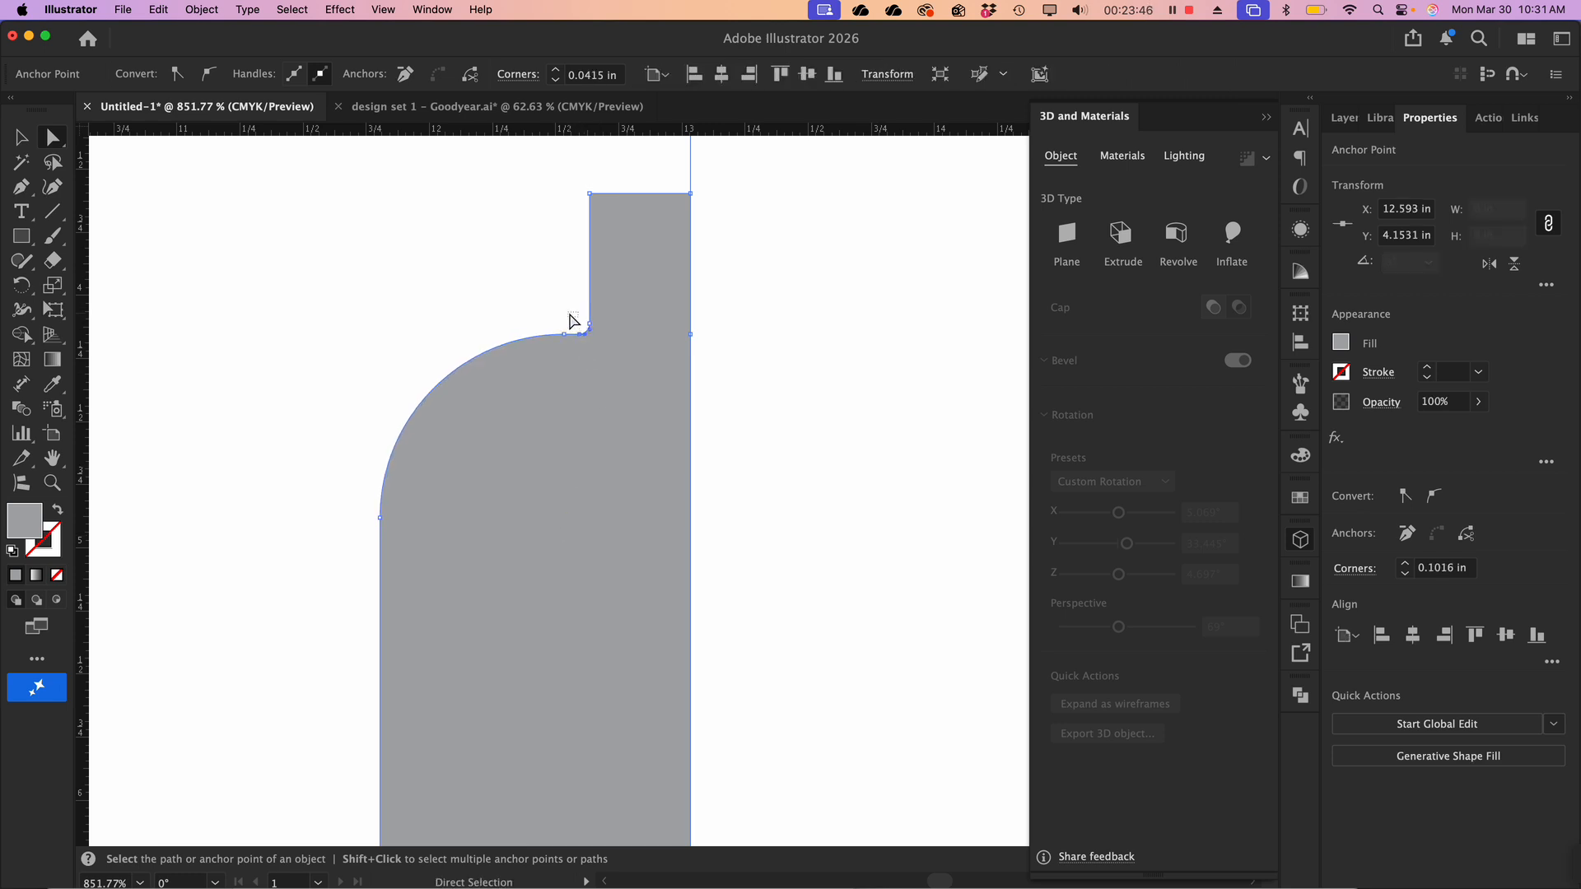
pyautogui.click(547, 303)
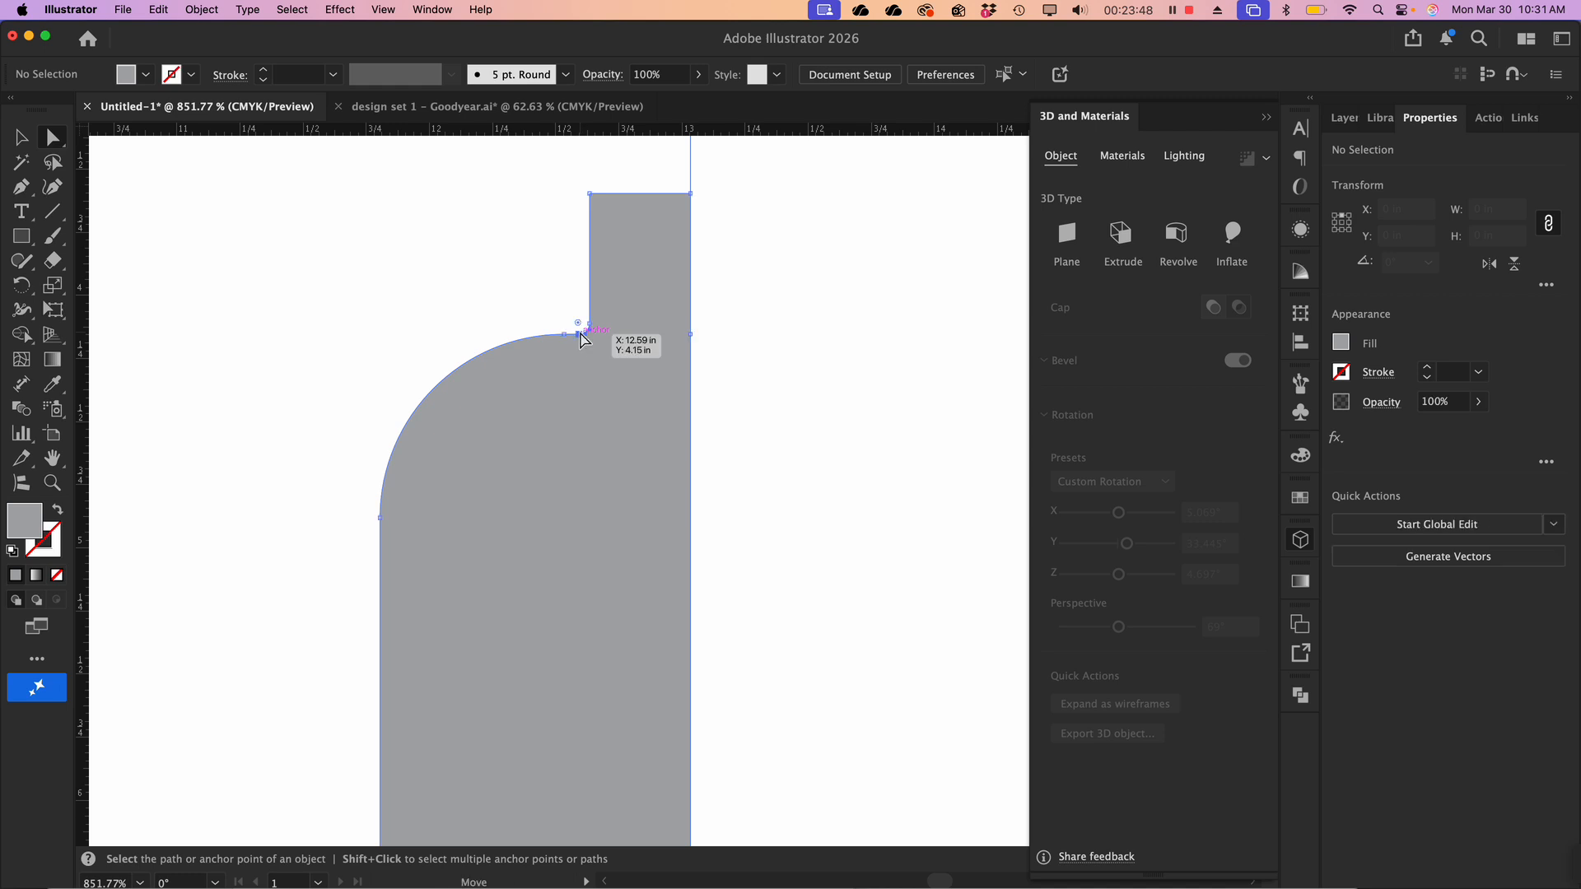
pyautogui.click(582, 338)
pyautogui.moveTo(578, 328); pyautogui.dragTo(565, 318)
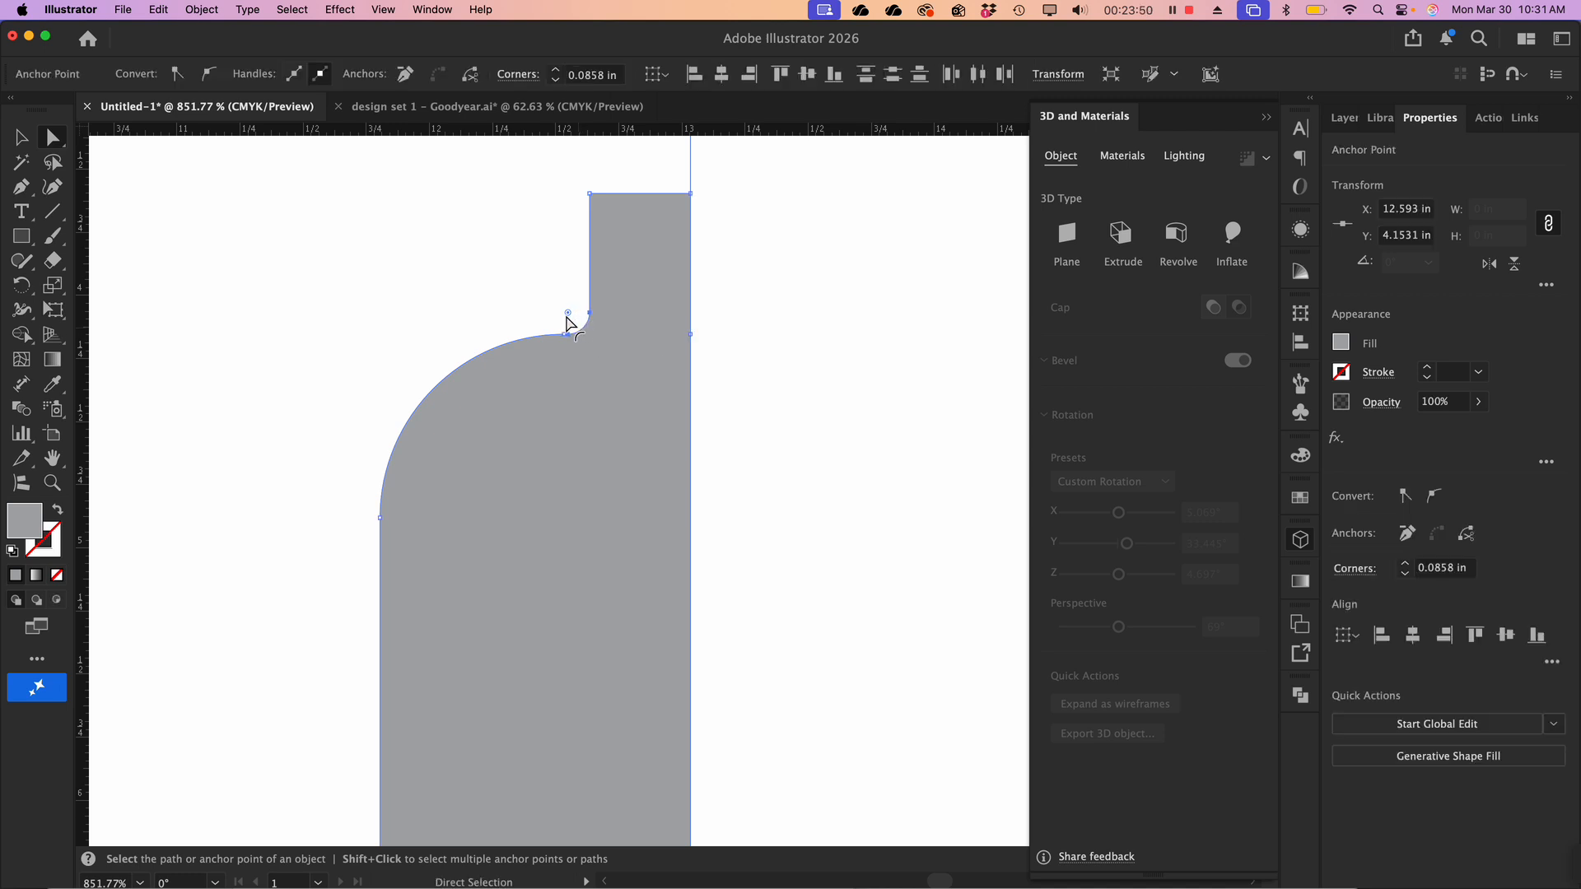
pyautogui.scroll(-2, 598, 380)
pyautogui.scroll(-2, 597, 379)
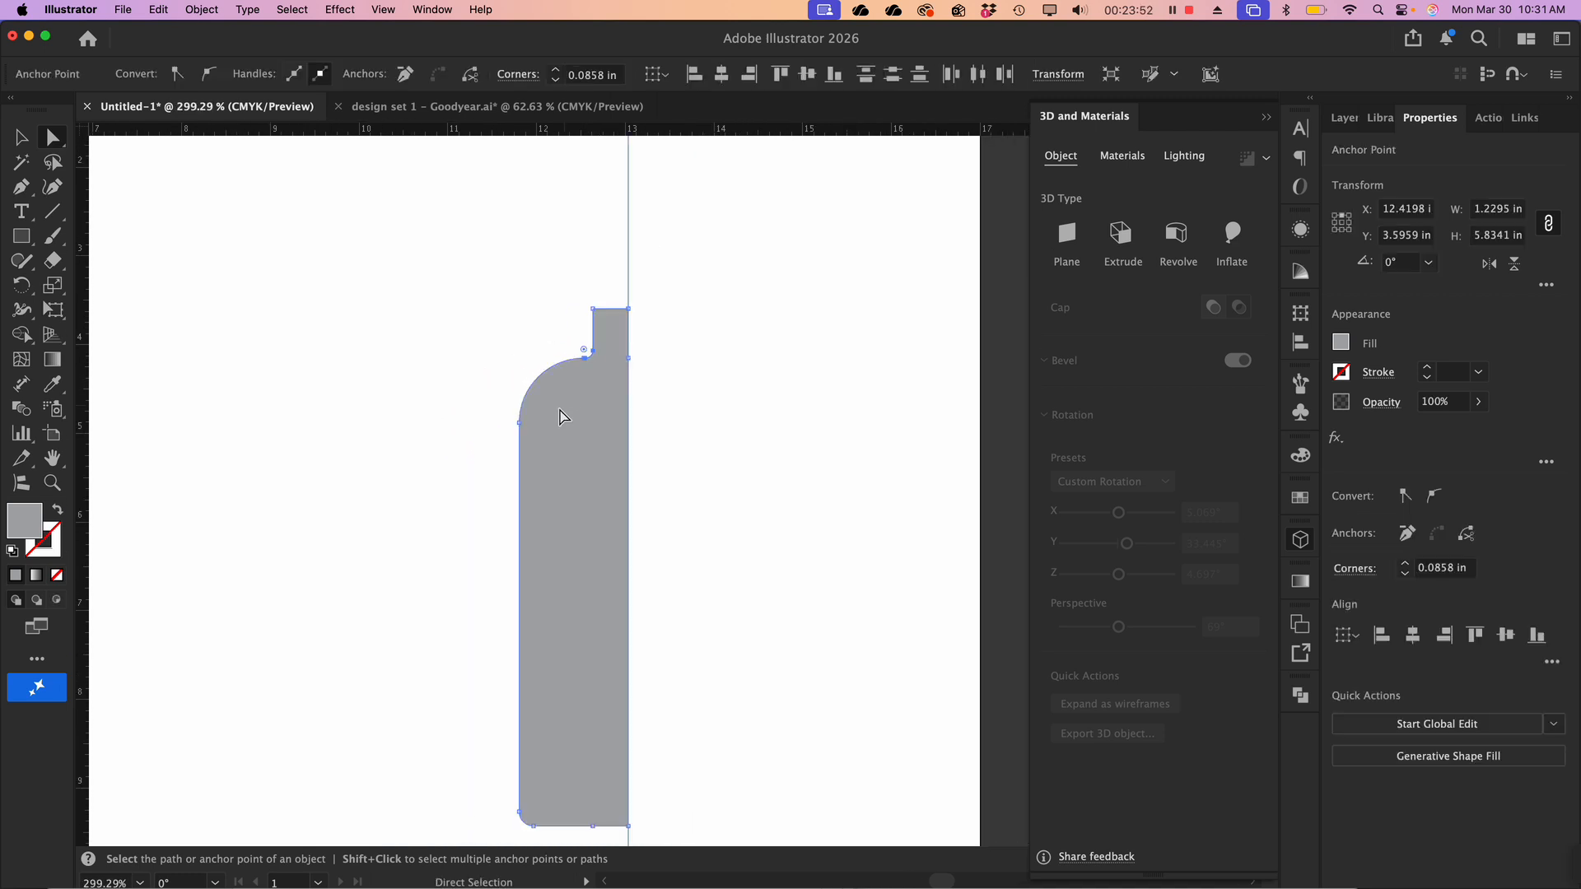
# Start a rectangle at the vertical guide just above the bottle profile's neck
pyautogui.click(20, 239)
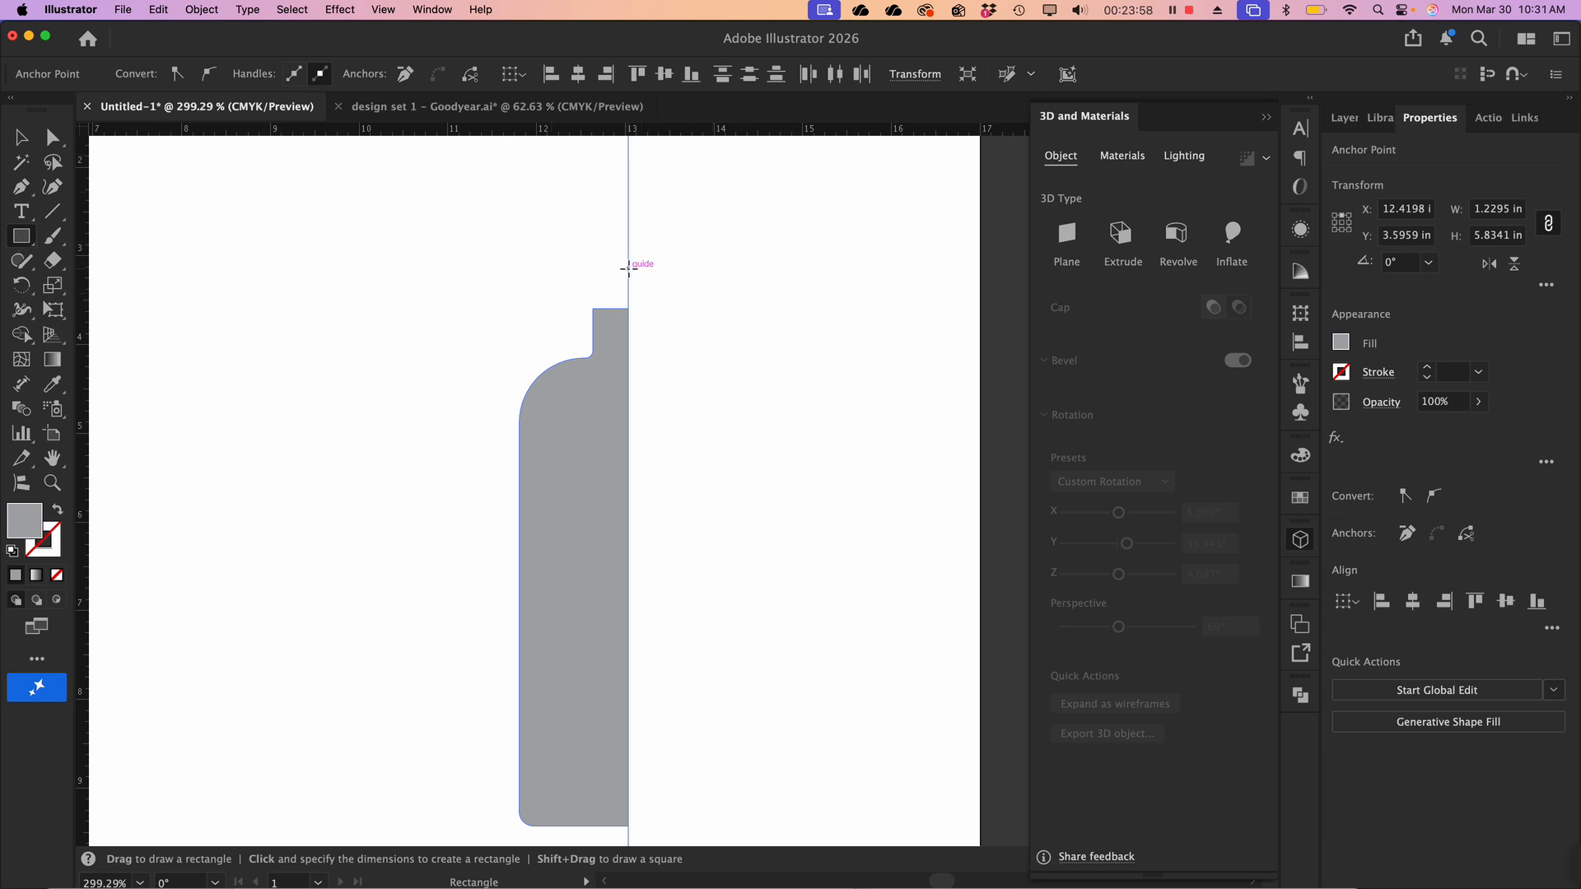
# Draw a cap rectangle about 0.58 by 0.89 in against the guide over the bottle neck and round its outer top corner to about 0.18 in
pyautogui.moveTo(629, 268); pyautogui.dragTo(578, 349)
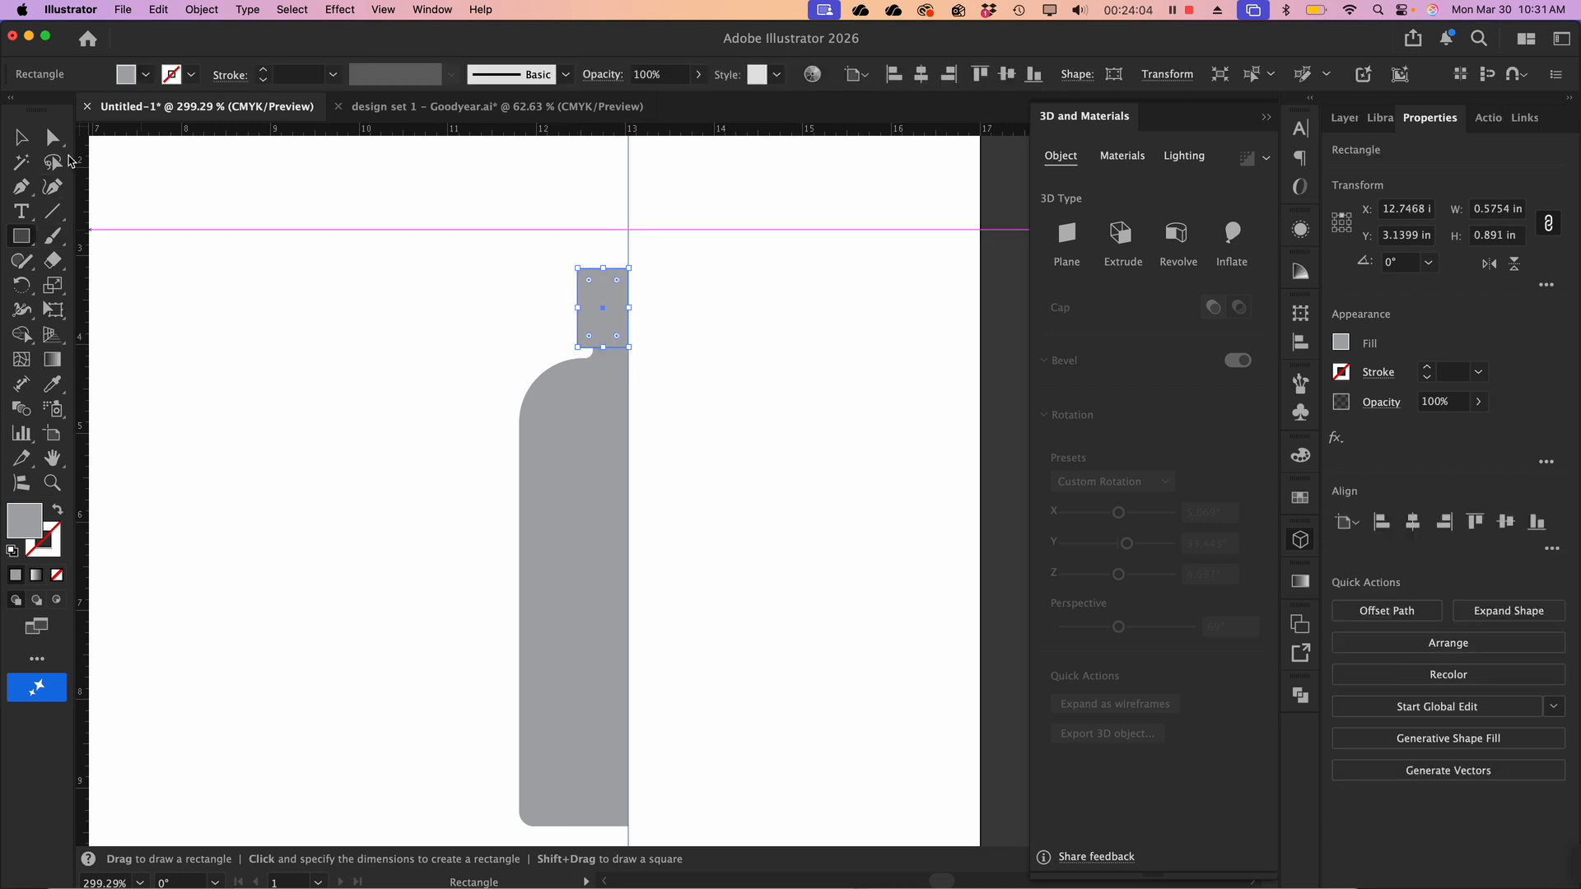
pyautogui.click(53, 142)
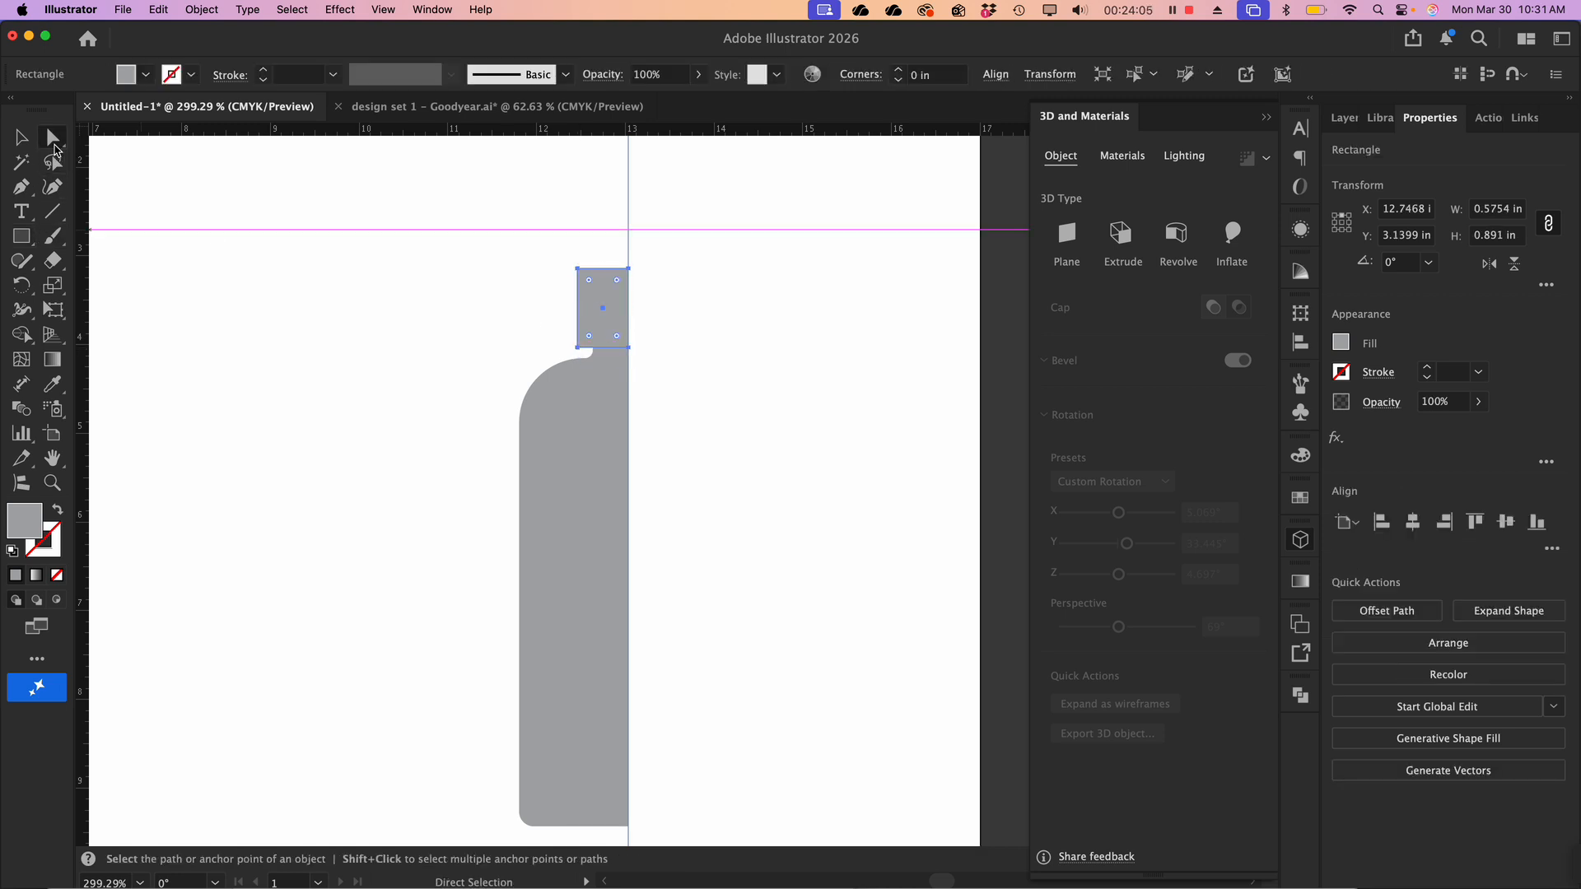
pyautogui.click(578, 270)
pyautogui.moveTo(586, 280); pyautogui.dragTo(593, 292)
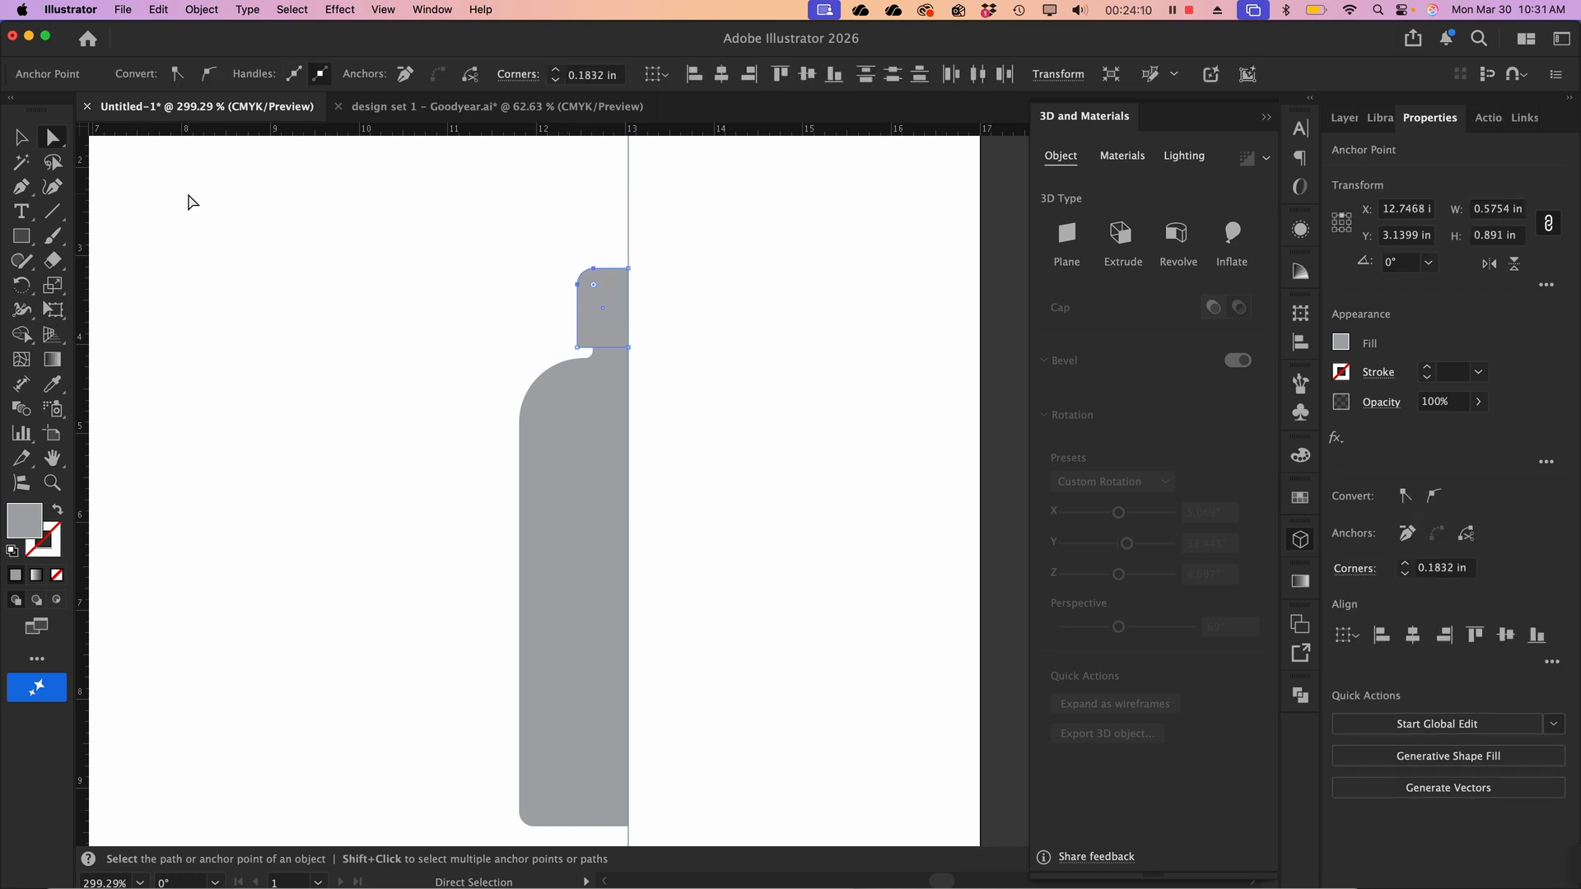
# Stretch the cap rectangle upward to a height of about 1.05 in
pyautogui.click(28, 143)
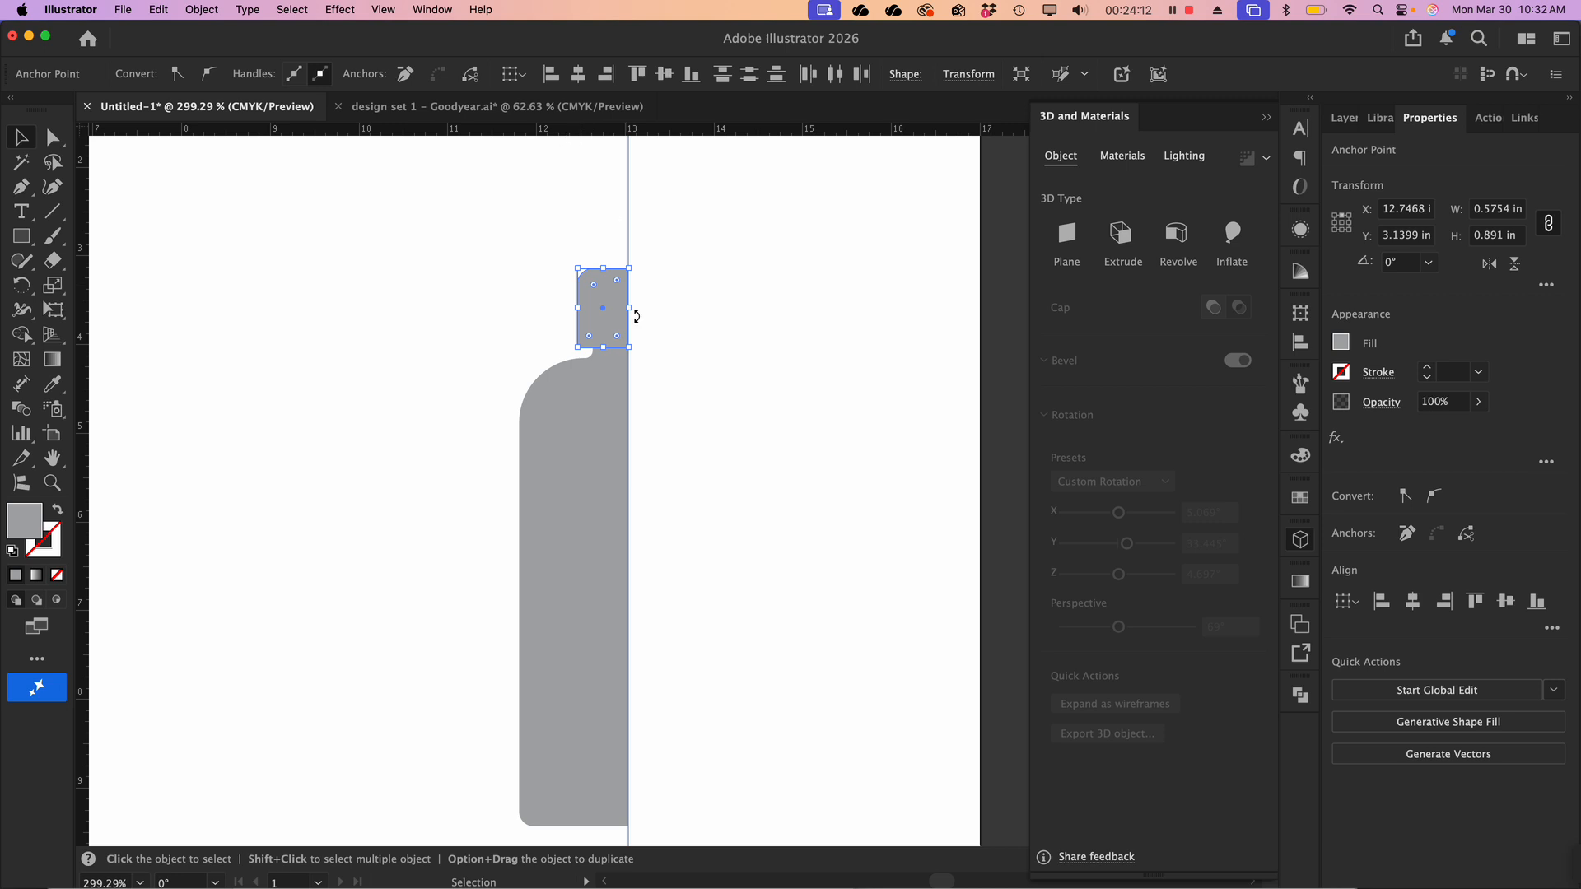
pyautogui.moveTo(604, 268); pyautogui.dragTo(607, 254)
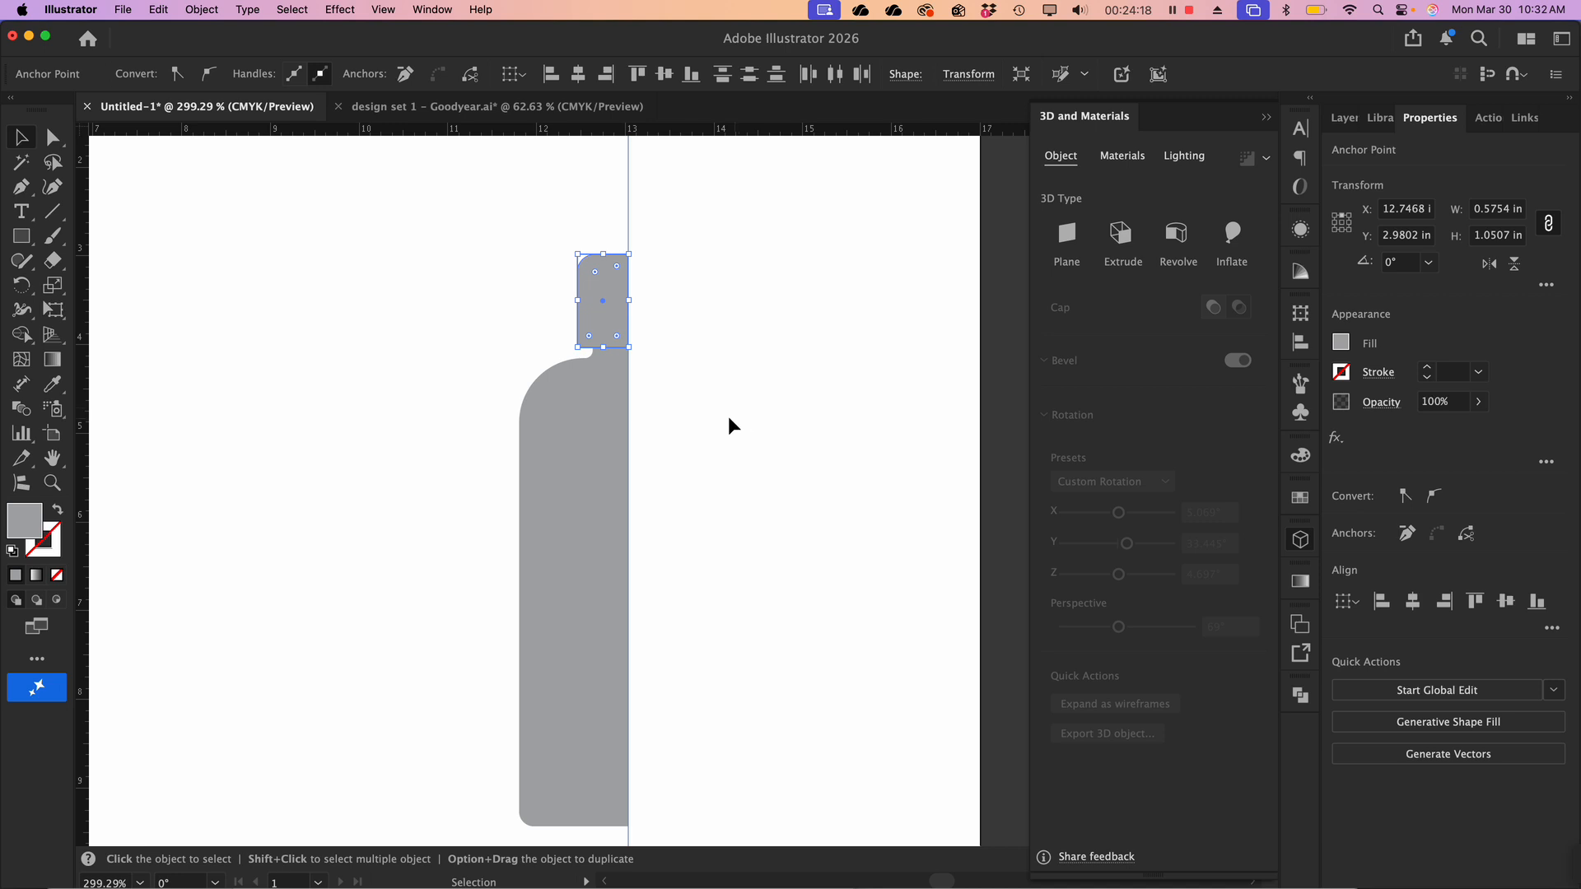
# Fill the half-bottle body shape with the light orange swatch
pyautogui.click(20, 144)
pyautogui.click(555, 532)
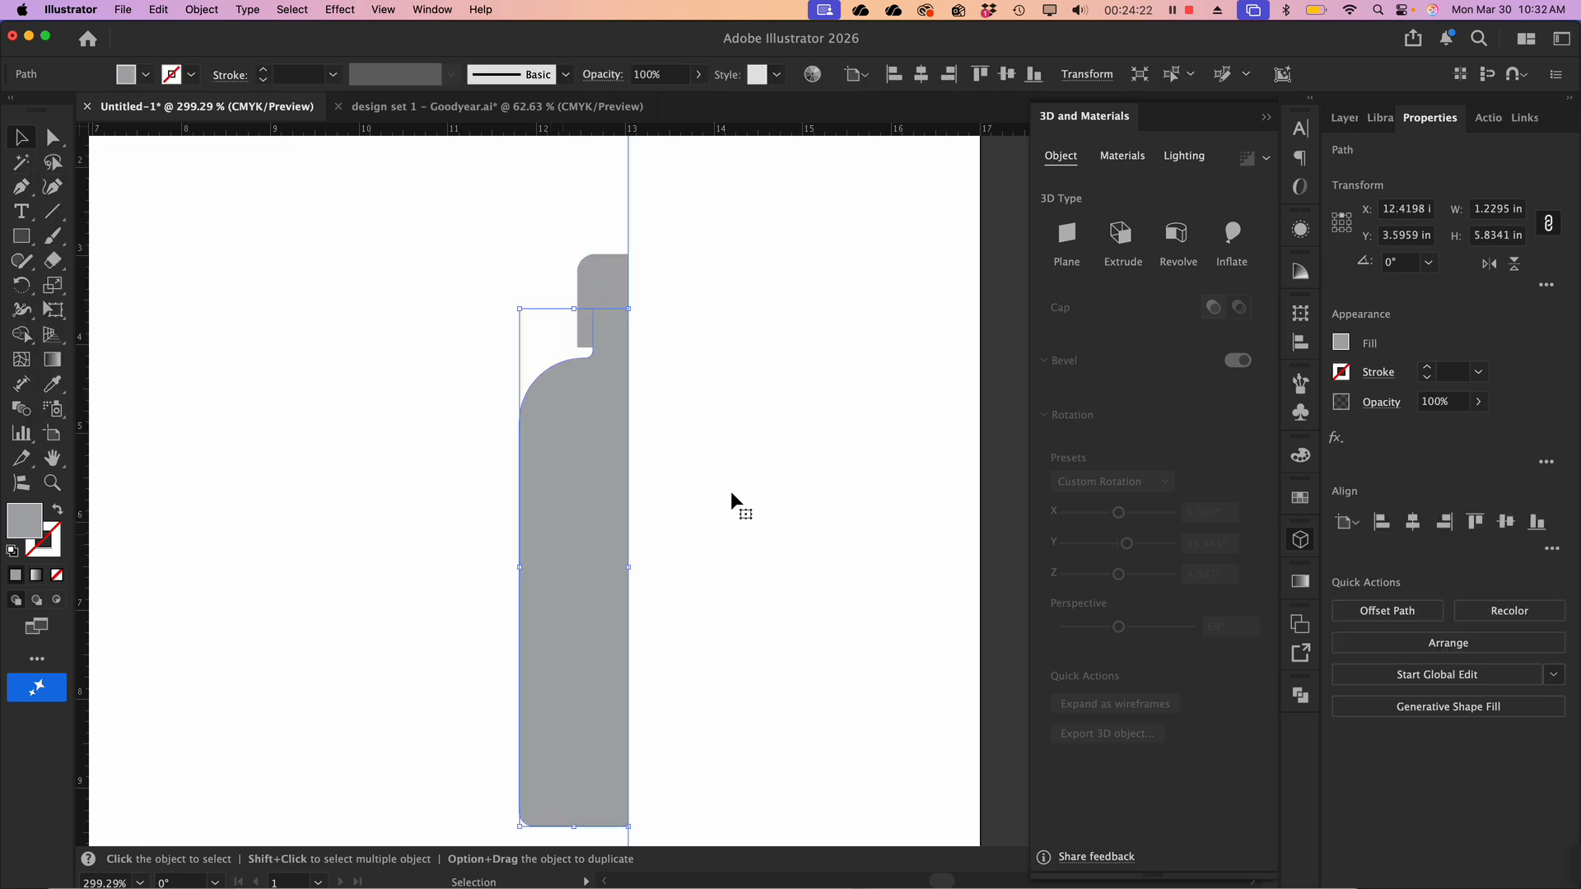
pyautogui.click(1340, 344)
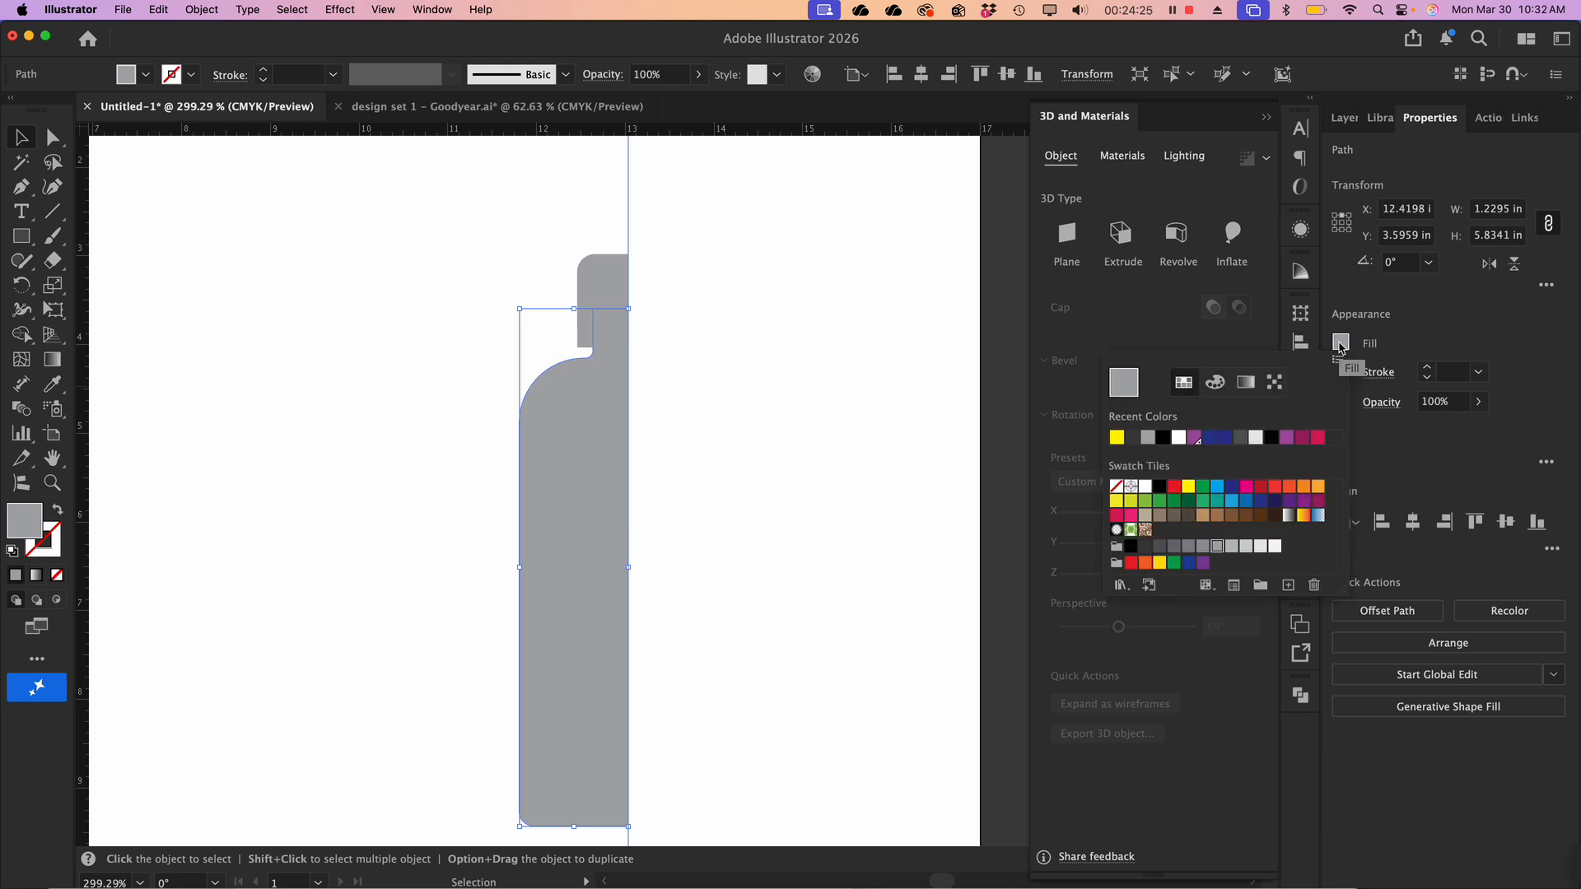
pyautogui.click(1318, 487)
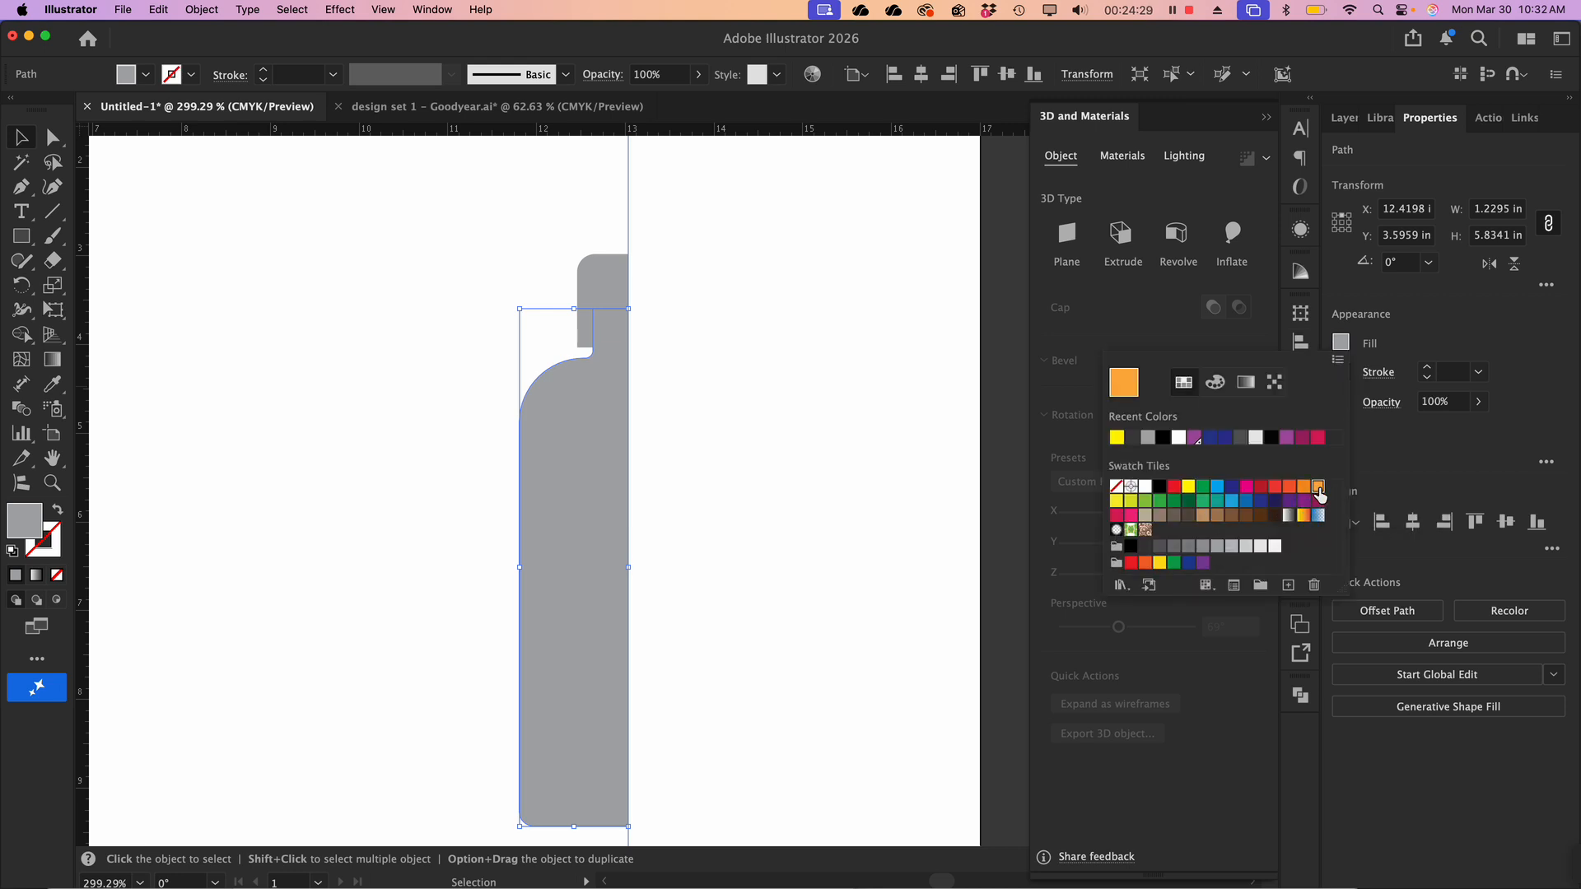
pyautogui.press('Escape')
# Fill the cap shape above the bottle body with the dark red swatch
pyautogui.click(622, 276)
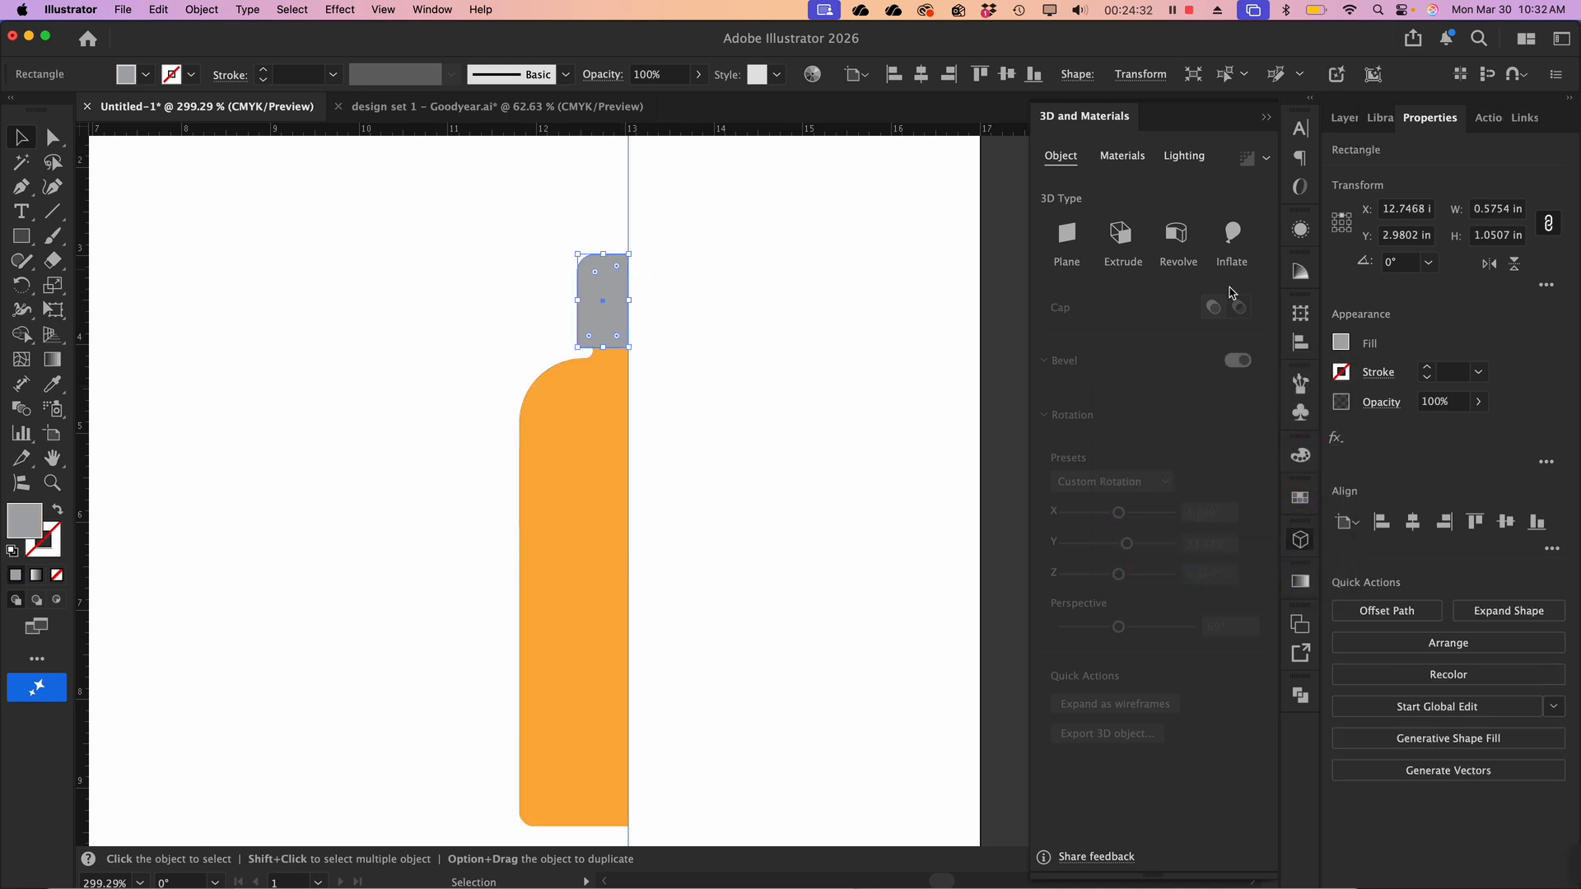
pyautogui.click(1341, 342)
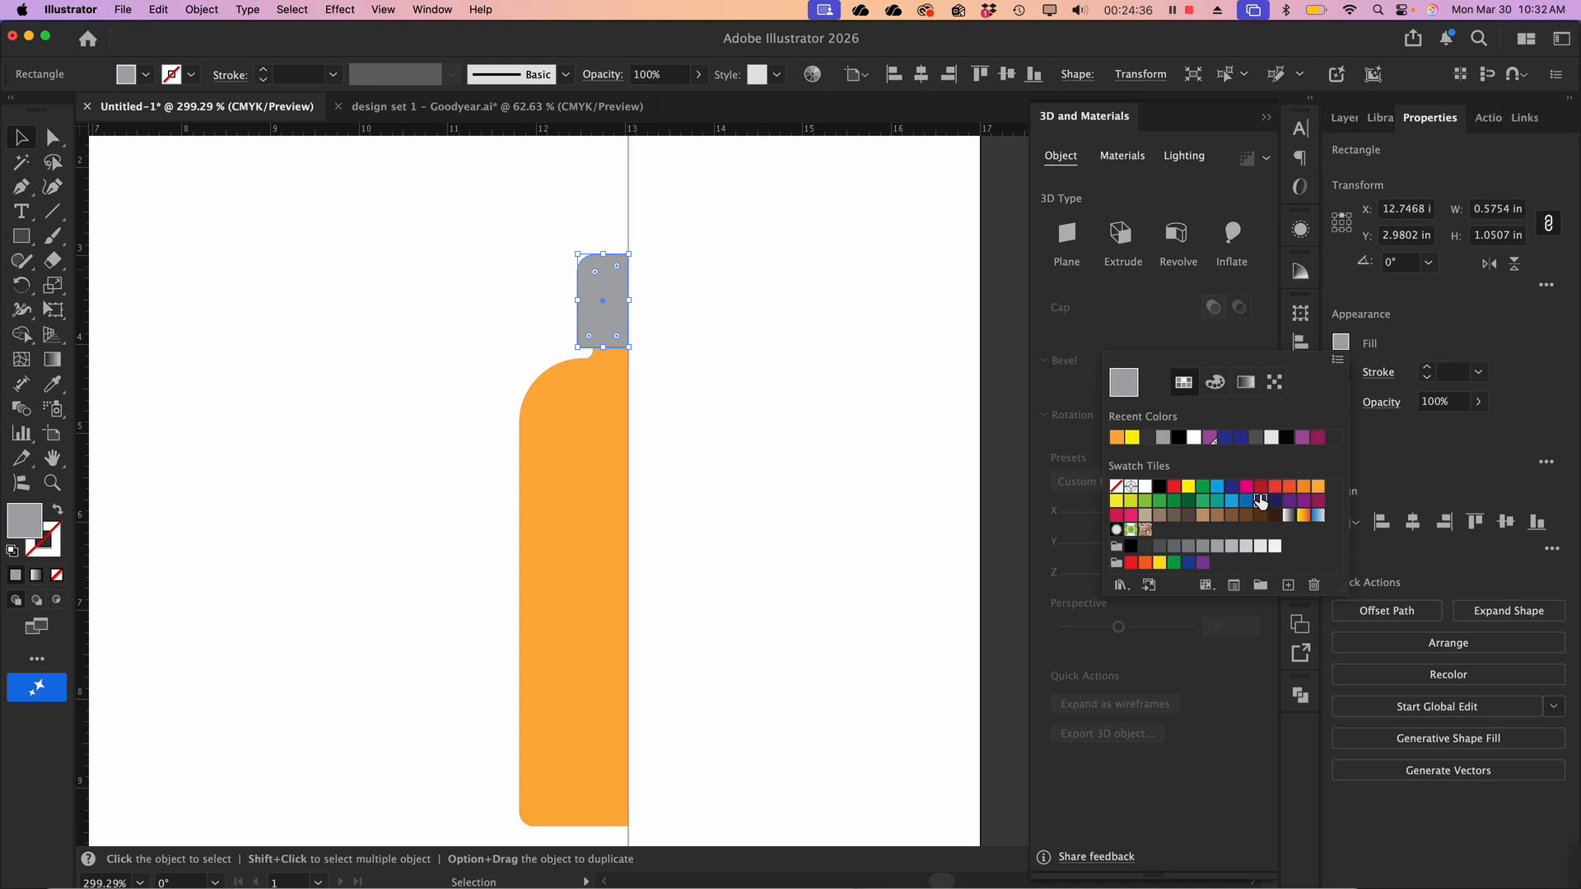
pyautogui.click(1268, 500)
pyautogui.click(1260, 488)
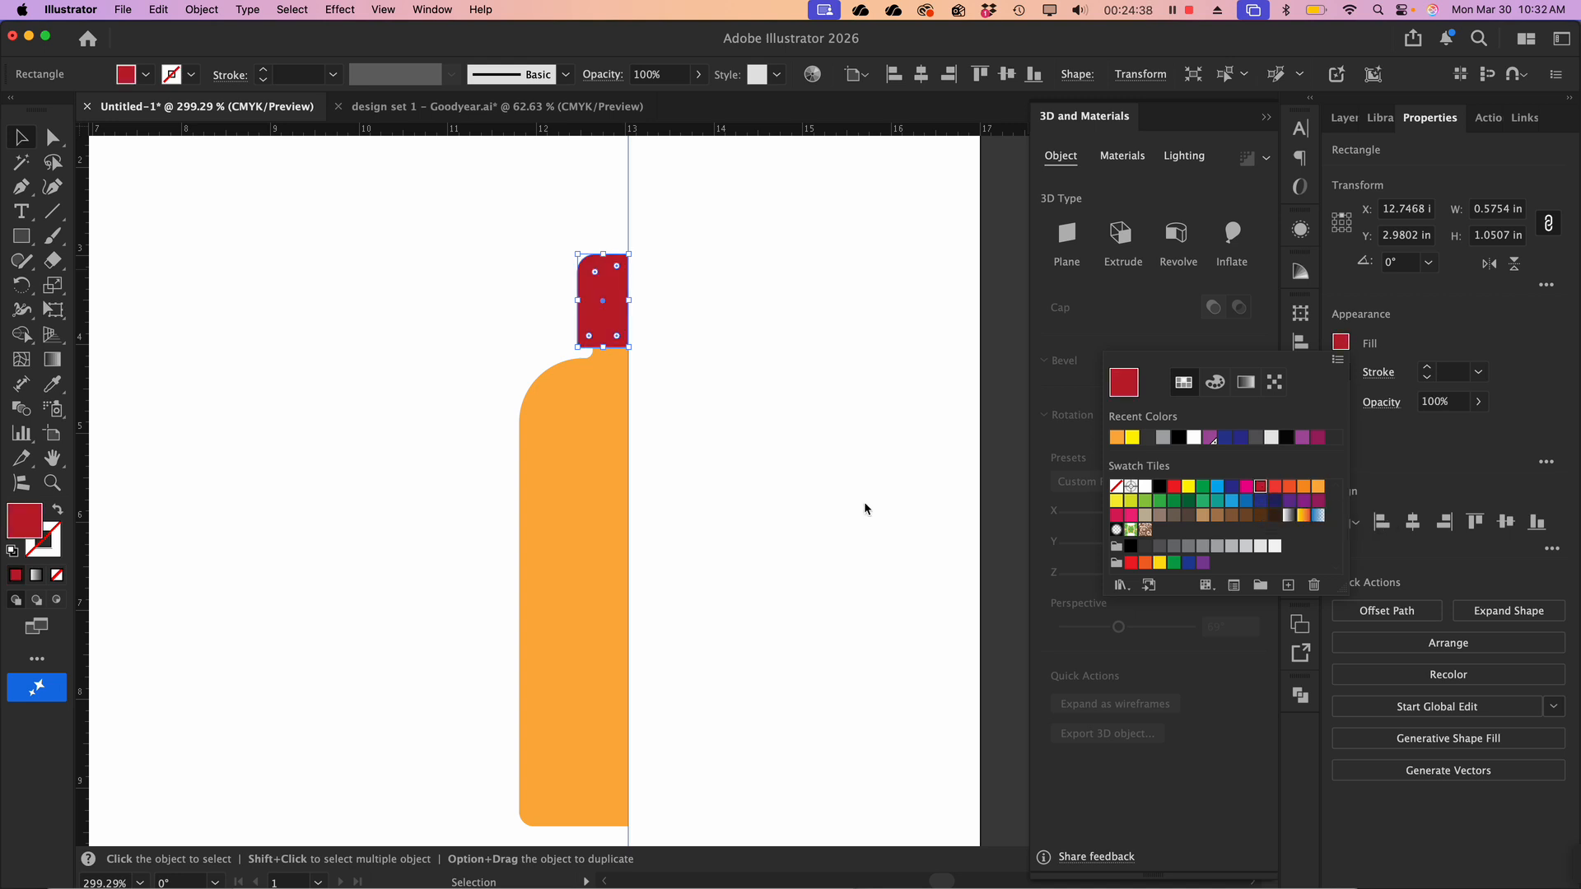
pyautogui.click(20, 139)
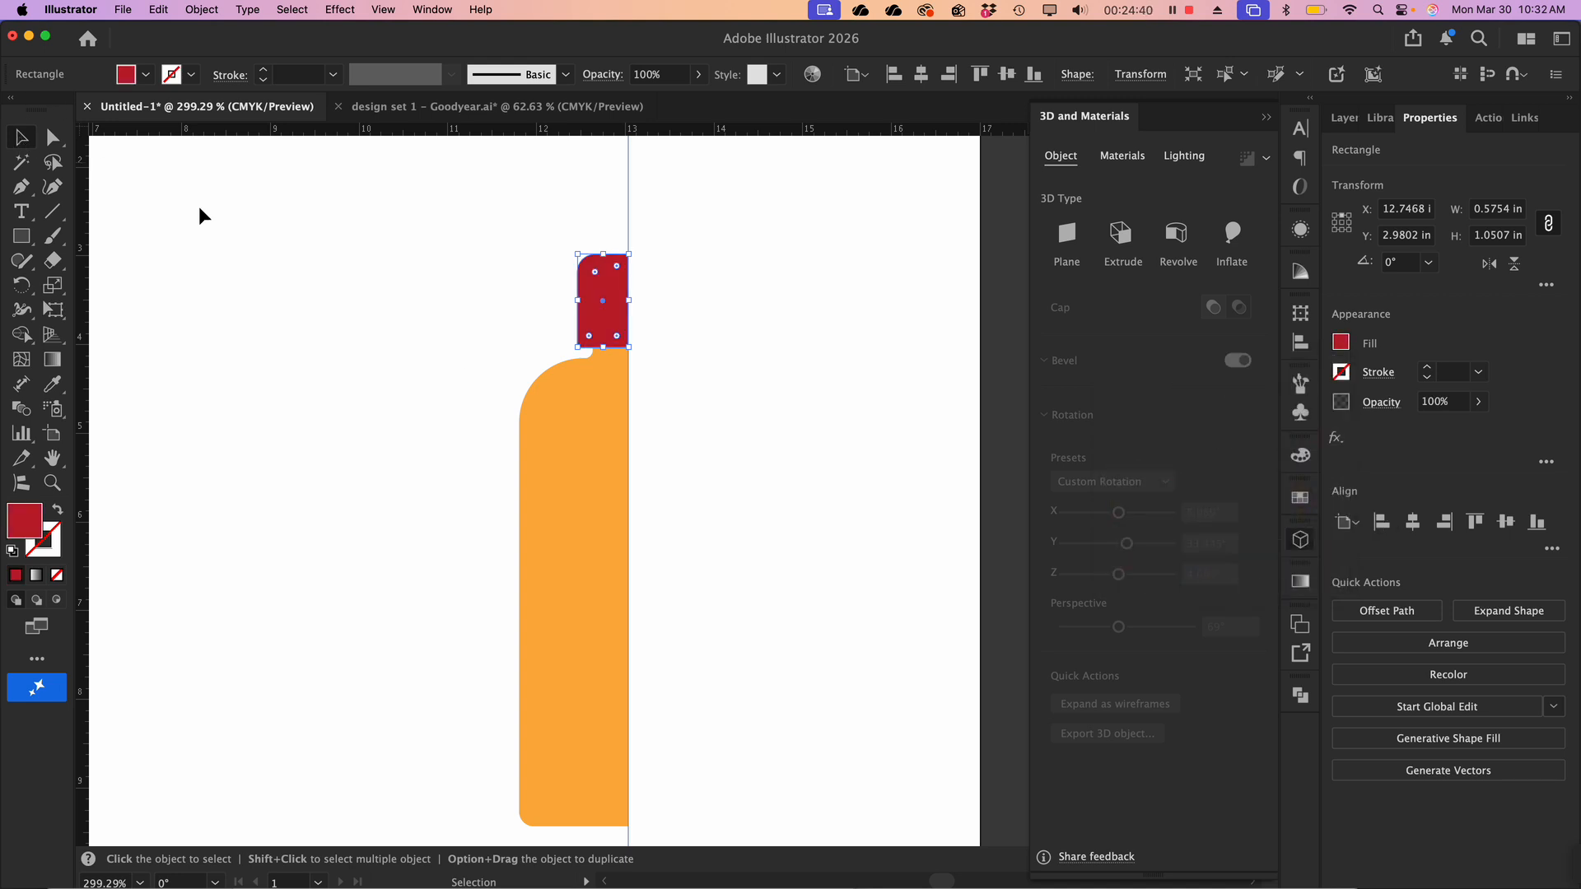
# Group the orange bottle body and the red cap into one object
pyautogui.moveTo(516, 341); pyautogui.dragTo(729, 513)
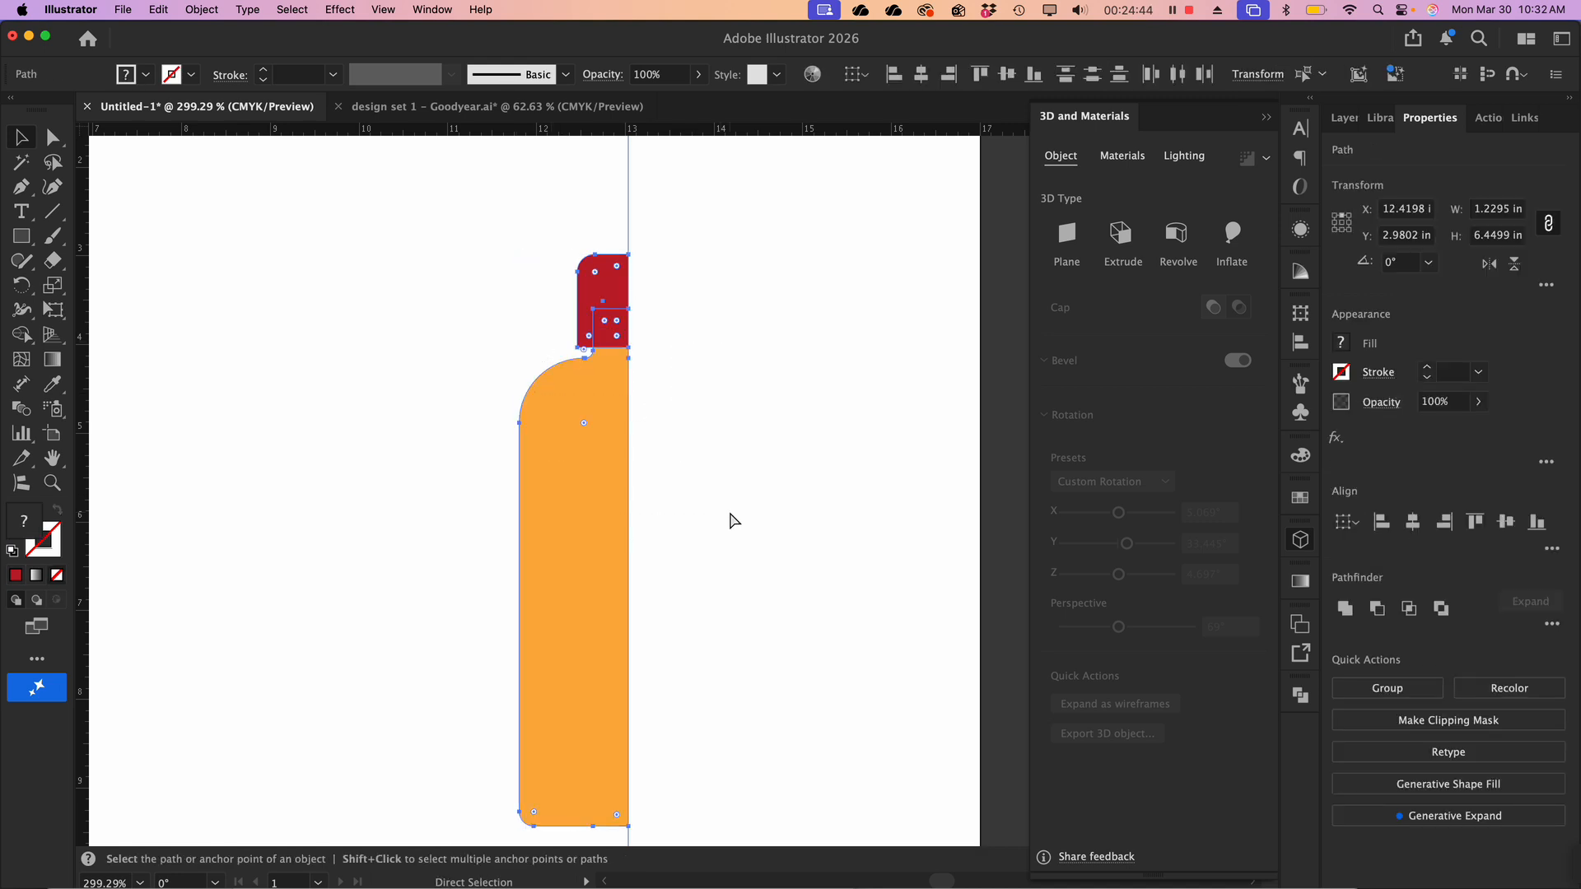
pyautogui.press('a')
pyautogui.press('super+g')
pyautogui.press('v')
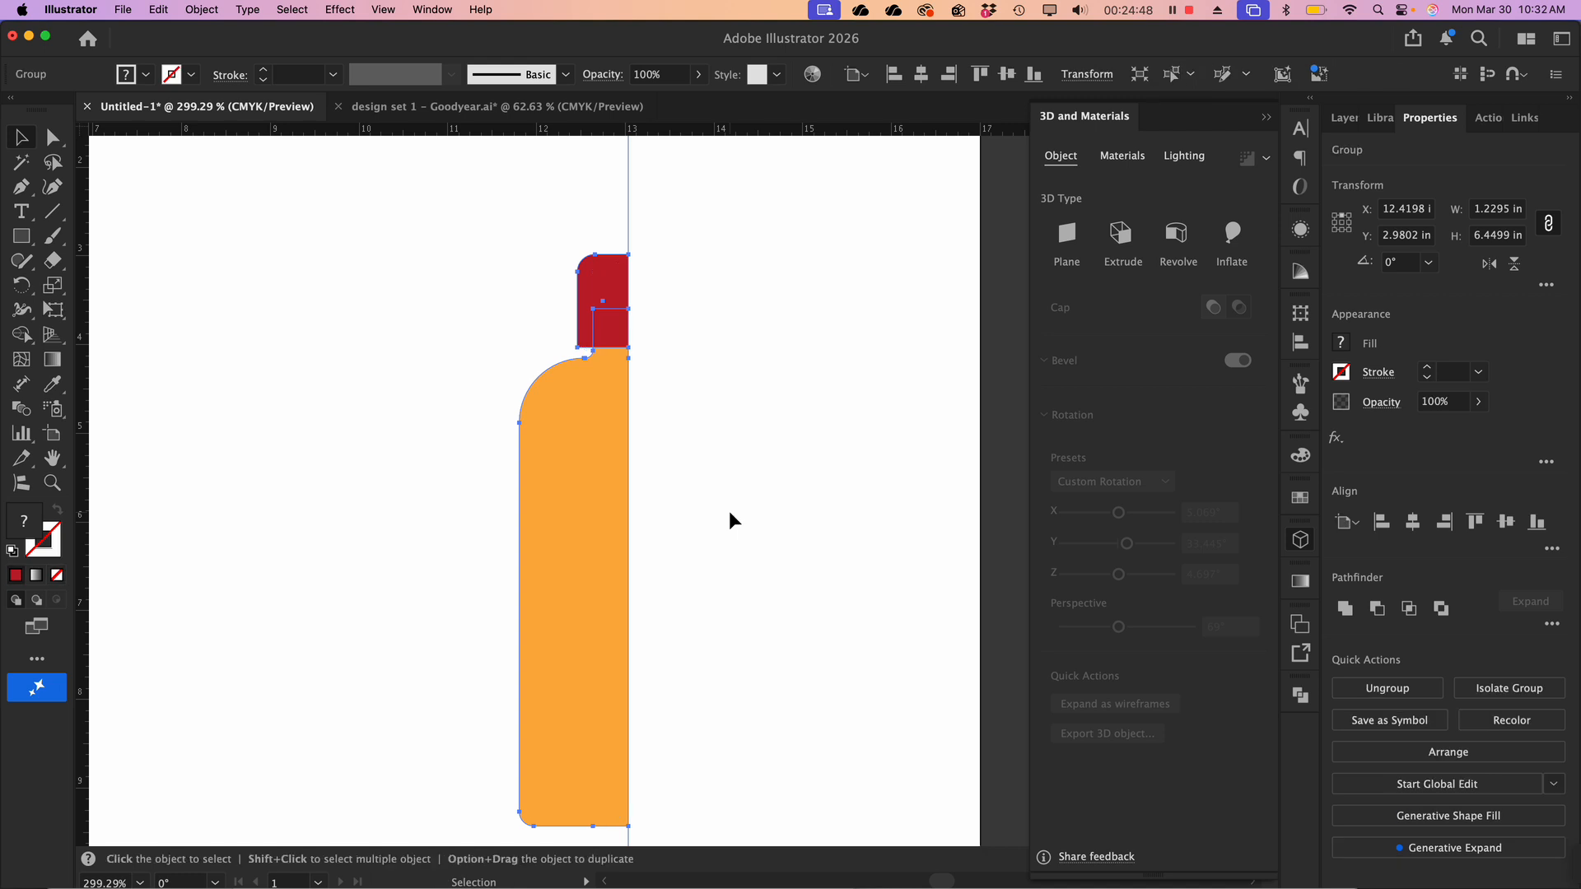
pyautogui.click(201, 9)
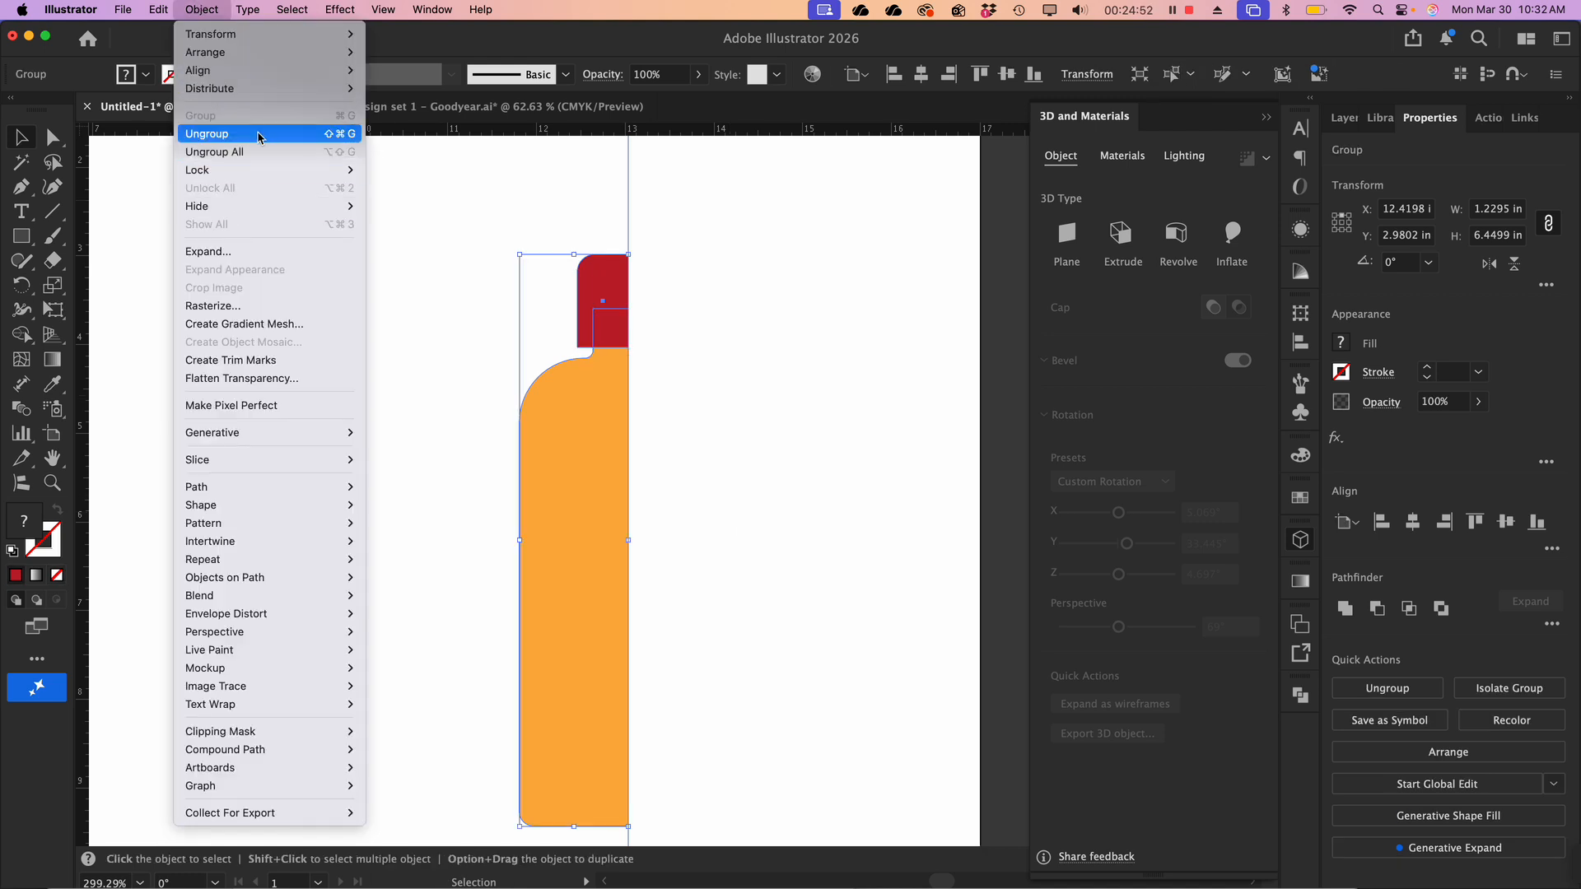
pyautogui.click(775, 309)
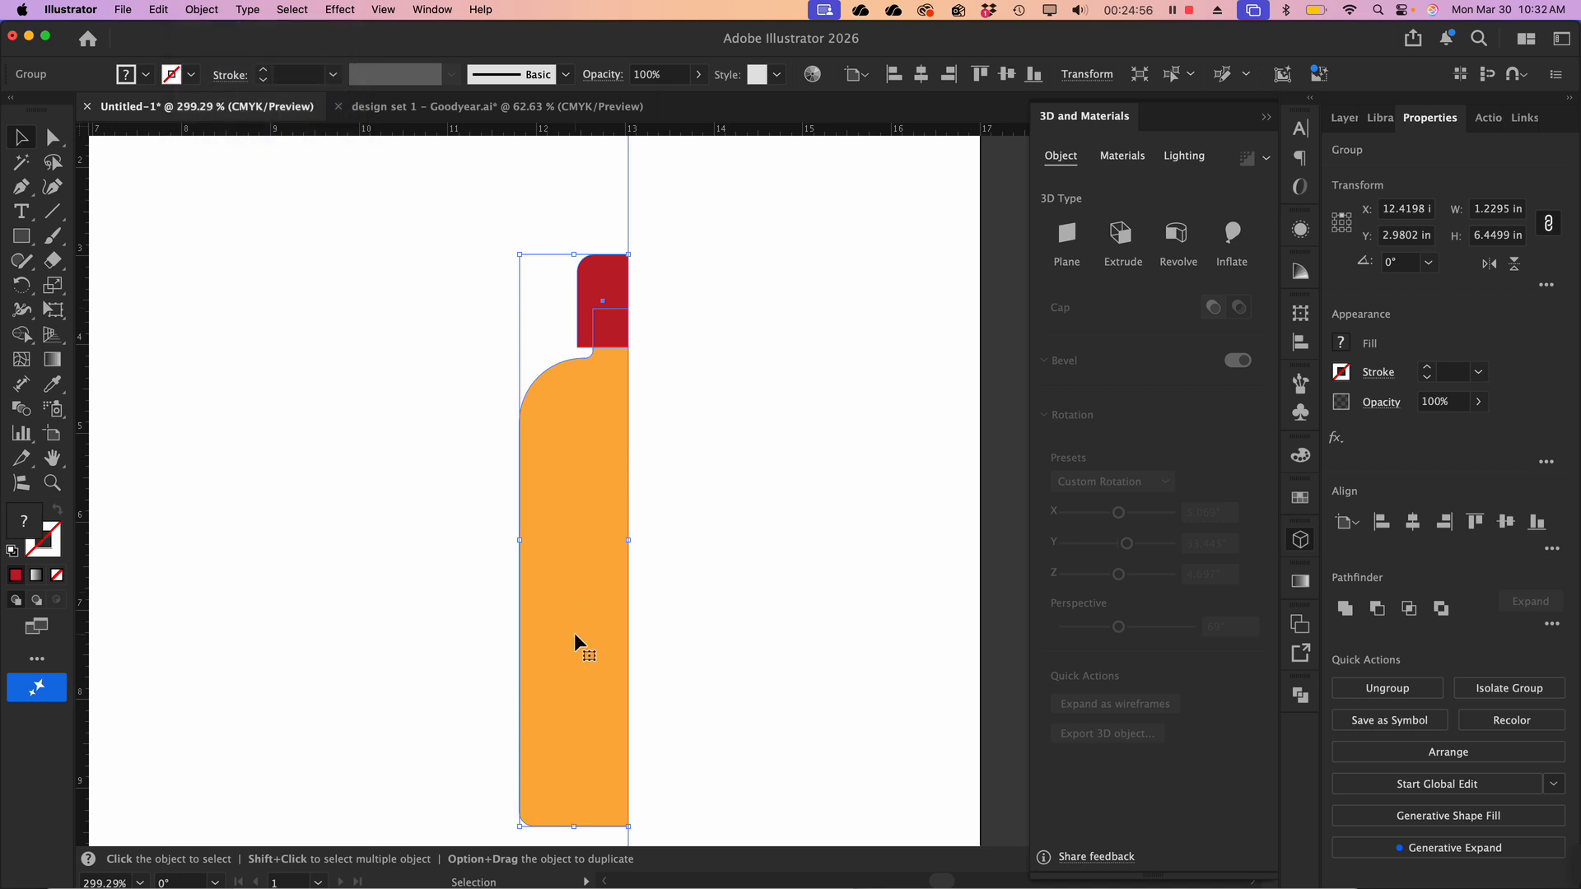
# Apply a 3D Revolve to the bottle group with the offset direction from the Right Edge
pyautogui.click(1178, 241)
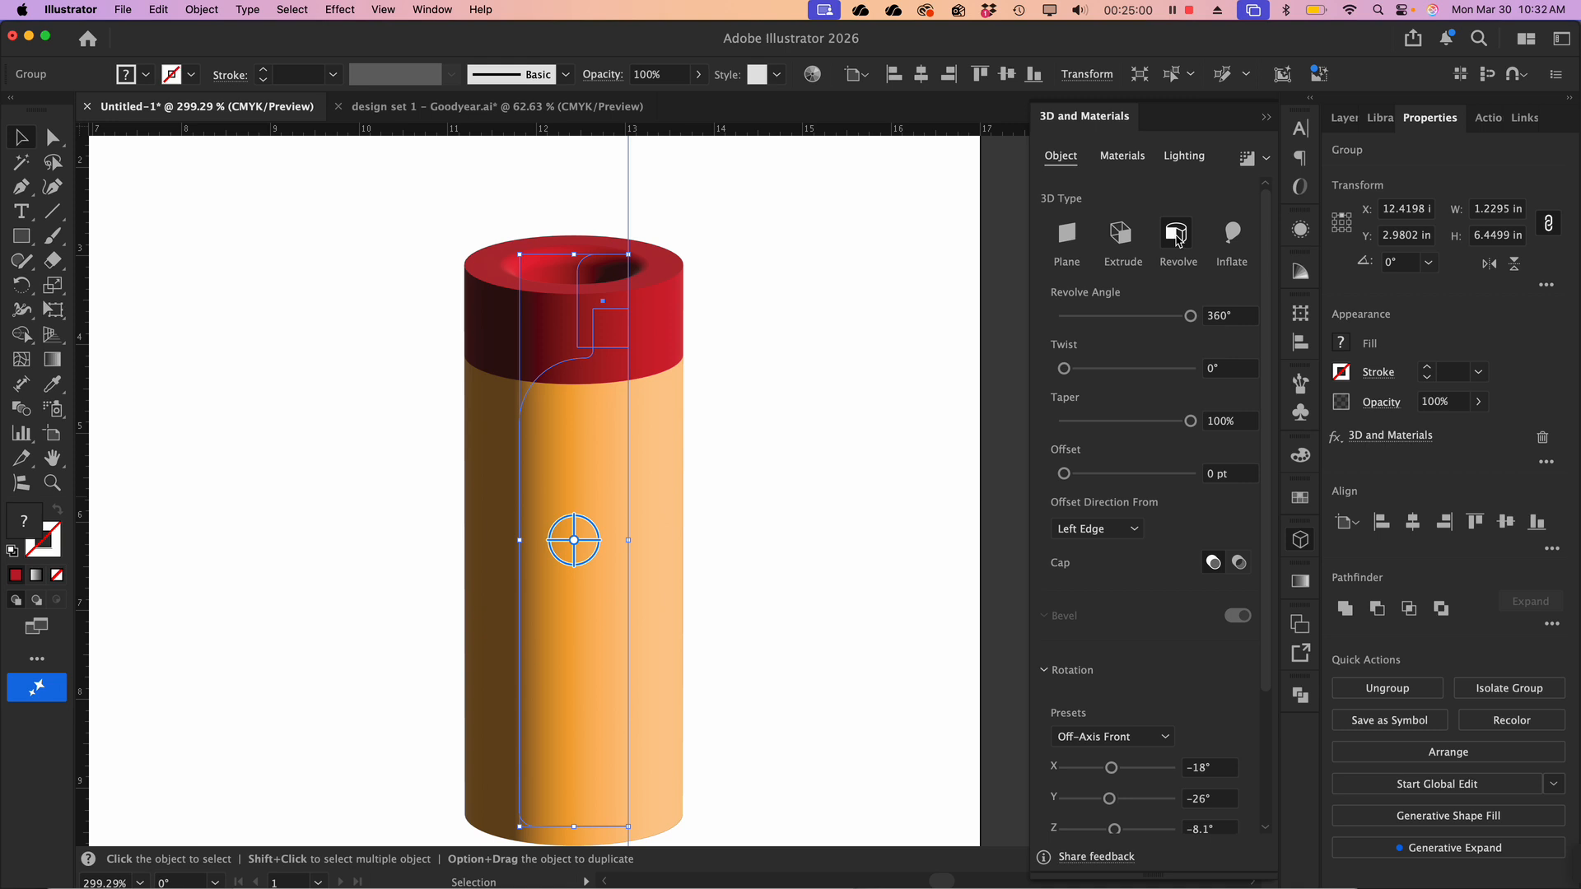
pyautogui.scroll(1, 685, 532)
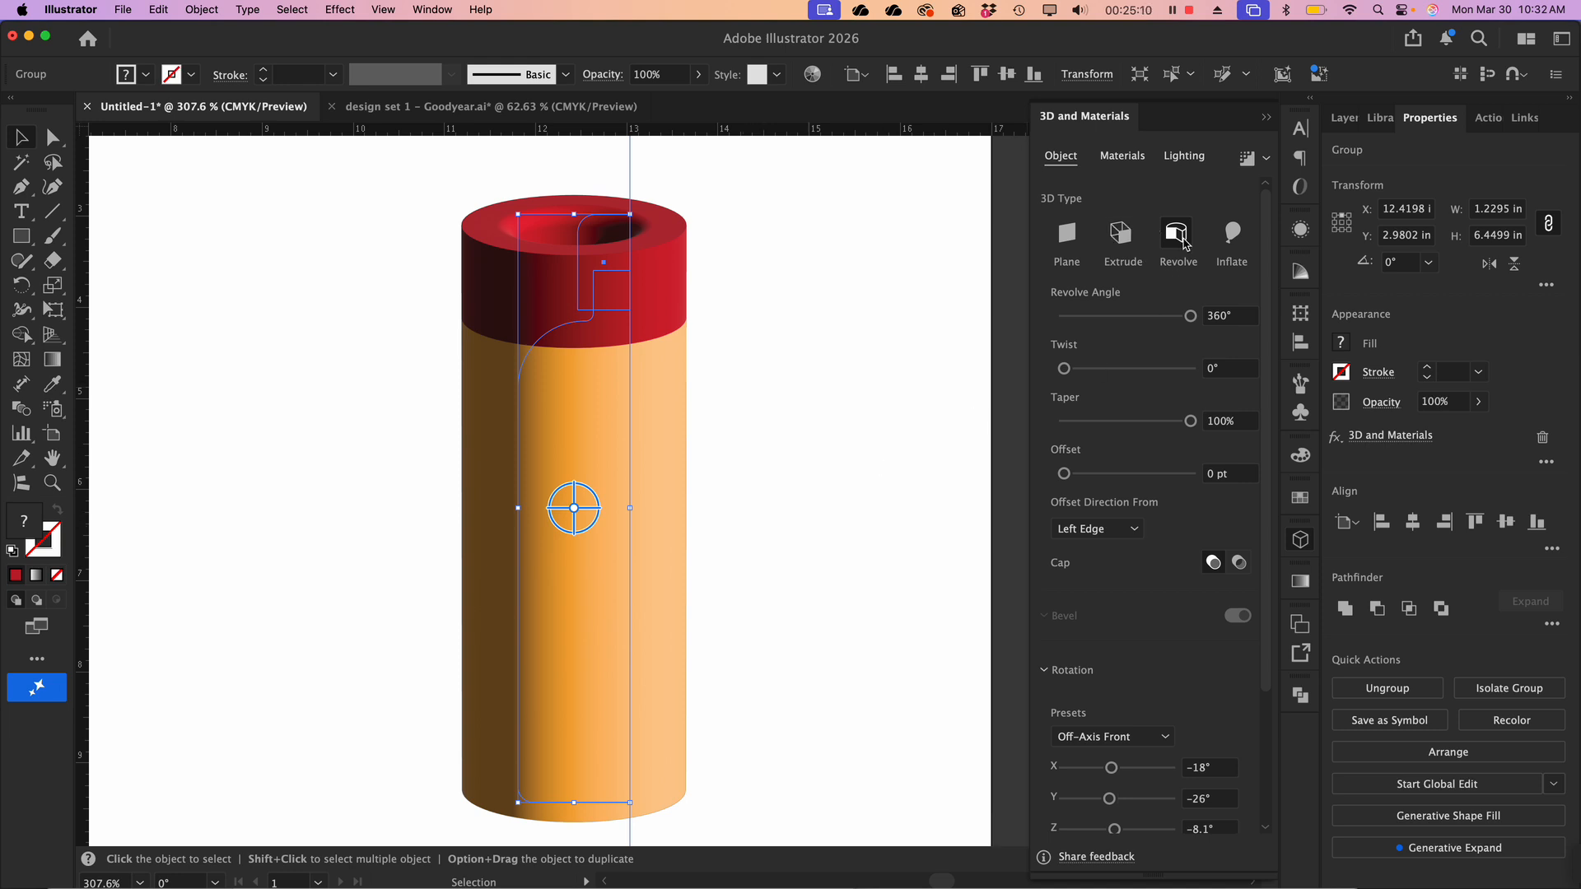
pyautogui.click(1077, 531)
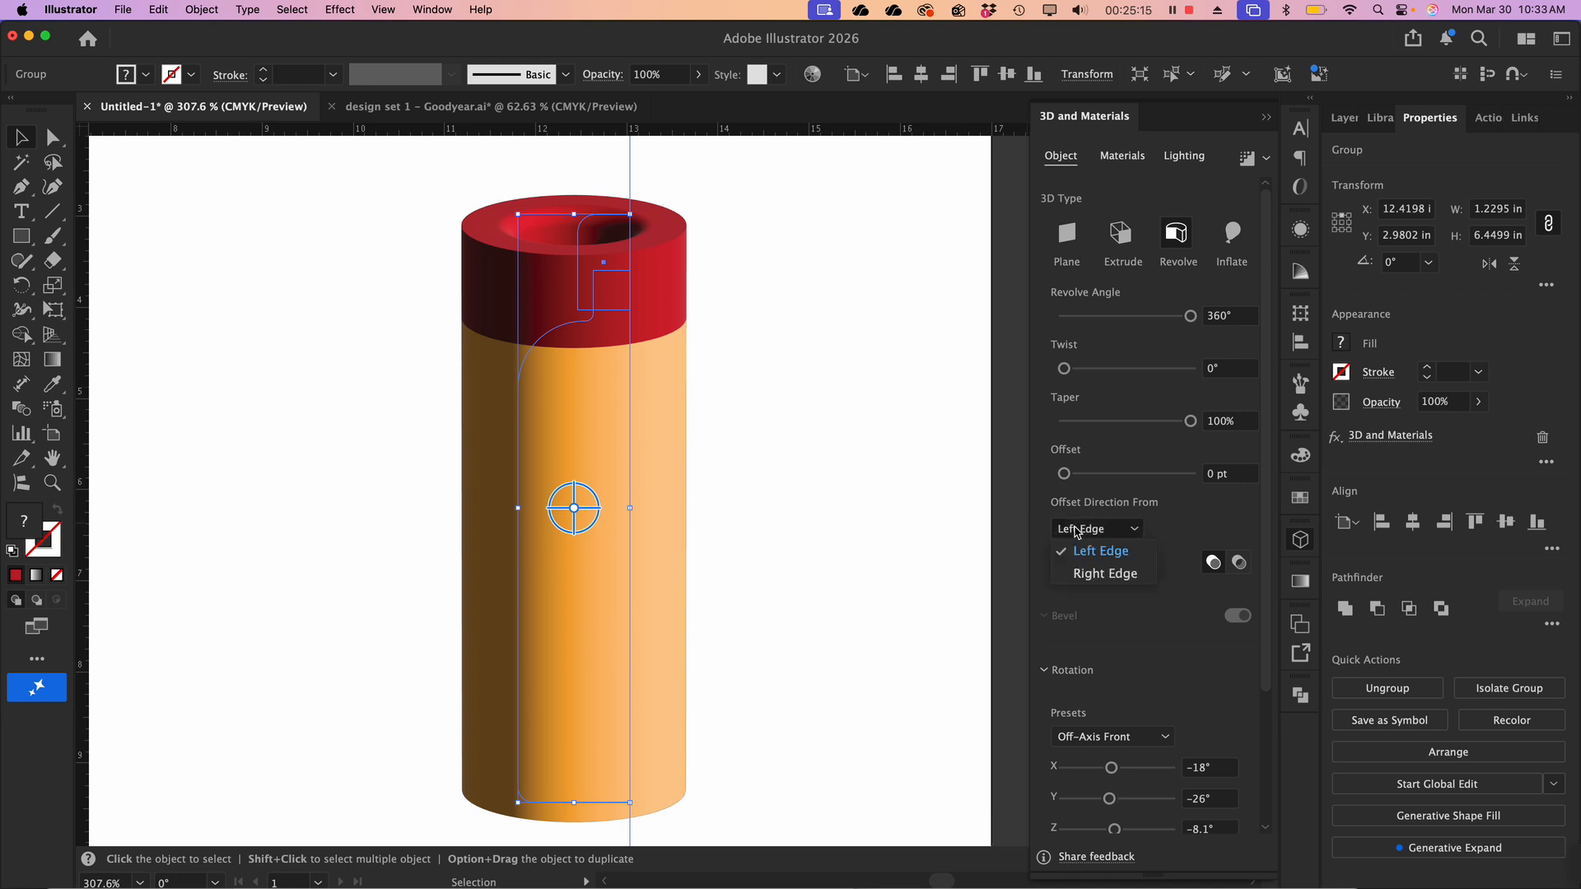
pyautogui.click(1084, 575)
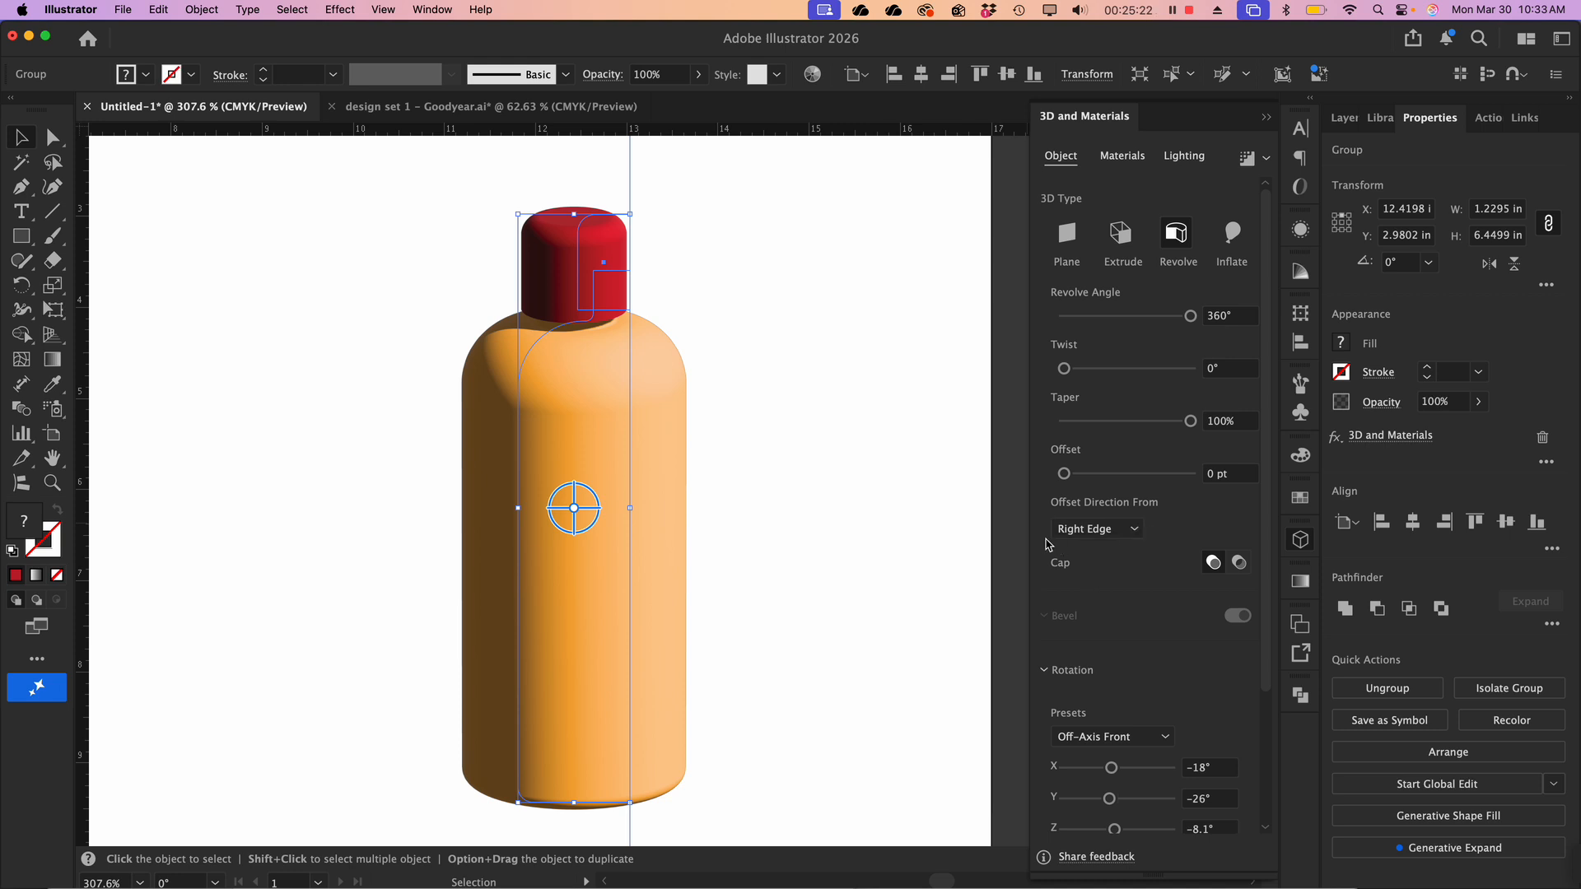
# Set the bottle's perspective to 49° and rotate it in 3D to about X 134°, Y -160°, Z 140°
pyautogui.scroll(-3, 1036, 547)
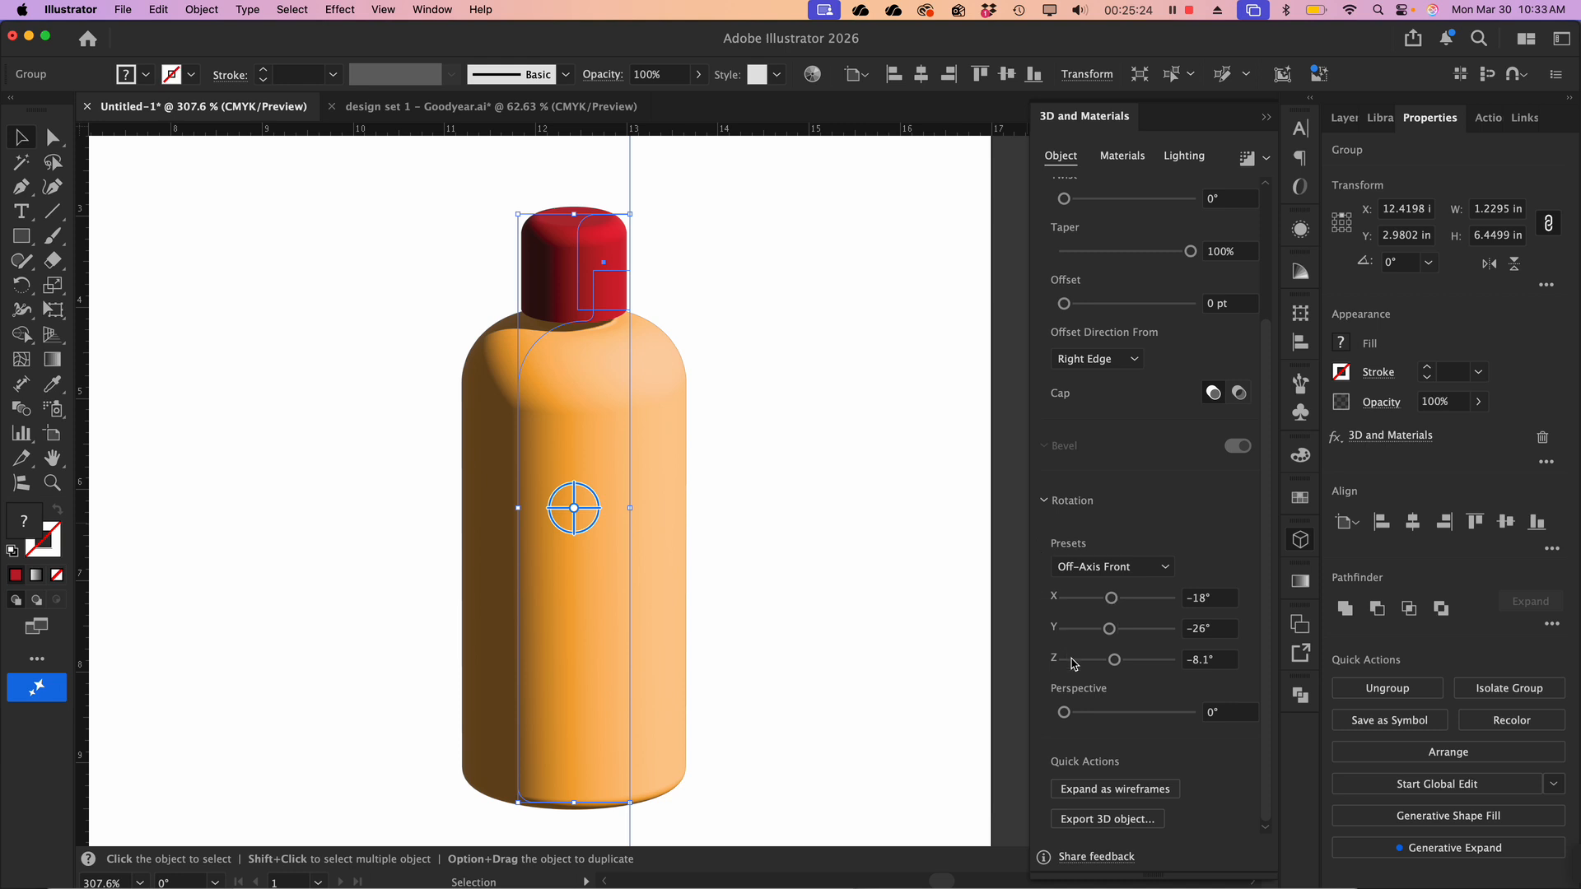
pyautogui.moveTo(1064, 713); pyautogui.dragTo(1104, 721)
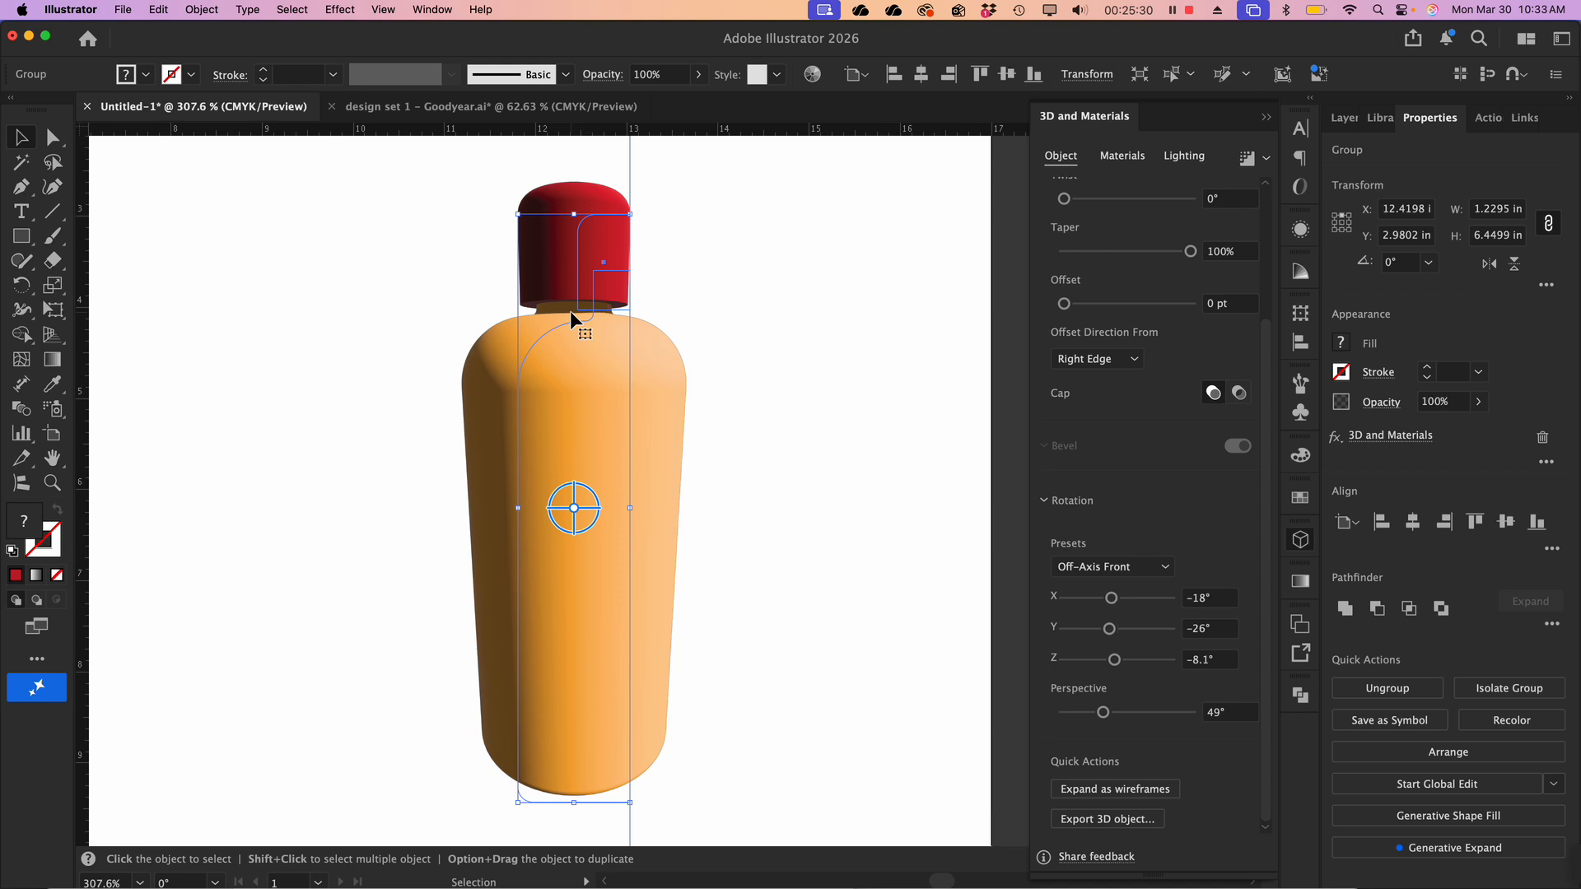
pyautogui.scroll(-5, 570, 309)
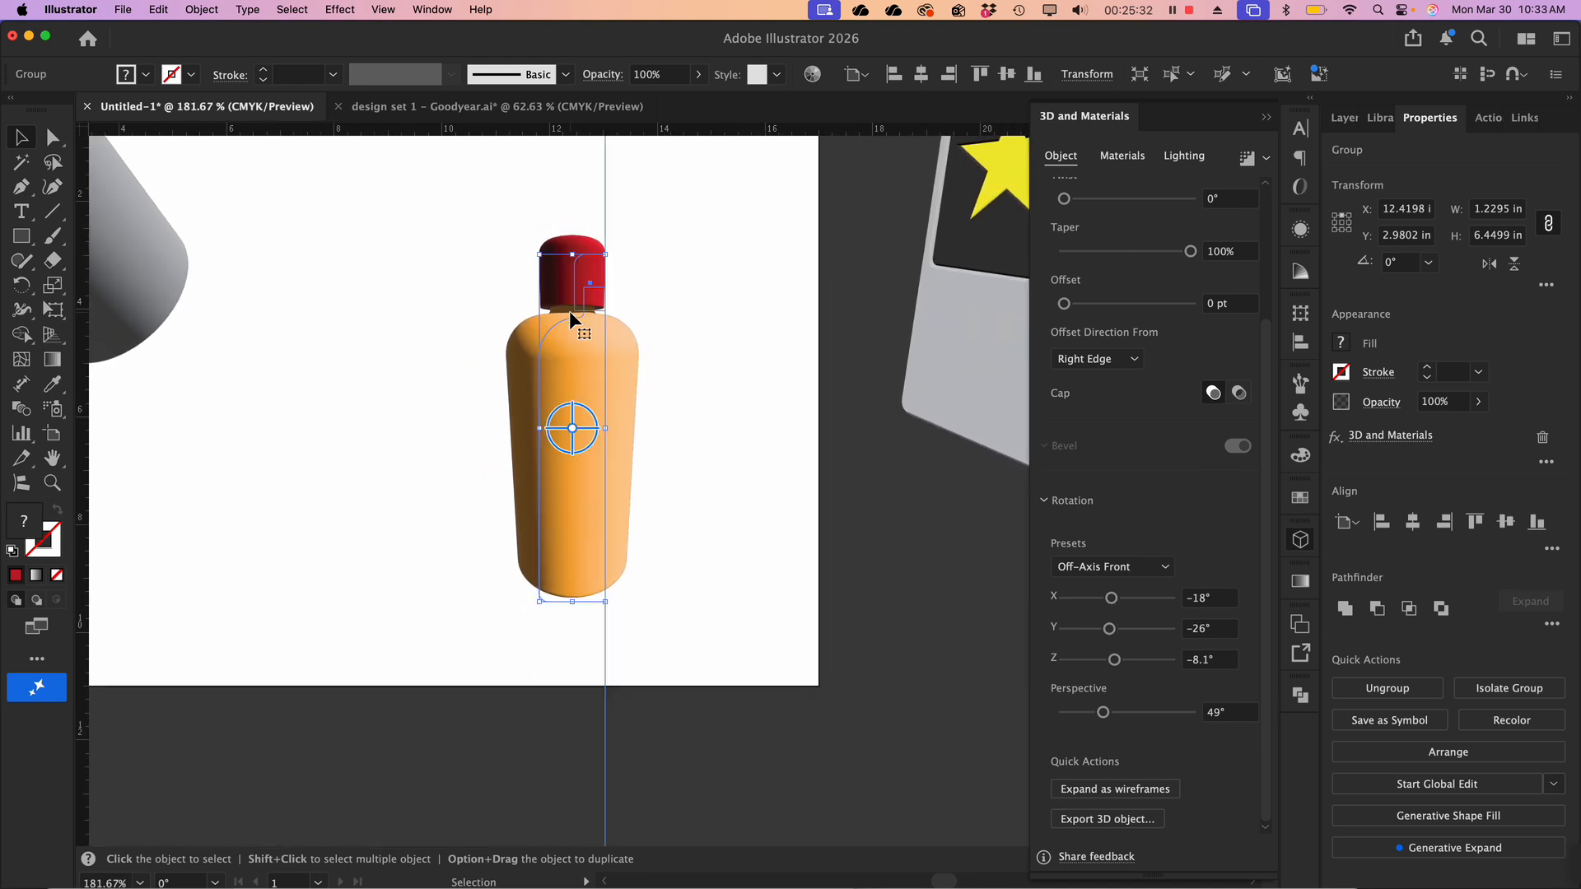
pyautogui.hscroll(-5, 570, 309)
pyautogui.scroll(3, 570, 309)
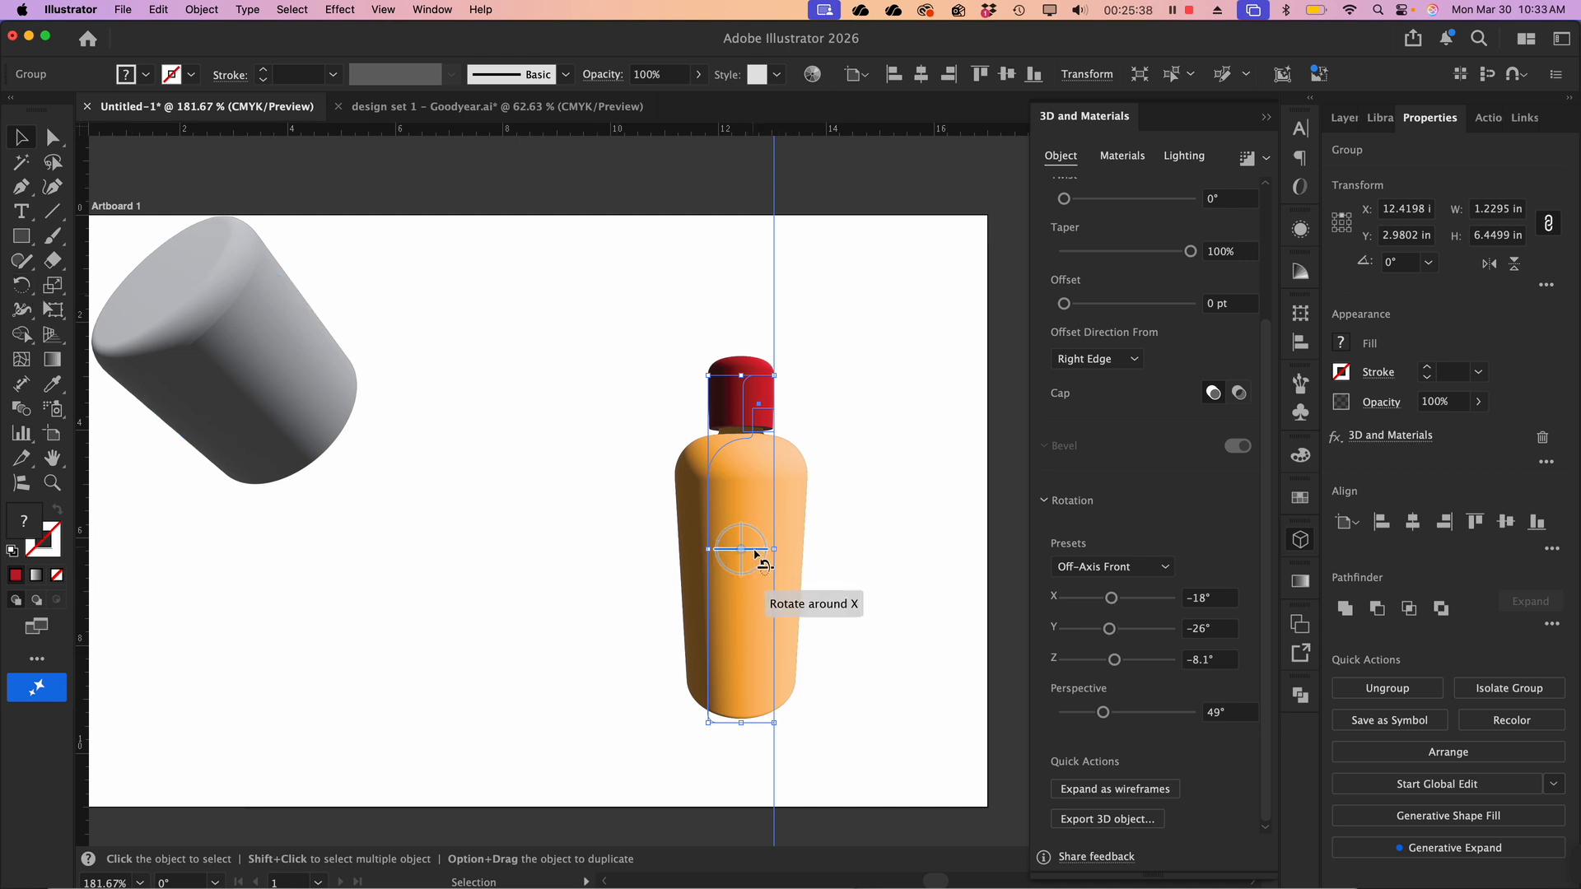
pyautogui.moveTo(755, 550)
pyautogui.mouseDown()
pyautogui.moveTo(767, 578)
pyautogui.moveTo(751, 527)
pyautogui.mouseUp()
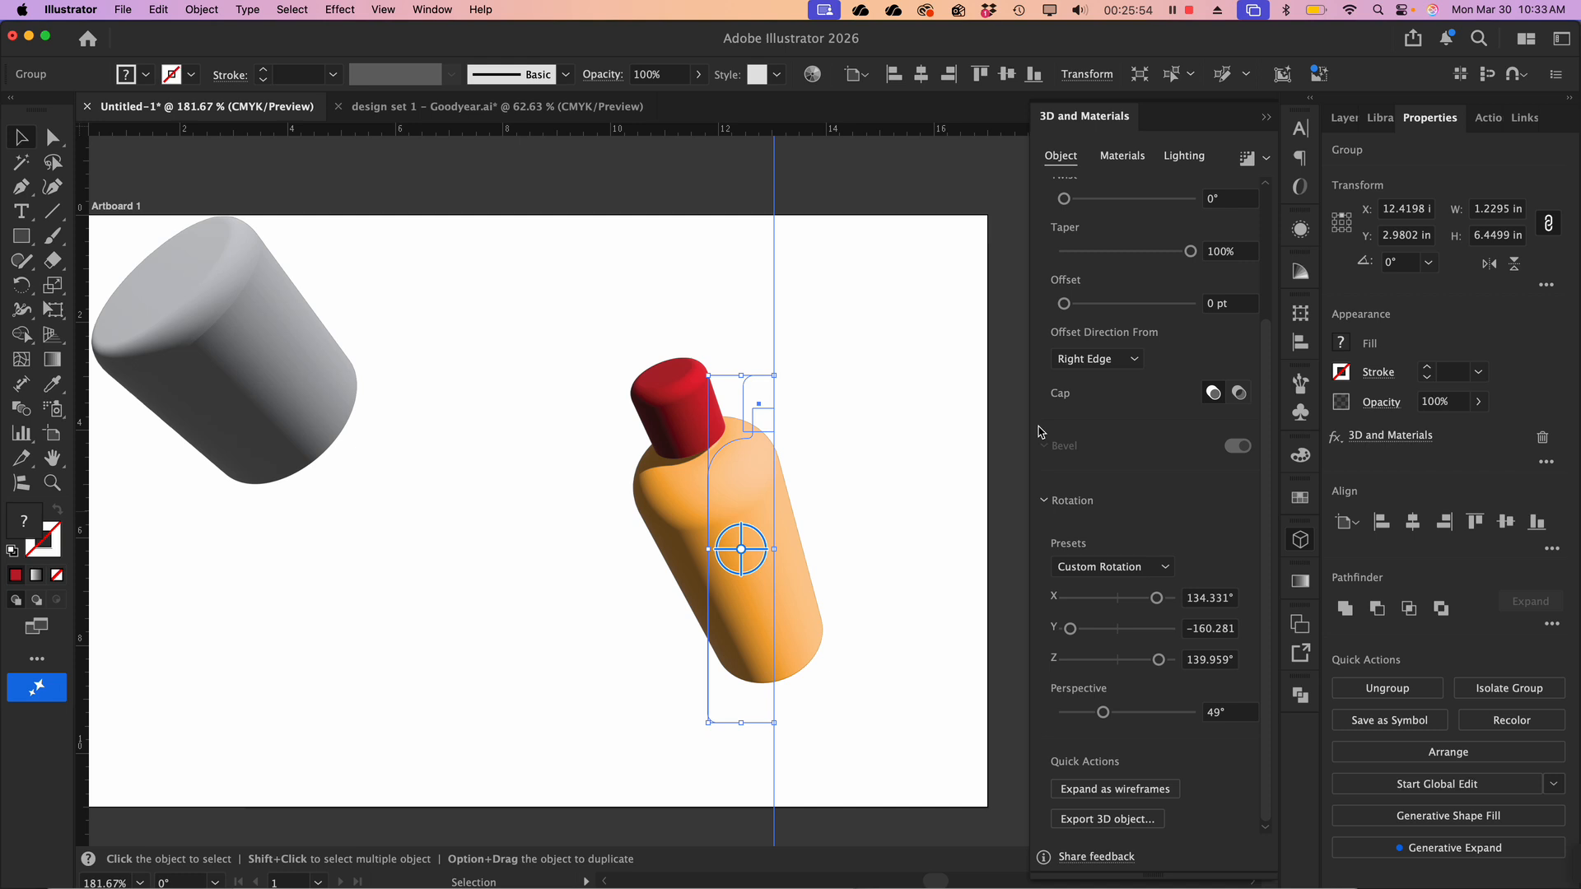
pyautogui.scroll(4, 1040, 430)
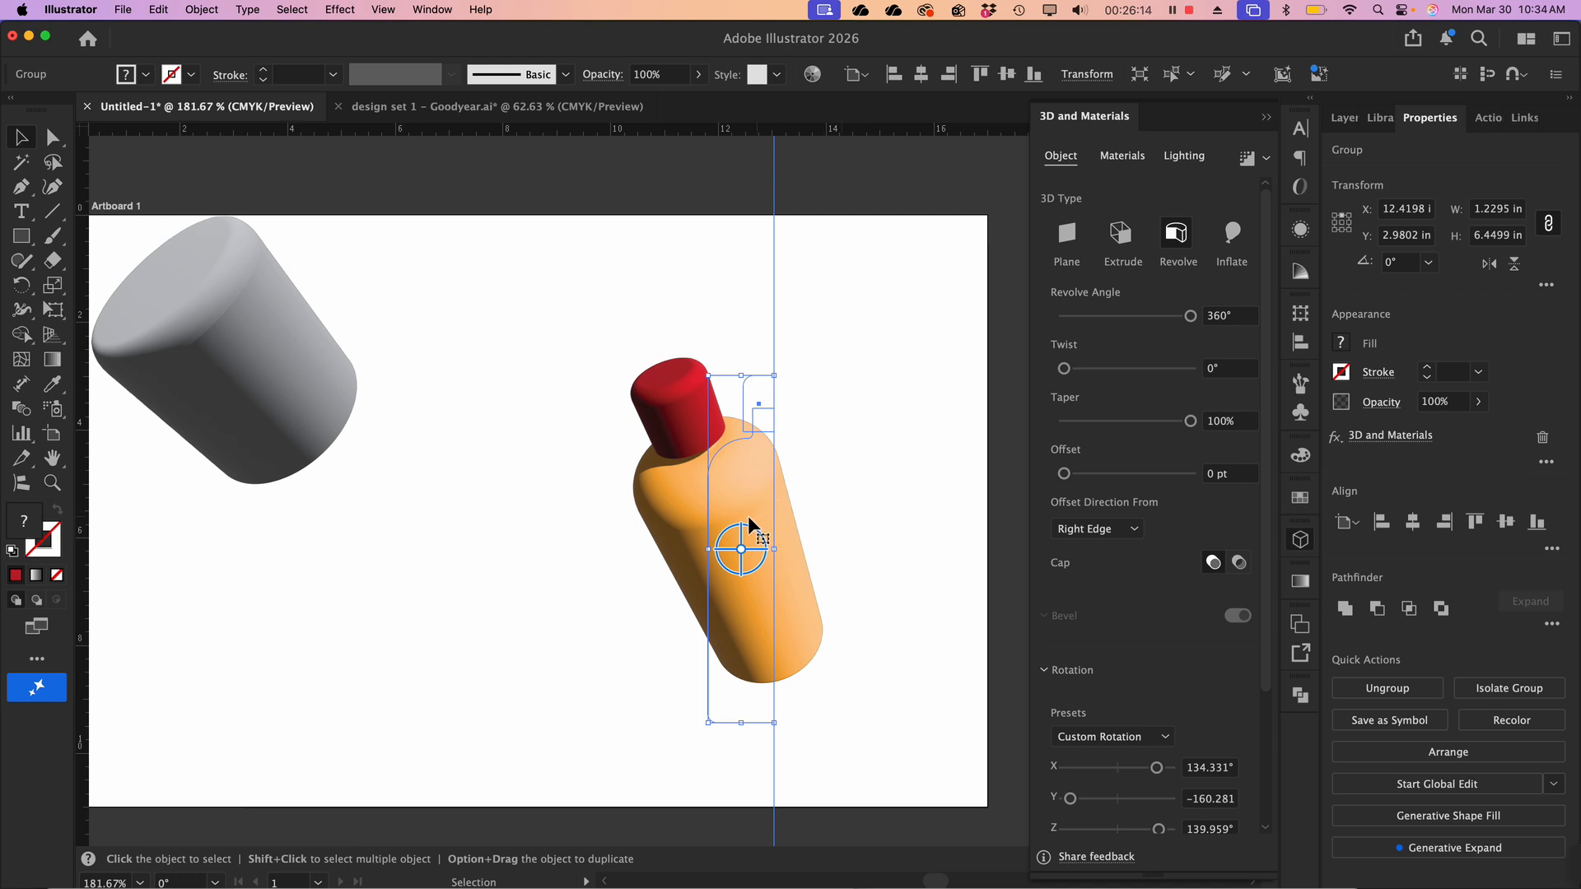
pyautogui.doubleClick(764, 466)
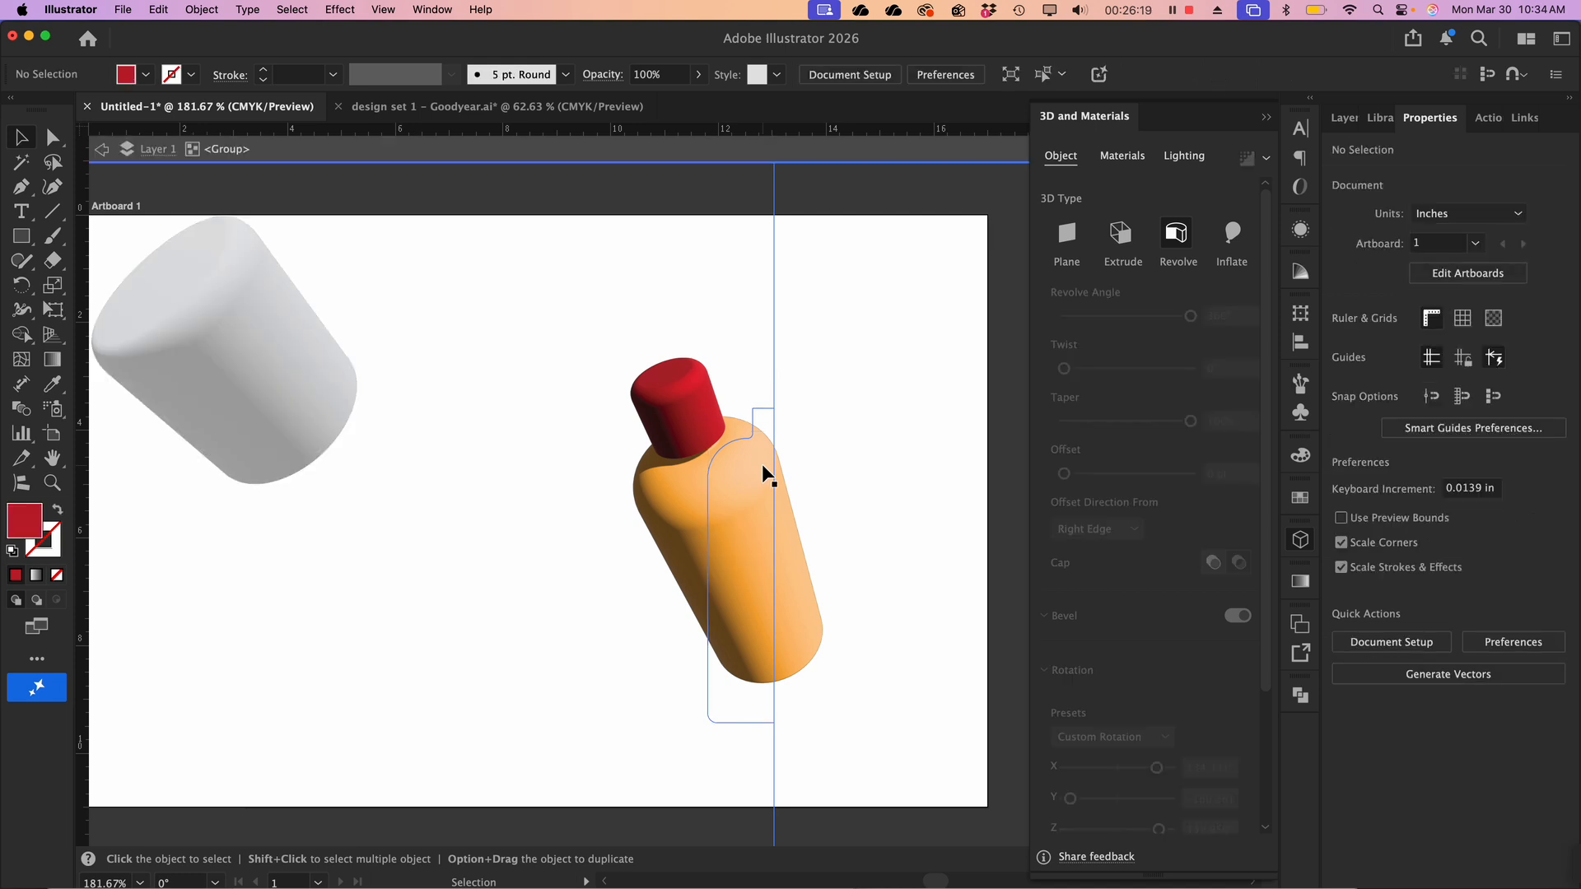
pyautogui.doubleClick(496, 417)
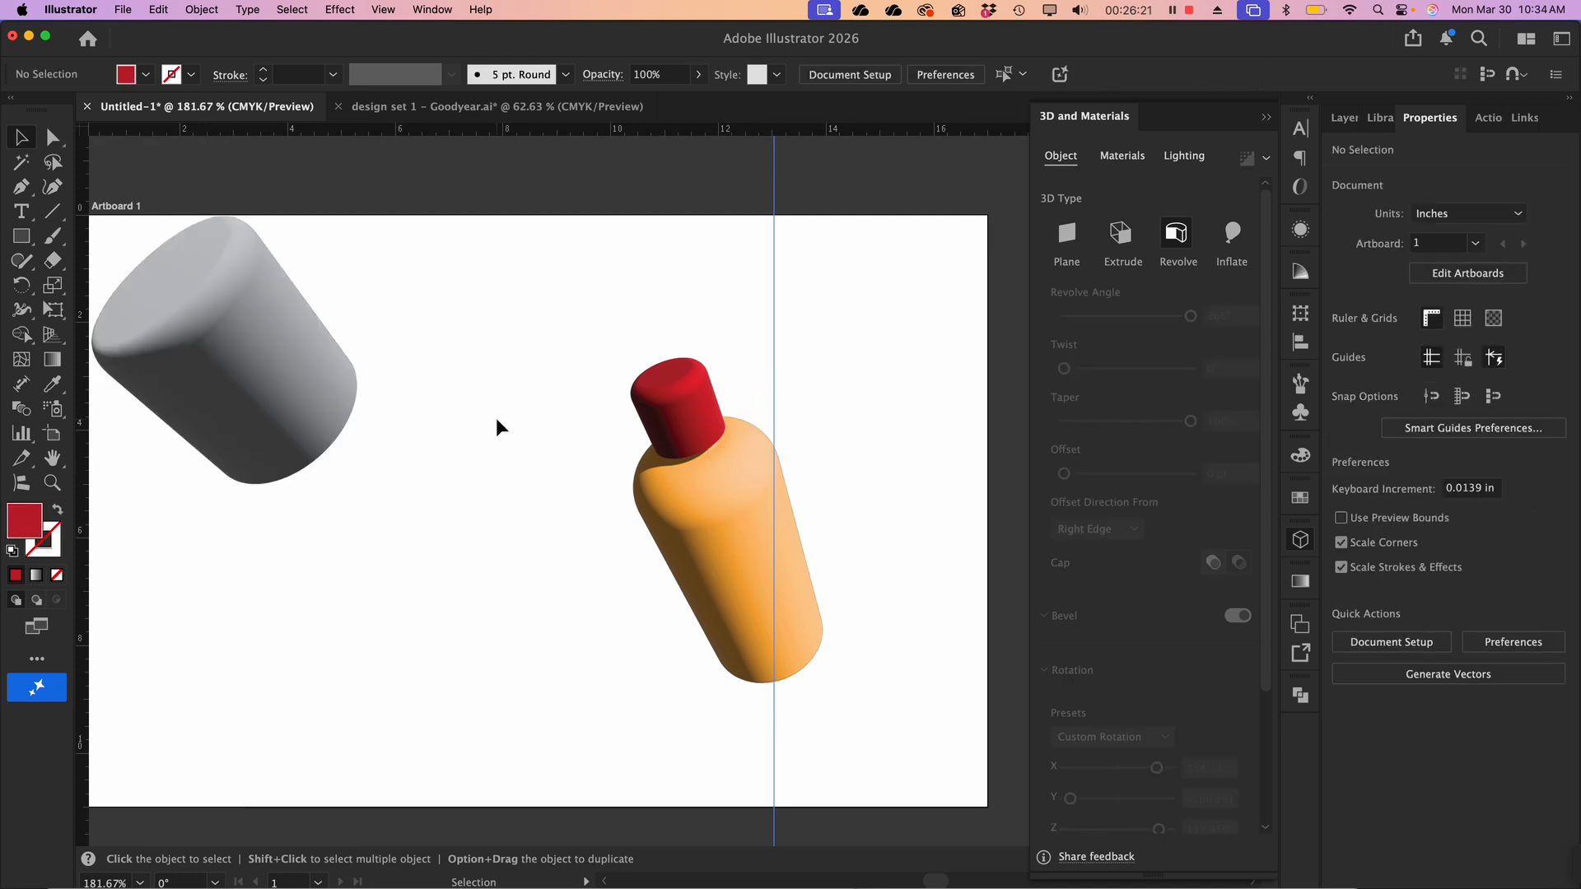
# Hide the 3D and Materials effect on the bottle group to show its flat profile
pyautogui.click(728, 408)
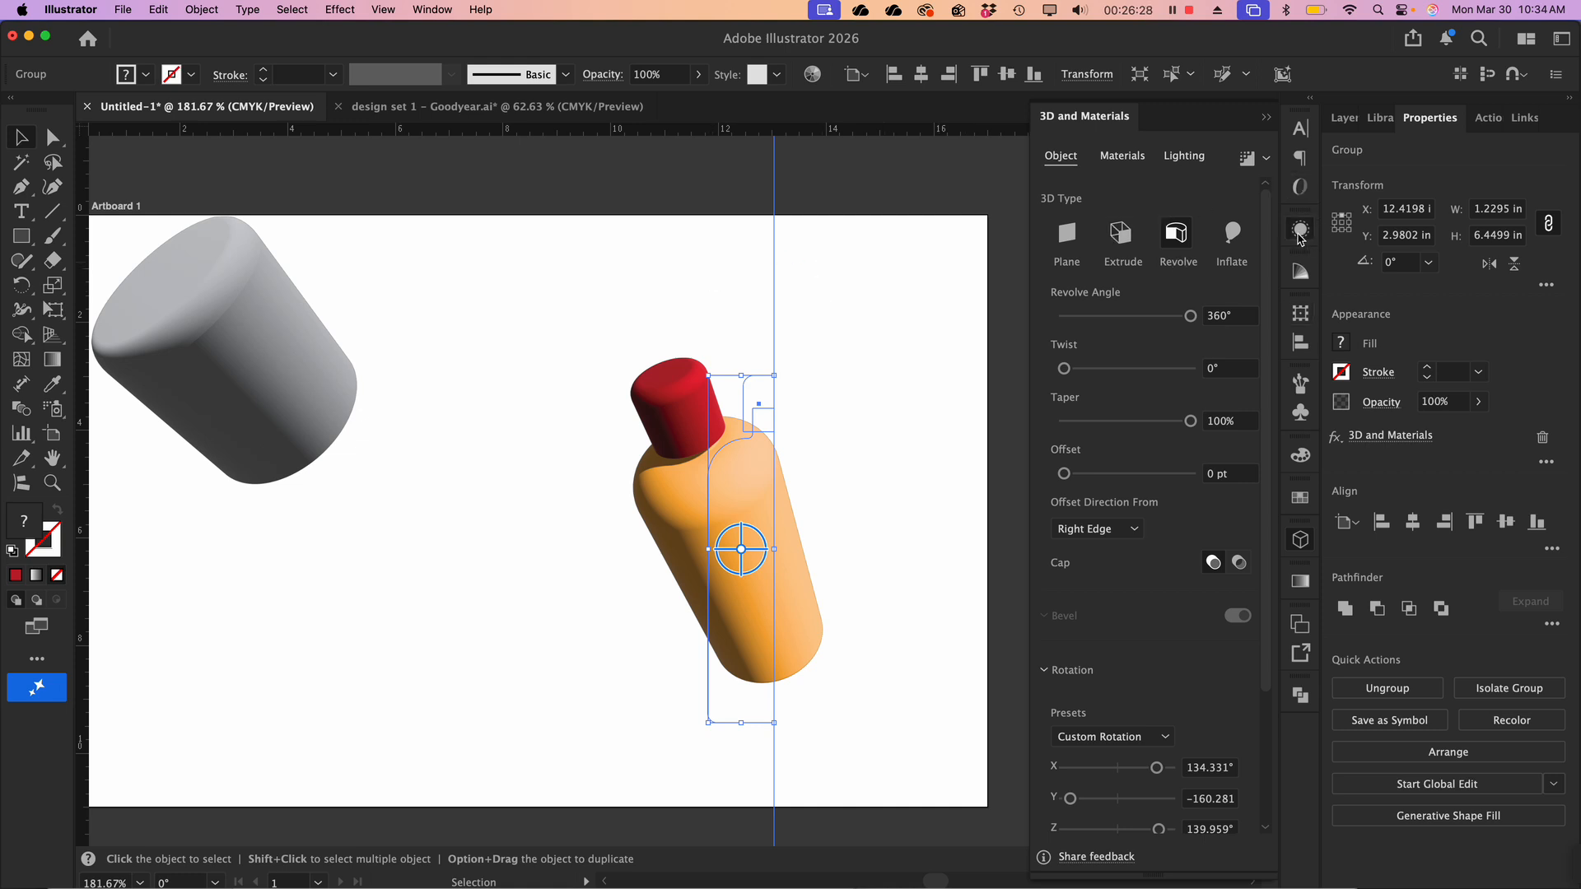
pyautogui.click(1300, 230)
pyautogui.click(1047, 291)
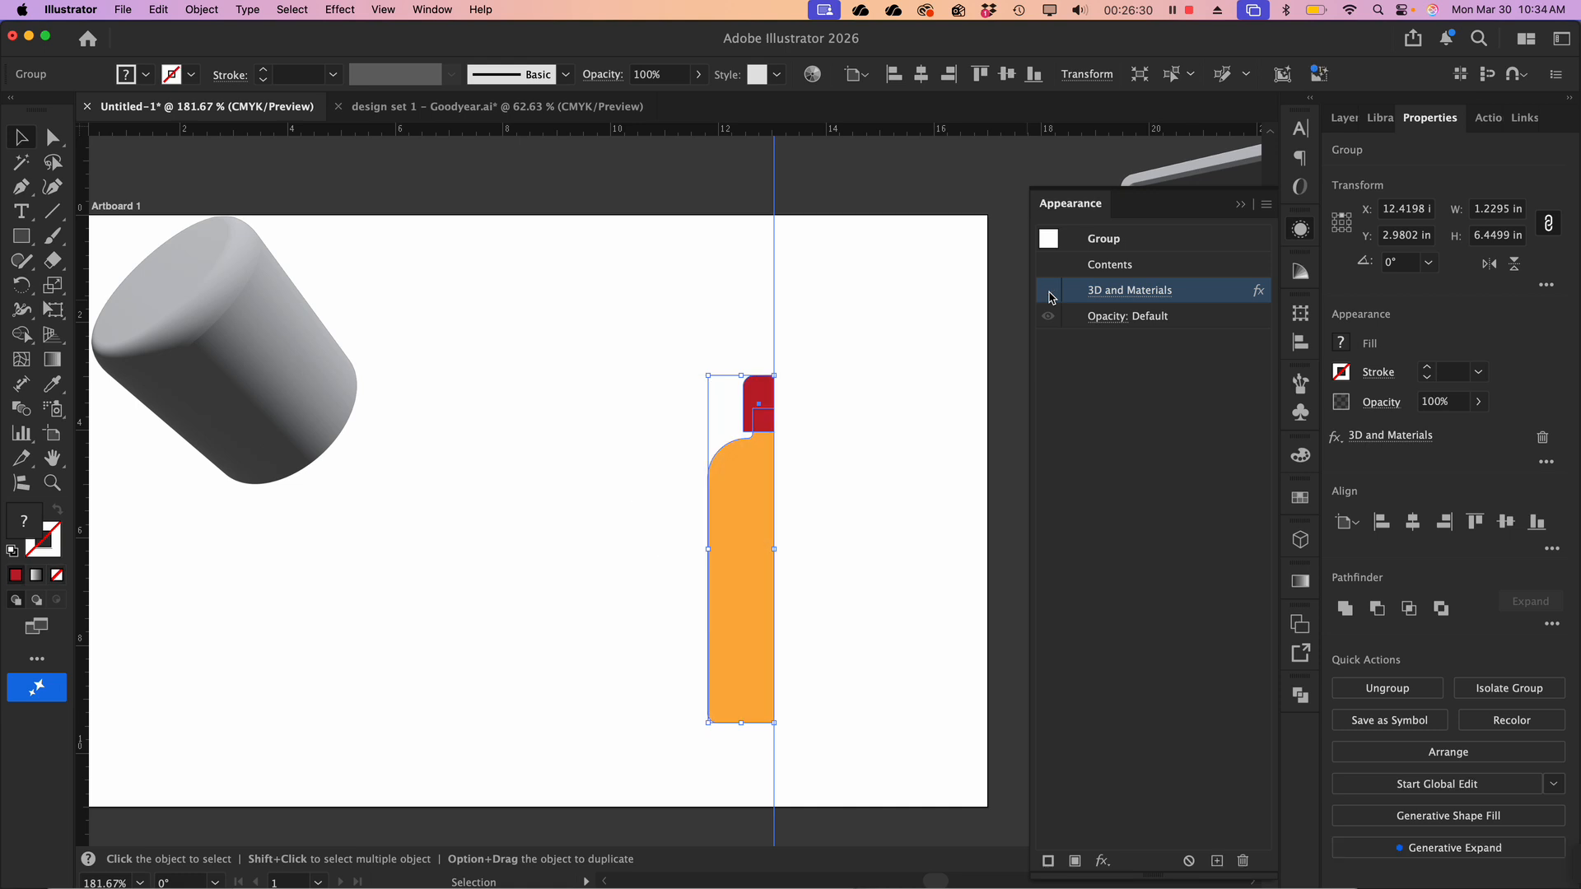
# Move the red cap about 1.05 in straight up from the bottle neck within the group, then leave group isolation
pyautogui.doubleClick(756, 421)
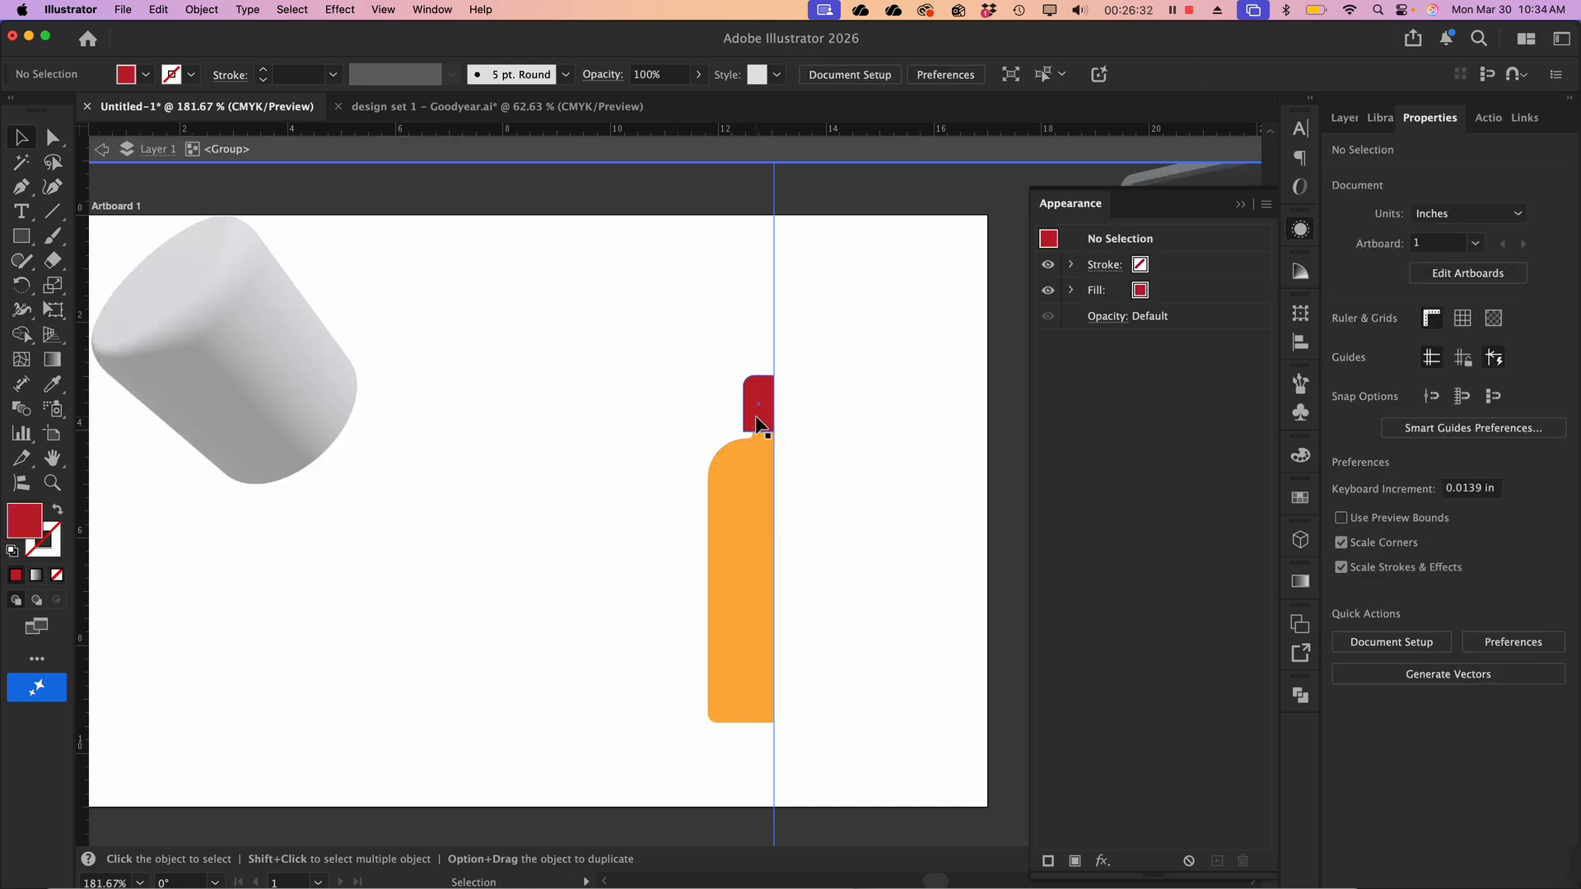
pyautogui.click(755, 415)
pyautogui.moveTo(754, 413); pyautogui.dragTo(756, 367)
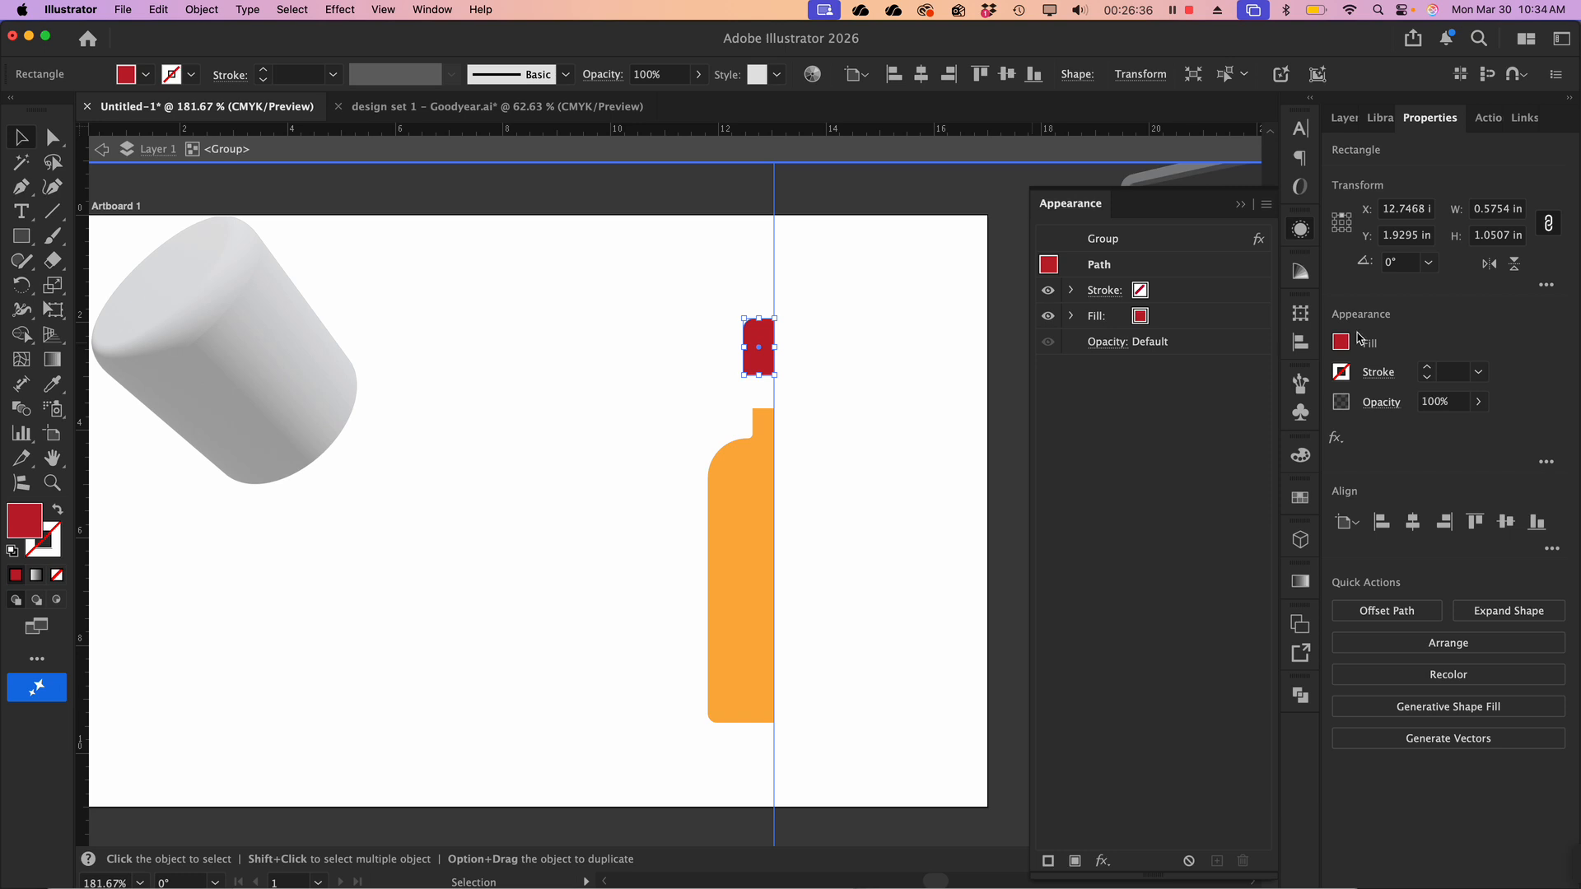
pyautogui.doubleClick(919, 488)
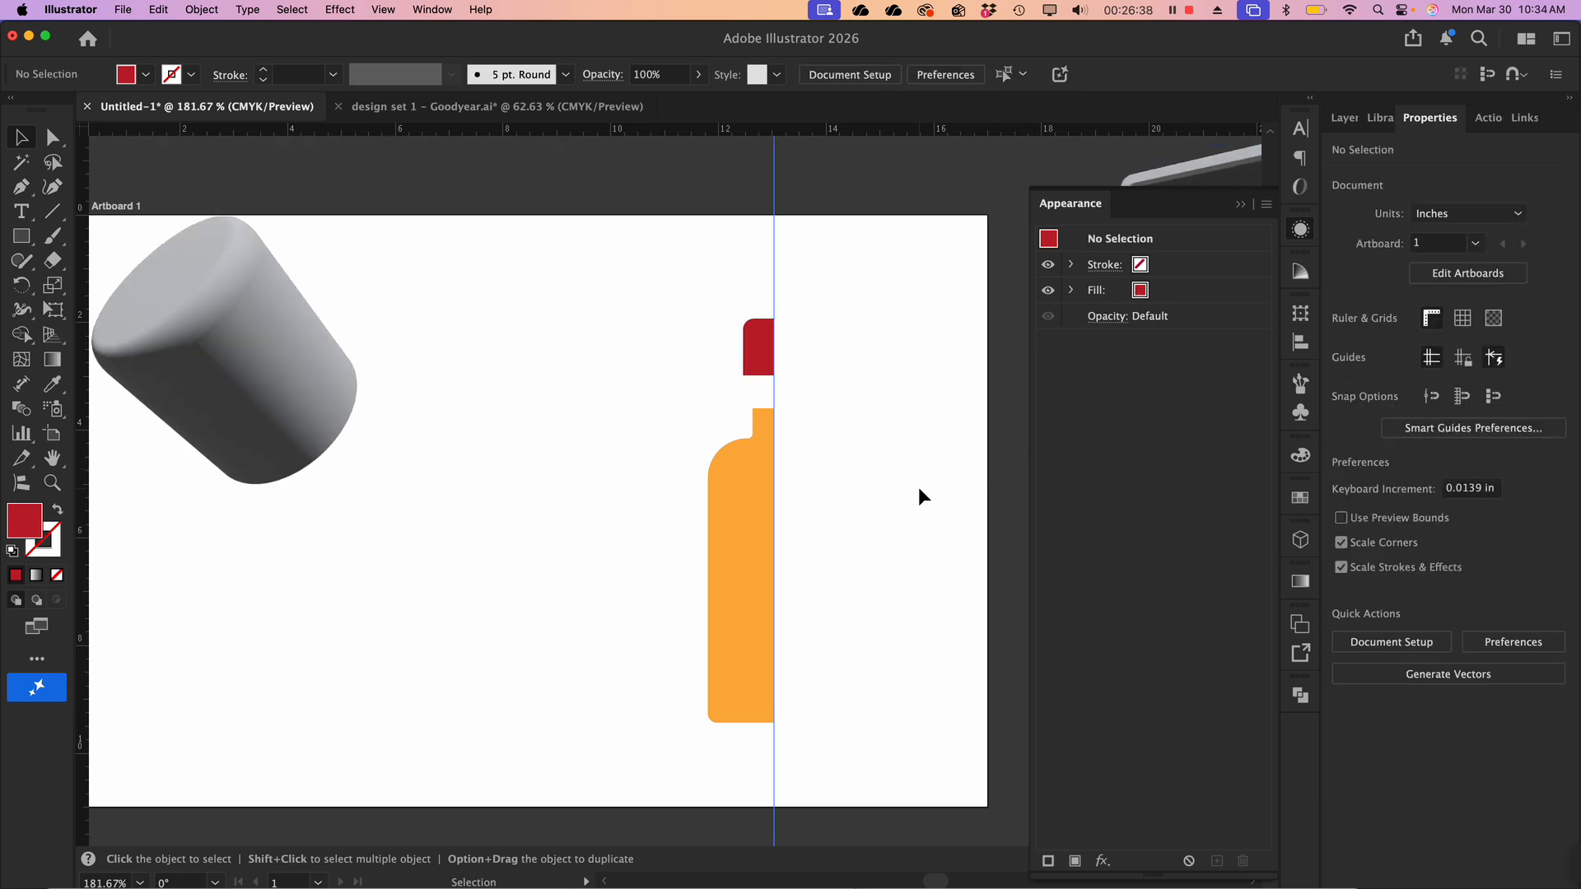
# Show the 3D and Materials effect on the bottle group again and check the raised cap up close
pyautogui.click(1301, 230)
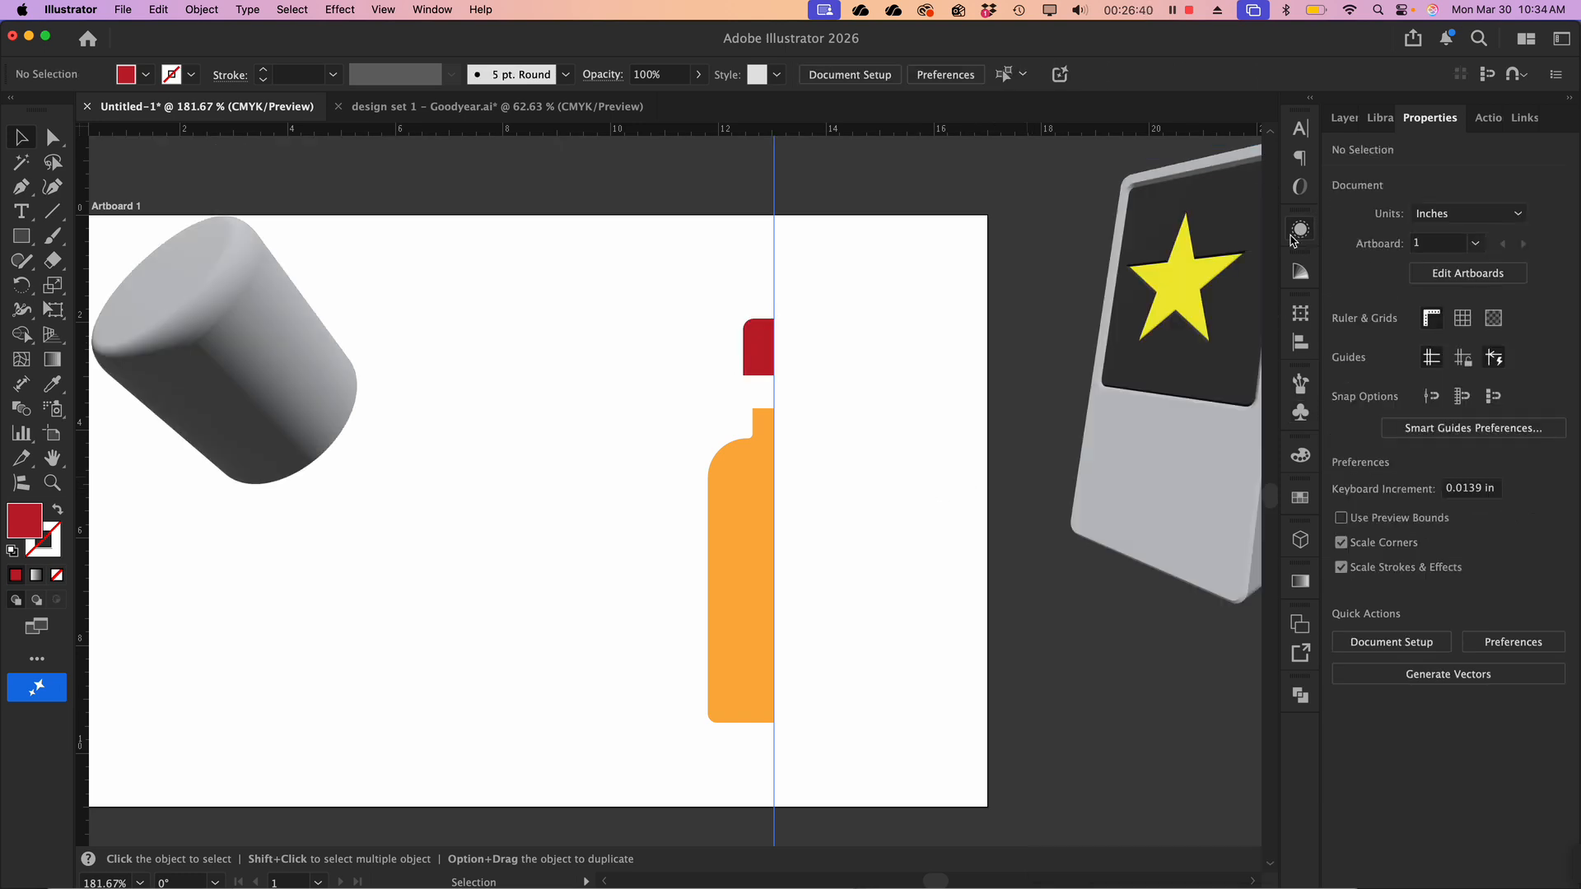
pyautogui.click(1301, 232)
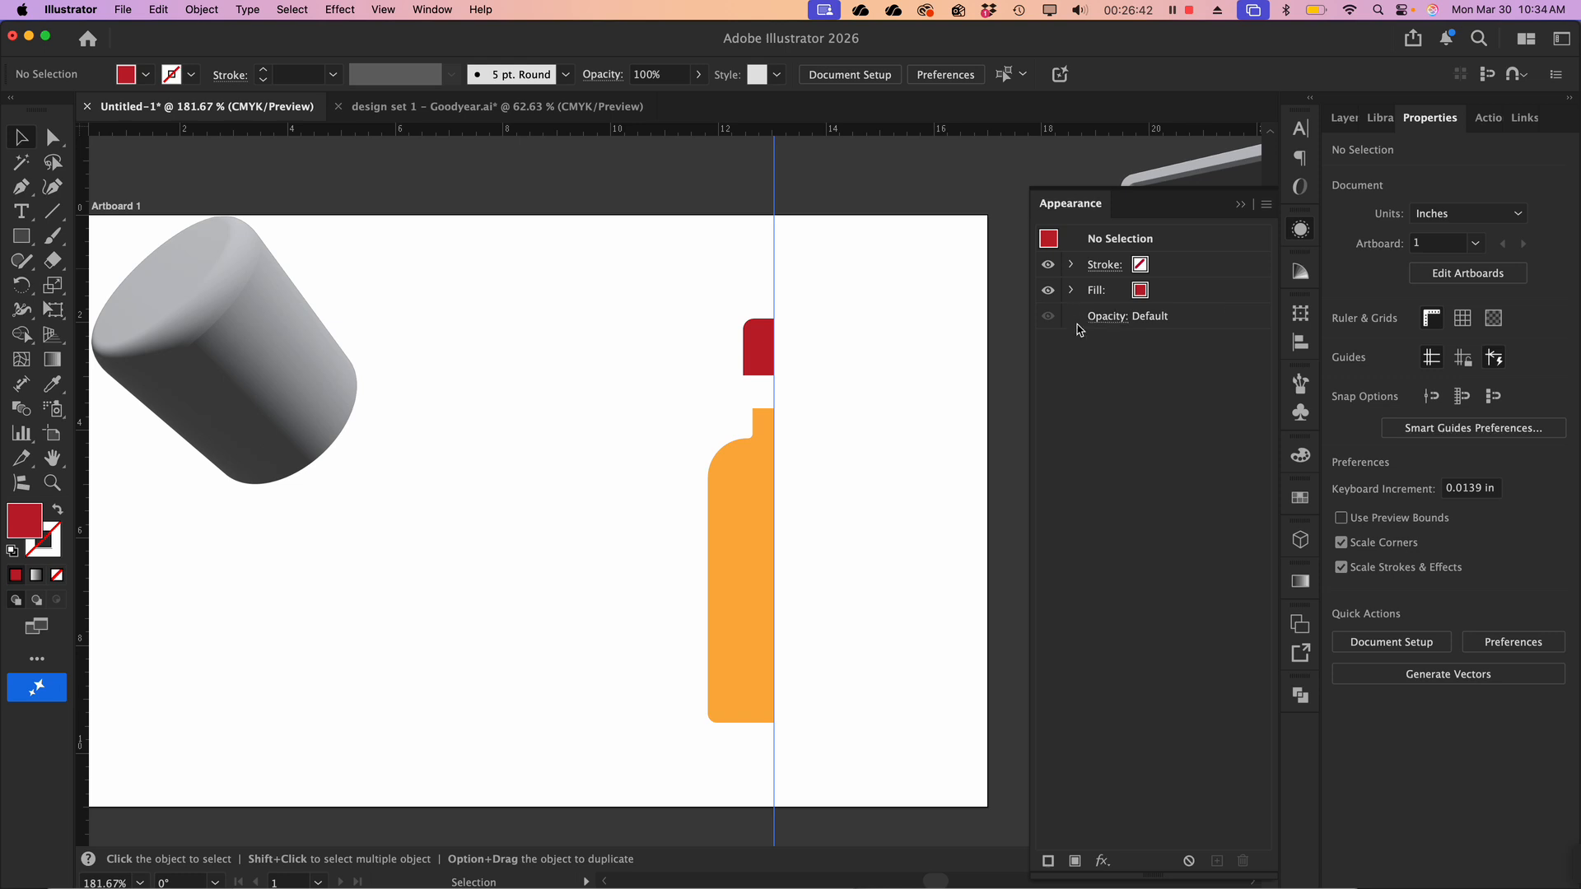
pyautogui.click(746, 564)
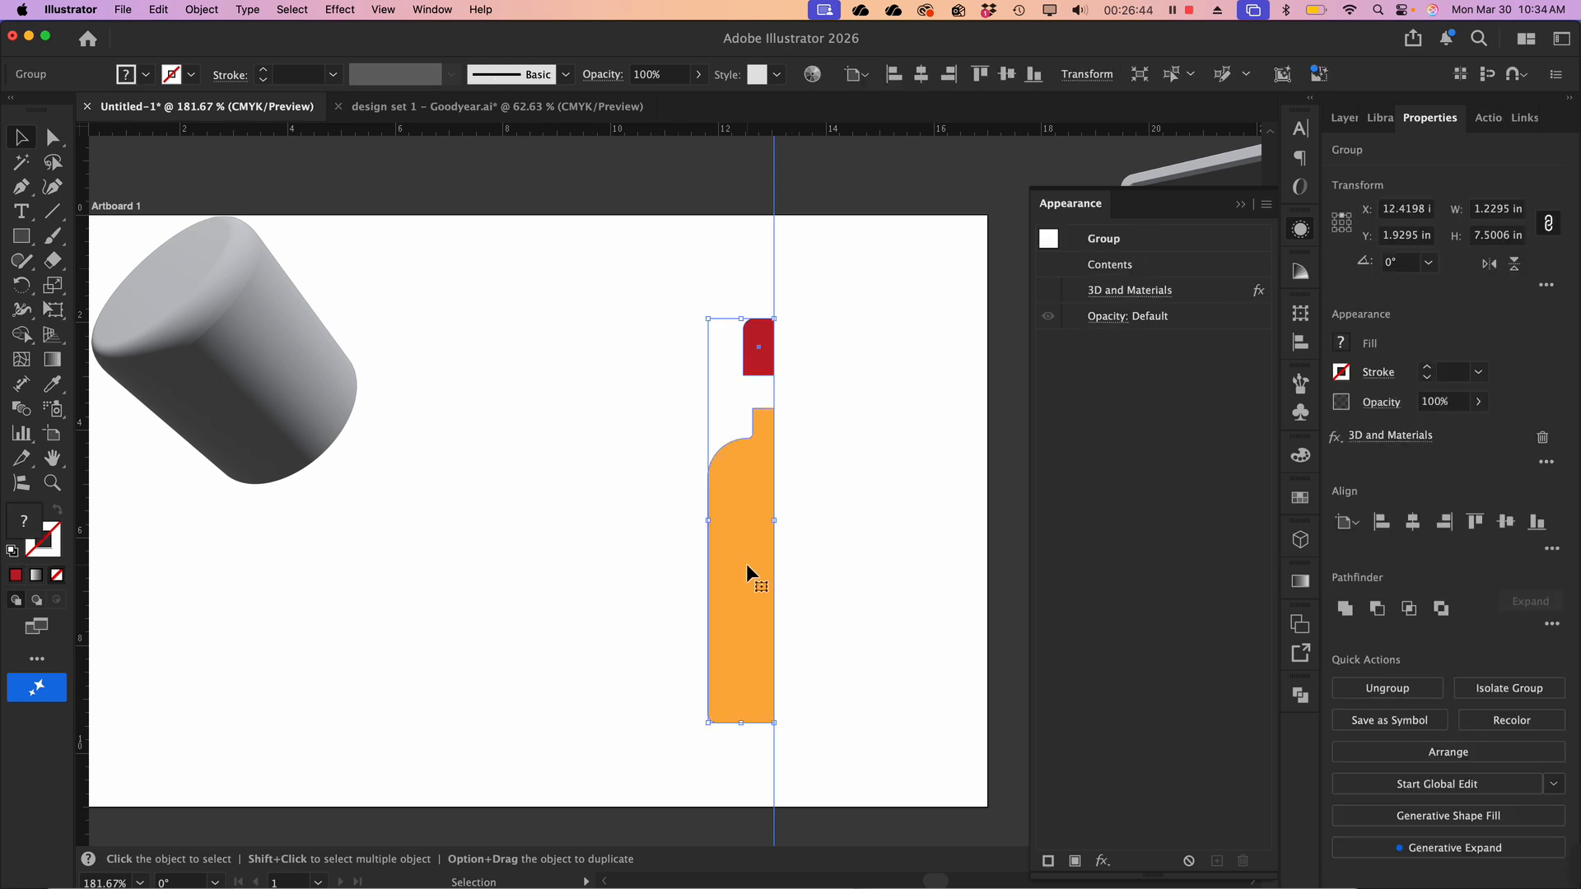
pyautogui.click(1049, 291)
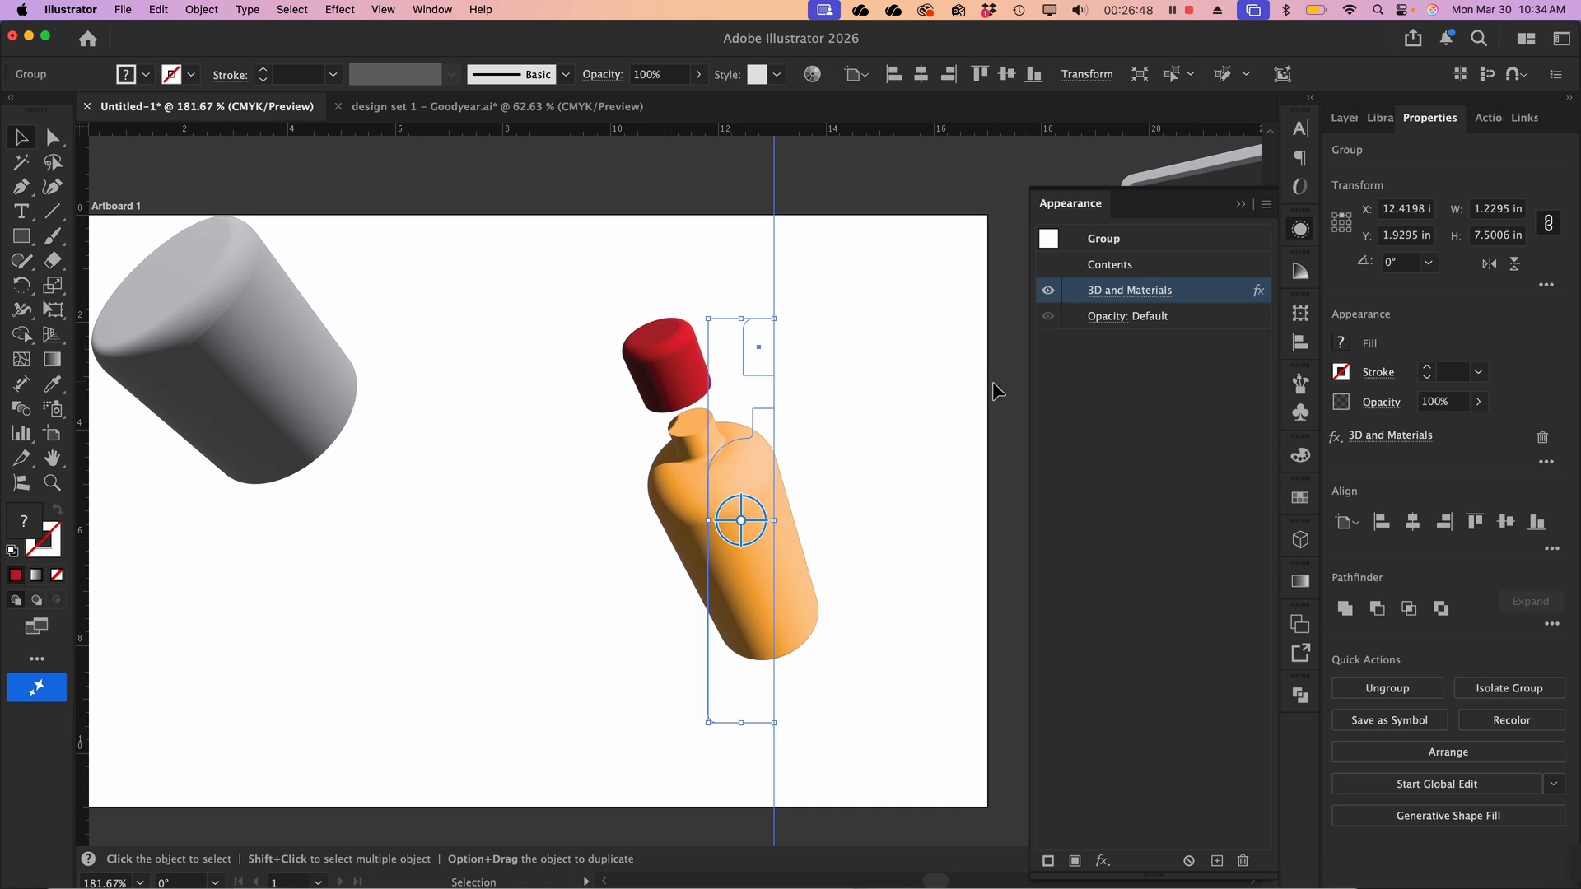
pyautogui.scroll(5, 759, 476)
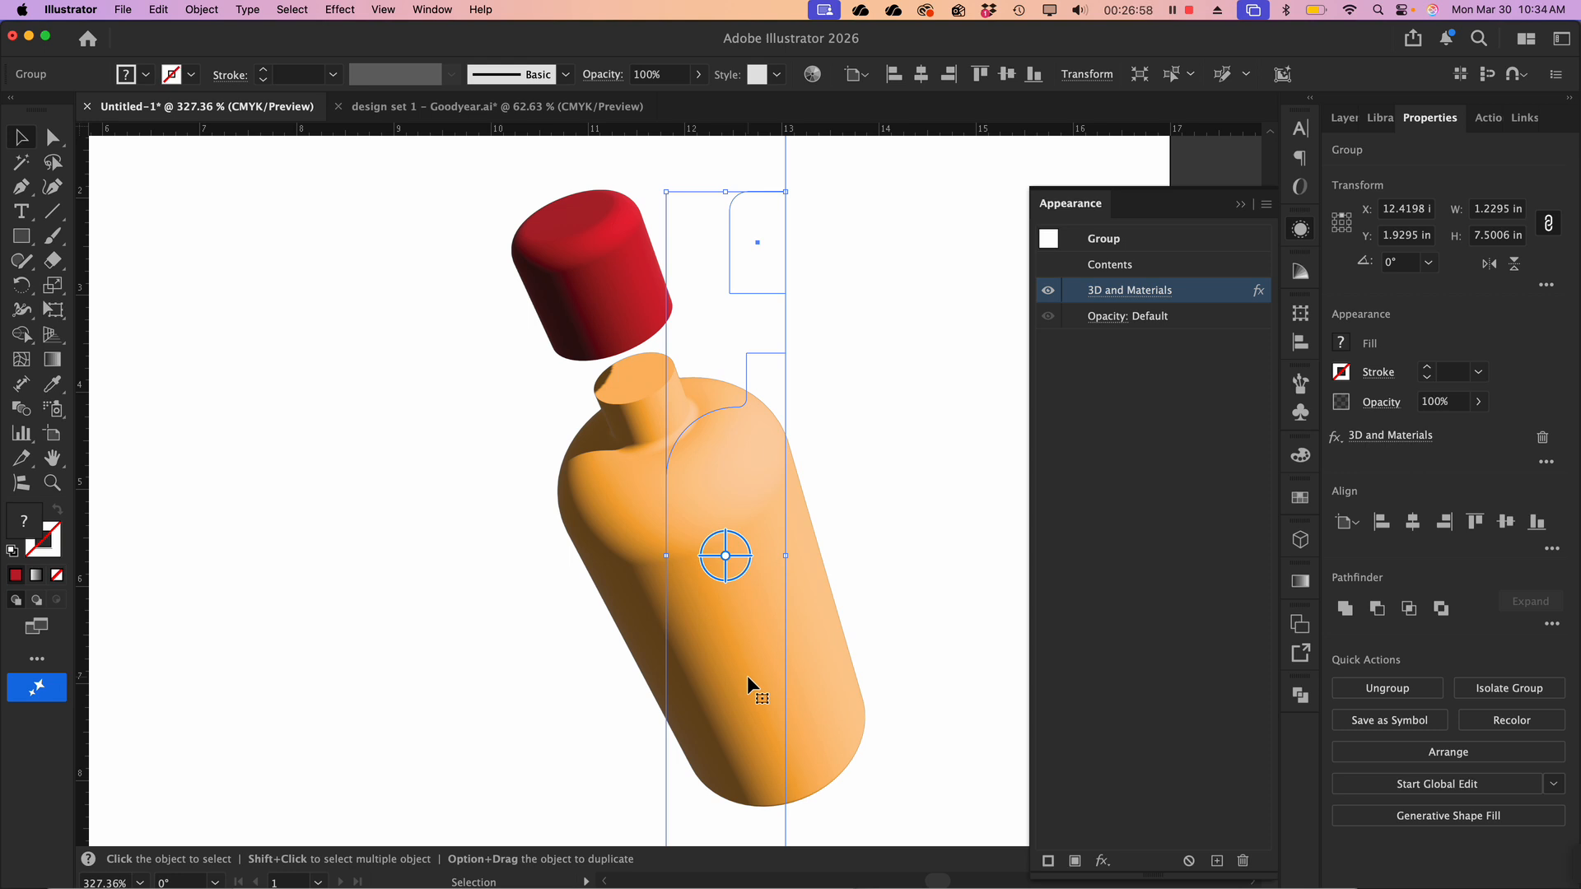
pyautogui.scroll(-5, 779, 576)
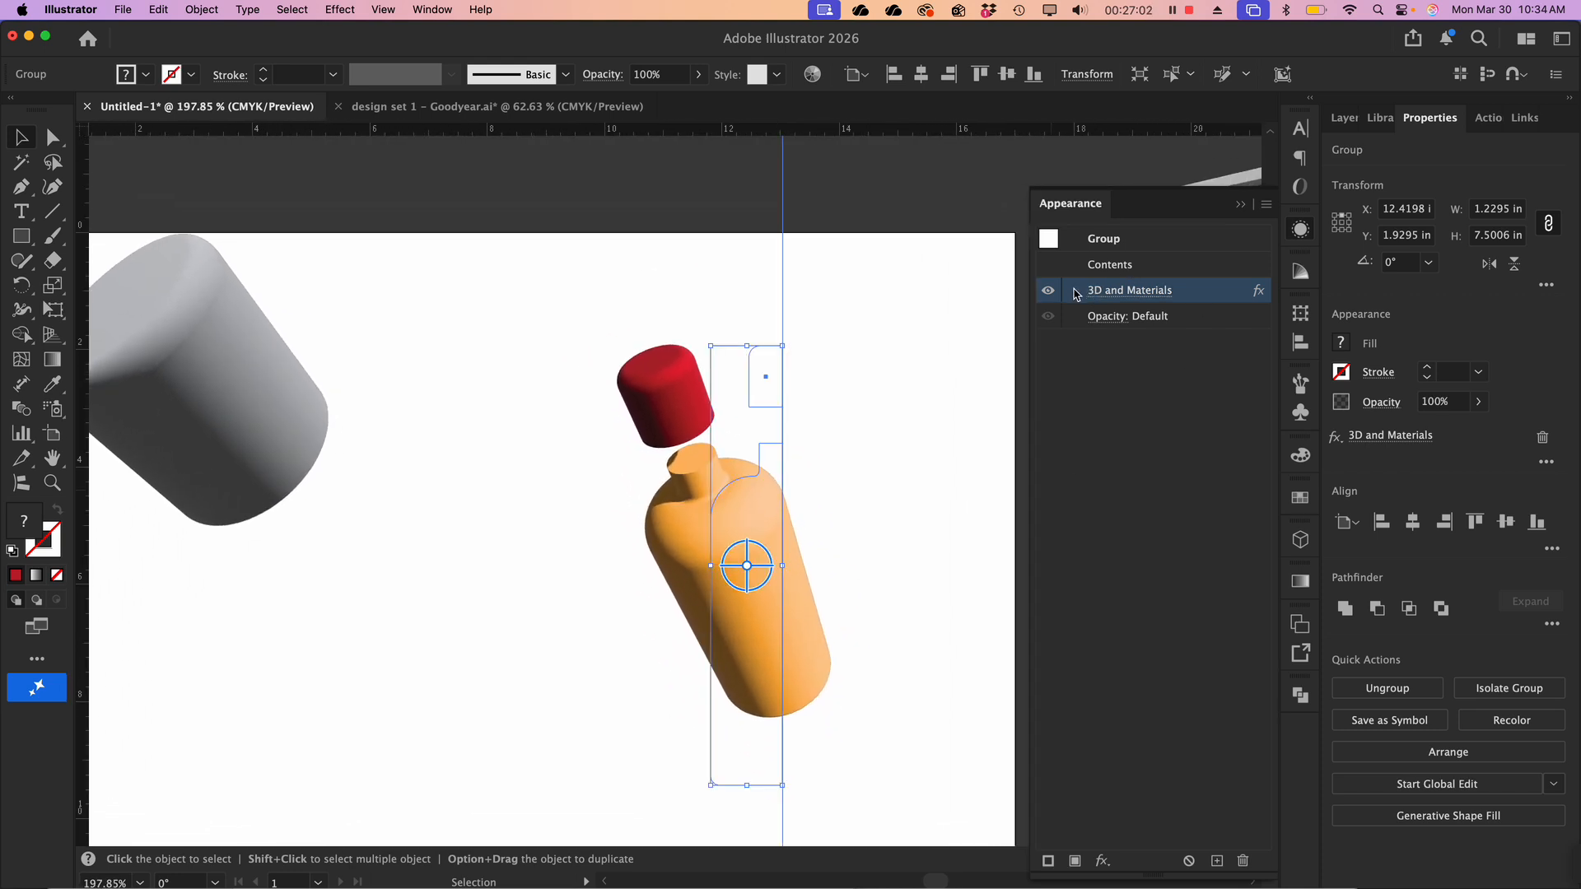
# Undo the recent edits back to before the effect was hidden and the red cap was moved, then clear the selection
pyautogui.press('a')
pyautogui.click(1048, 291)
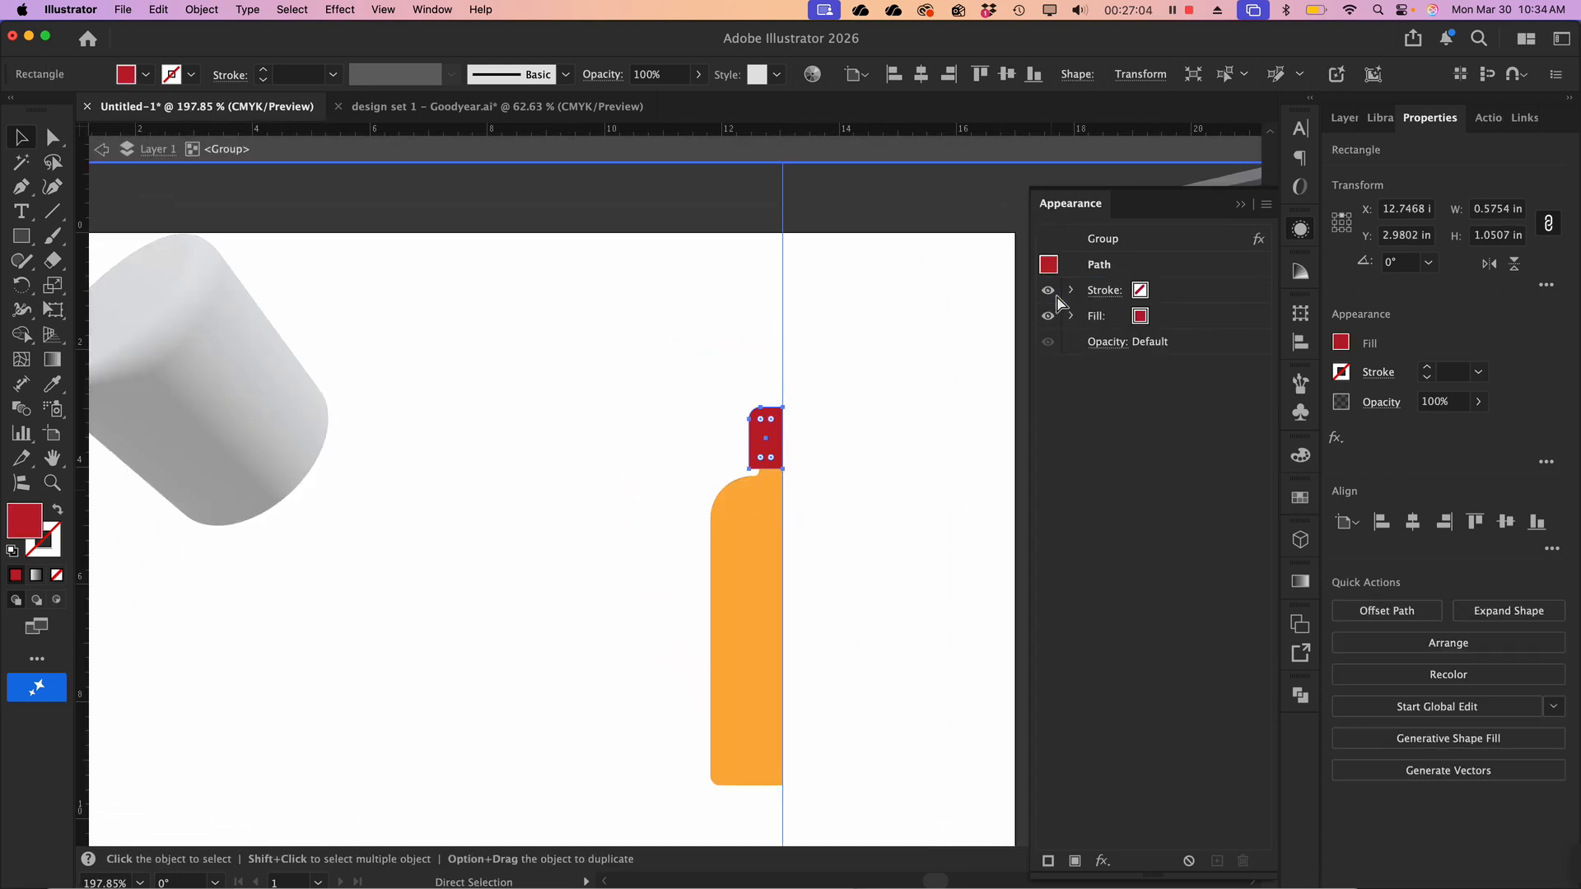
pyautogui.press('super+z')
pyautogui.click(954, 366)
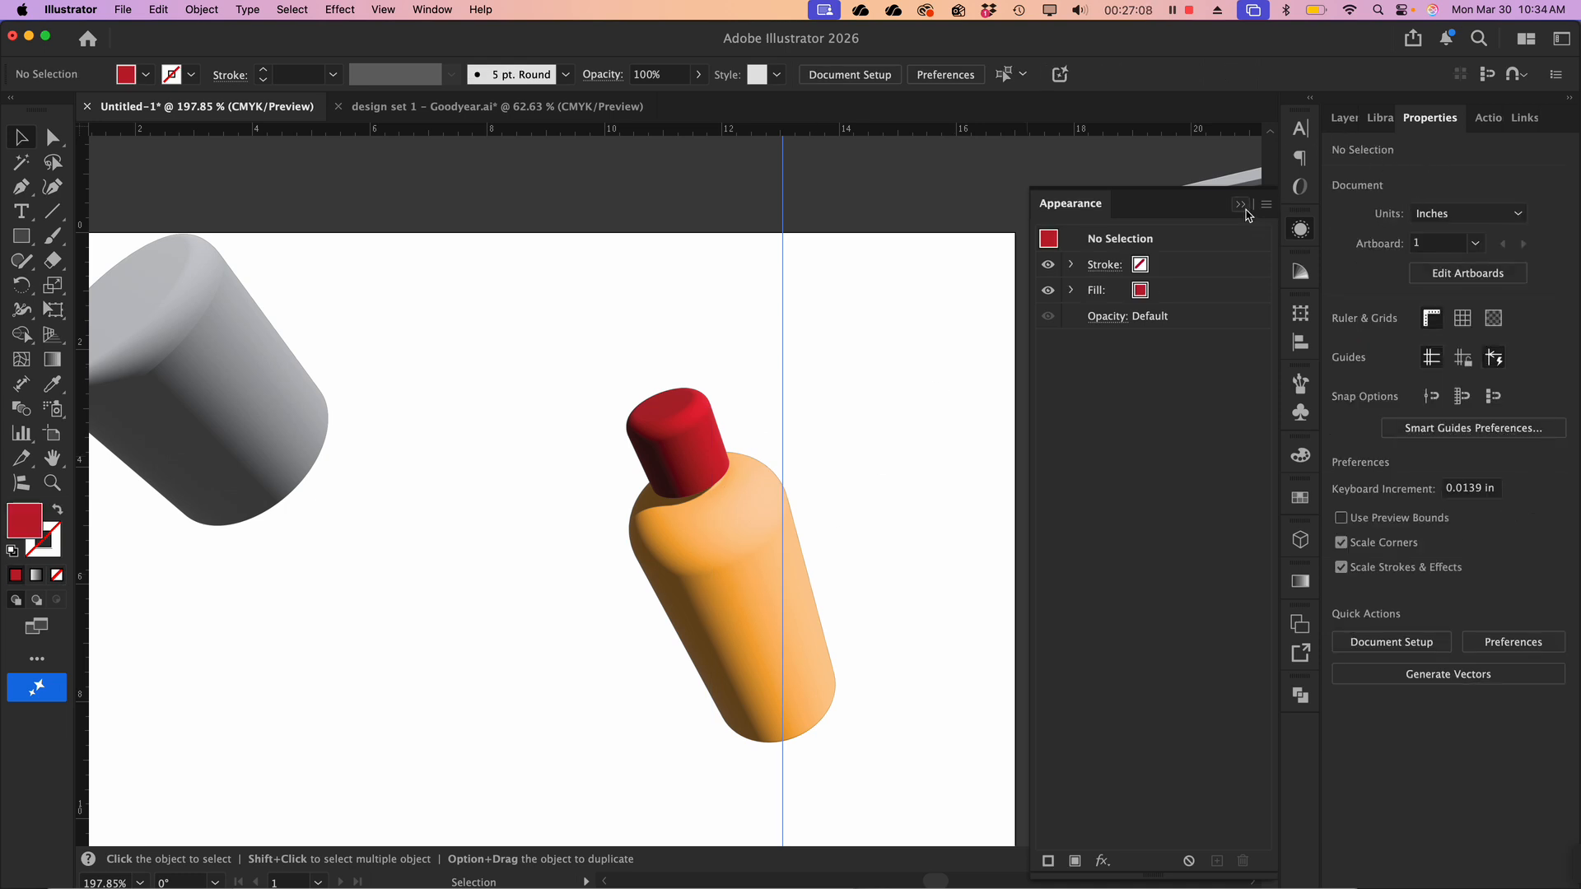
# Try a revolve offset of 55 pt on the bottle group and return the offset to 0 pt
pyautogui.click(1241, 205)
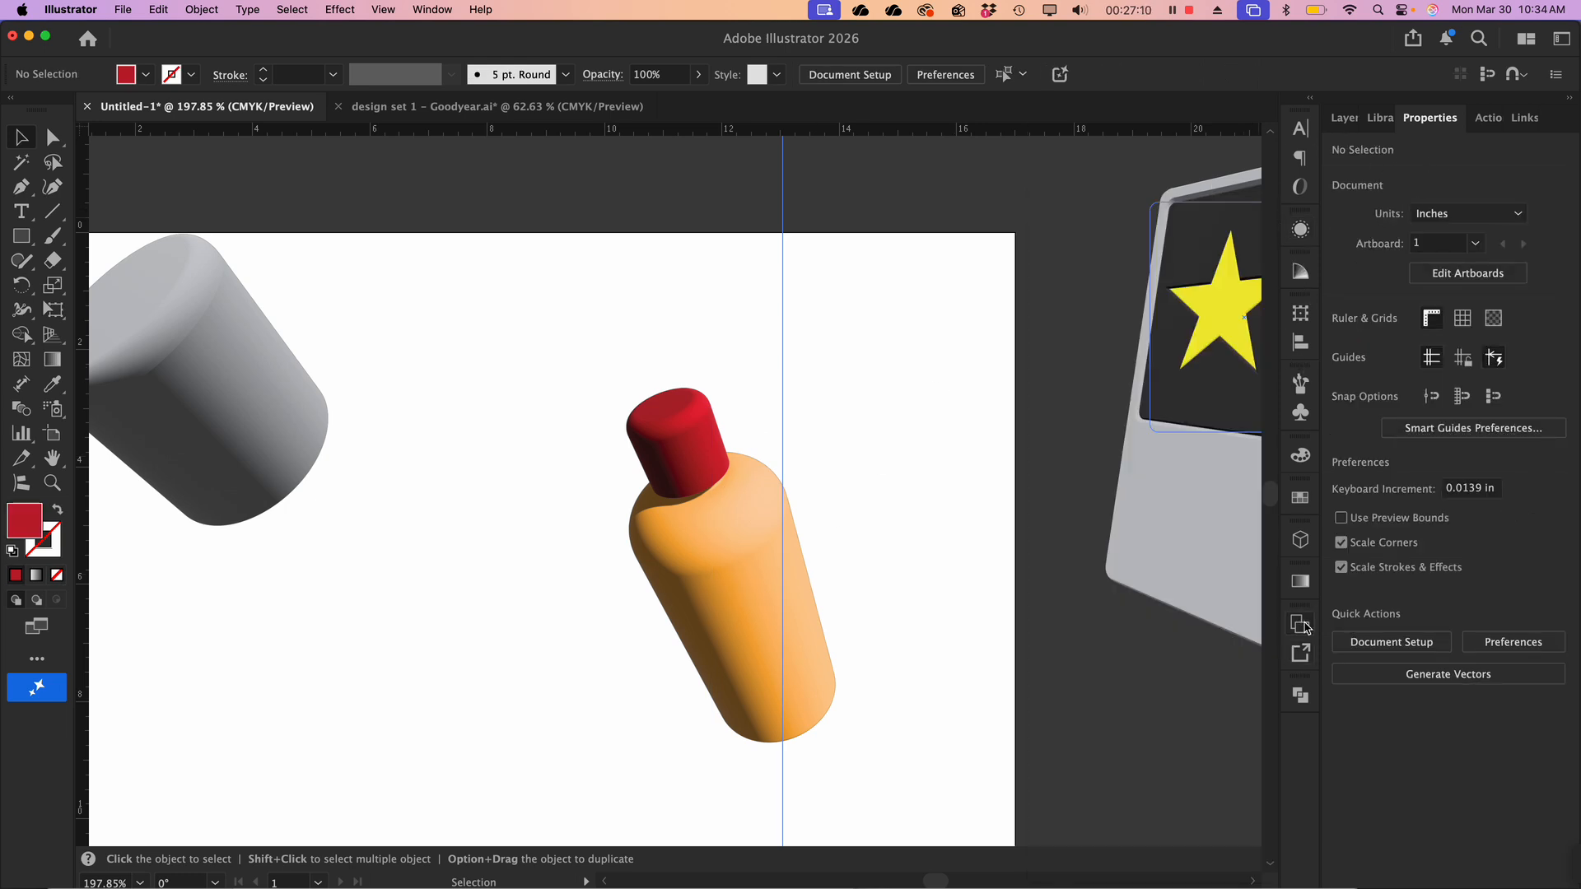
pyautogui.click(1300, 540)
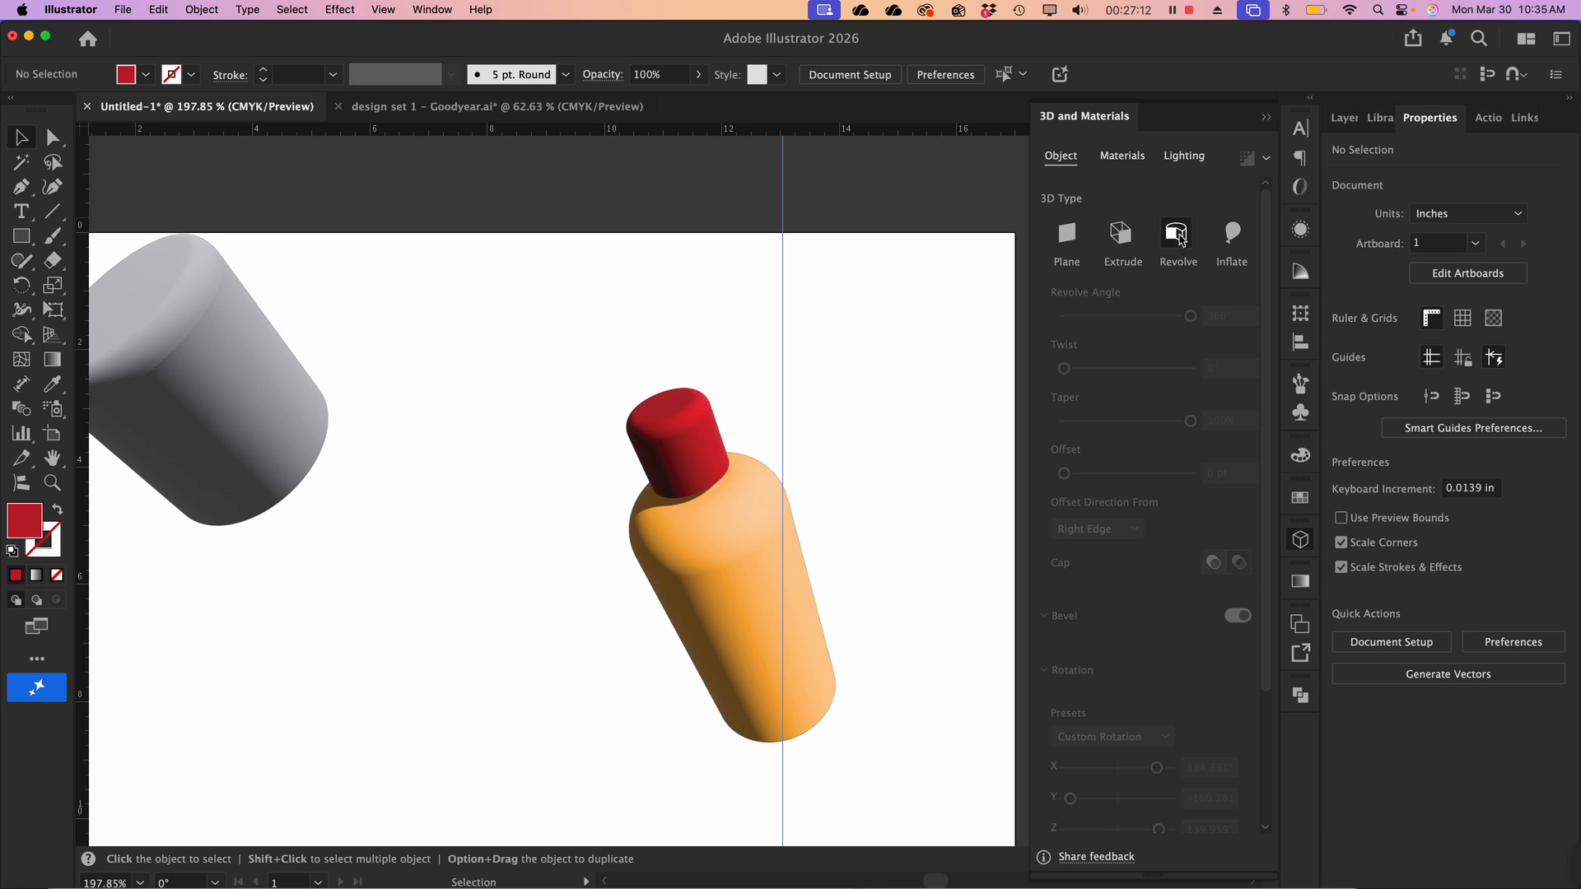
pyautogui.click(722, 553)
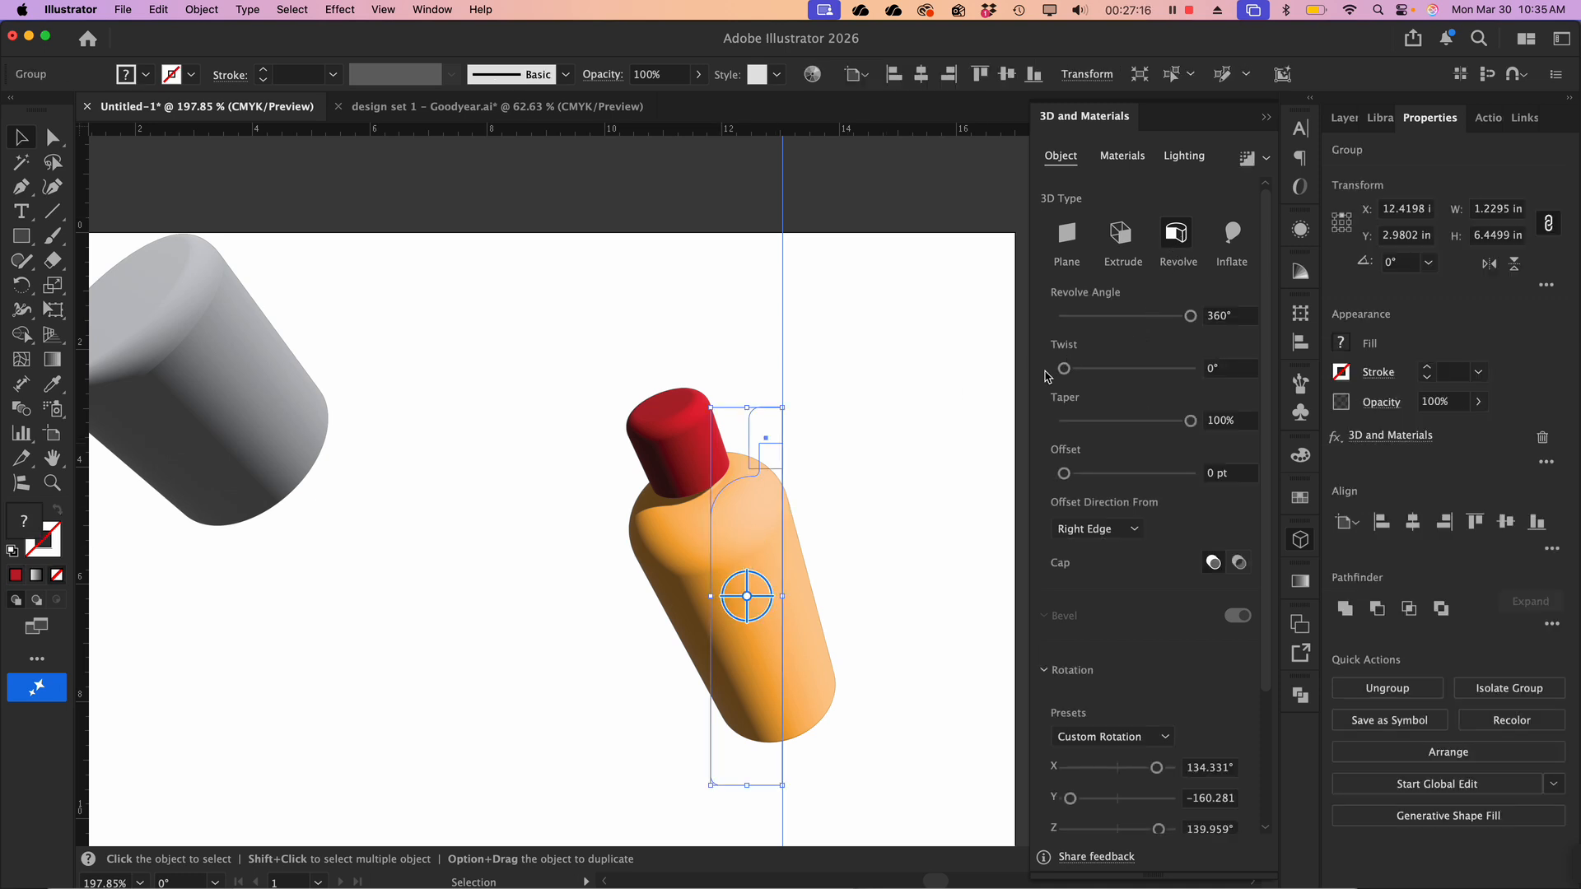
pyautogui.scroll(-2, 1045, 376)
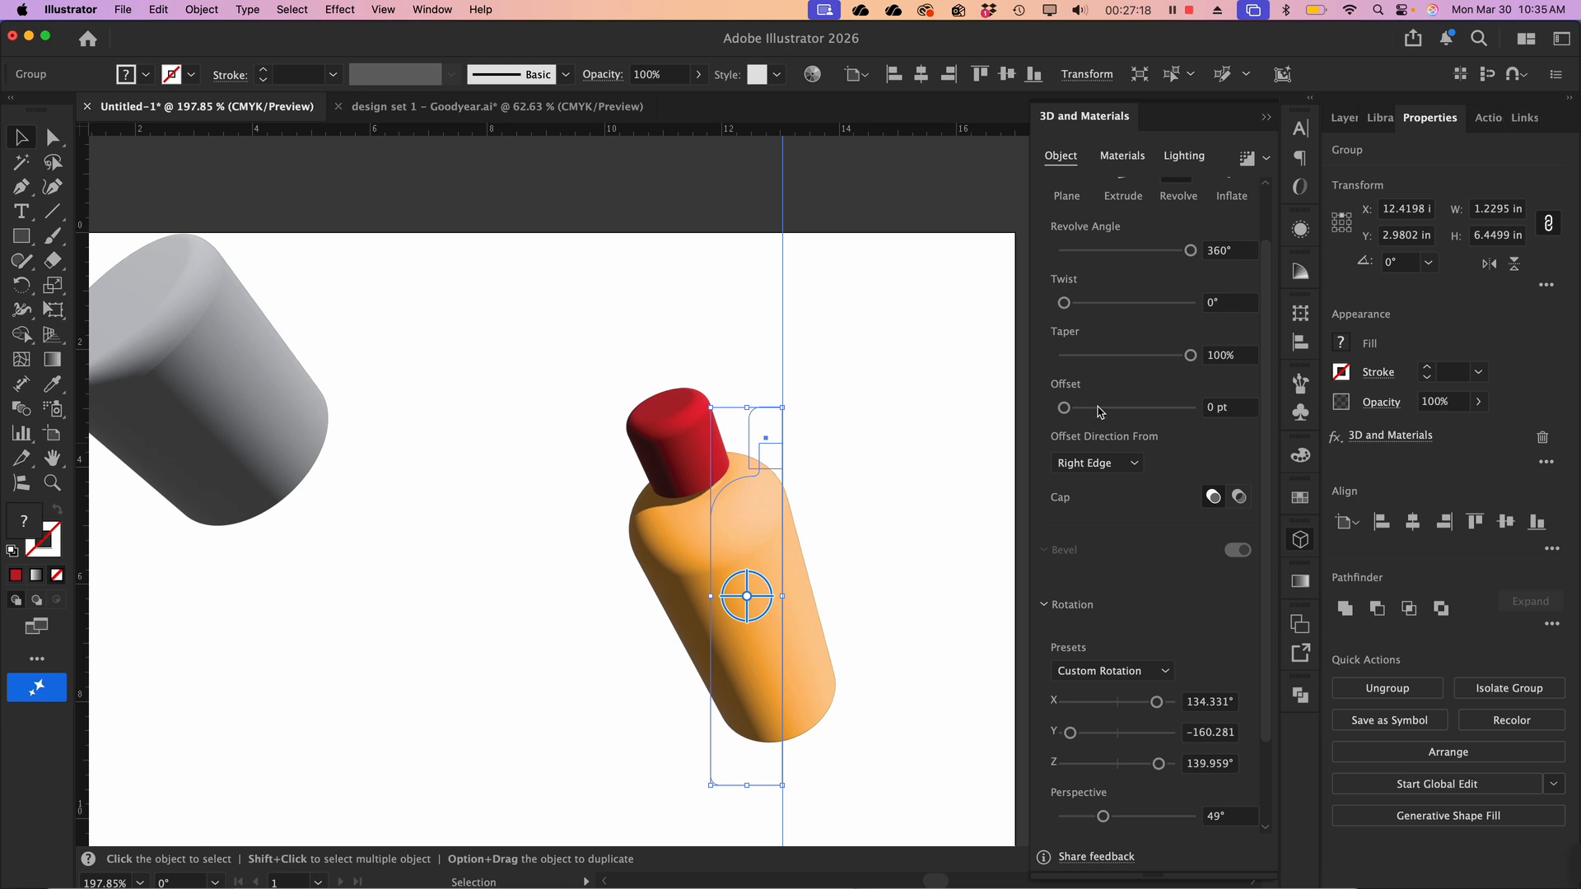
pyautogui.moveTo(1069, 412); pyautogui.dragTo(1075, 416)
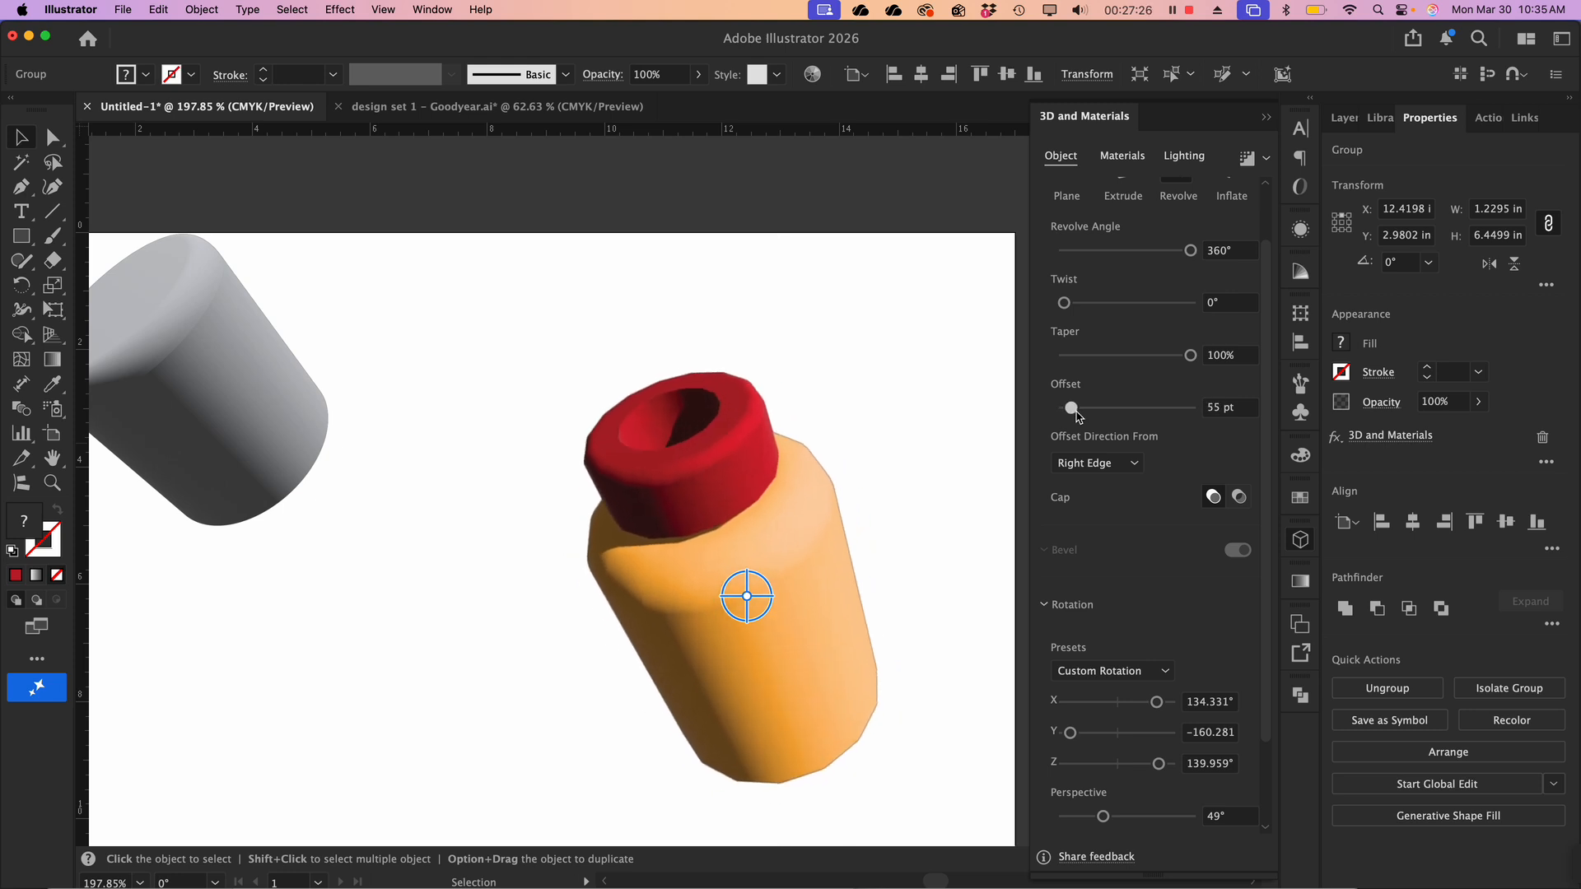
pyautogui.moveTo(1075, 416); pyautogui.dragTo(1063, 416)
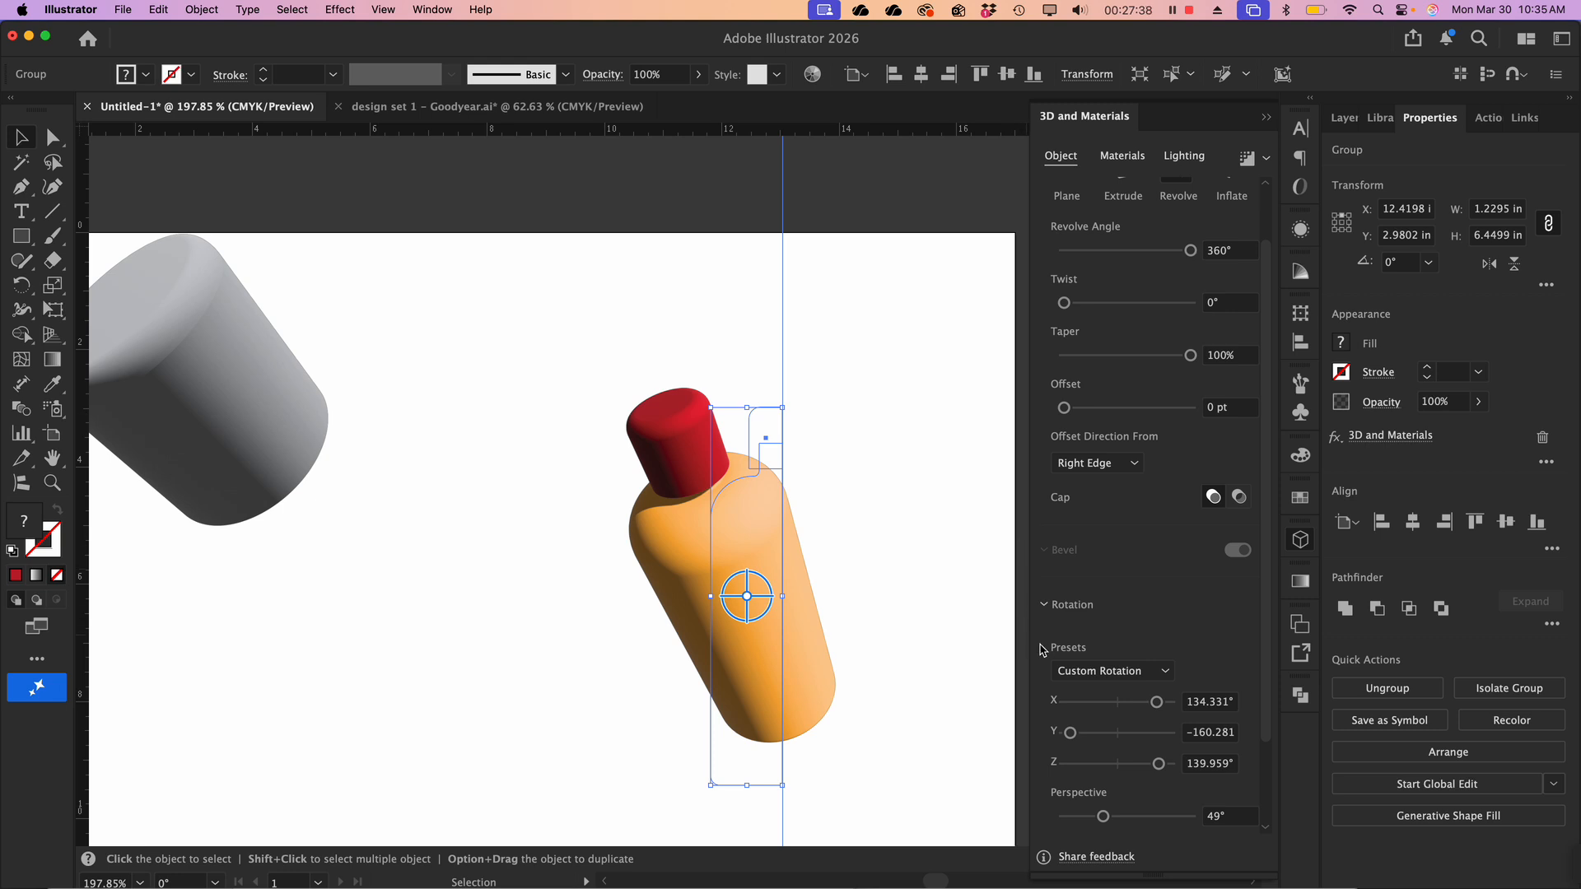
pyautogui.scroll(-3, 1041, 650)
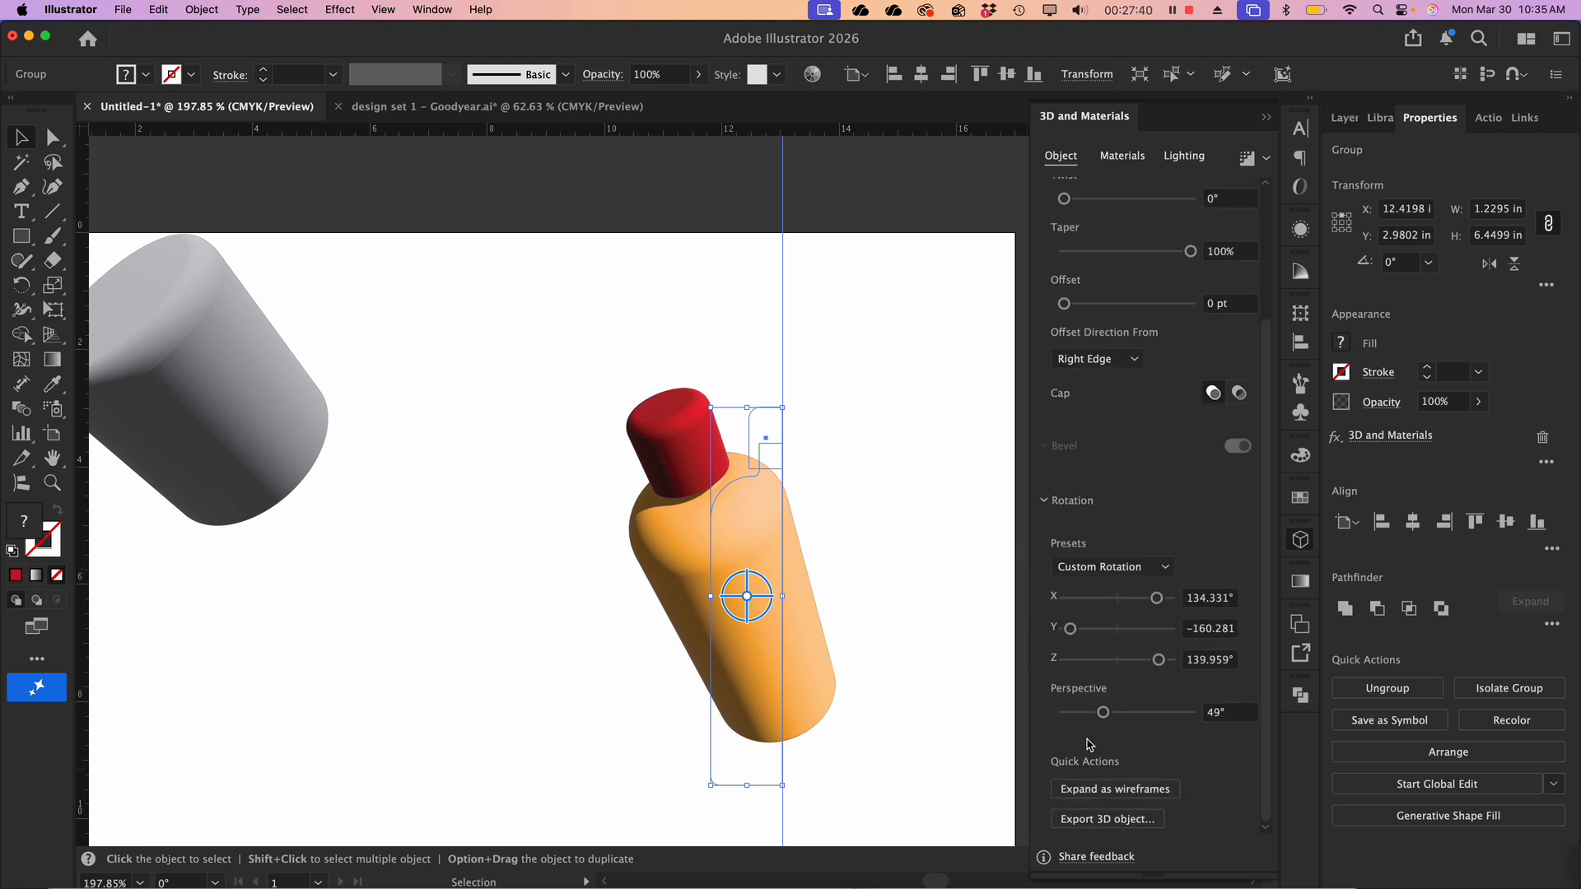
# Move the bottle group to the left part of the artboard, overlapping the gray cylinder, and deselect it
pyautogui.click(867, 530)
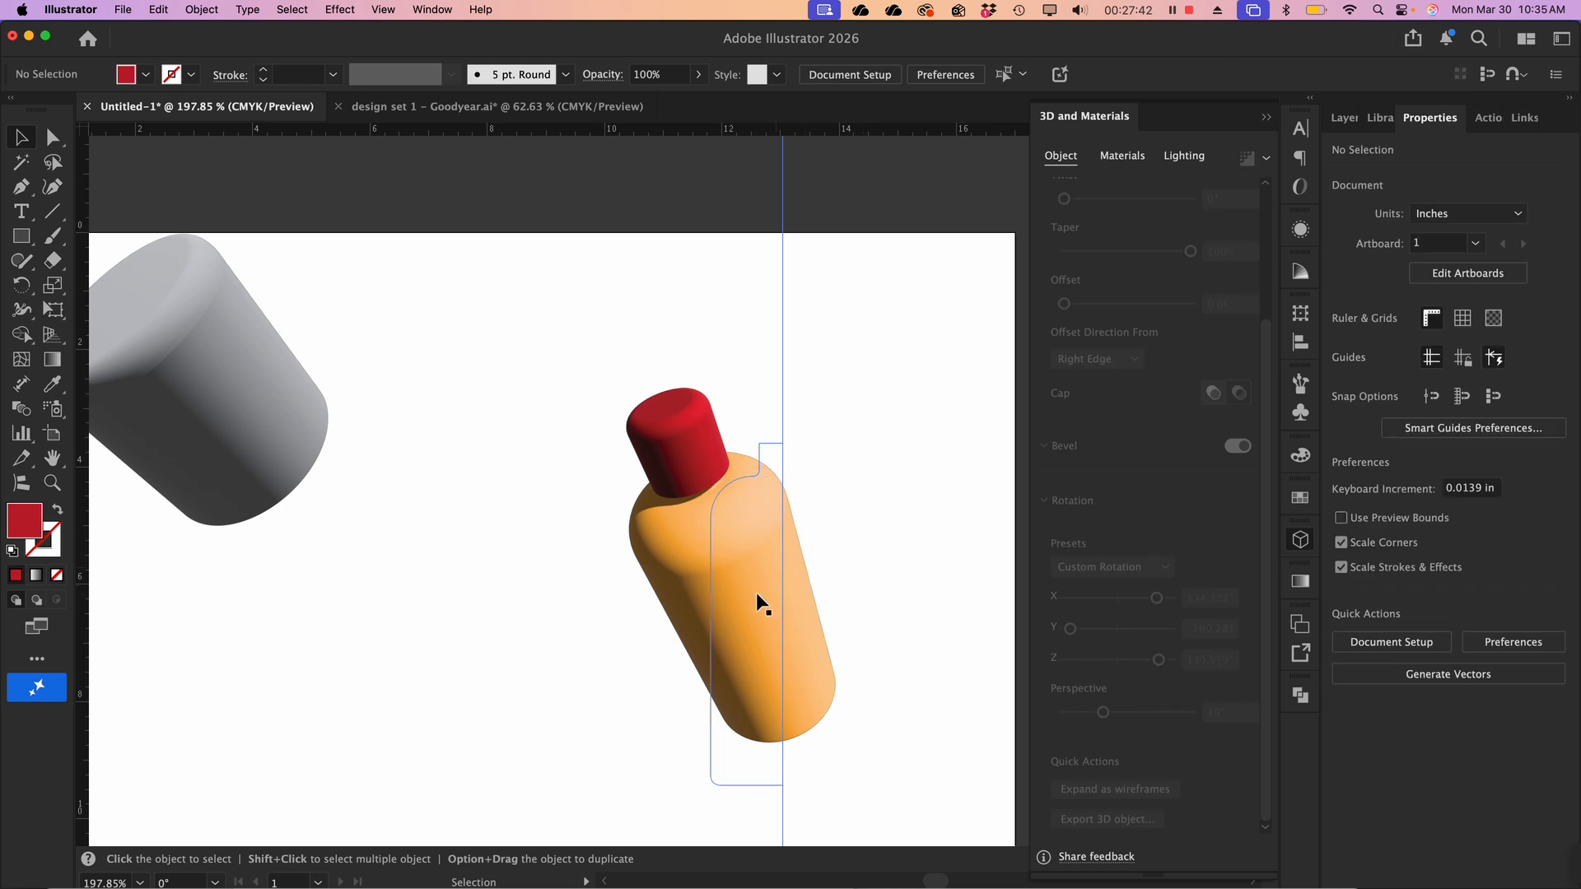
pyautogui.click(764, 590)
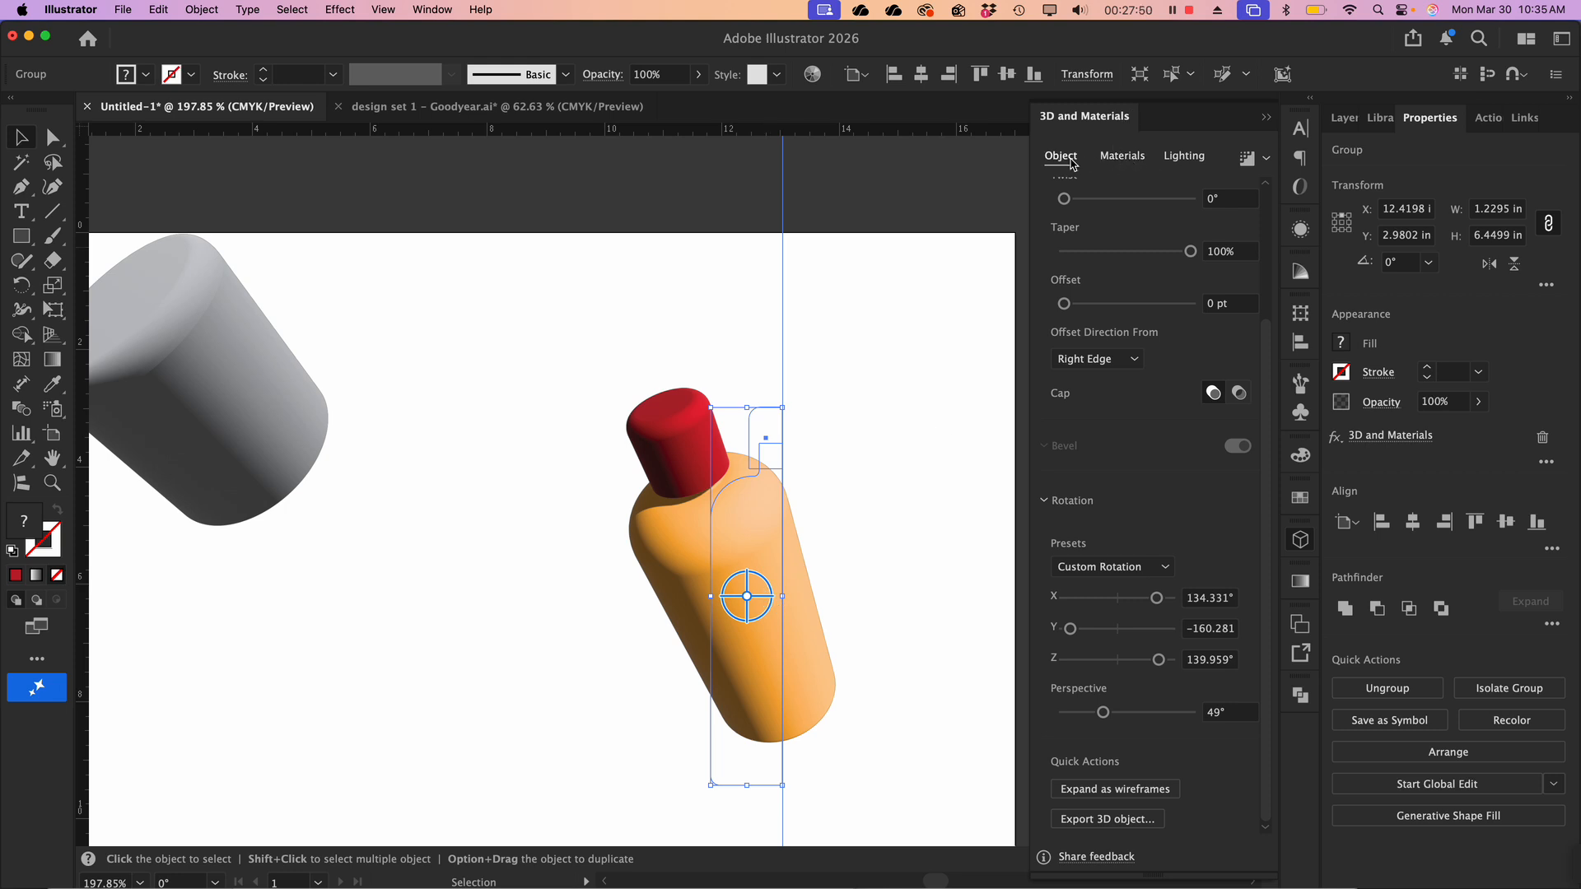
pyautogui.scroll(3, 1042, 309)
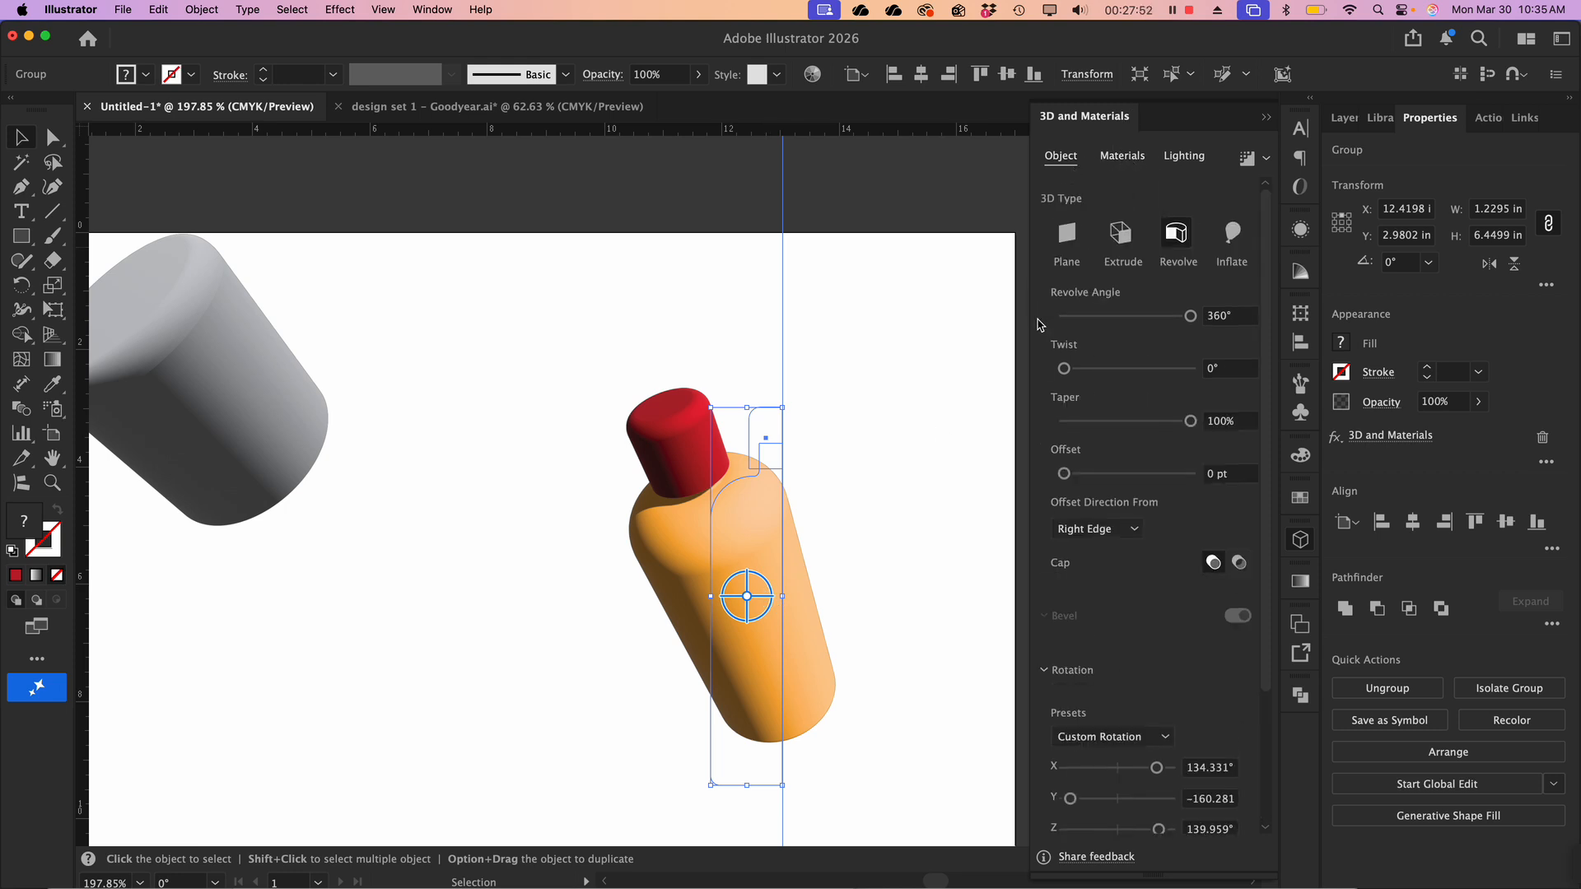
pyautogui.moveTo(727, 536); pyautogui.dragTo(336, 458)
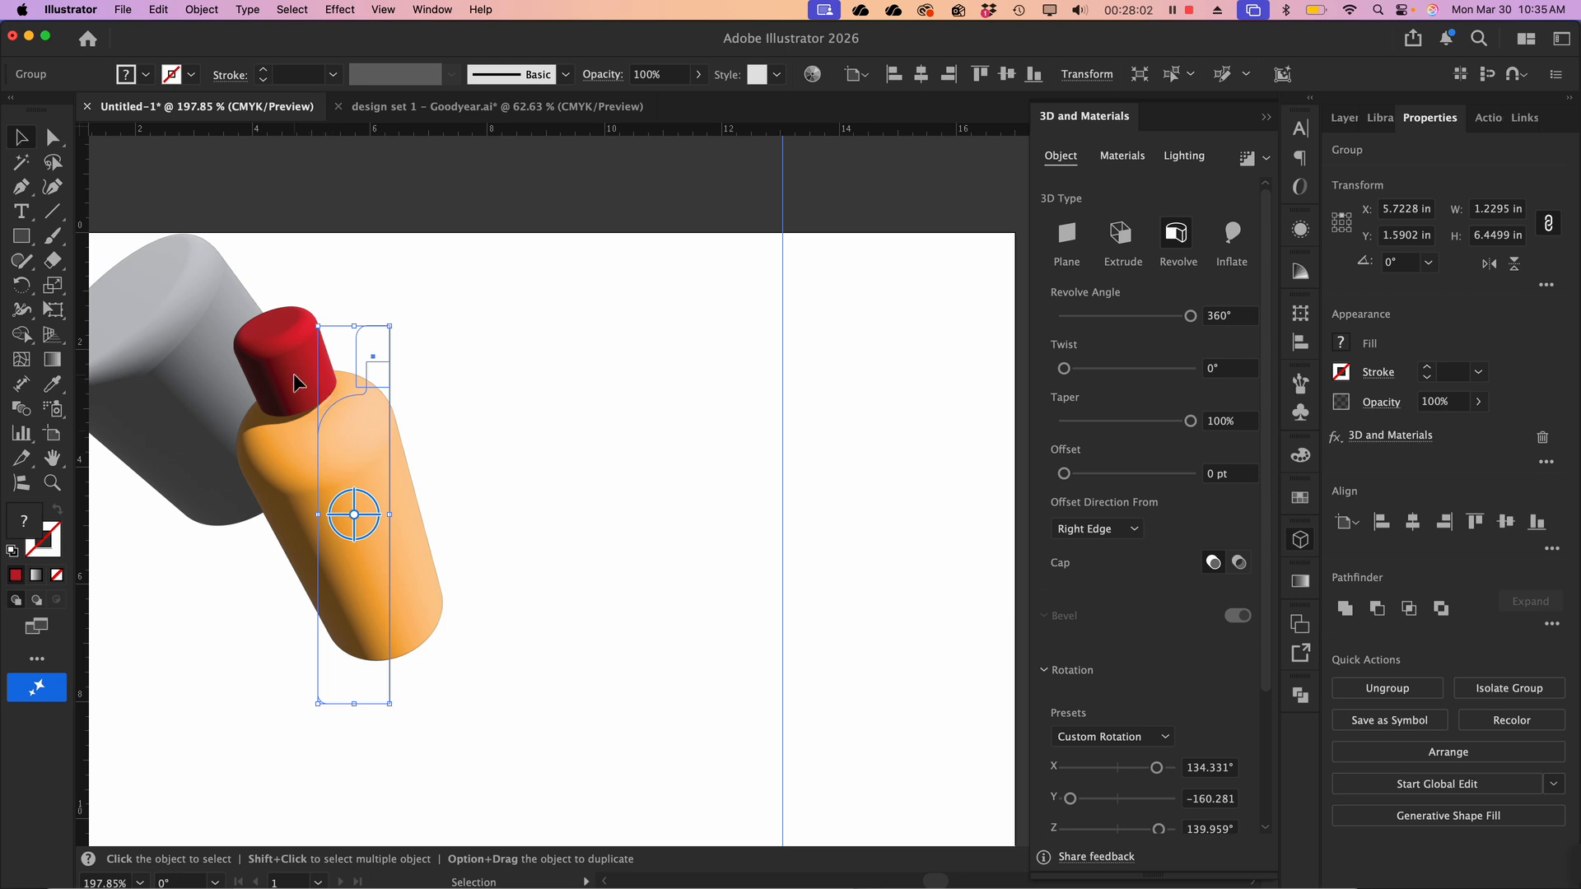
pyautogui.moveTo(294, 383); pyautogui.dragTo(181, 457)
pyautogui.click(550, 498)
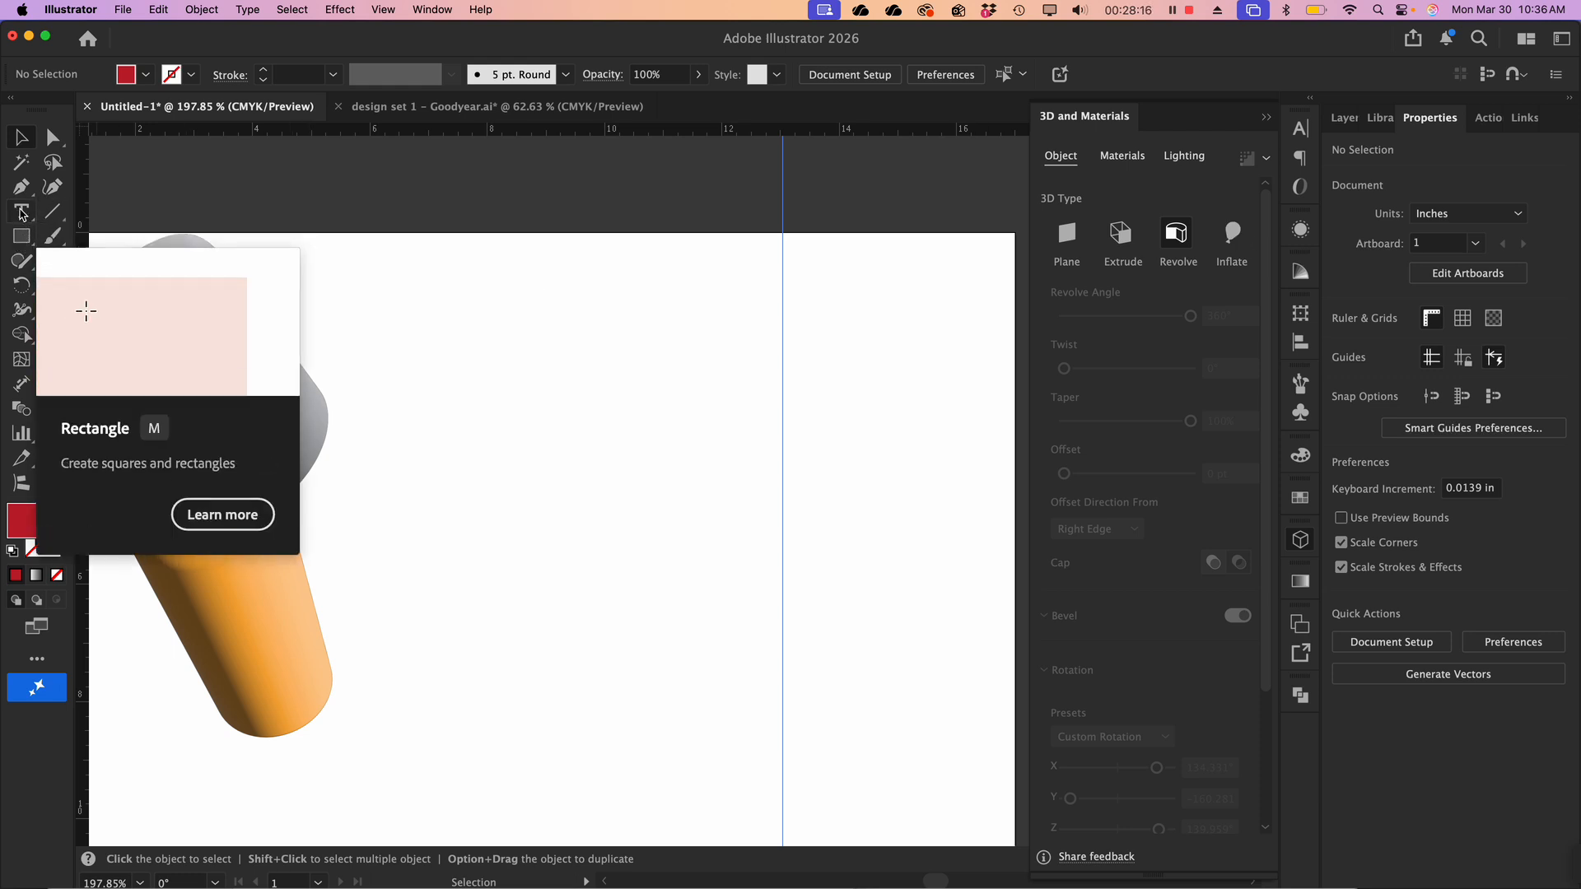
# Add the letter R as point text in the empty area right of the bottle and scale it to about 287 pt
pyautogui.click(22, 212)
pyautogui.click(157, 214)
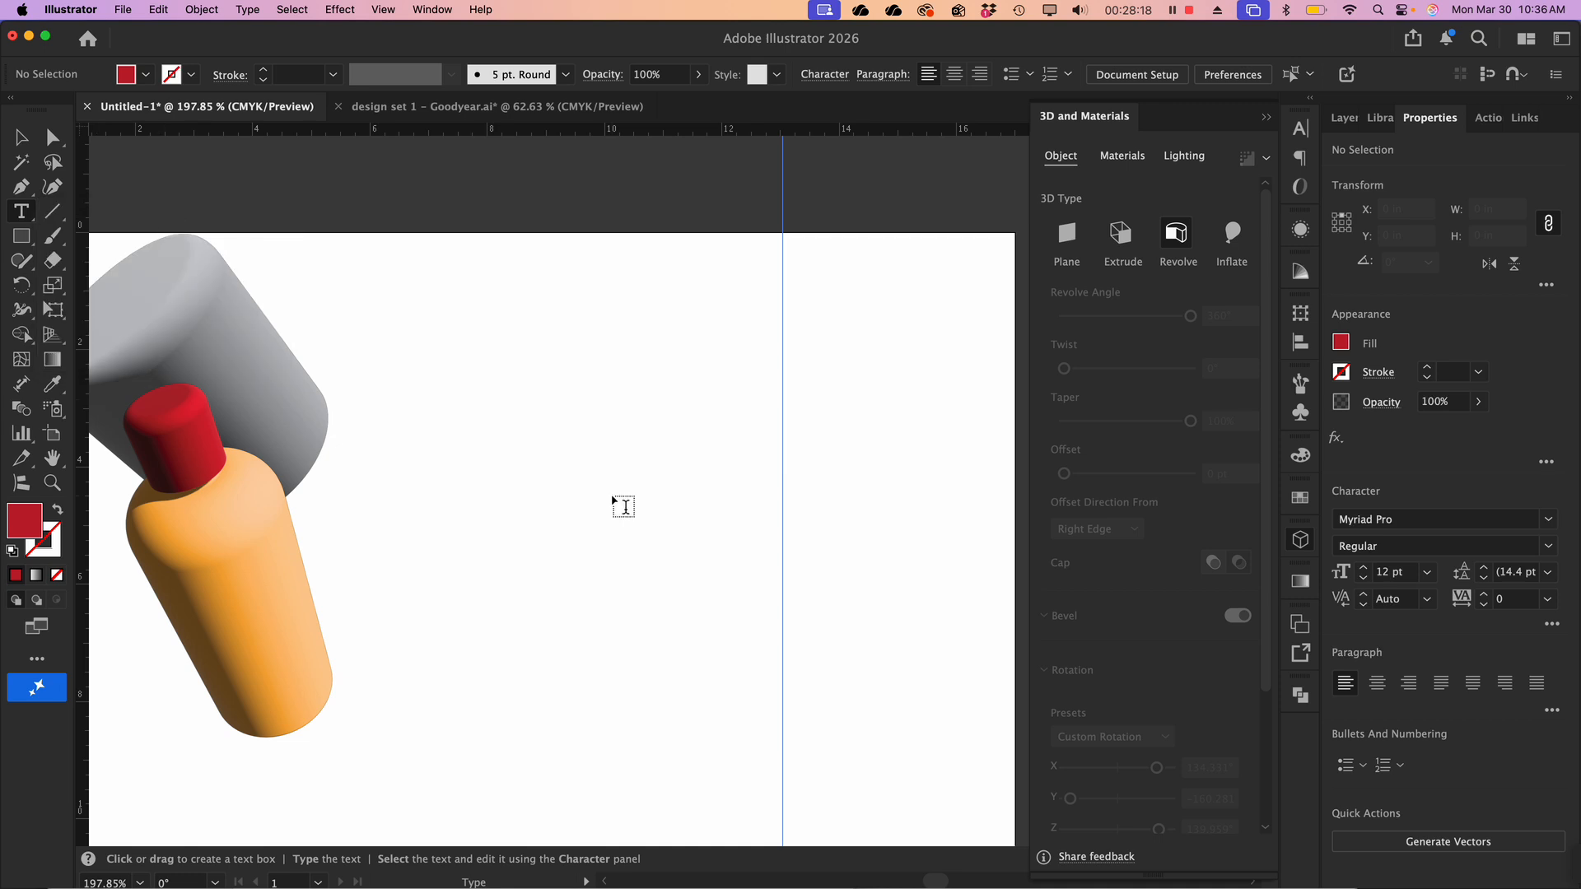
pyautogui.click(671, 495)
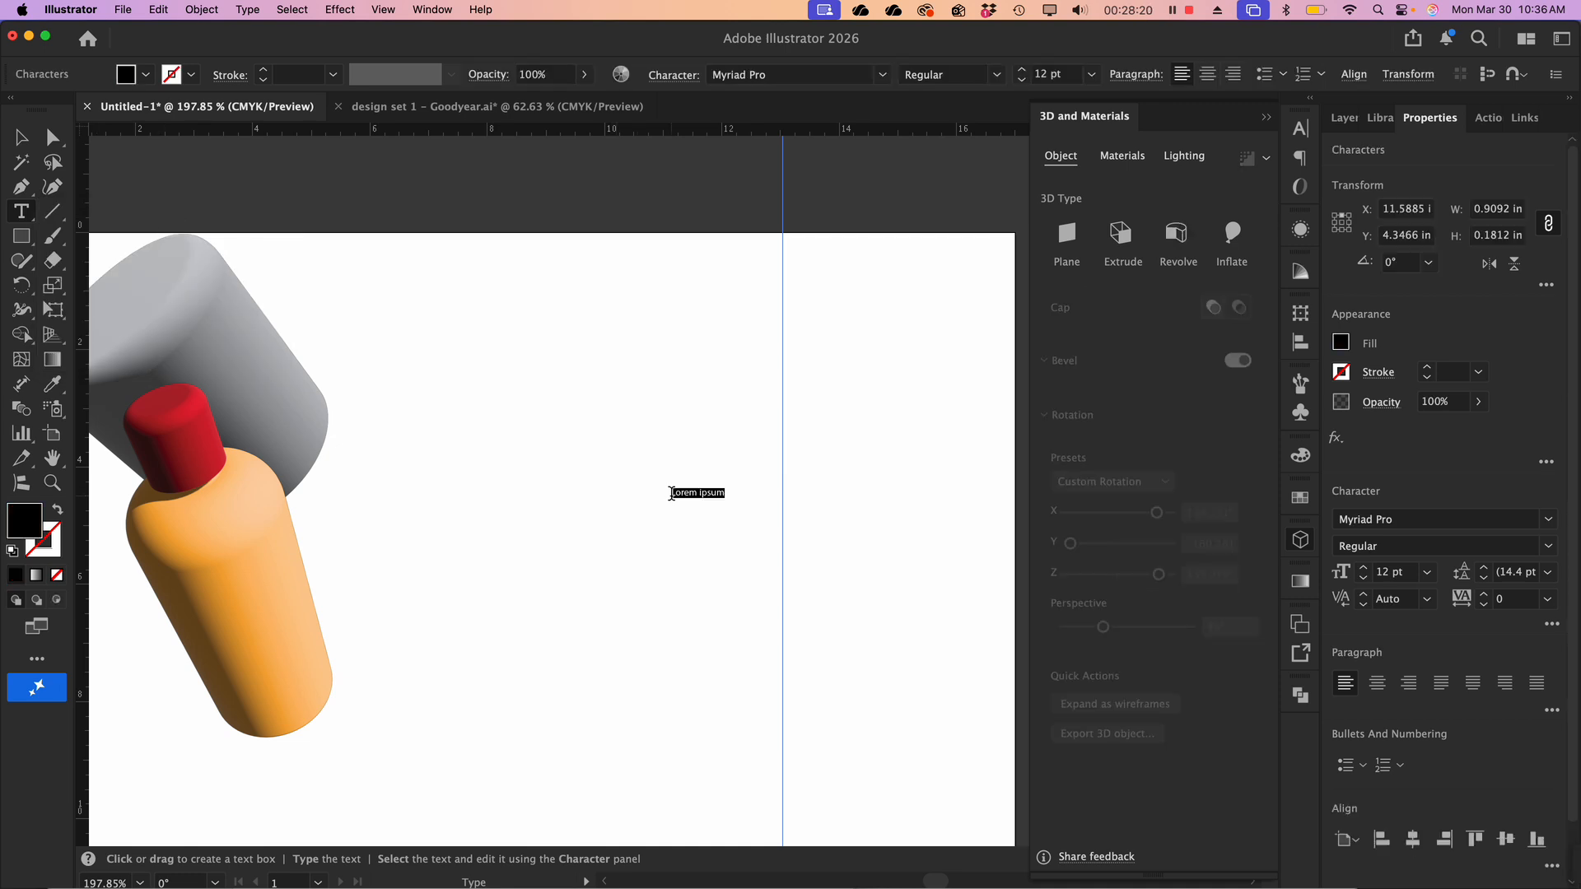
pyautogui.write('R')
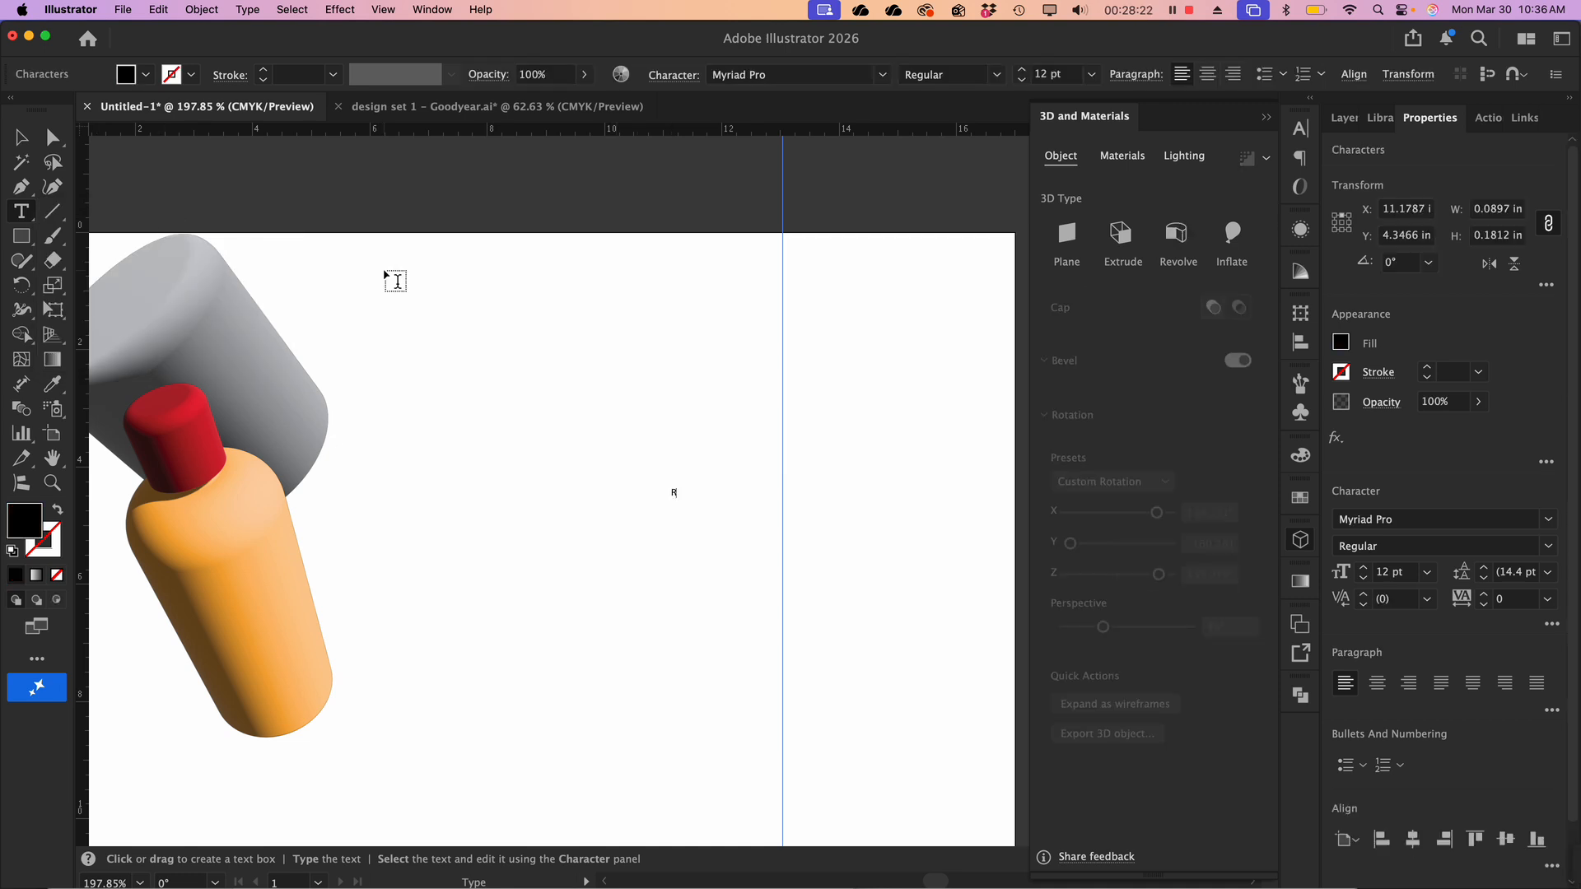
pyautogui.press('Escape')
pyautogui.click(25, 145)
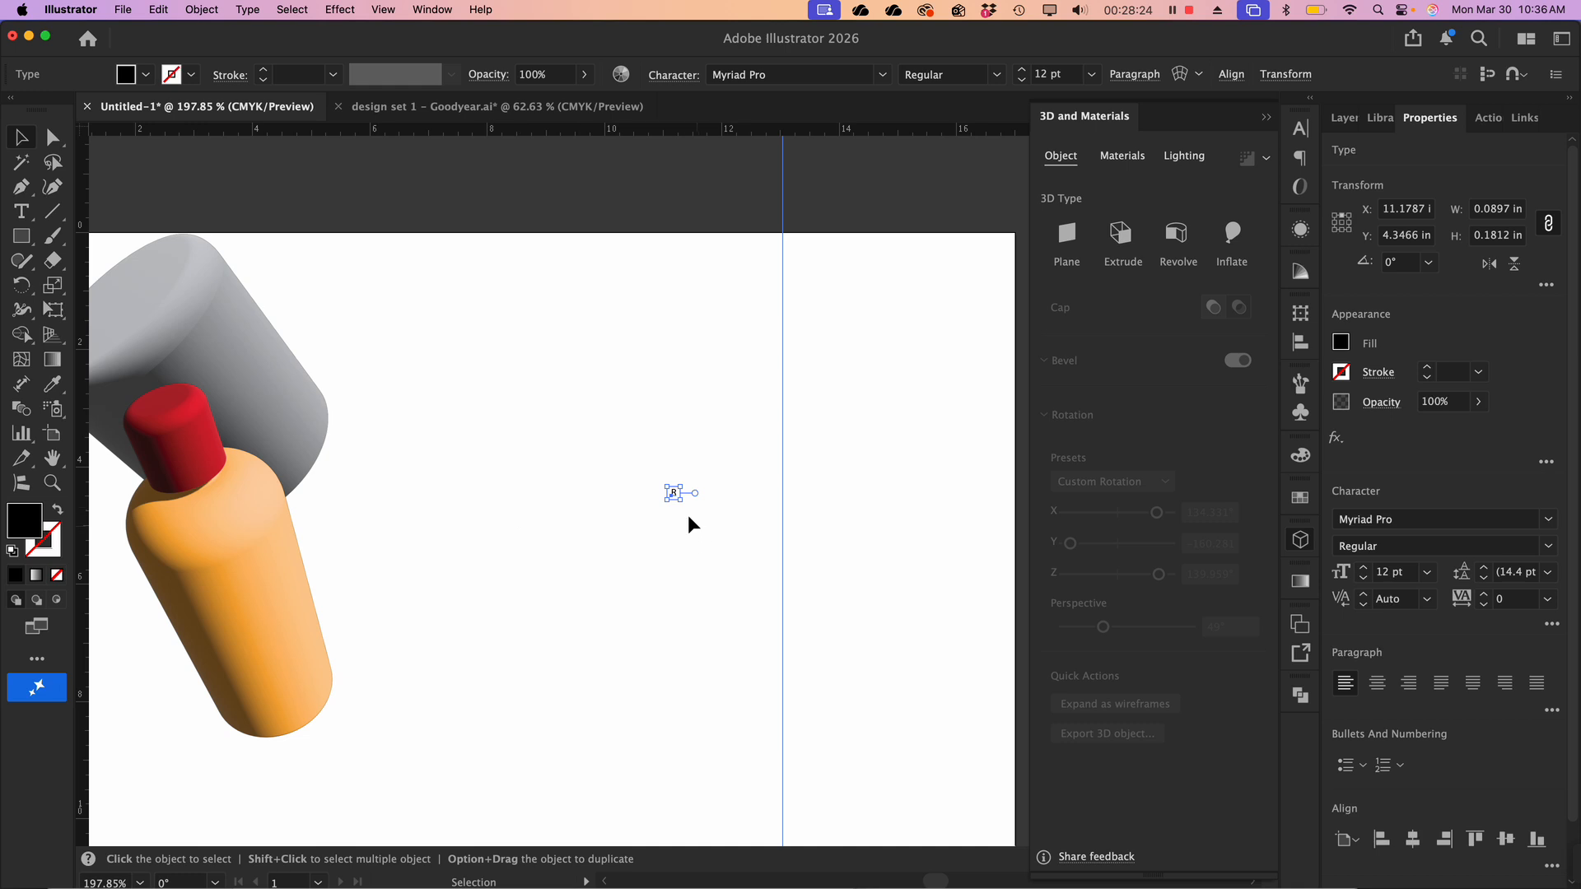
pyautogui.moveTo(681, 505); pyautogui.dragTo(751, 431)
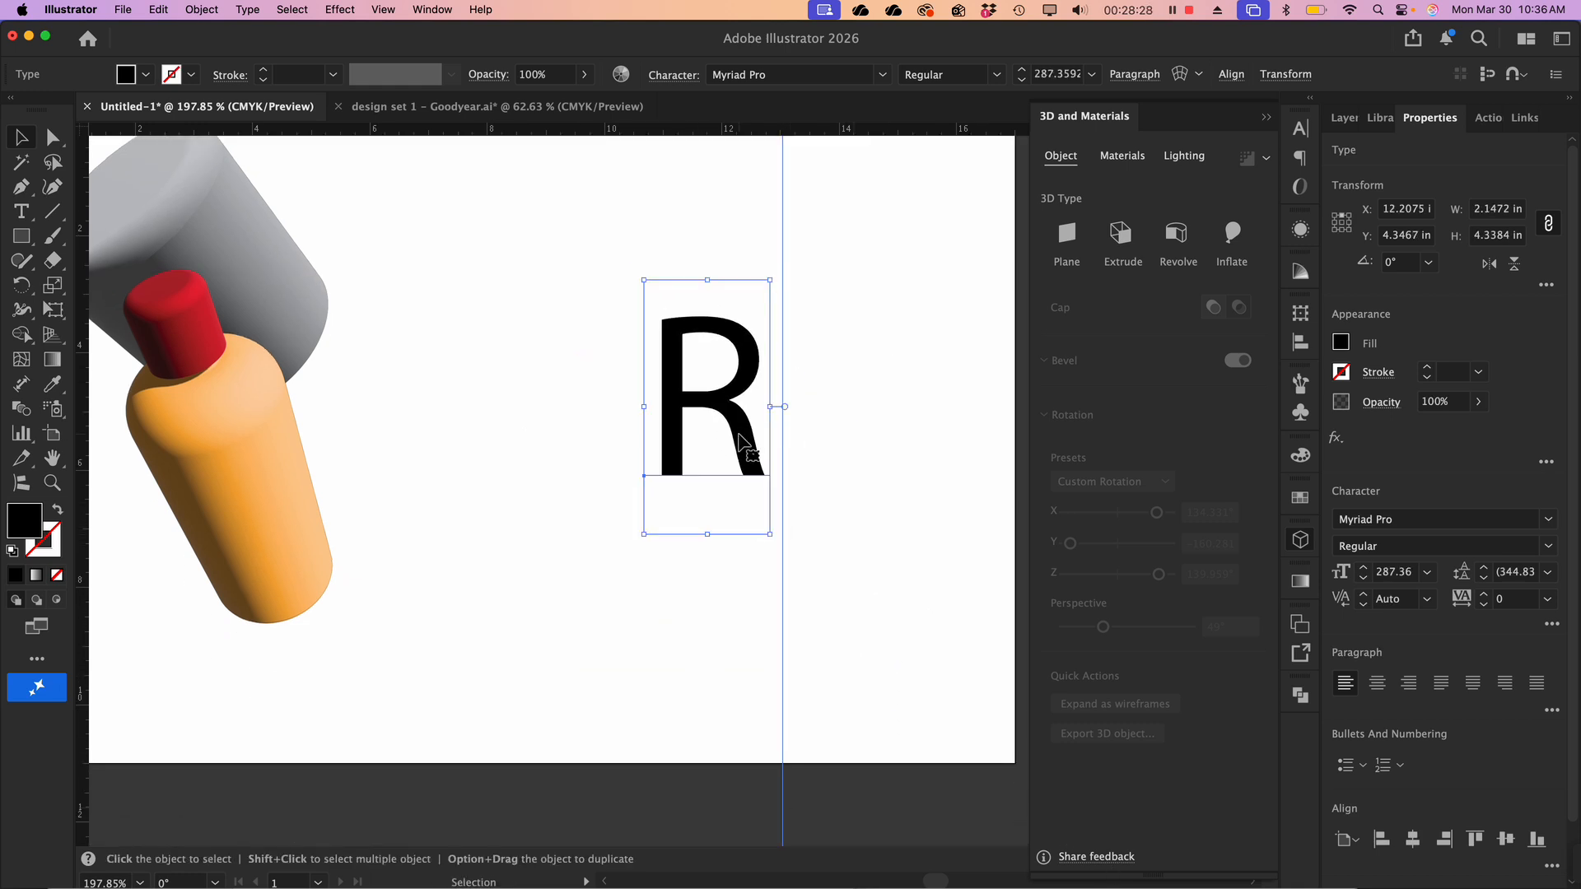
pyautogui.scroll(3, 745, 436)
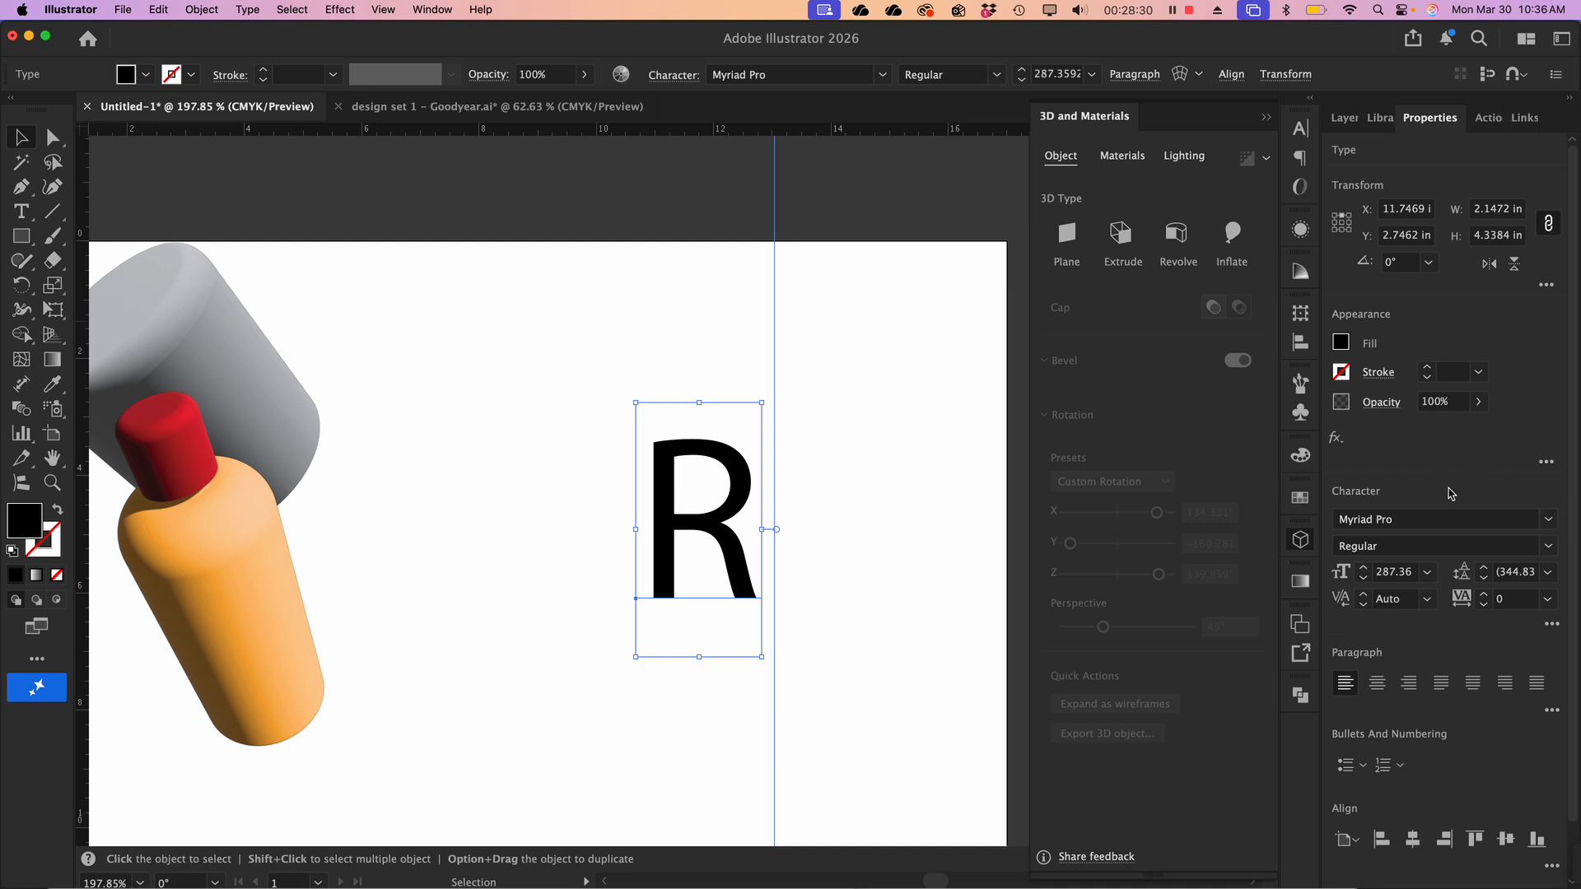
# Set the font of the letter R to Montserrat Black
pyautogui.click(1416, 520)
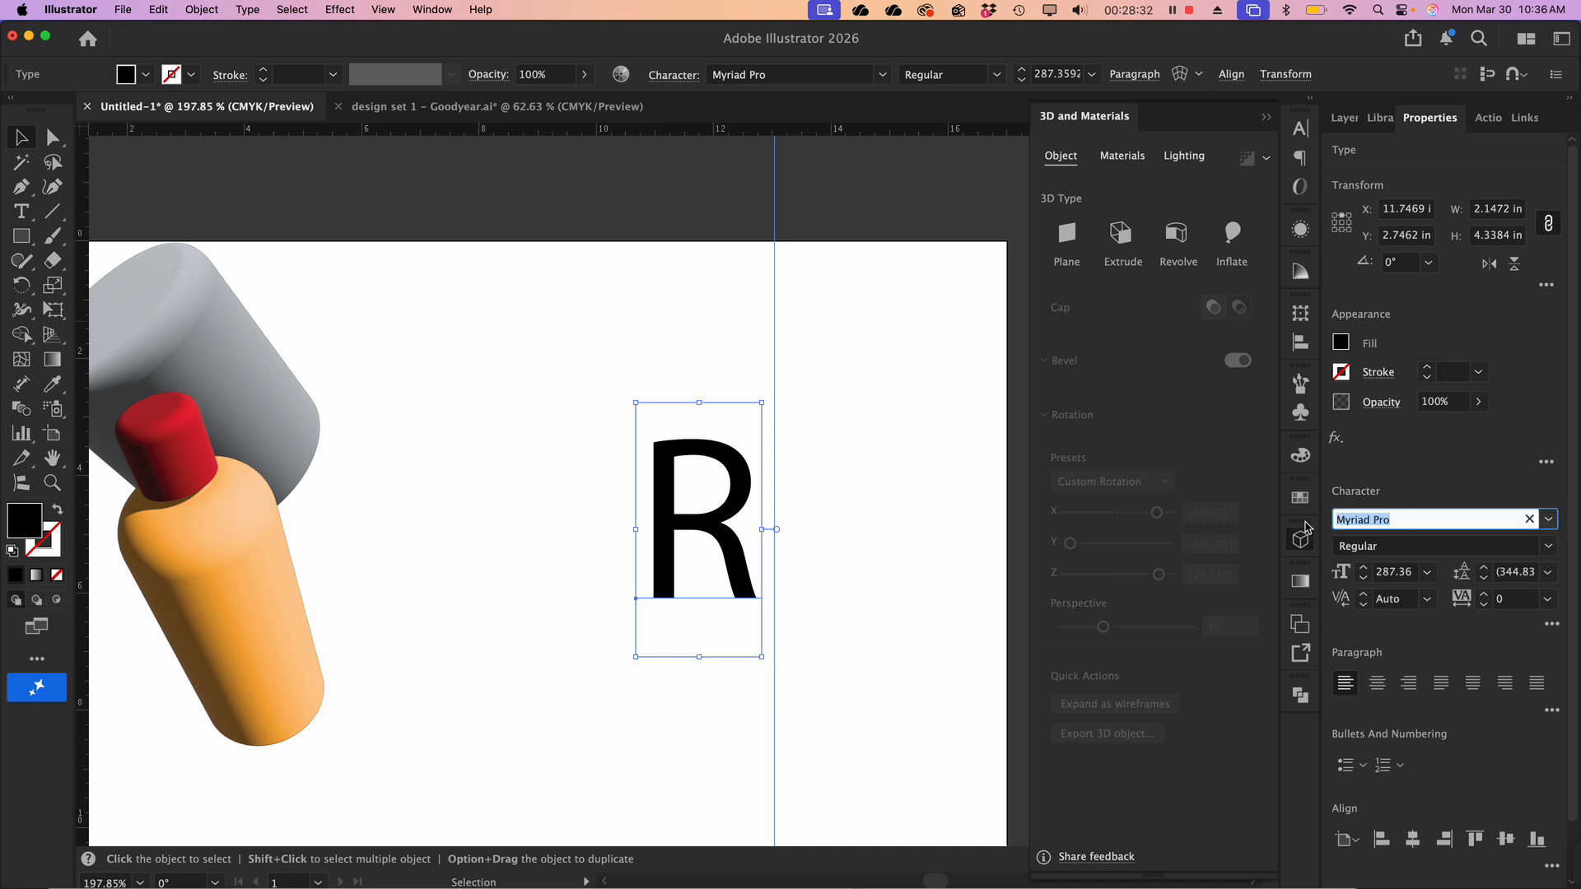
pyautogui.write('Mont')
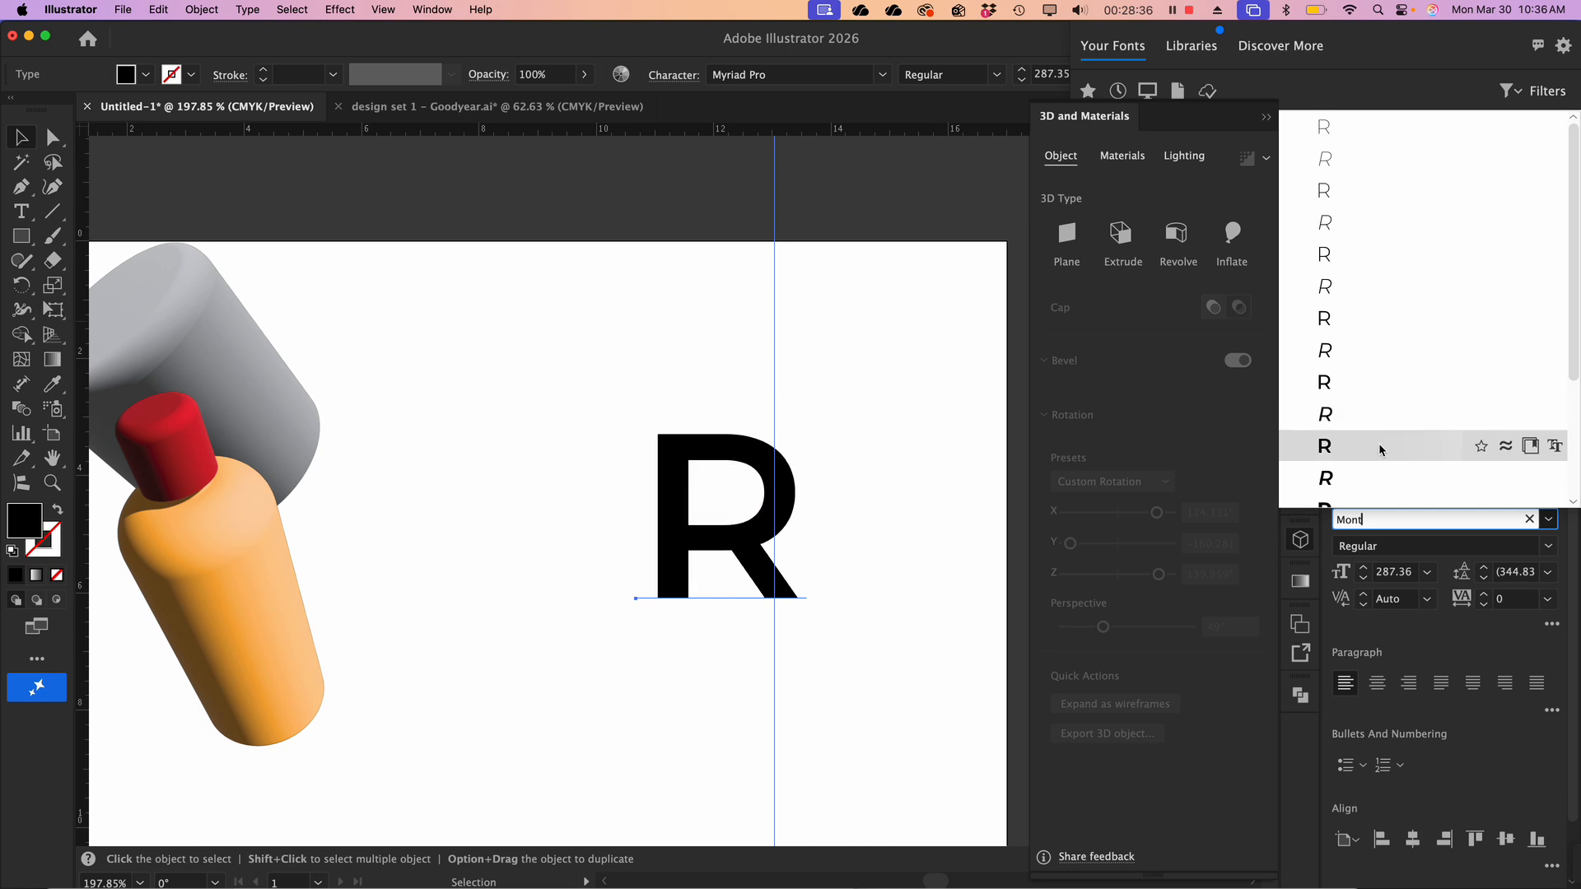
pyautogui.scroll(-3, 1382, 449)
pyautogui.click(1326, 465)
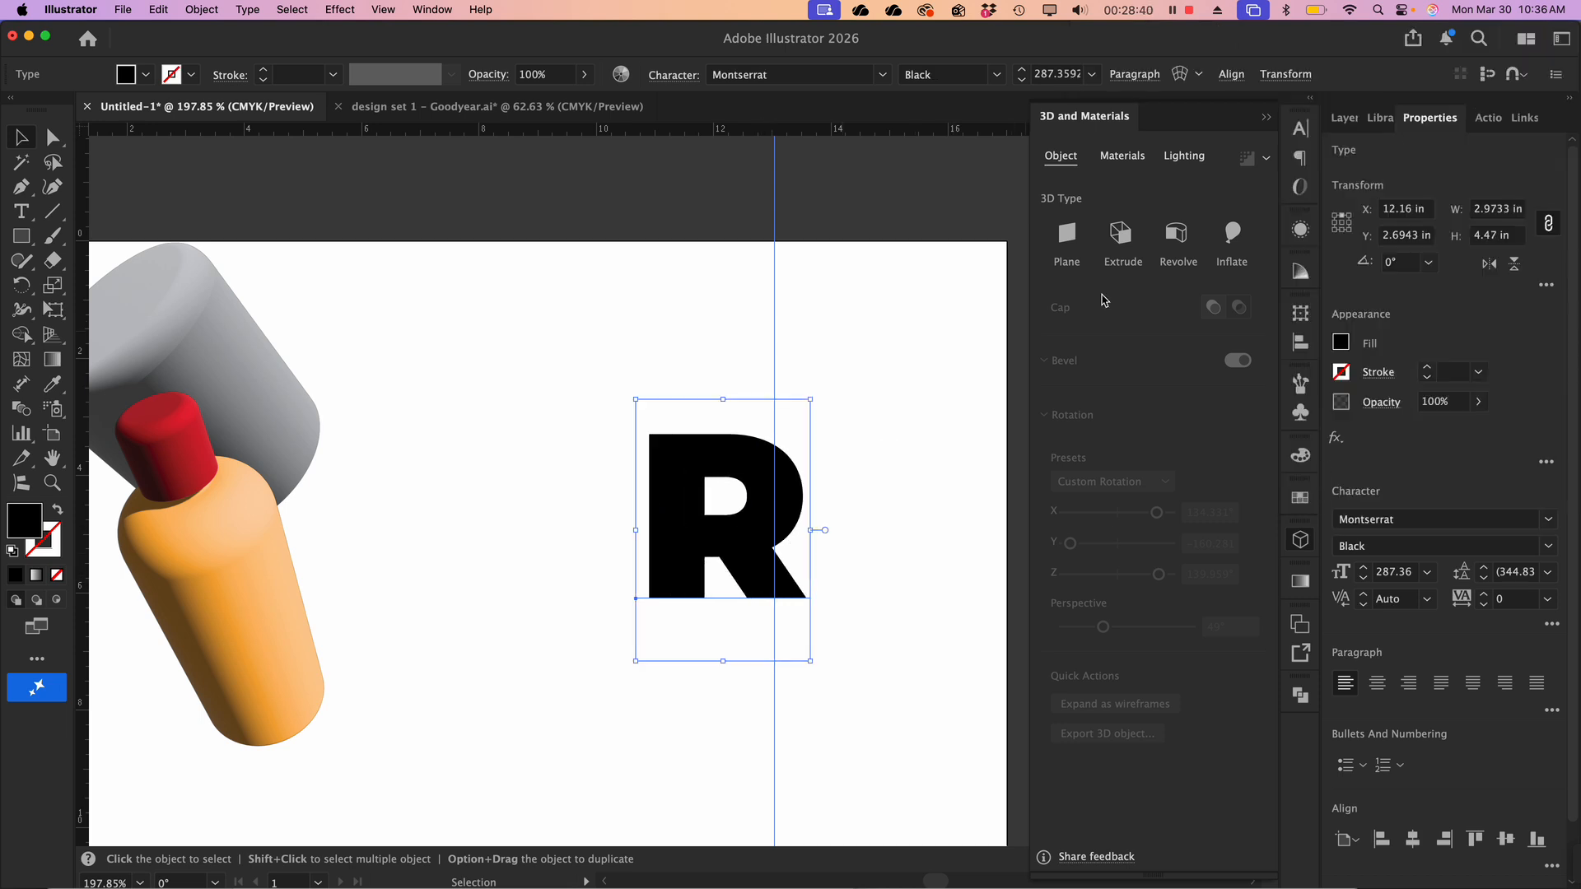
# Try the Inflate 3D type on the black letter R and undo it
pyautogui.click(1232, 237)
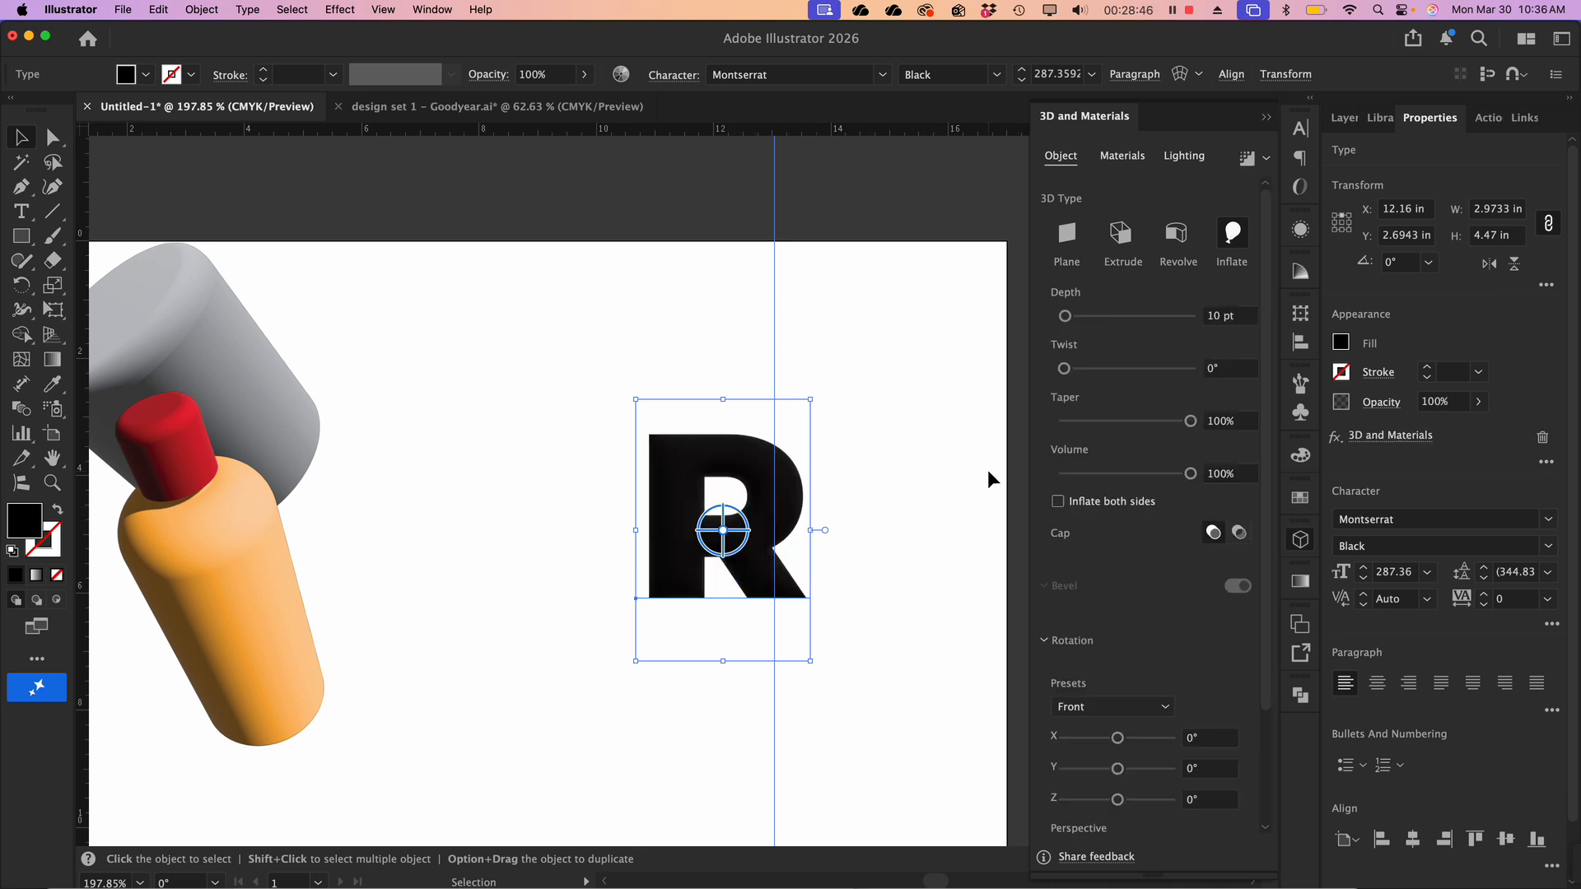
pyautogui.press('super+z')
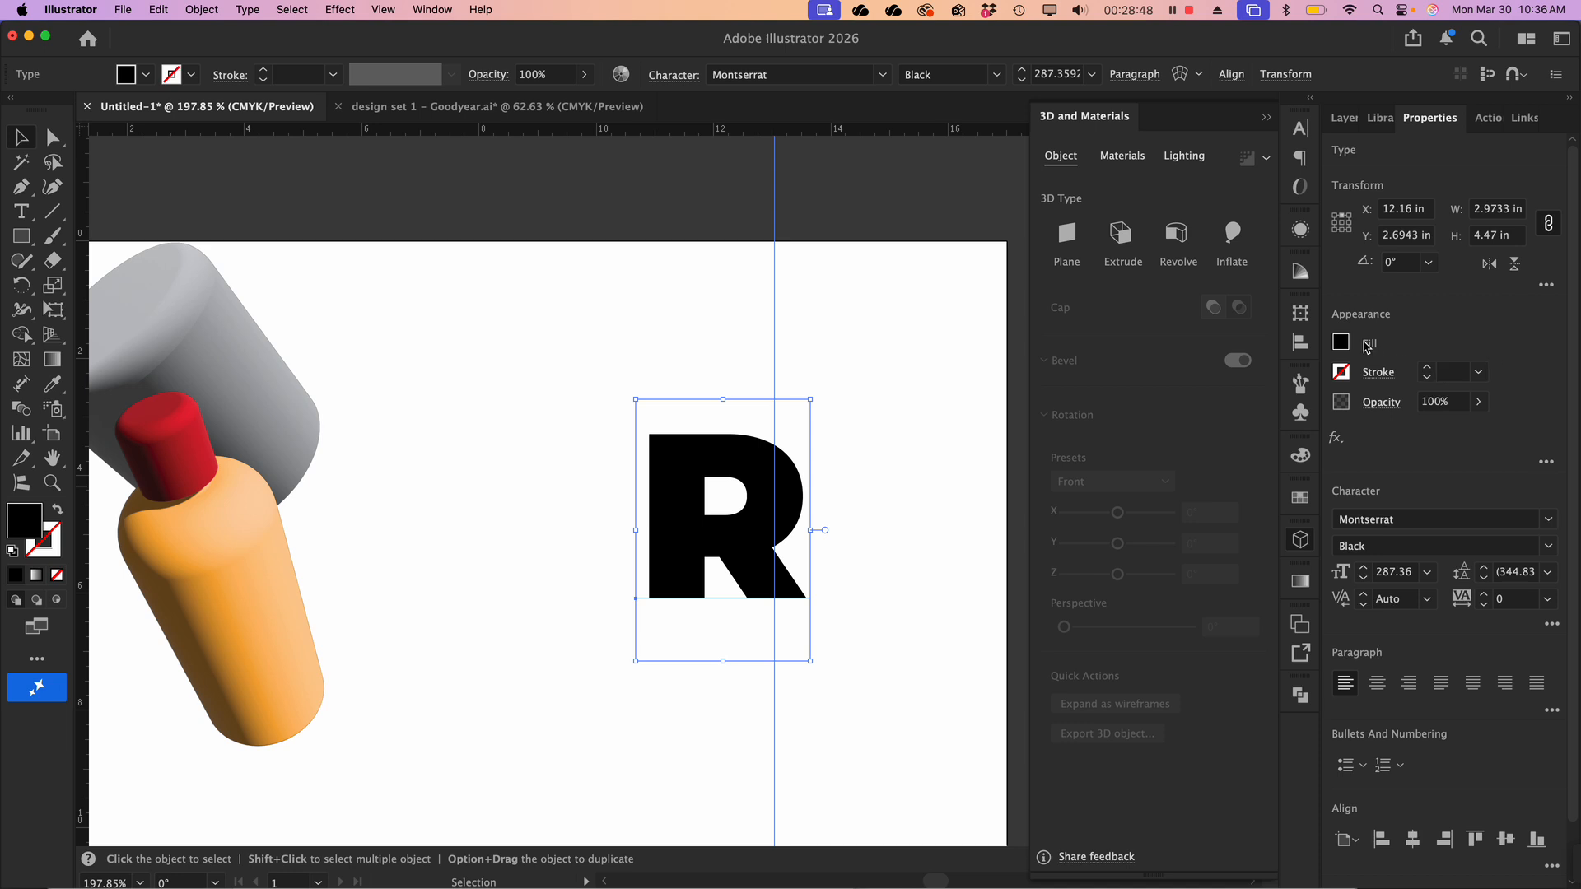
# Fill the letter R with light blue and move it about 0.34 in down
pyautogui.click(1340, 344)
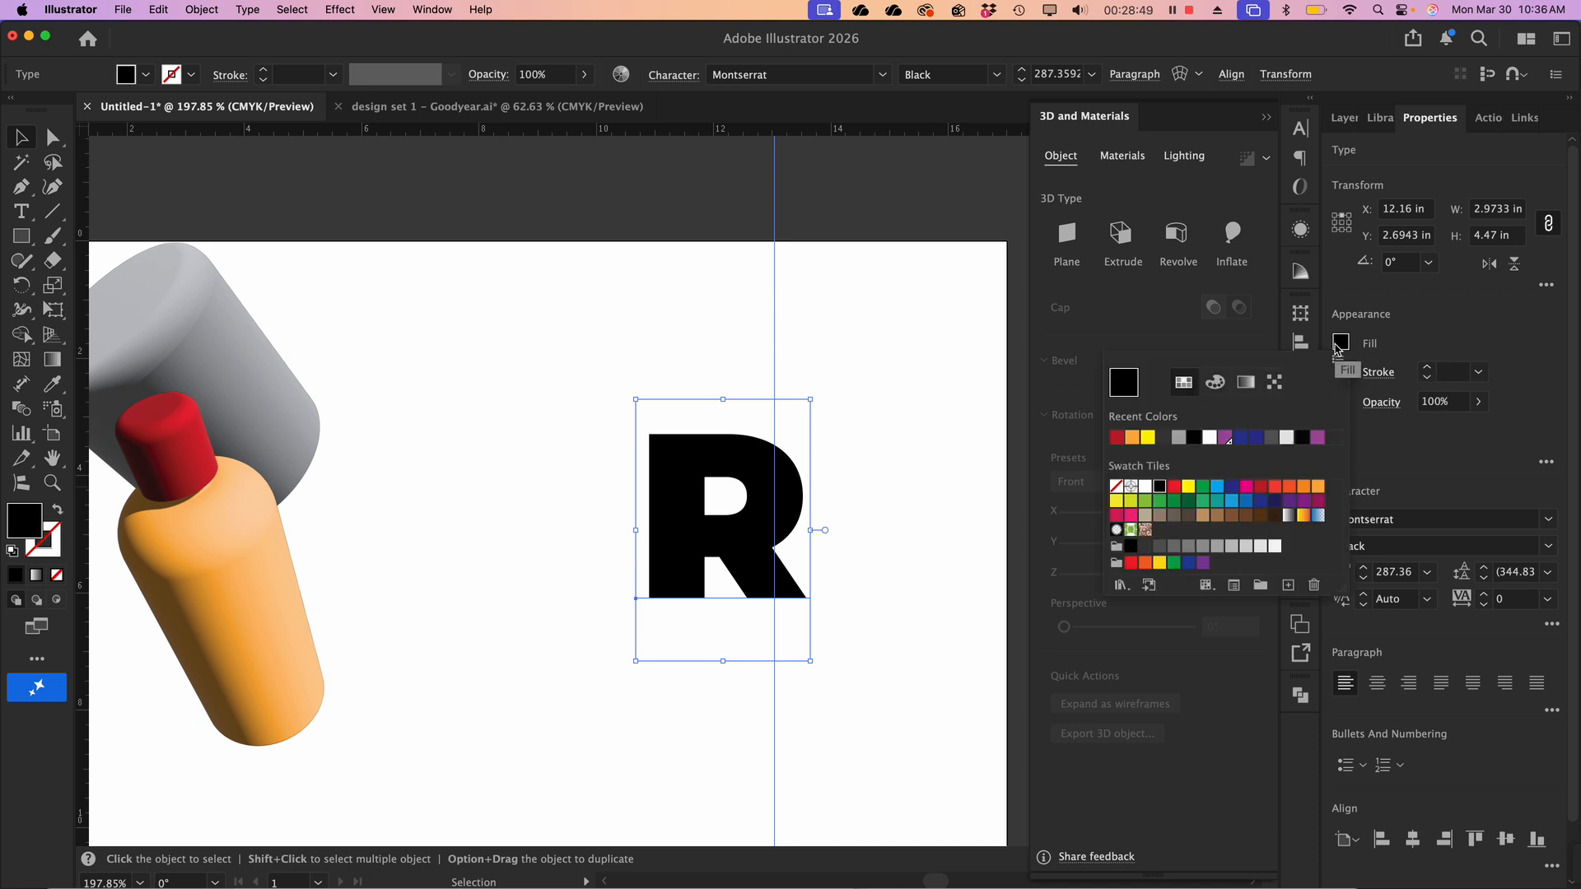
pyautogui.click(1231, 501)
pyautogui.click(829, 412)
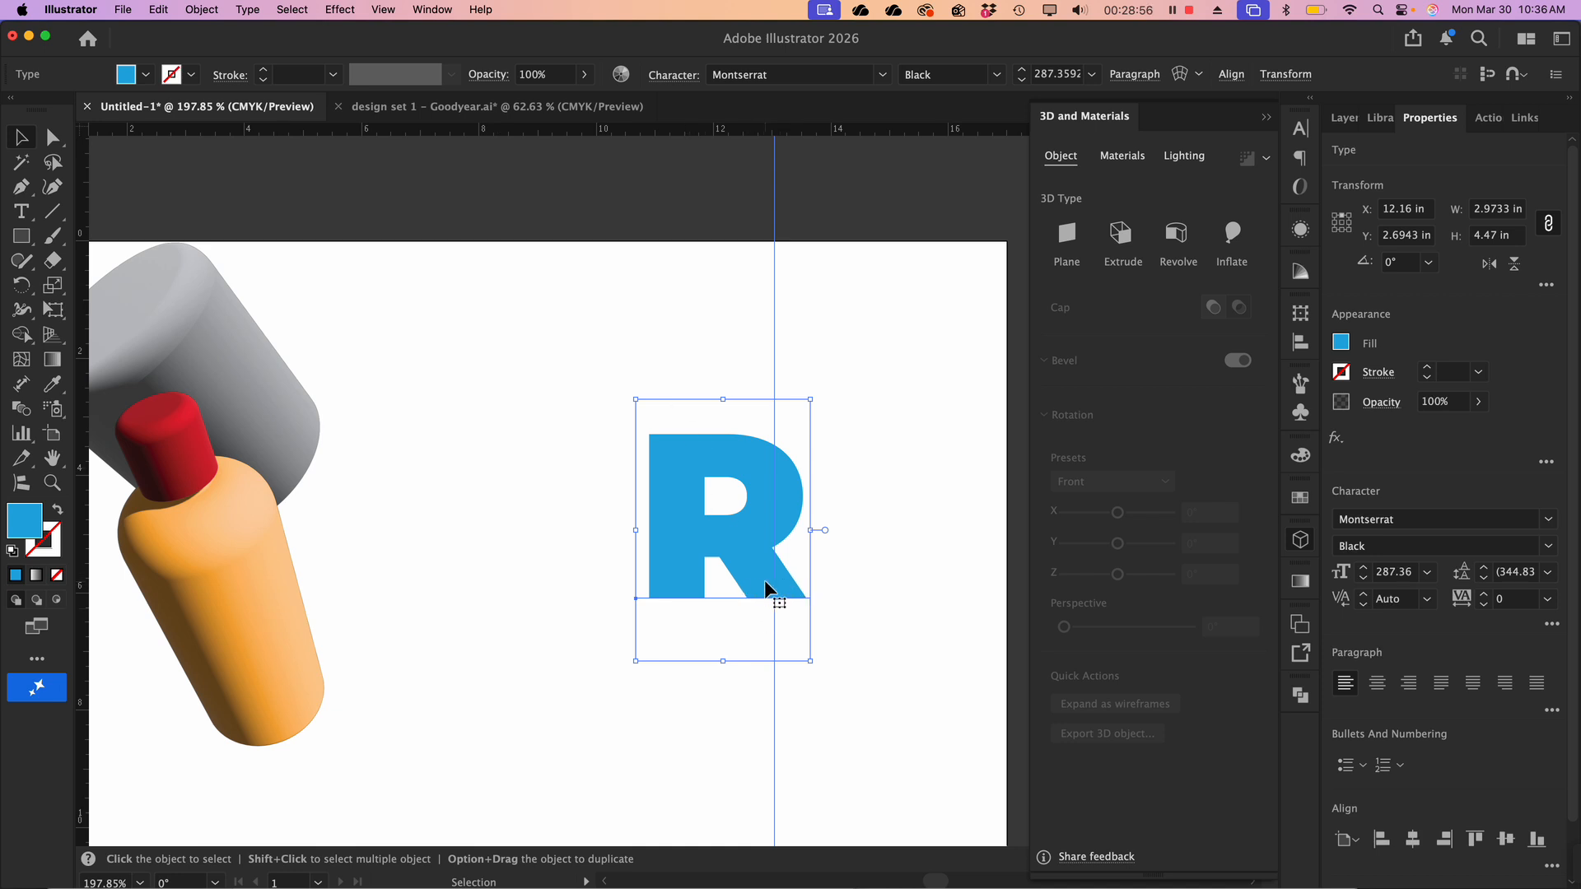
pyautogui.moveTo(765, 588)
pyautogui.mouseDown()
pyautogui.moveTo(708, 594)
pyautogui.moveTo(764, 607)
pyautogui.mouseUp()
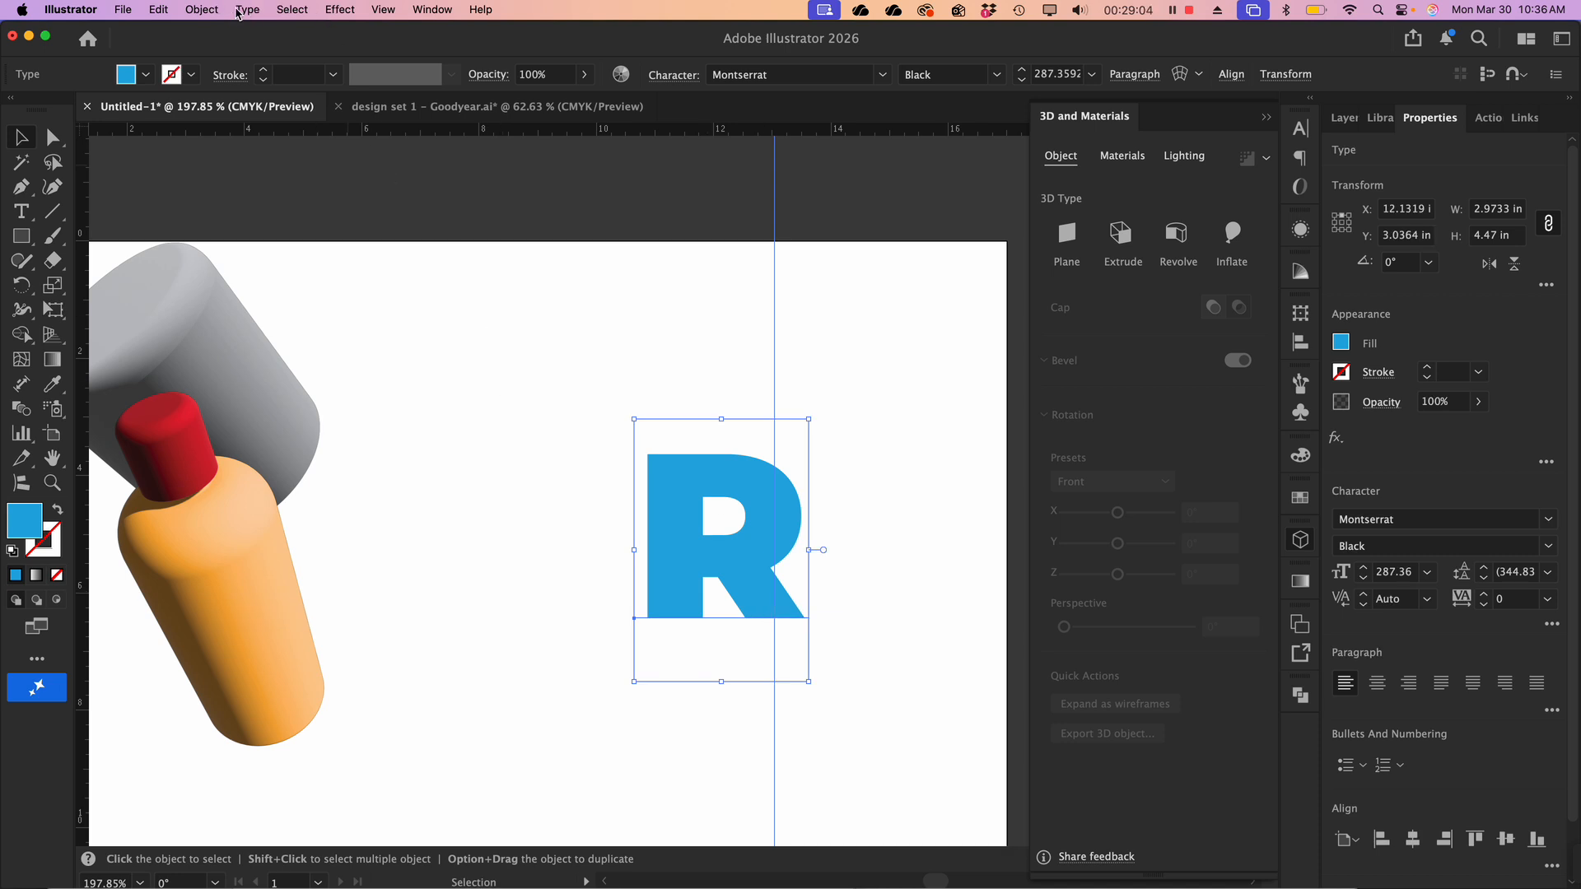
# Convert the blue letter R to outlines and apply the Inflate 3D type
pyautogui.click(238, 11)
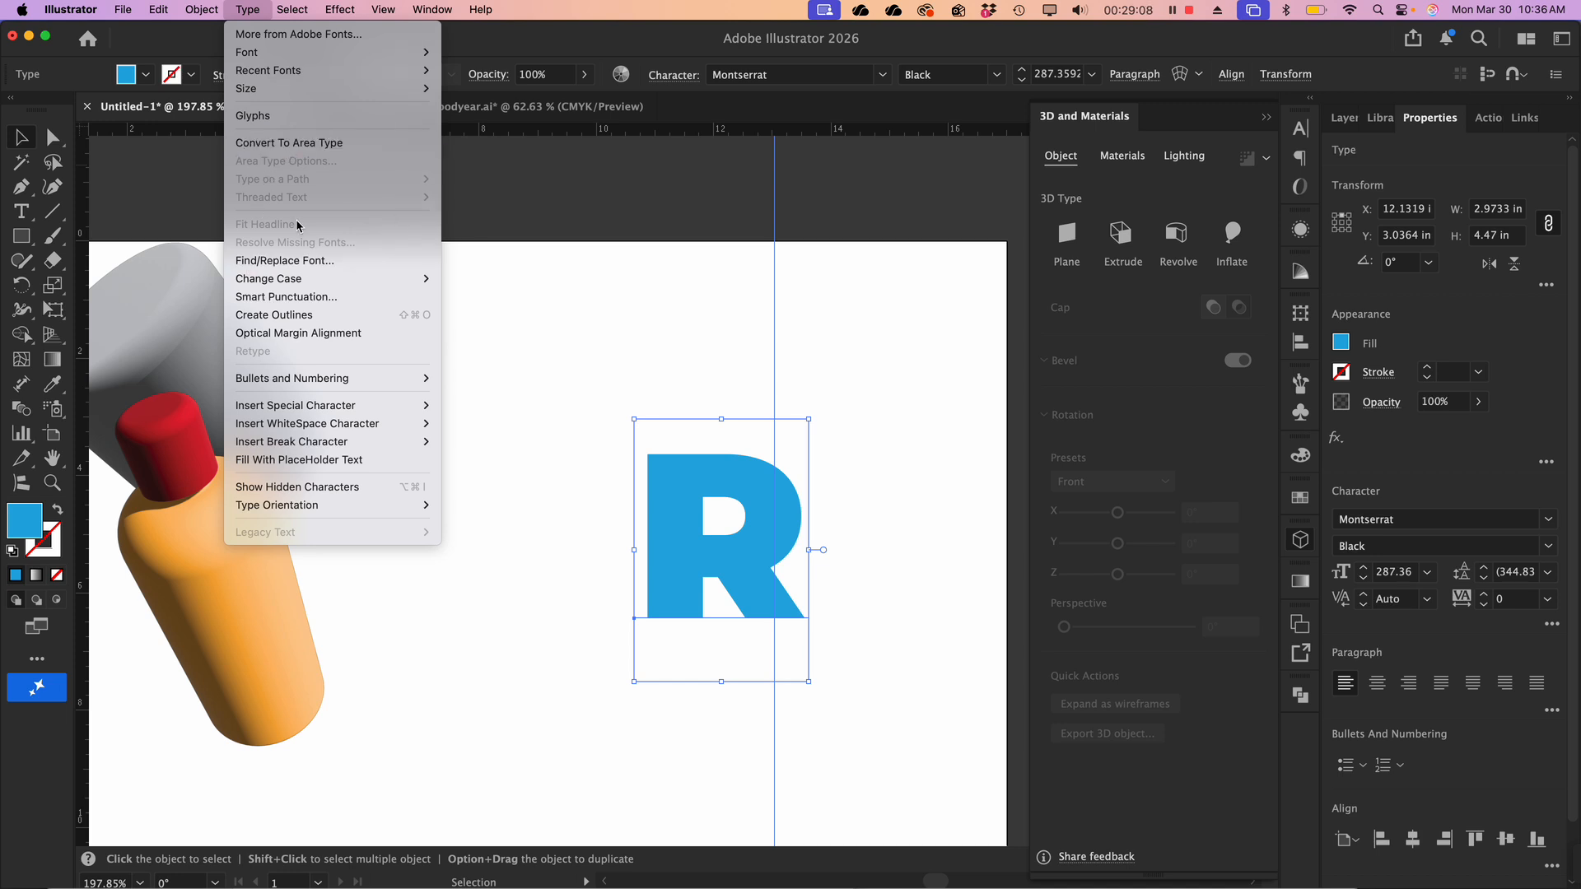
pyautogui.click(298, 315)
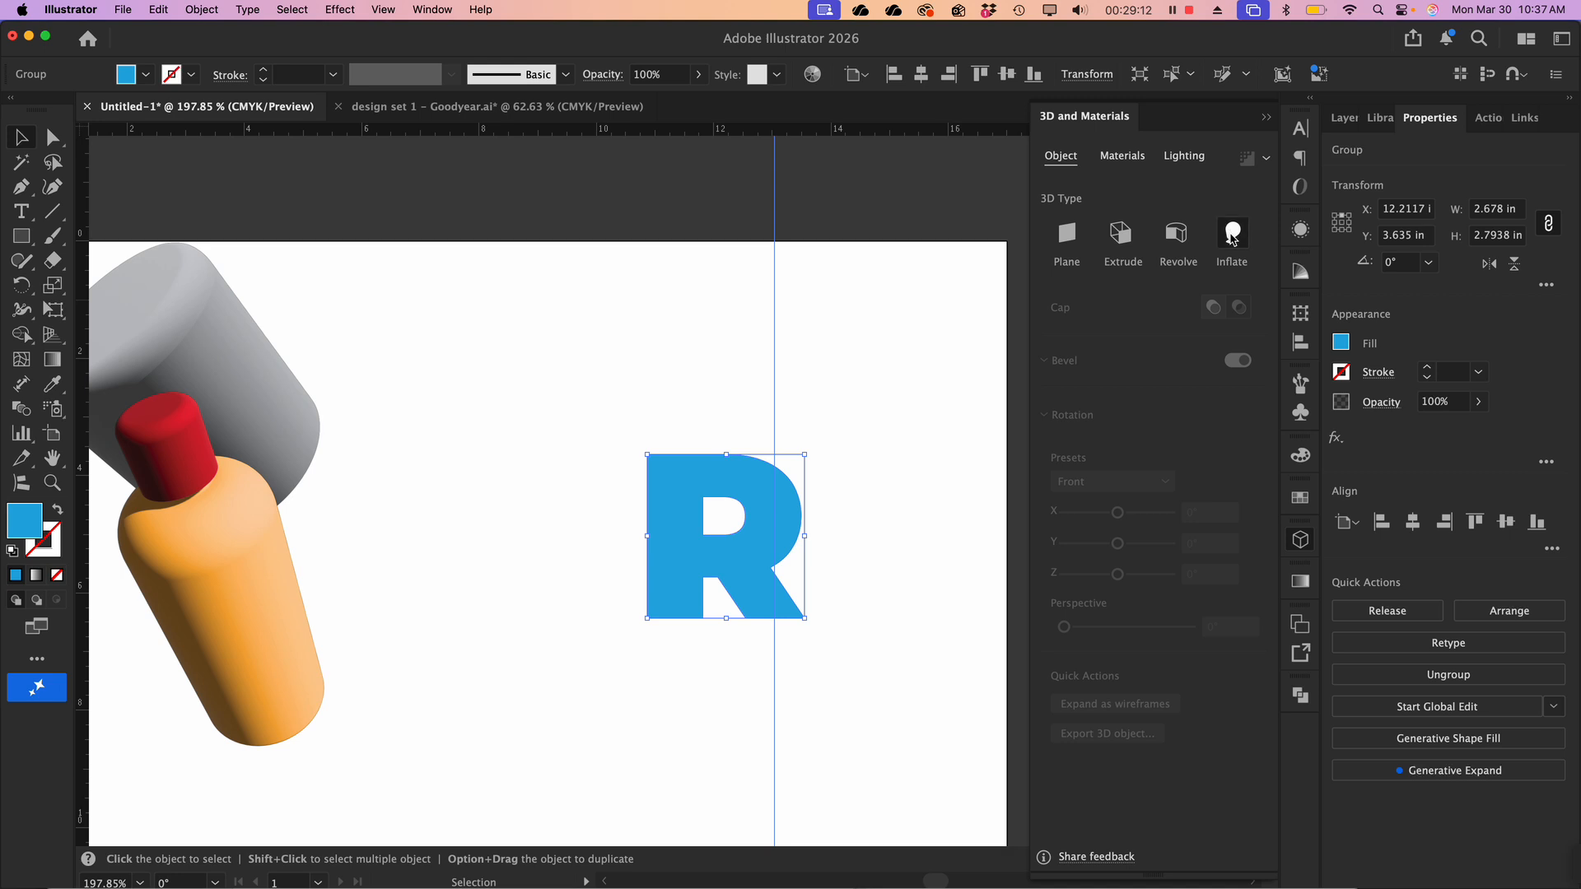
pyautogui.click(1232, 233)
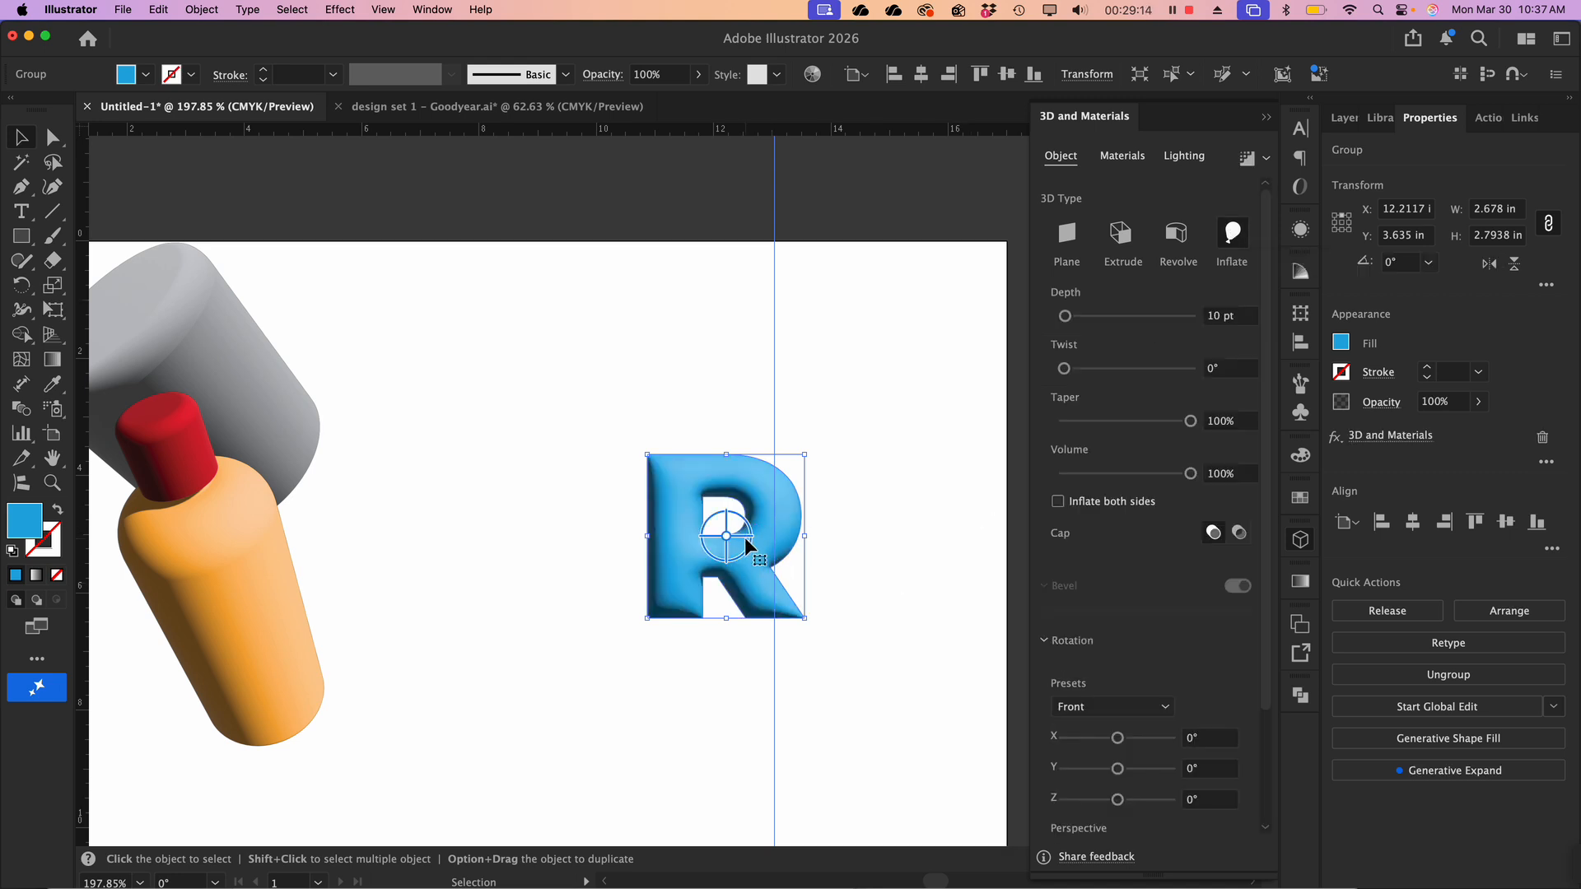
# Rotate the inflated R to about 27° in X and −30° in Y, and set its perspective to 86°
pyautogui.moveTo(743, 540)
pyautogui.mouseDown()
pyautogui.moveTo(730, 529)
pyautogui.moveTo(745, 550)
pyautogui.moveTo(754, 531)
pyautogui.mouseUp()
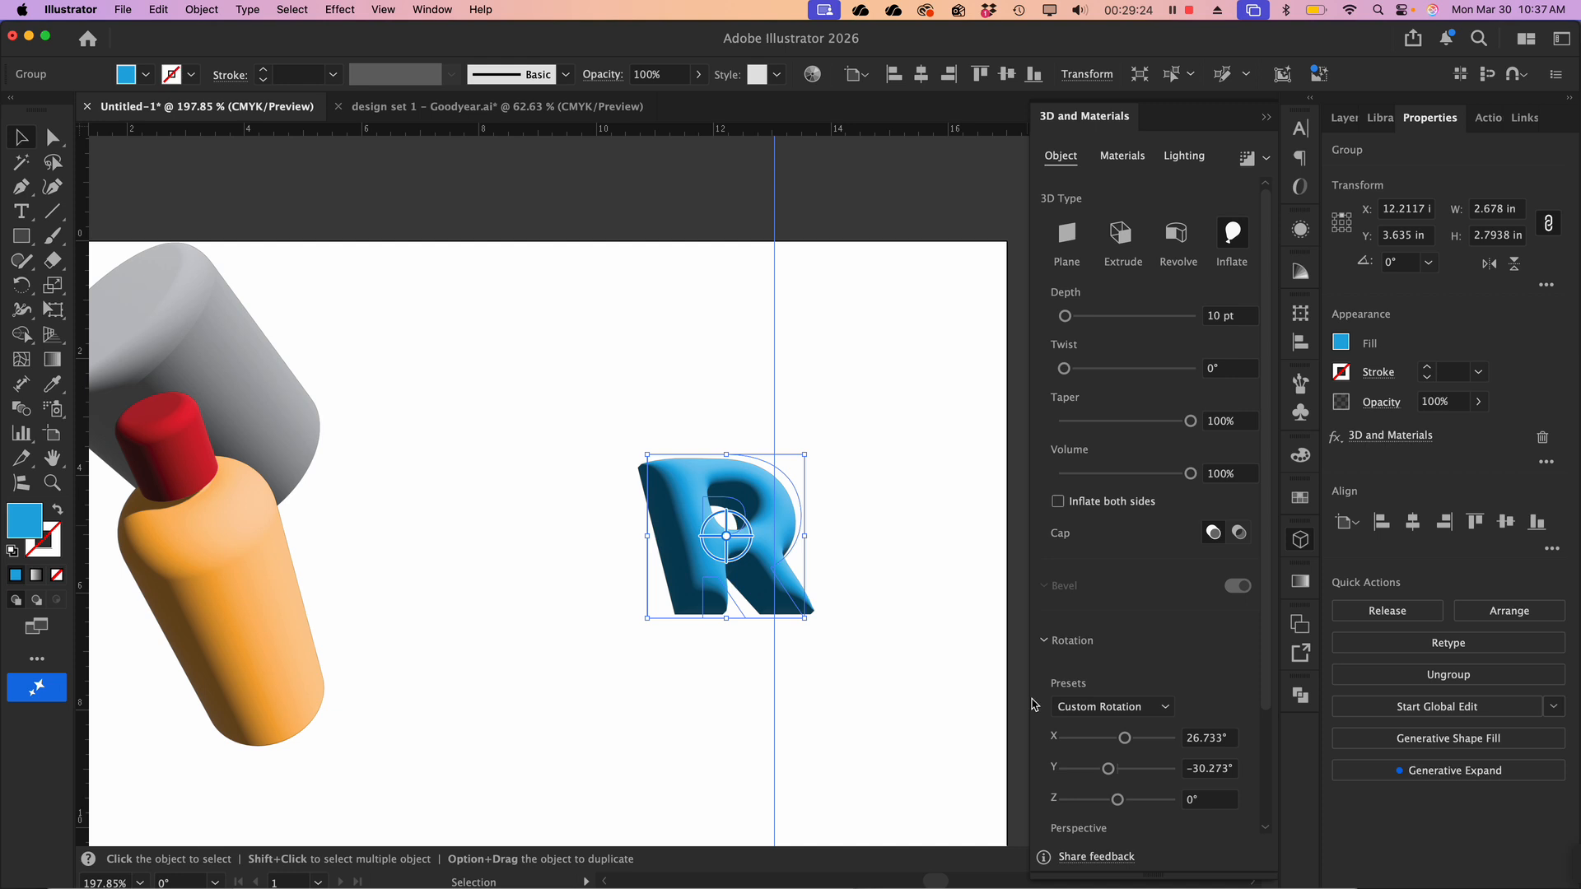
pyautogui.scroll(-3, 1127, 830)
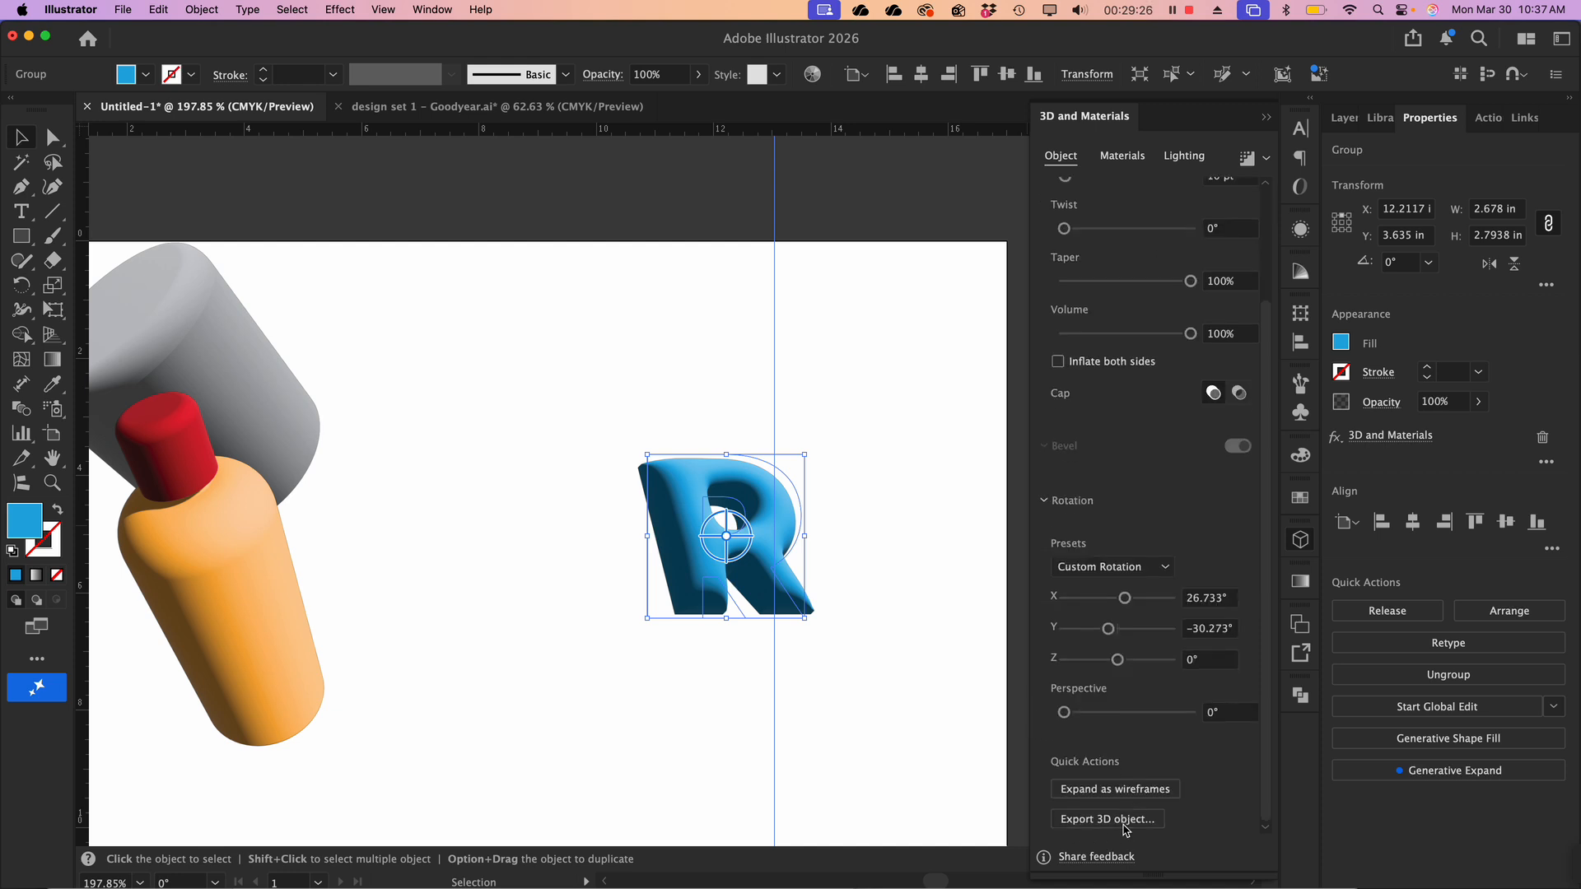
pyautogui.moveTo(1071, 719); pyautogui.dragTo(1133, 720)
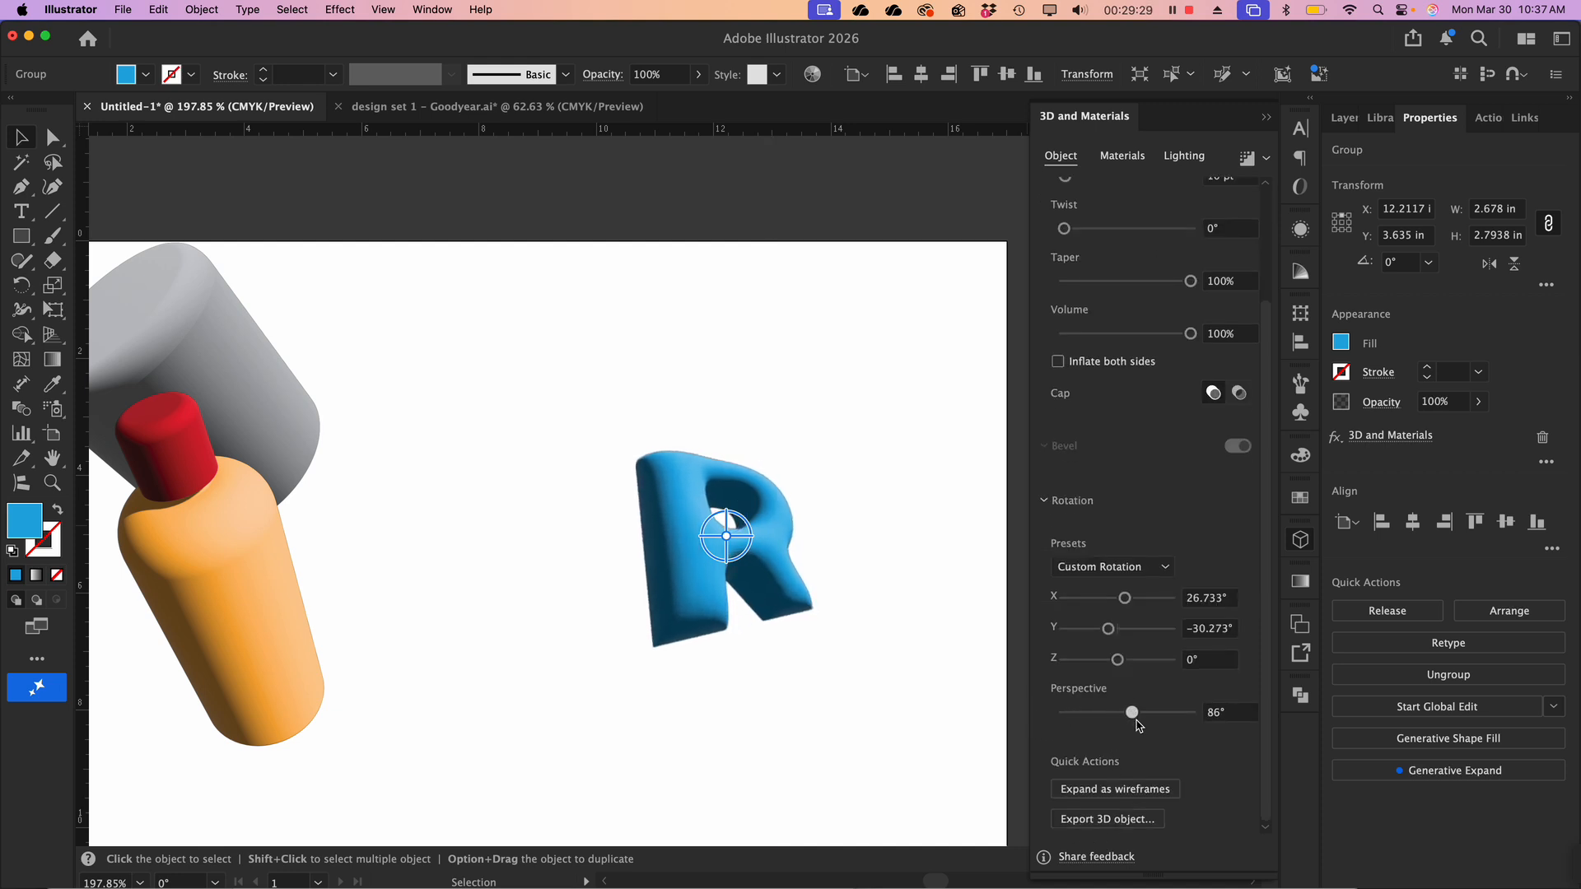
# Inflate the R on both sides and rotate it around Y to about 19°
pyautogui.click(1058, 362)
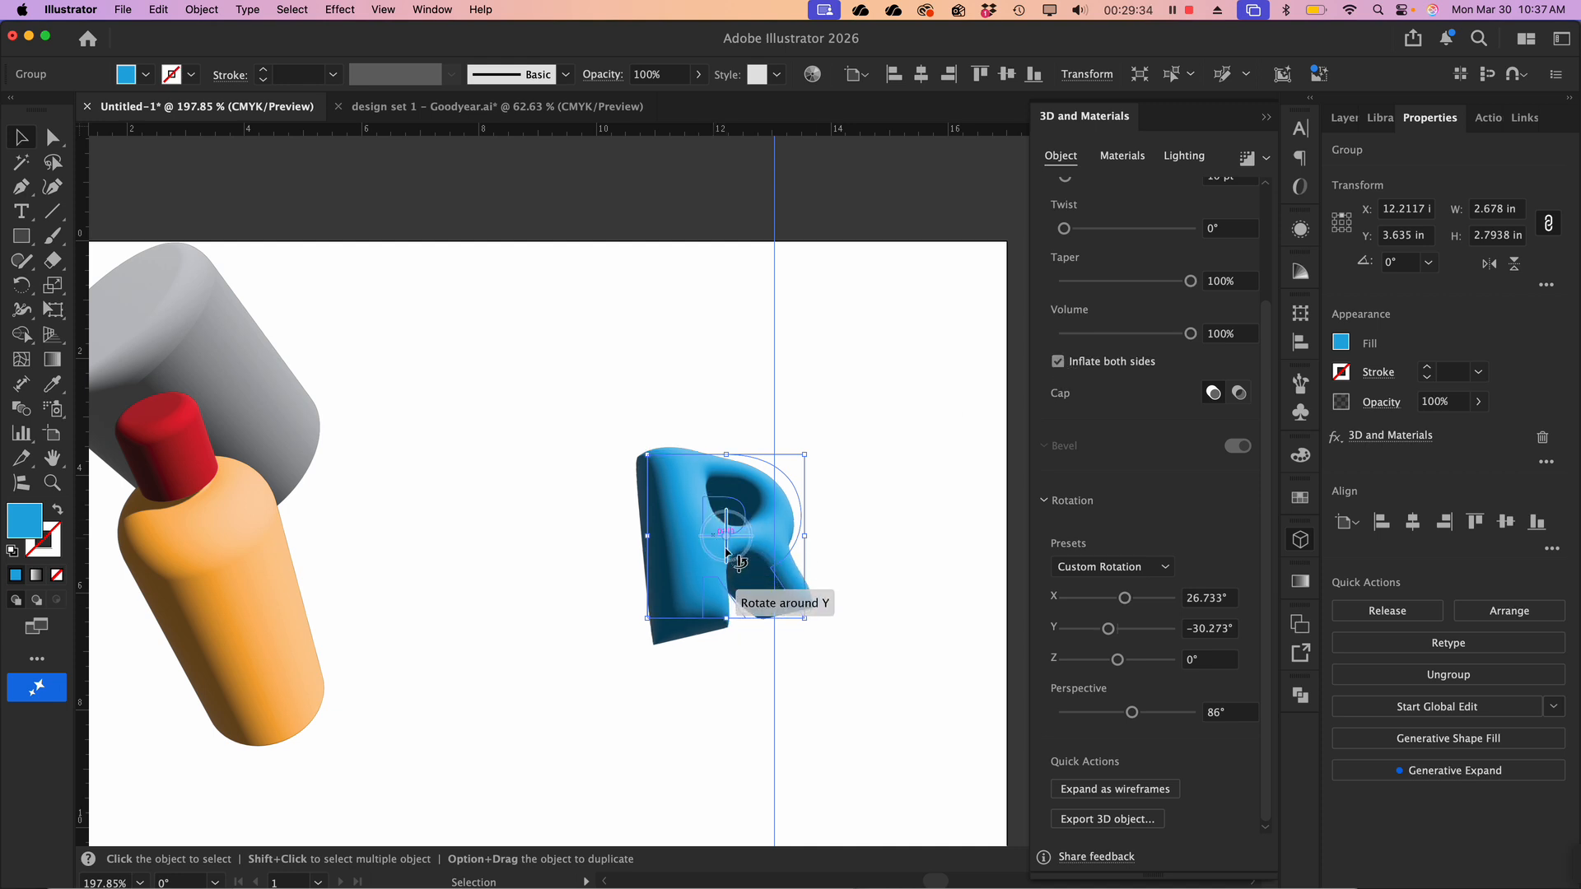
pyautogui.moveTo(727, 552); pyautogui.dragTo(692, 578)
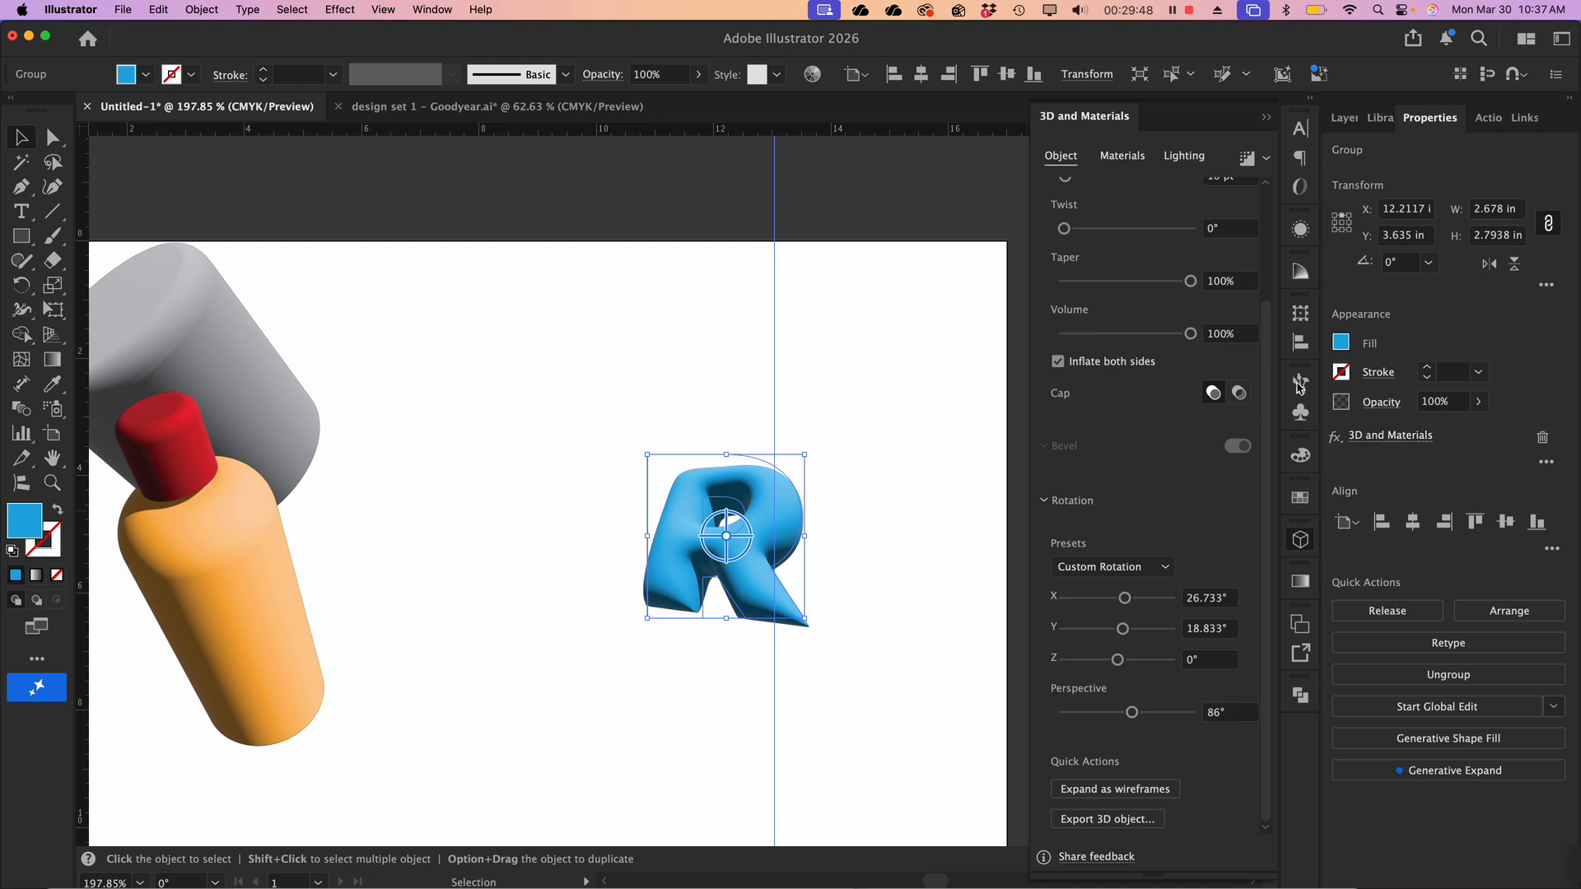
# Set the R's inflation depth to 55 pt and rotate it around Y to about −40°
pyautogui.moveTo(1268, 391); pyautogui.dragTo(1270, 247)
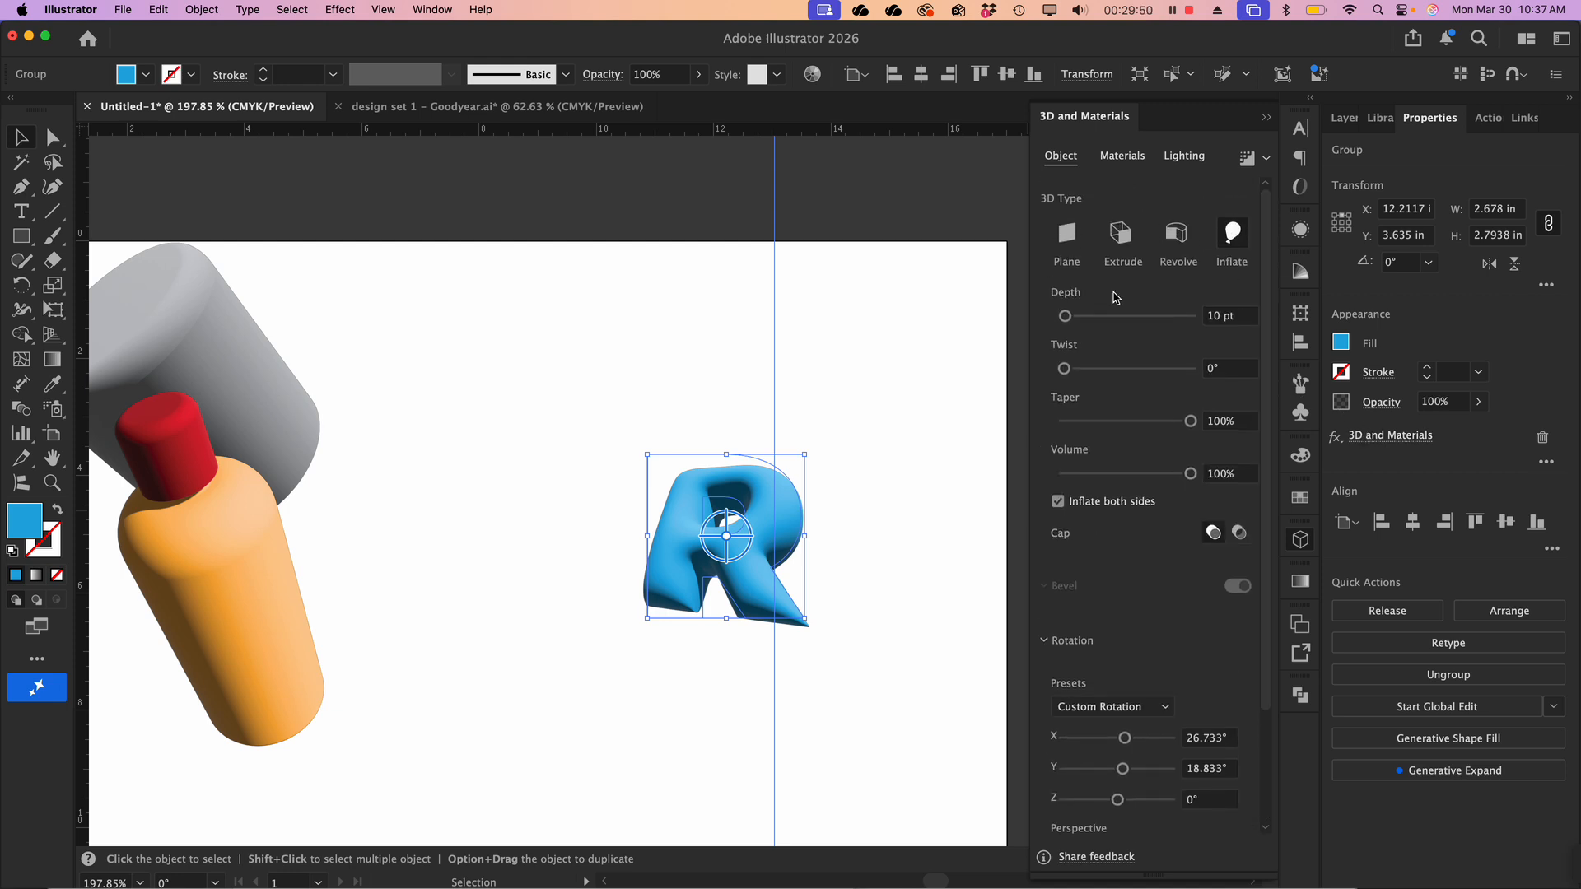
pyautogui.moveTo(1073, 322); pyautogui.dragTo(1075, 325)
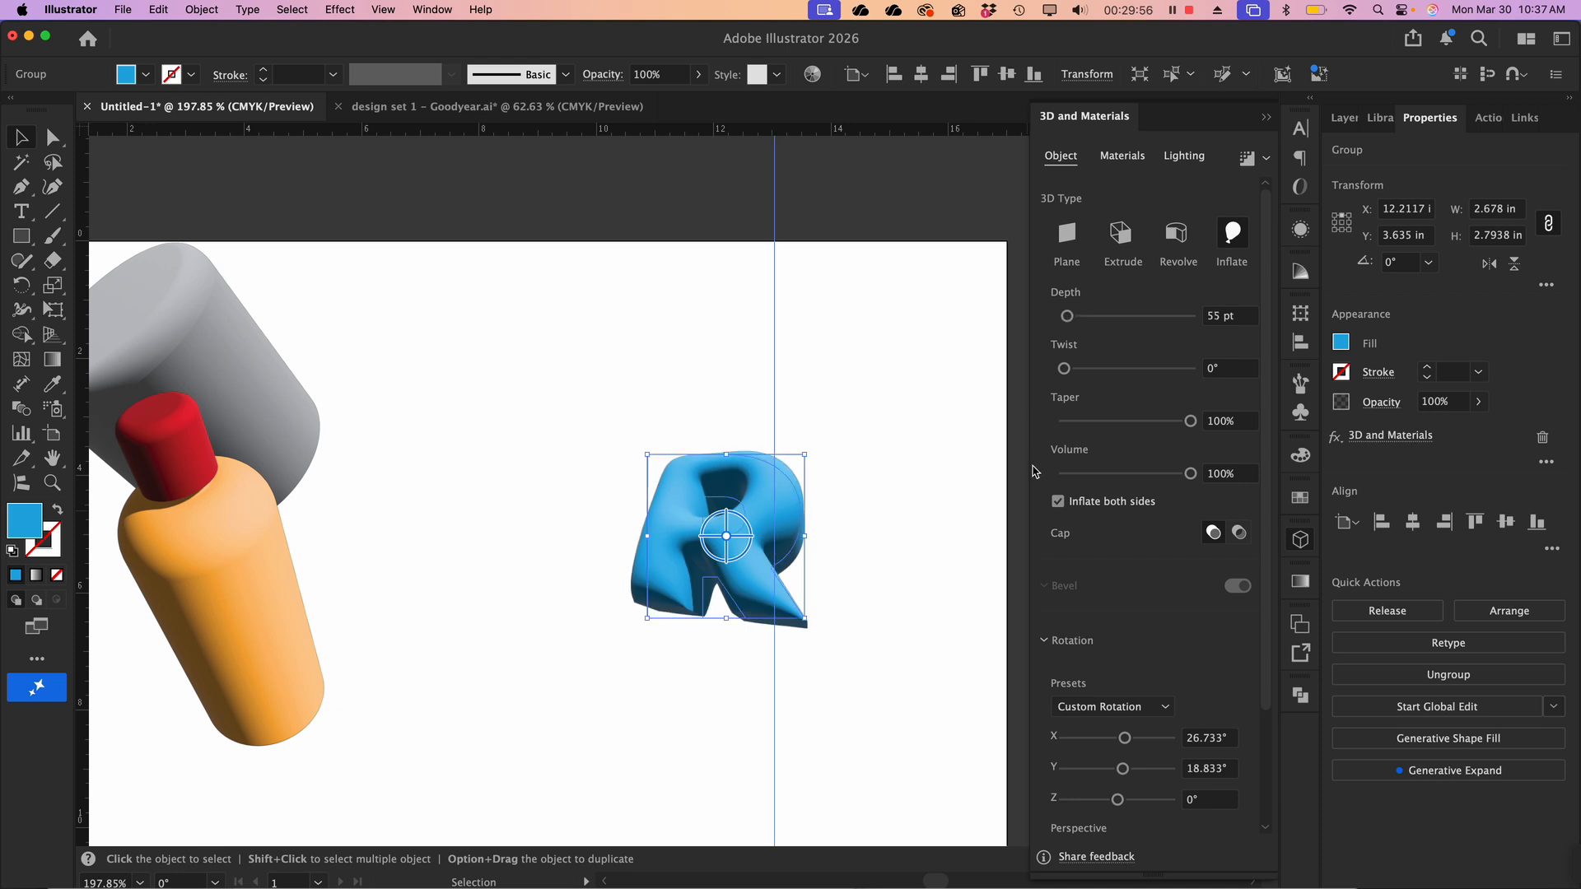
pyautogui.moveTo(1196, 478)
pyautogui.mouseDown()
pyautogui.moveTo(1103, 486)
pyautogui.moveTo(1196, 488)
pyautogui.mouseUp()
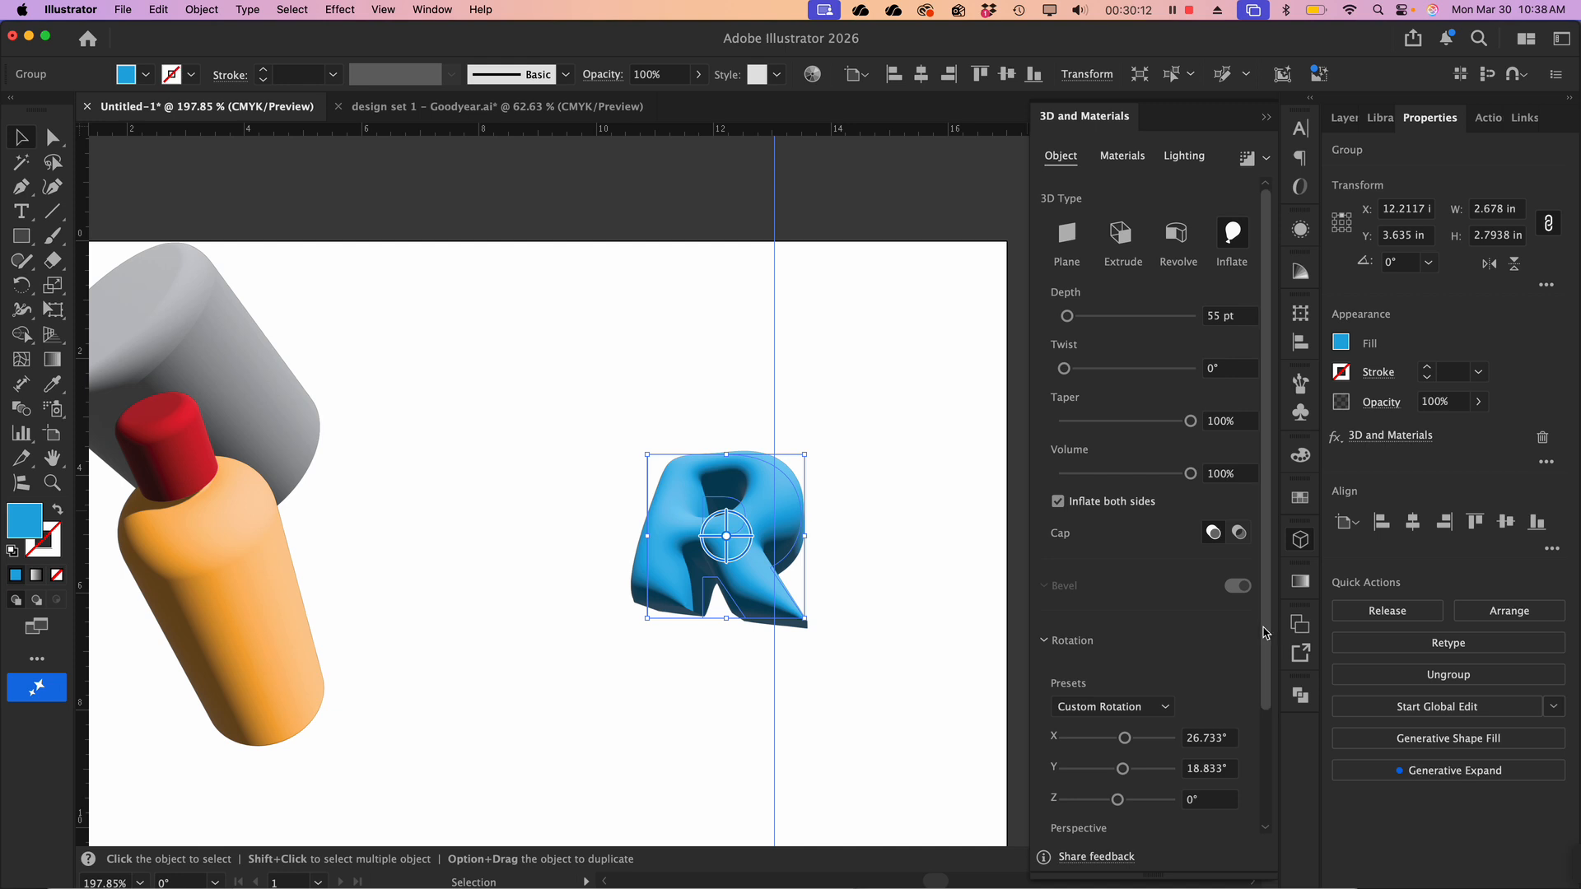
pyautogui.scroll(-5, 1266, 634)
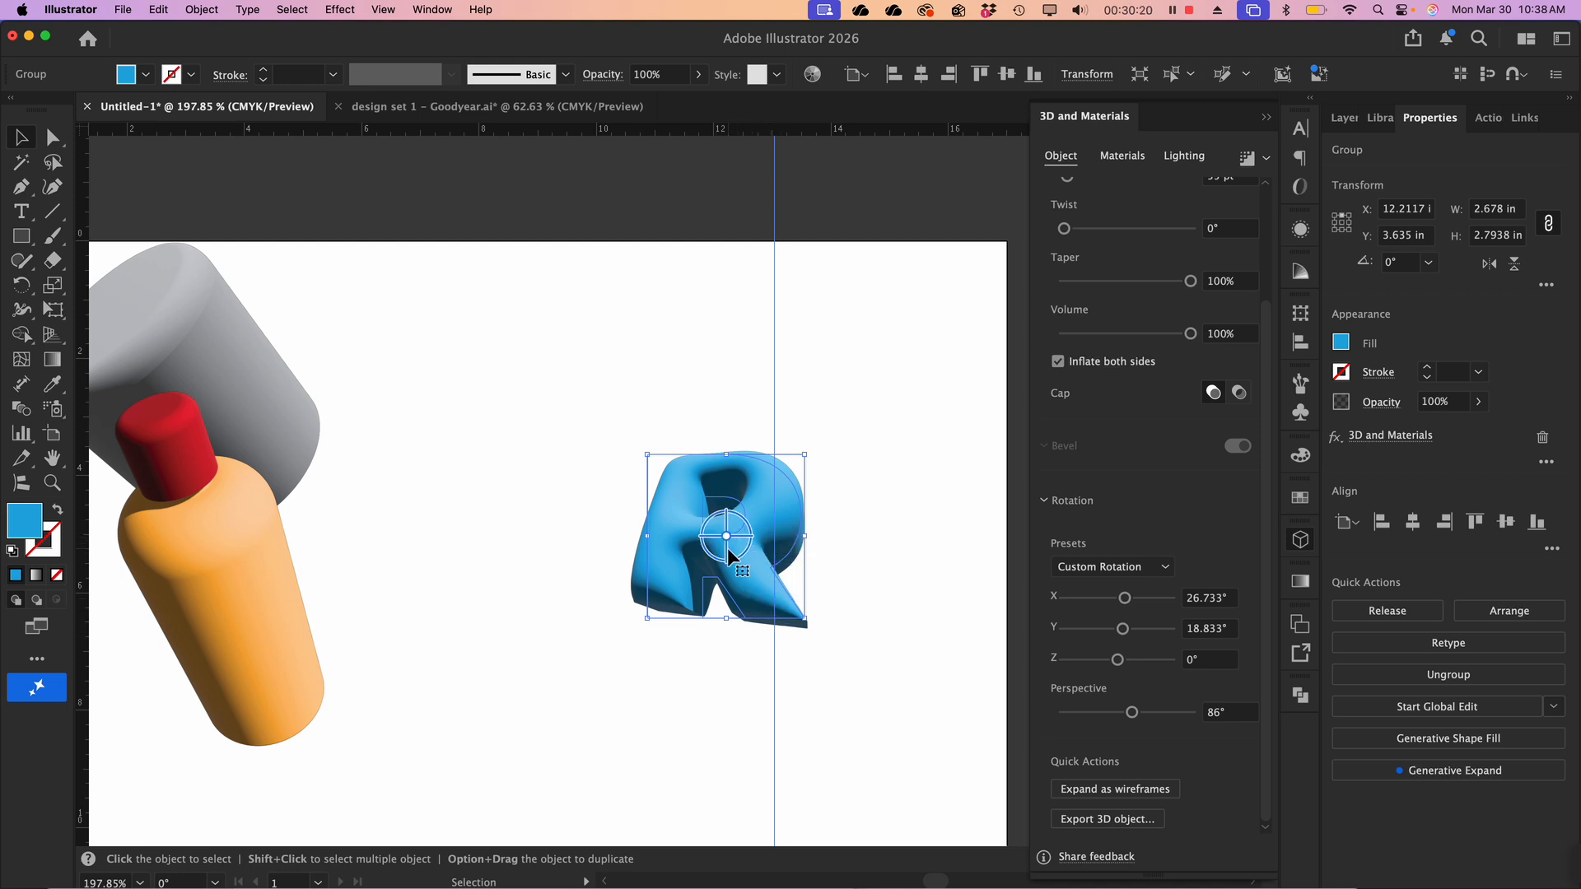
pyautogui.moveTo(728, 546); pyautogui.dragTo(795, 568)
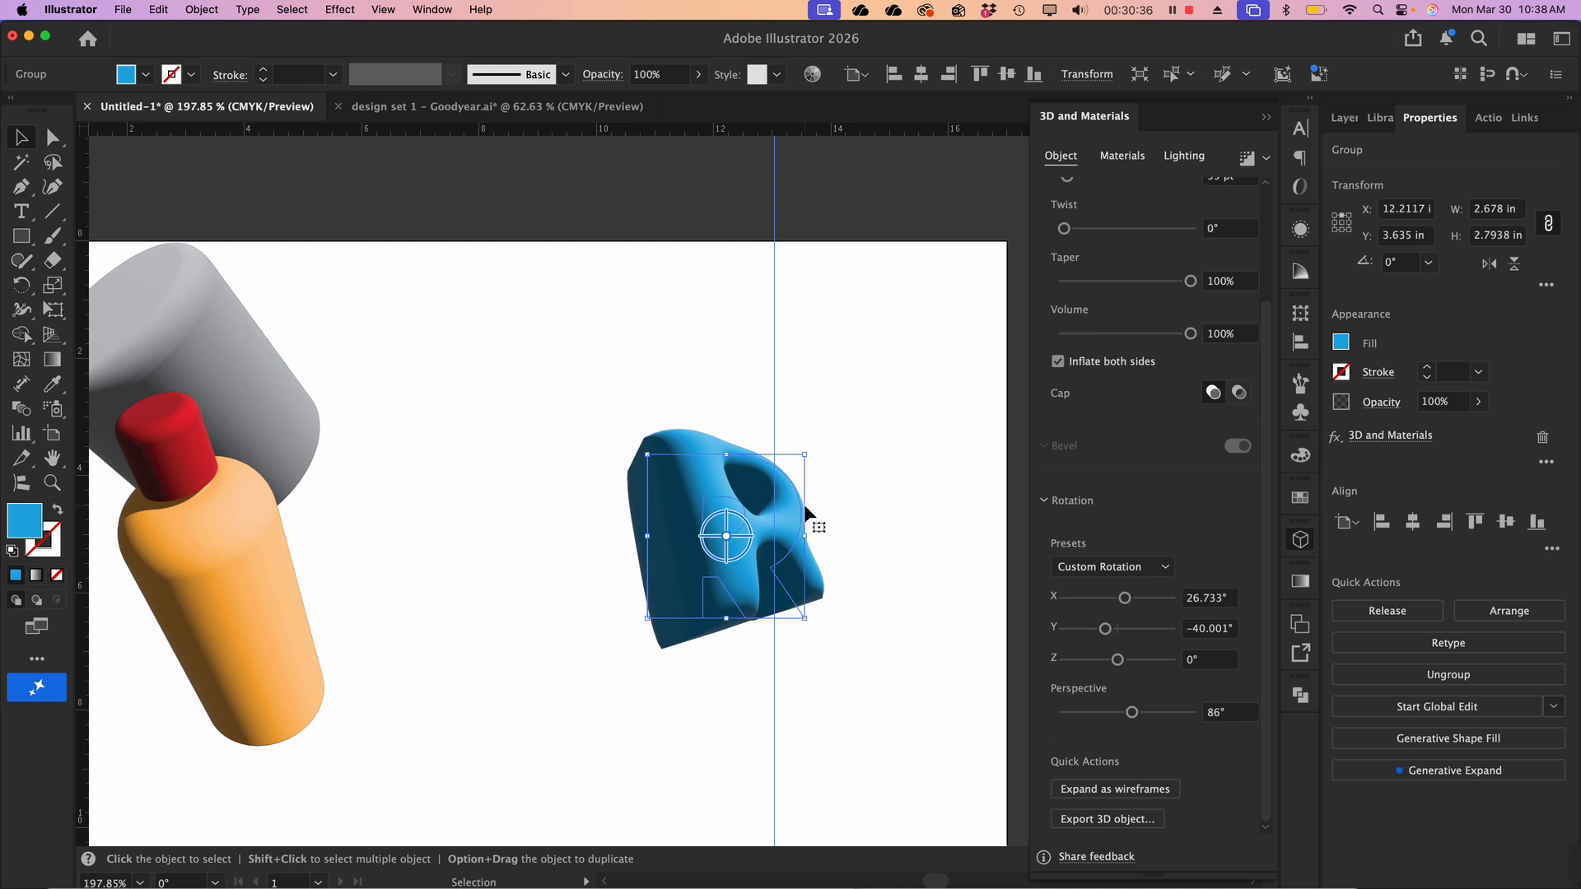
# Move the R above the artboard to about X 8.6 in, Y −2.9 in, and the bottle to about X 10.3 in, Y 2.5 in
pyautogui.moveTo(784, 531); pyautogui.dragTo(576, 149)
pyautogui.scroll(-5, 605, 327)
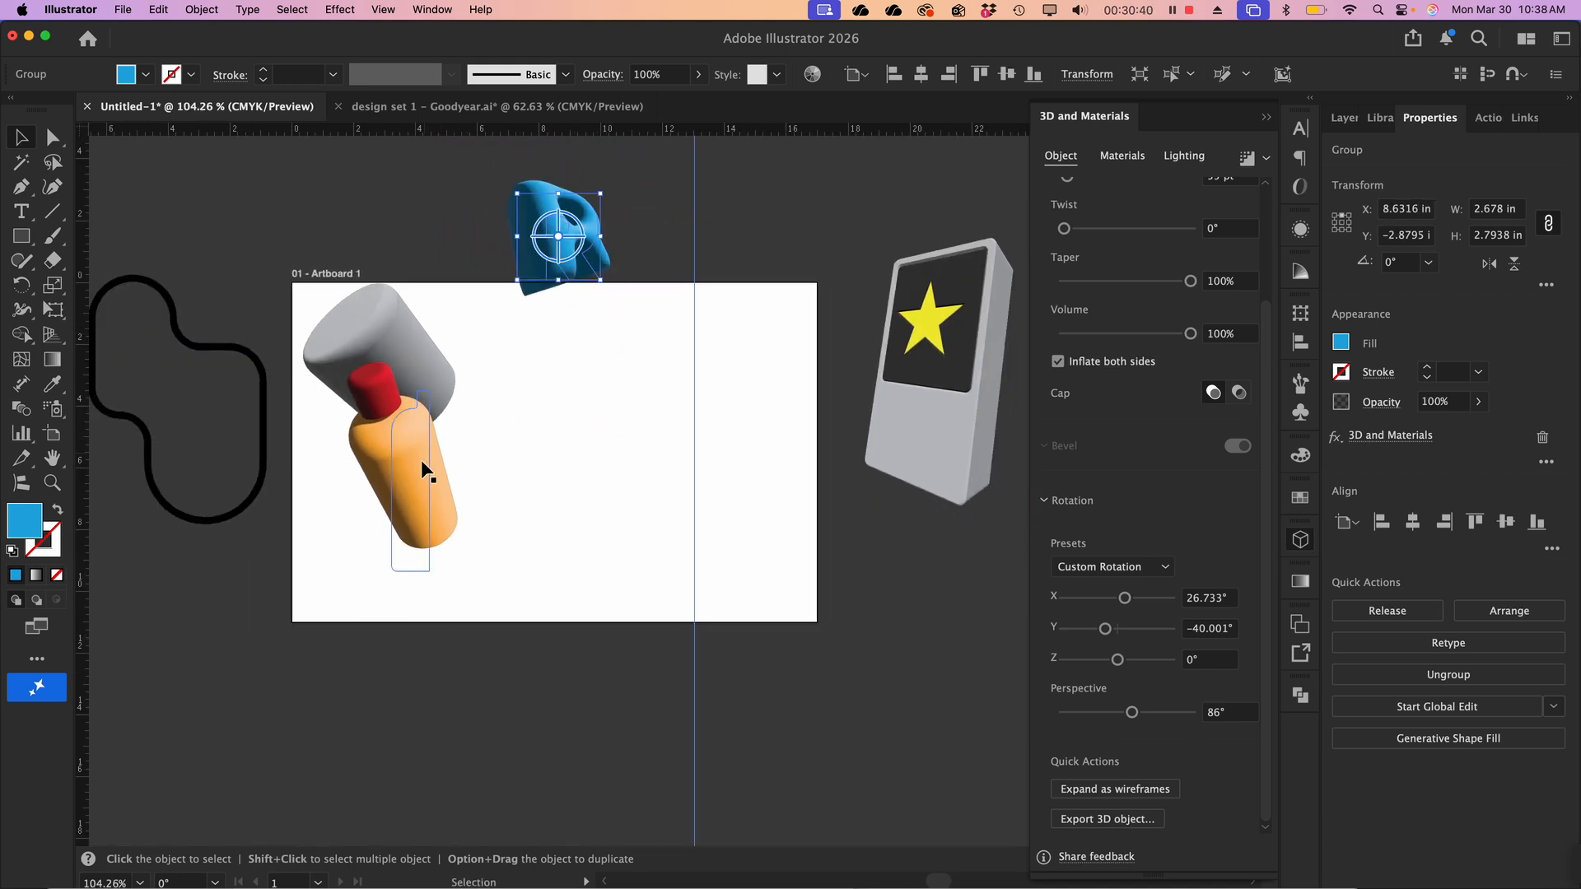
pyautogui.moveTo(426, 473); pyautogui.dragTo(620, 452)
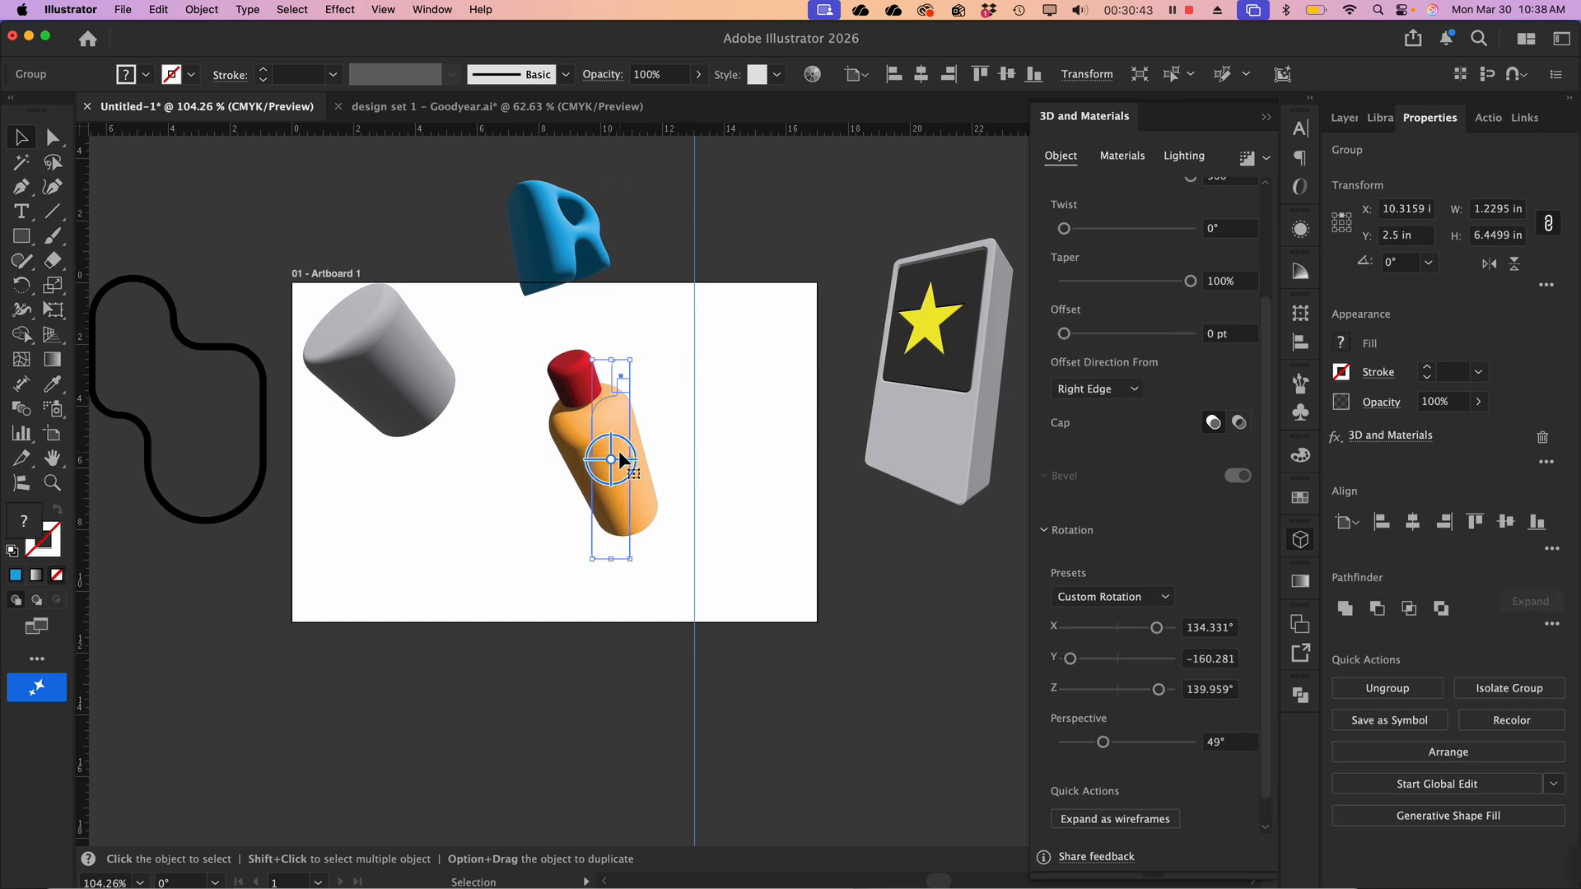
pyautogui.click(659, 439)
# Select the bottle with its cap and open its 3D material settings
pyautogui.scroll(4, 684, 522)
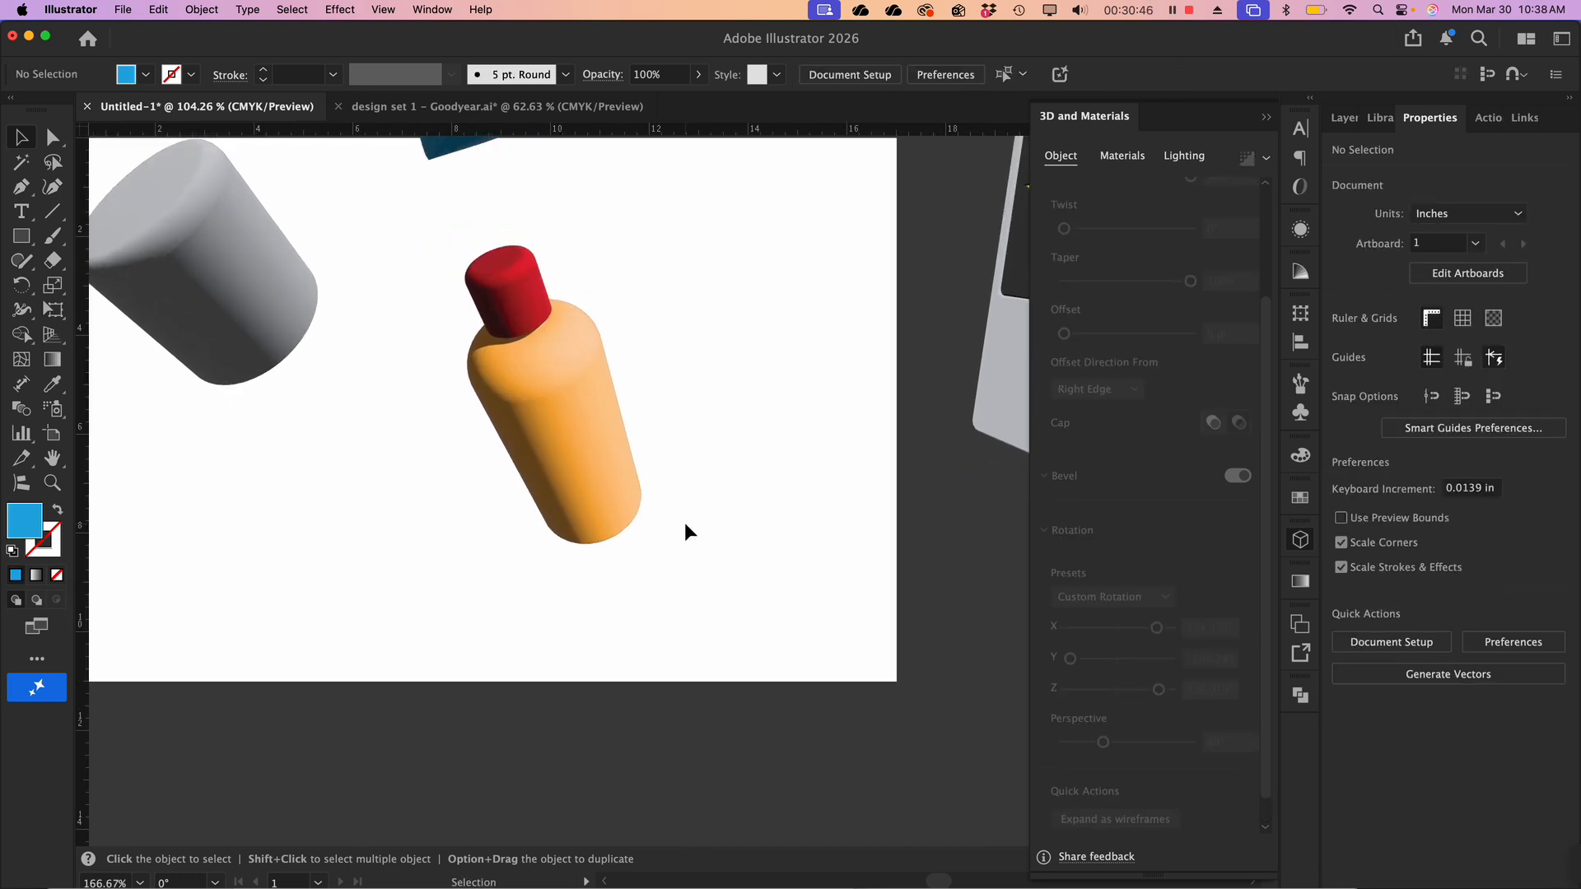
pyautogui.click(615, 393)
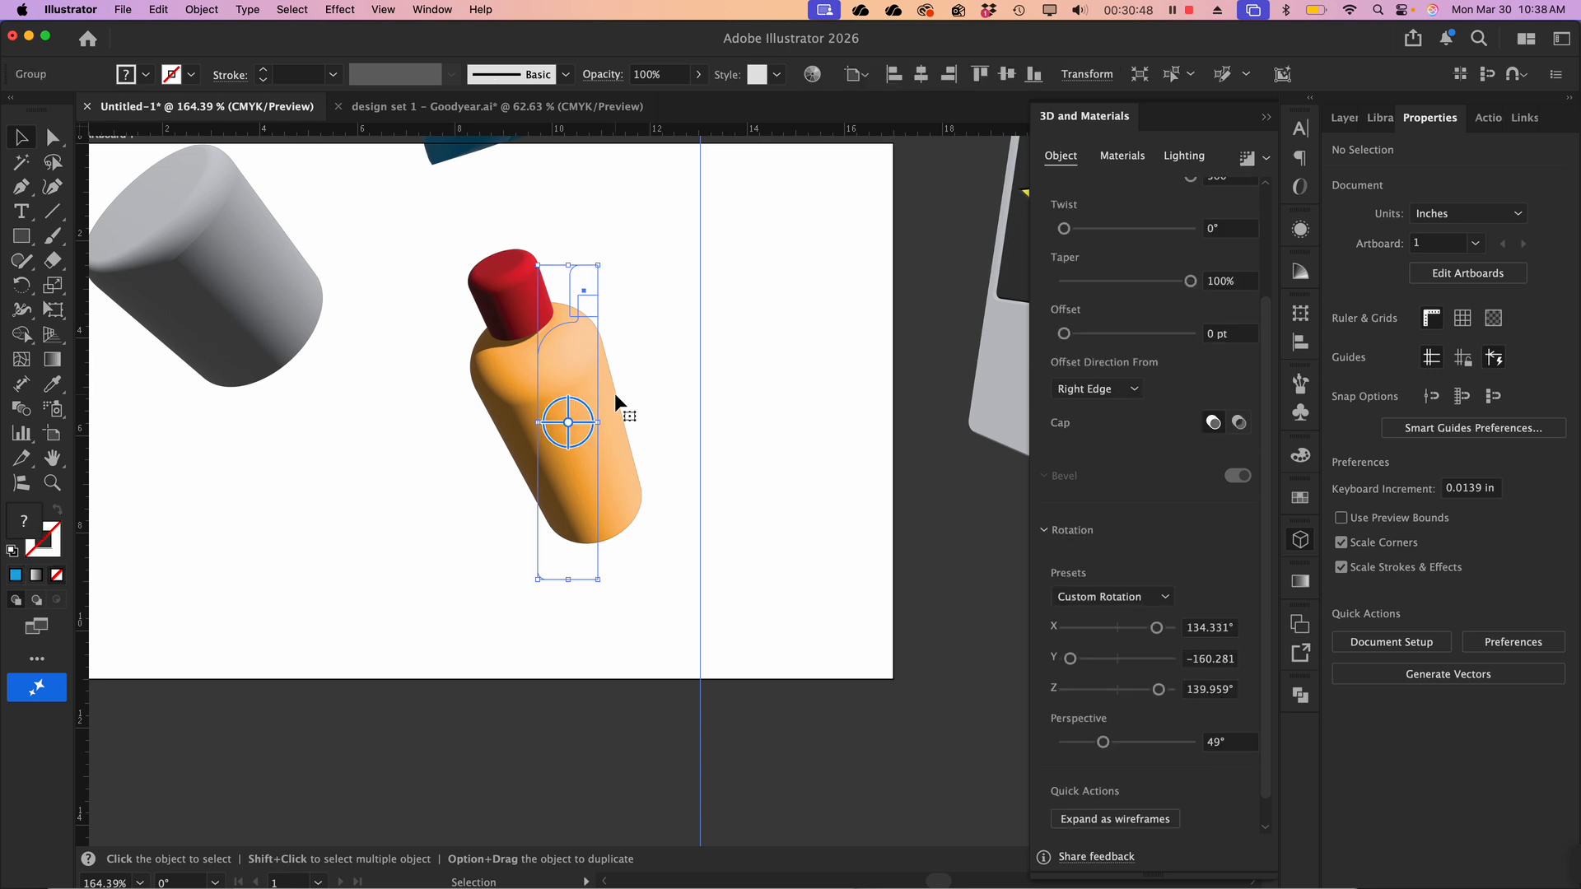
pyautogui.scroll(5, 1153, 247)
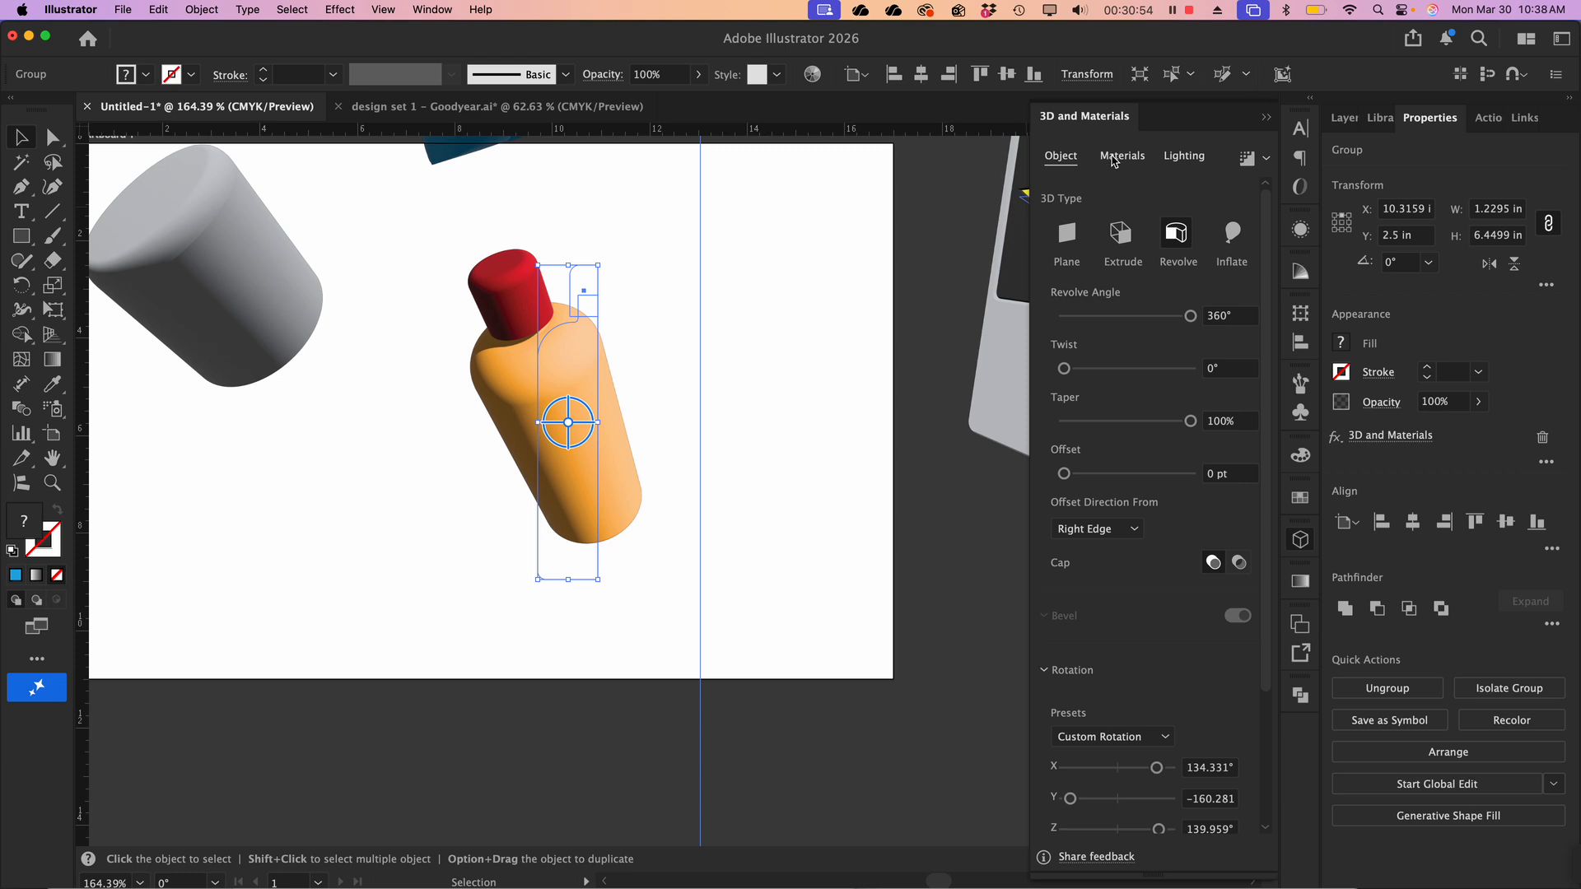
pyautogui.click(1123, 158)
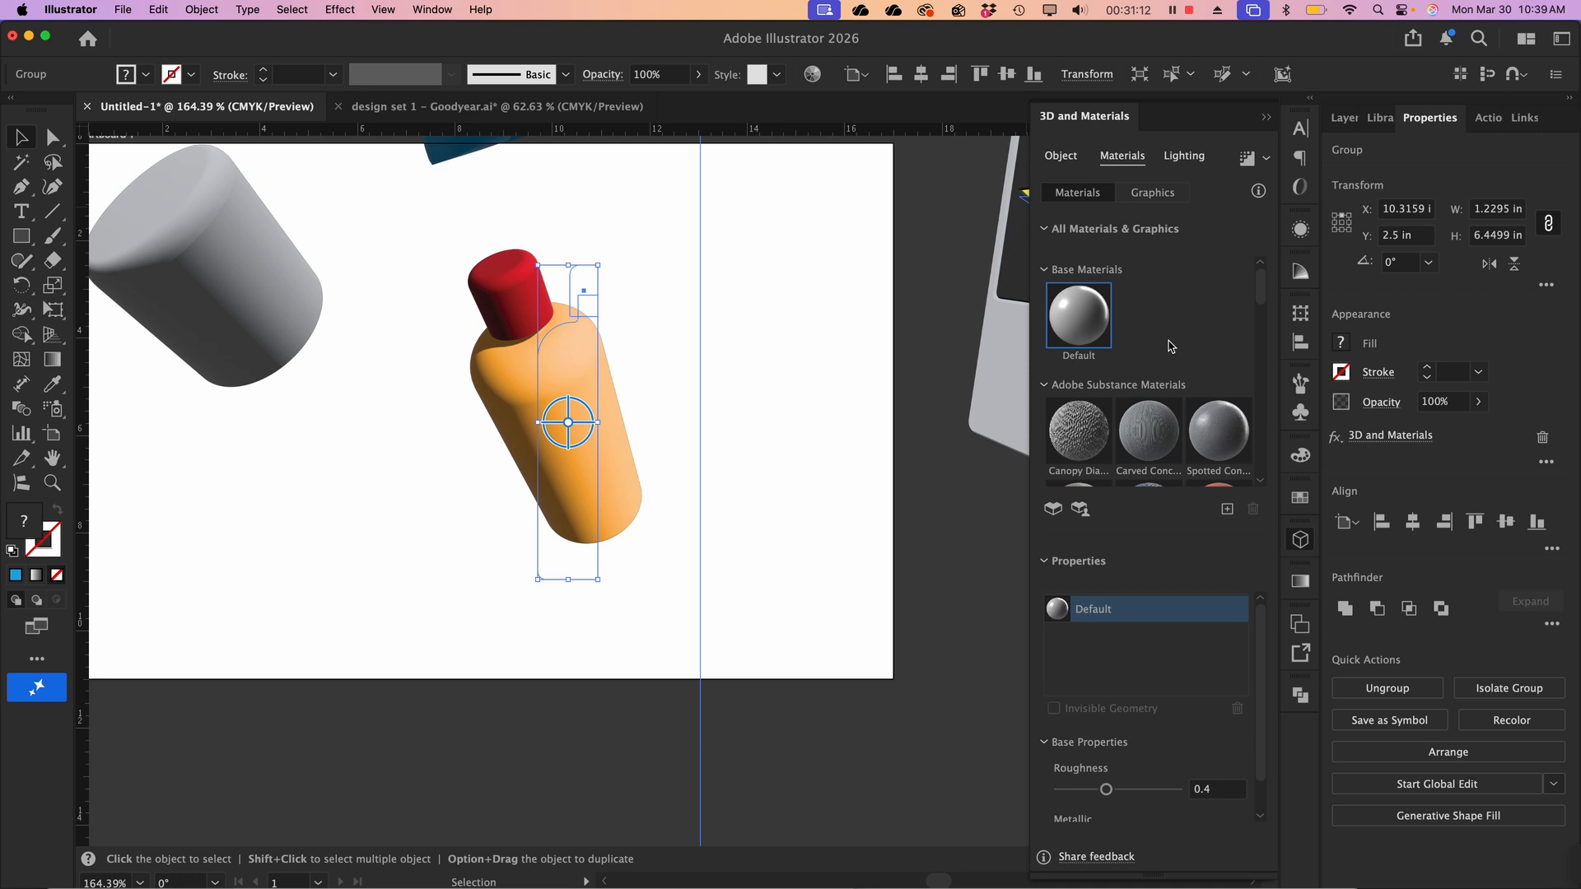
# Try the Oxford Fabric material on the bottle and restore the Default material
pyautogui.scroll(-2, 1150, 413)
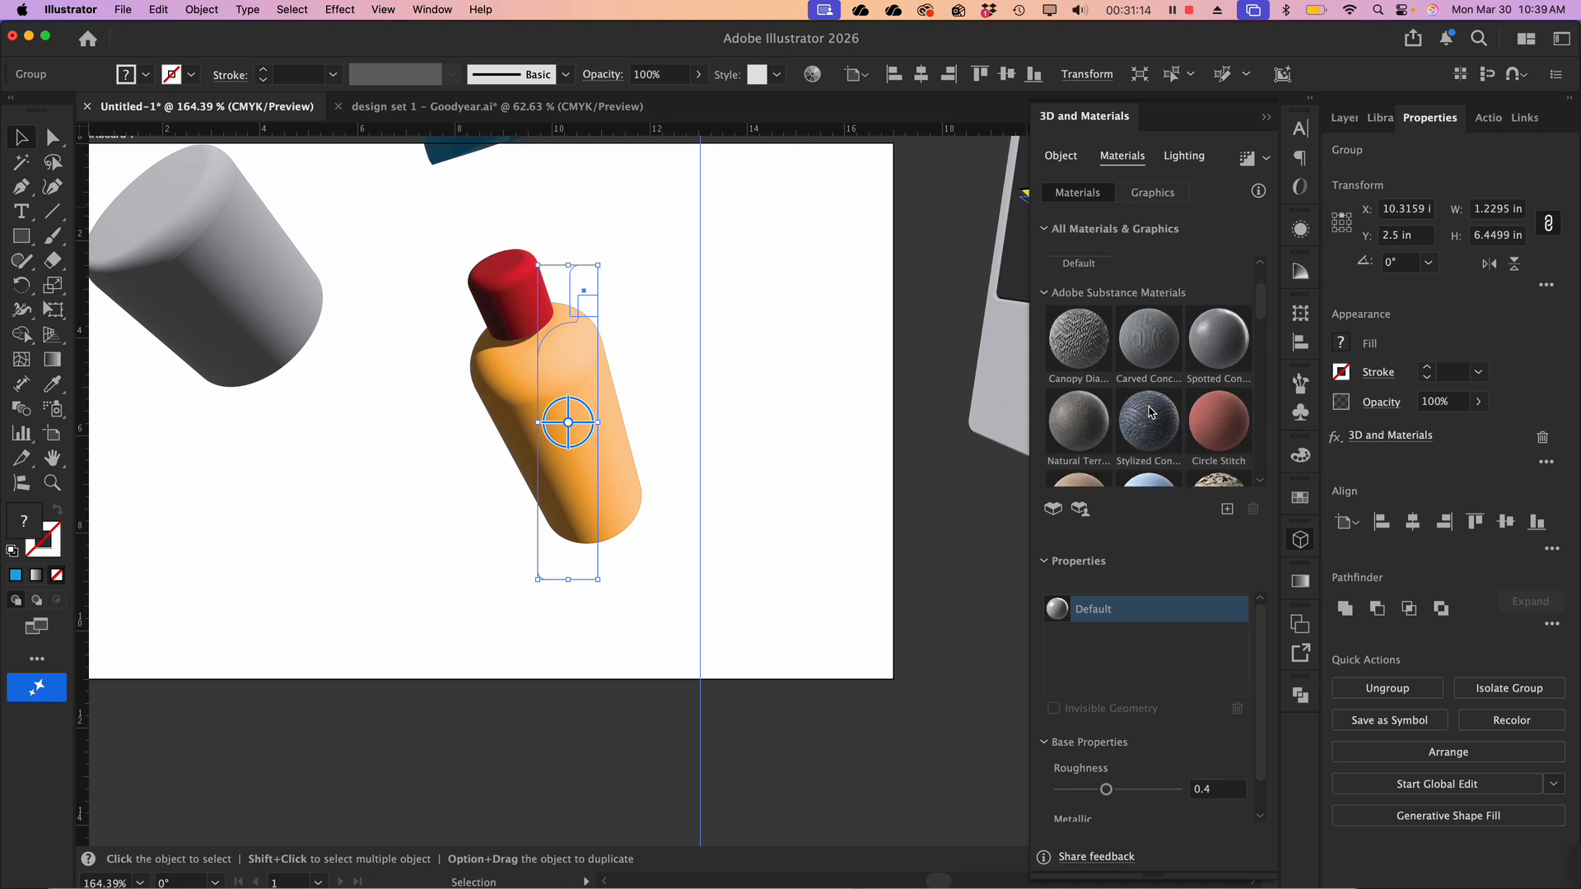
pyautogui.scroll(-2, 1150, 413)
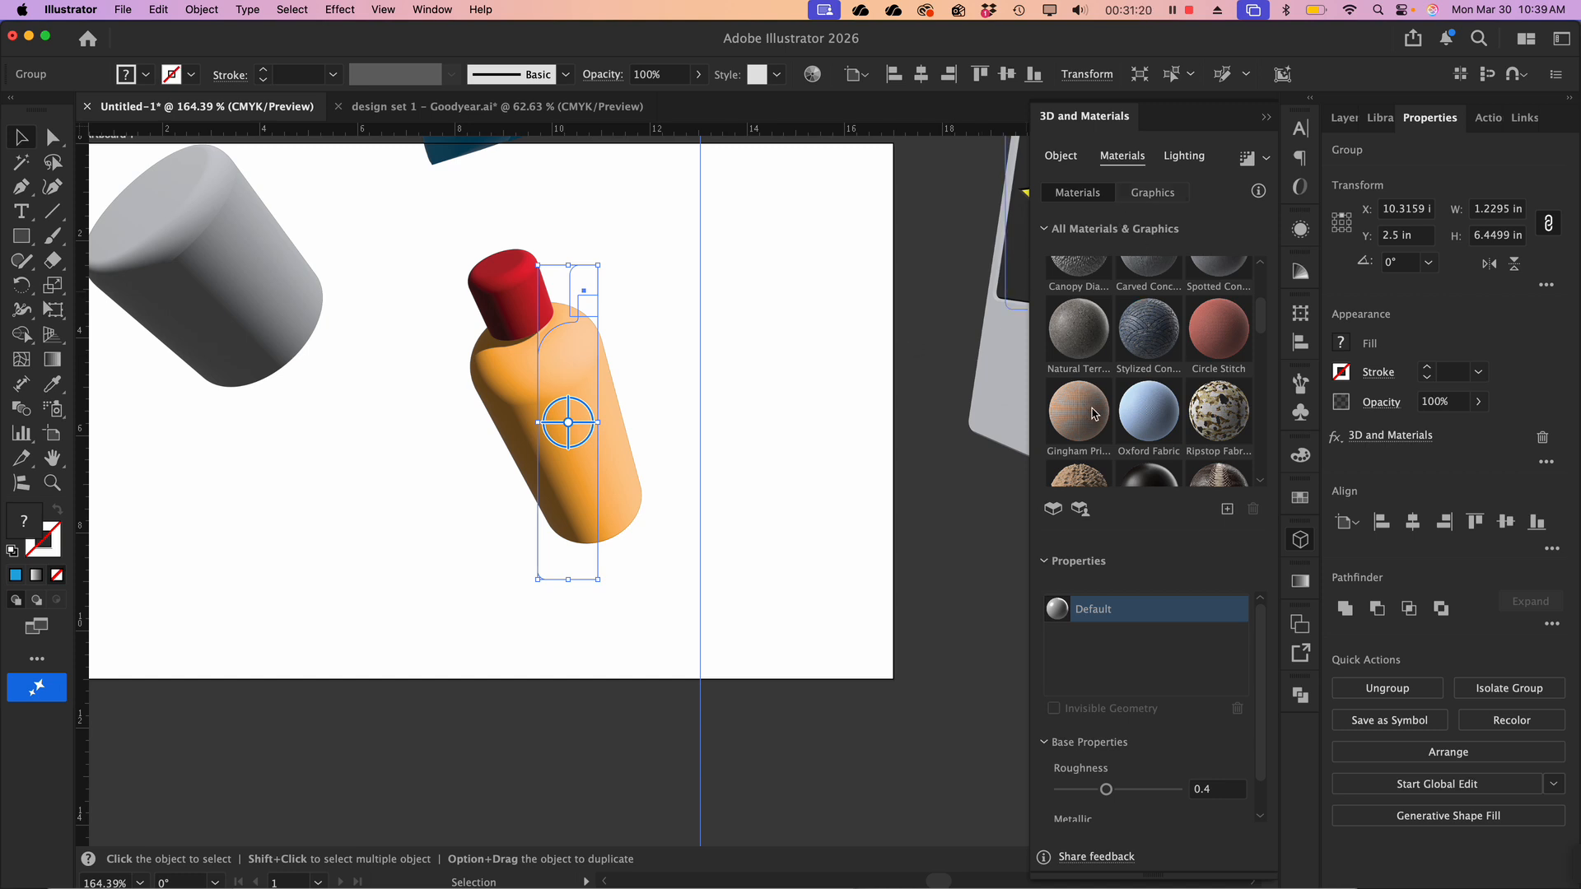
pyautogui.click(1171, 421)
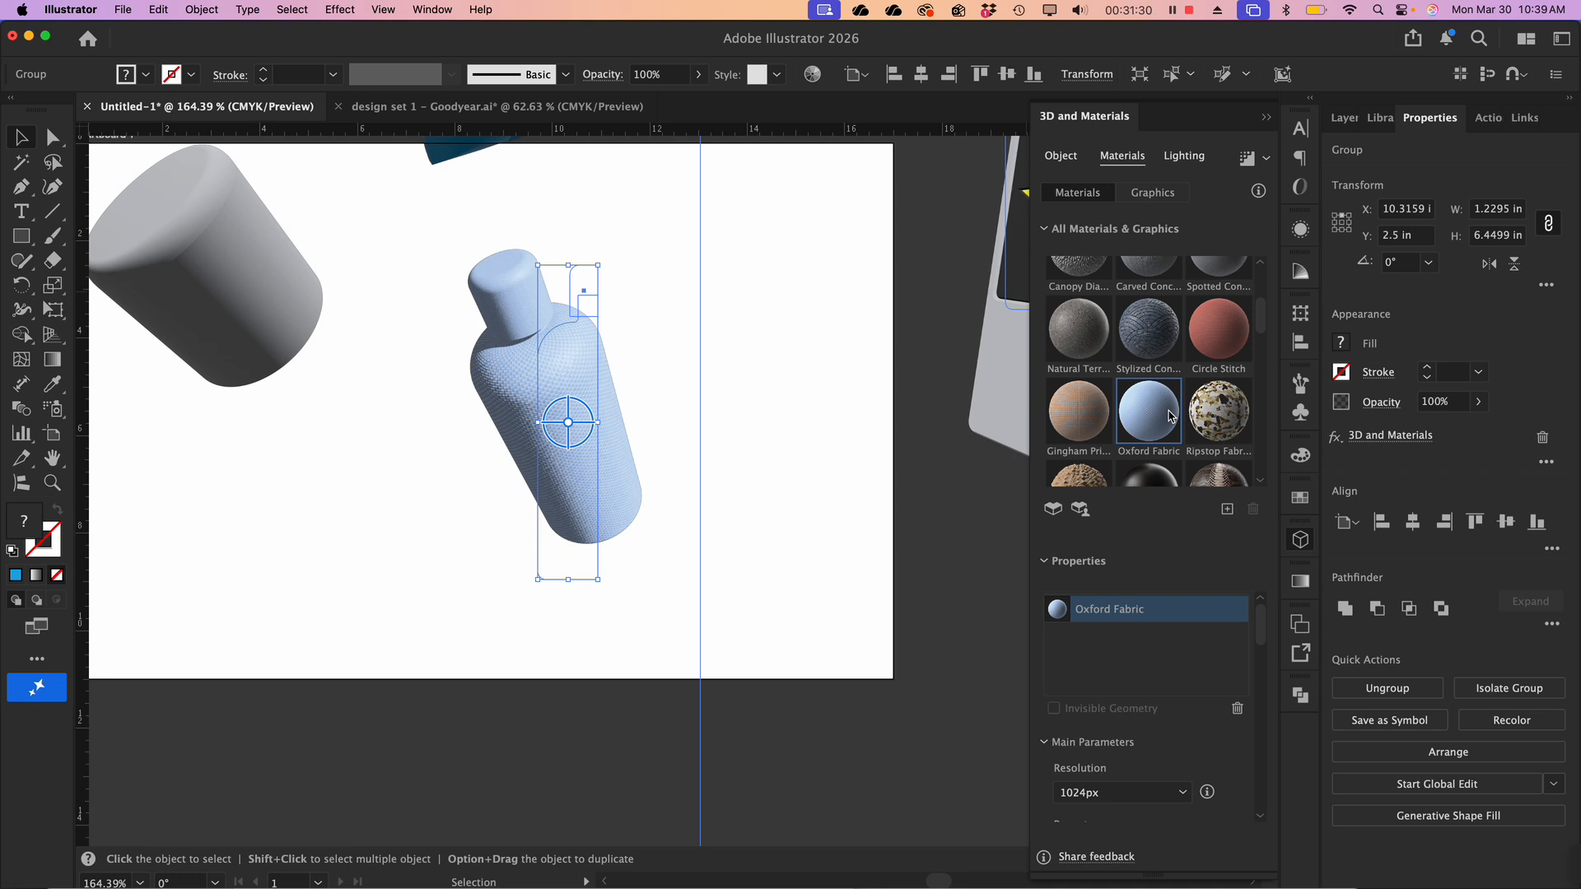
pyautogui.scroll(3, 1170, 415)
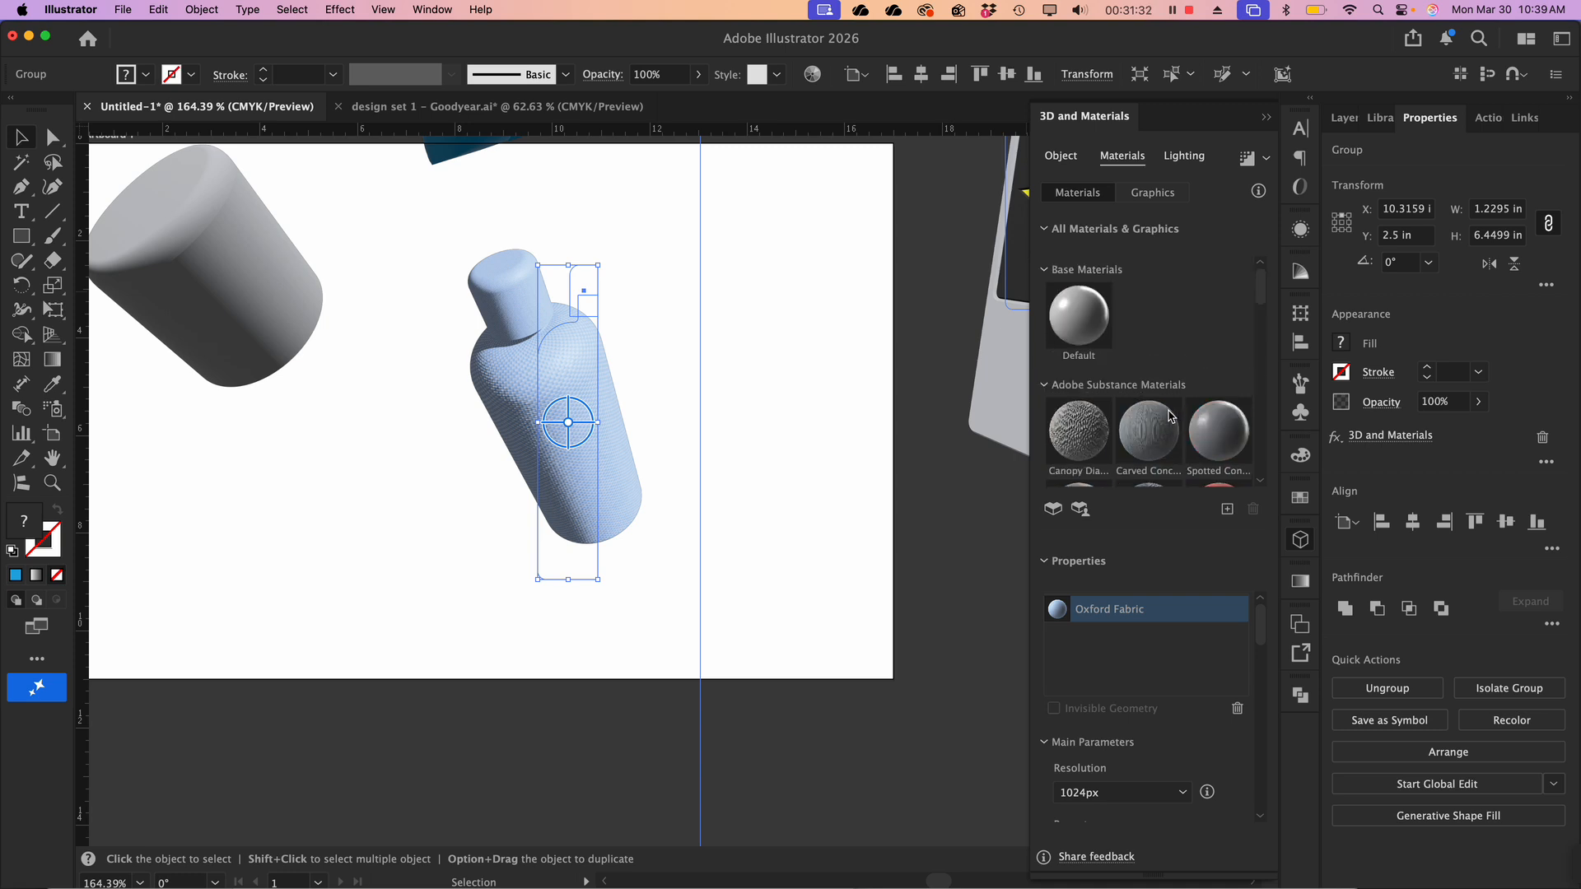
pyautogui.click(1084, 324)
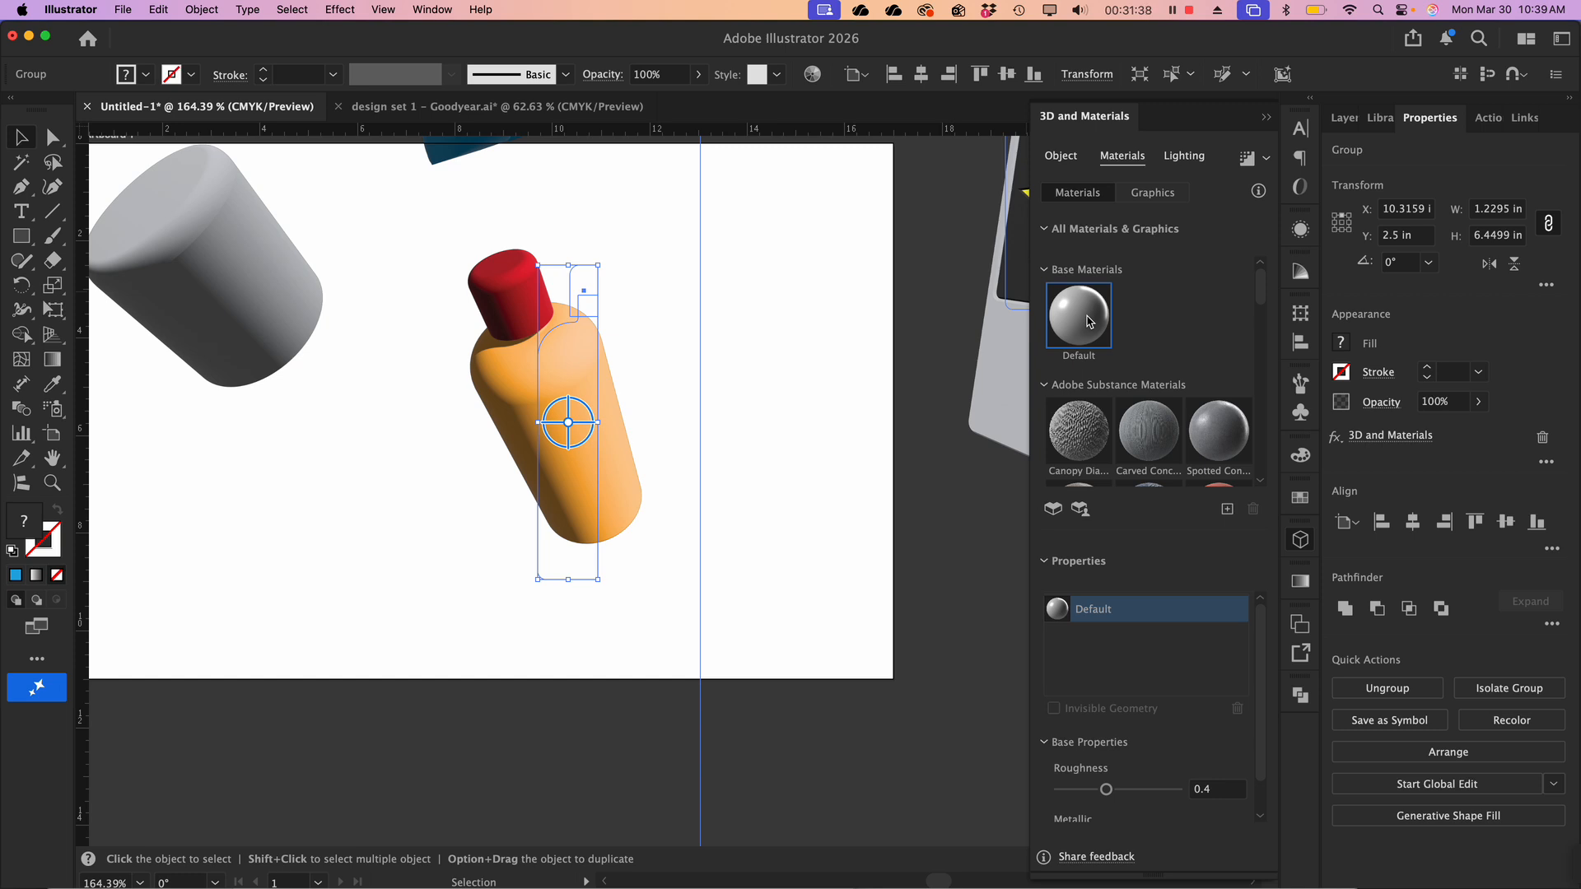
# Try several concrete materials on the bottle, including Canopy Diamond Concrete Tiles and Spotted Concrete
pyautogui.scroll(-2, 1088, 321)
pyautogui.click(1088, 321)
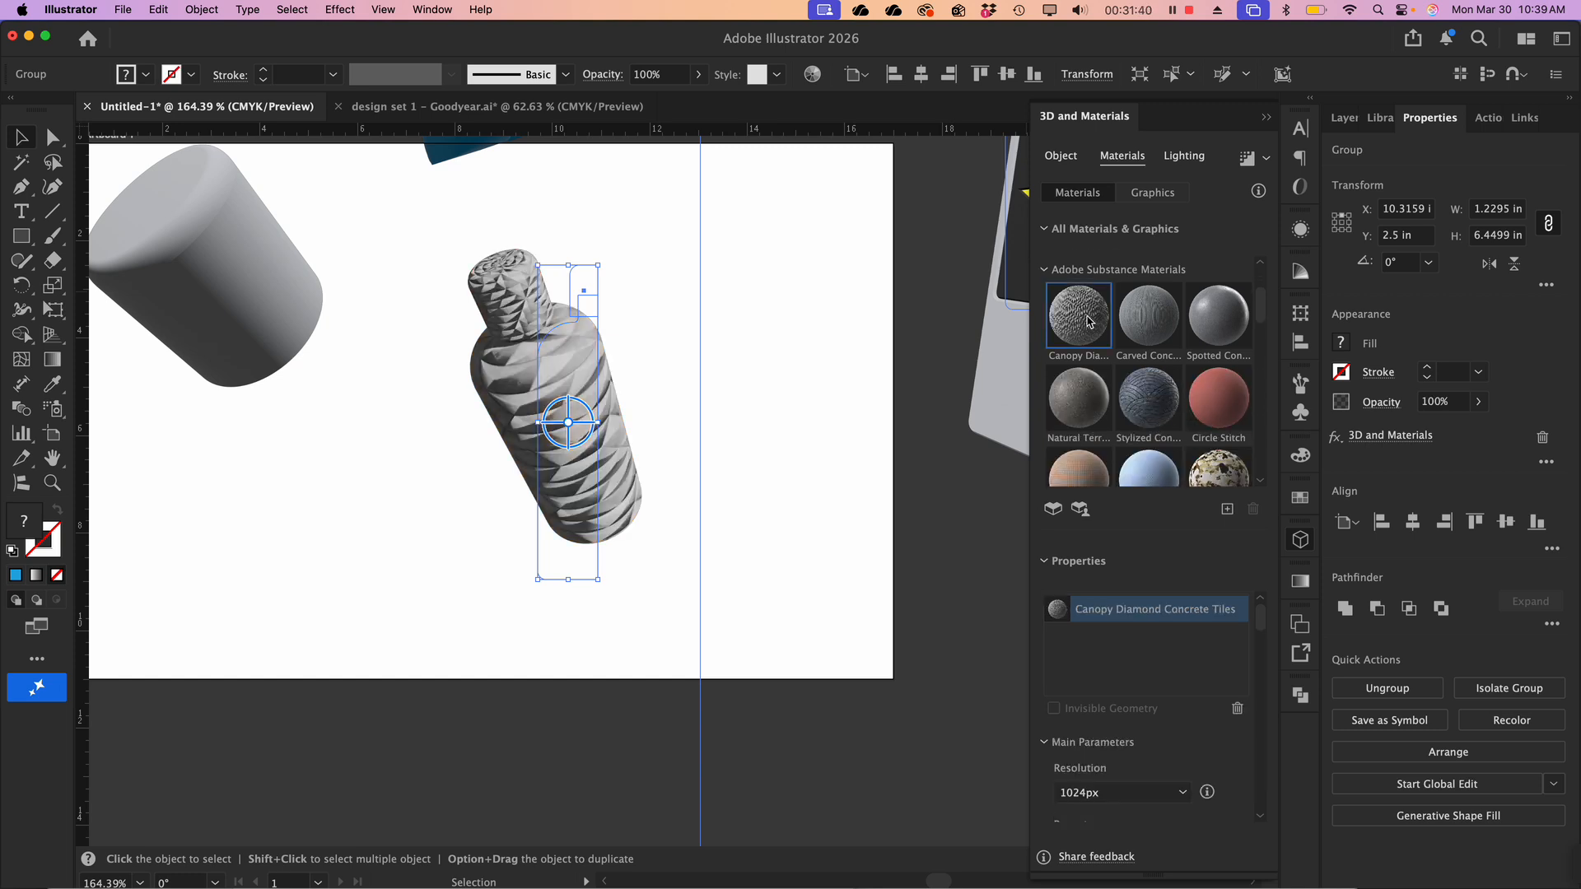
pyautogui.click(1139, 321)
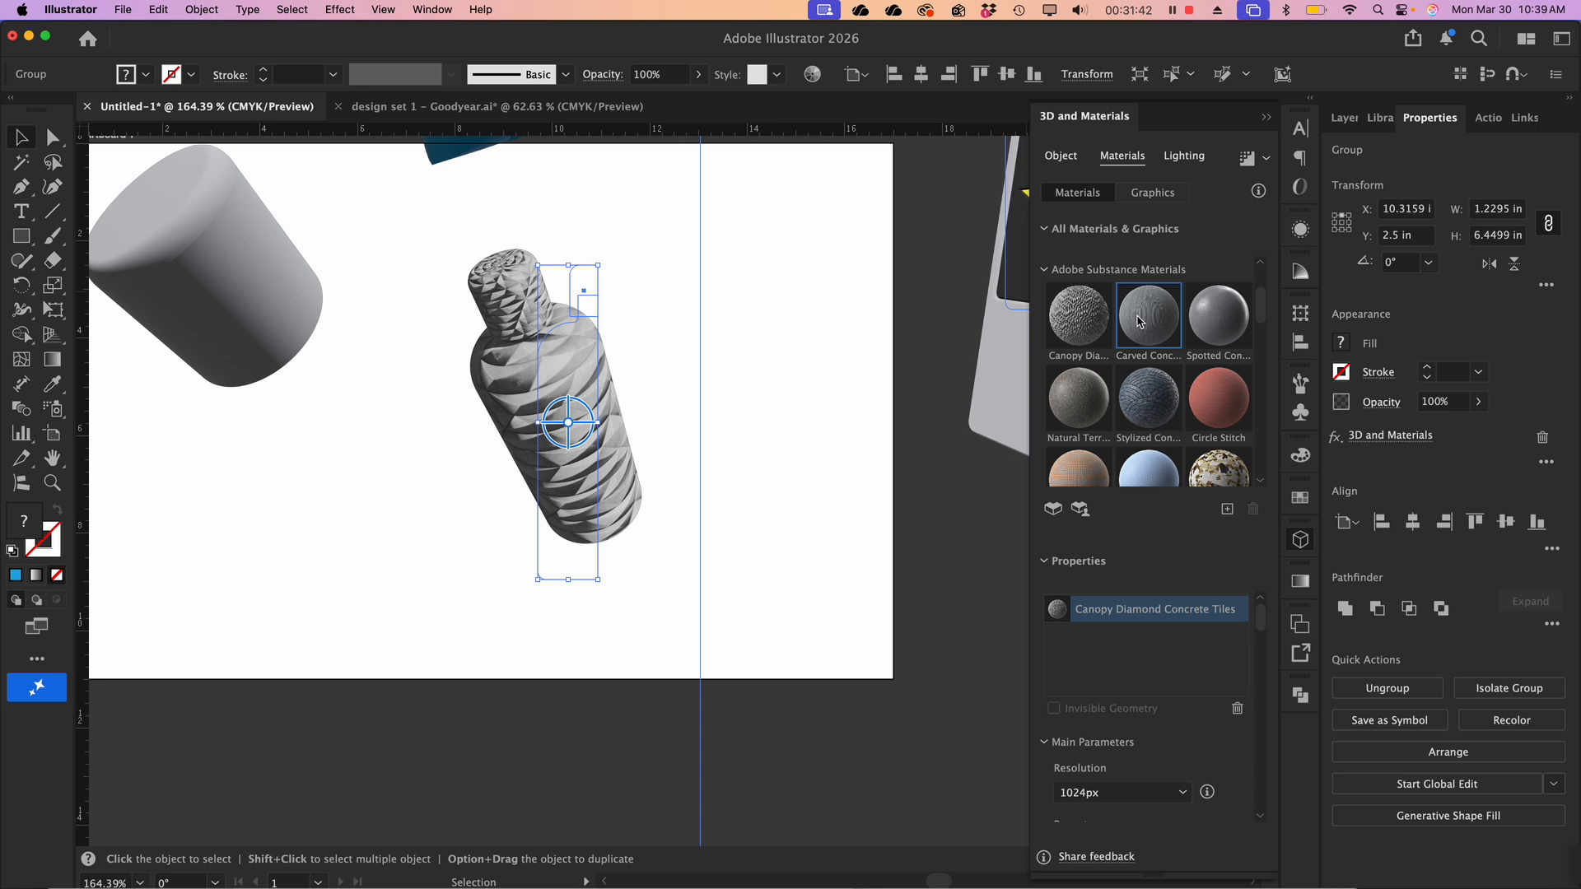
pyautogui.click(1216, 317)
pyautogui.click(1143, 399)
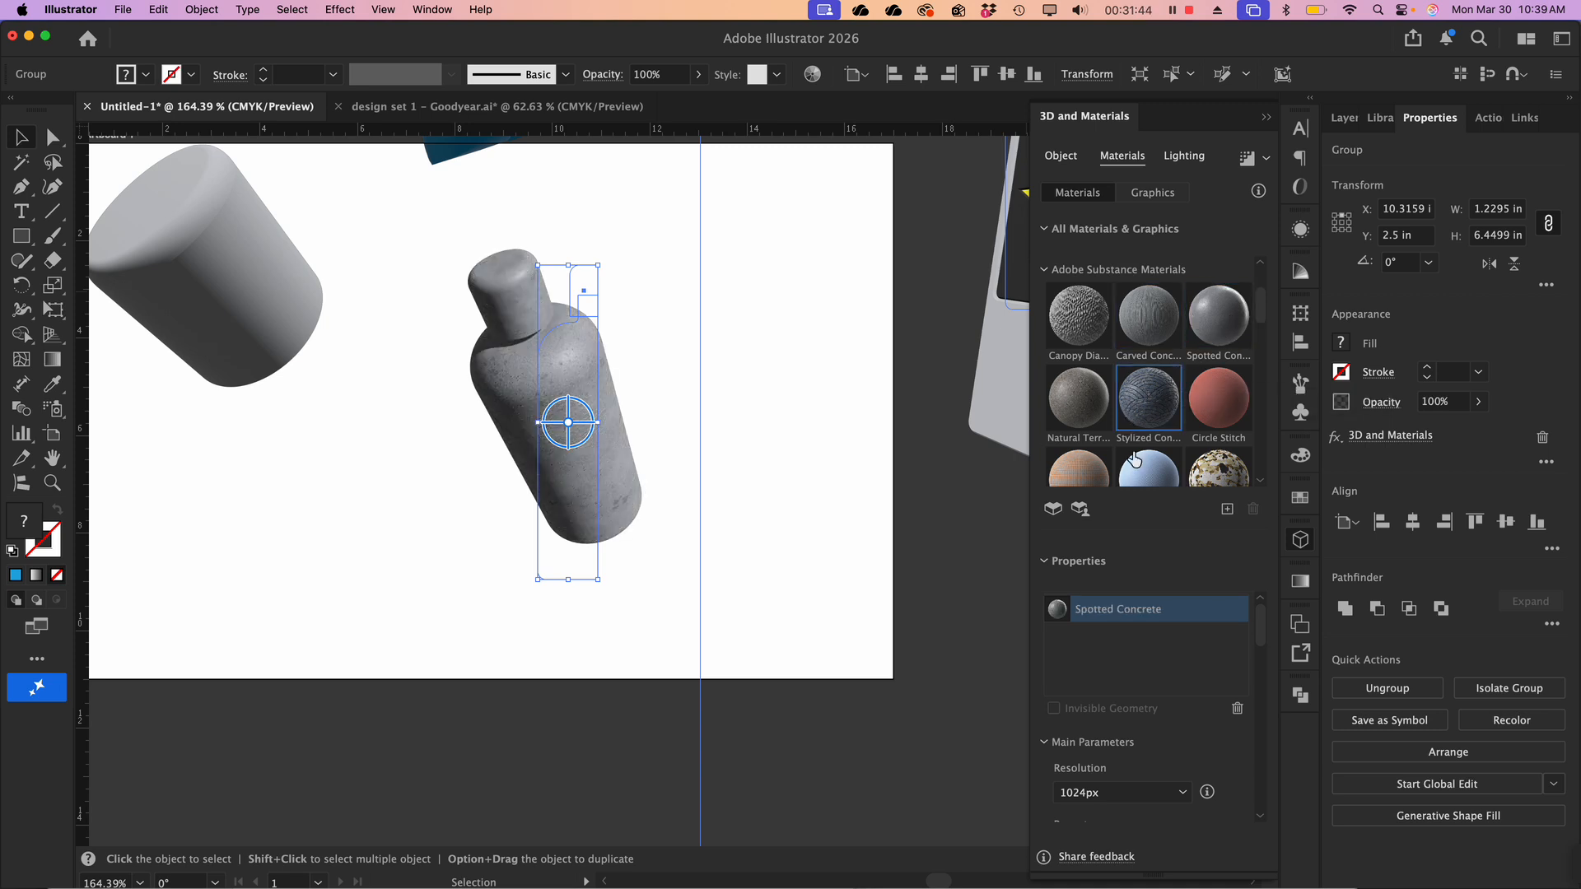
# Try Gingham Print Fabric and Natural Buccata Snake Leather on the bottle, and restore the Default material
pyautogui.click(1147, 466)
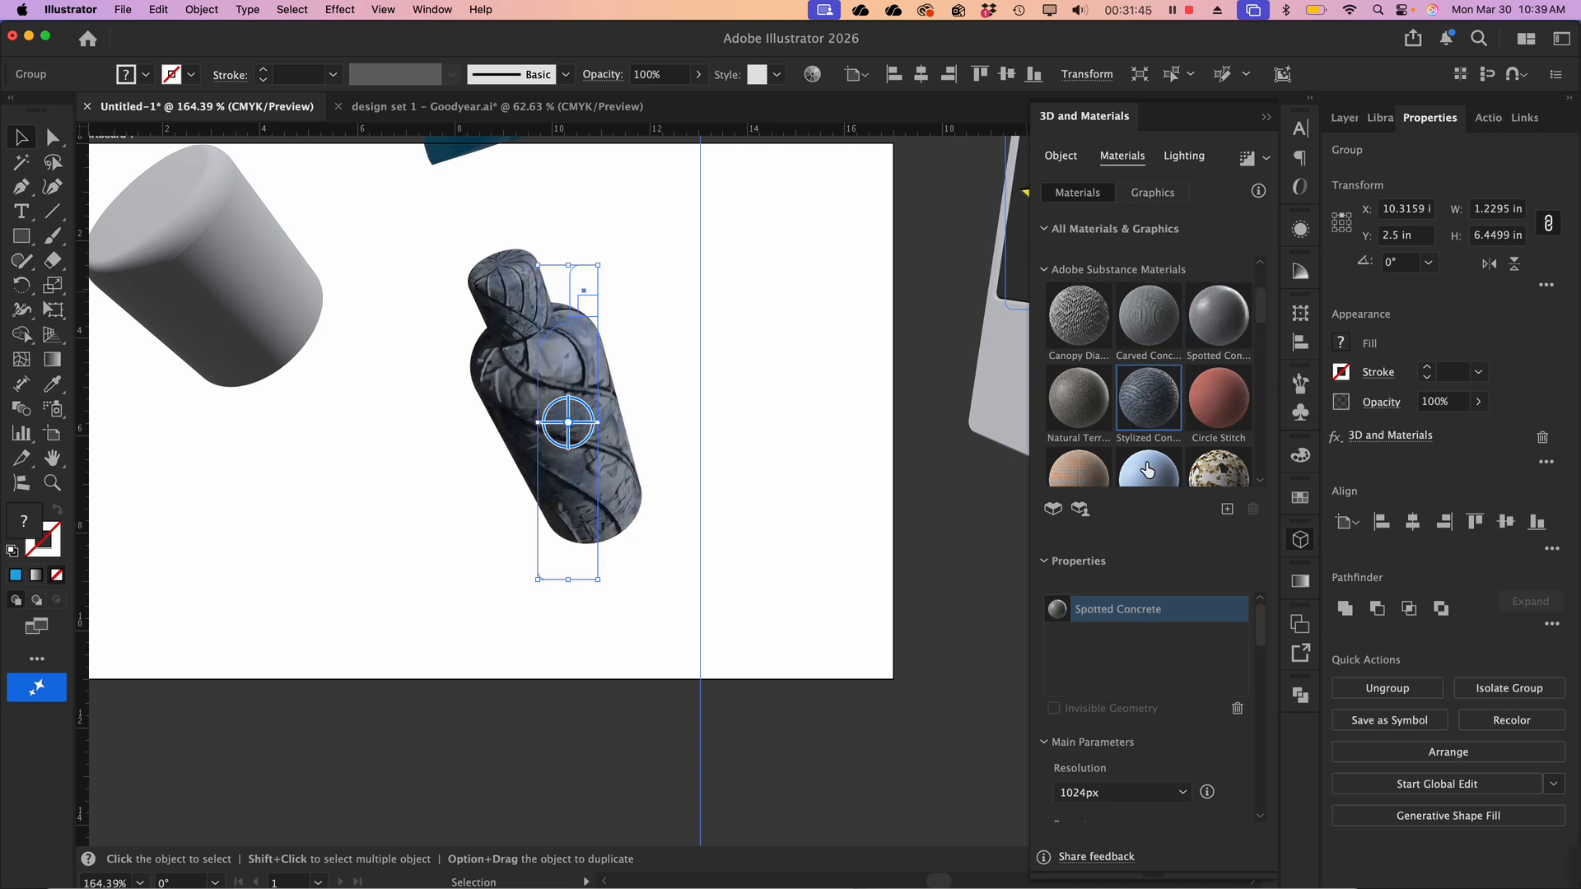
pyautogui.click(1085, 468)
pyautogui.scroll(-3, 1084, 469)
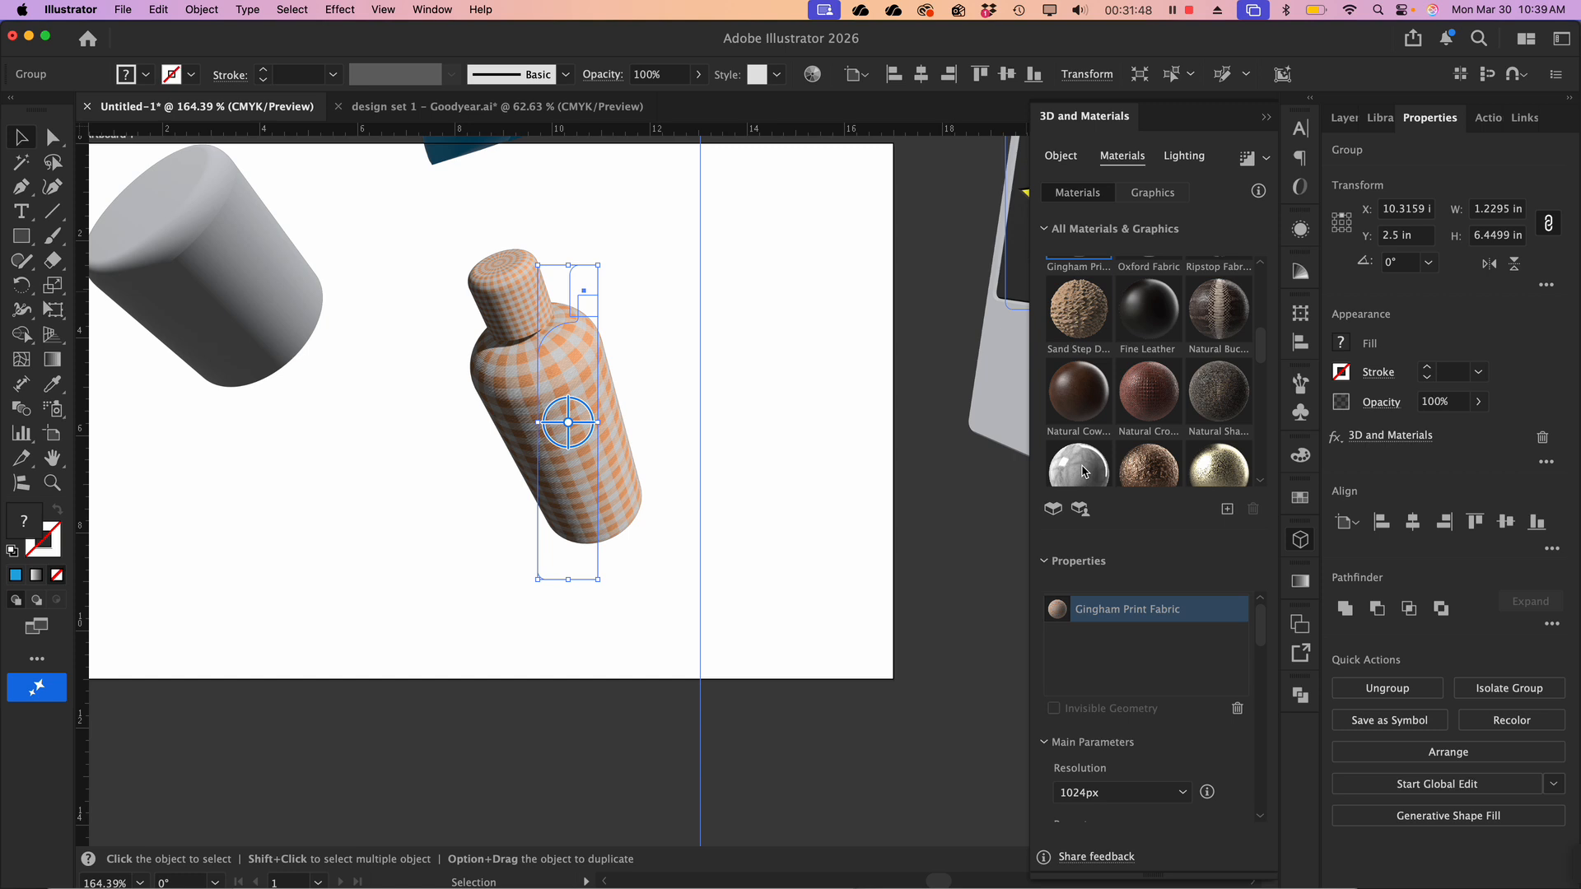
pyautogui.click(1211, 328)
pyautogui.scroll(5, 1163, 371)
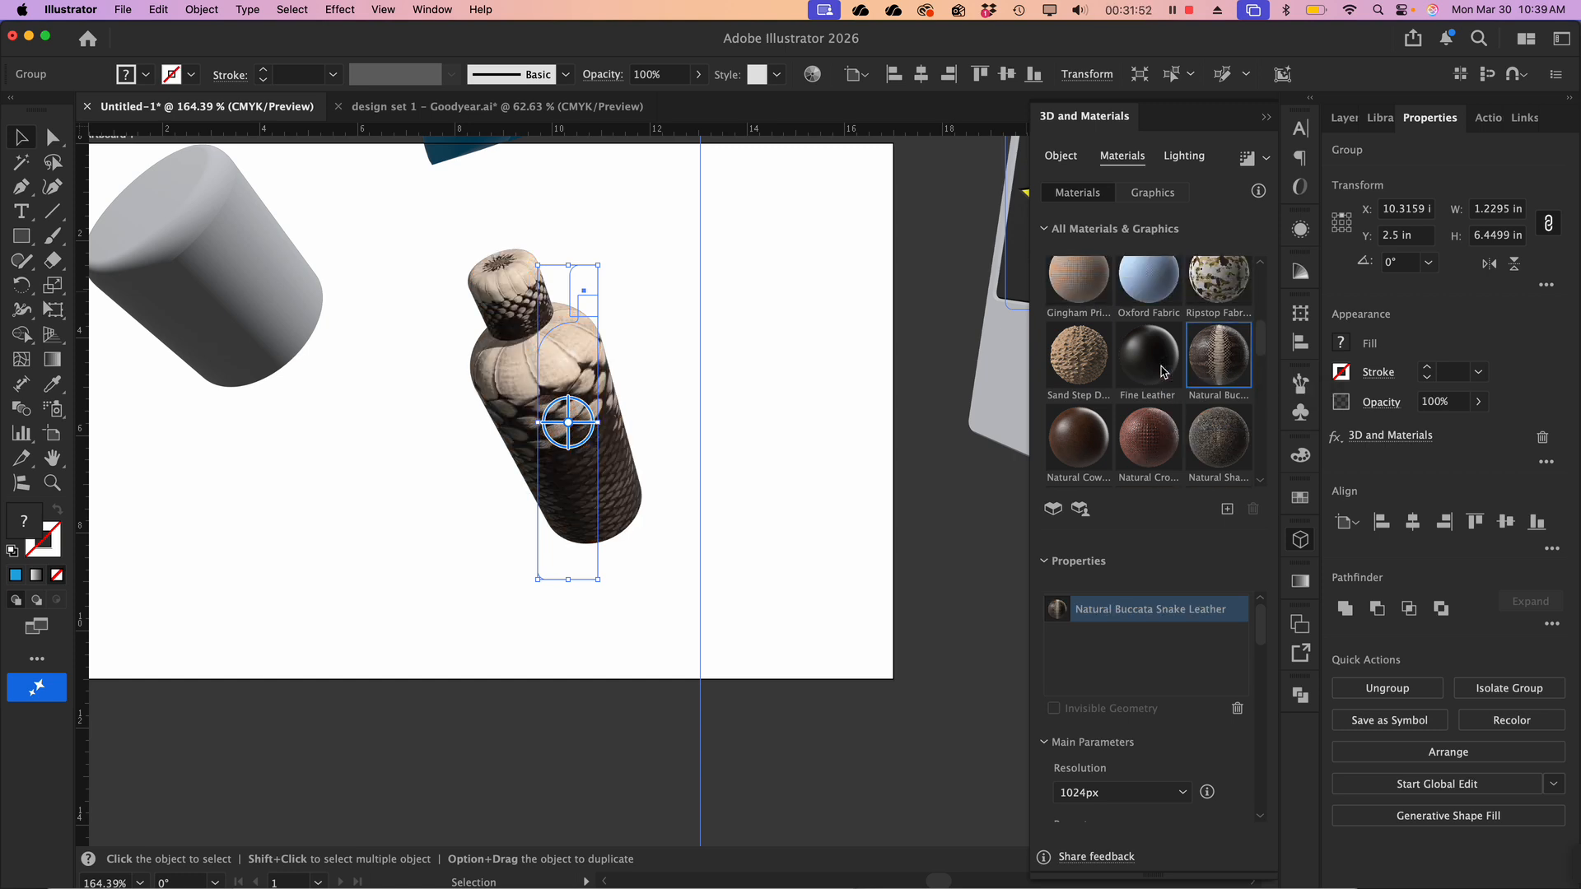
pyautogui.scroll(2, 1163, 371)
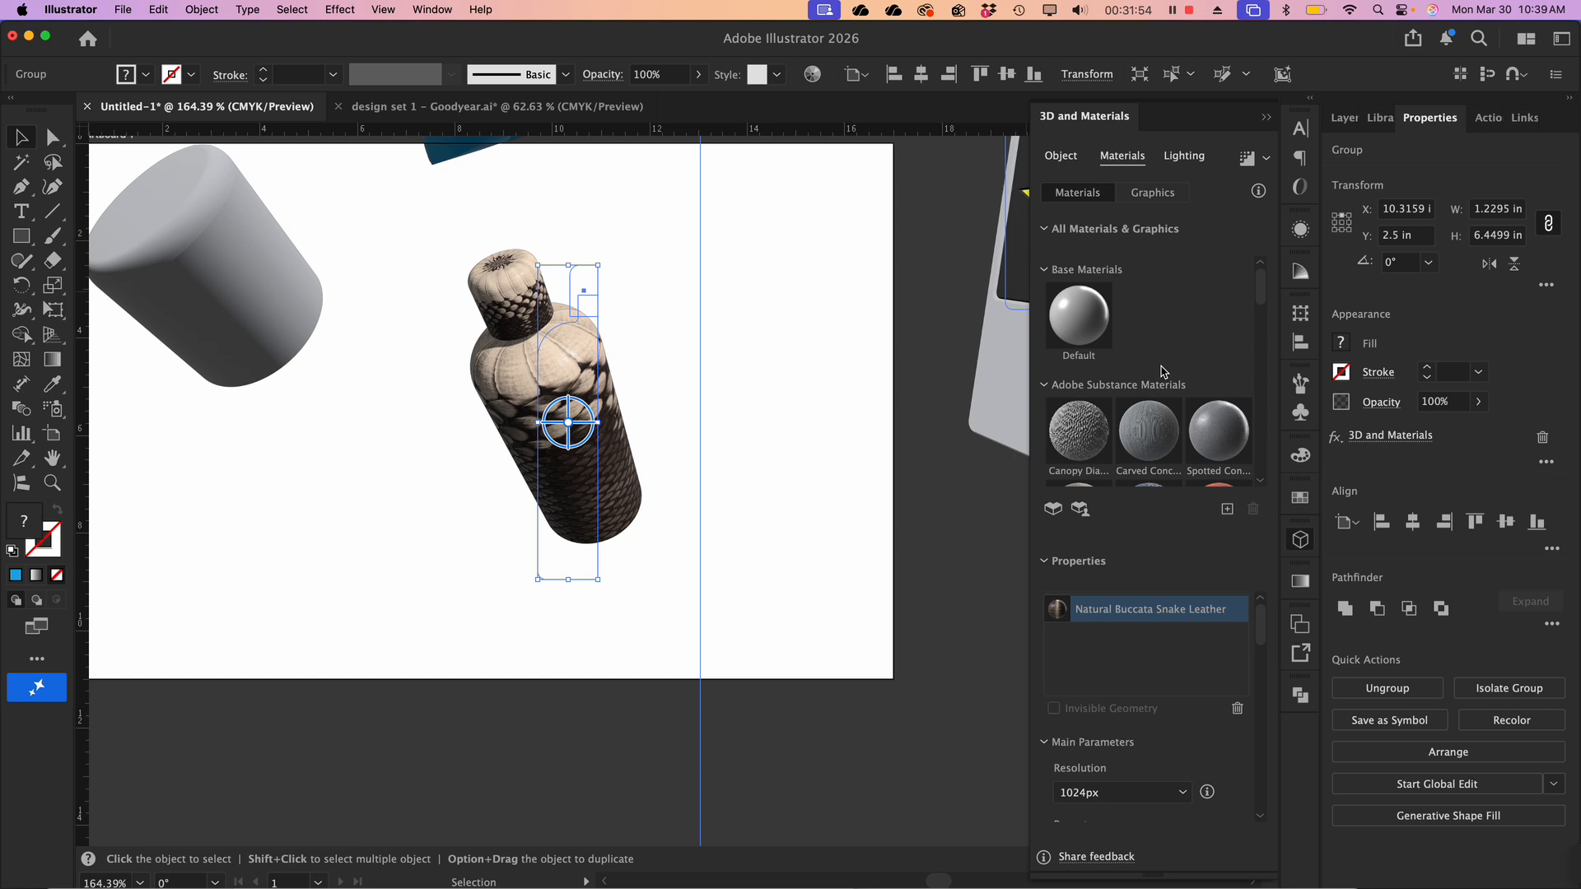
pyautogui.click(1083, 313)
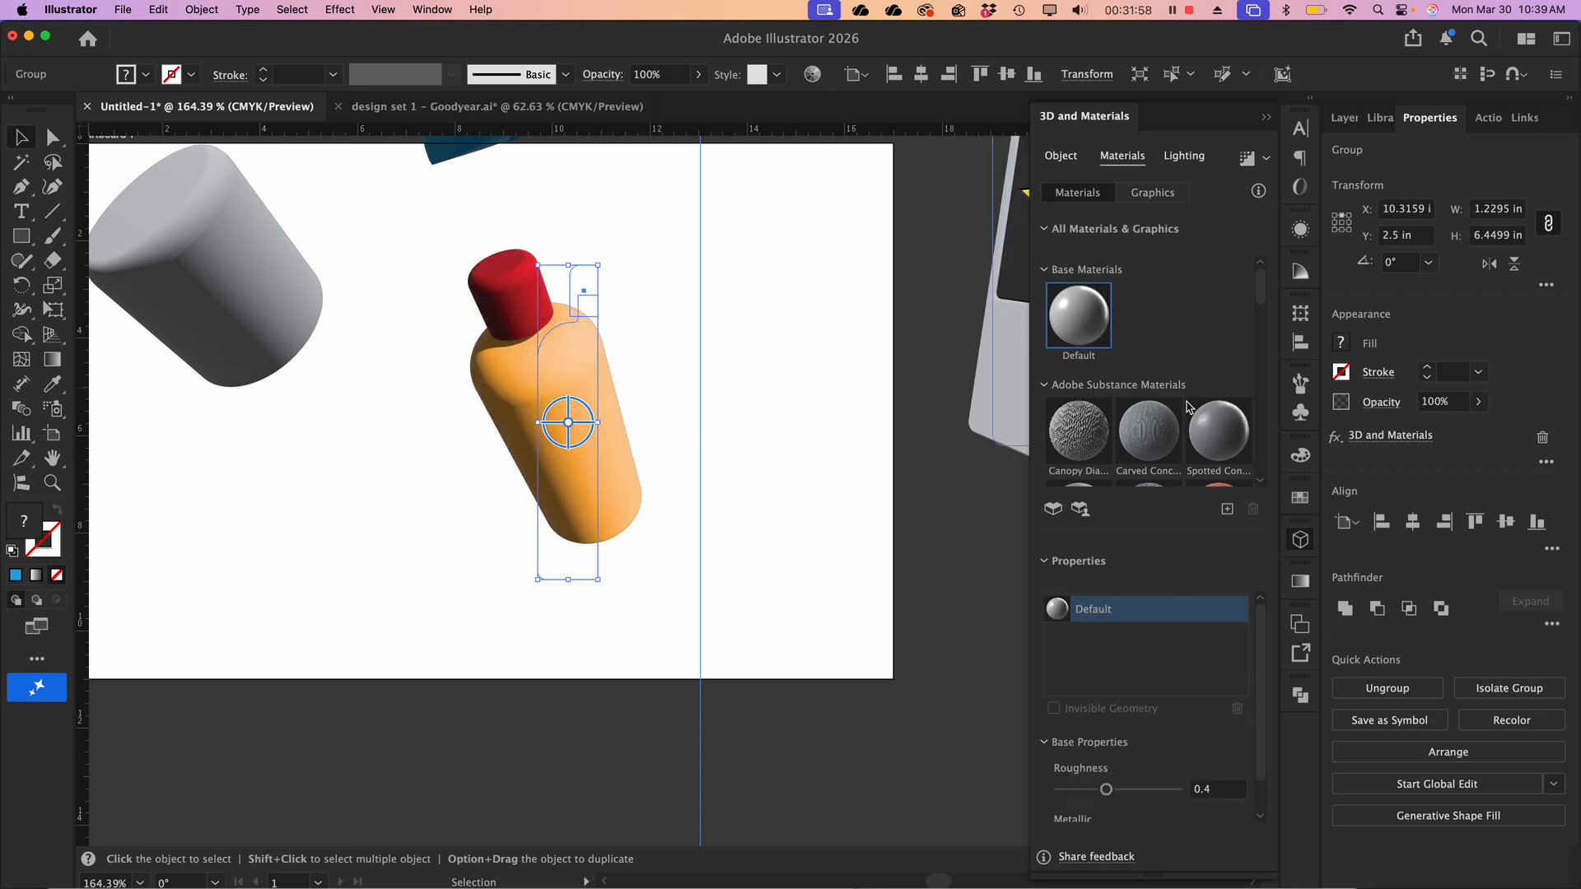
pyautogui.scroll(-5, 1191, 408)
pyautogui.scroll(-4, 1189, 407)
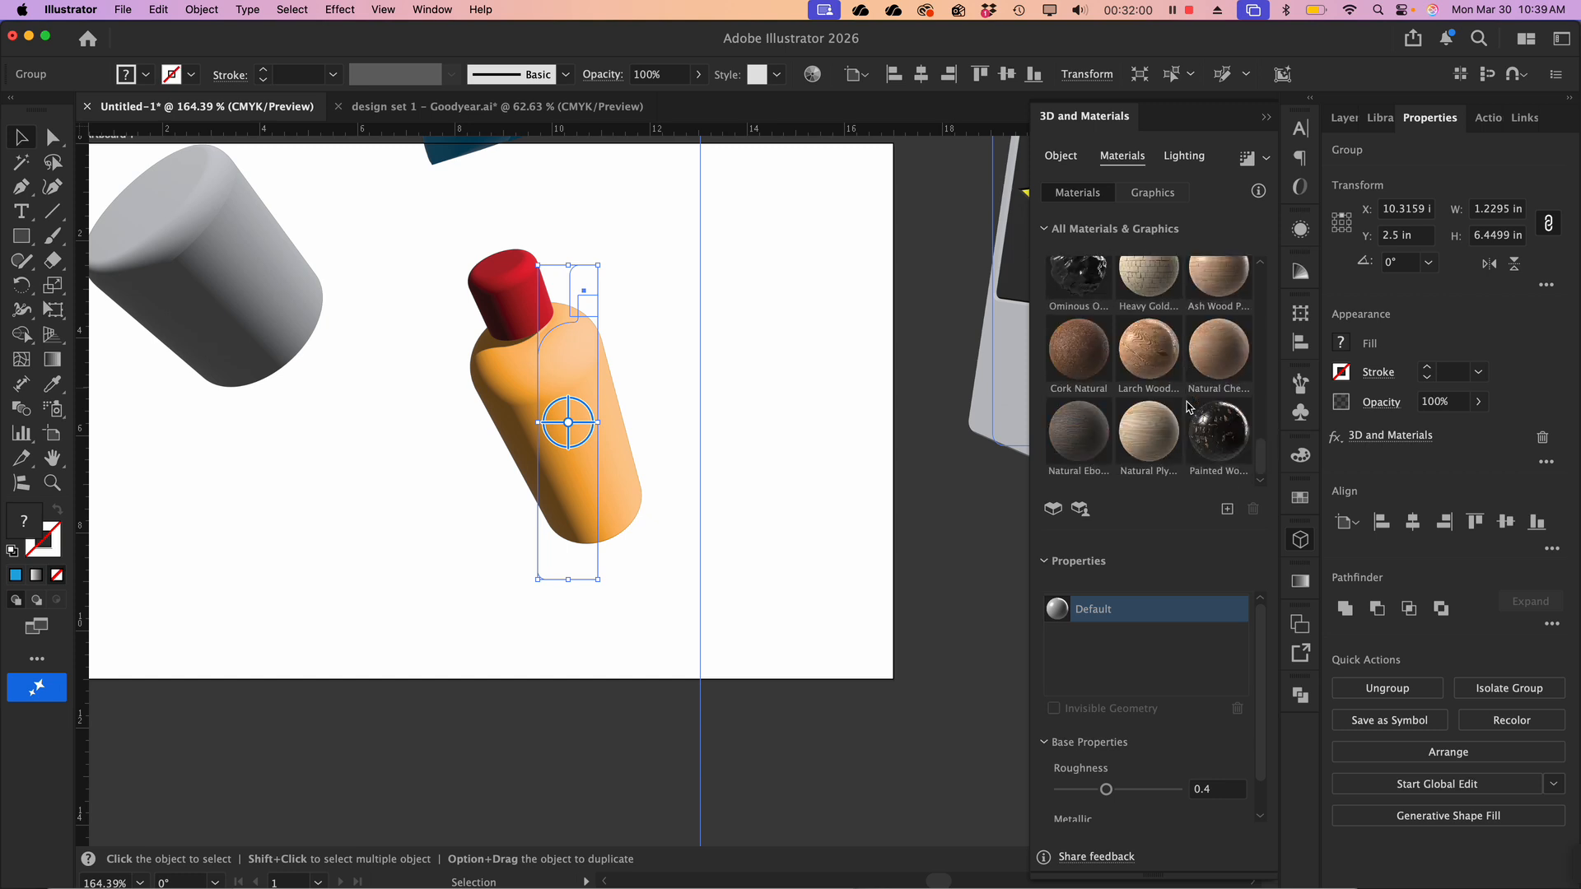
pyautogui.scroll(-4, 1189, 407)
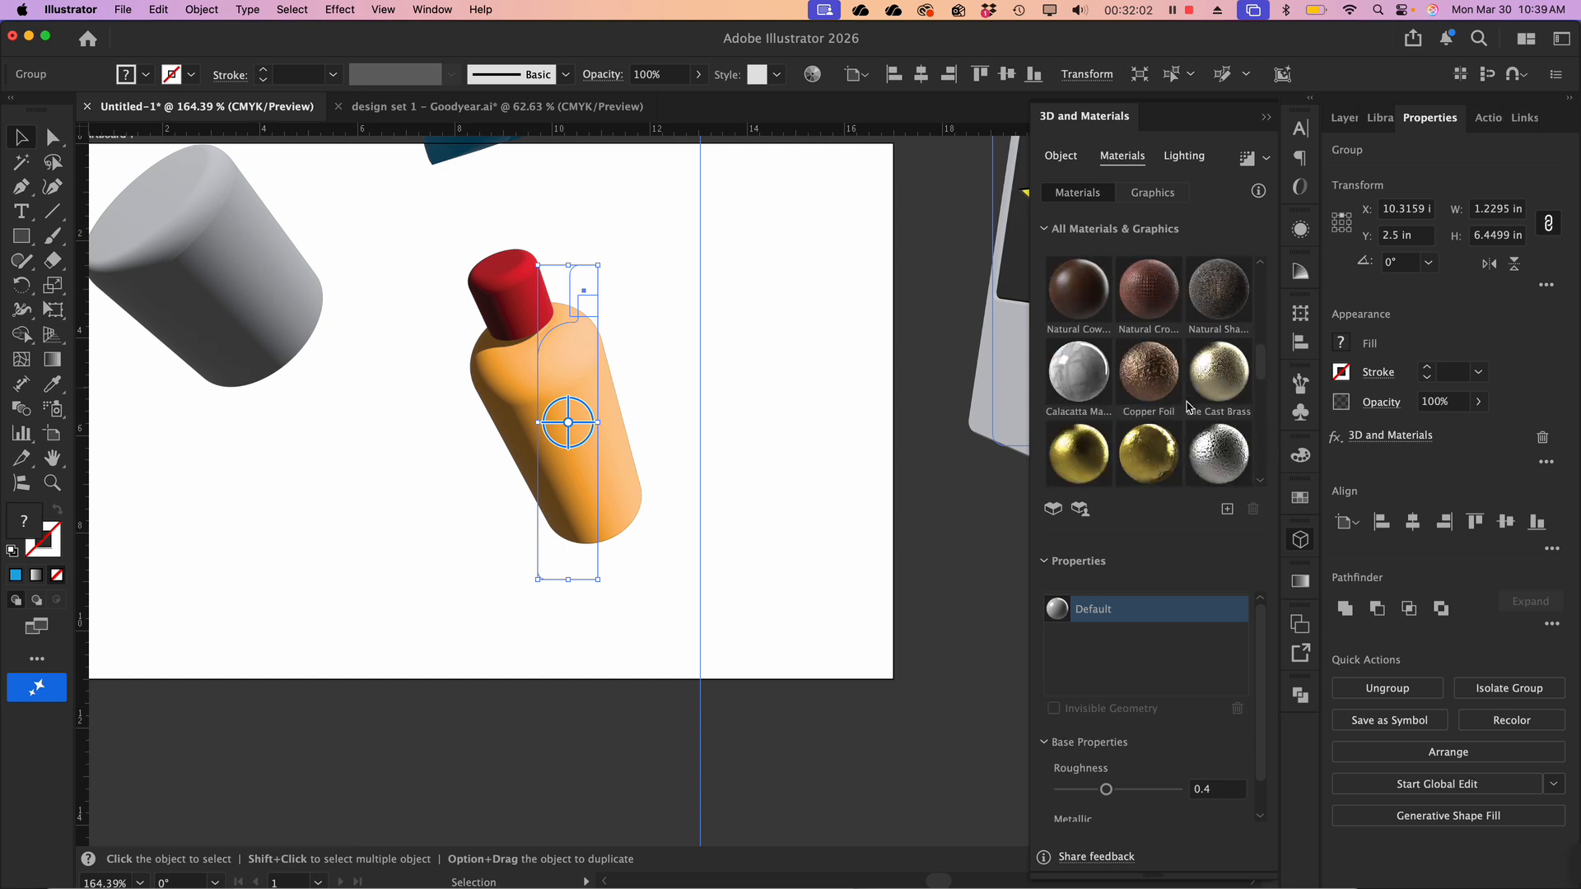
pyautogui.scroll(12, 1189, 407)
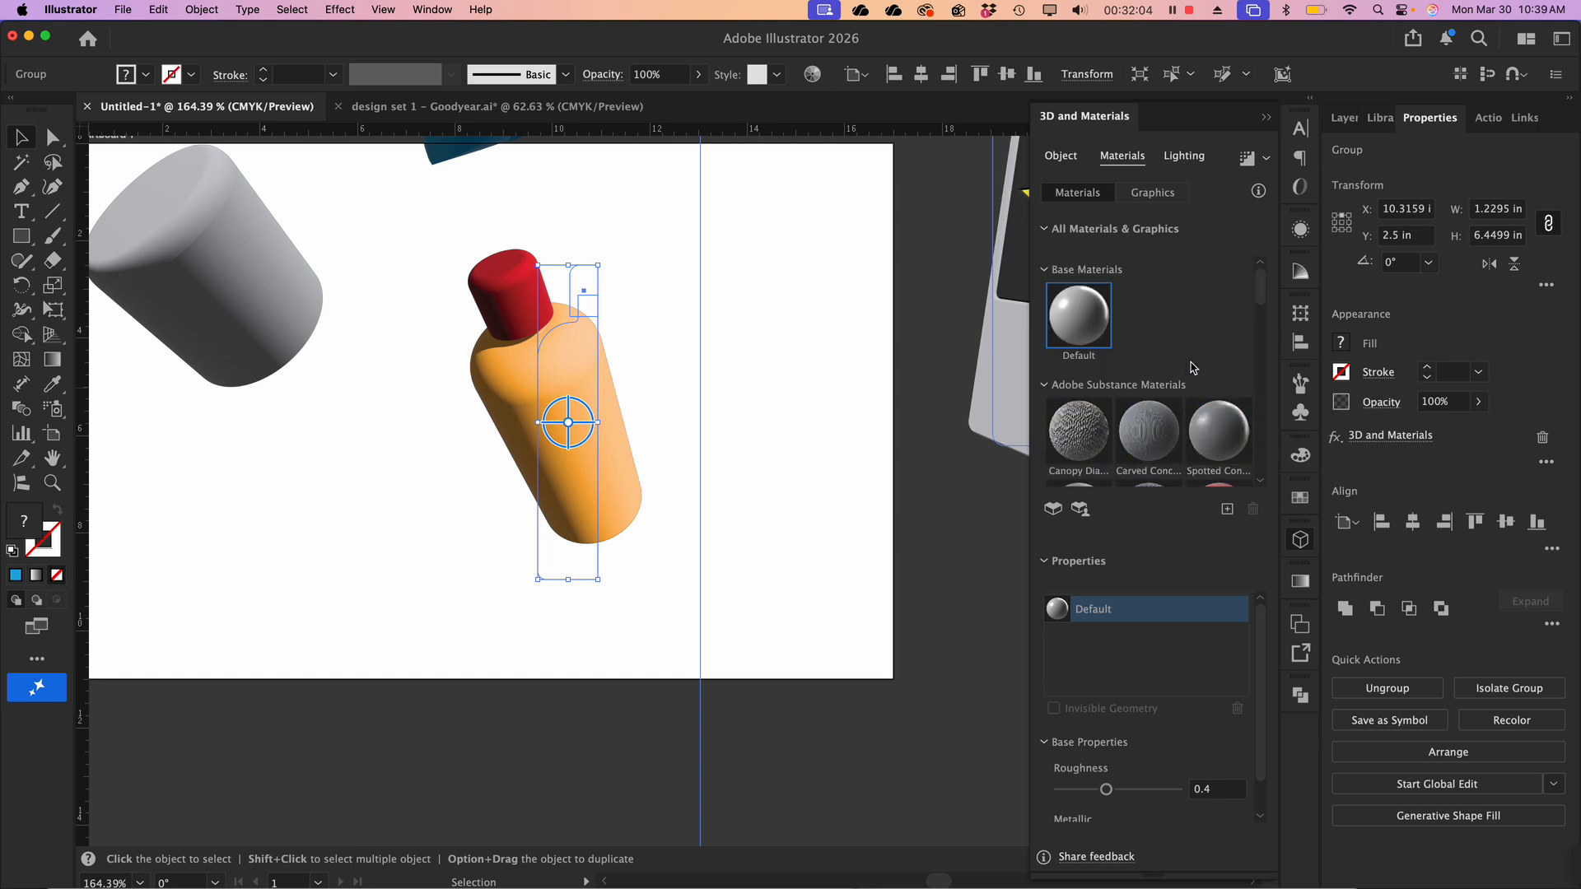
# Try Roughness values such as 0.29 and 0.72 on the bottle's Default material with Metallic at 0.18, ending with Roughness at 0
pyautogui.click(1046, 230)
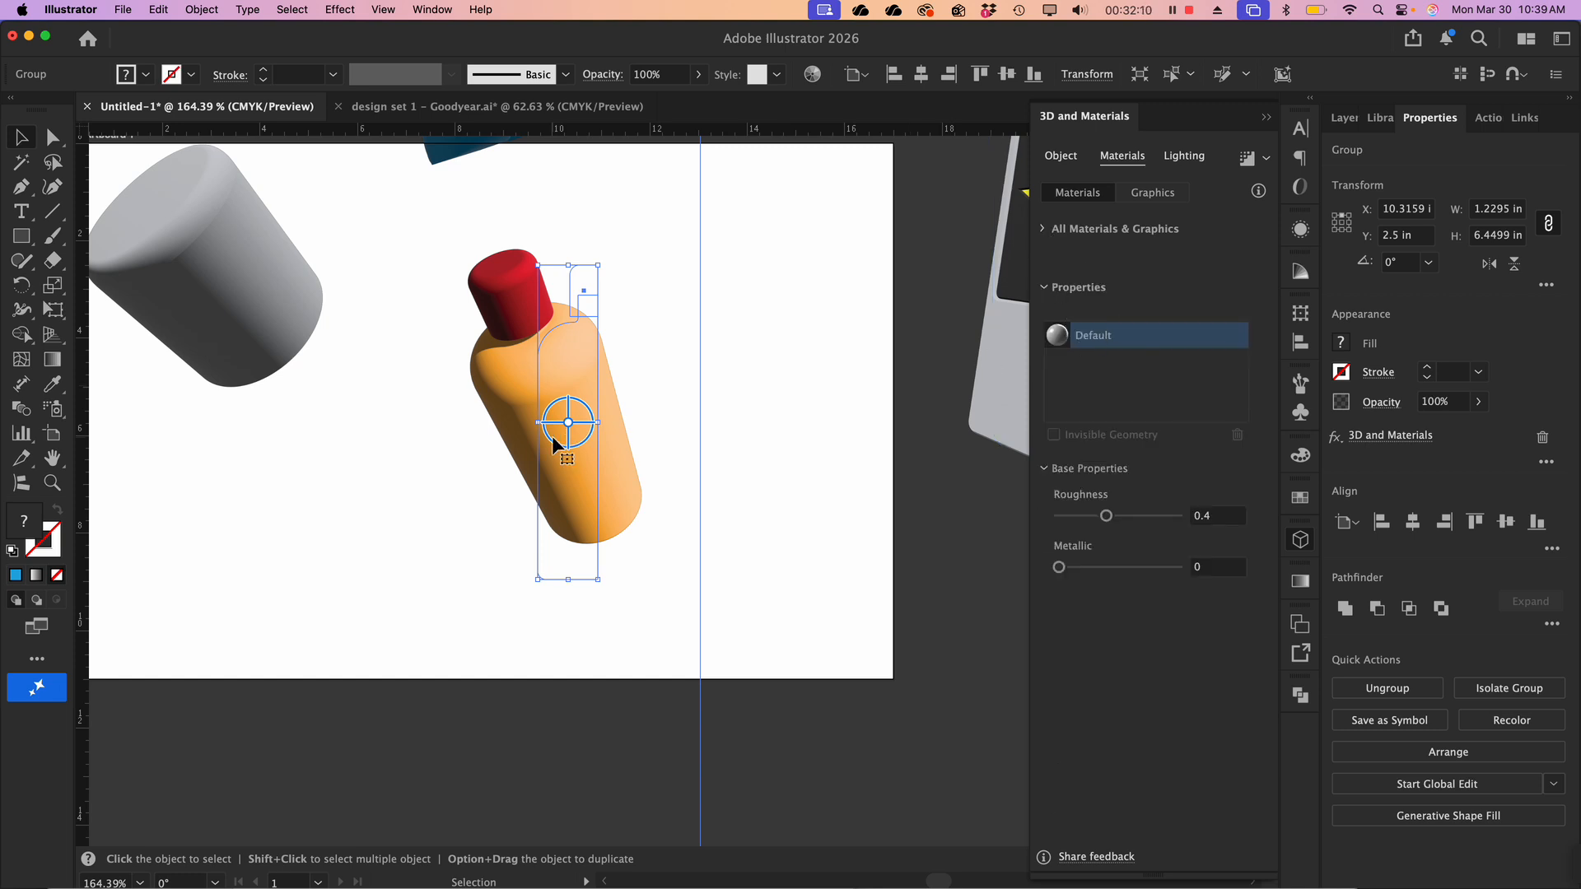
pyautogui.scroll(1, 525, 378)
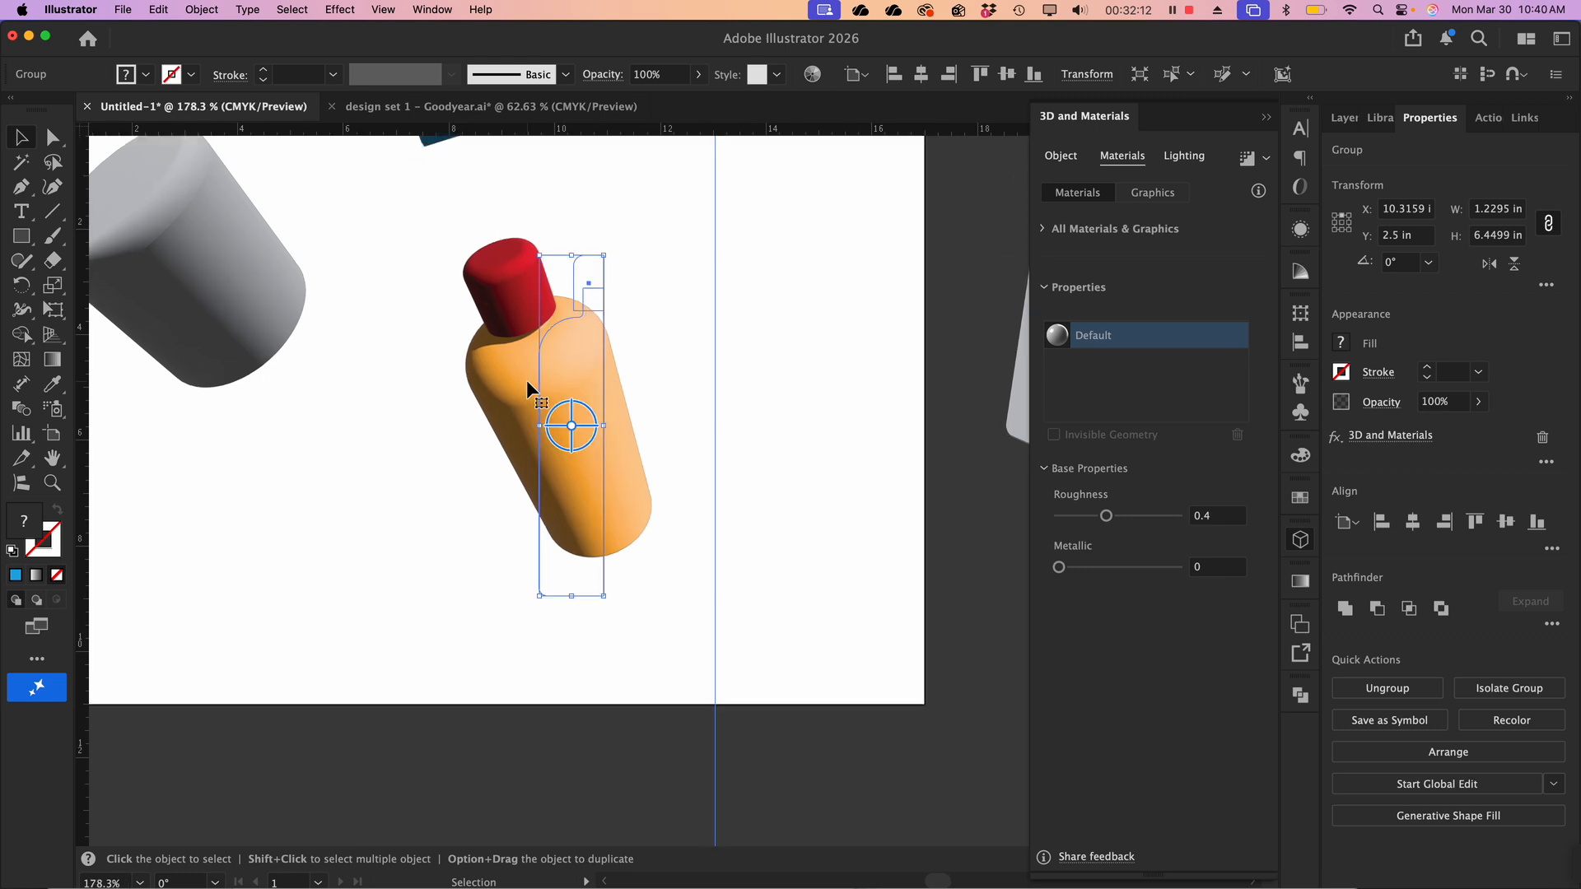
pyautogui.scroll(3, 536, 373)
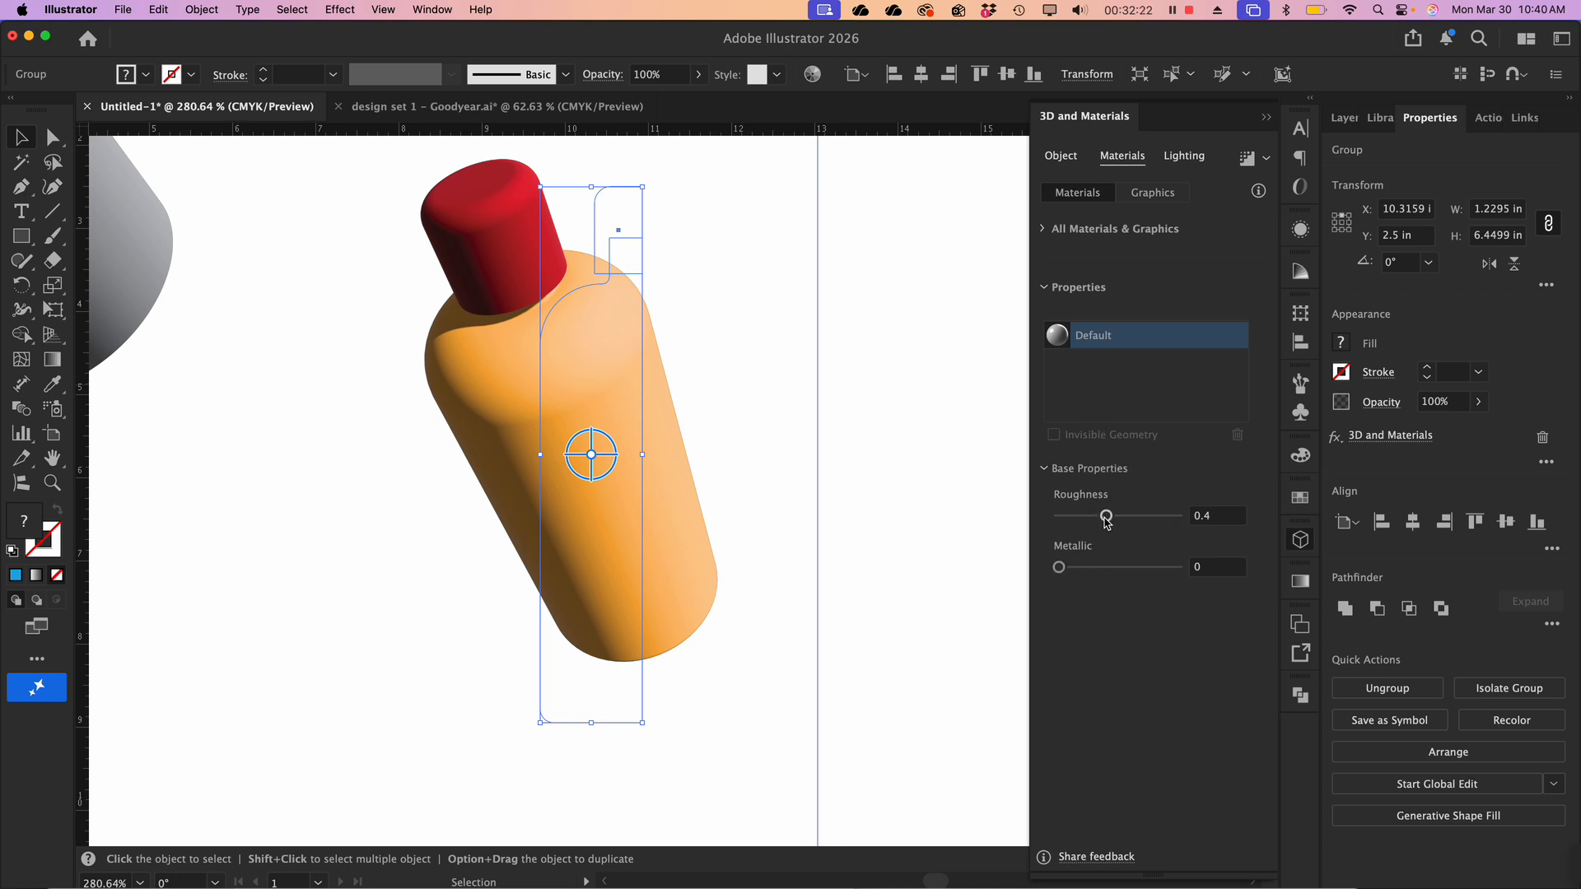
pyautogui.moveTo(1106, 520); pyautogui.dragTo(1046, 523)
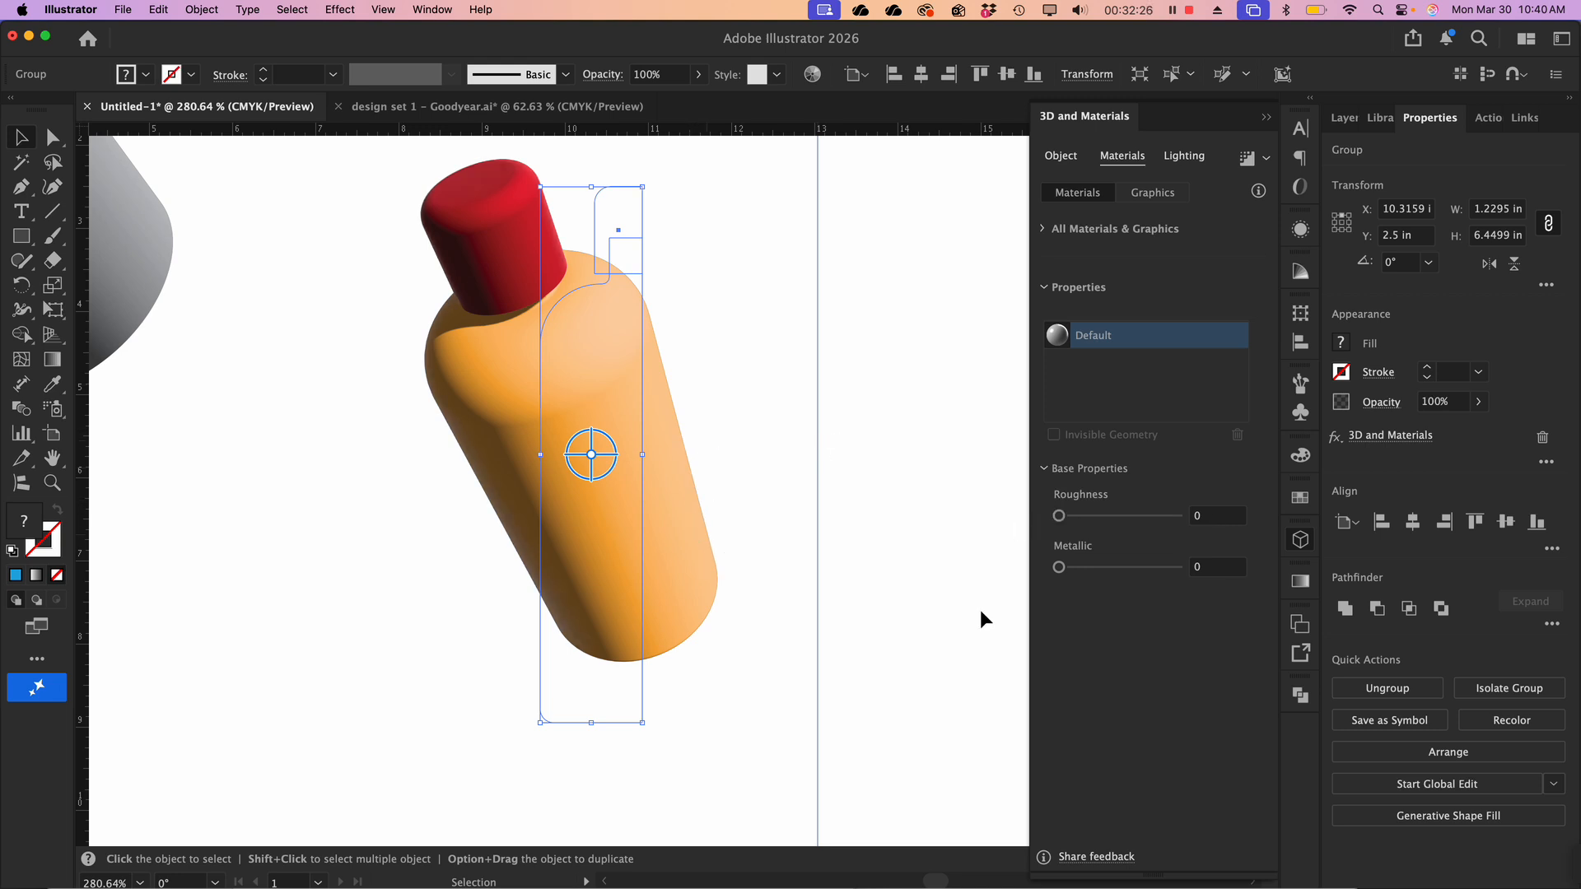
pyautogui.moveTo(1060, 522); pyautogui.dragTo(1078, 572)
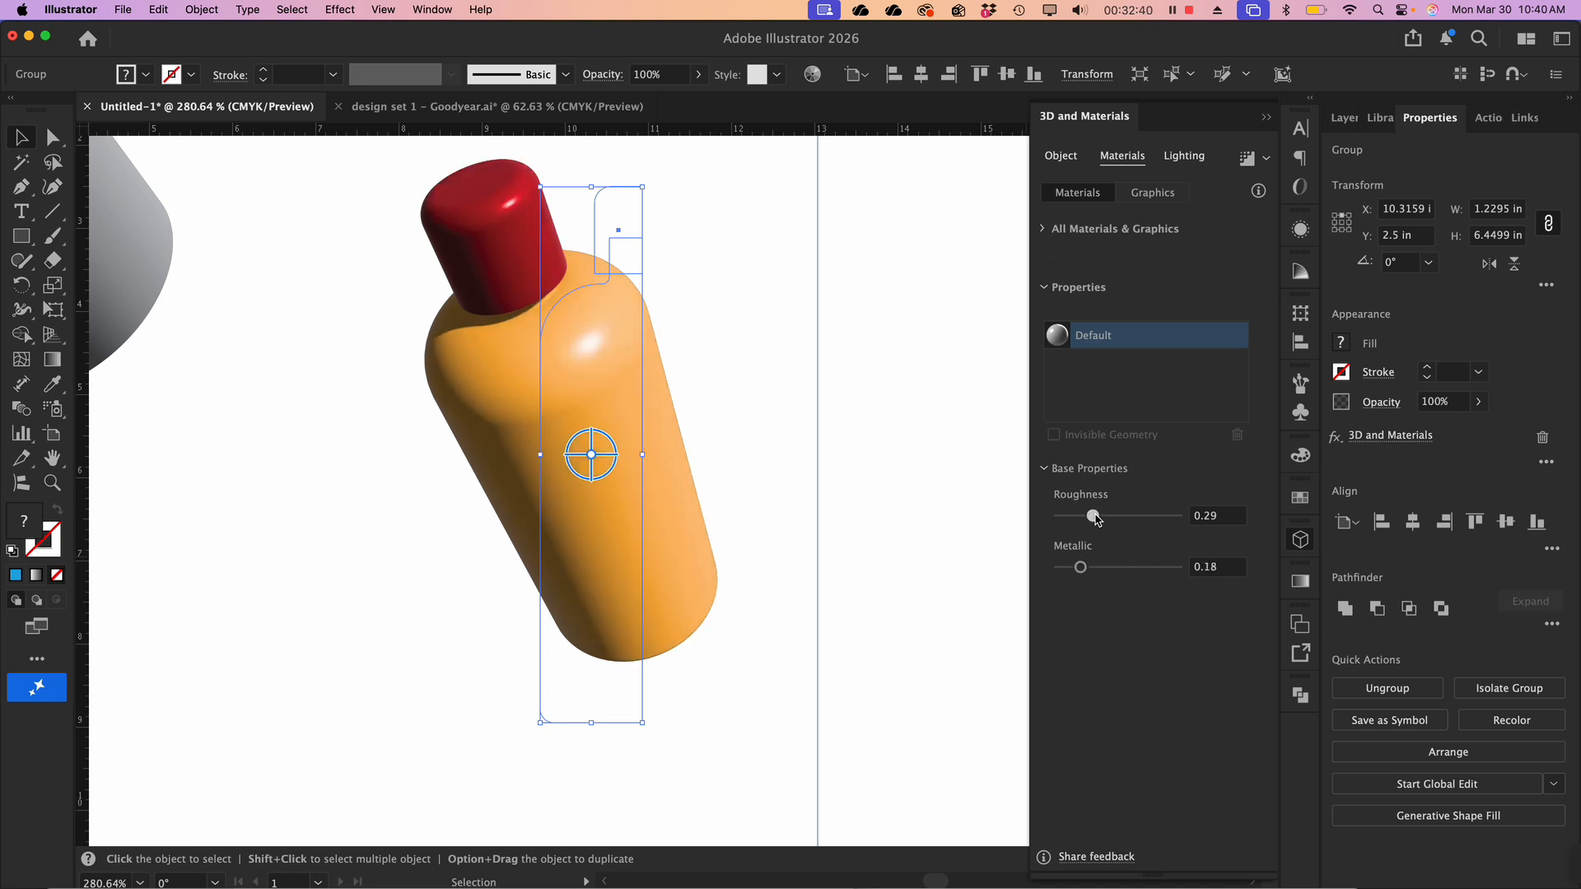
pyautogui.moveTo(1093, 516); pyautogui.dragTo(1144, 528)
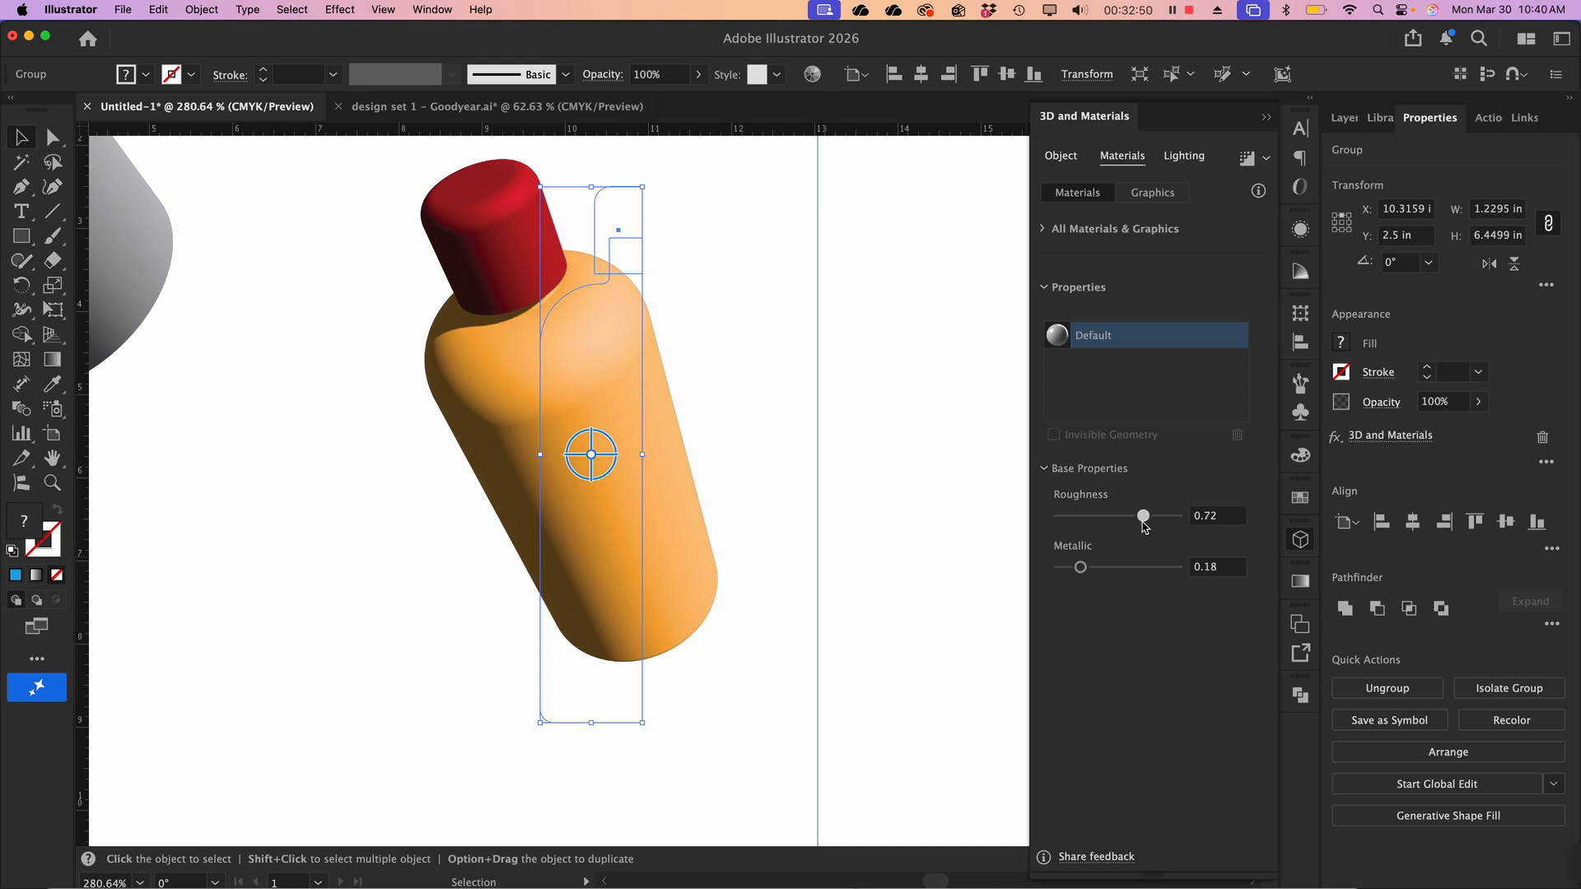
pyautogui.moveTo(1144, 528); pyautogui.dragTo(1057, 528)
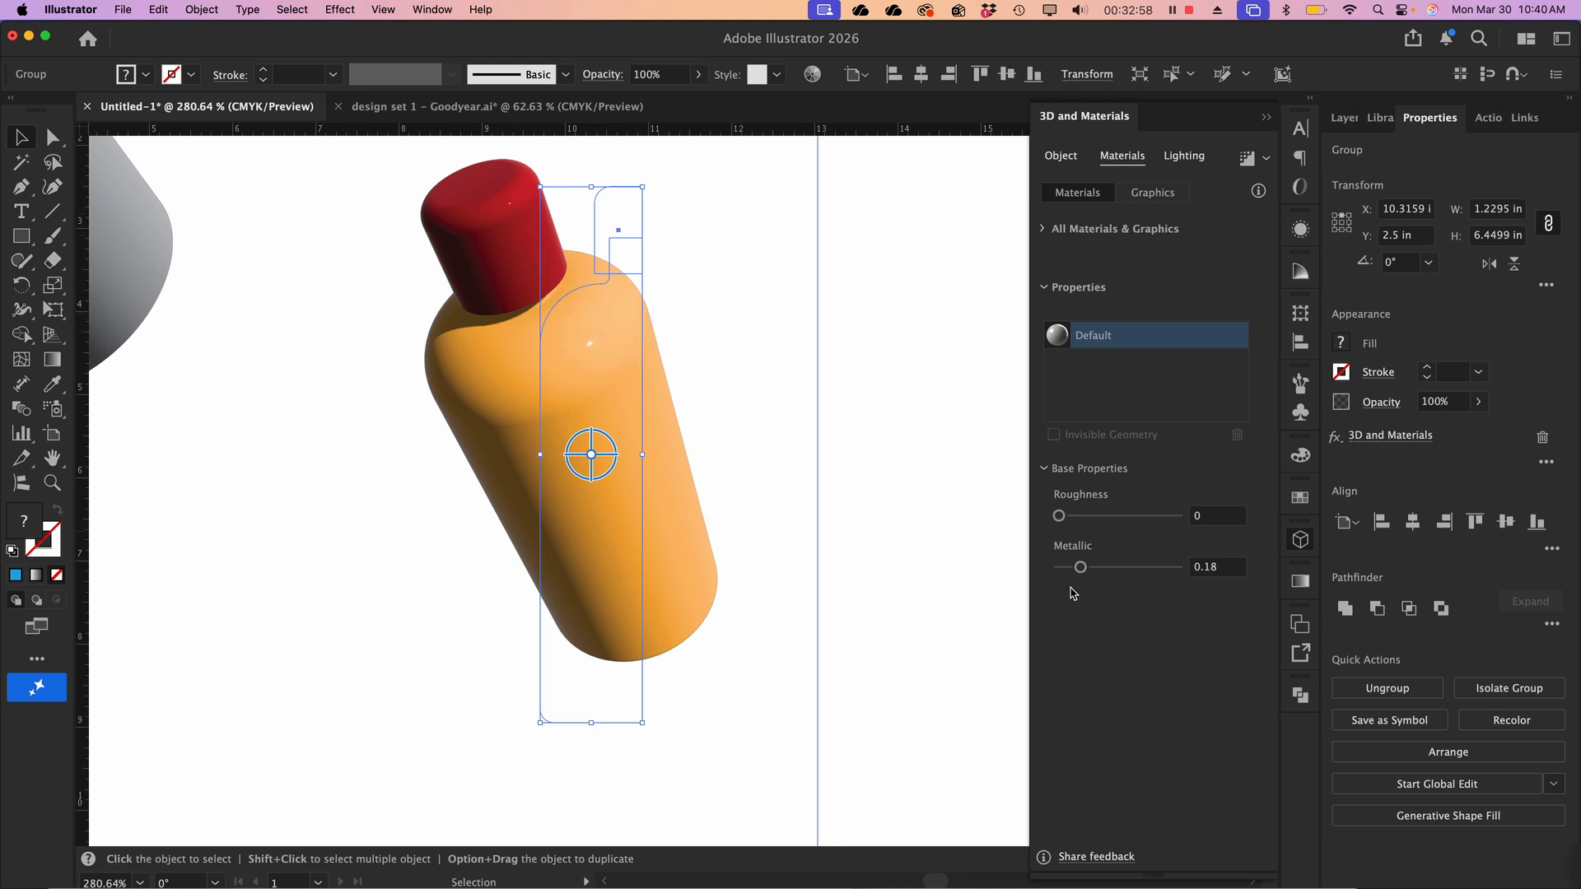
# Try Metallic values of 0.43 and 0 on the bottle, keep Roughness at 0, and set Metallic to 0.22
pyautogui.moveTo(1081, 571); pyautogui.dragTo(1111, 576)
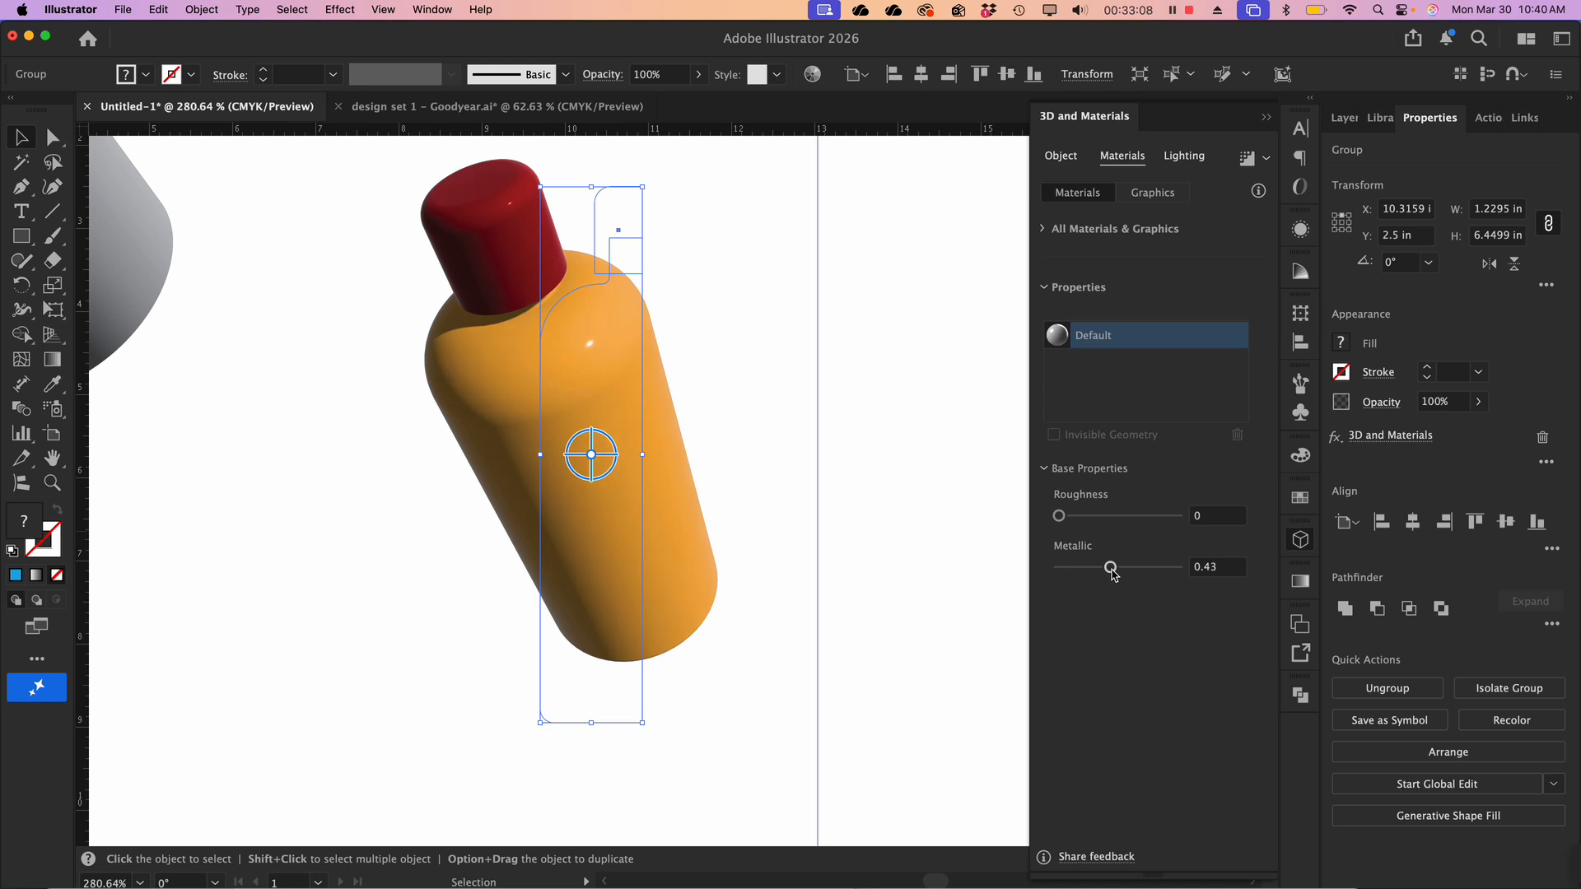
pyautogui.moveTo(1111, 574); pyautogui.dragTo(1059, 572)
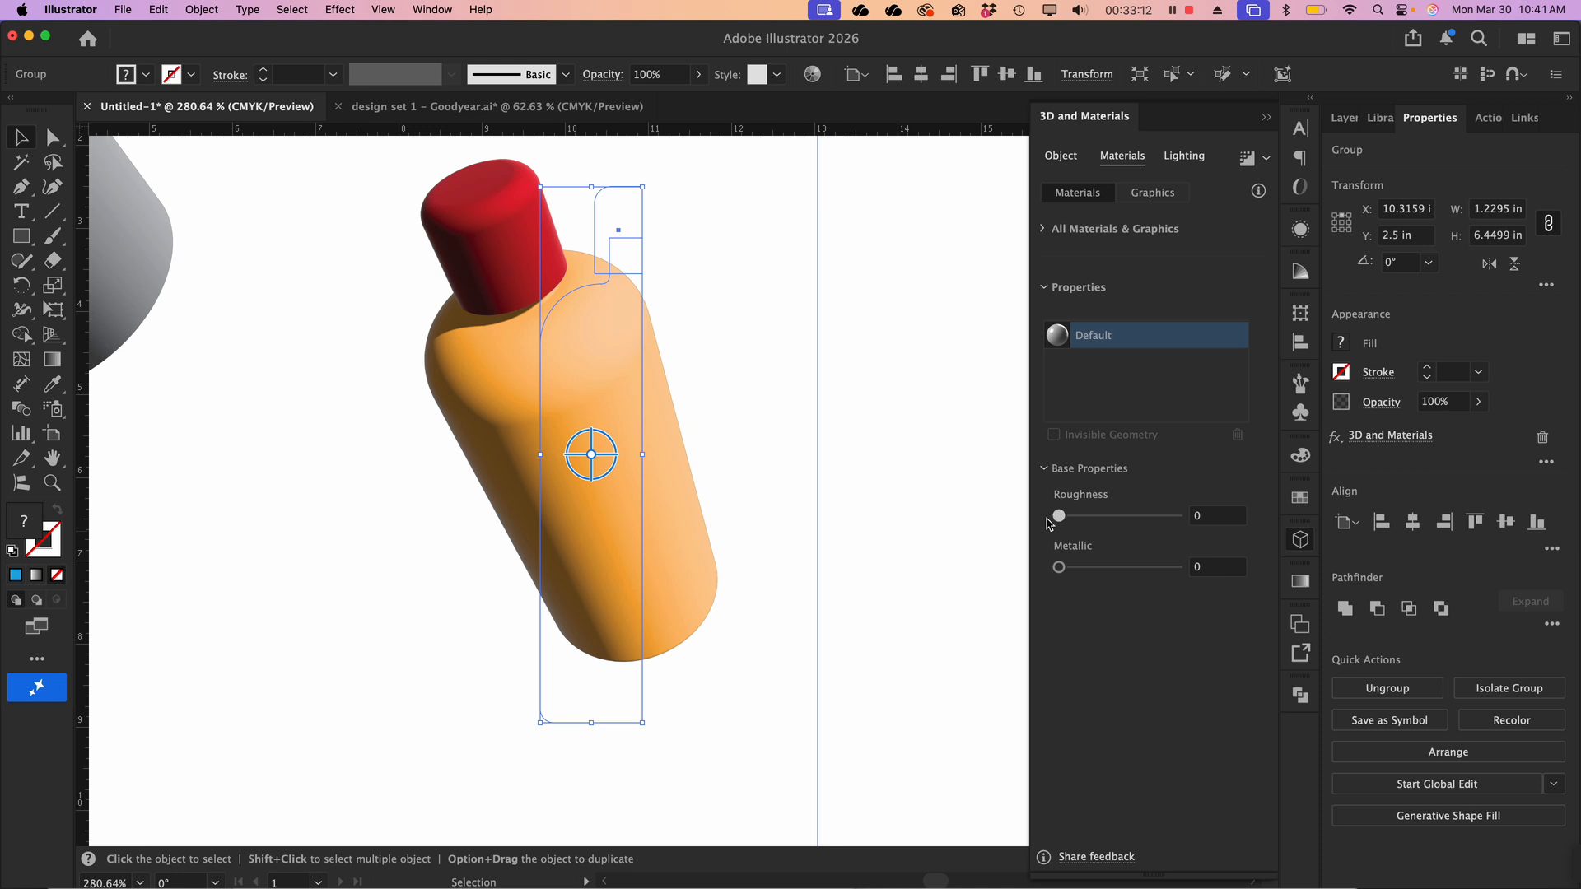
pyautogui.moveTo(1058, 517); pyautogui.dragTo(1025, 517)
pyautogui.moveTo(1059, 568); pyautogui.dragTo(1081, 573)
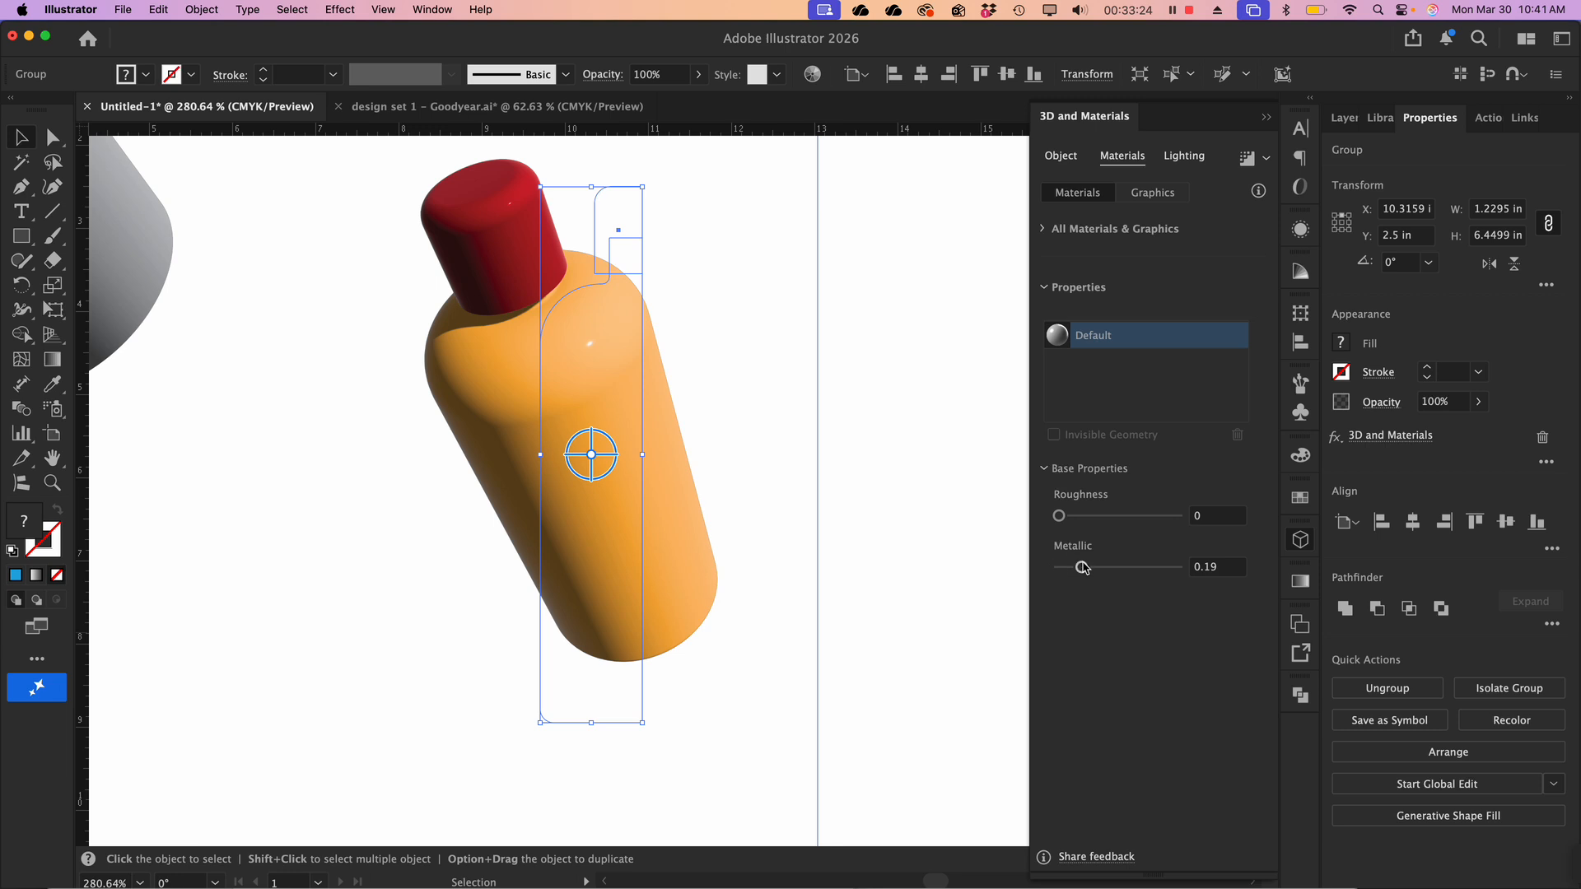
pyautogui.moveTo(1082, 569); pyautogui.dragTo(1089, 572)
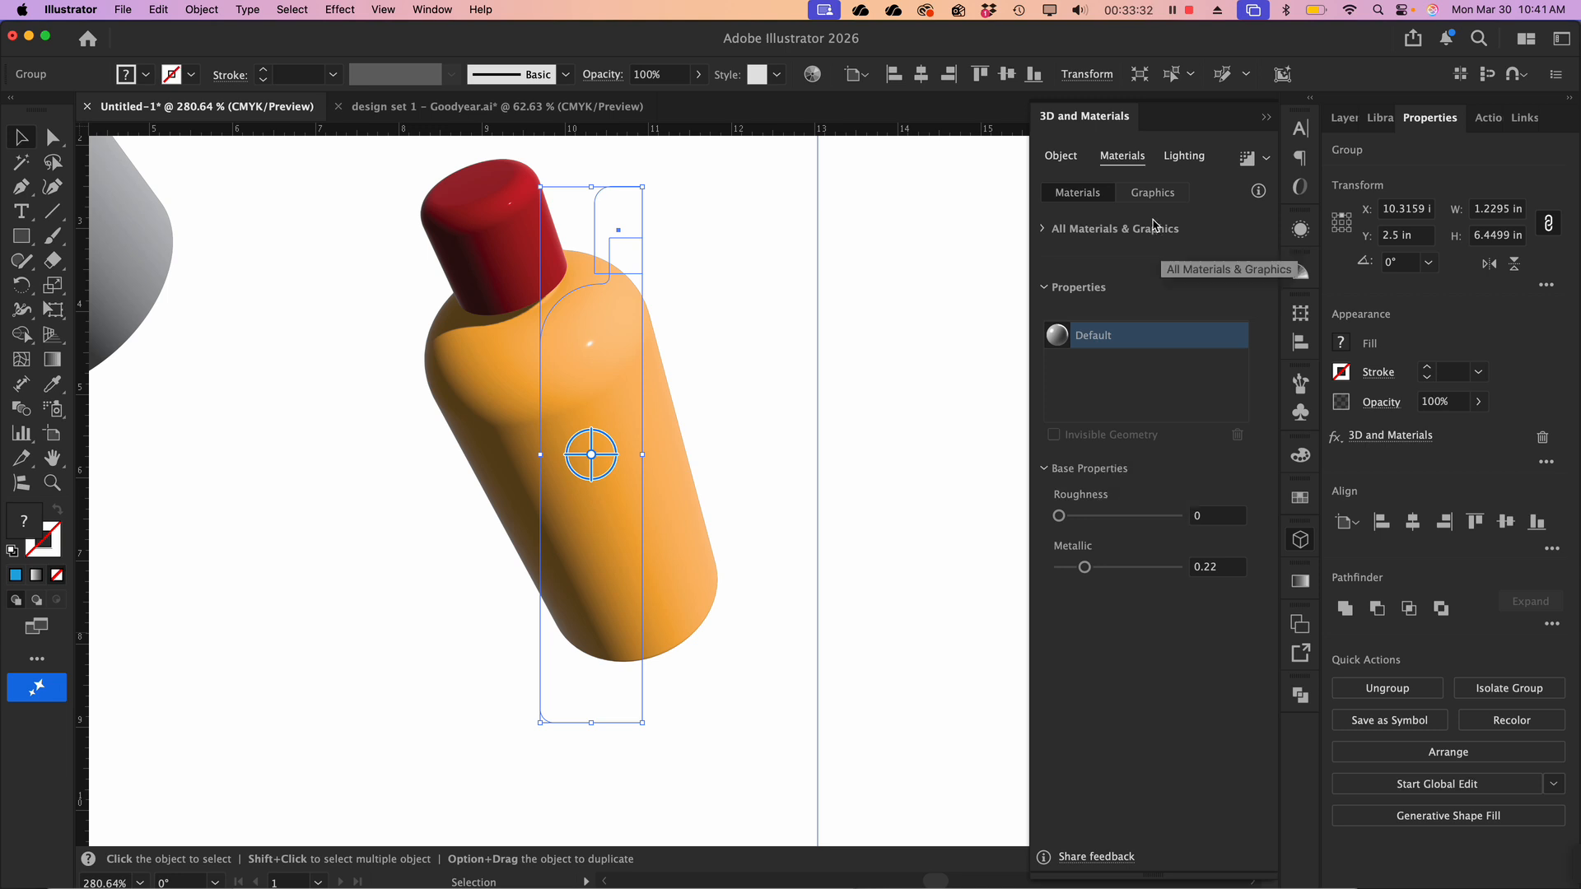
# Browse the available 3D graphics and place the Gerbera symbol on the artboard beside the bottle
pyautogui.click(1045, 230)
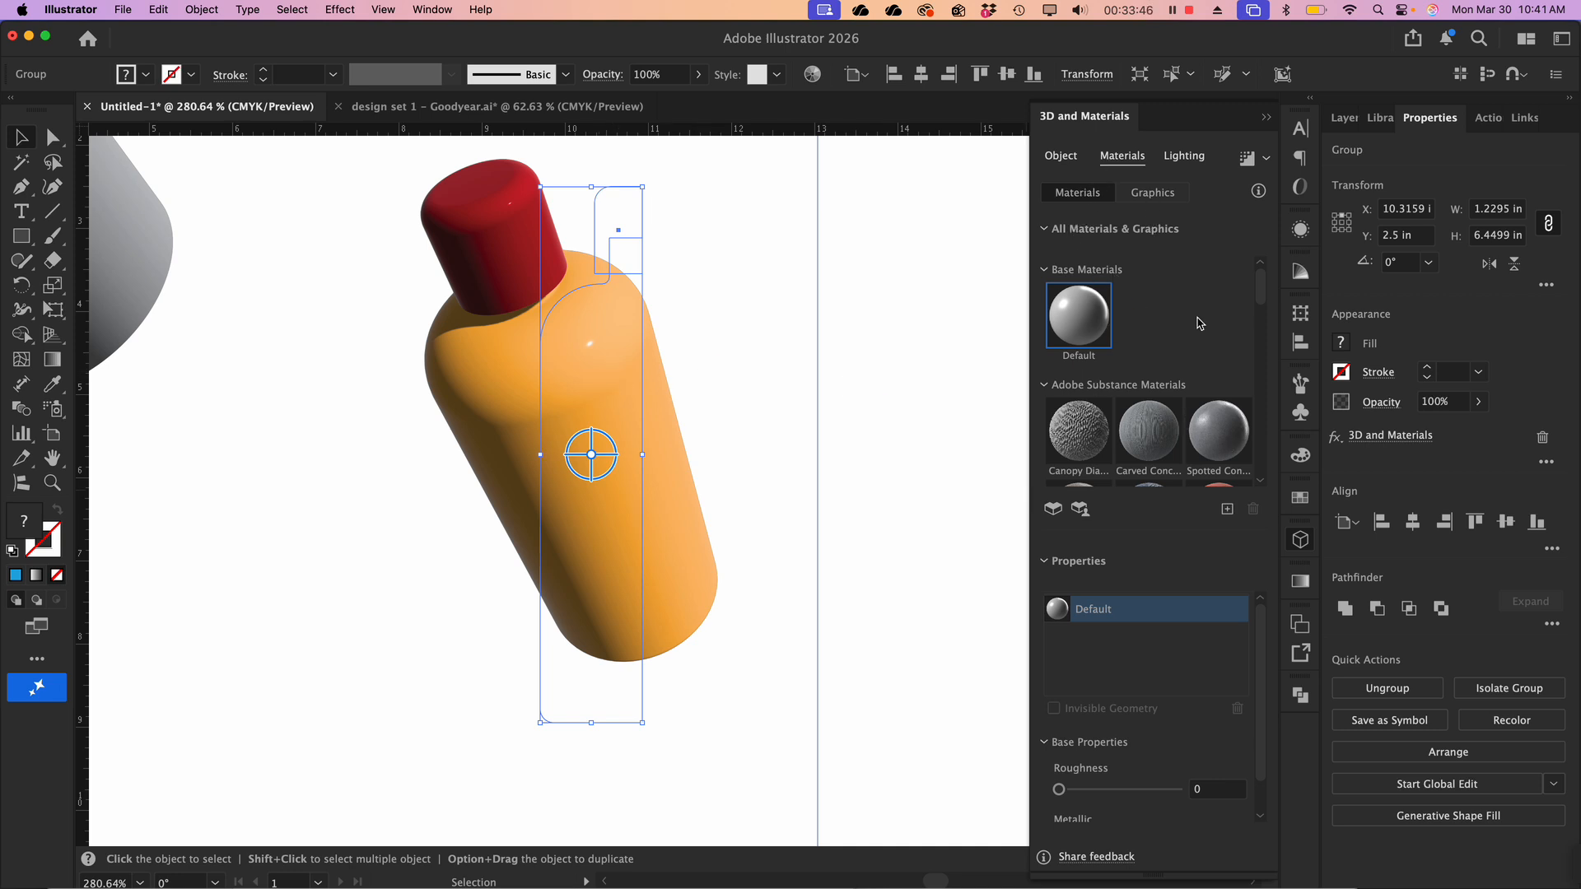
pyautogui.scroll(-2, 1201, 323)
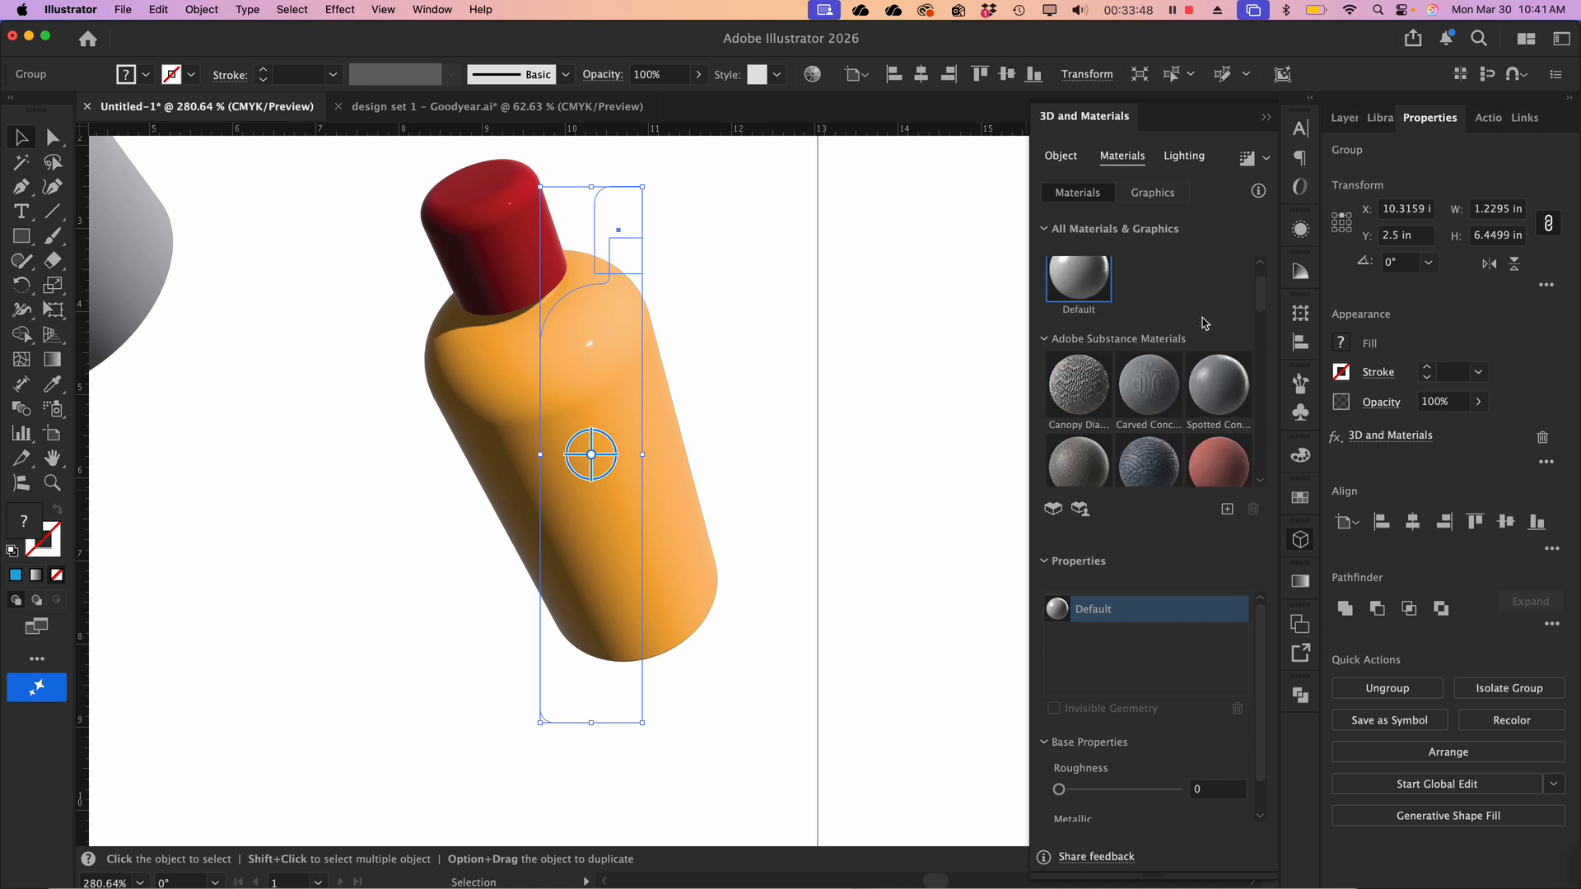
pyautogui.click(1162, 199)
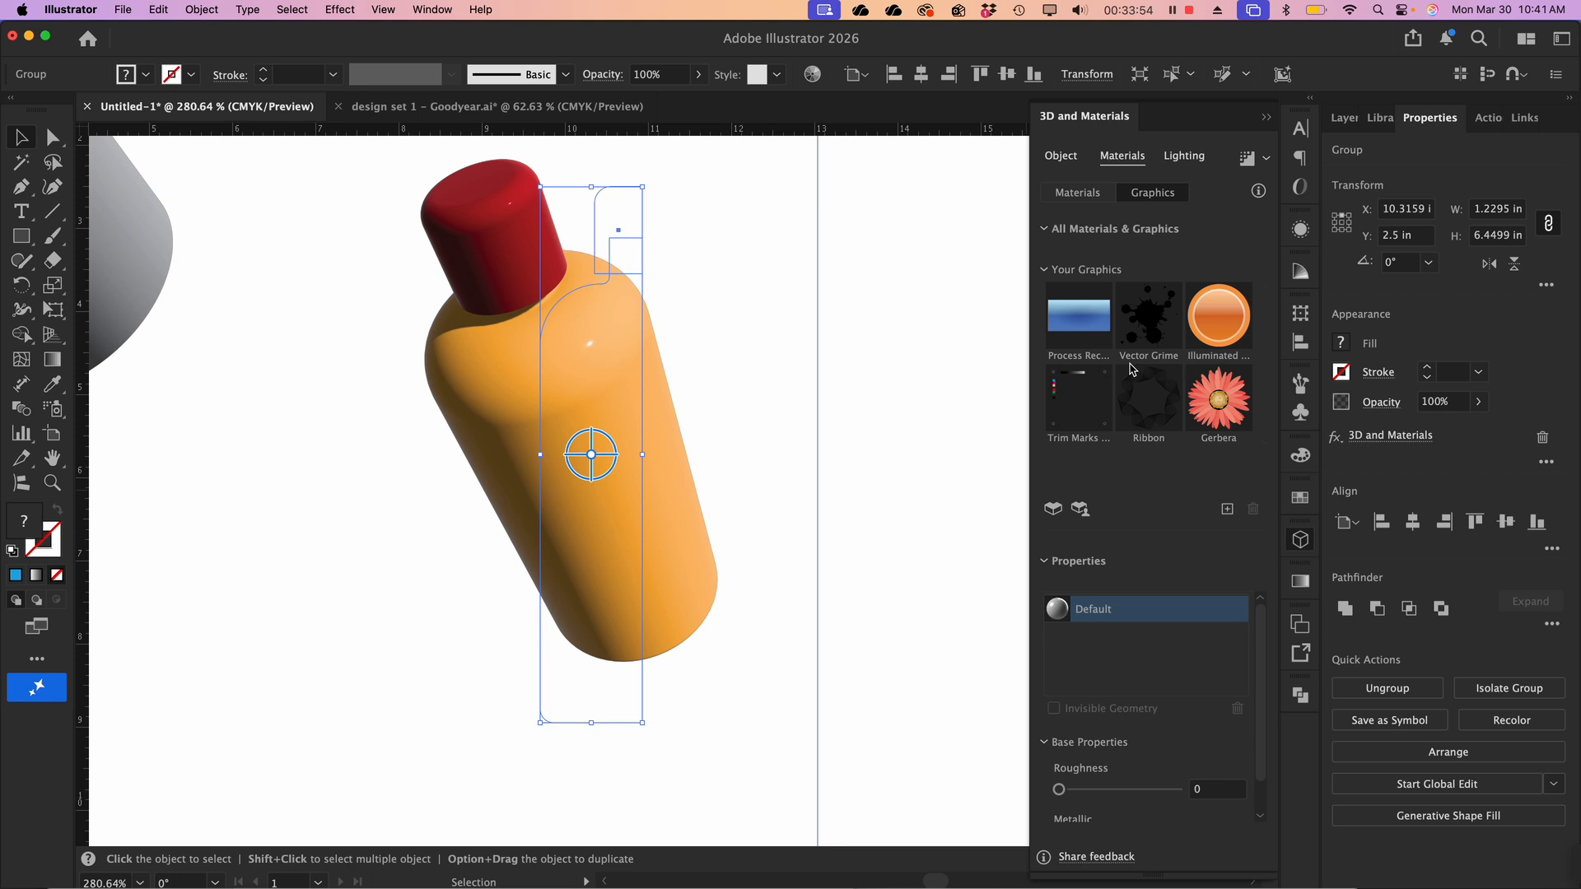
pyautogui.click(1301, 422)
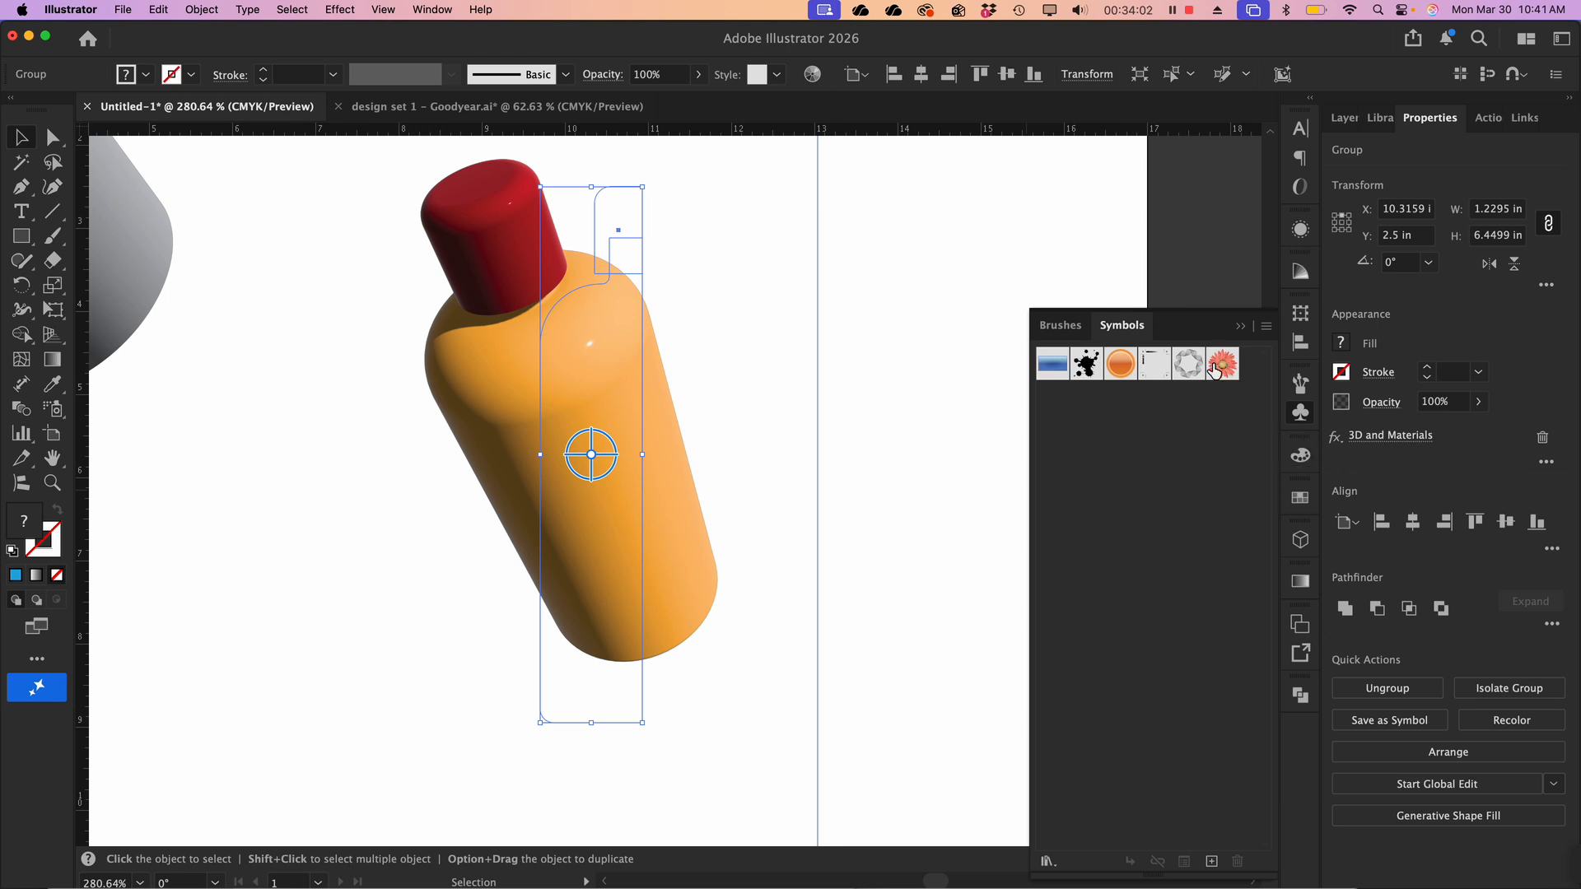
pyautogui.moveTo(1224, 370); pyautogui.dragTo(961, 194)
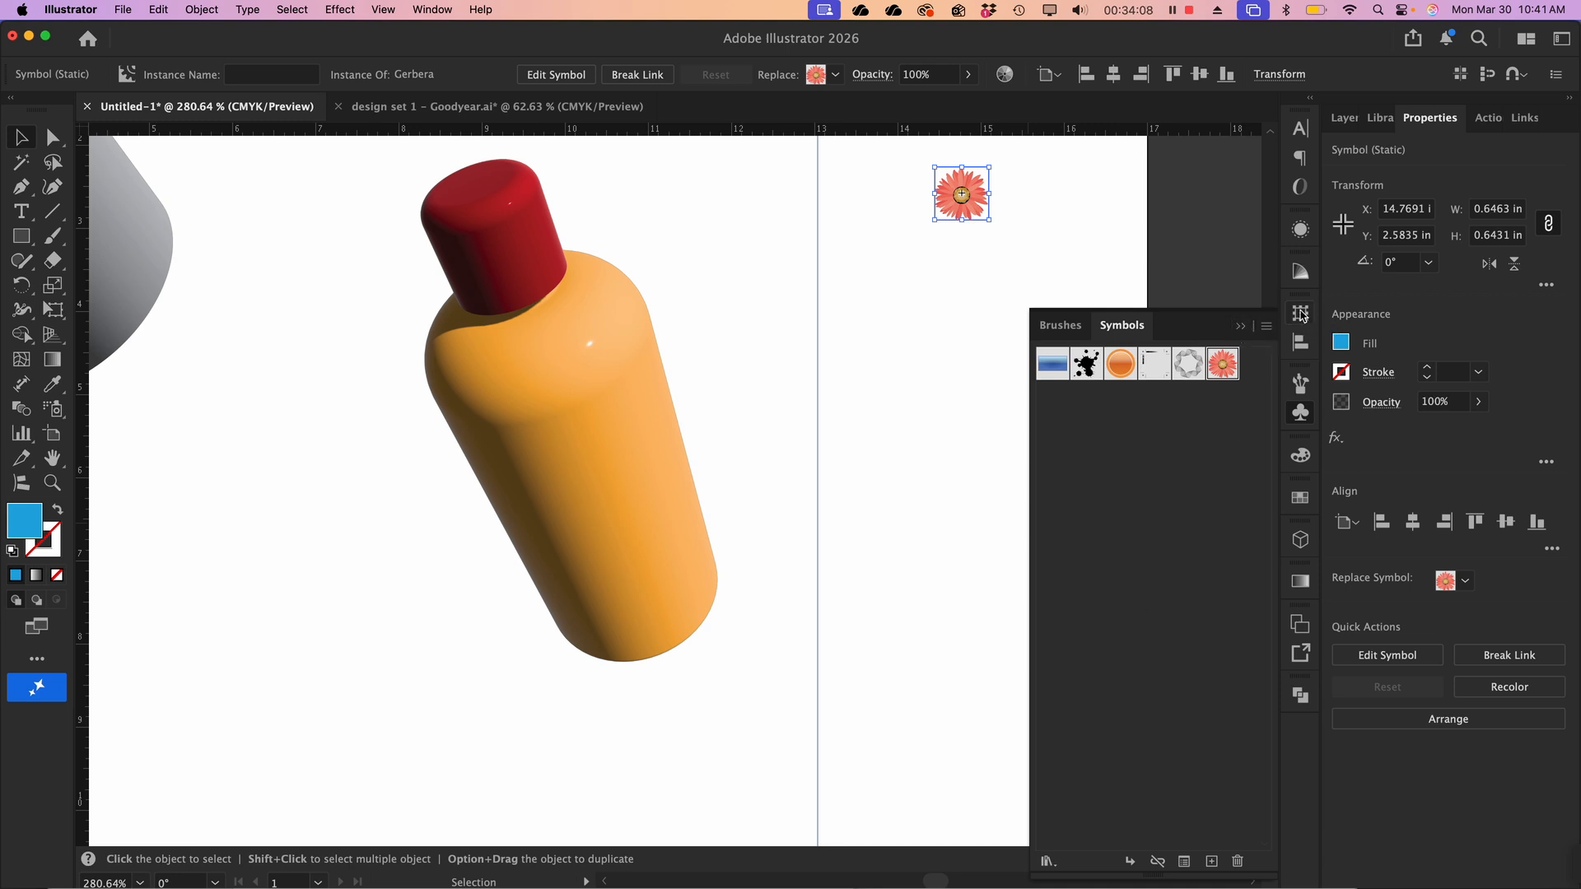
# Select the bottle with its cap and apply the Gerbera graphic to its surface
pyautogui.click(1300, 542)
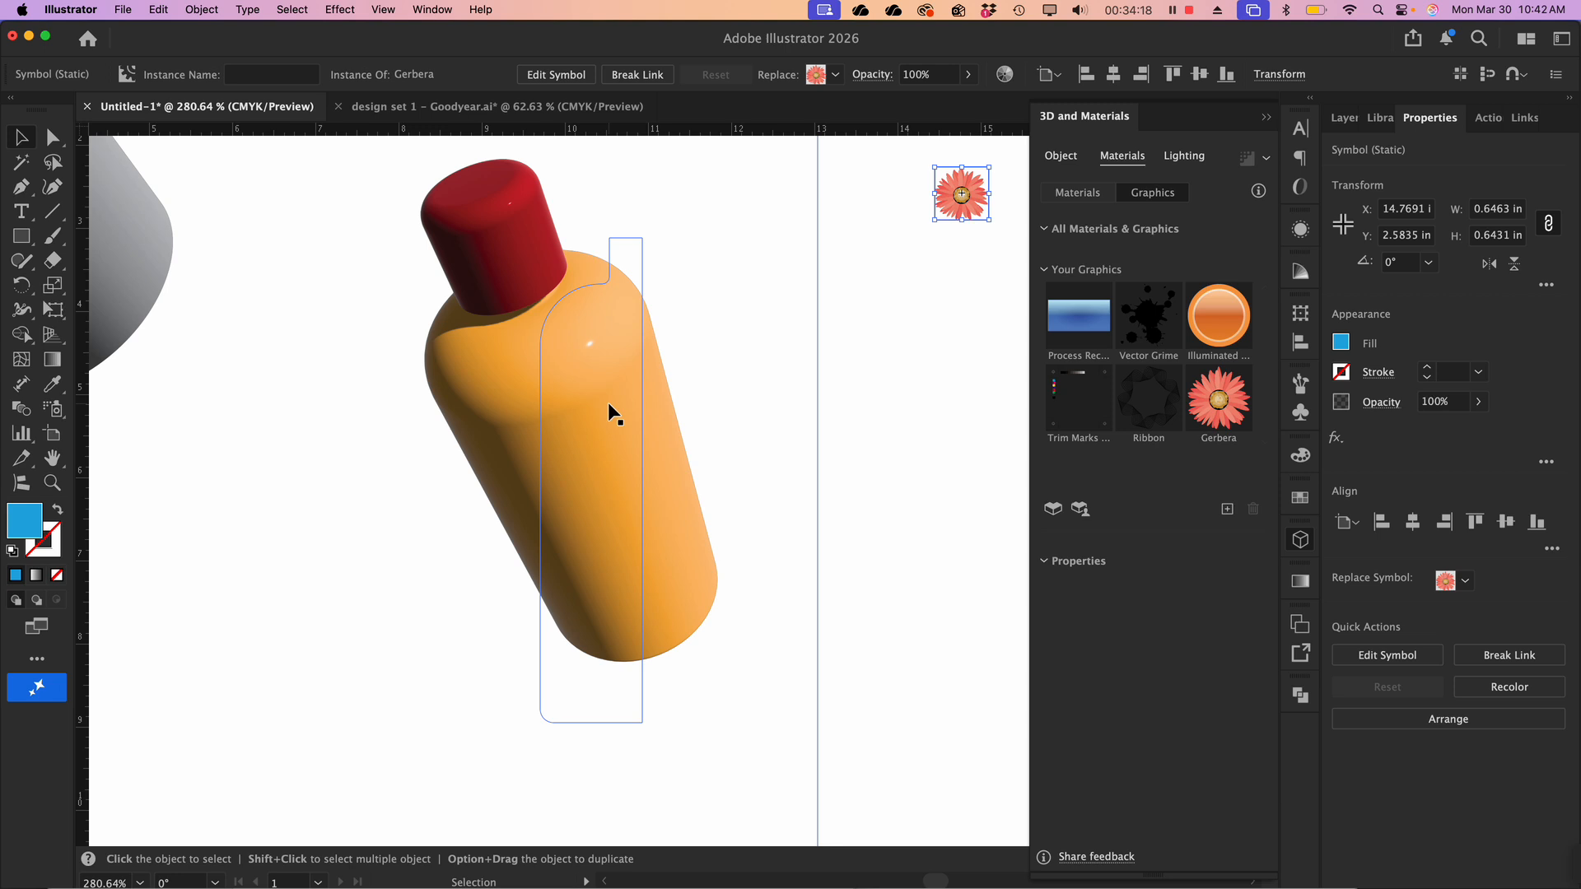
pyautogui.click(1228, 328)
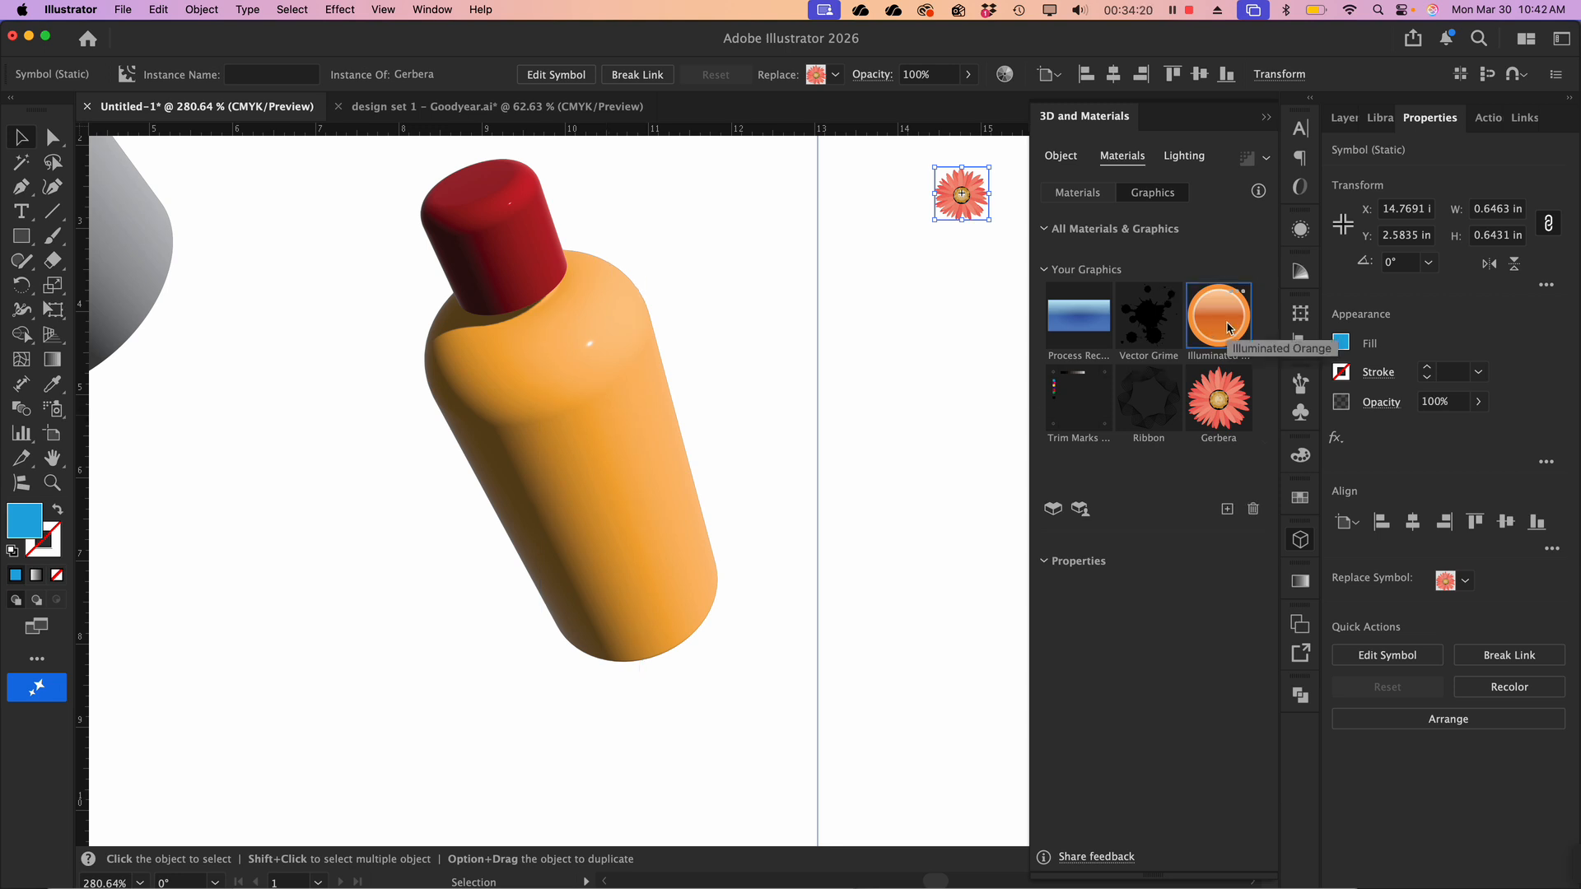
pyautogui.scroll(-3, 590, 517)
pyautogui.click(589, 517)
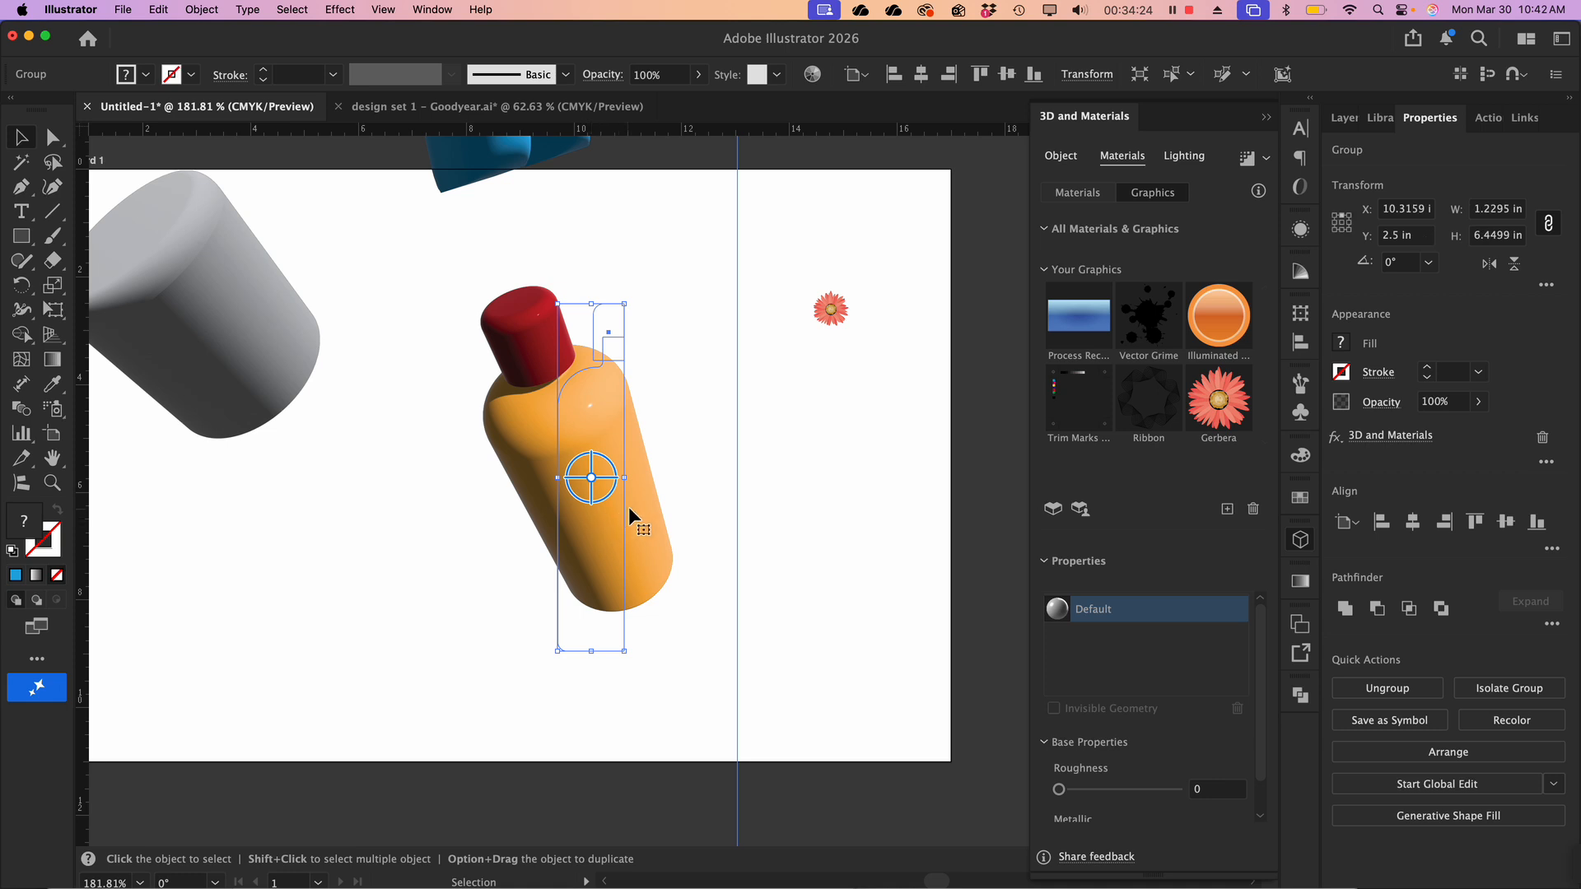
pyautogui.moveTo(1227, 414)
pyautogui.doubleClick(1221, 402)
pyautogui.click(1218, 401)
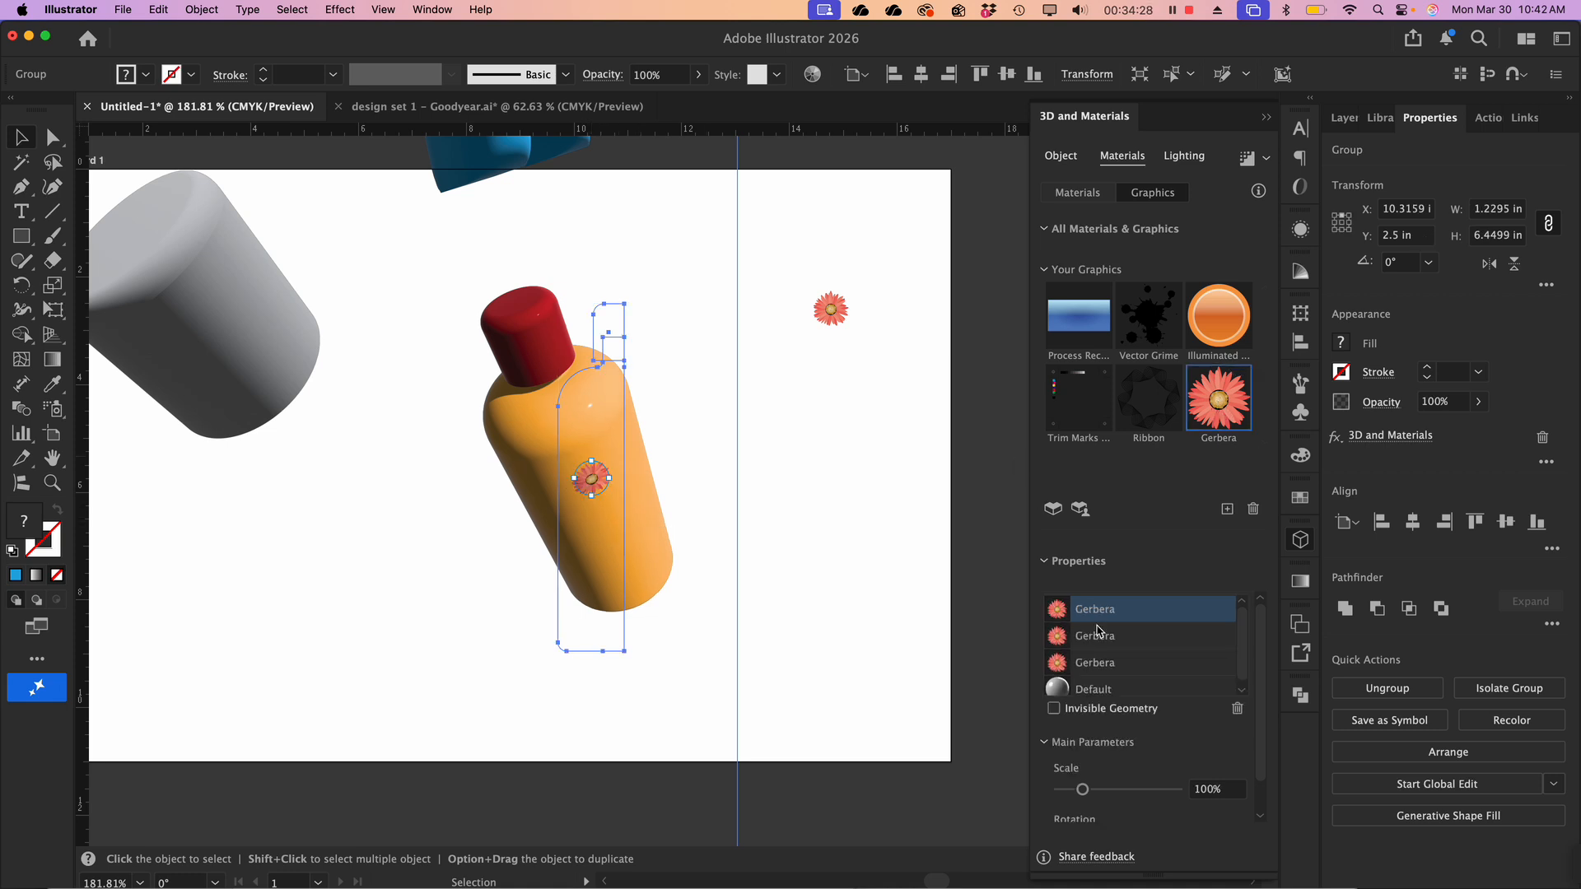
# Delete the two duplicate Gerbera graphics from the bottle and select the remaining one
pyautogui.click(1133, 665)
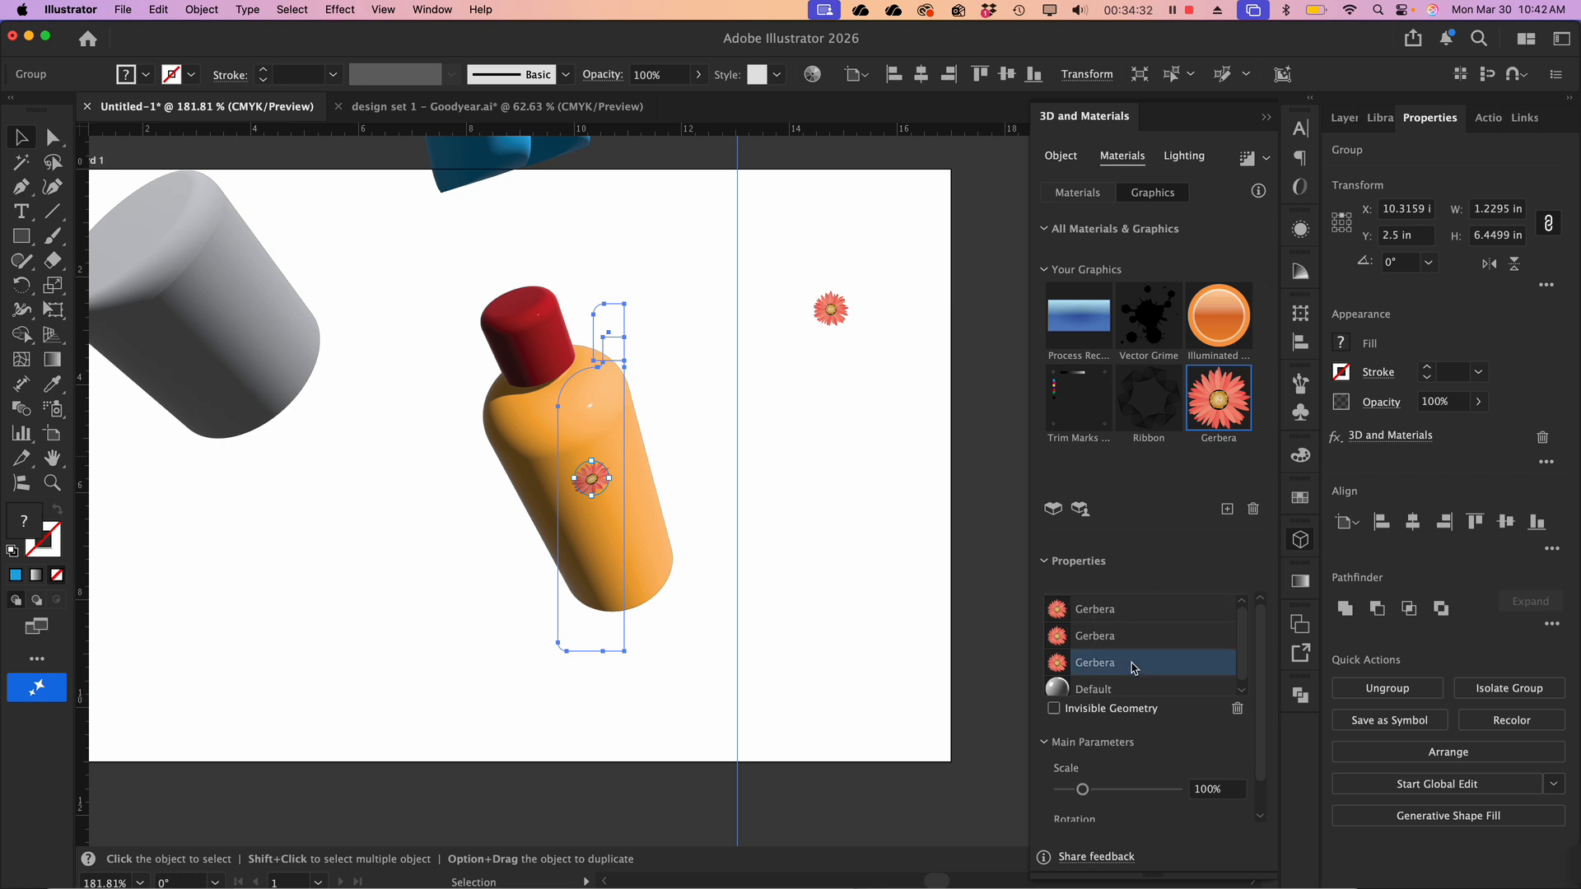
pyautogui.click(1236, 708)
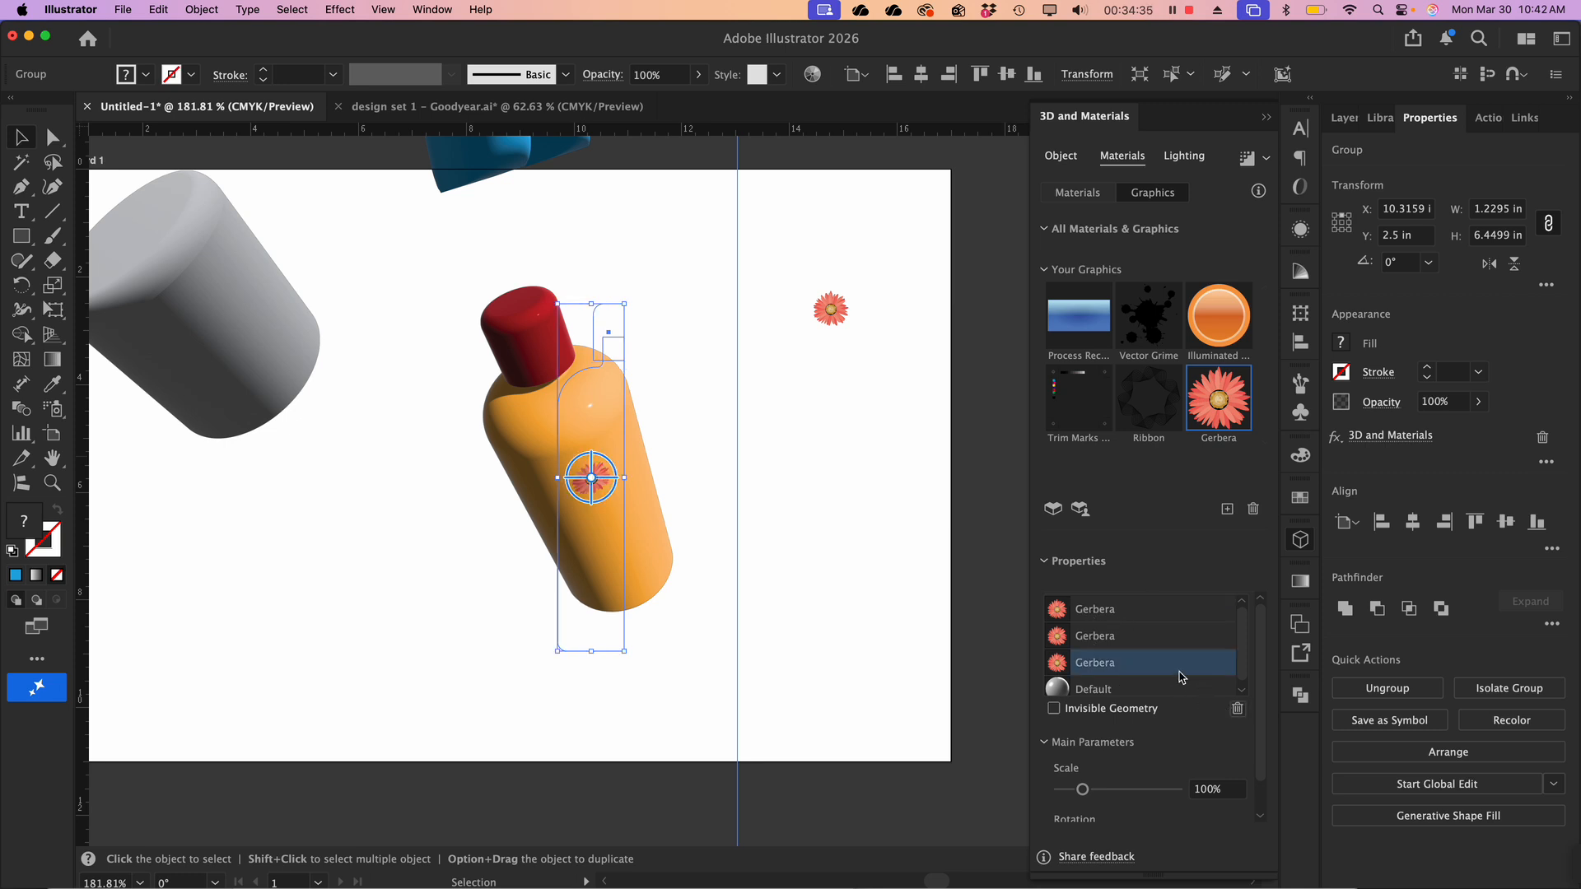
pyautogui.click(1235, 707)
pyautogui.click(1136, 614)
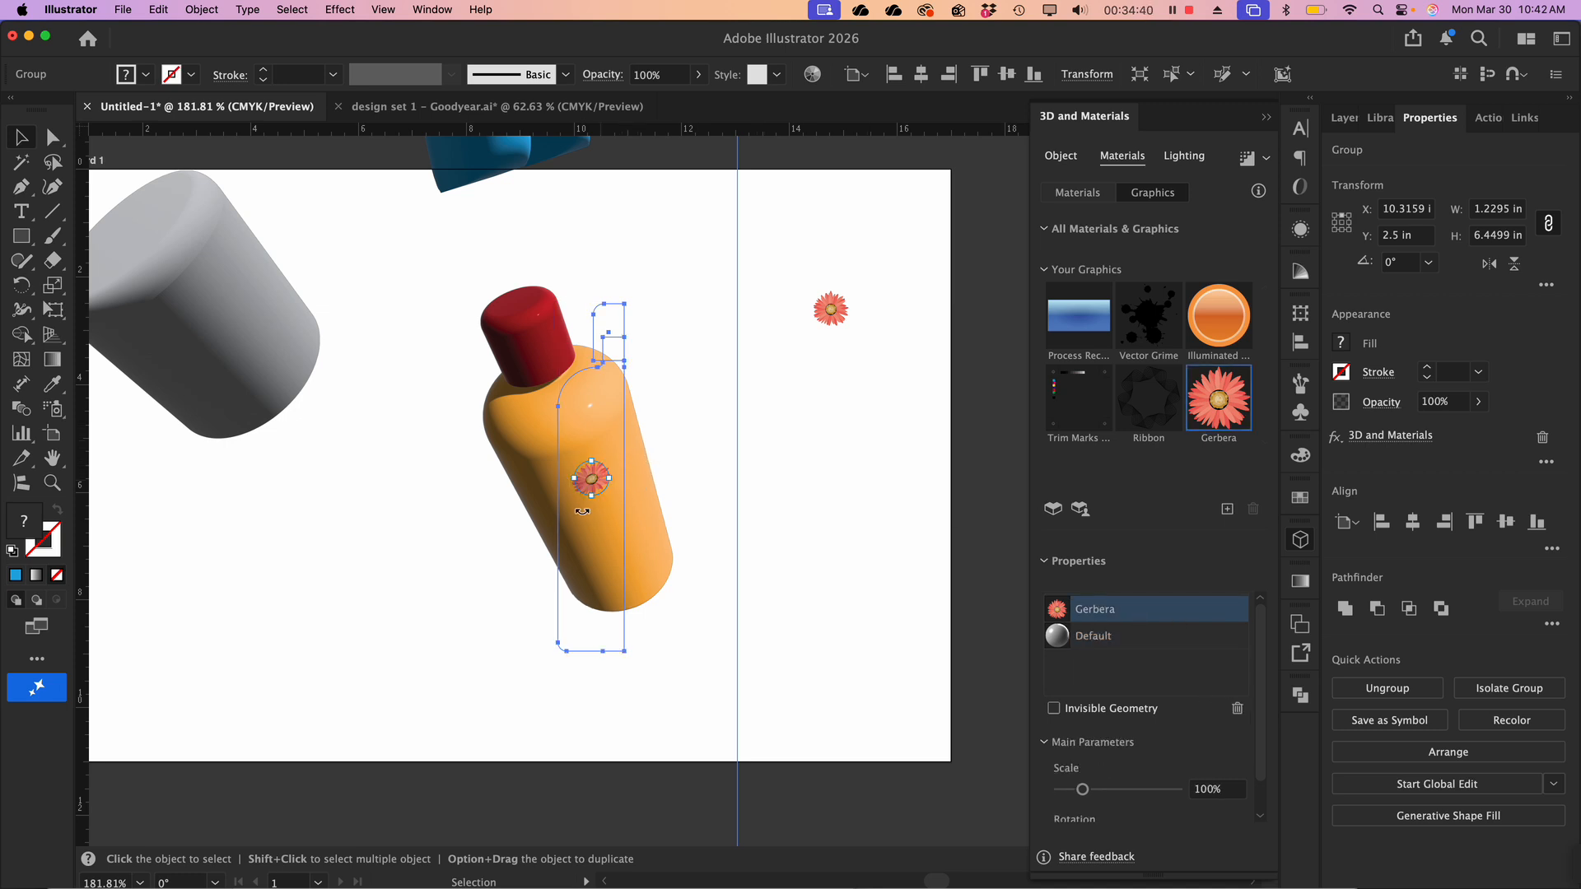
# Enlarge the Gerbera graphic on the bottle to 400% scale and deselect the artwork
pyautogui.scroll(5, 582, 511)
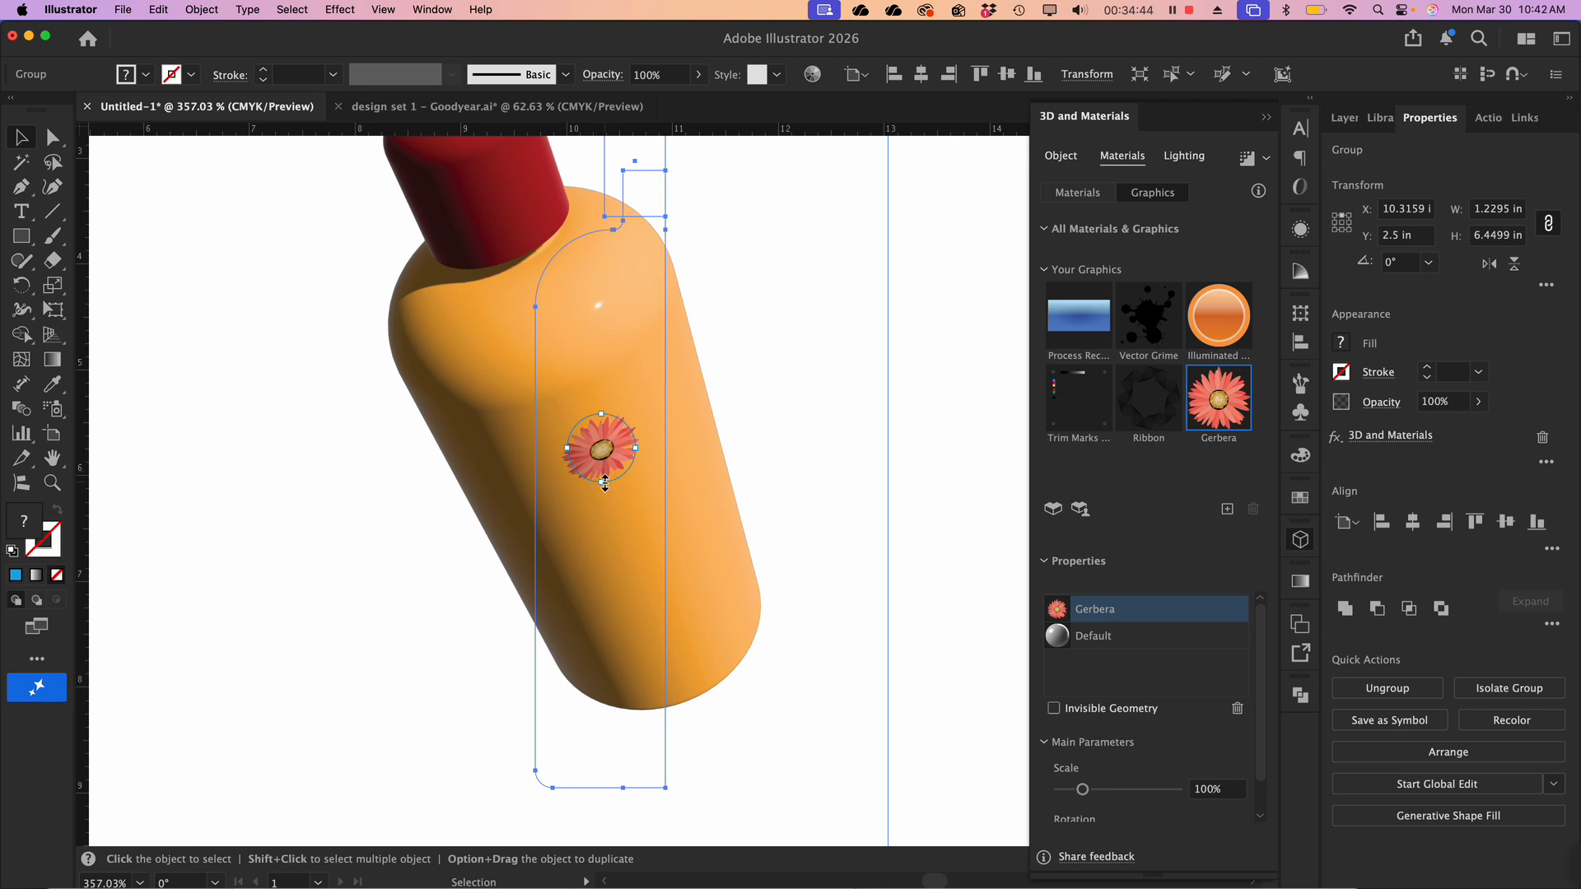
pyautogui.moveTo(604, 485); pyautogui.dragTo(607, 642)
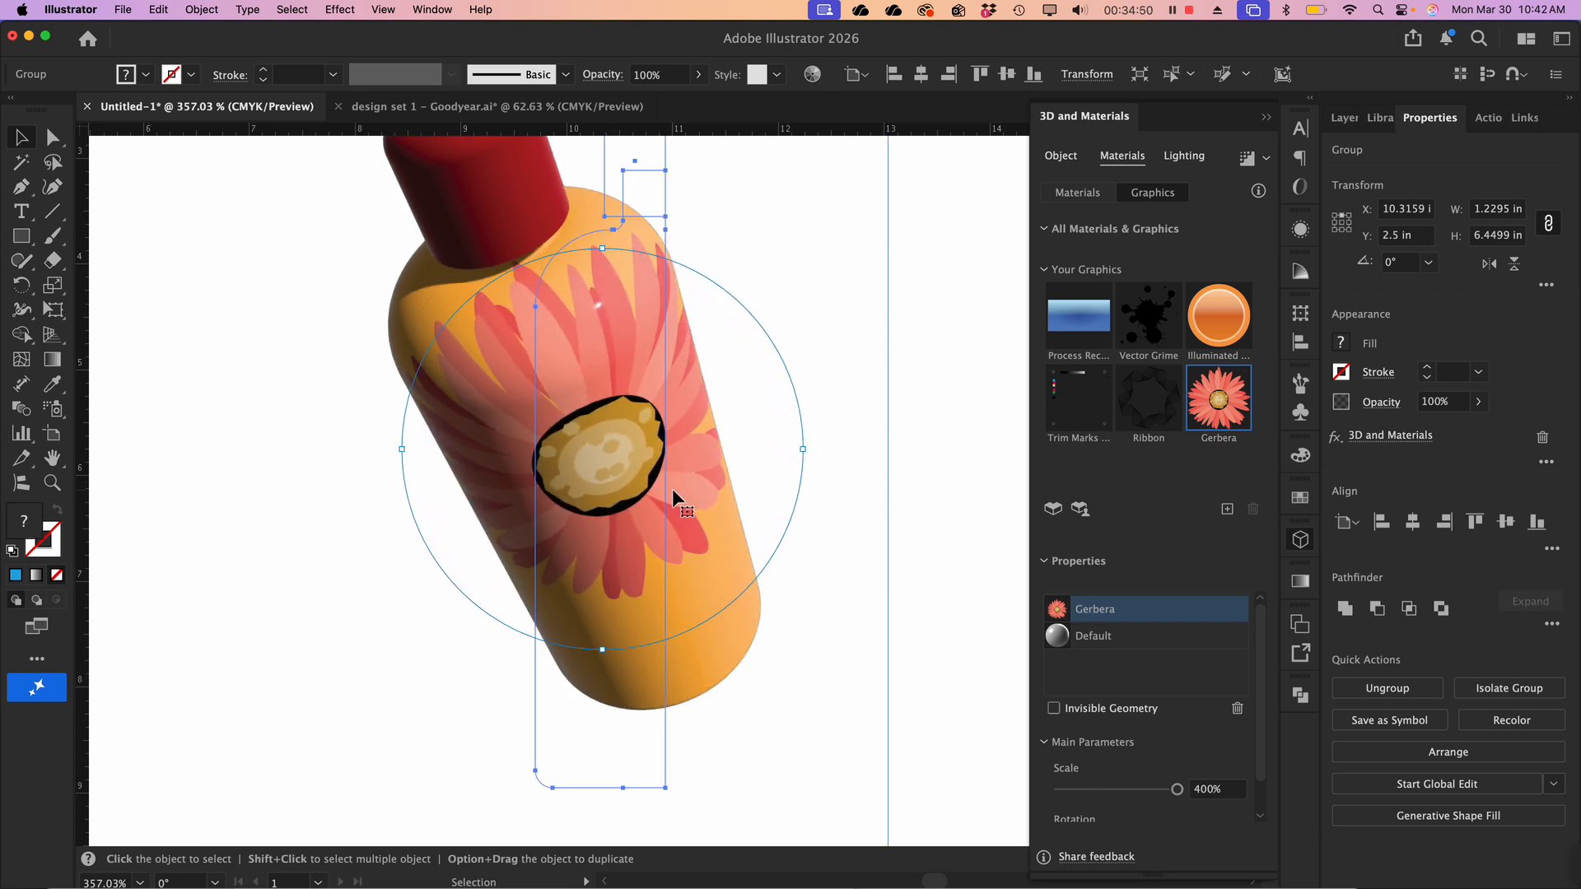
pyautogui.scroll(-3, 665, 496)
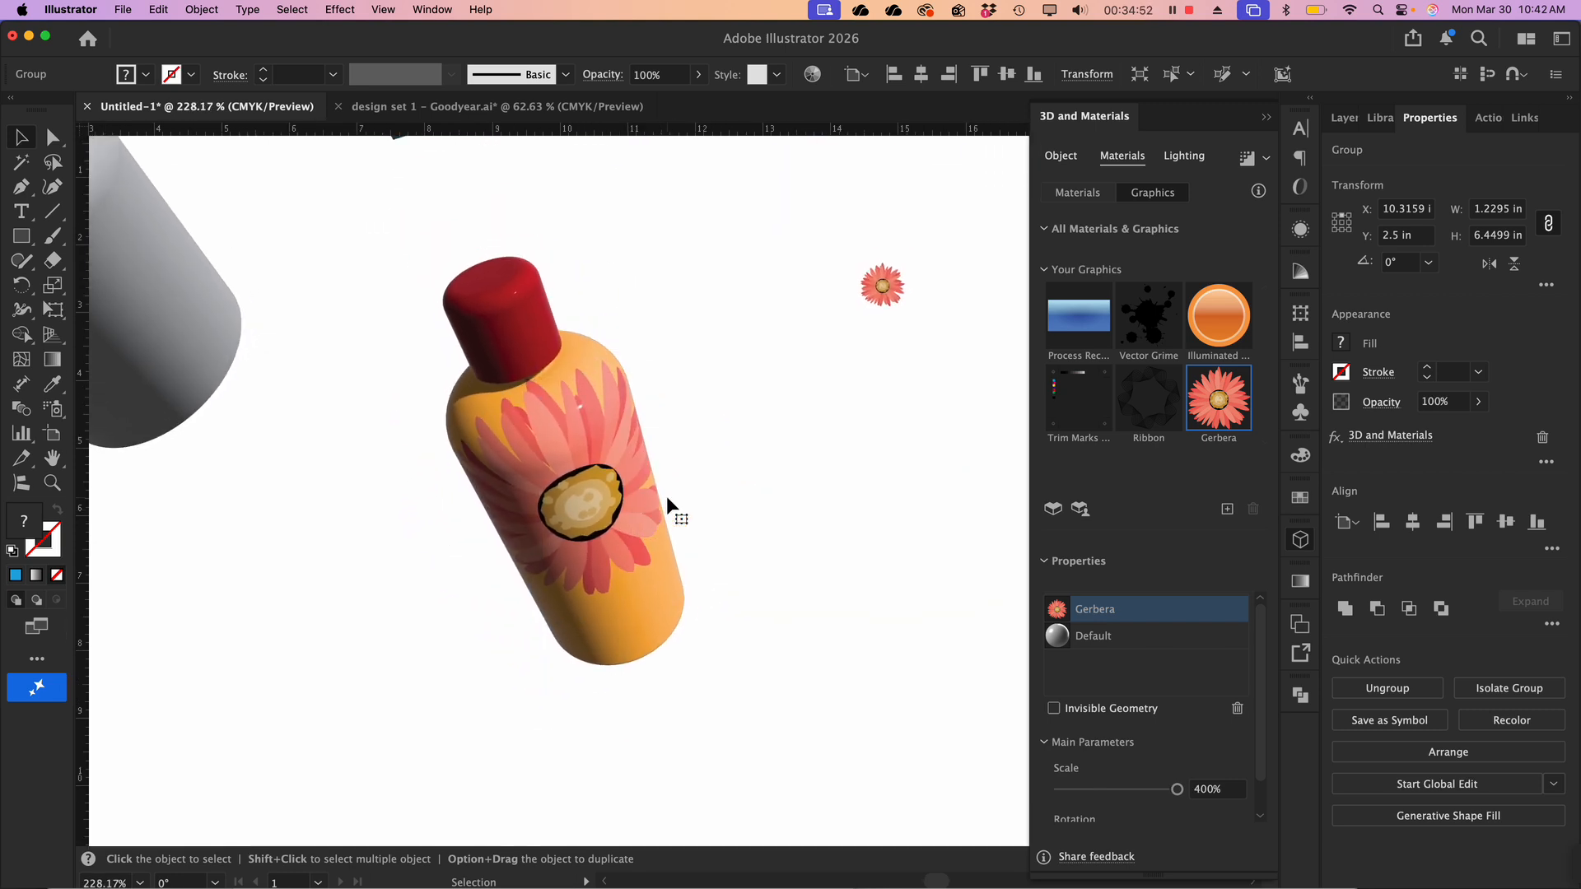
pyautogui.hscroll(-3, 665, 496)
pyautogui.scroll(-2, 665, 495)
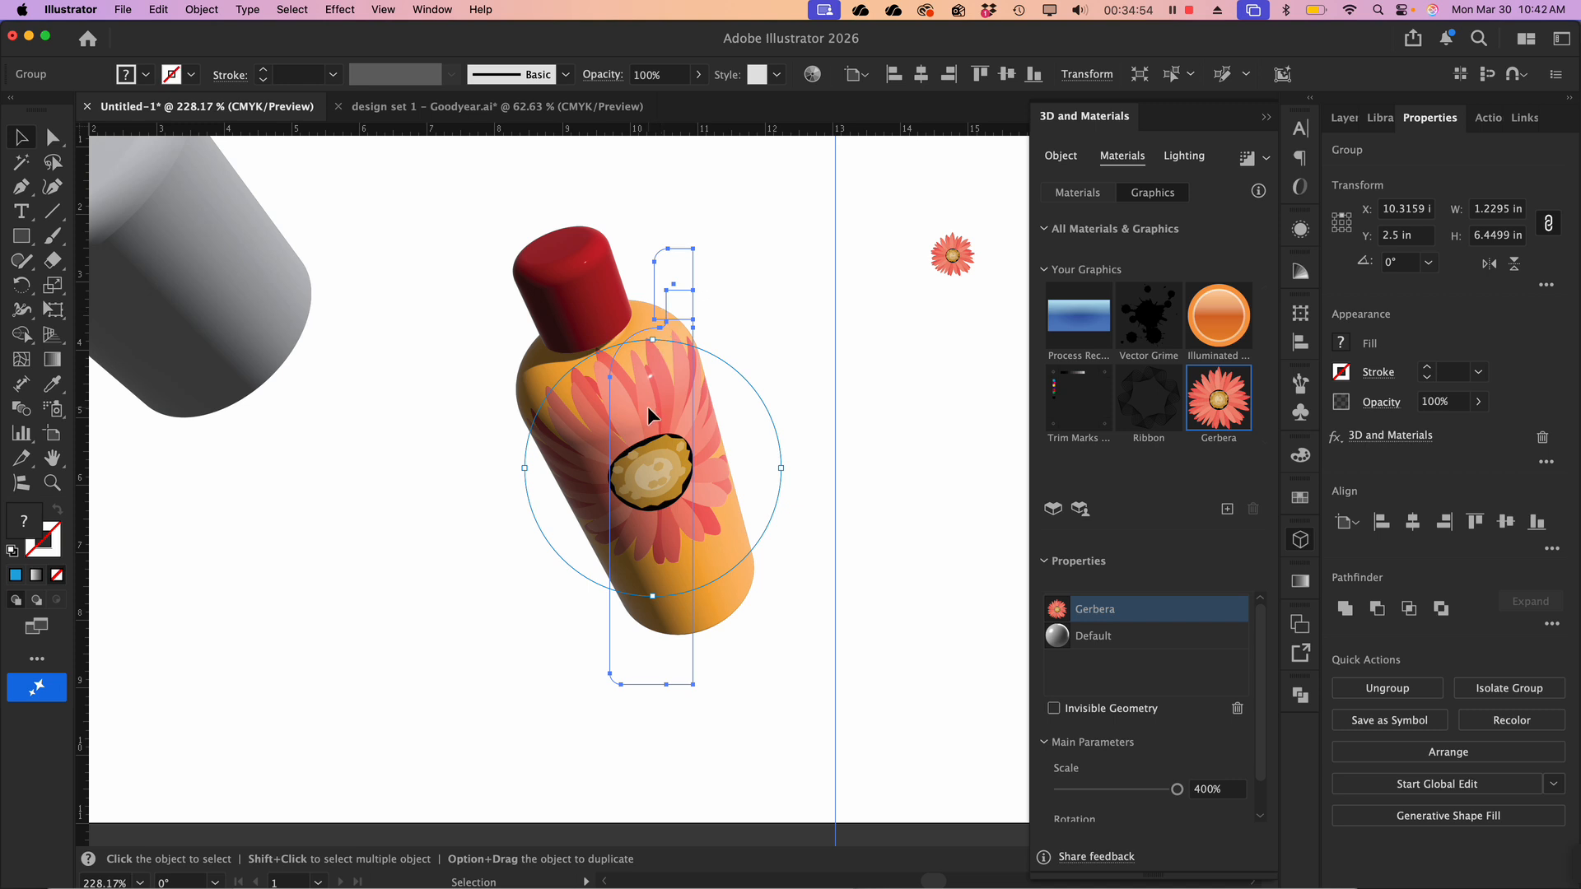
pyautogui.click(876, 404)
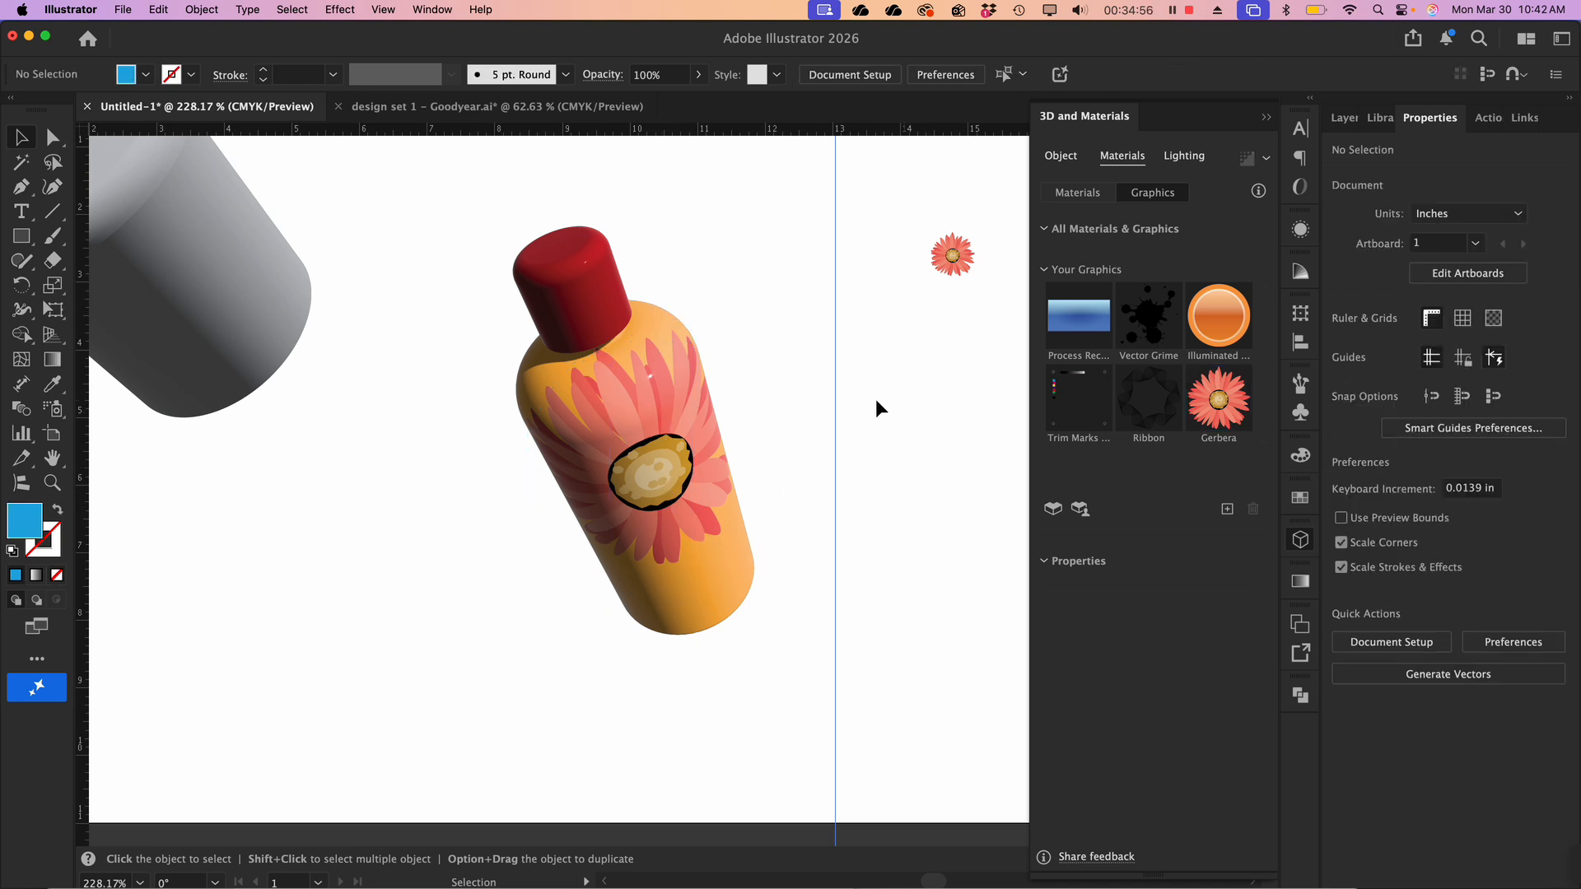
# Rotate the bottle slightly in 3D with the Gerbera graphic applied, and deselect it
pyautogui.click(639, 363)
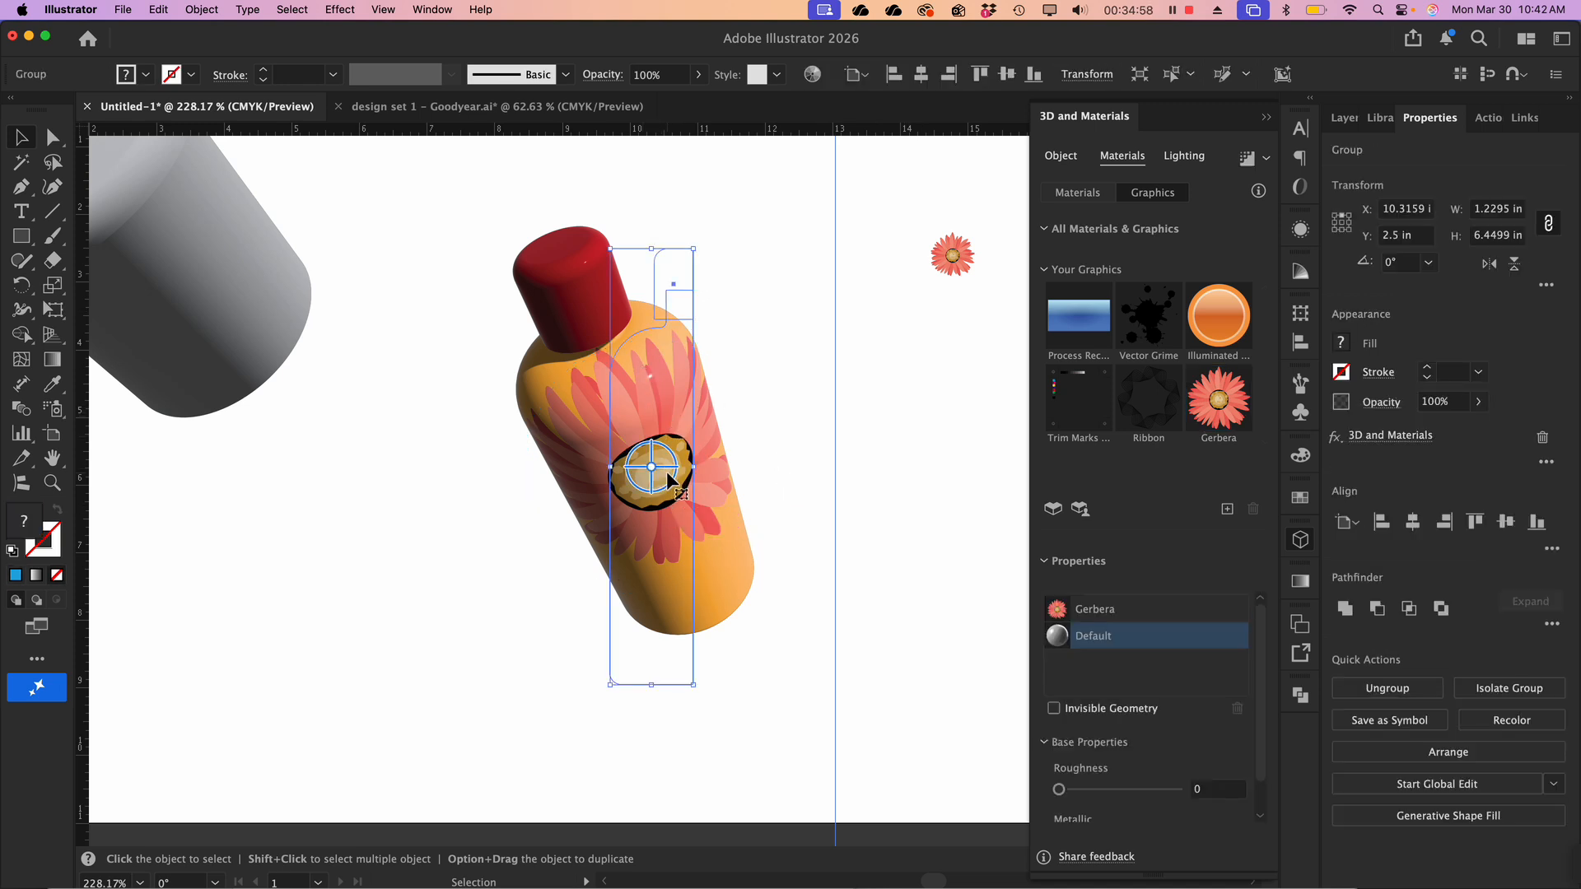
pyautogui.moveTo(668, 471)
pyautogui.mouseDown()
pyautogui.moveTo(679, 494)
pyautogui.moveTo(669, 412)
pyautogui.moveTo(646, 610)
pyautogui.moveTo(655, 453)
pyautogui.moveTo(641, 482)
pyautogui.moveTo(651, 467)
pyautogui.mouseUp()
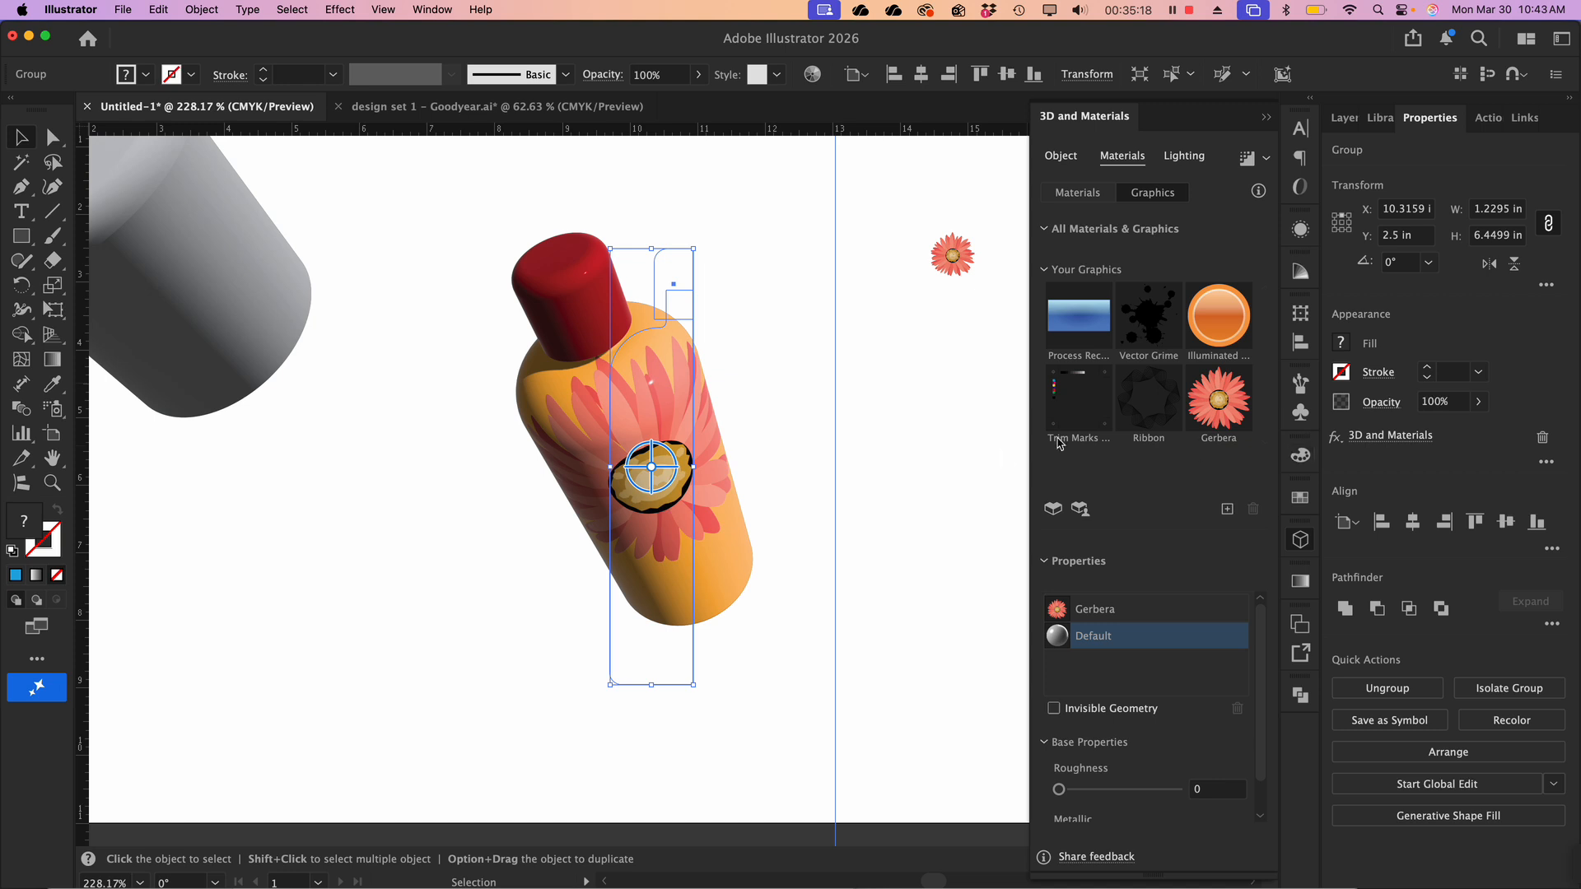
pyautogui.click(921, 456)
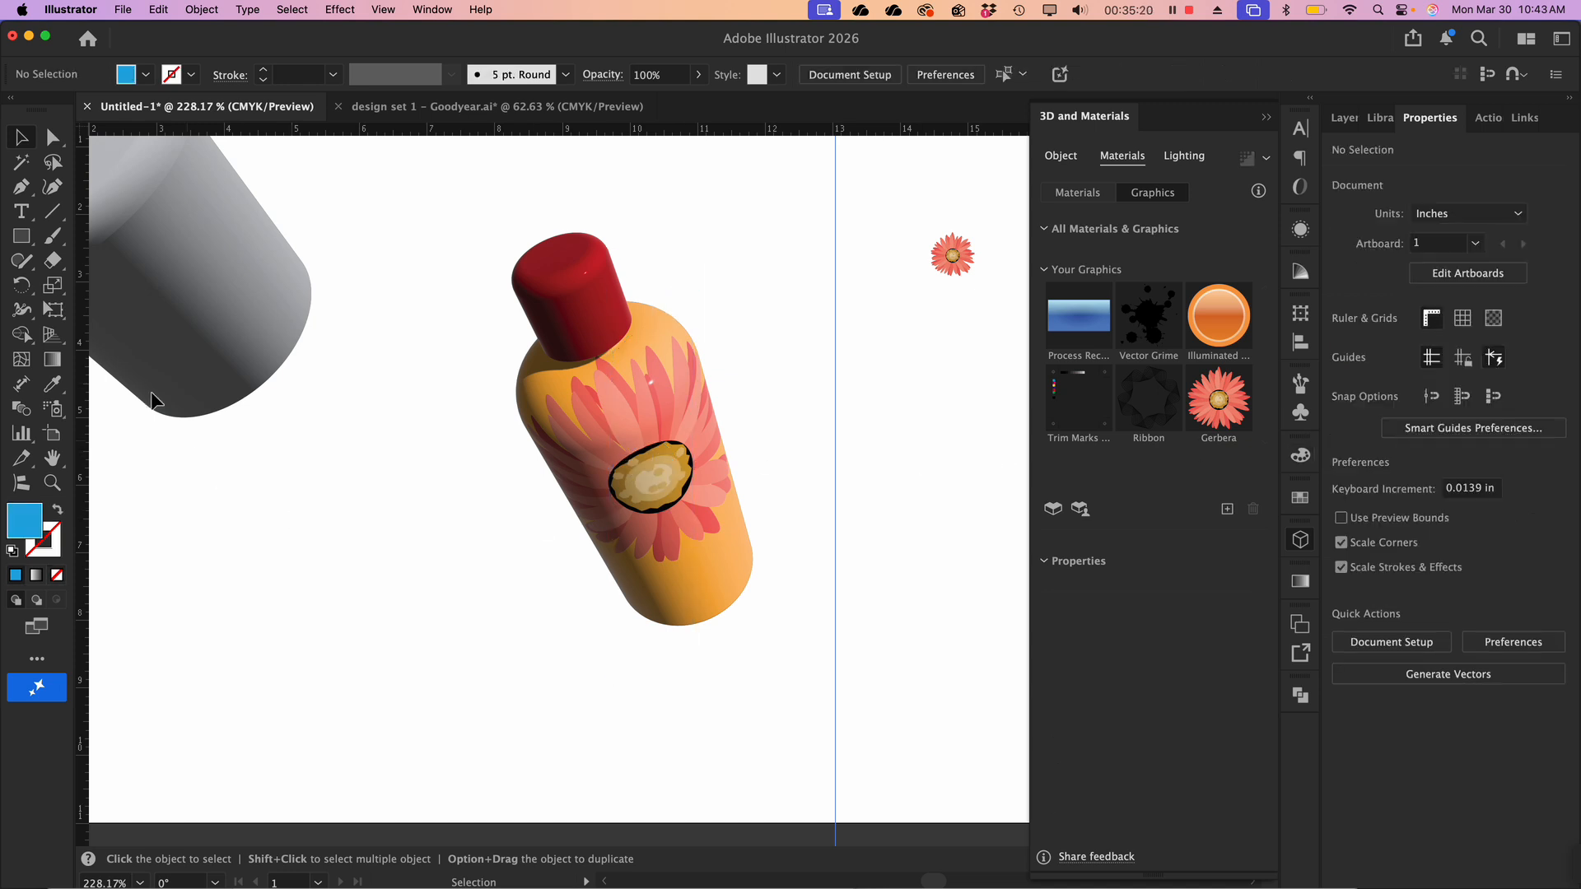
# Draw a blue rectangle about 2.2 by 3.4 in beside the bottle and slightly round its corners
pyautogui.click(29, 239)
pyautogui.moveTo(286, 462); pyautogui.dragTo(437, 690)
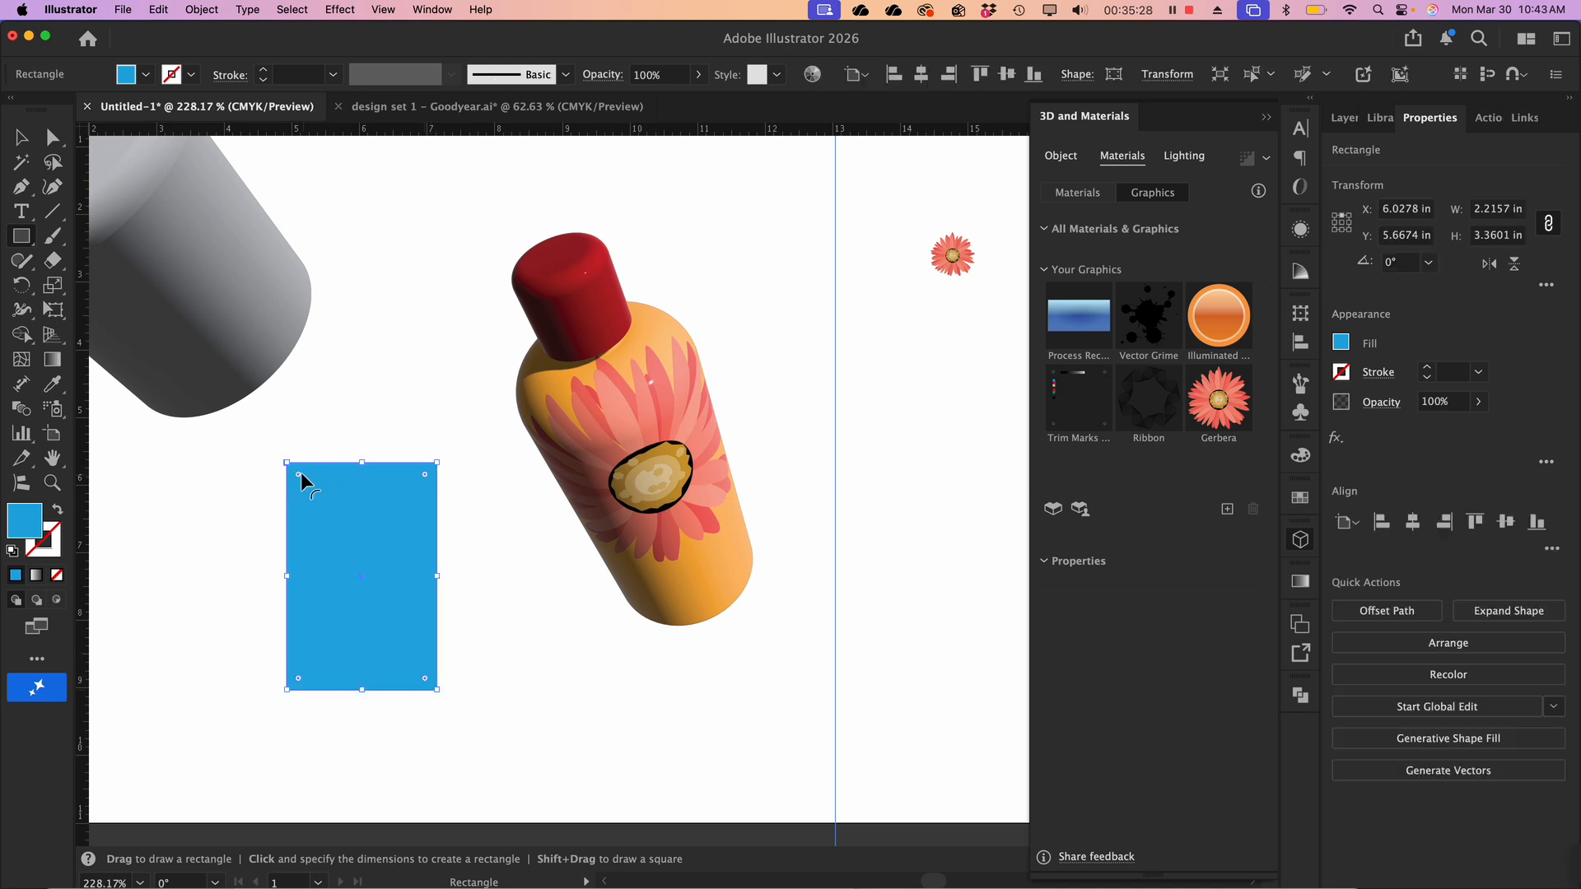
pyautogui.press('v')
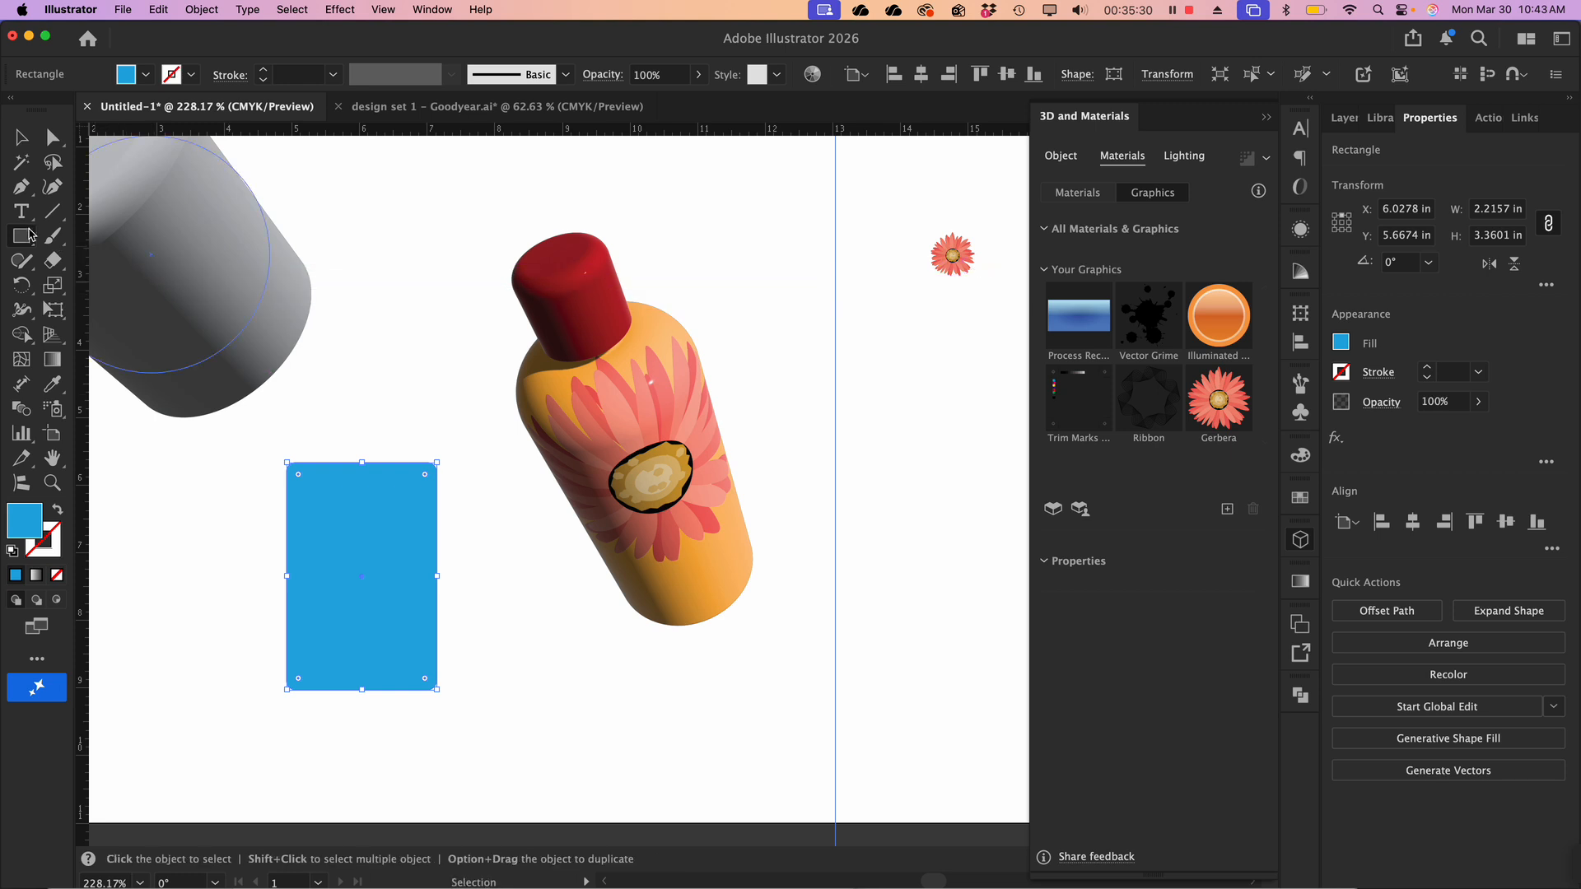
# Add the text FRESH on the blue rectangle and enlarge it to 32 pt in Montserrat Black
pyautogui.click(27, 216)
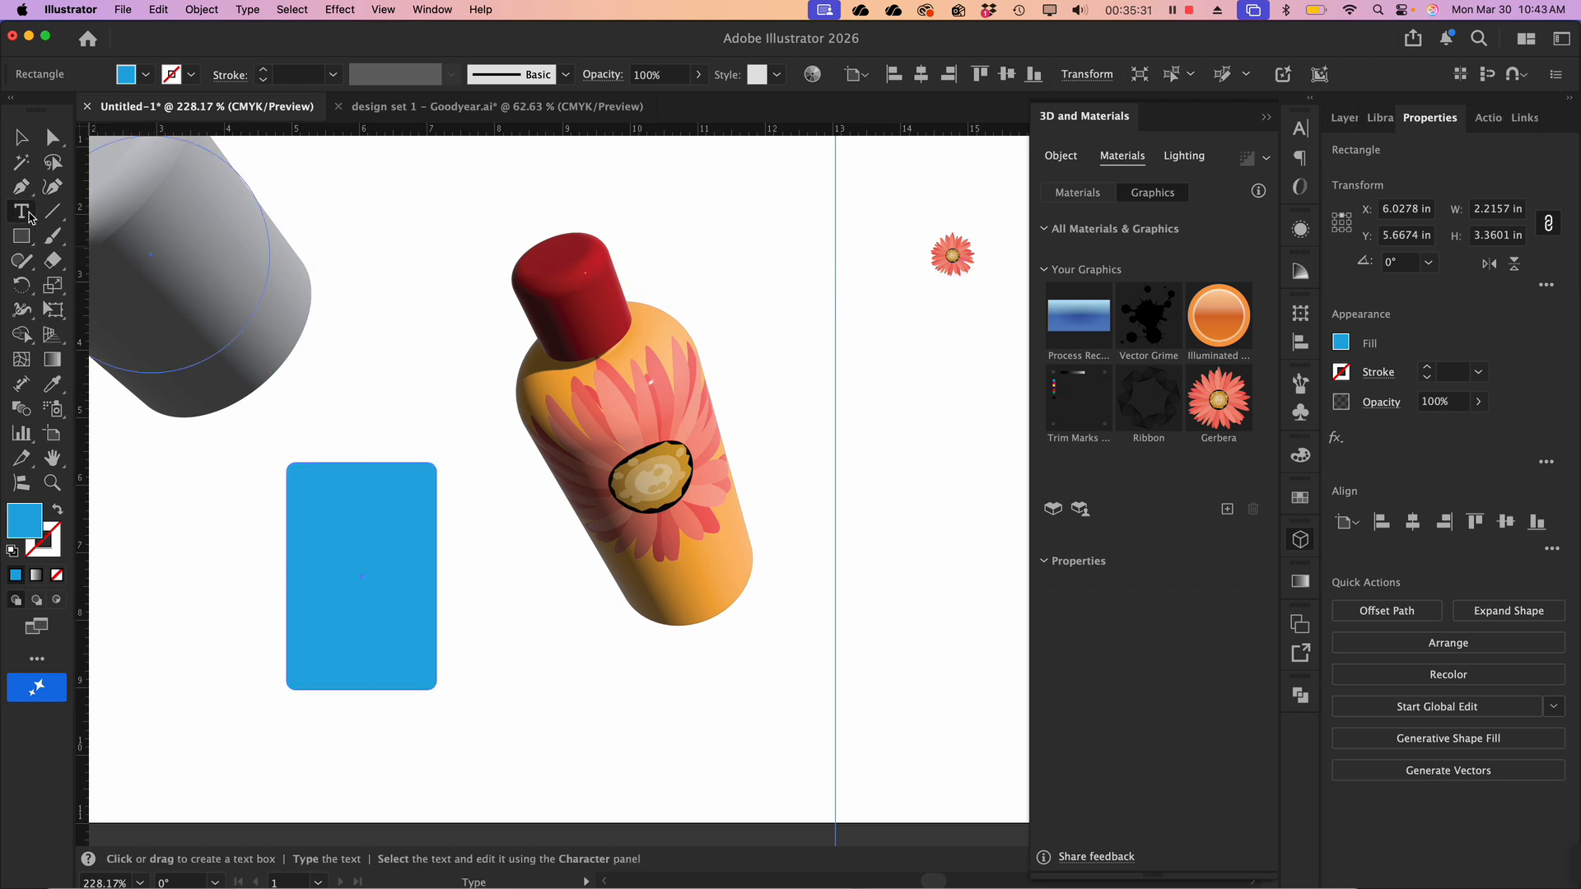
pyautogui.click(322, 529)
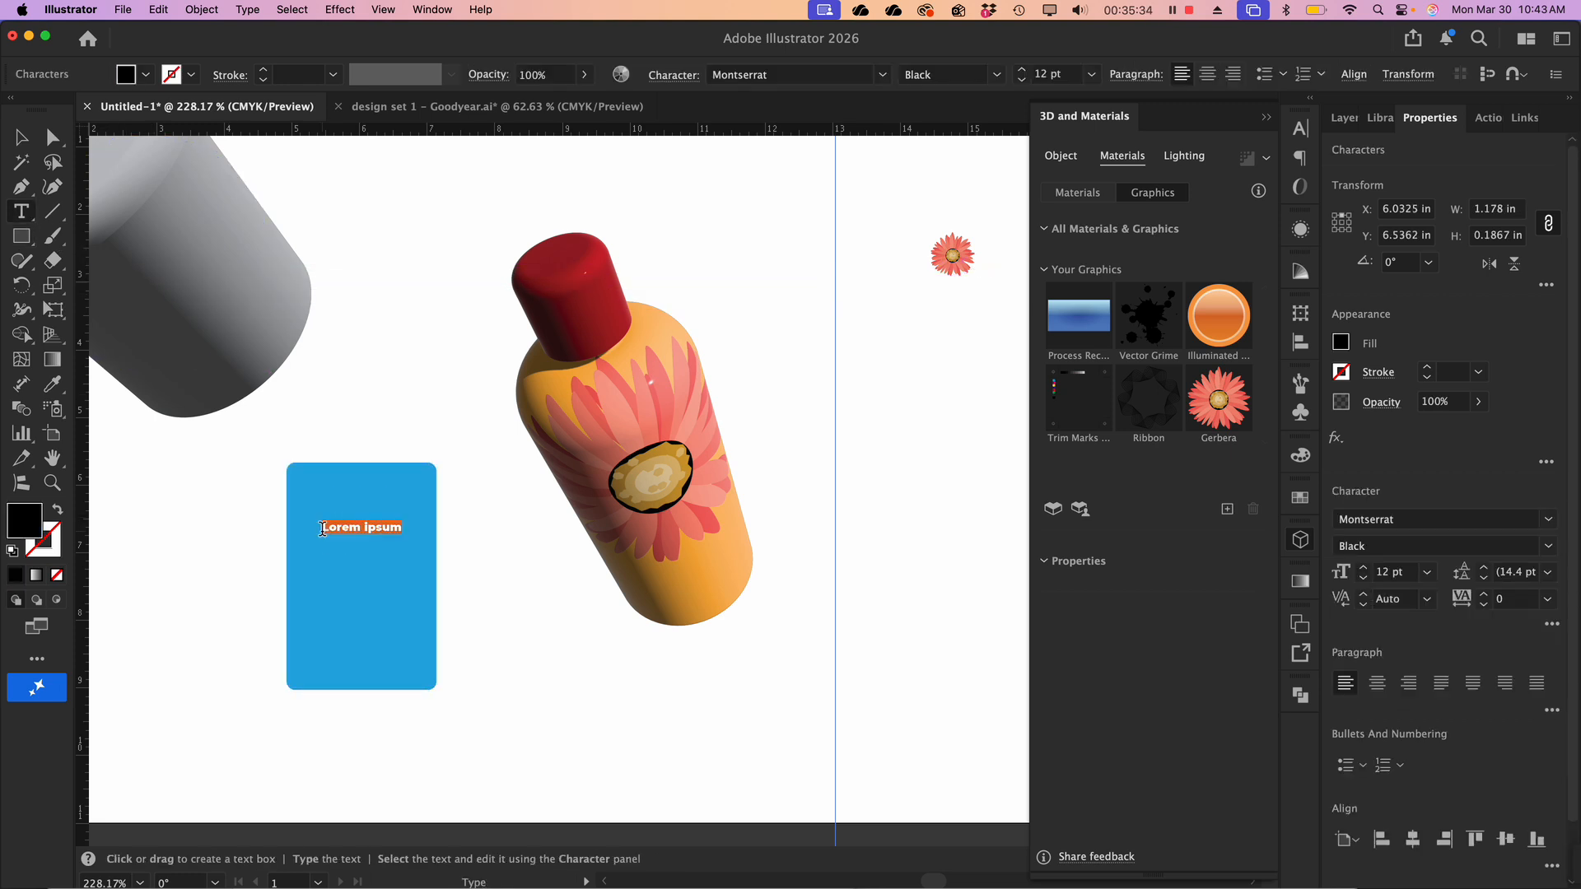
pyautogui.write('FRESH')
pyautogui.press('super+a')
pyautogui.press('super+shift+period')
pyautogui.press('super+shift+period')
pyautogui.press('super+shift+period')
pyautogui.press('super+shift+period')
pyautogui.press('super+shift+period')
pyautogui.press('super+shift+period')
pyautogui.press('super+shift+period')
pyautogui.press('super+shift+period')
pyautogui.press('super+shift+period')
pyautogui.press('super+shift+period')
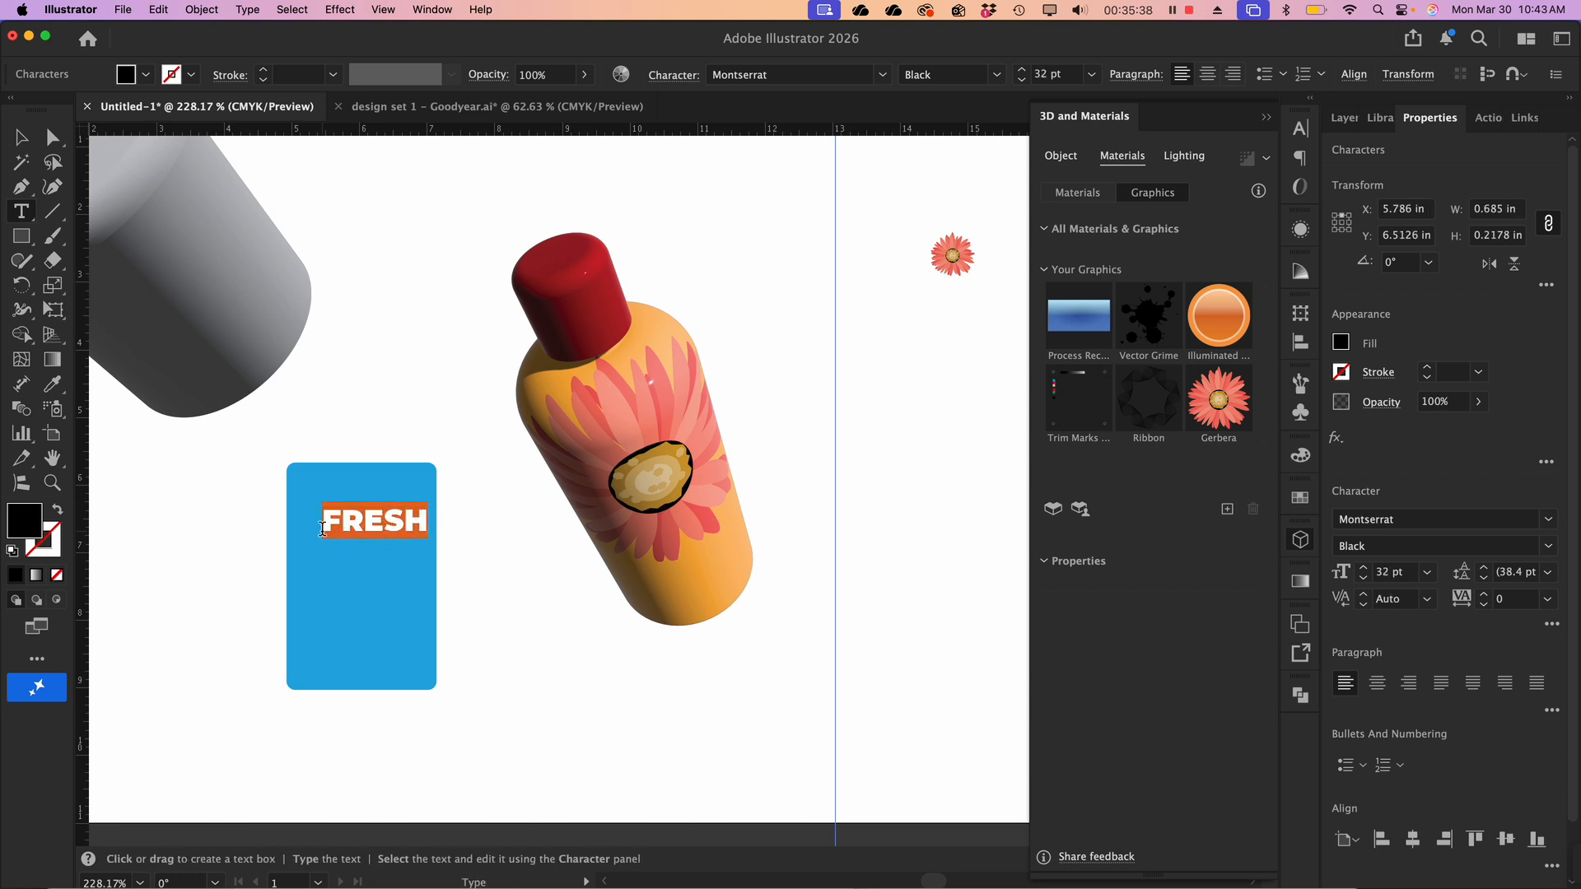
pyautogui.press('Escape')
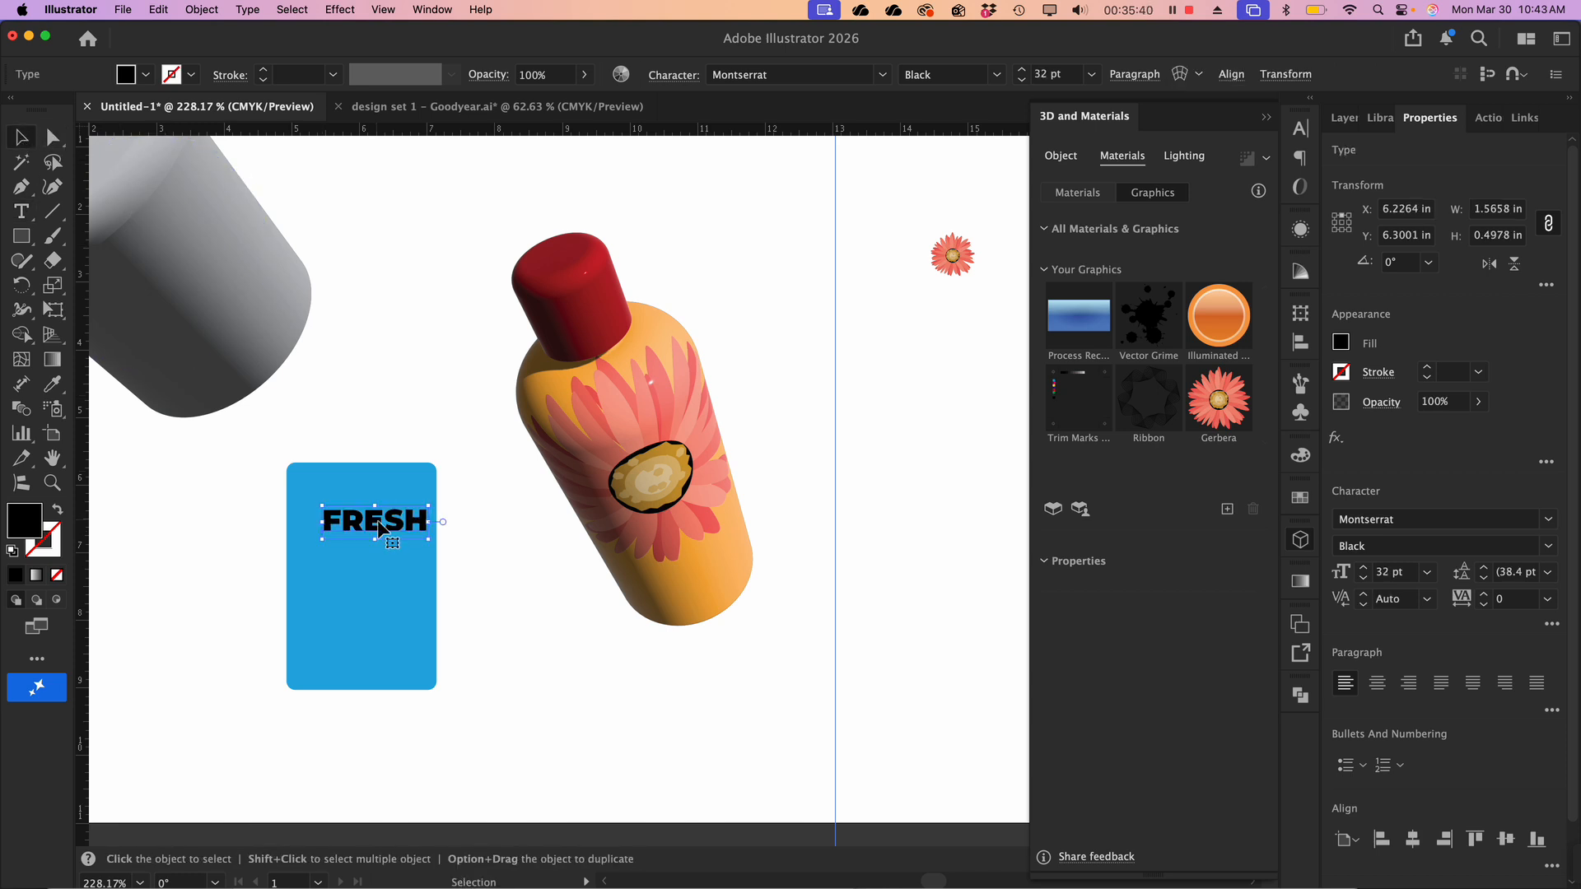
# Move the FRESH text to the centre of the blue rectangle
pyautogui.moveTo(378, 529); pyautogui.dragTo(372, 579)
pyautogui.doubleClick(367, 571)
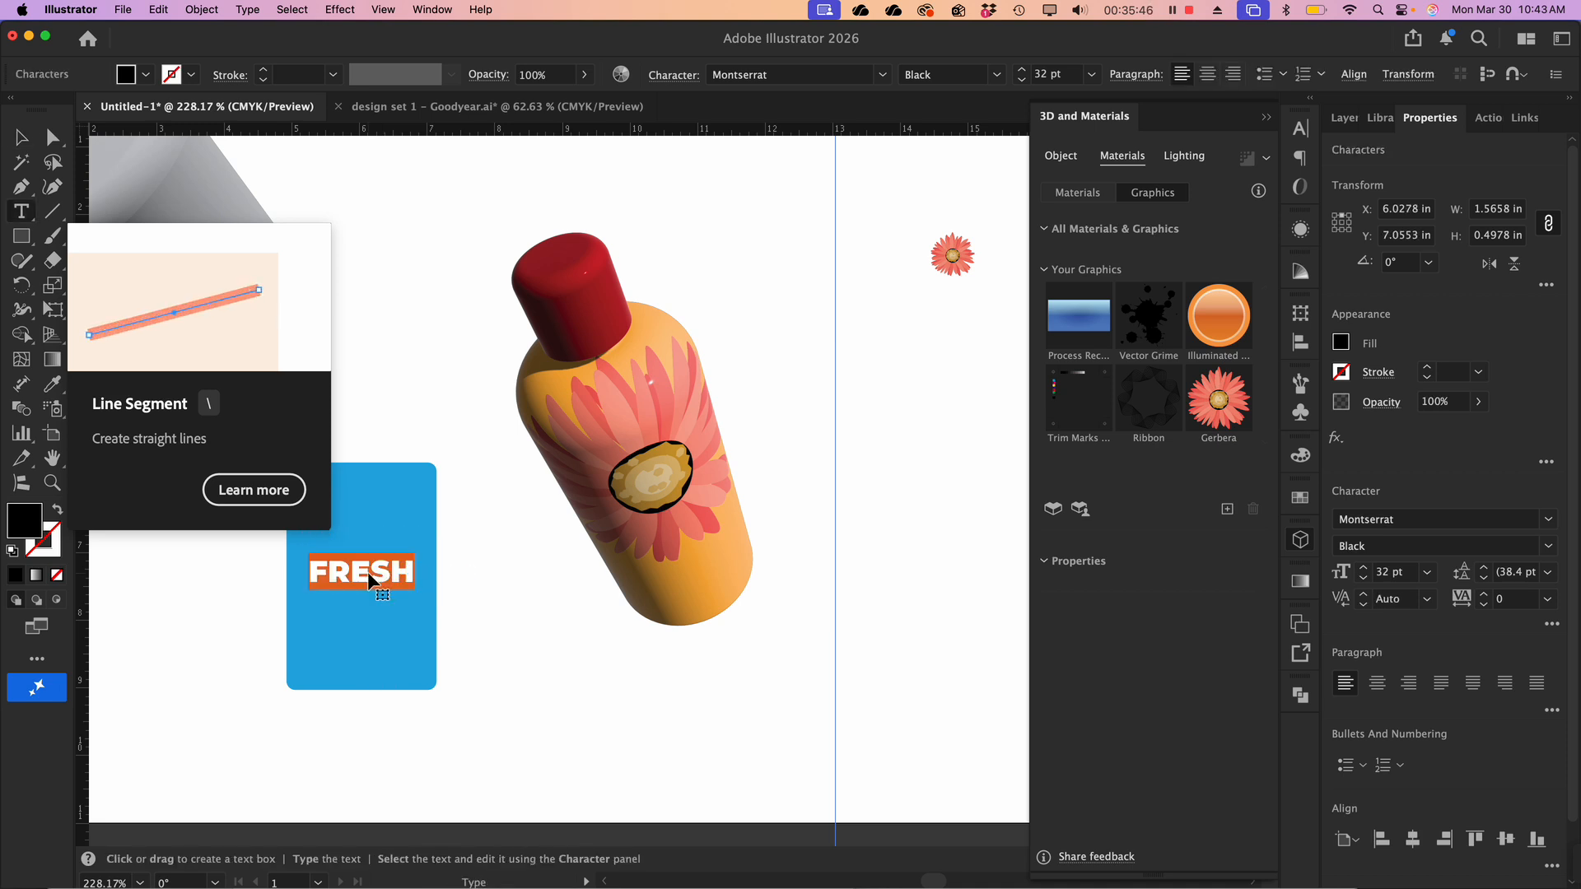
pyautogui.click(29, 146)
pyautogui.click(20, 138)
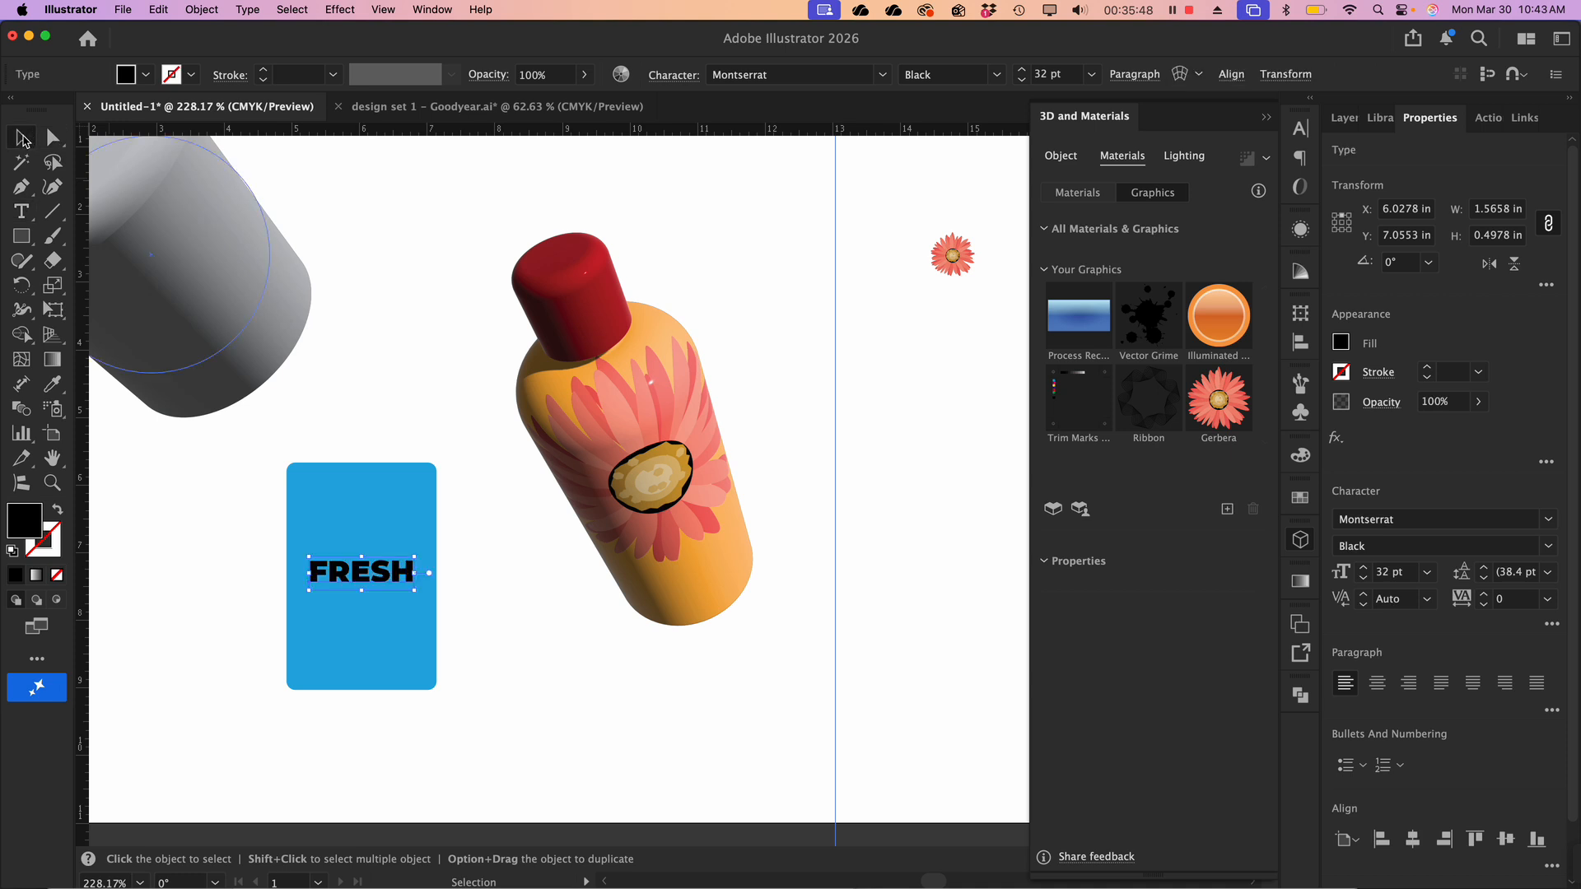
# Duplicate the FRESH text to make two stacked lines and change the lower line to SHAMPOO
pyautogui.moveTo(387, 579)
pyautogui.mouseDown()
pyautogui.moveTo(387, 553)
pyautogui.moveTo(385, 572)
pyautogui.mouseUp()
pyautogui.press('super+shift+a')
pyautogui.doubleClick(384, 573)
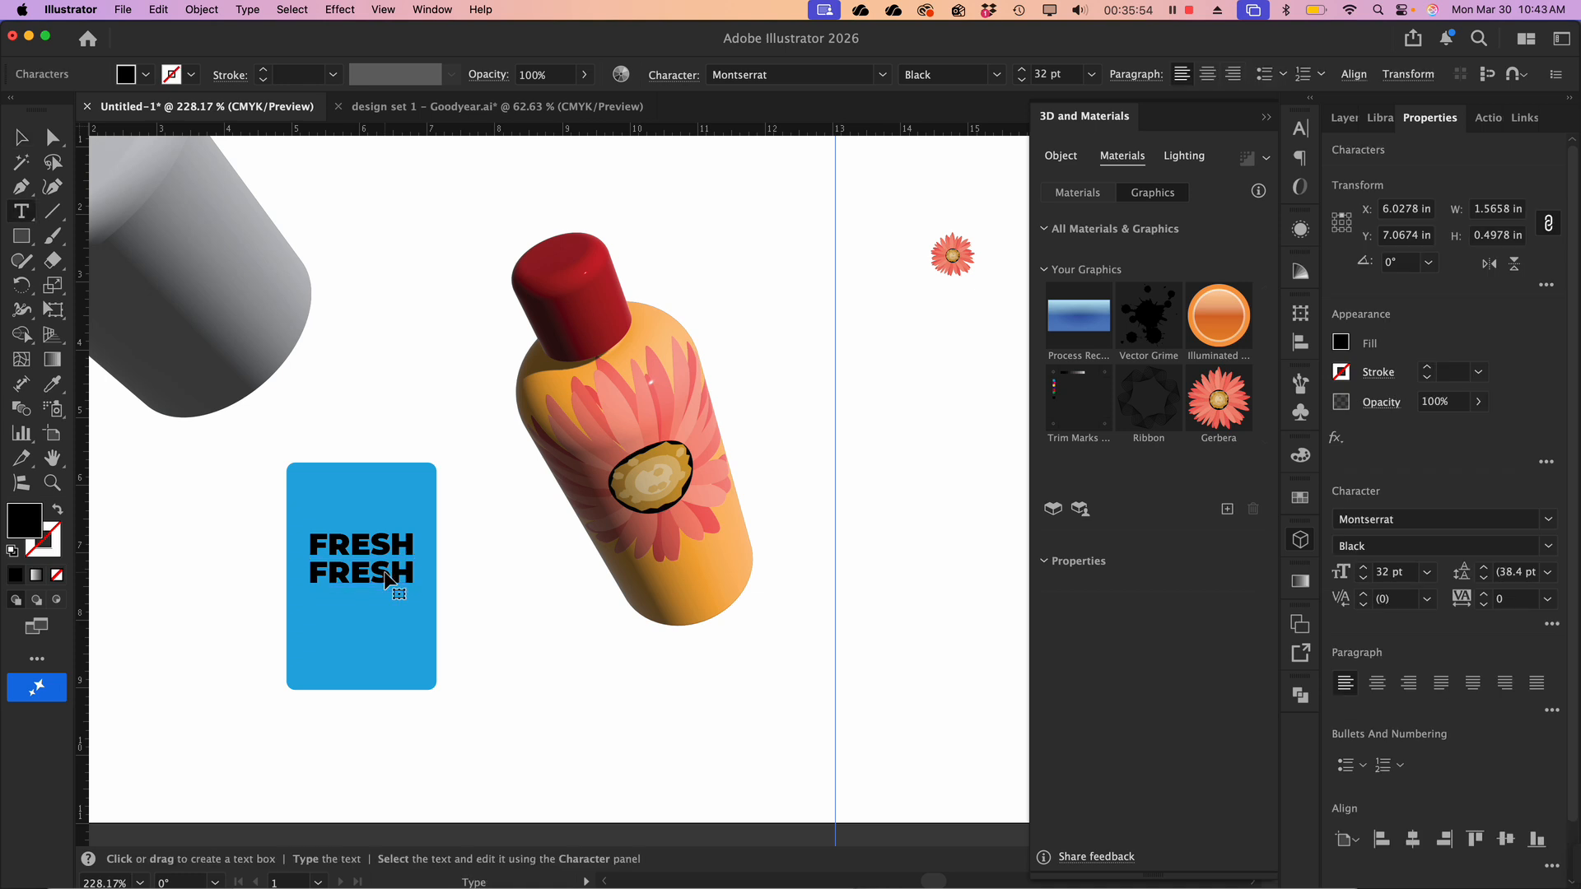
pyautogui.doubleClick(387, 579)
pyautogui.write('SHAMPOO')
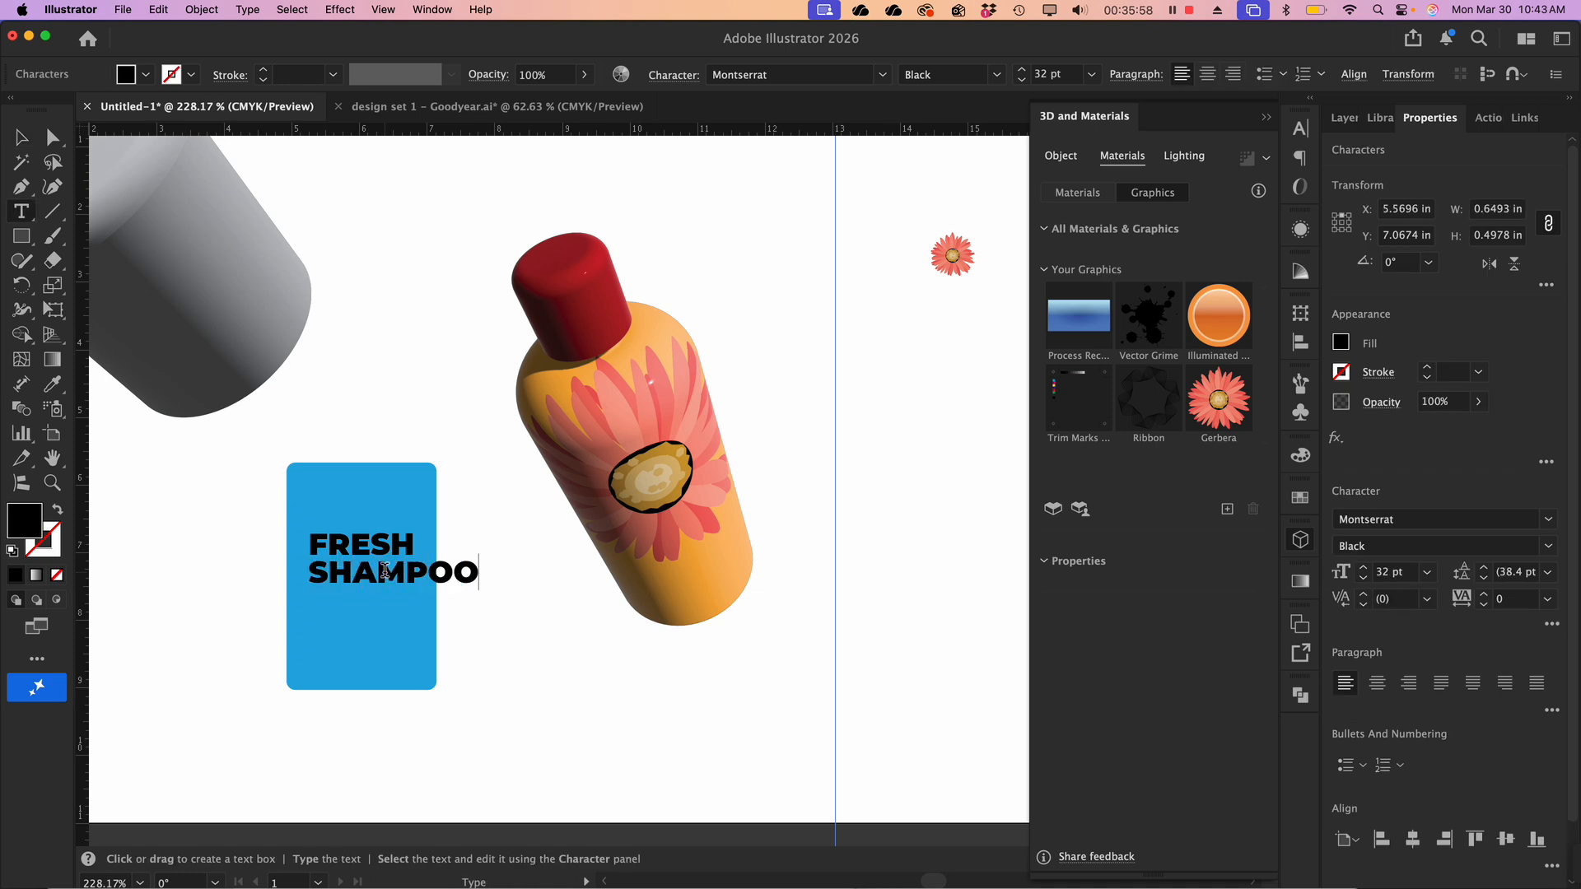
# Set the font of the SHAMPOO text to Alternate Gothic No1 D Regular
pyautogui.doubleClick(385, 571)
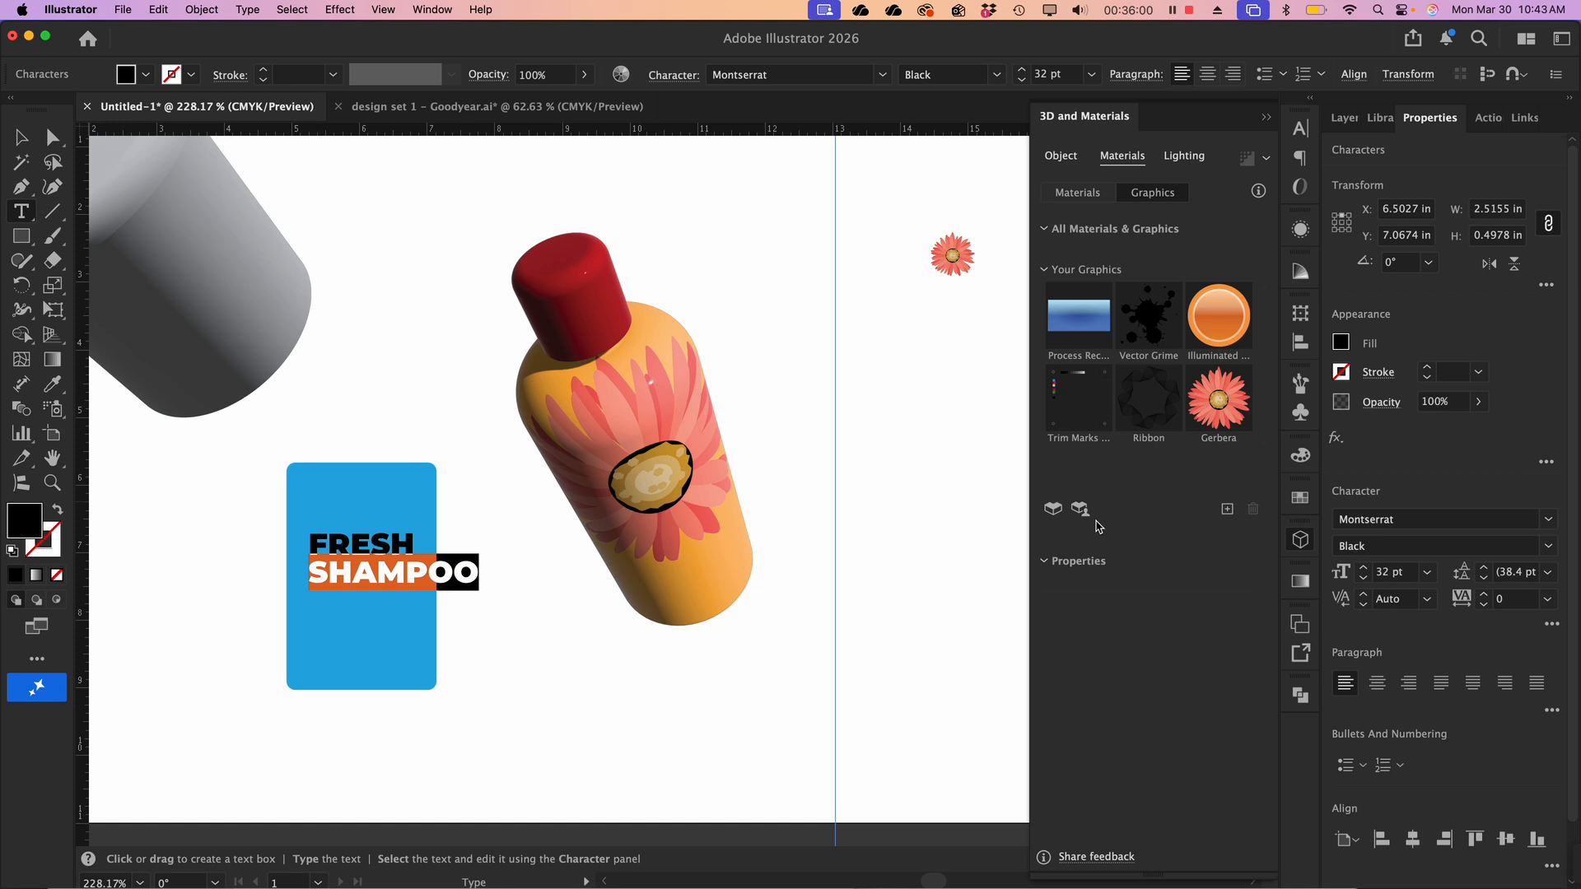
pyautogui.click(1399, 519)
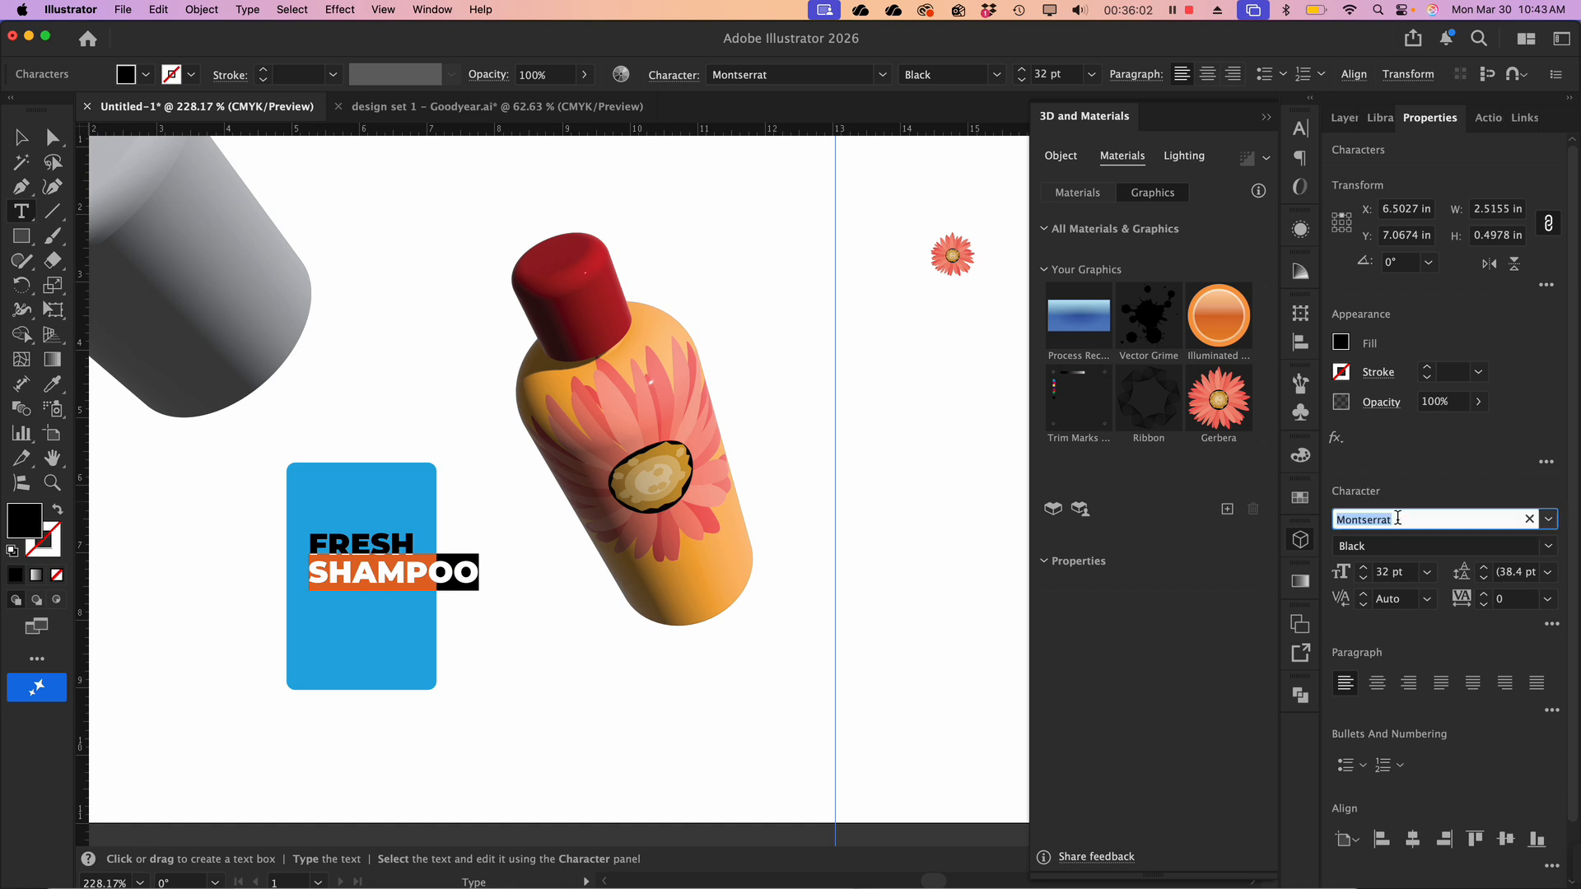
pyautogui.write('Alter')
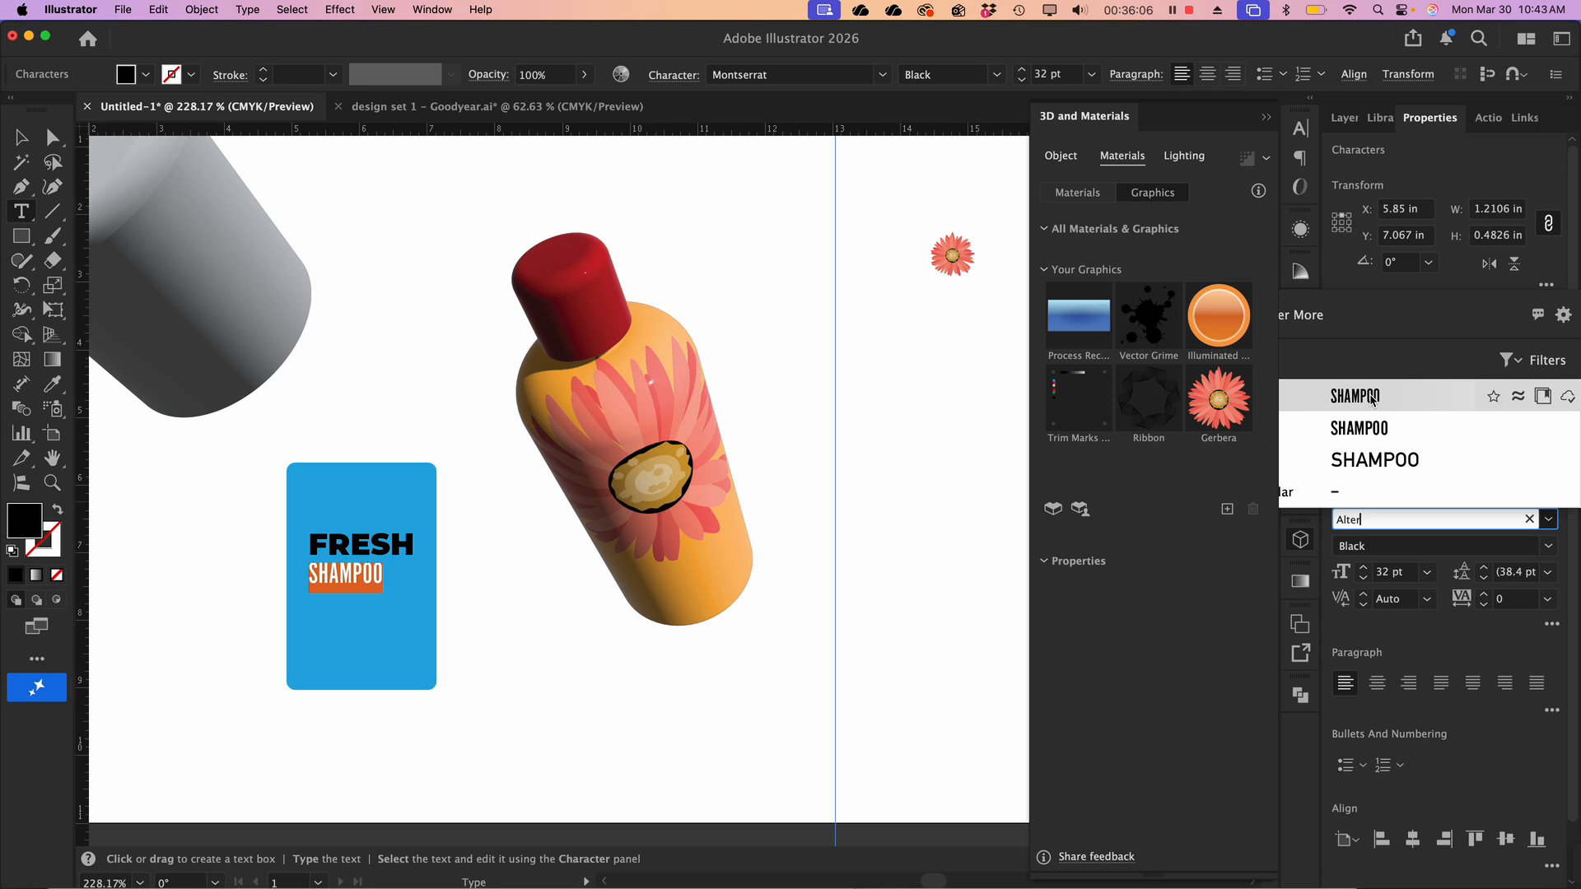
pyautogui.click(1372, 400)
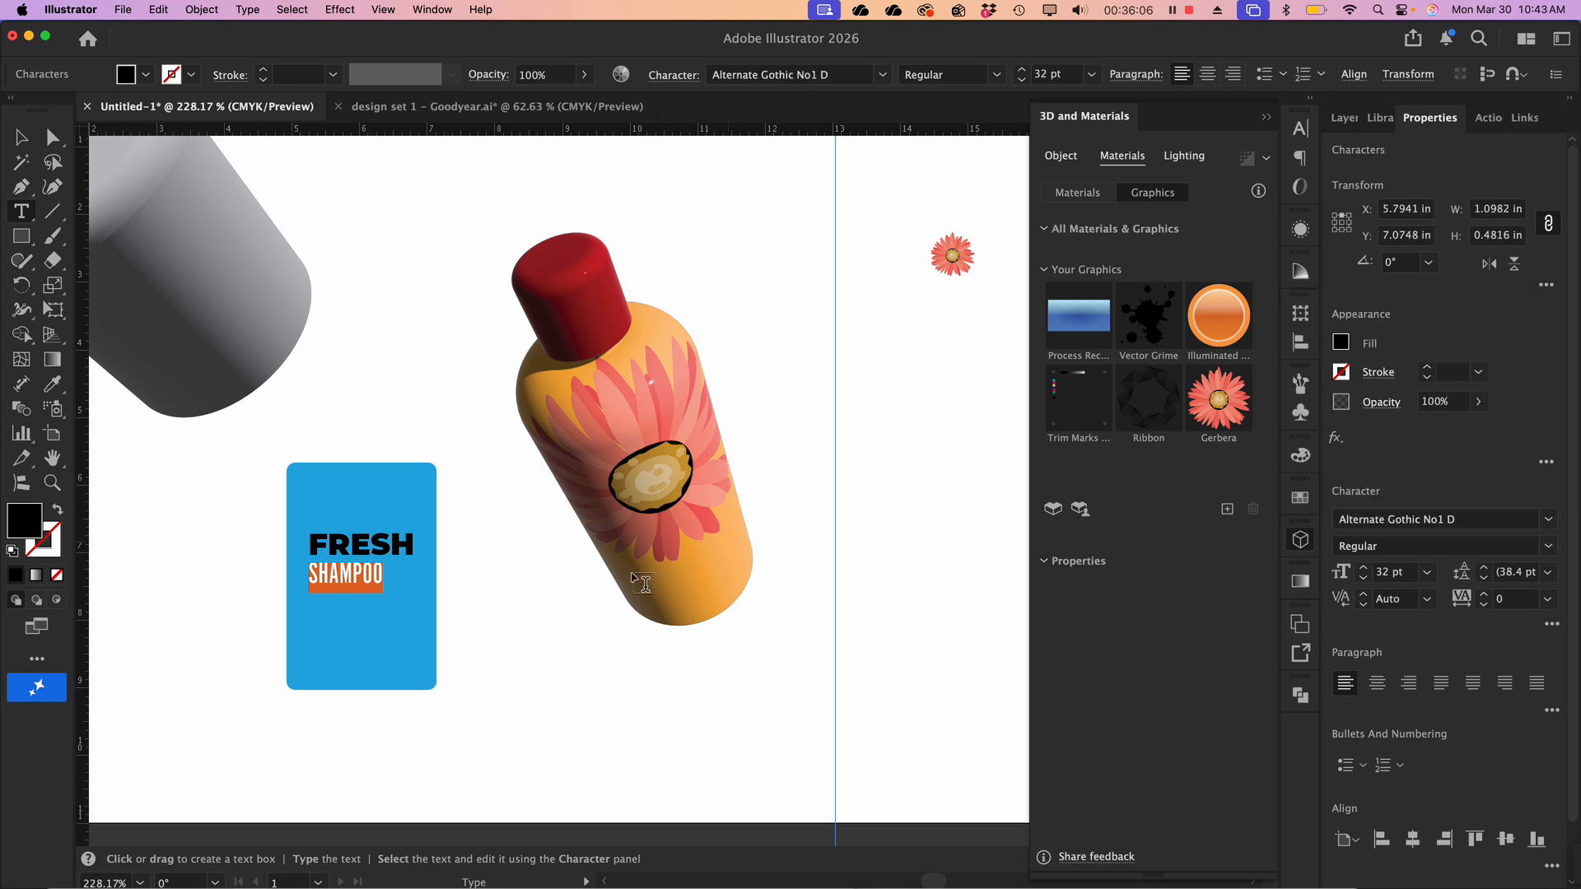
pyautogui.click(23, 139)
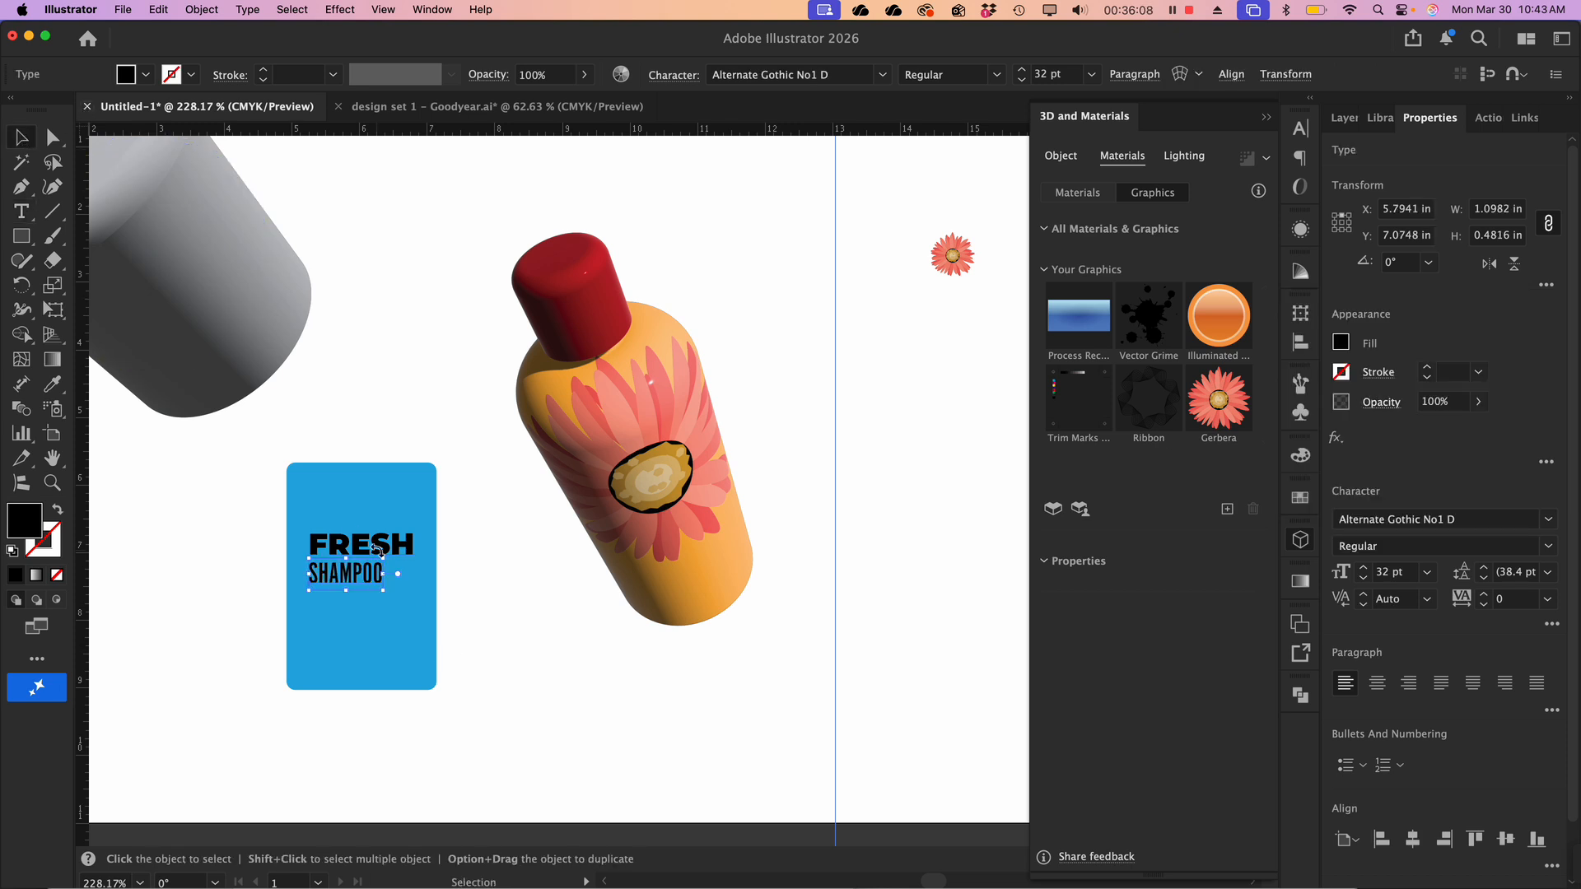
# Scale the SHAMPOO text up proportionally to about 46 pt so it matches the width of FRESH
pyautogui.click(408, 614)
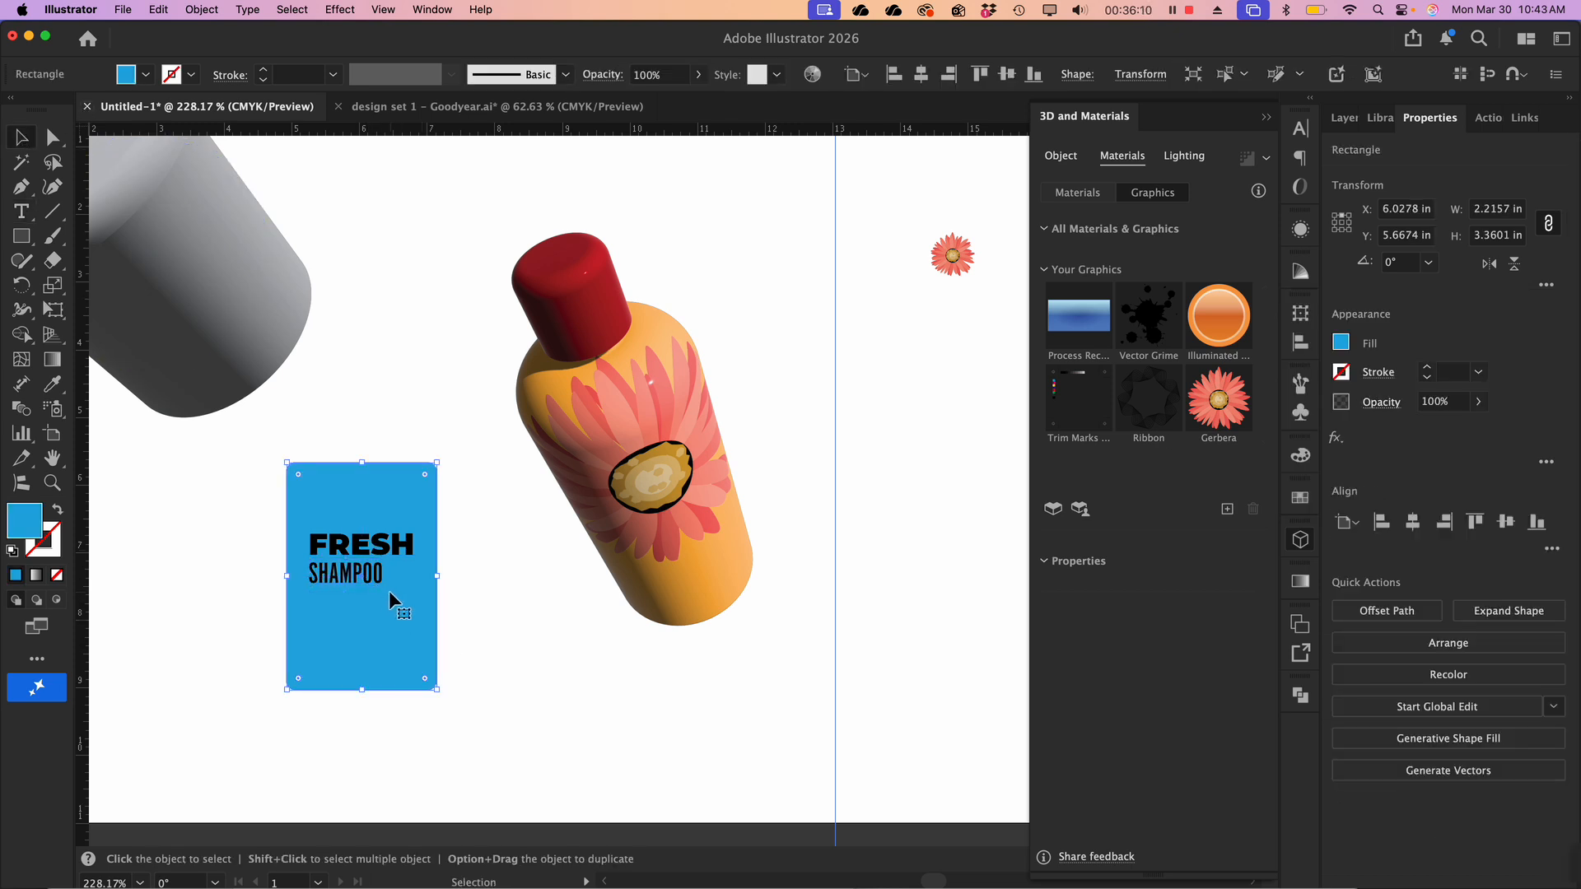
pyautogui.click(206, 636)
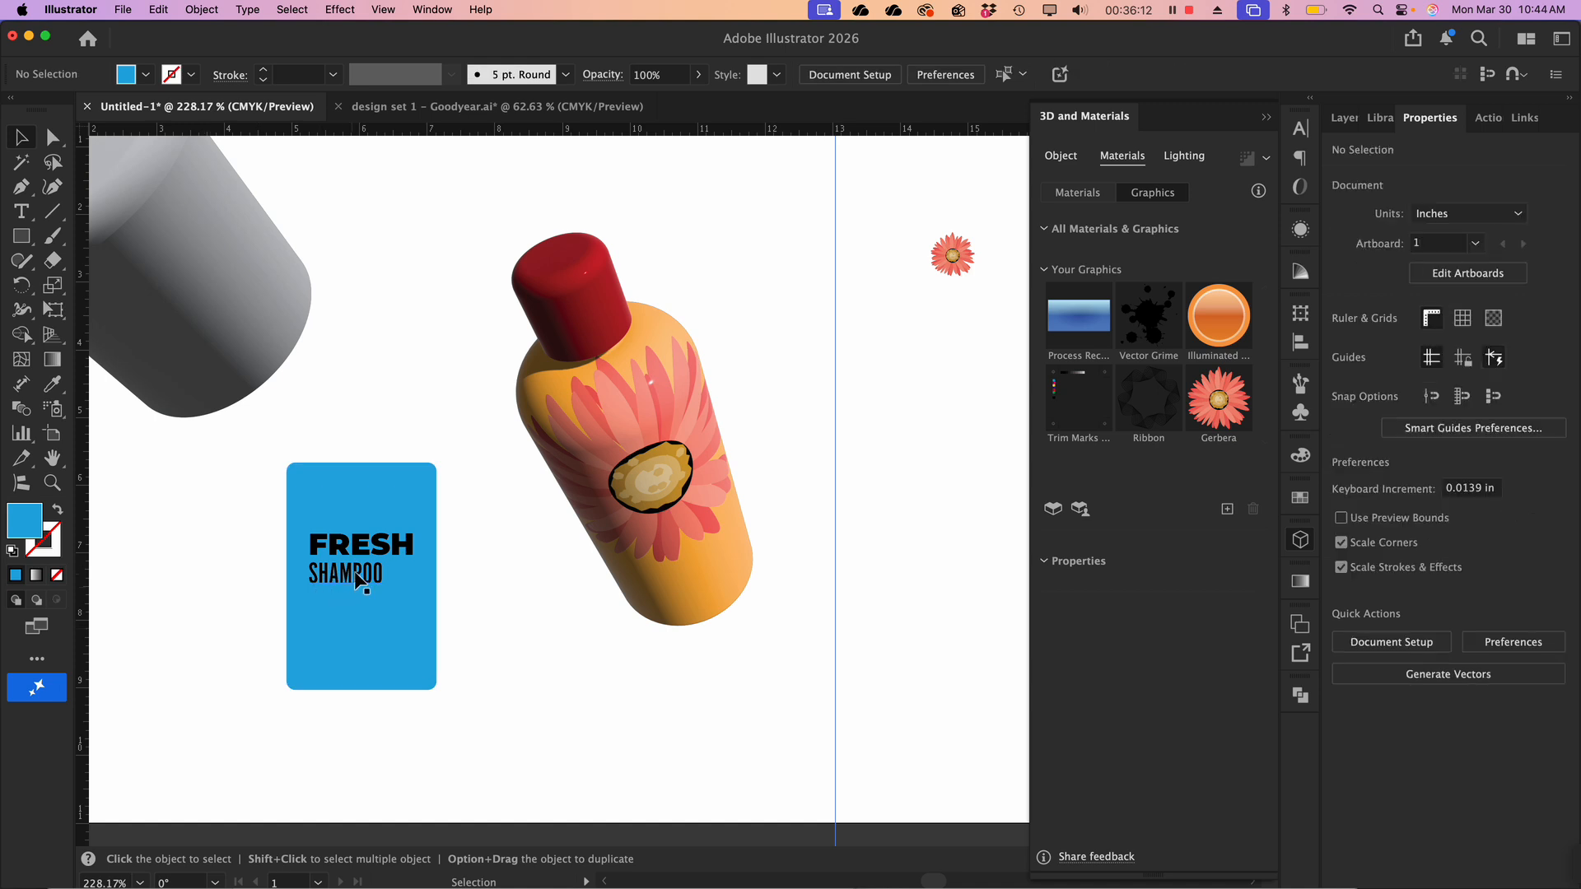
pyautogui.click(375, 580)
pyautogui.moveTo(383, 591); pyautogui.dragTo(419, 624)
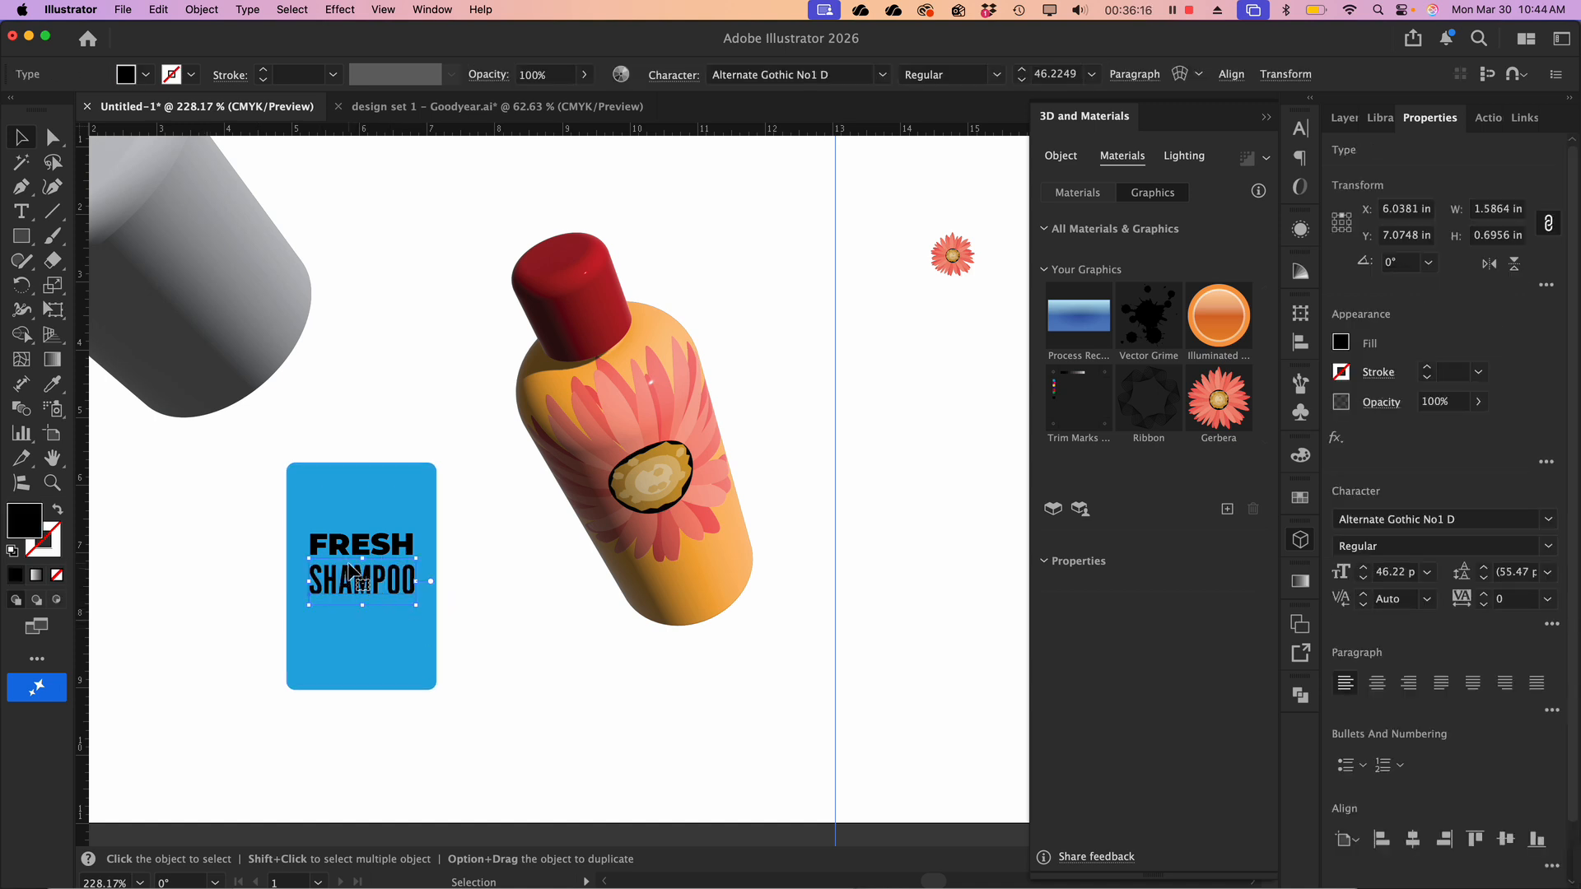
# Fill both the FRESH and SHAMPOO text lines with white
pyautogui.keyDown('shift'); pyautogui.click(367, 547); pyautogui.keyUp('shift')
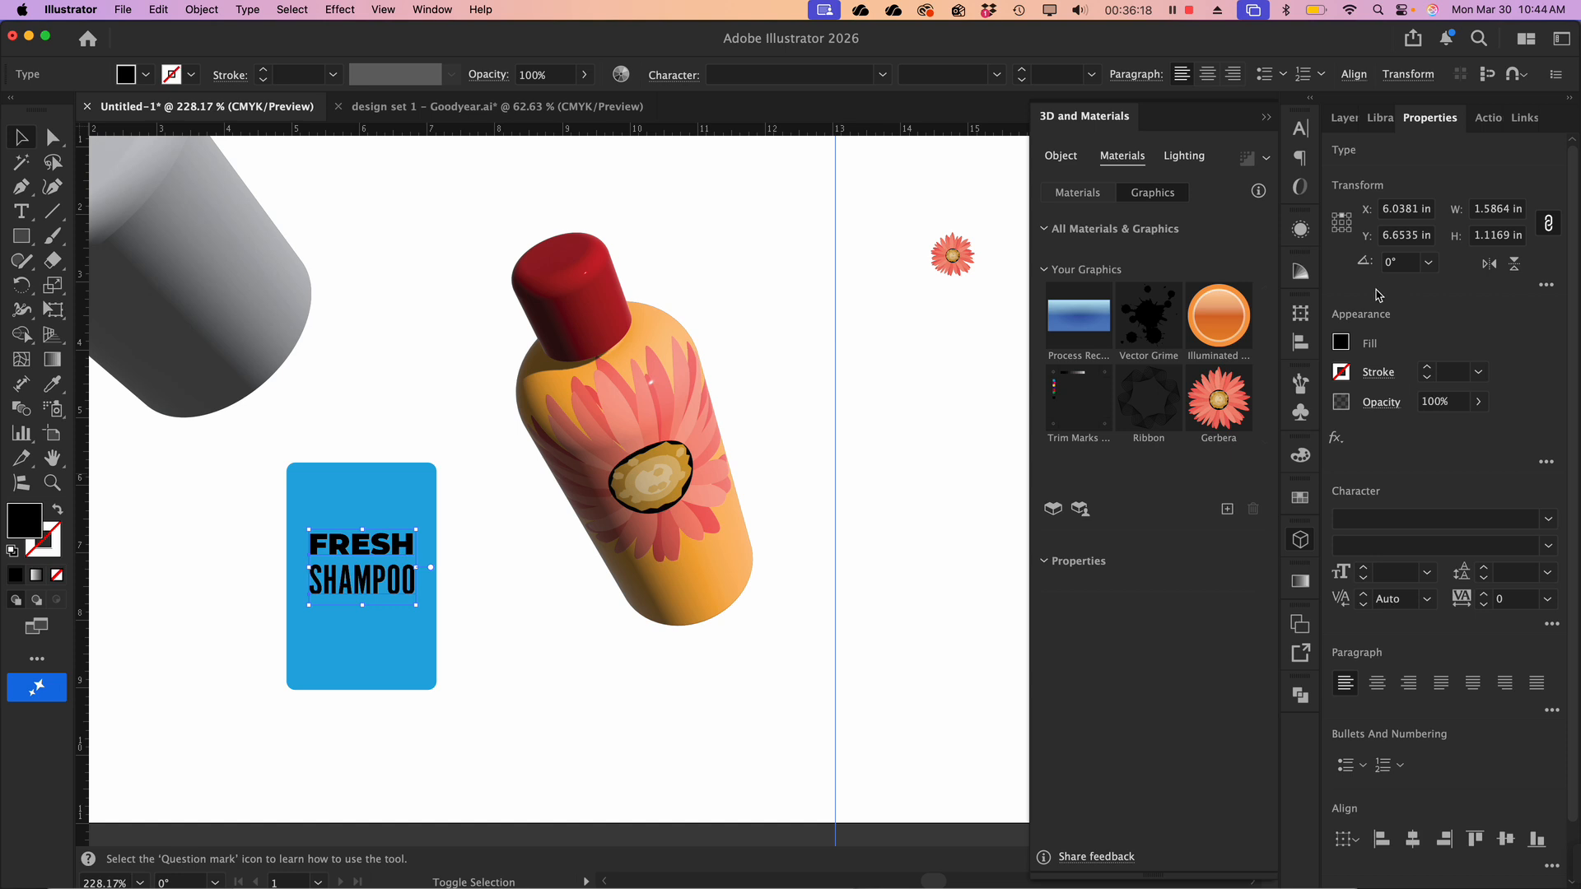
pyautogui.click(1342, 343)
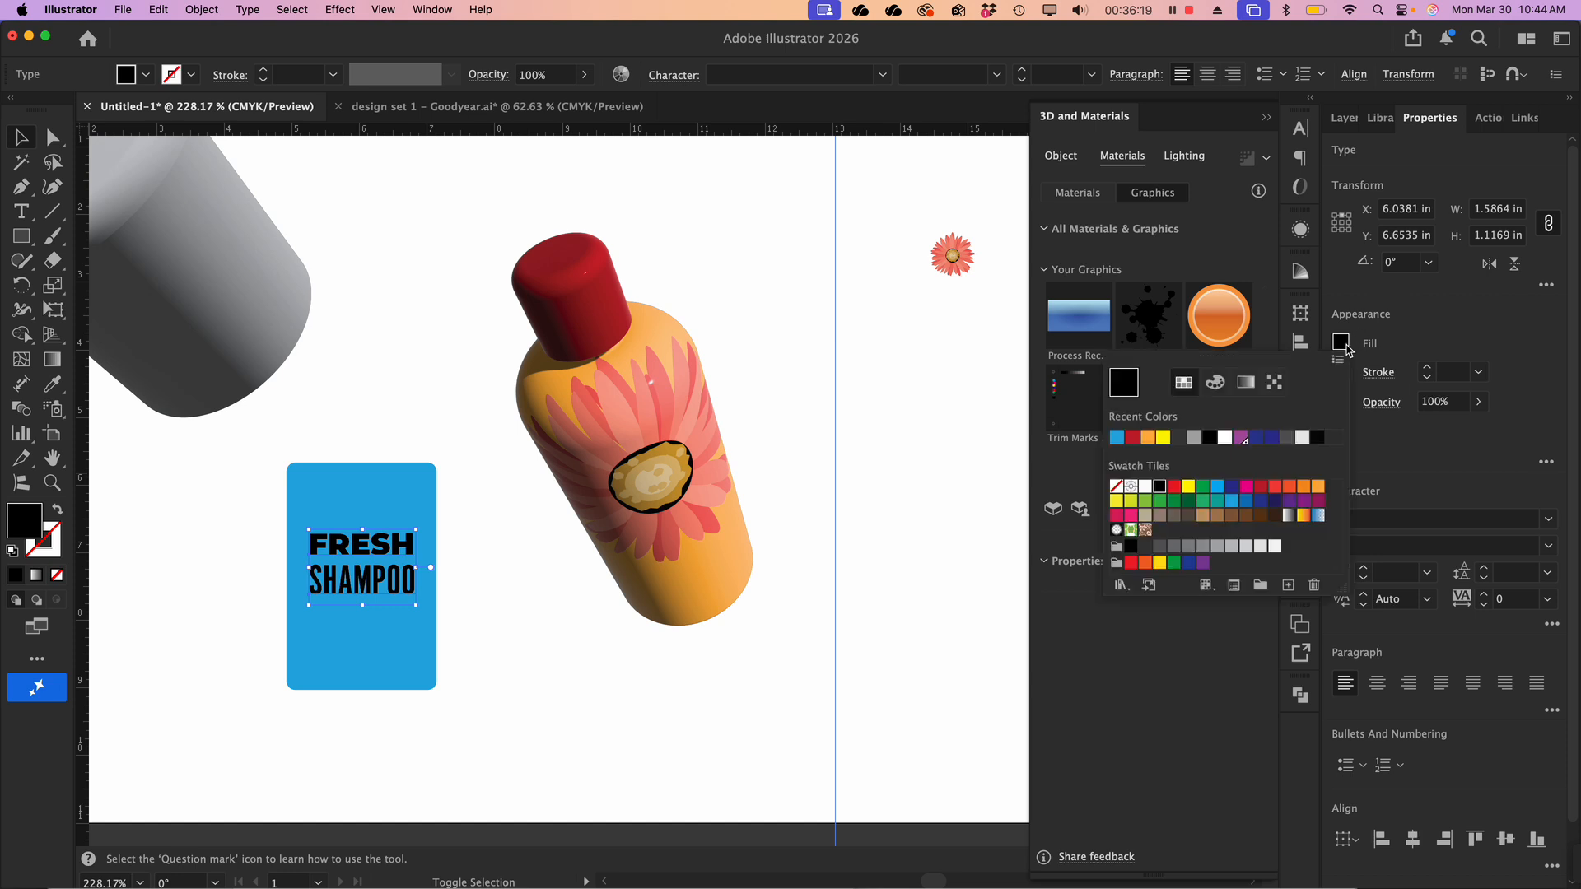
pyautogui.click(1145, 486)
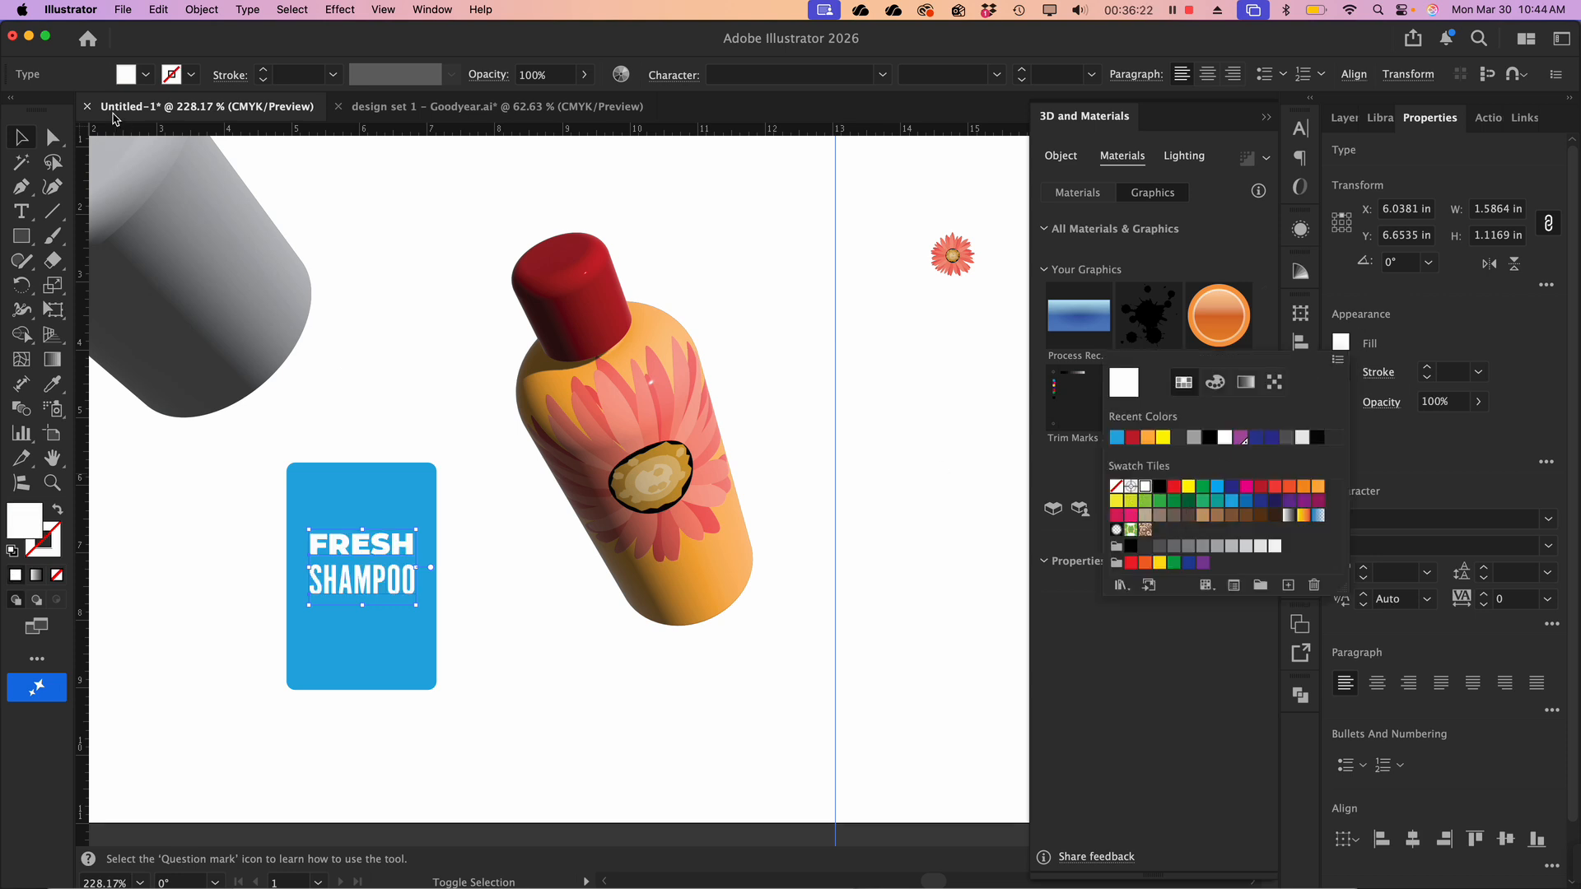
# Group the blue rectangle with both text lines and add the group to the 3D graphics collection
pyautogui.click(21, 142)
pyautogui.moveTo(233, 542); pyautogui.dragTo(407, 647)
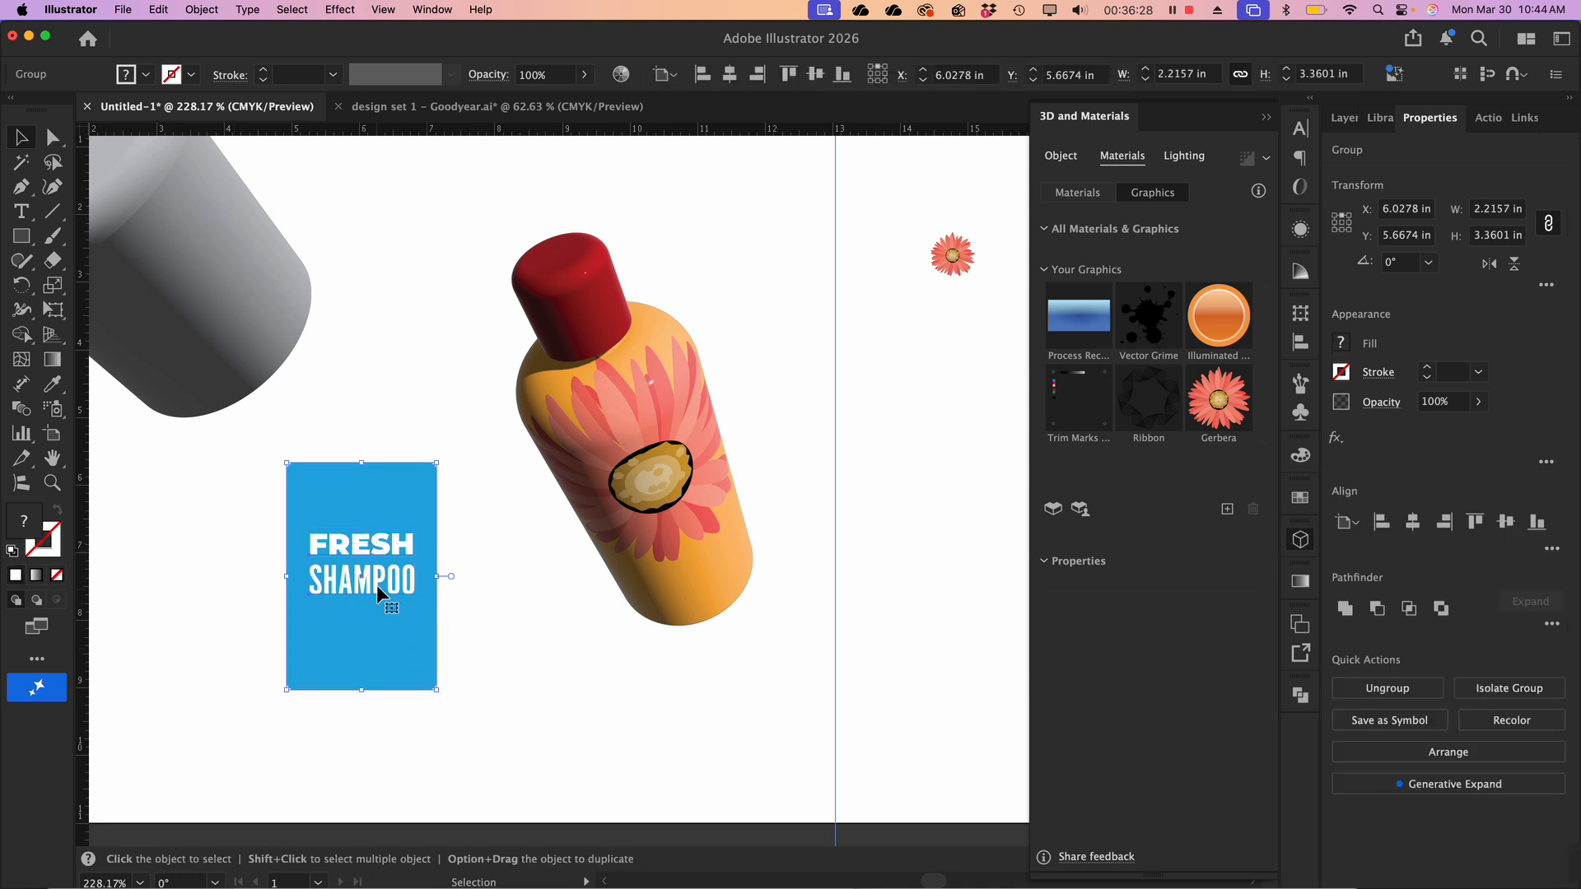
pyautogui.moveTo(364, 557); pyautogui.dragTo(1134, 470)
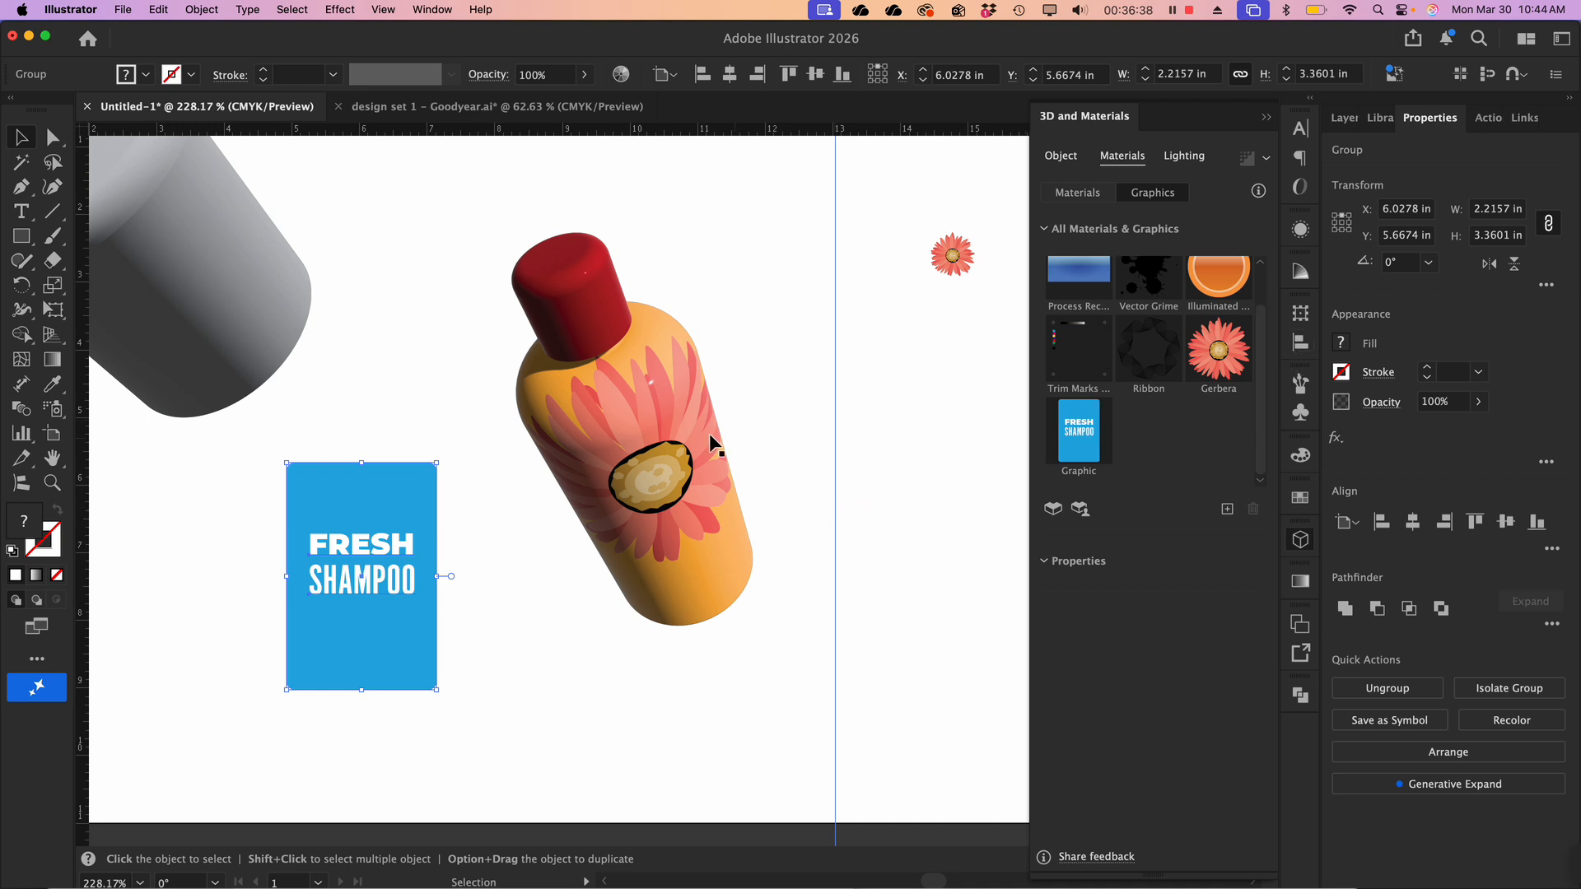
# Remove the Gerbera graphic from the bottle and apply the FRESH SHAMPOO label graphic instead
pyautogui.click(668, 448)
pyautogui.click(1146, 608)
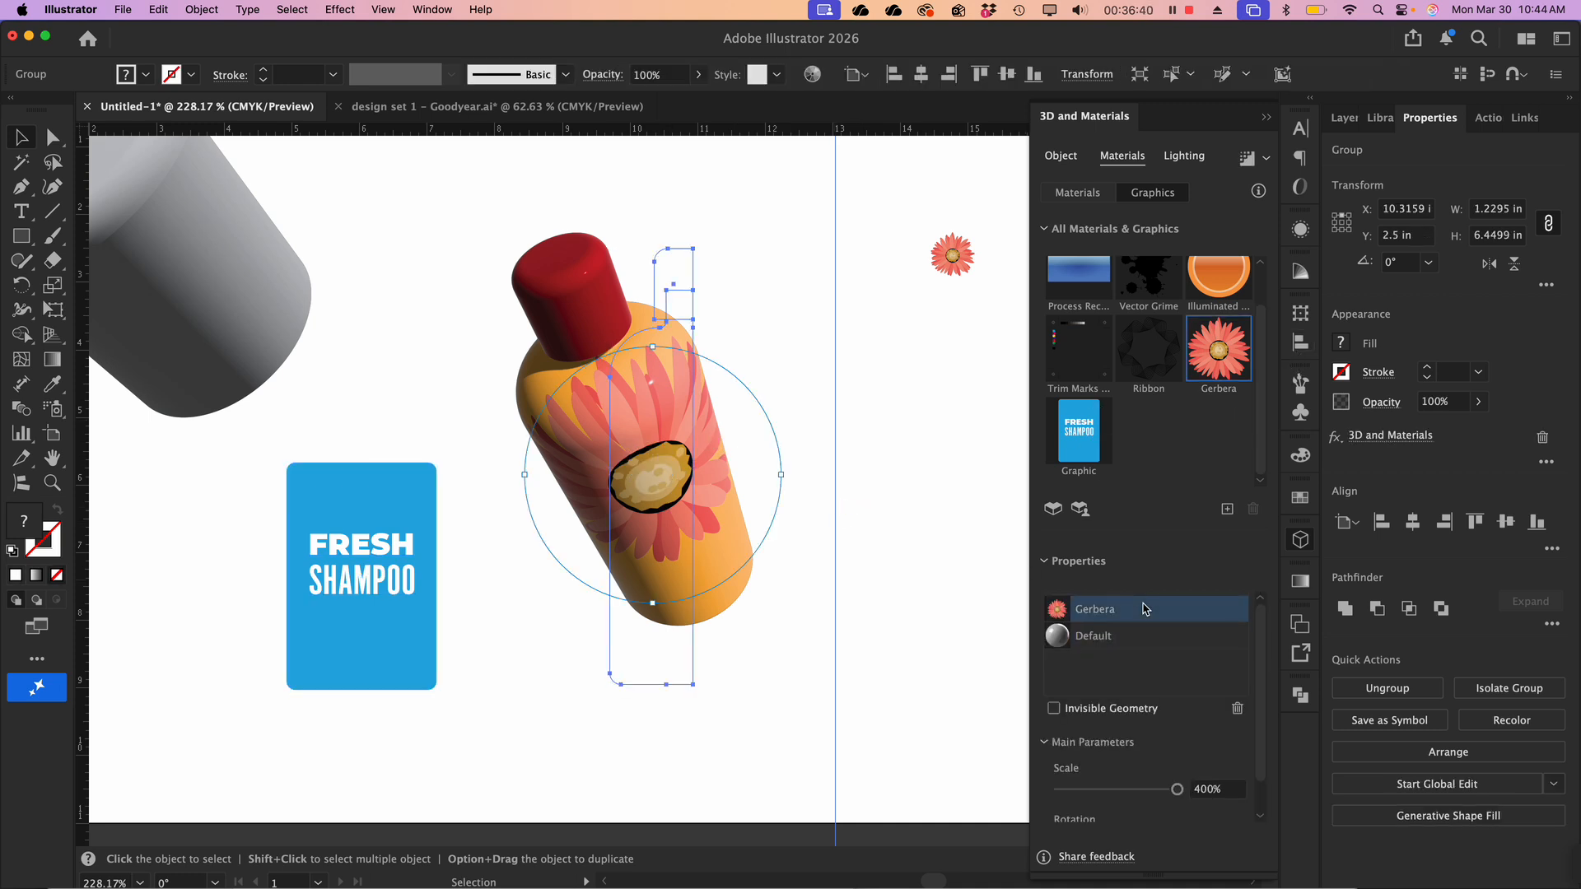
pyautogui.click(1237, 709)
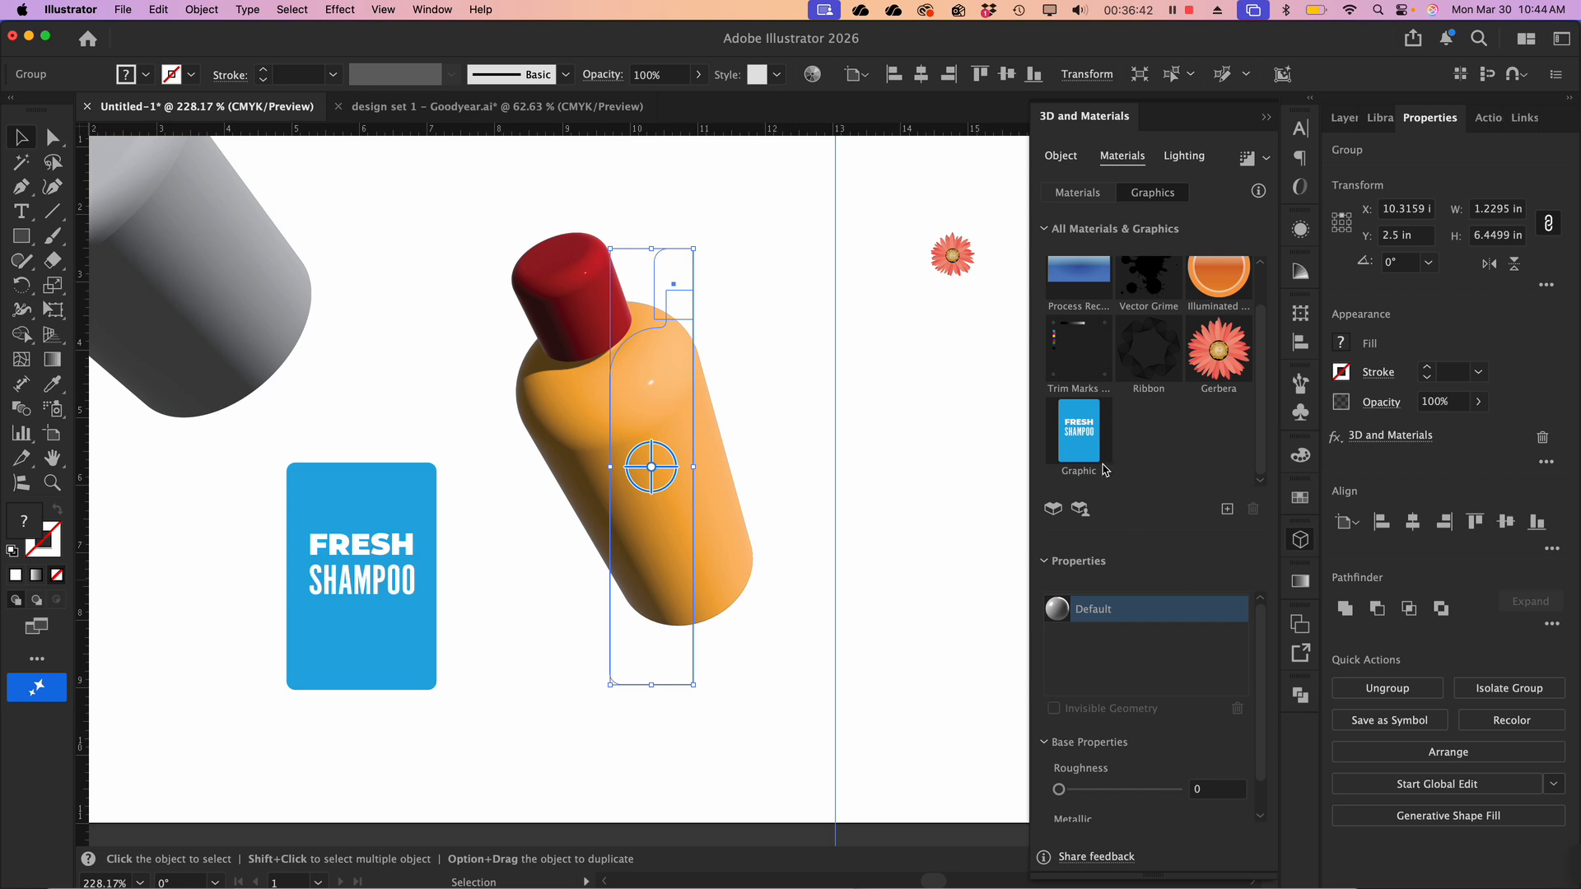
pyautogui.click(1081, 426)
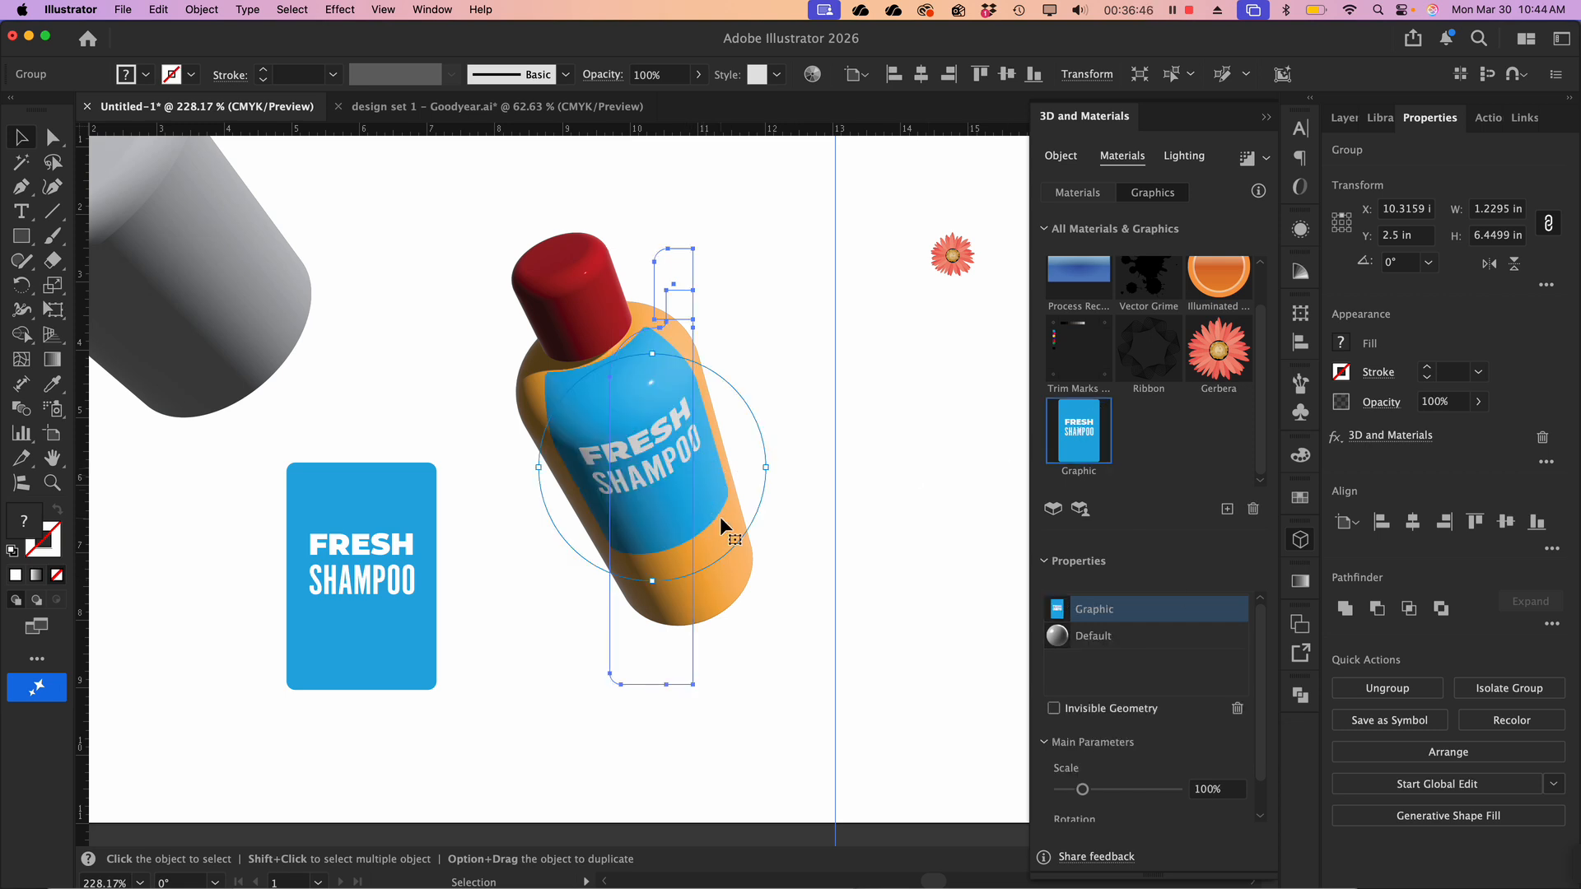
# Keep a single FRESH SHAMPOO label graphic on the bottle, move it lower on the body, and deselect
pyautogui.click(827, 548)
pyautogui.click(709, 494)
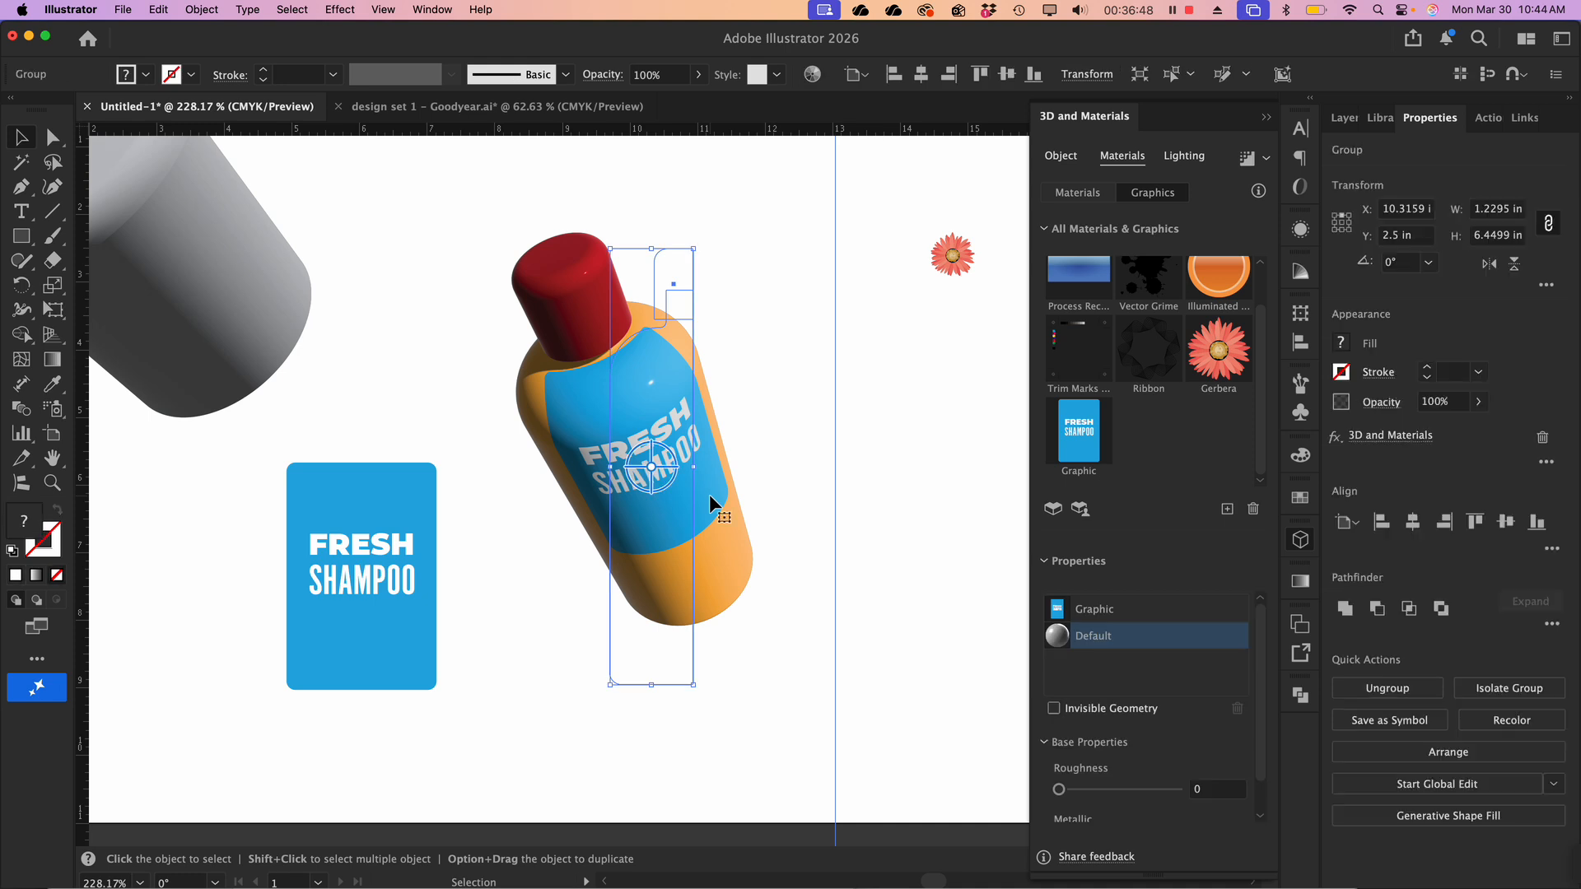
pyautogui.click(1075, 453)
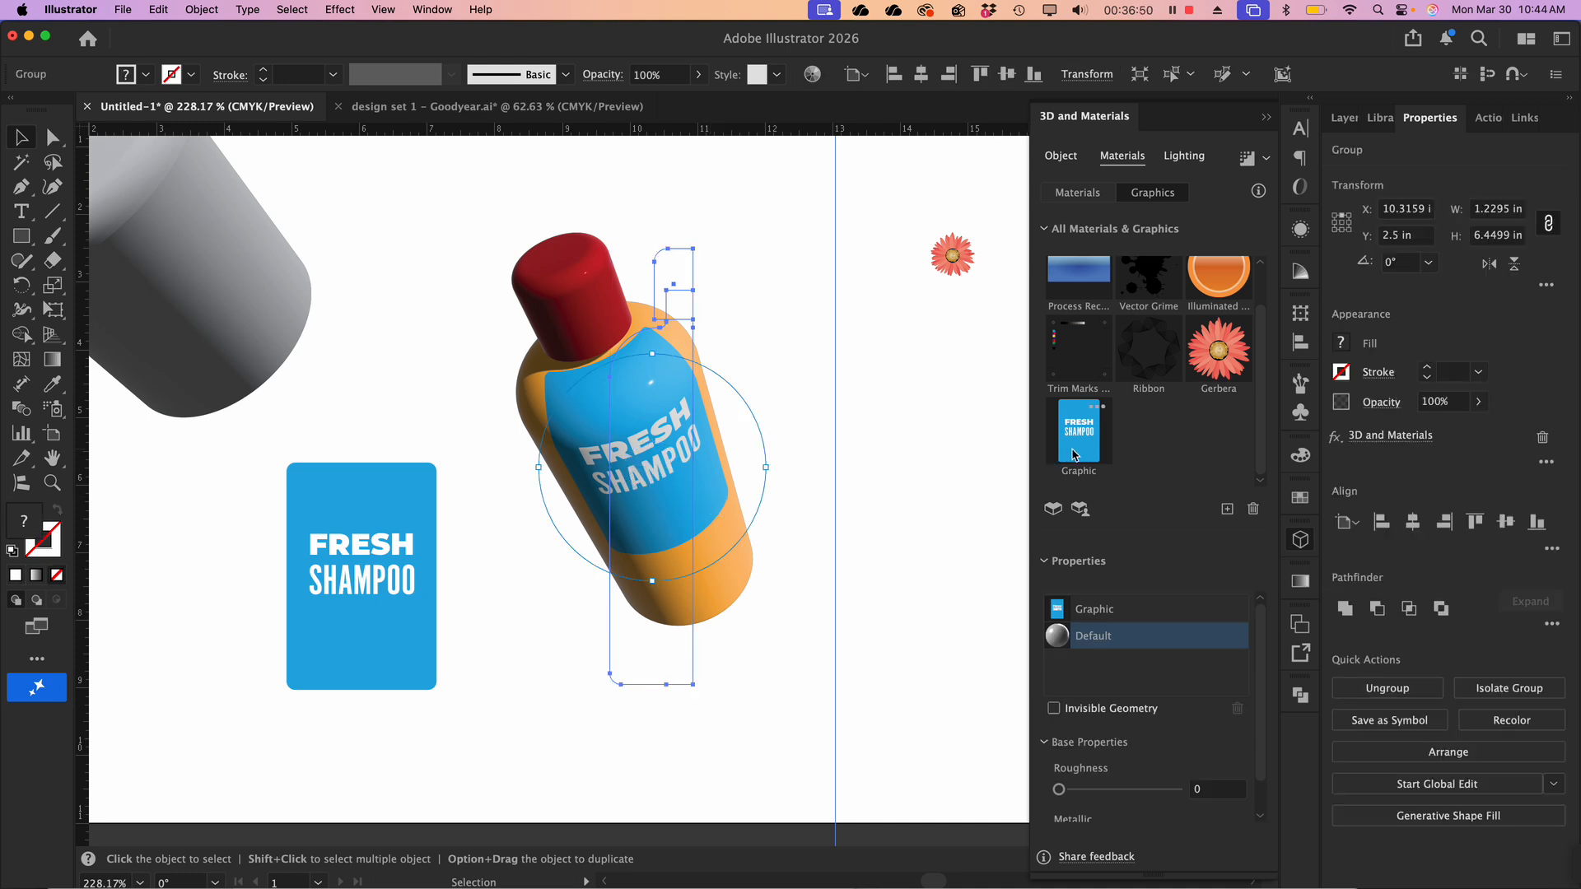
pyautogui.click(1237, 708)
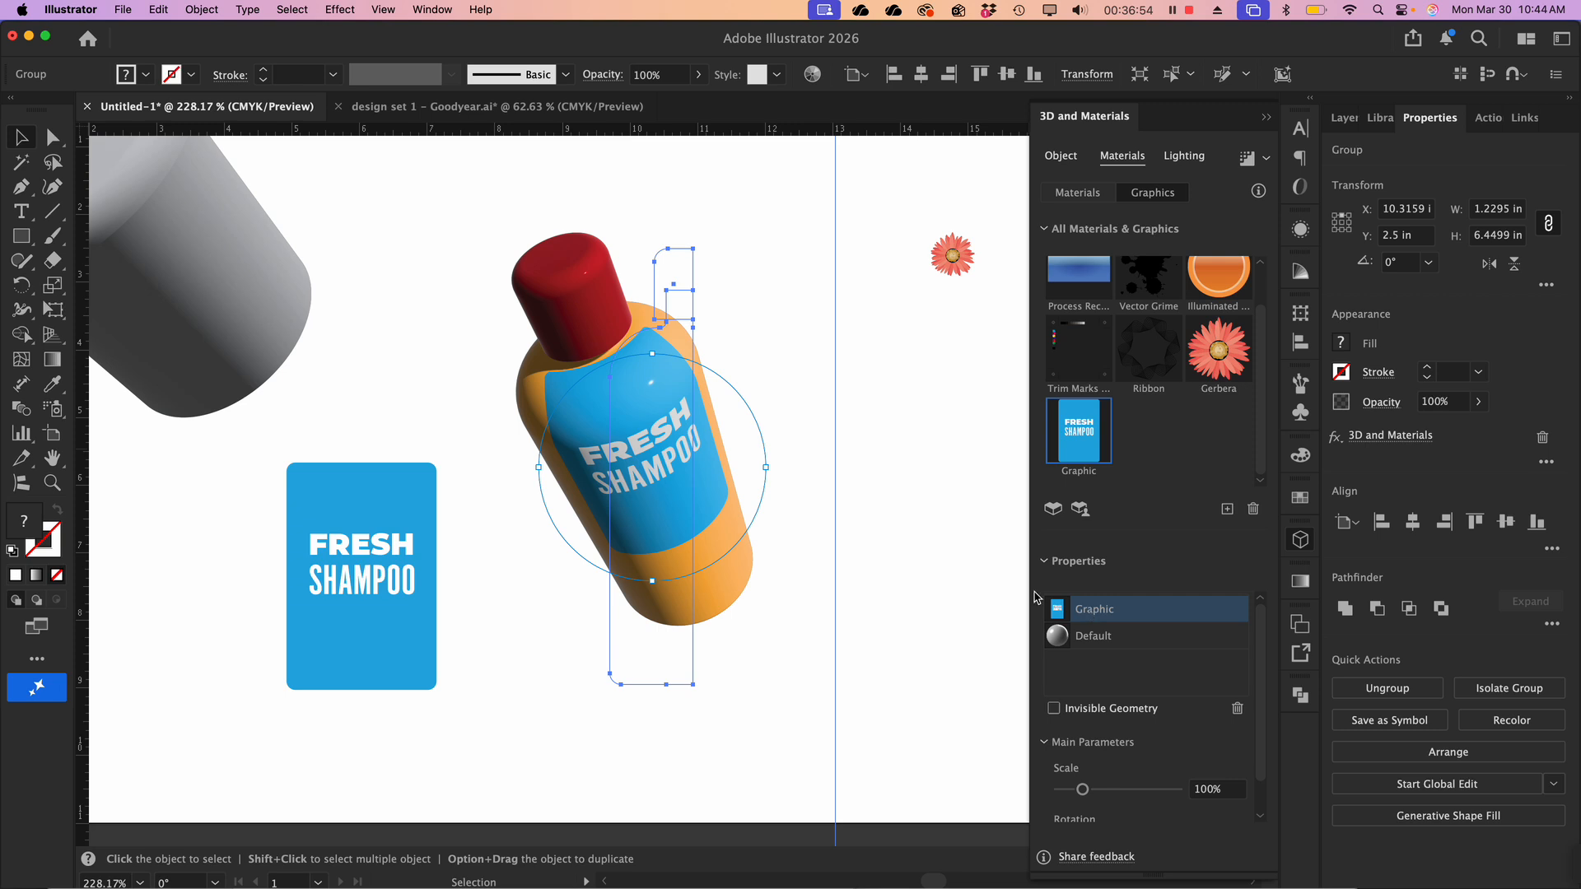
pyautogui.moveTo(709, 497); pyautogui.dragTo(731, 540)
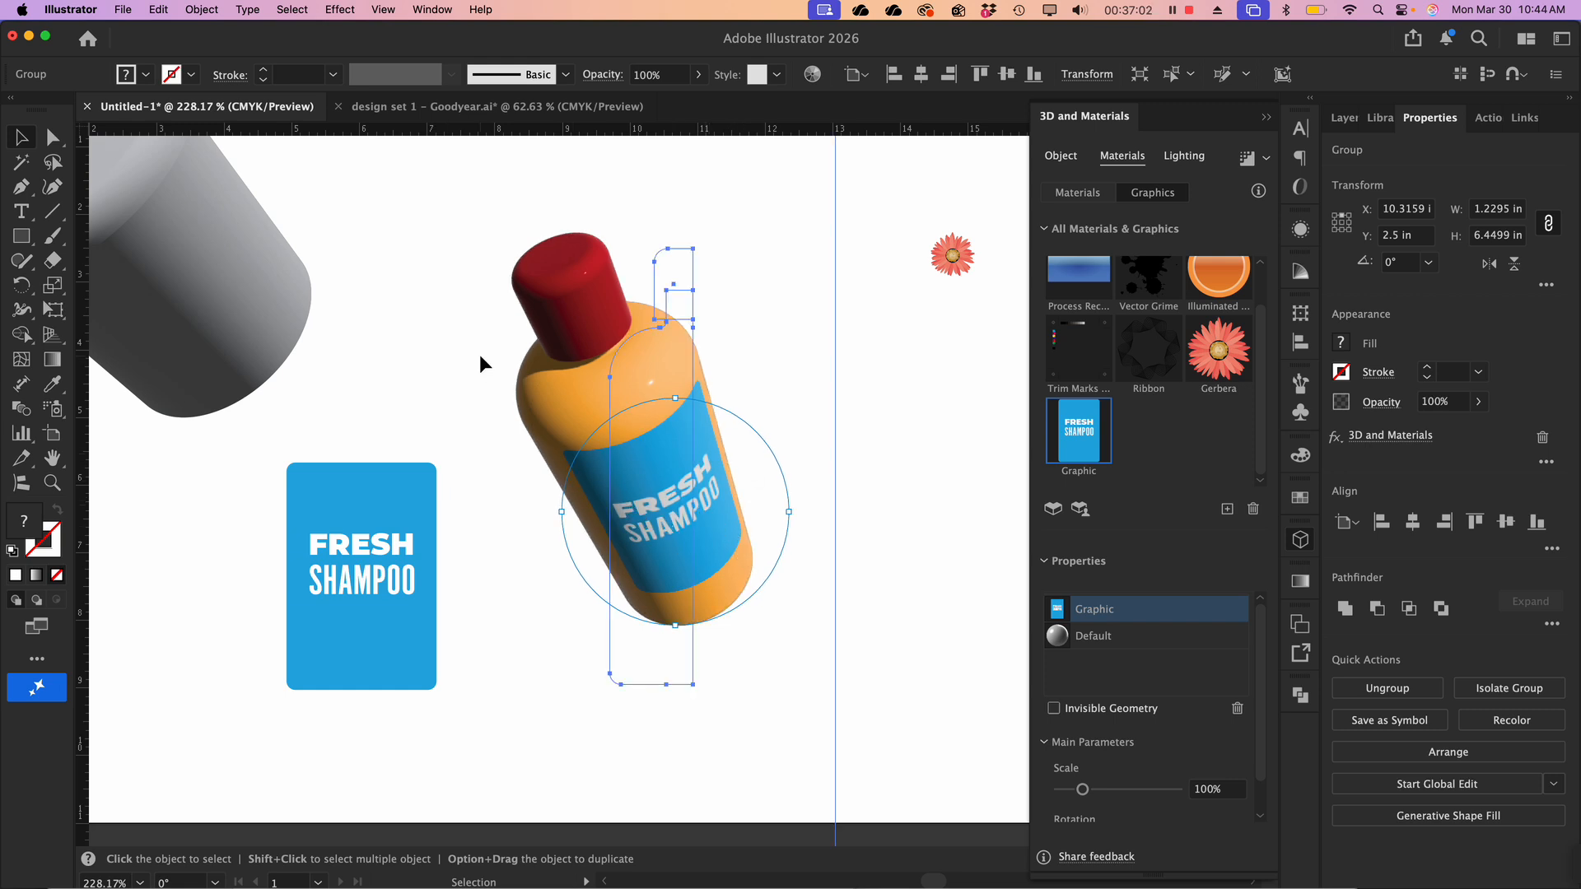
pyautogui.click(461, 372)
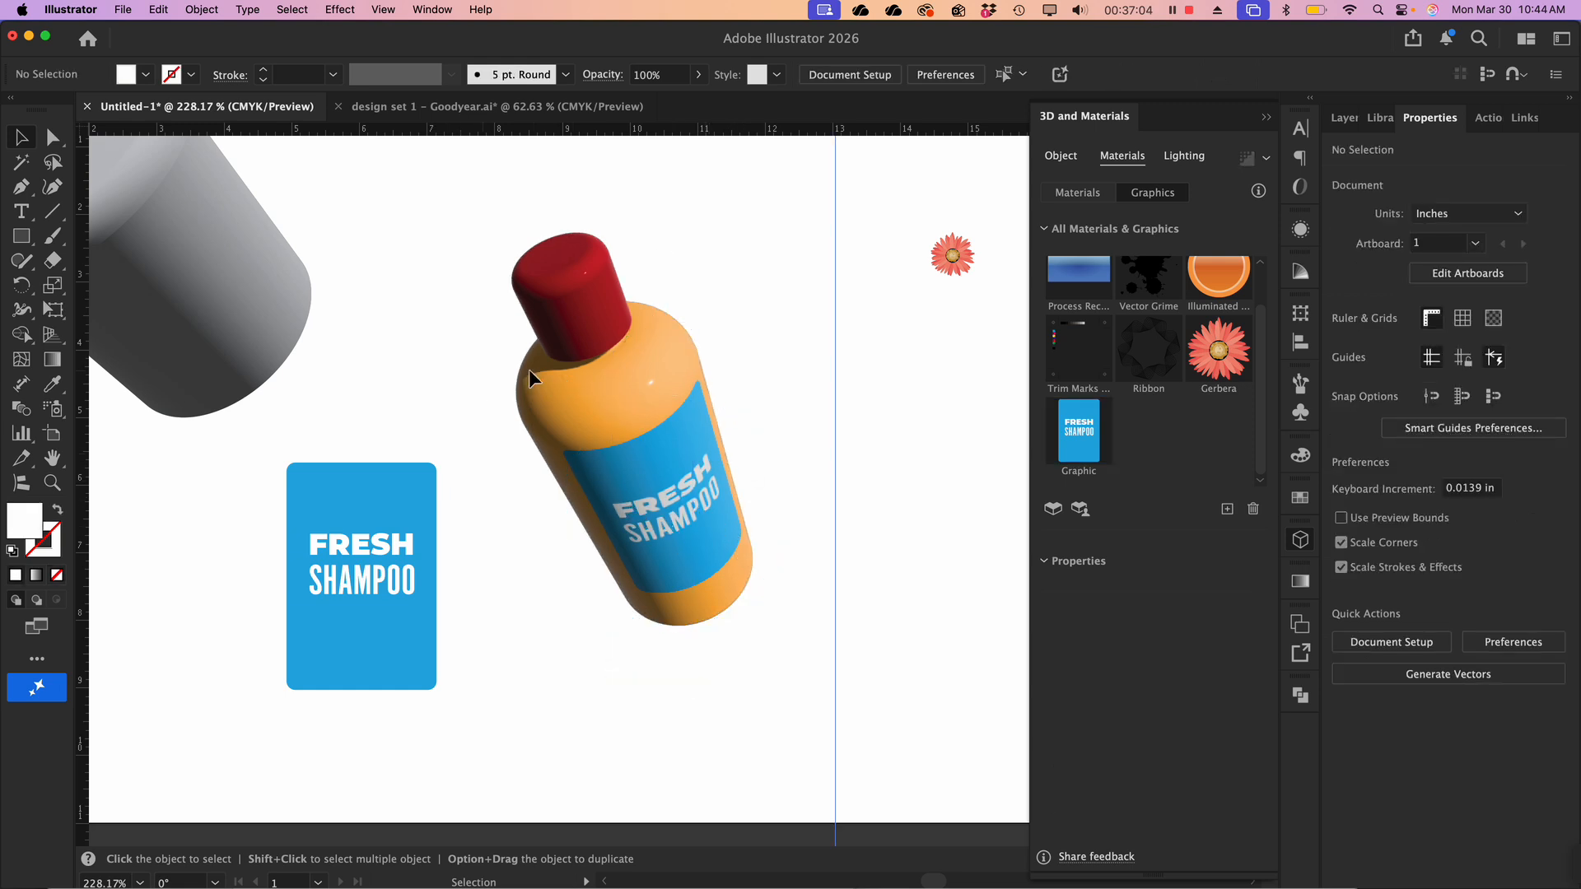
# Rotate the labelled bottle in 3D so it stands slightly more upright, and deselect it
pyautogui.click(571, 376)
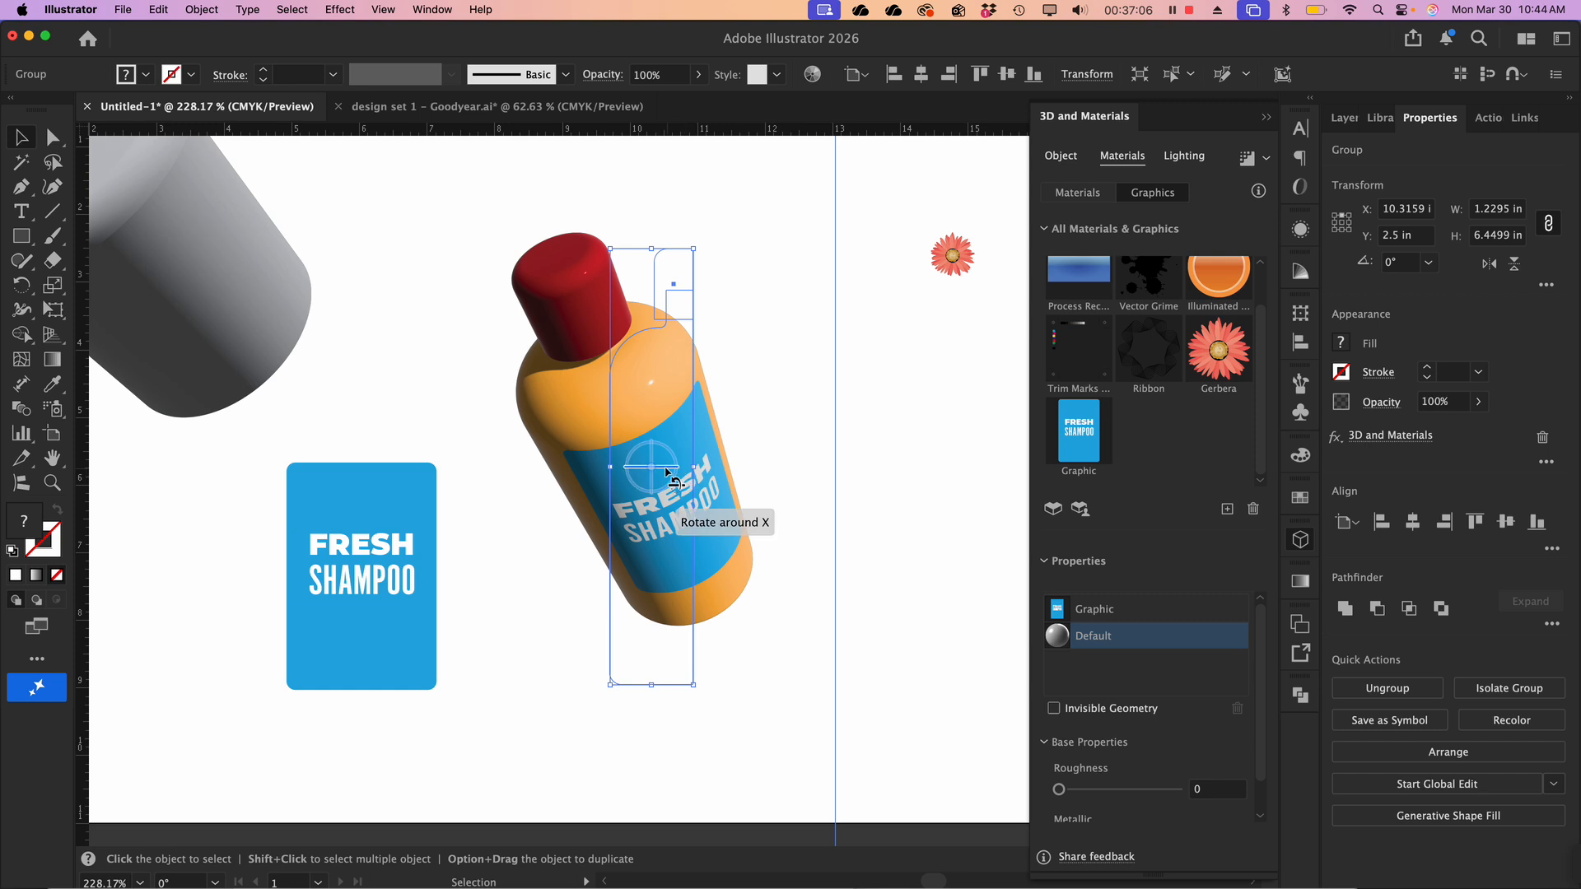
pyautogui.moveTo(672, 468)
pyautogui.mouseDown()
pyautogui.moveTo(650, 419)
pyautogui.moveTo(655, 452)
pyautogui.mouseUp()
pyautogui.click(948, 592)
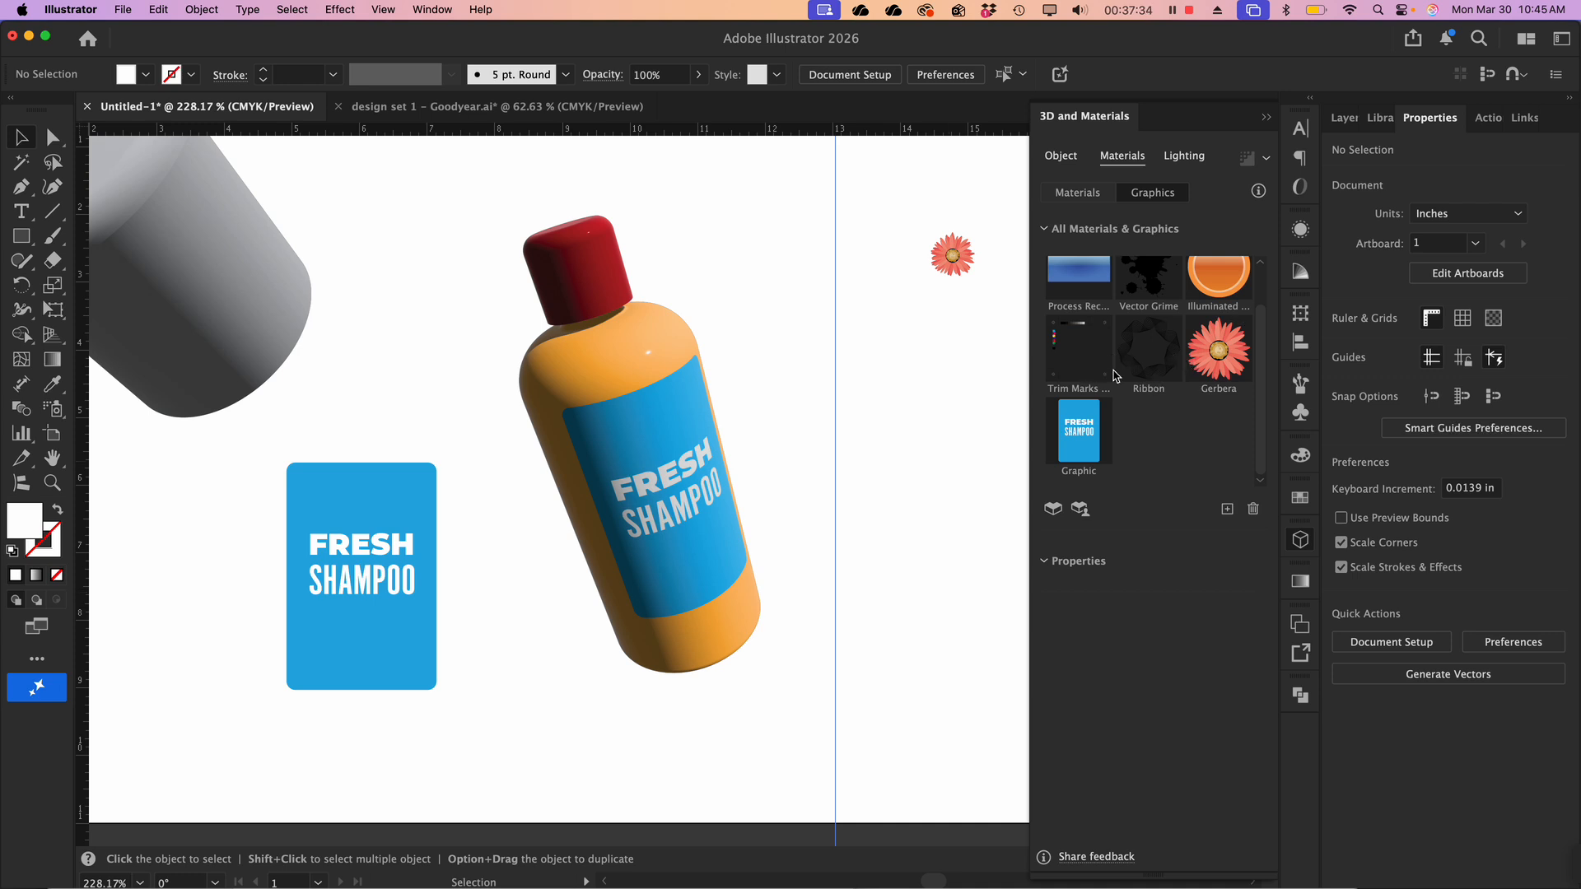
# Move the grey cylinder mostly off the artboard's upper-left corner and the flat label design to its lower-left corner
pyautogui.click(705, 546)
pyautogui.scroll(-3, 705, 546)
pyautogui.scroll(2, 701, 551)
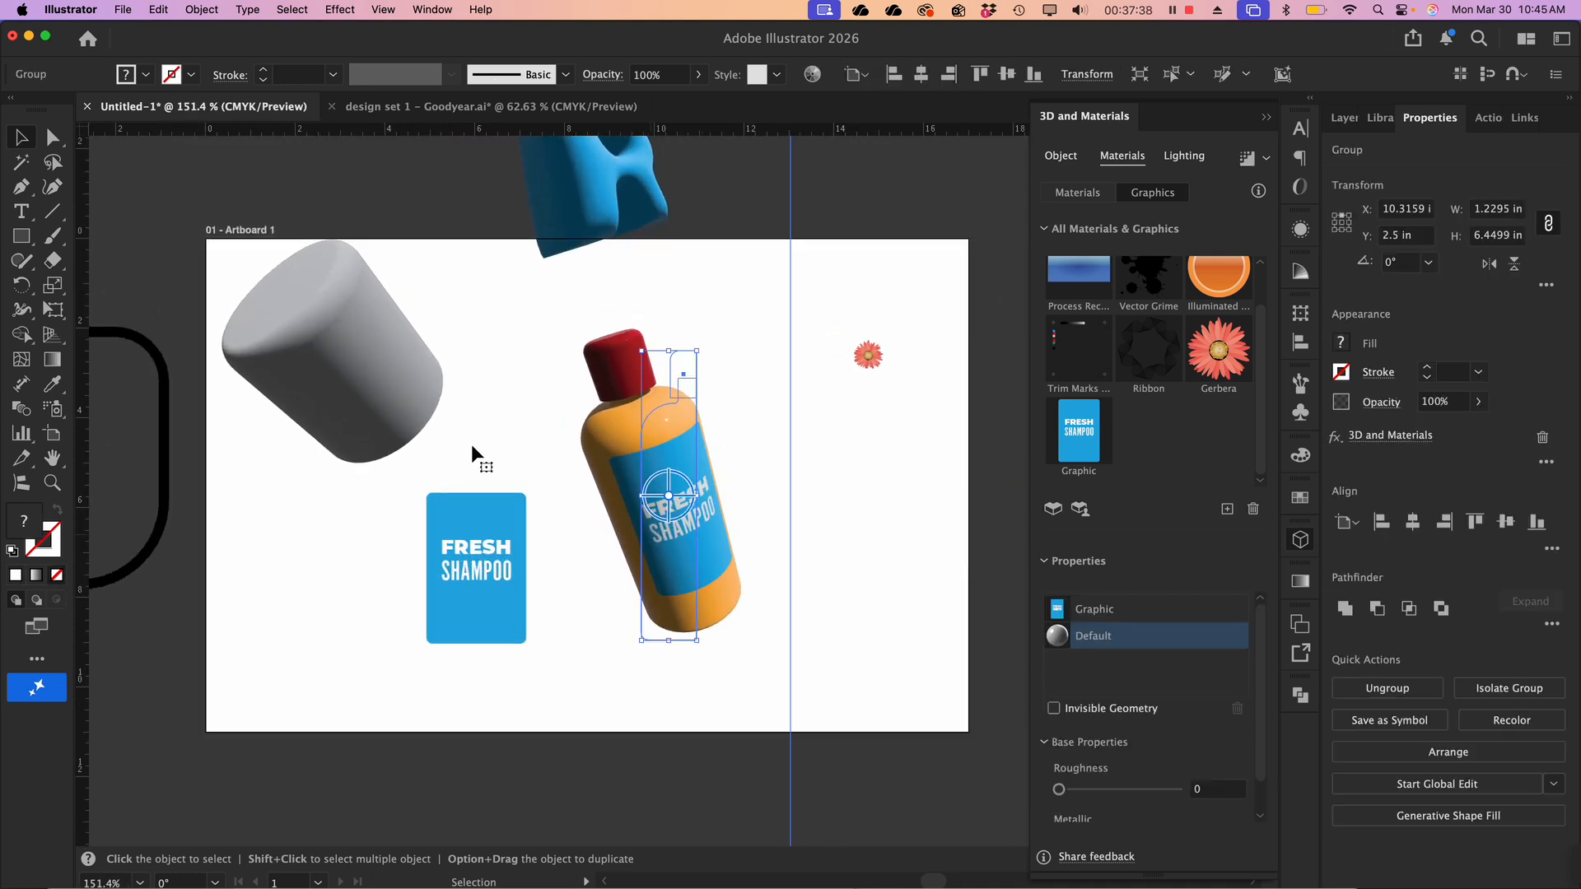
pyautogui.moveTo(364, 378); pyautogui.dragTo(188, 276)
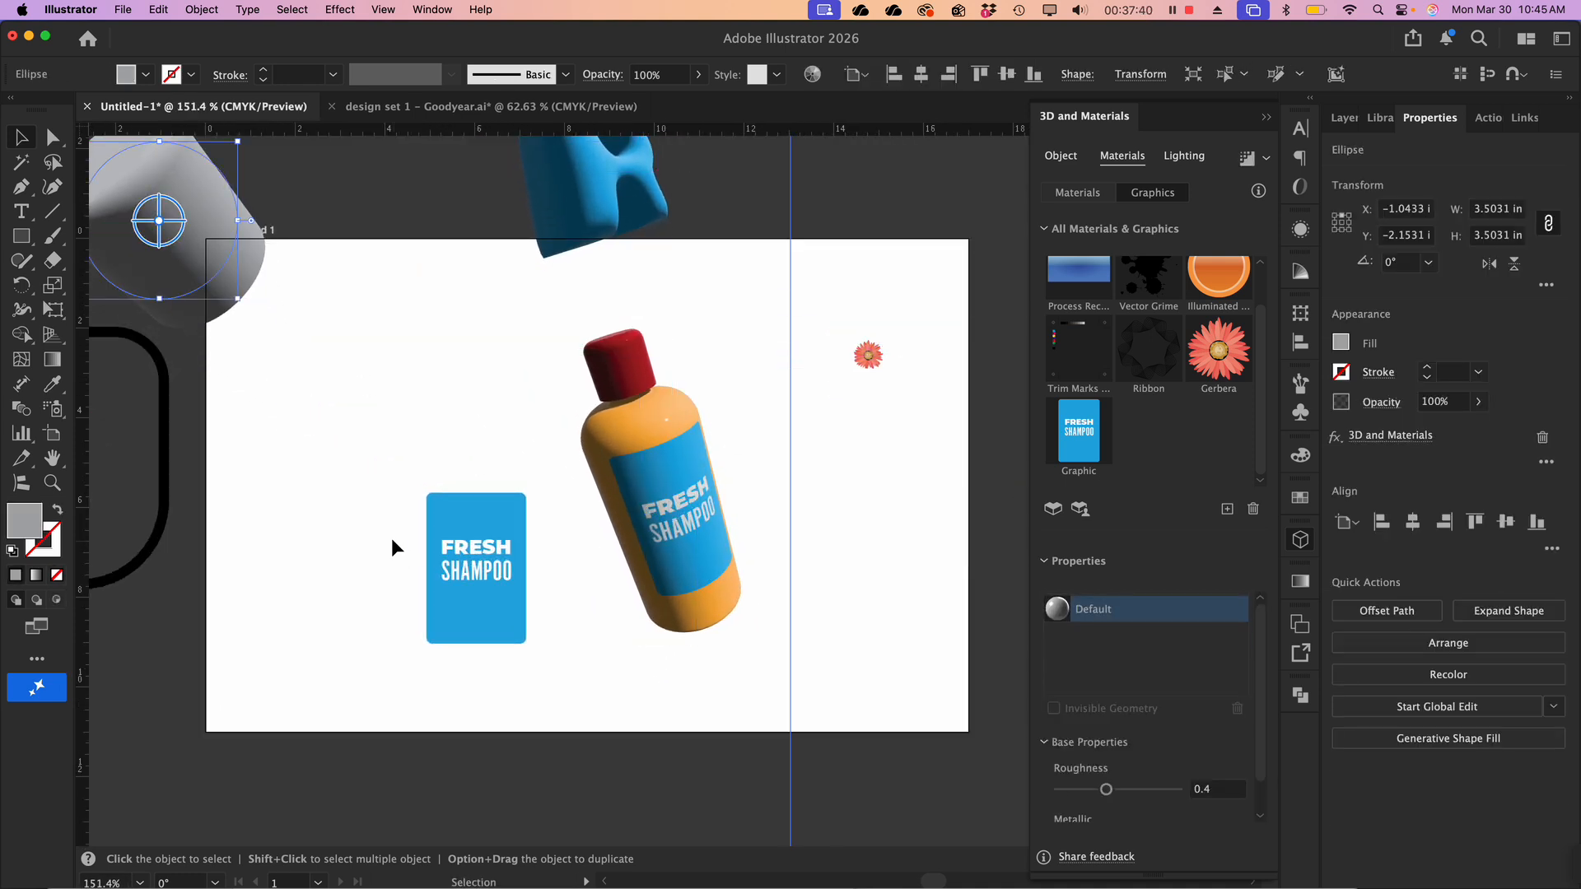
pyautogui.moveTo(501, 644); pyautogui.dragTo(303, 677)
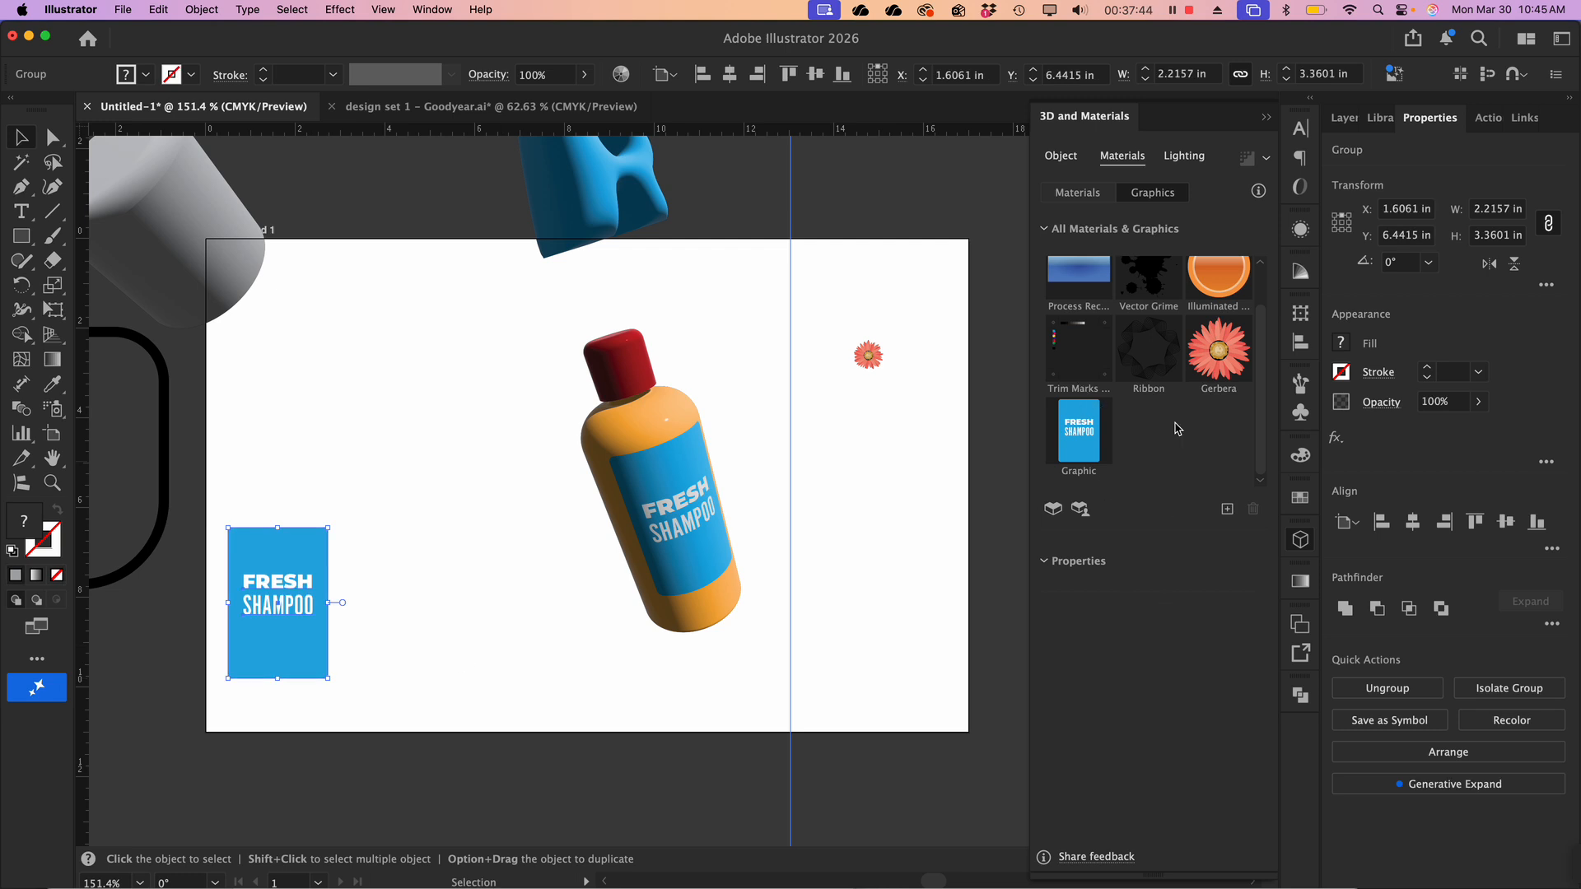
pyautogui.scroll(2, 1179, 434)
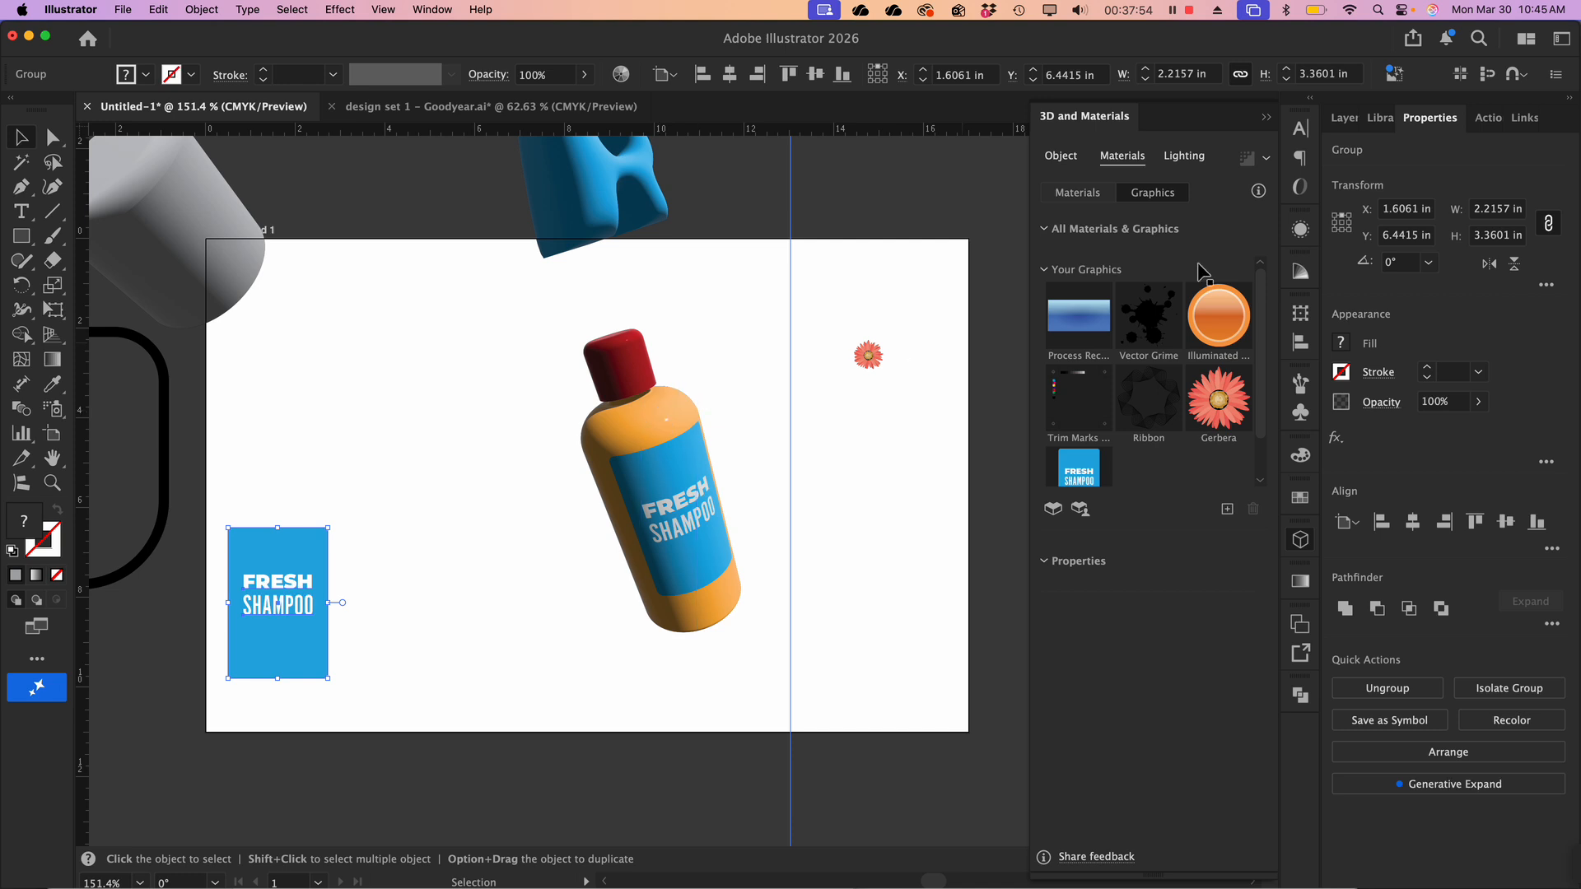
# Apply the Standard lighting preset to the flat label, and set the bottle's light to about 134.6° rotation and 56.9° height
pyautogui.click(1192, 157)
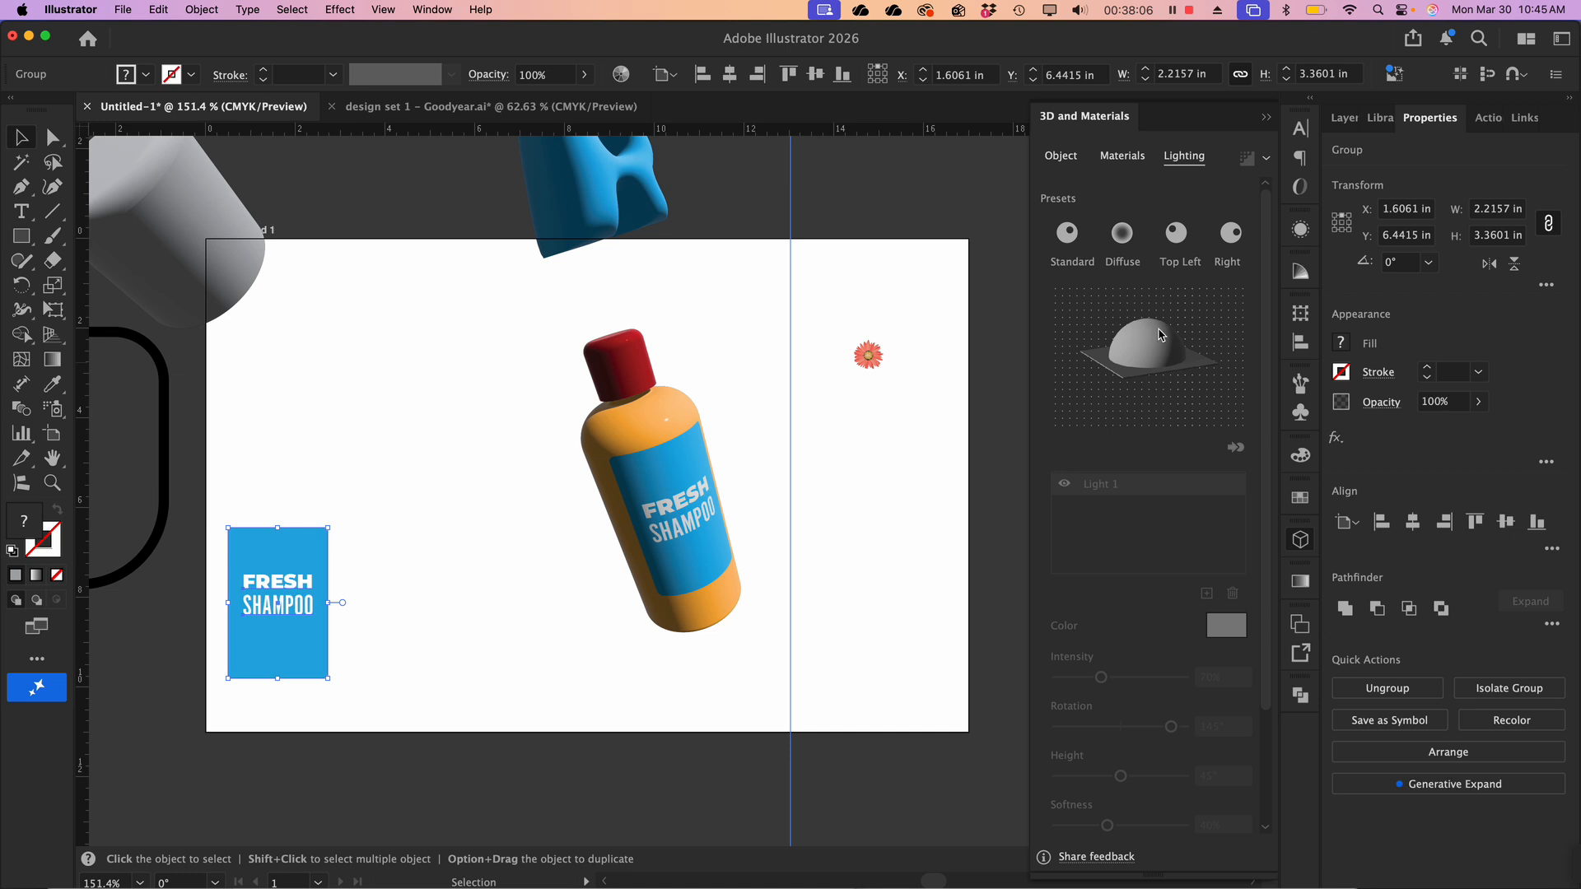
pyautogui.click(1068, 234)
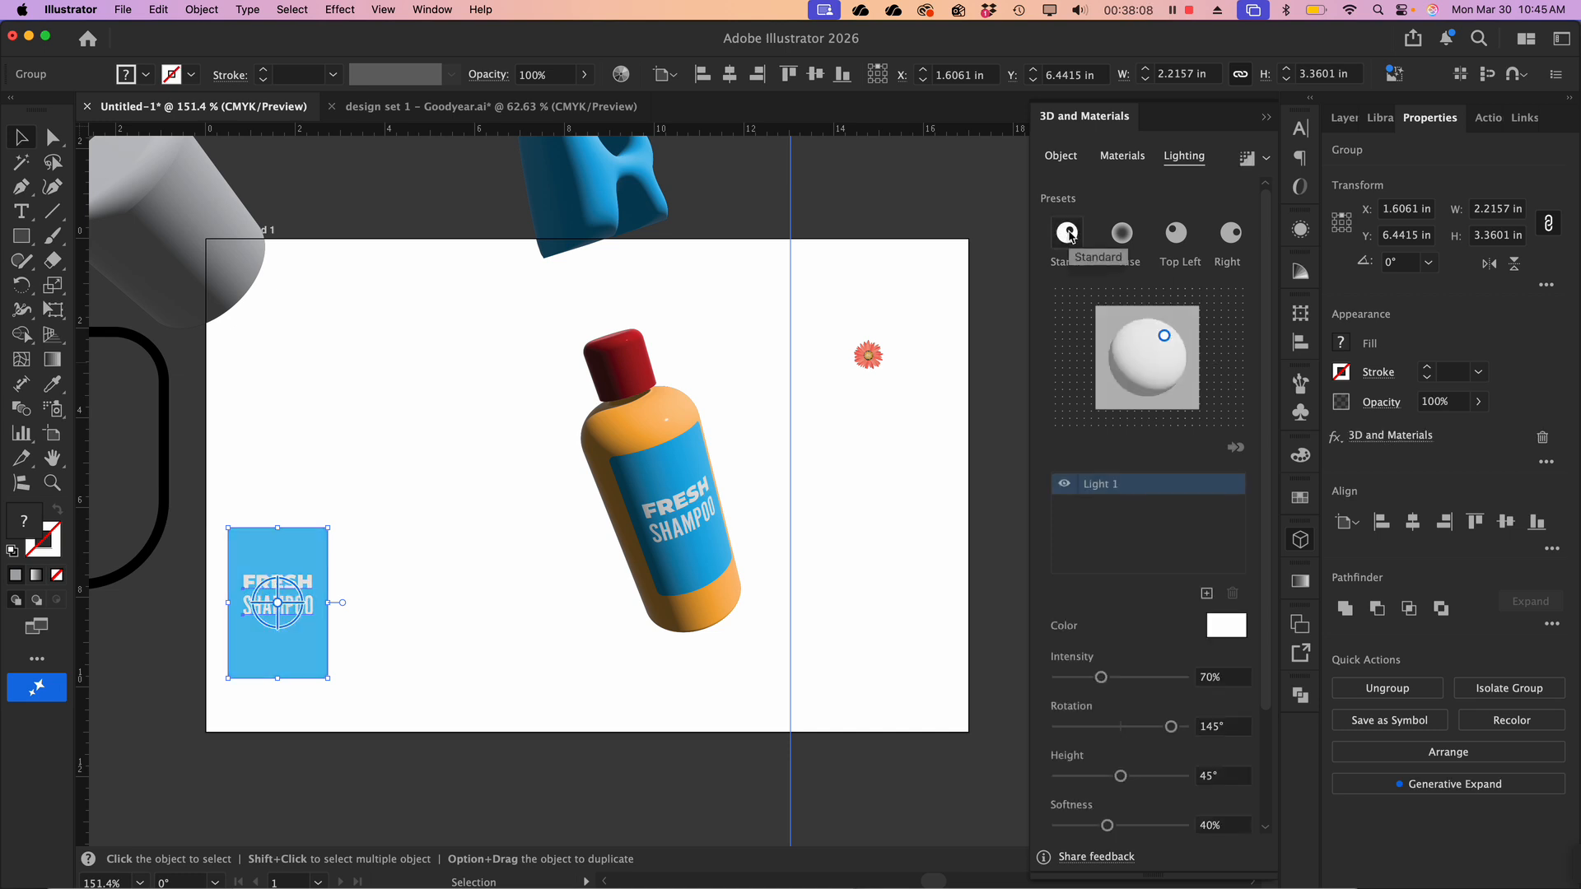
pyautogui.click(664, 409)
pyautogui.moveTo(1169, 336)
pyautogui.mouseDown()
pyautogui.moveTo(1169, 358)
pyautogui.moveTo(1132, 369)
pyautogui.moveTo(1177, 347)
pyautogui.moveTo(1157, 325)
pyautogui.moveTo(1127, 351)
pyautogui.moveTo(1174, 342)
pyautogui.mouseUp()
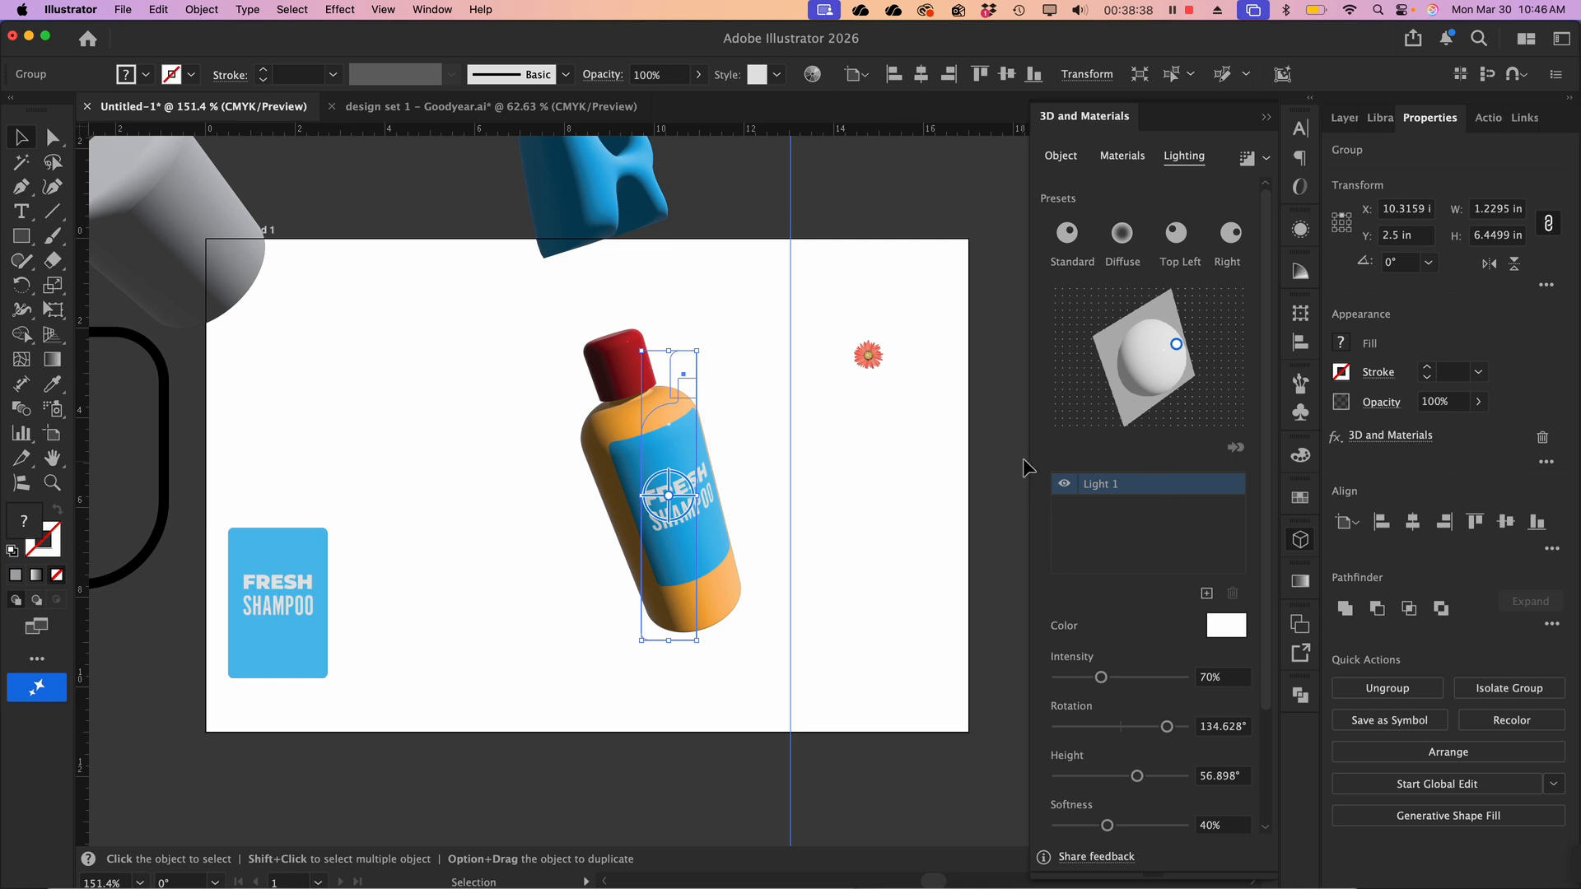
# Turn on shadows for the bottle and set the shadow position to Below Object
pyautogui.scroll(-3, 1039, 586)
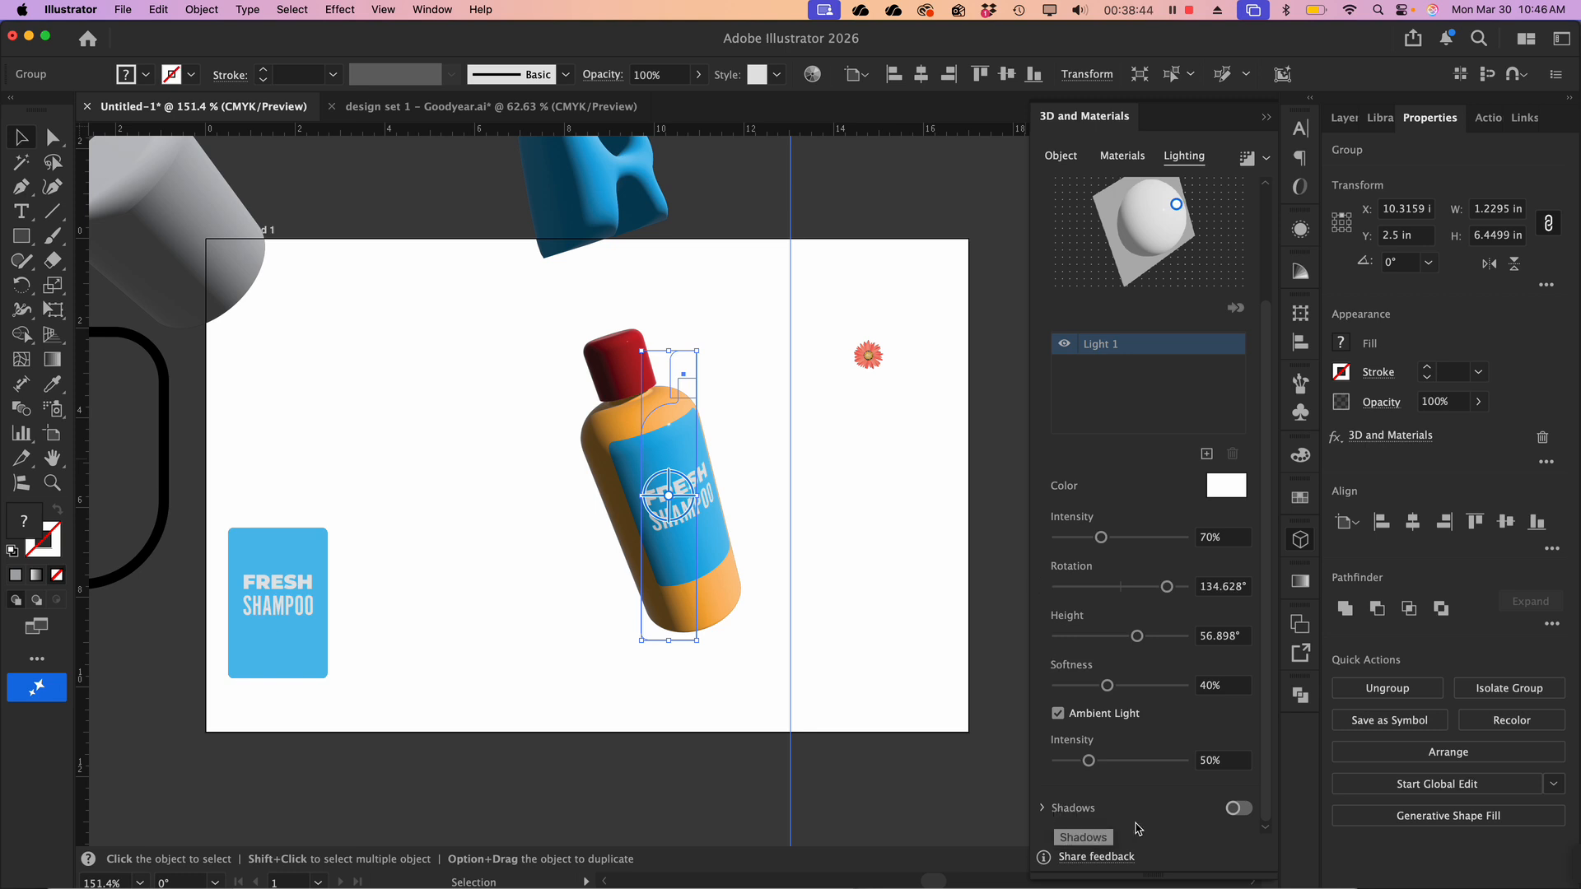
pyautogui.click(1235, 809)
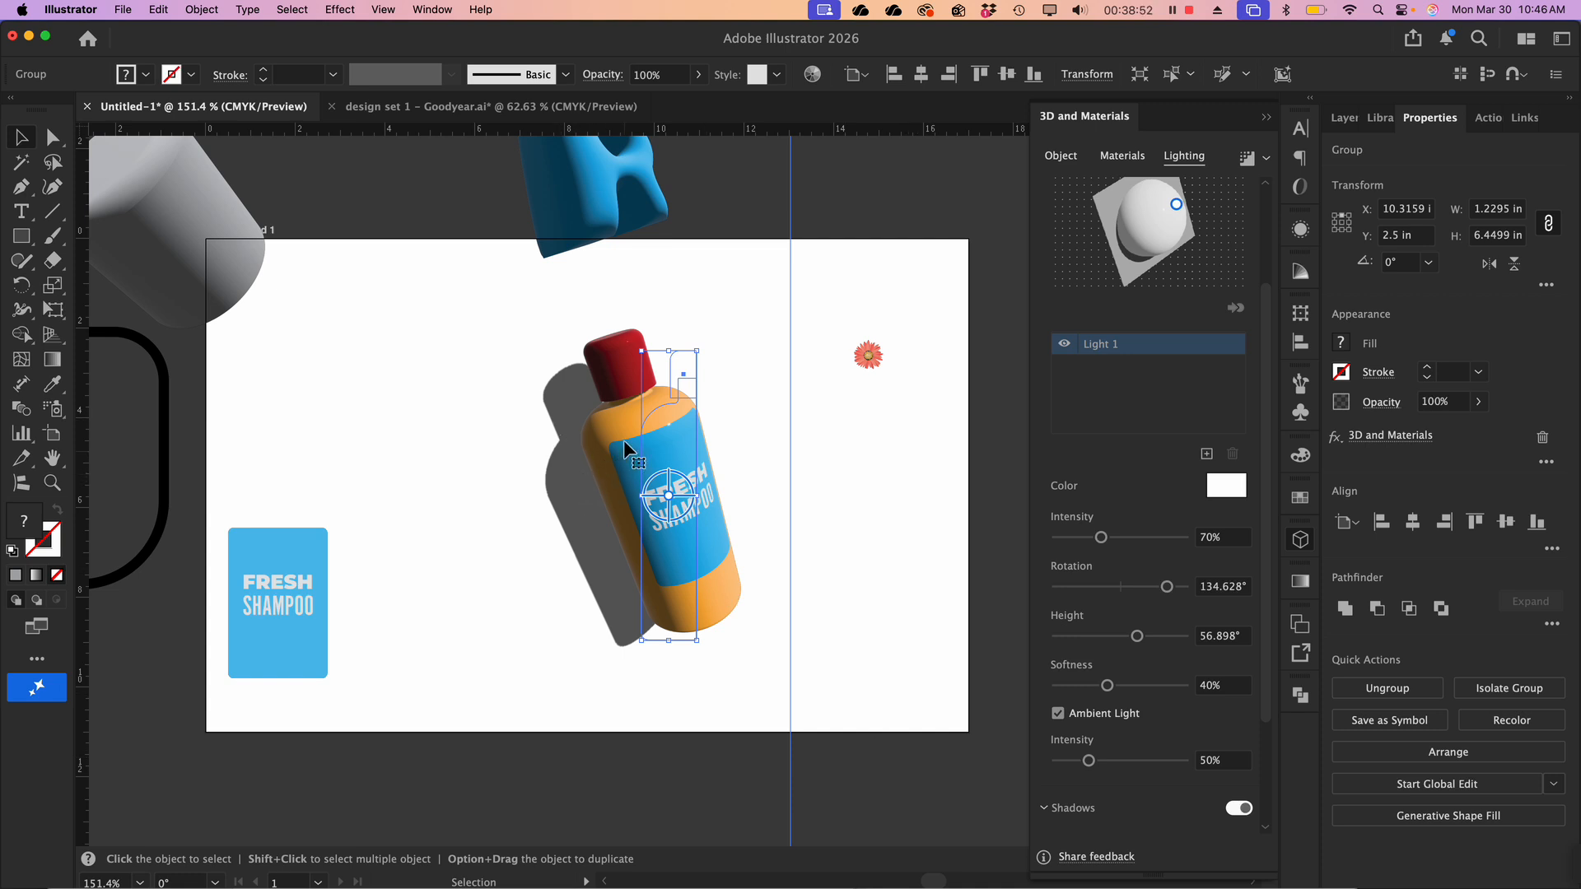
pyautogui.scroll(-3, 1194, 806)
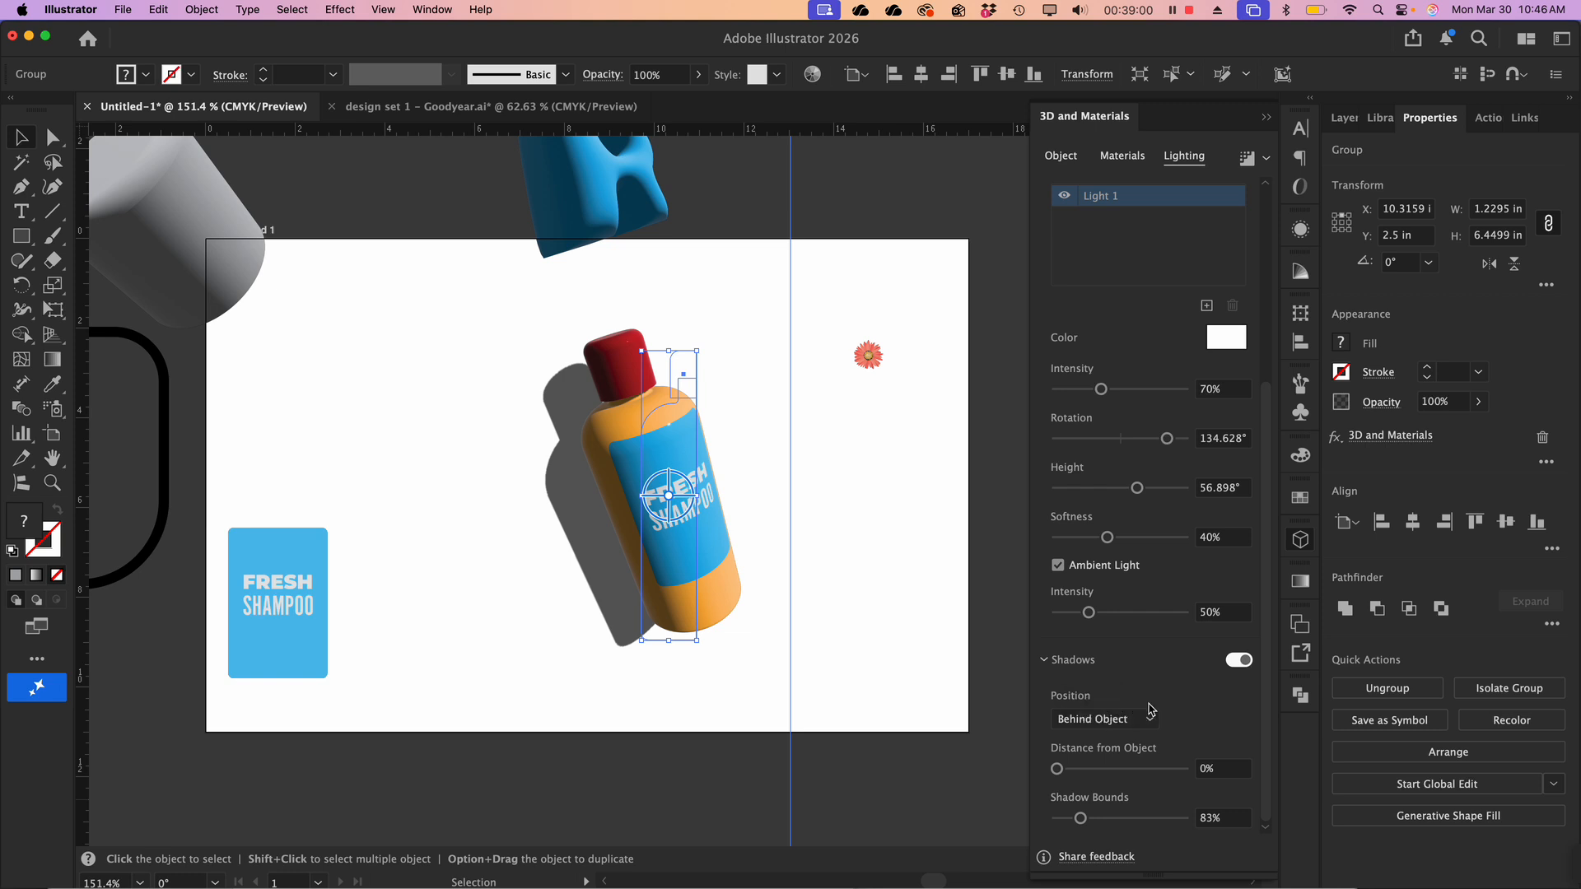
pyautogui.click(1120, 729)
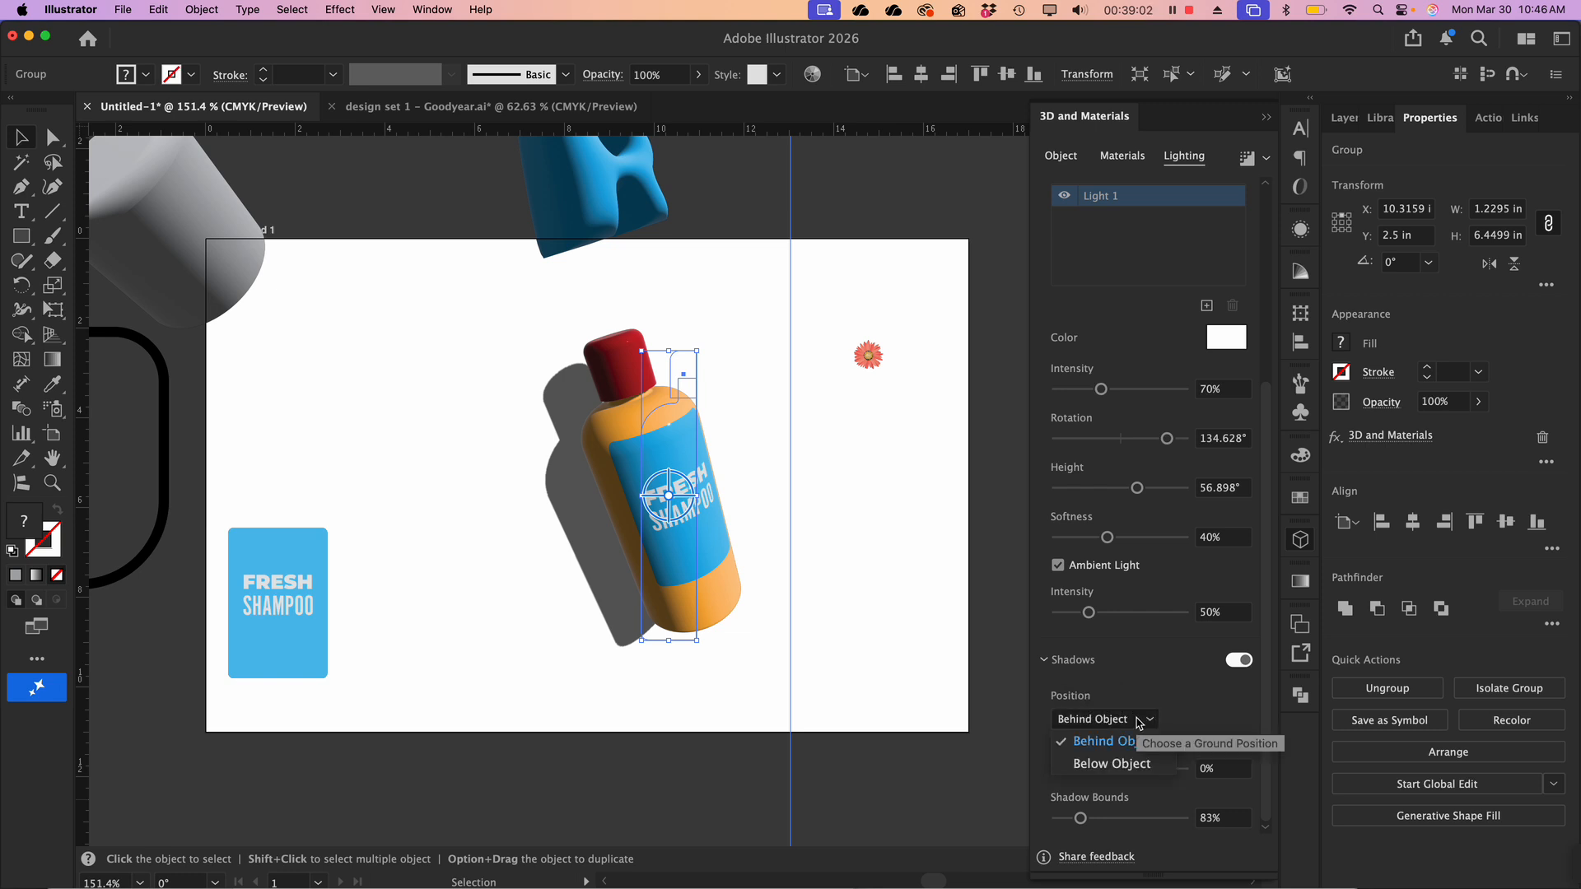
pyautogui.click(1138, 766)
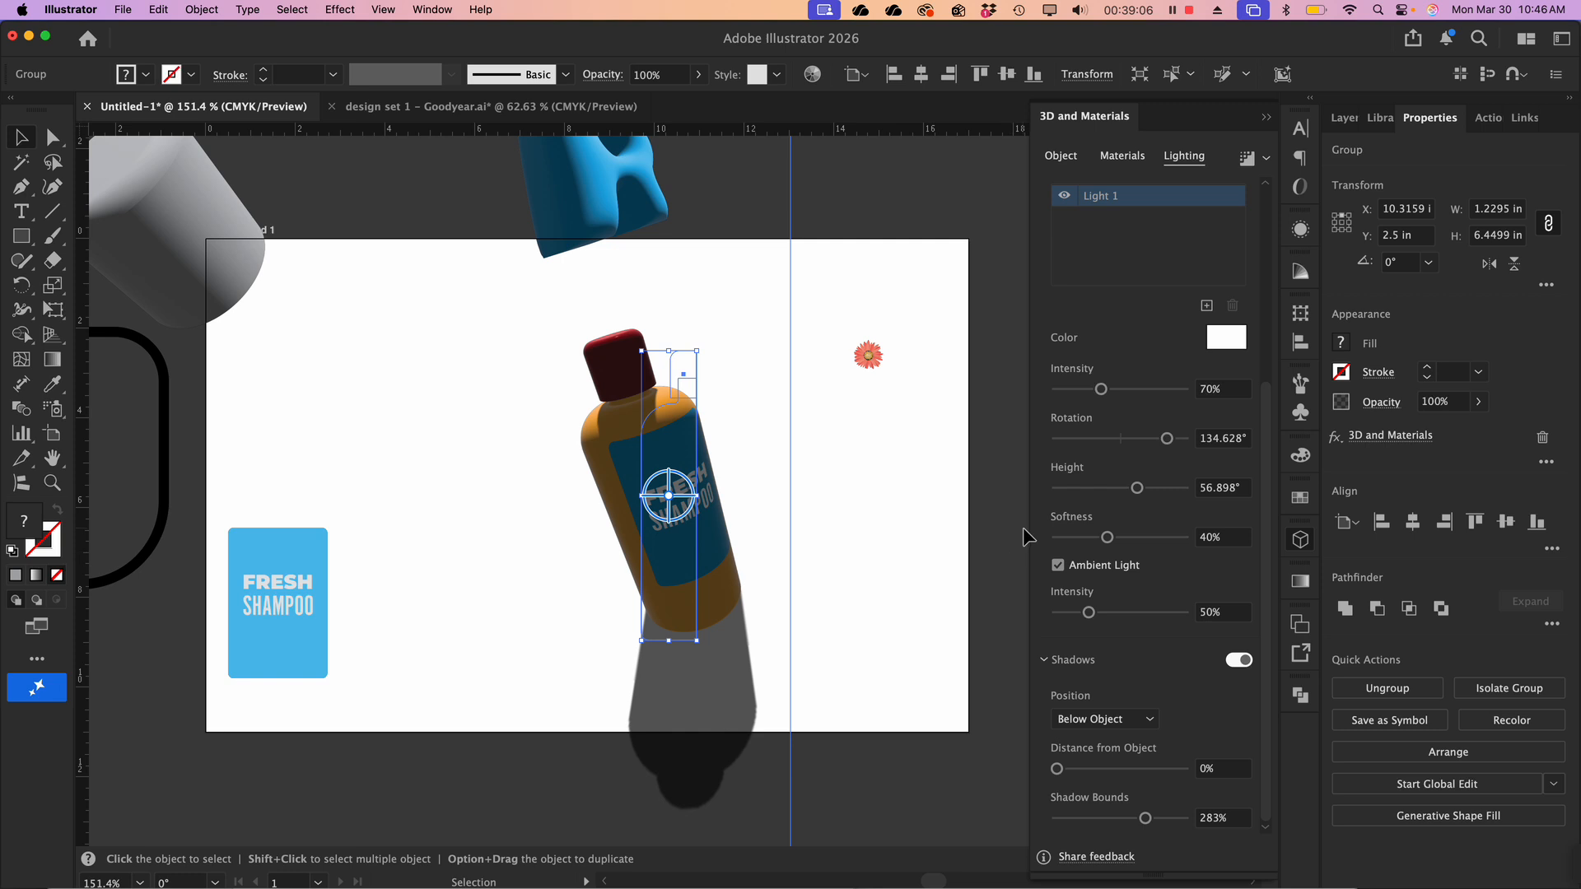
# Move the bottle's light to the front of the object at about 11.4° rotation and 44.1° height
pyautogui.scroll(5, 1035, 558)
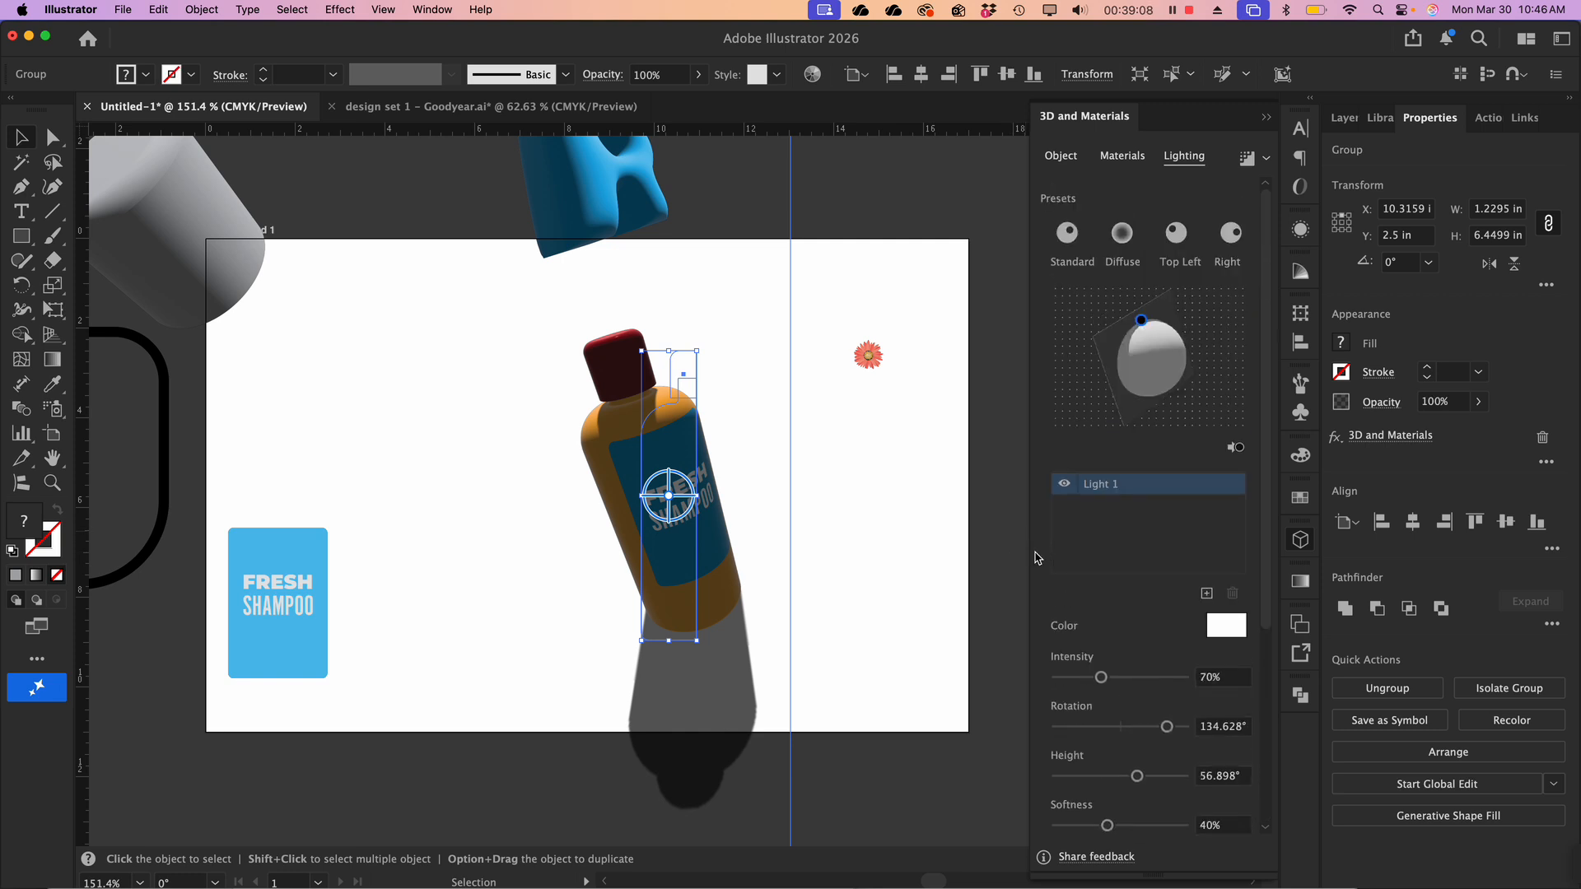
pyautogui.moveTo(1141, 320); pyautogui.dragTo(1179, 333)
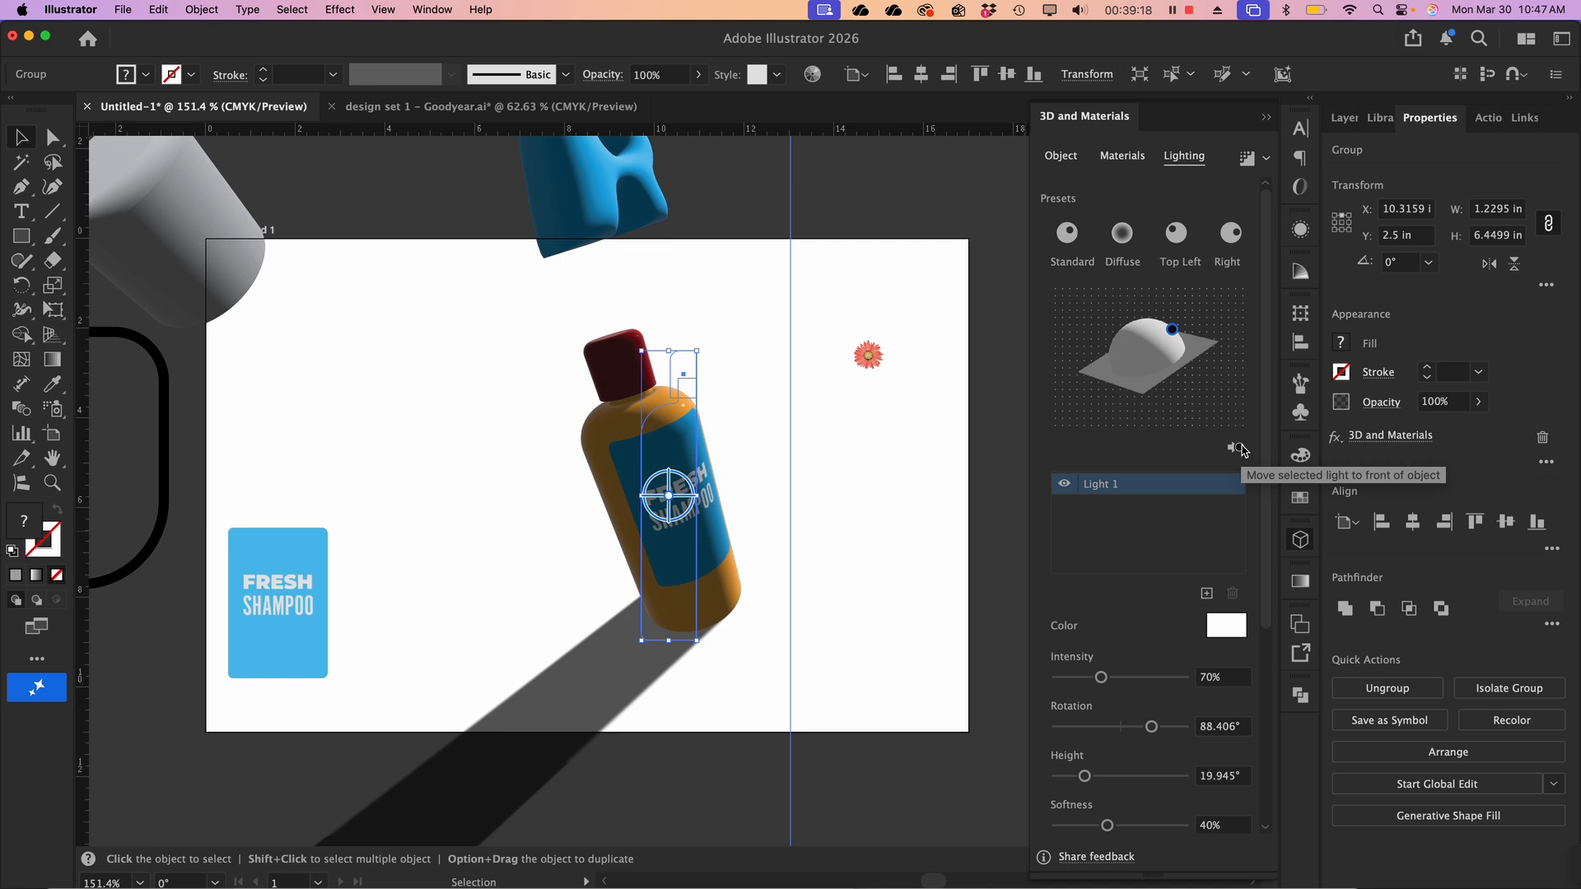
pyautogui.click(1242, 448)
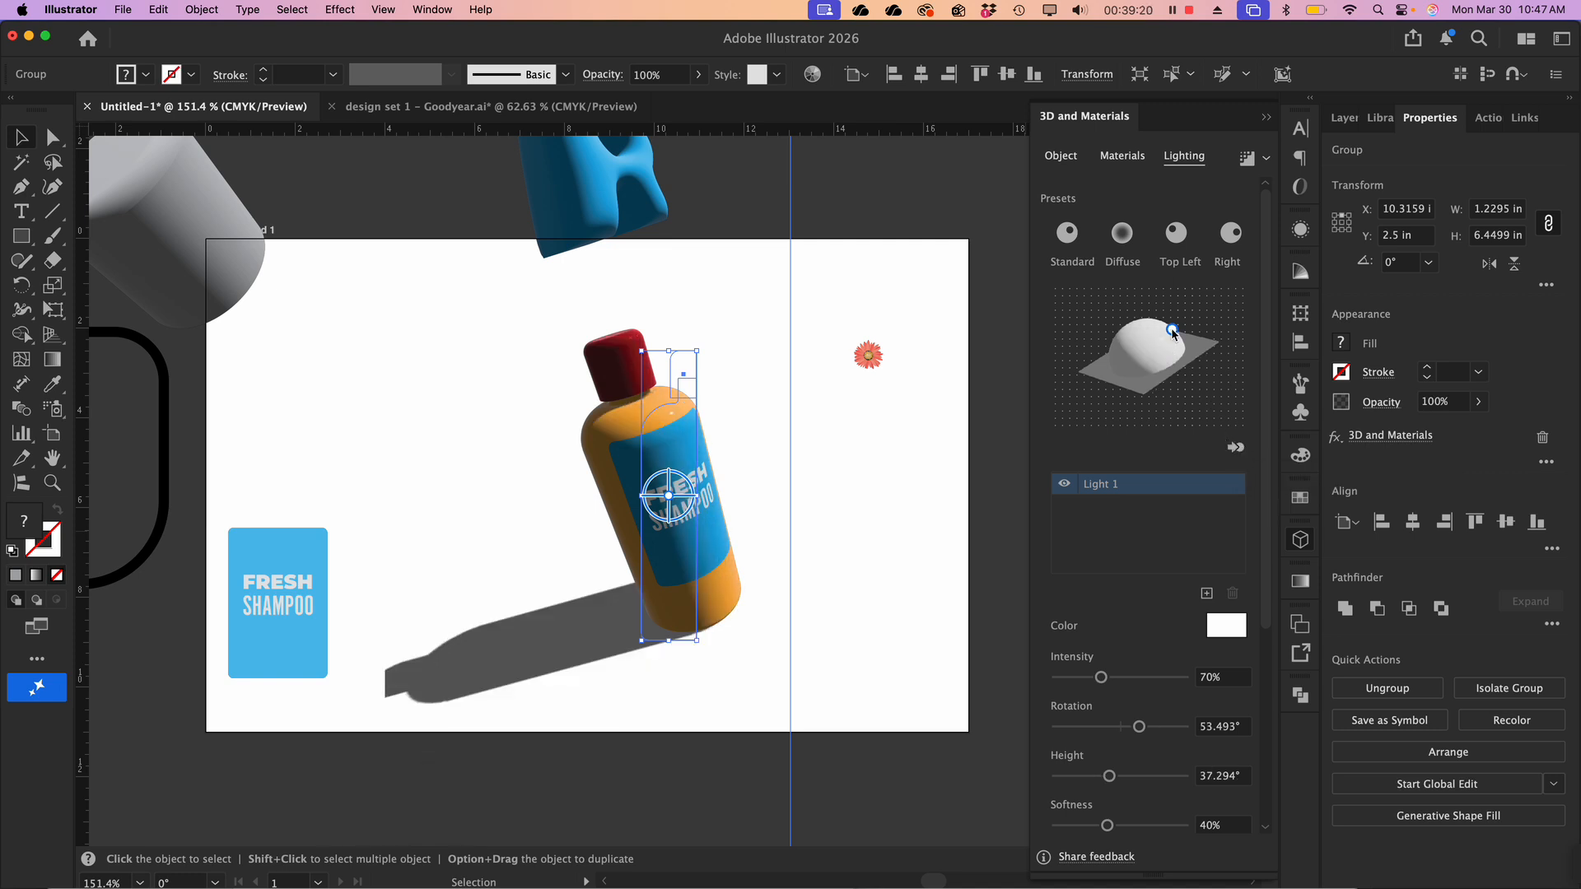
pyautogui.moveTo(1173, 332); pyautogui.dragTo(1164, 341)
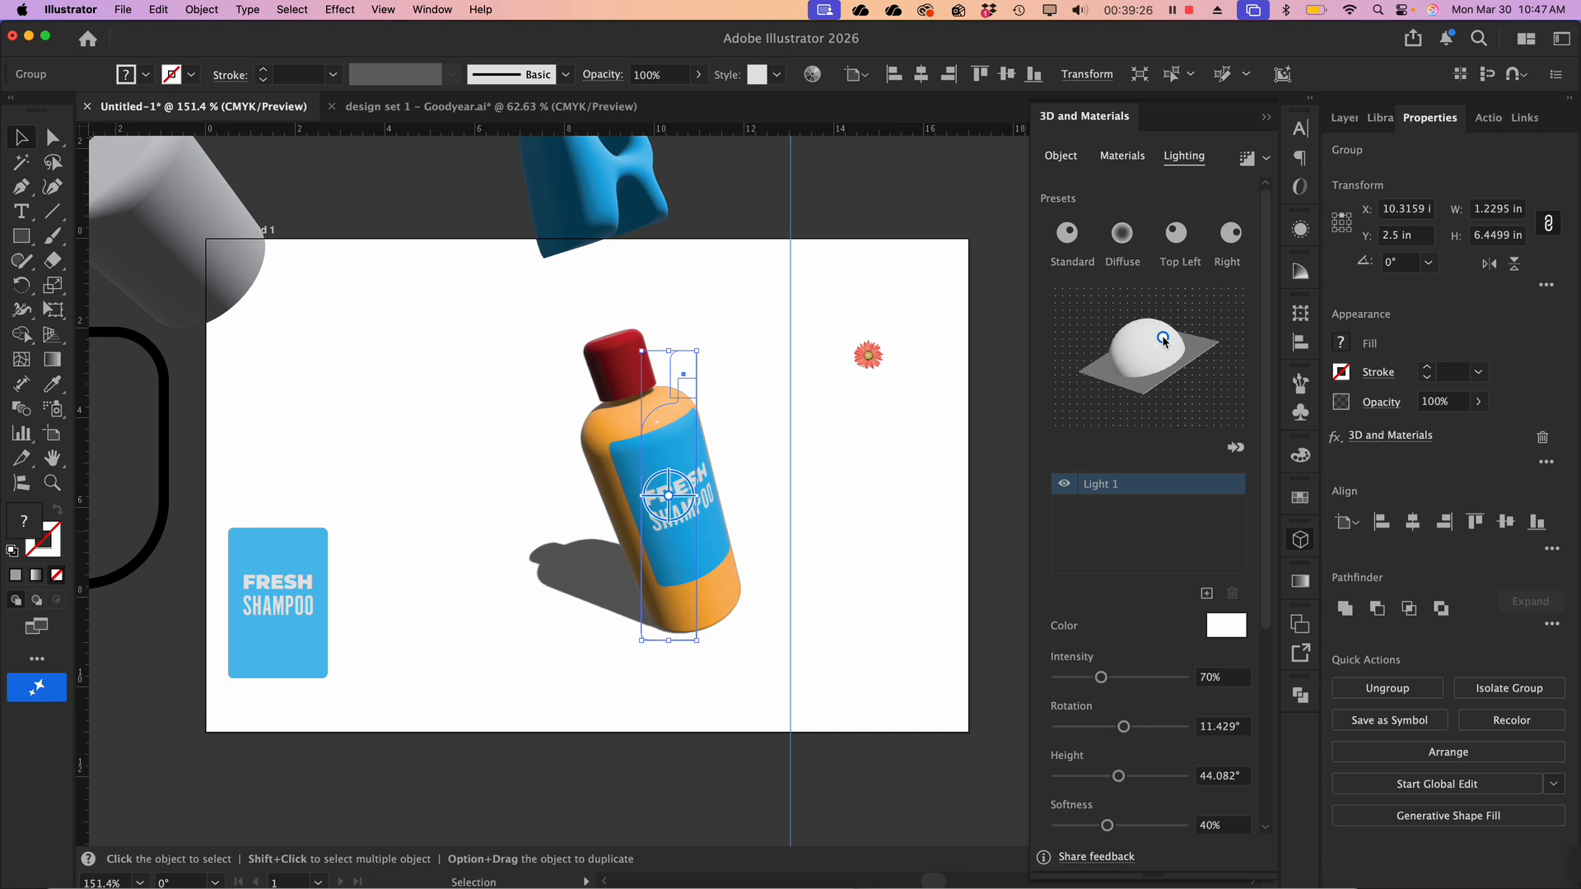
# Try the Diffuse lighting preset on the bottle with a repositioned light, and undo it
pyautogui.click(1122, 236)
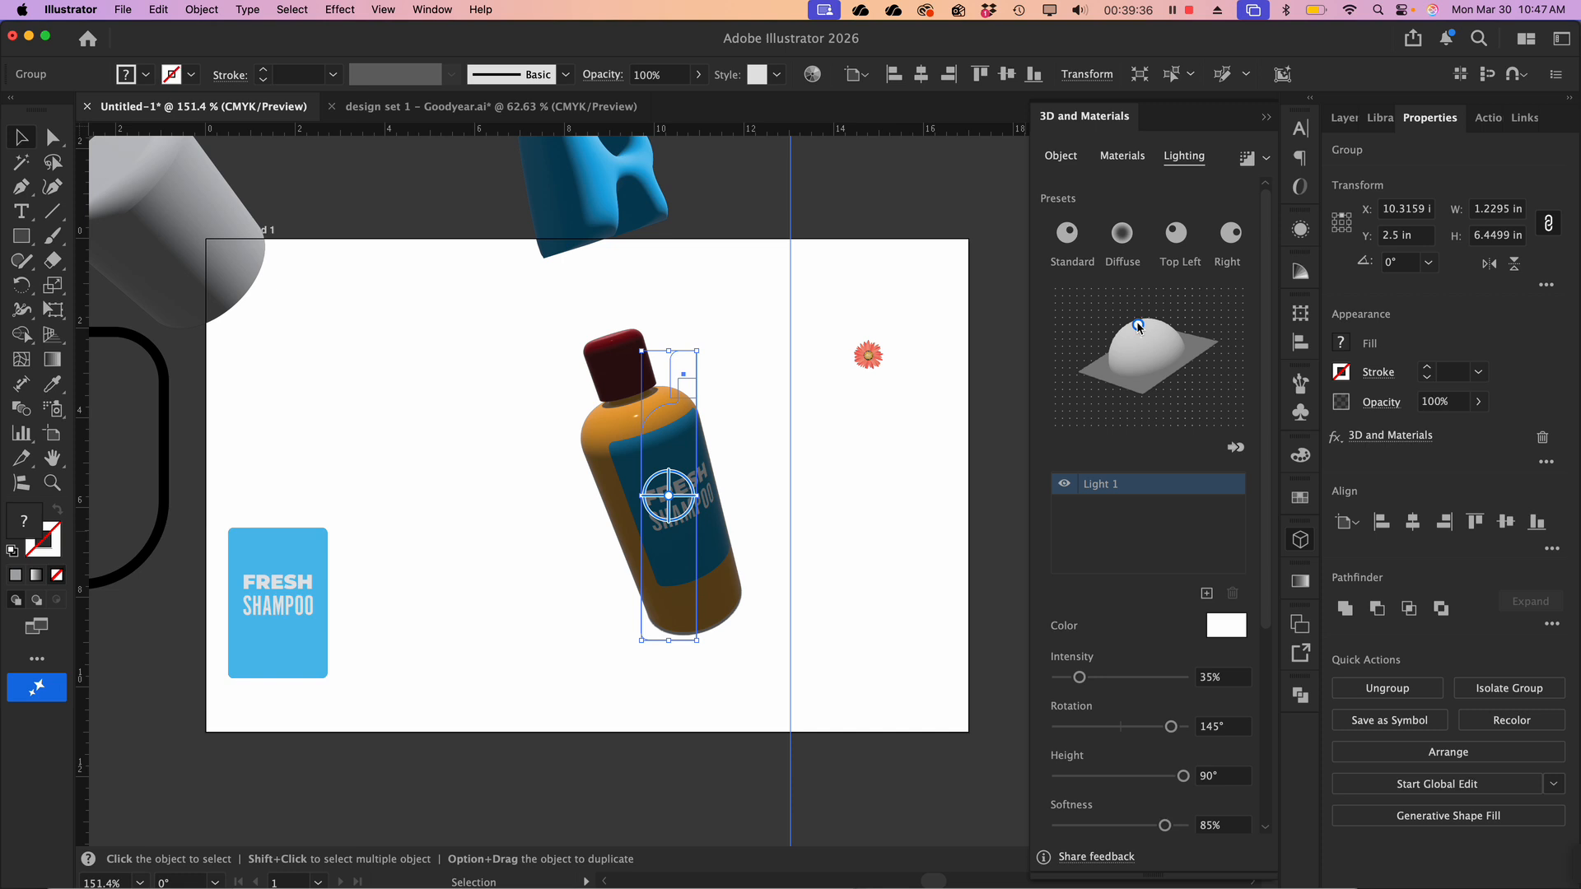
pyautogui.moveTo(1139, 327); pyautogui.dragTo(1163, 353)
pyautogui.press('super+z')
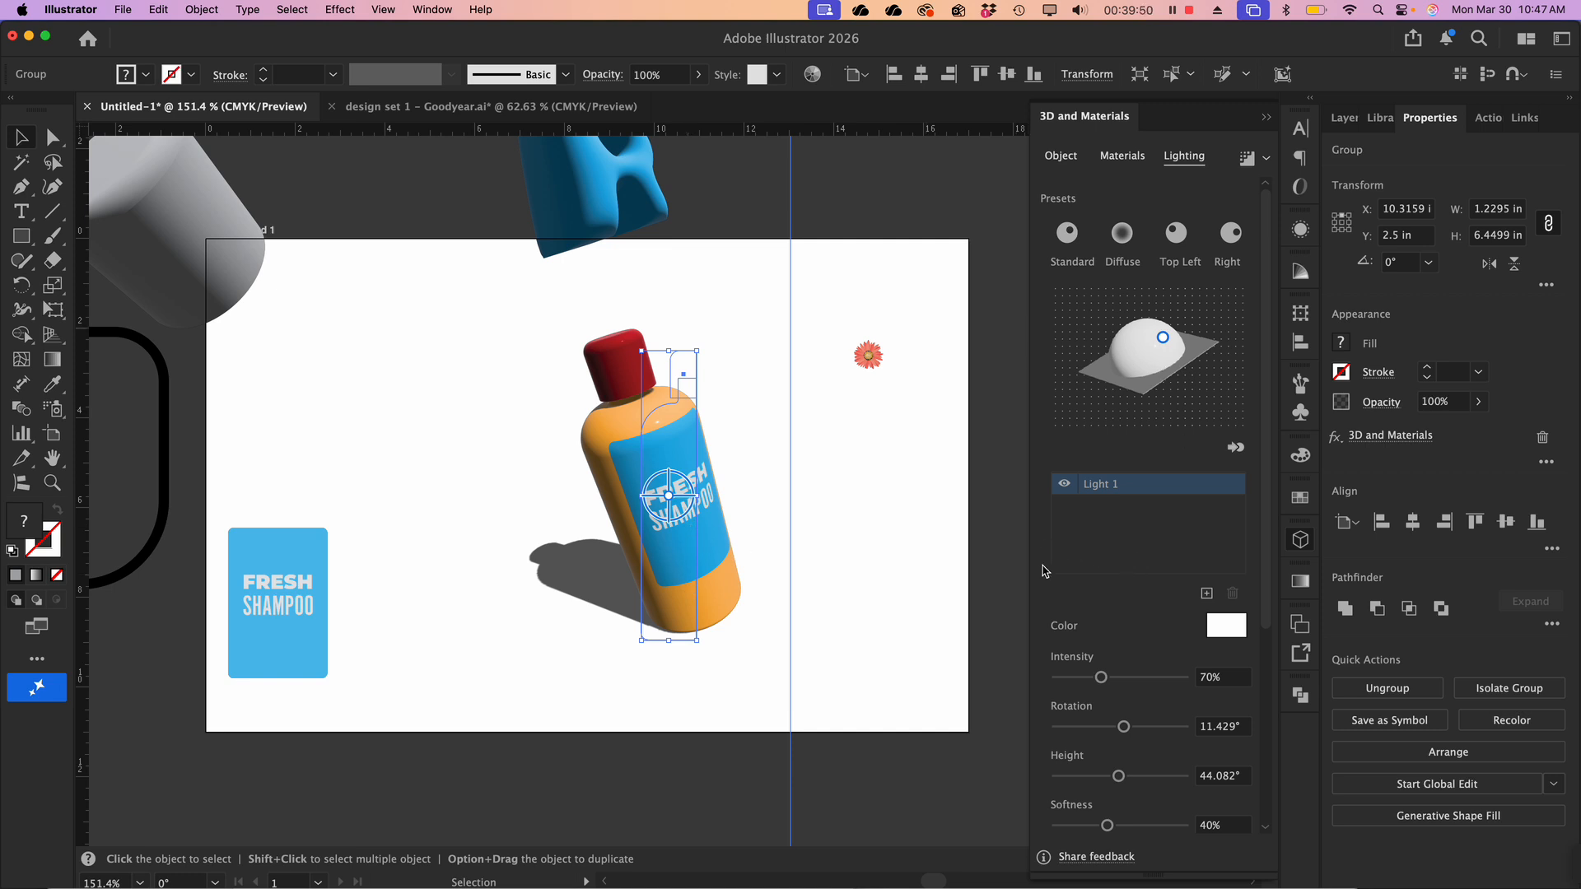
# Set the bottle's shadow bounds to 101% and the ambient light intensity to 77%
pyautogui.scroll(-5, 1045, 571)
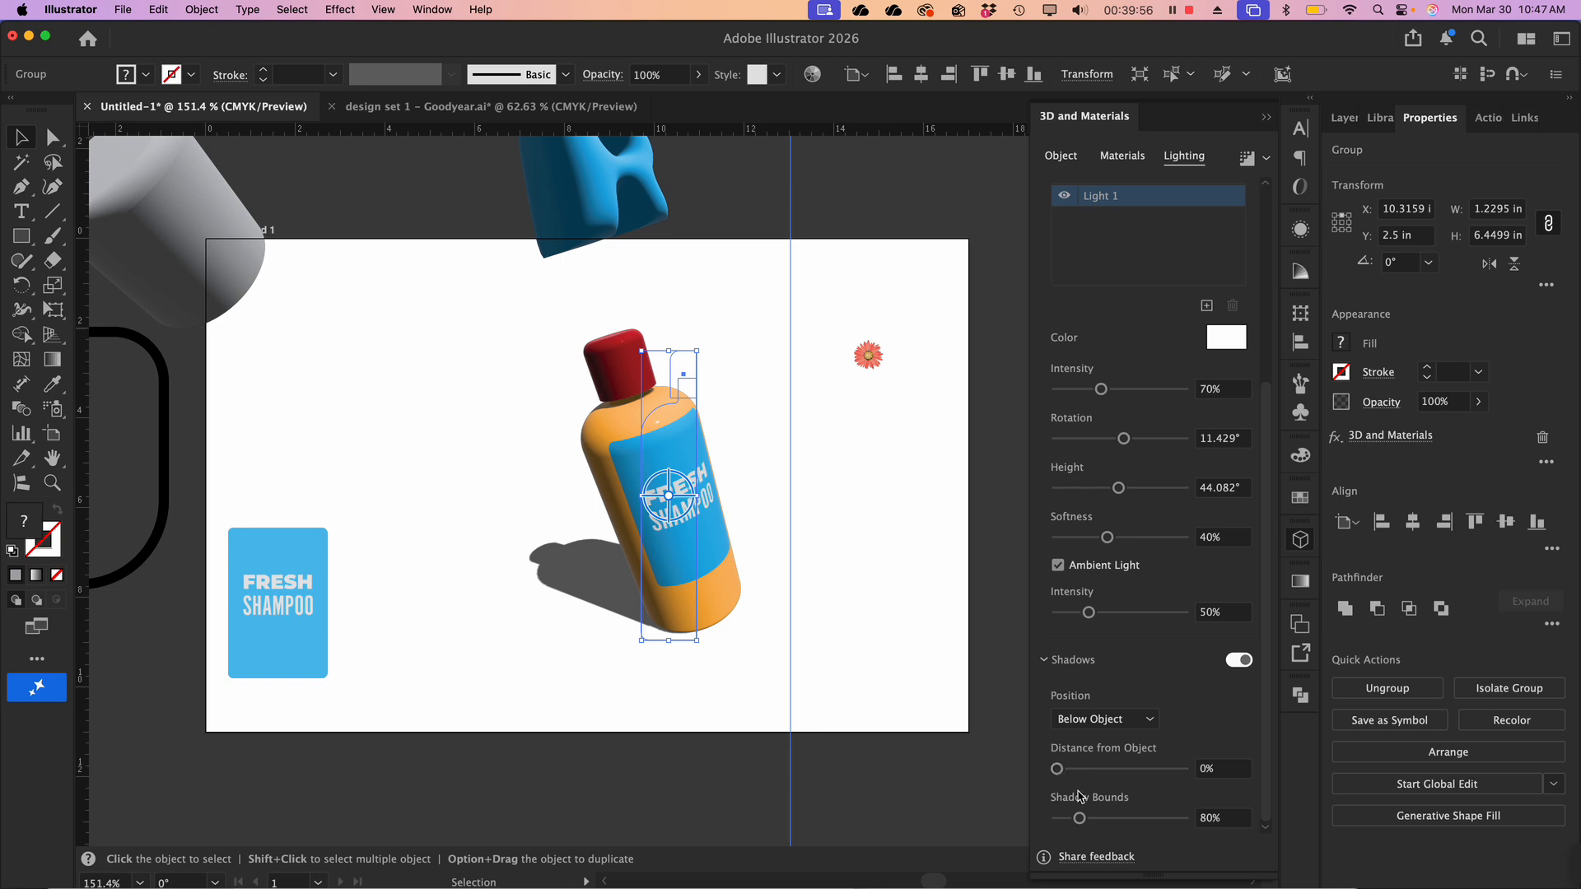
pyautogui.moveTo(1081, 821)
pyautogui.mouseDown()
pyautogui.moveTo(1124, 822)
pyautogui.moveTo(1087, 822)
pyautogui.mouseUp()
pyautogui.click(1058, 567)
pyautogui.click(1058, 566)
pyautogui.moveTo(1090, 614)
pyautogui.mouseDown()
pyautogui.moveTo(1147, 615)
pyautogui.moveTo(1110, 617)
pyautogui.mouseUp()
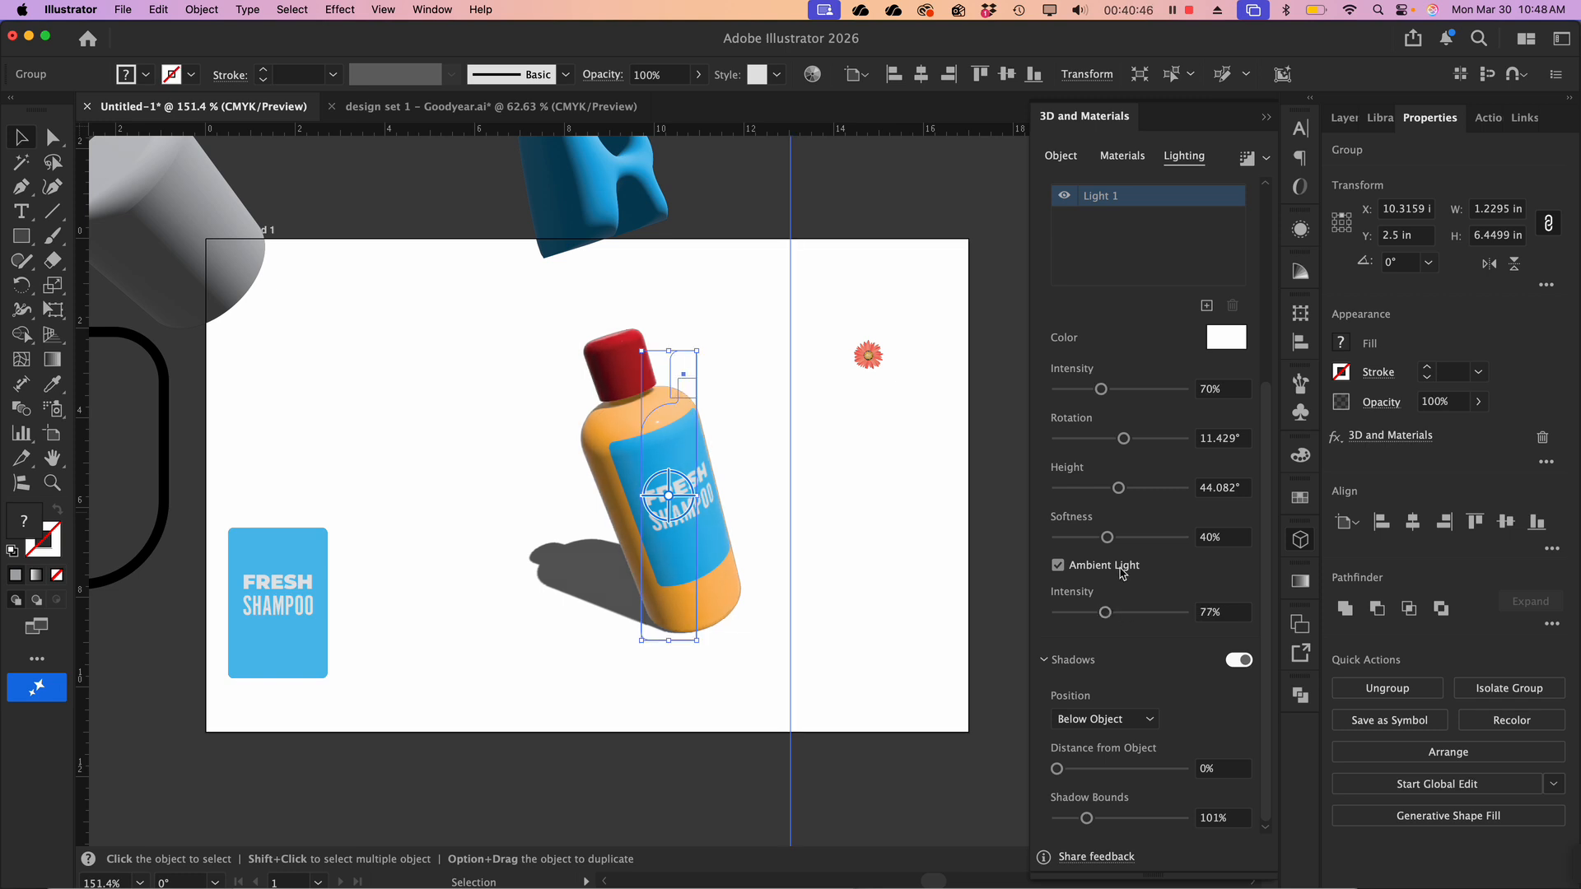
# Set Light 1's intensity to 78% and its colour to pale yellow f9f3c5, and deselect the bottle
pyautogui.click(1111, 390)
pyautogui.moveTo(1113, 391)
pyautogui.mouseDown()
pyautogui.moveTo(1132, 391)
pyautogui.moveTo(1109, 390)
pyautogui.mouseUp()
pyautogui.click(1226, 338)
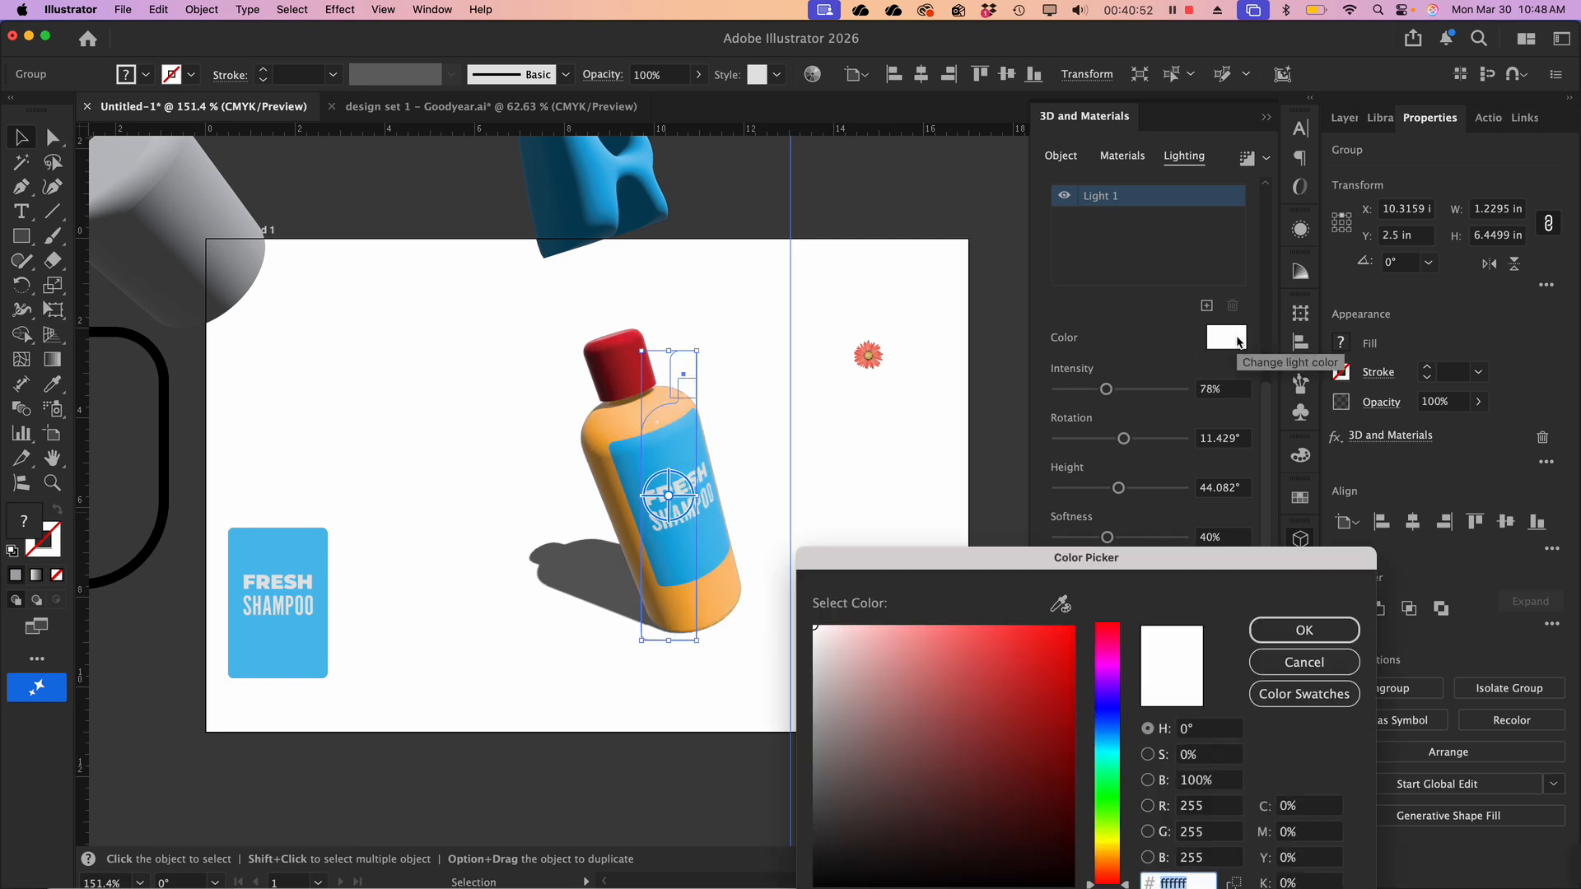
pyautogui.write('ed1414')
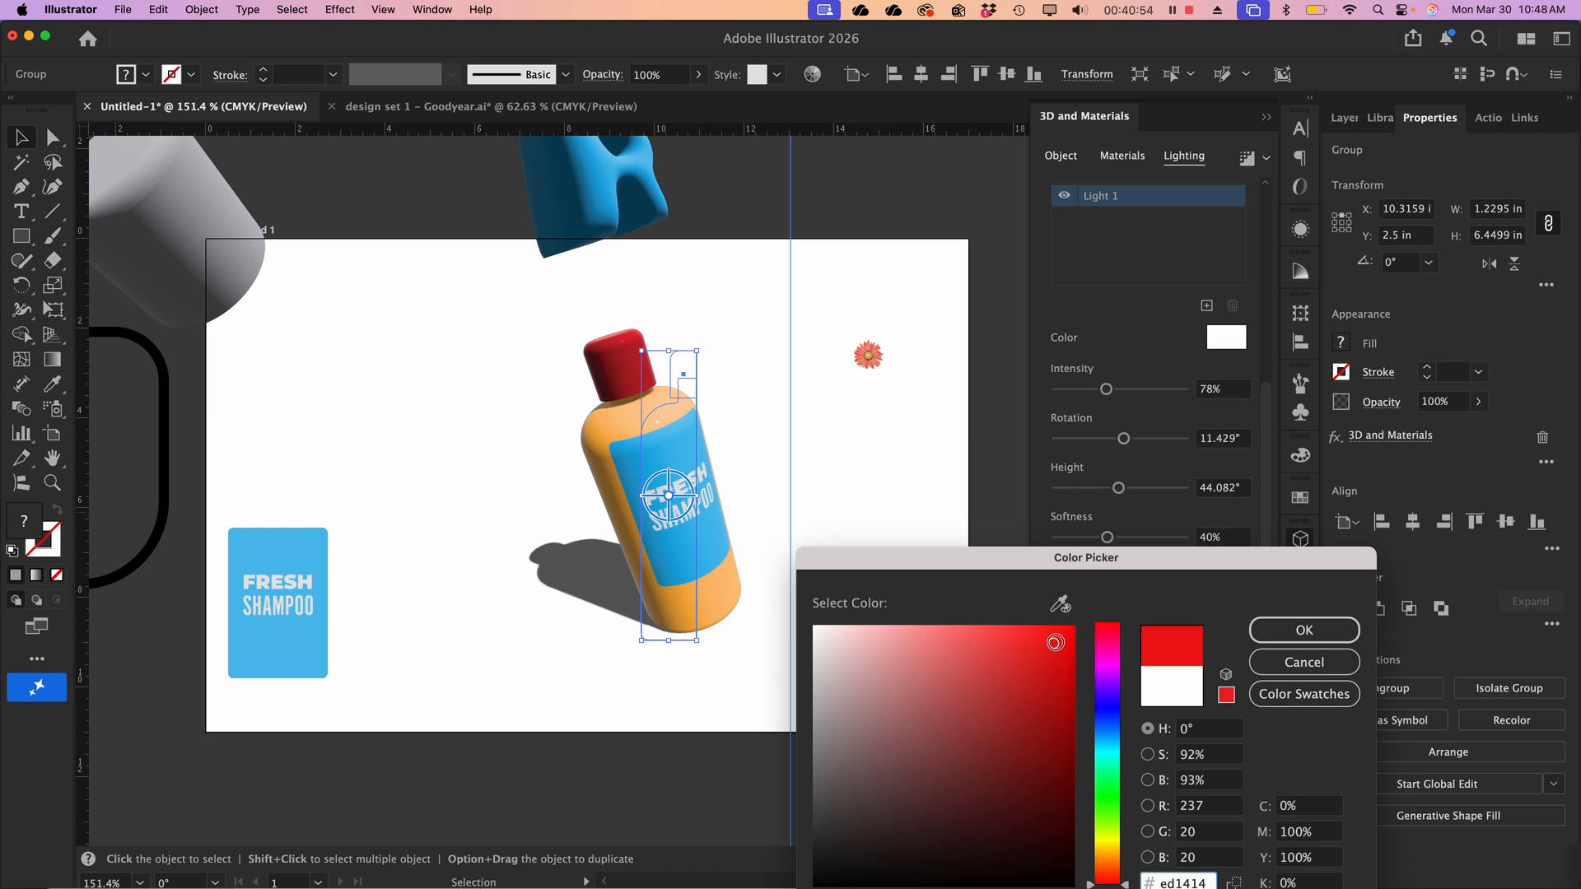
pyautogui.moveTo(1098, 822); pyautogui.dragTo(1100, 847)
pyautogui.moveTo(949, 645); pyautogui.dragTo(867, 631)
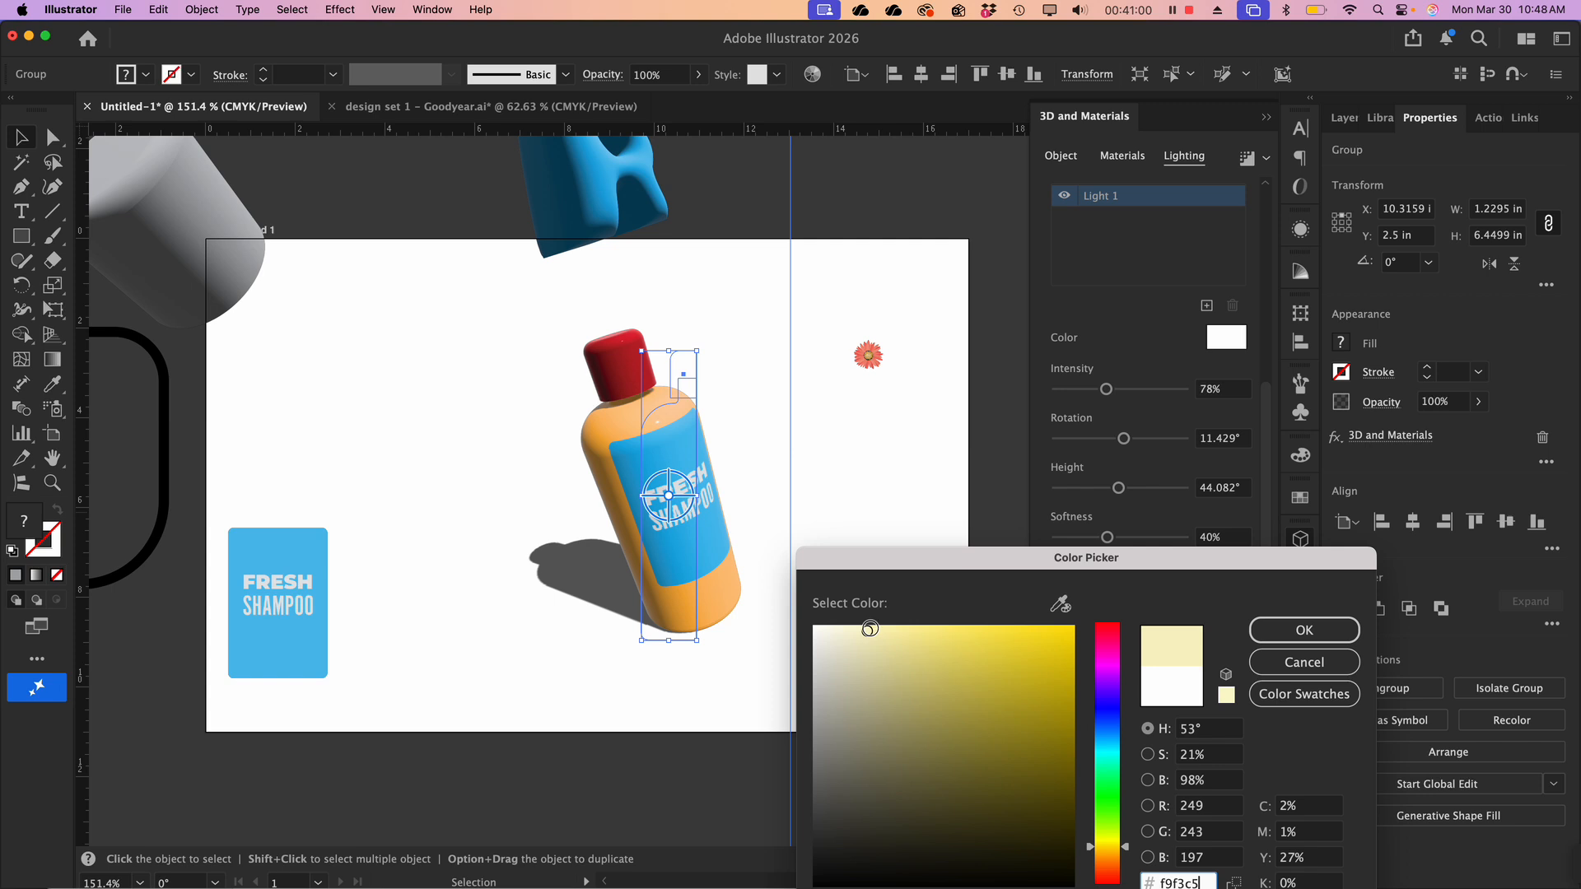
pyautogui.click(1304, 644)
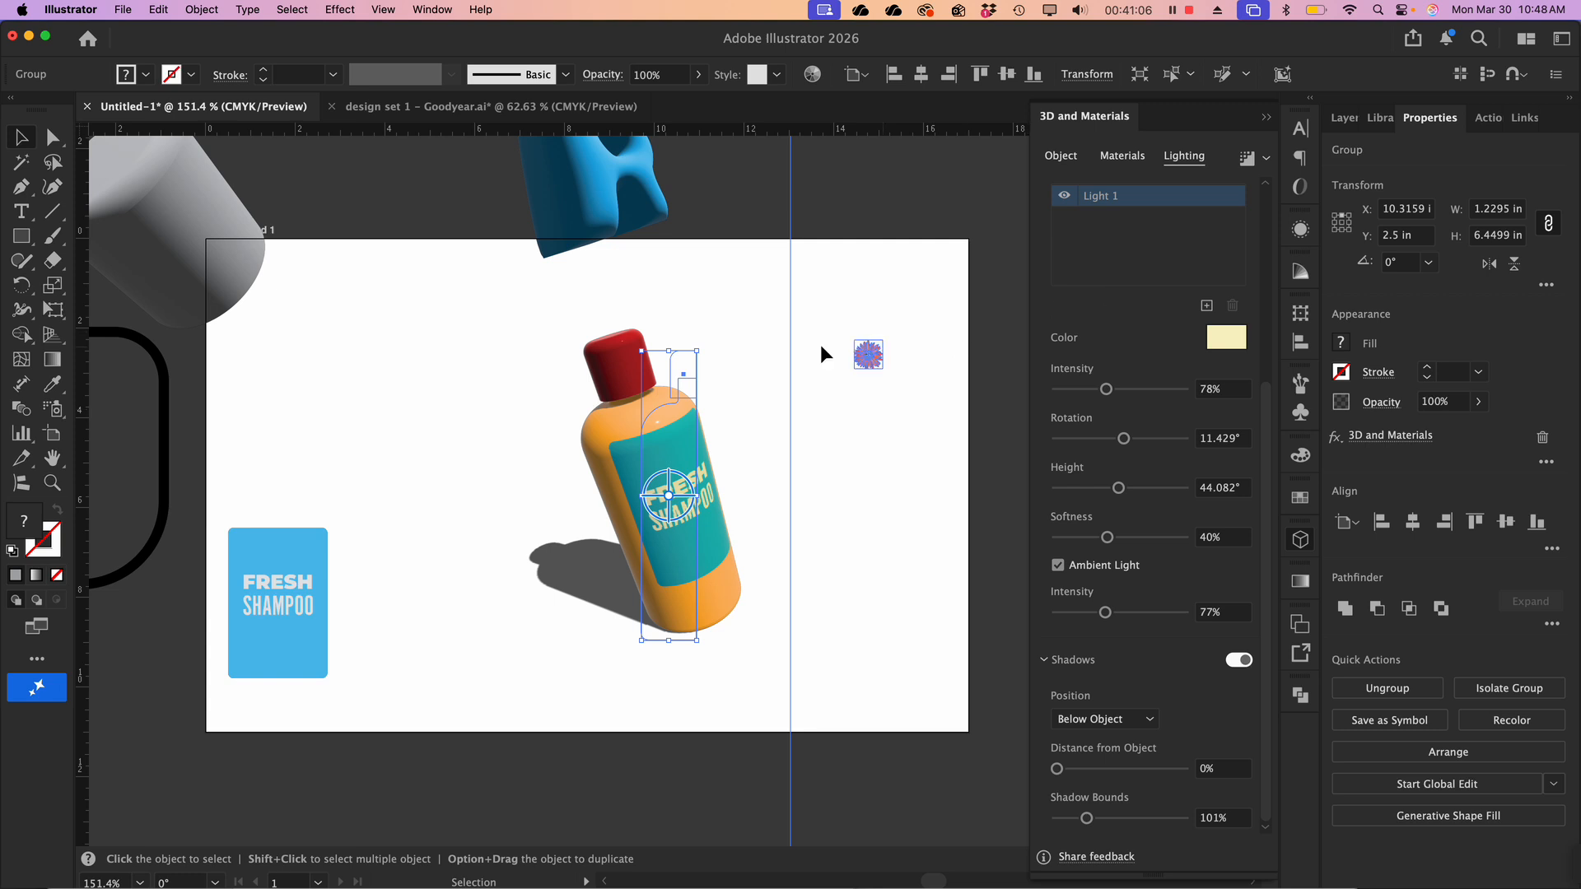
pyautogui.click(802, 461)
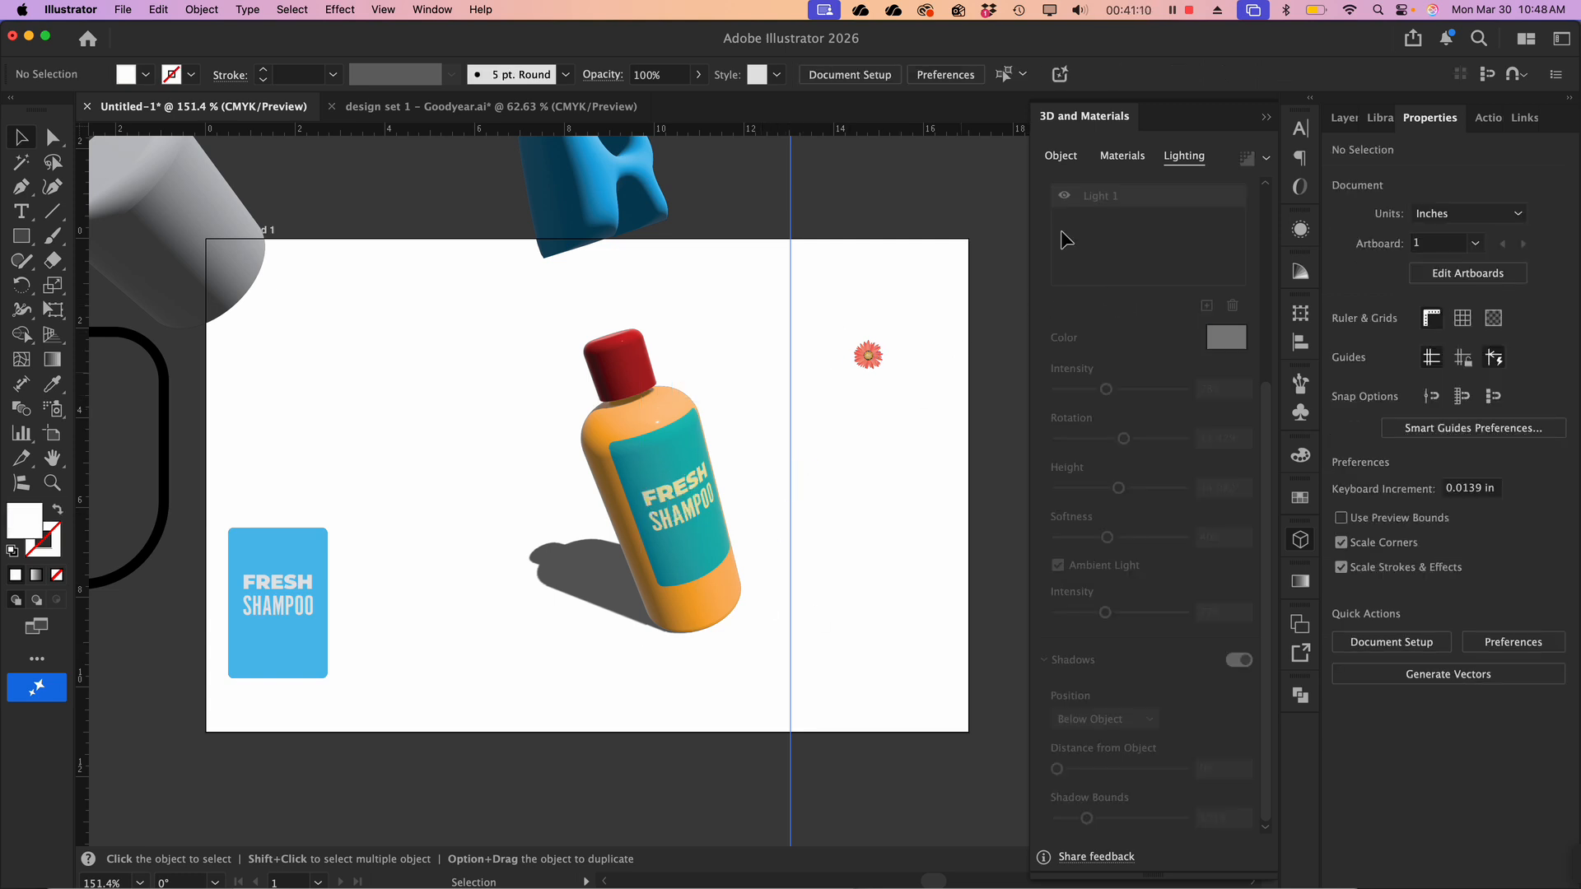
# Render the bottle with ray tracing at Medium quality and Reduce Noise enabled
pyautogui.click(663, 377)
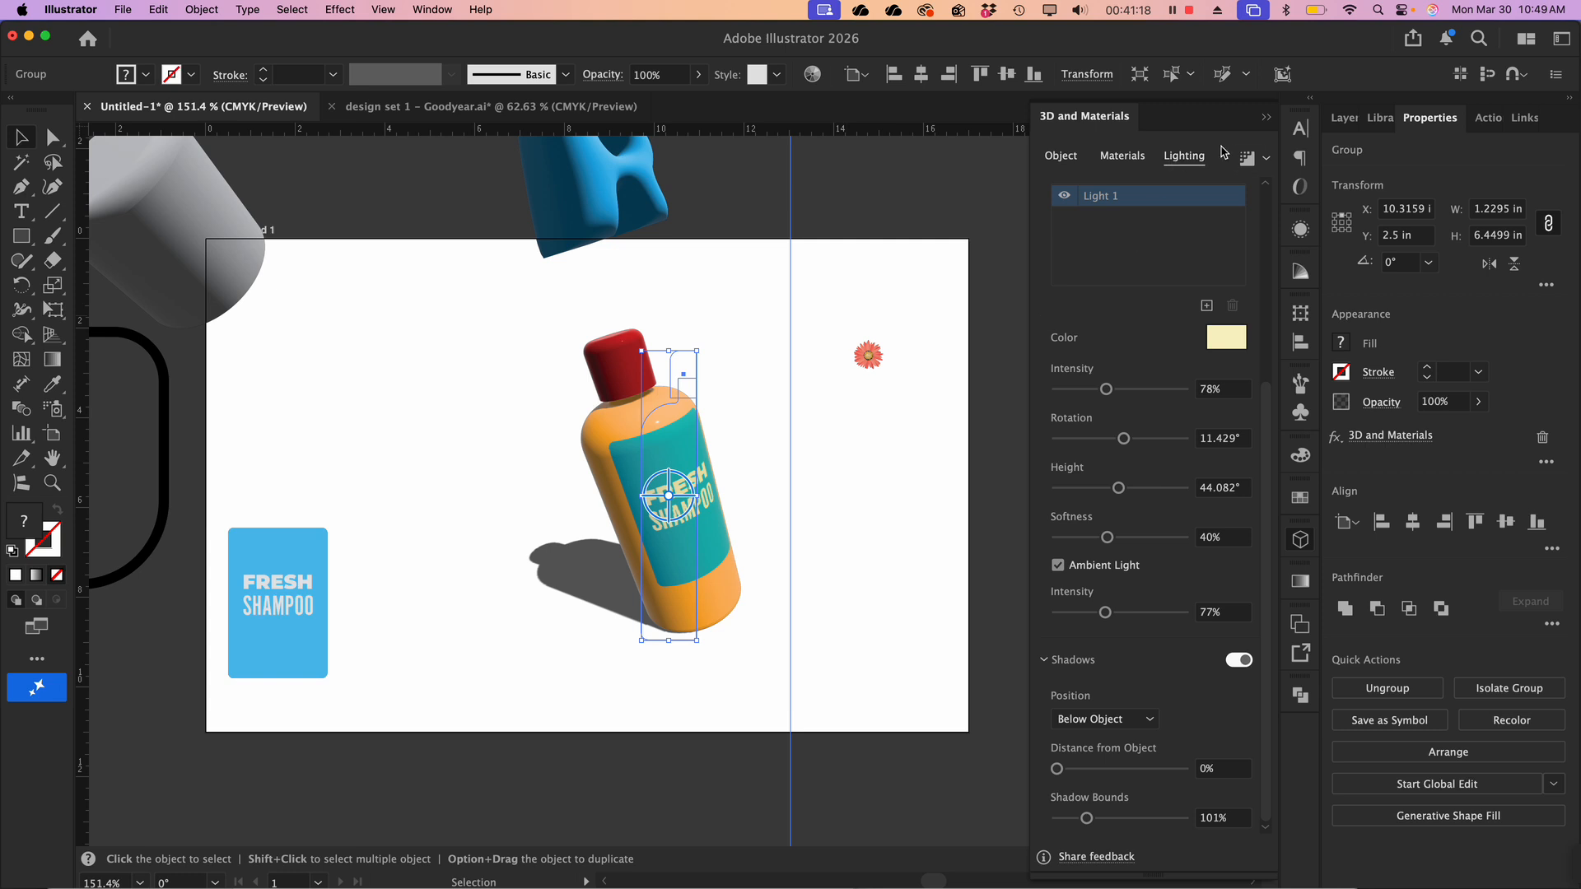
pyautogui.click(1262, 162)
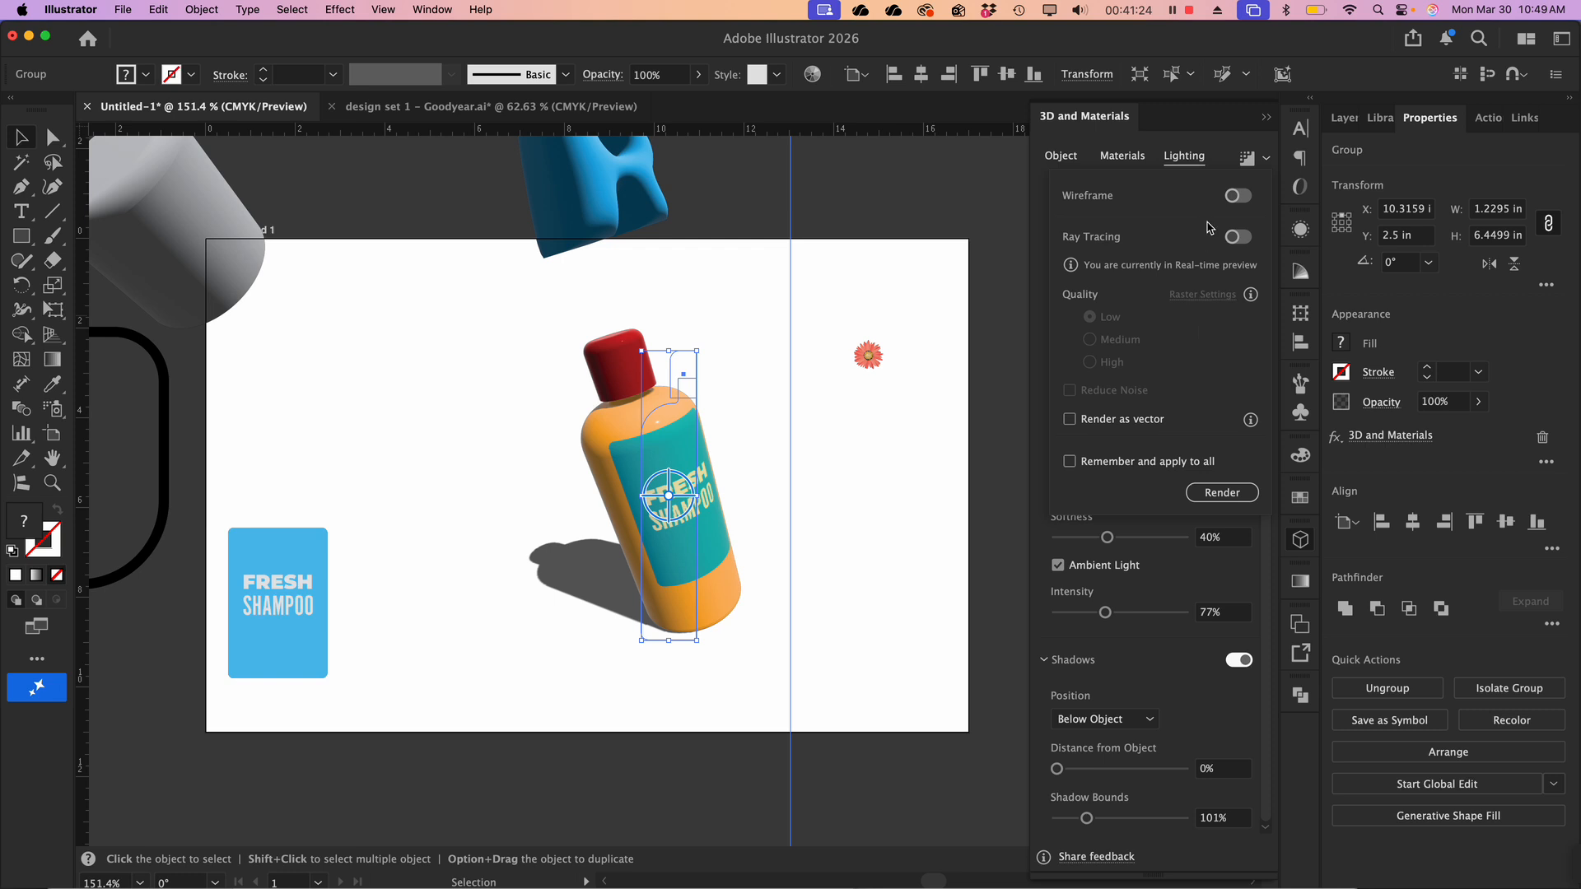
pyautogui.click(1235, 239)
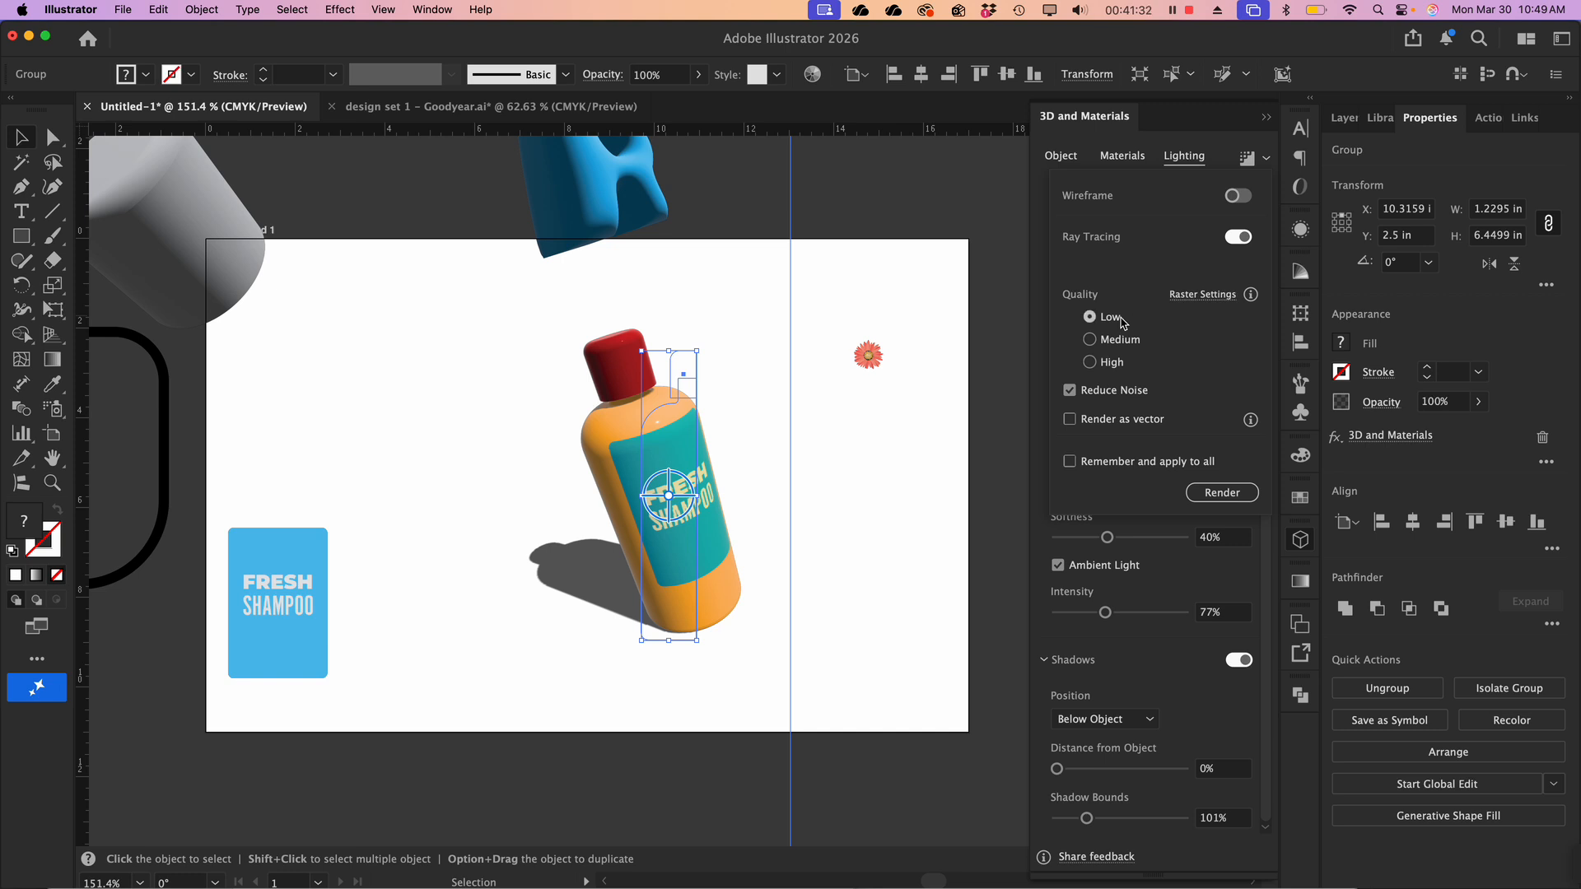
pyautogui.click(1095, 340)
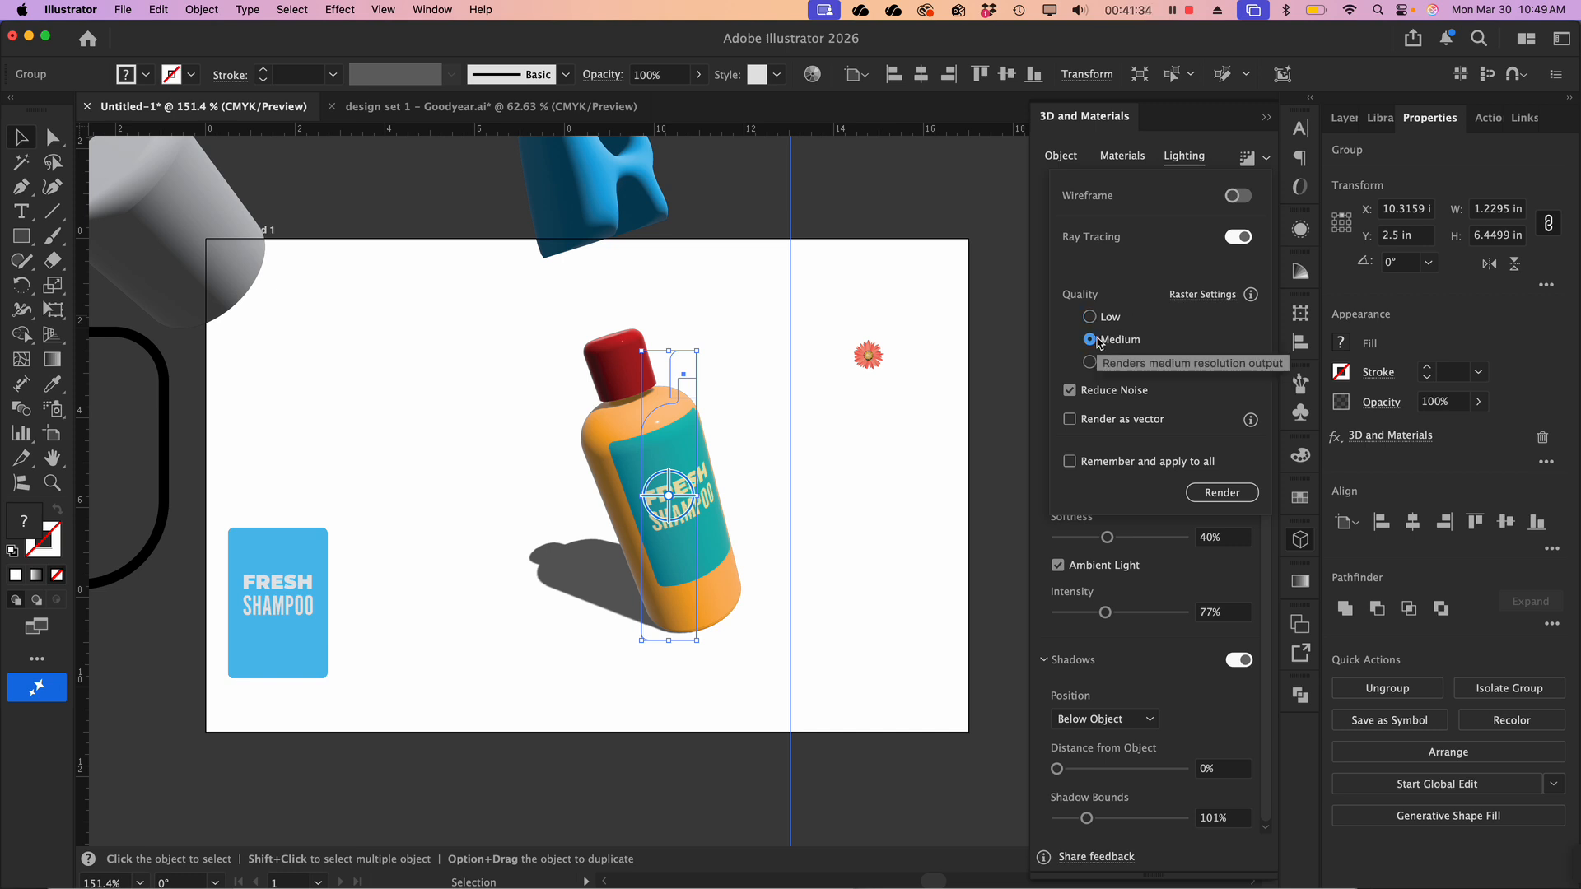
pyautogui.click(1226, 492)
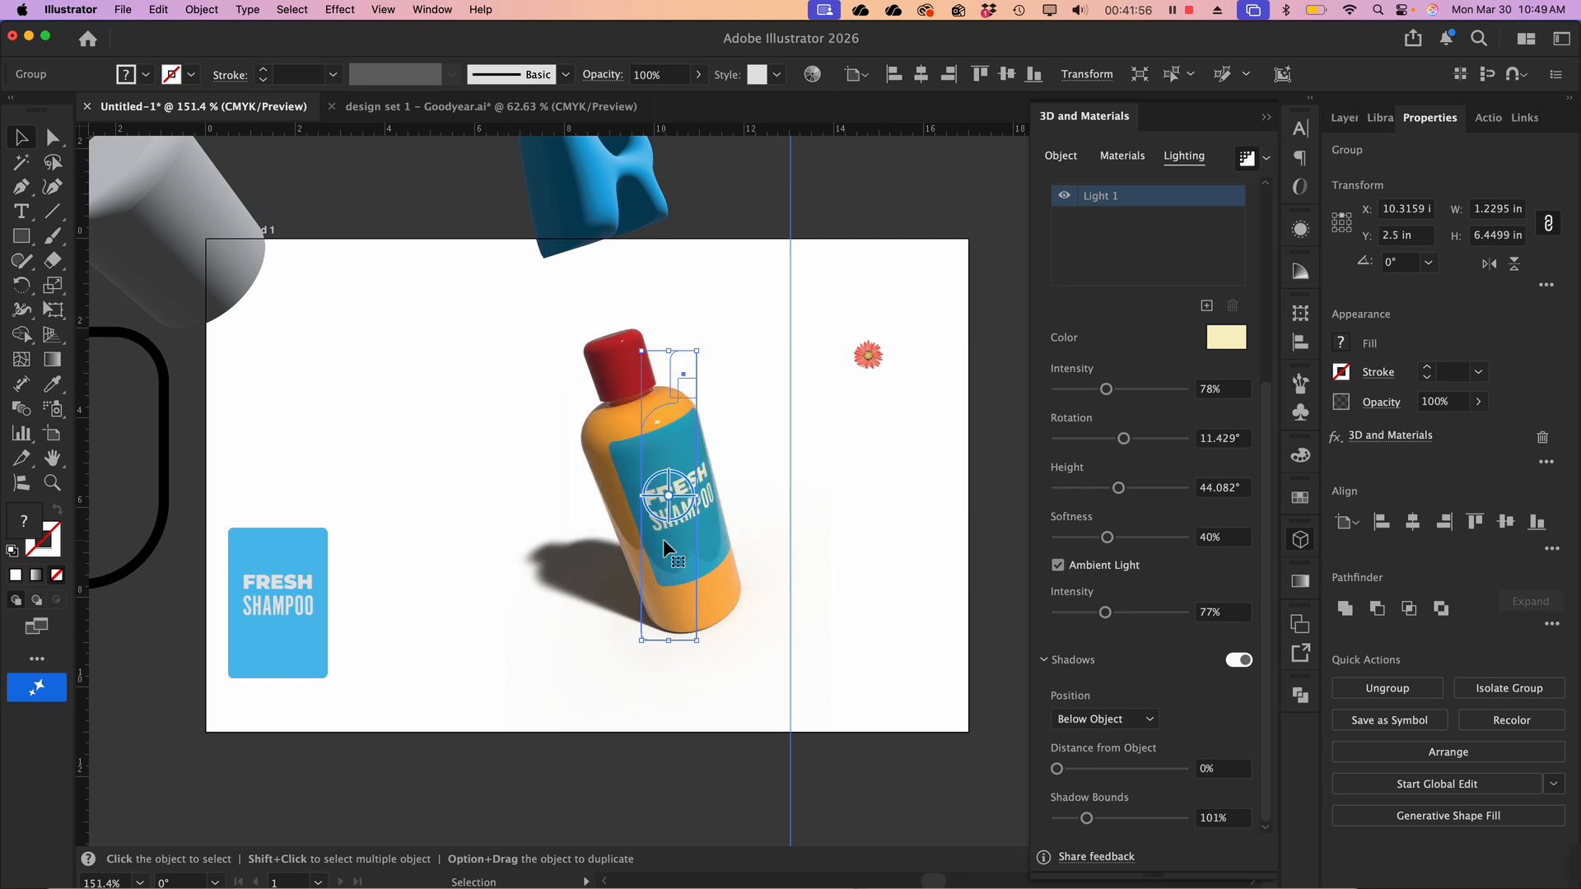
# Compare the bottle's ray-traced render with its real-time preview up close, and leave ray tracing off
pyautogui.scroll(5, 663, 538)
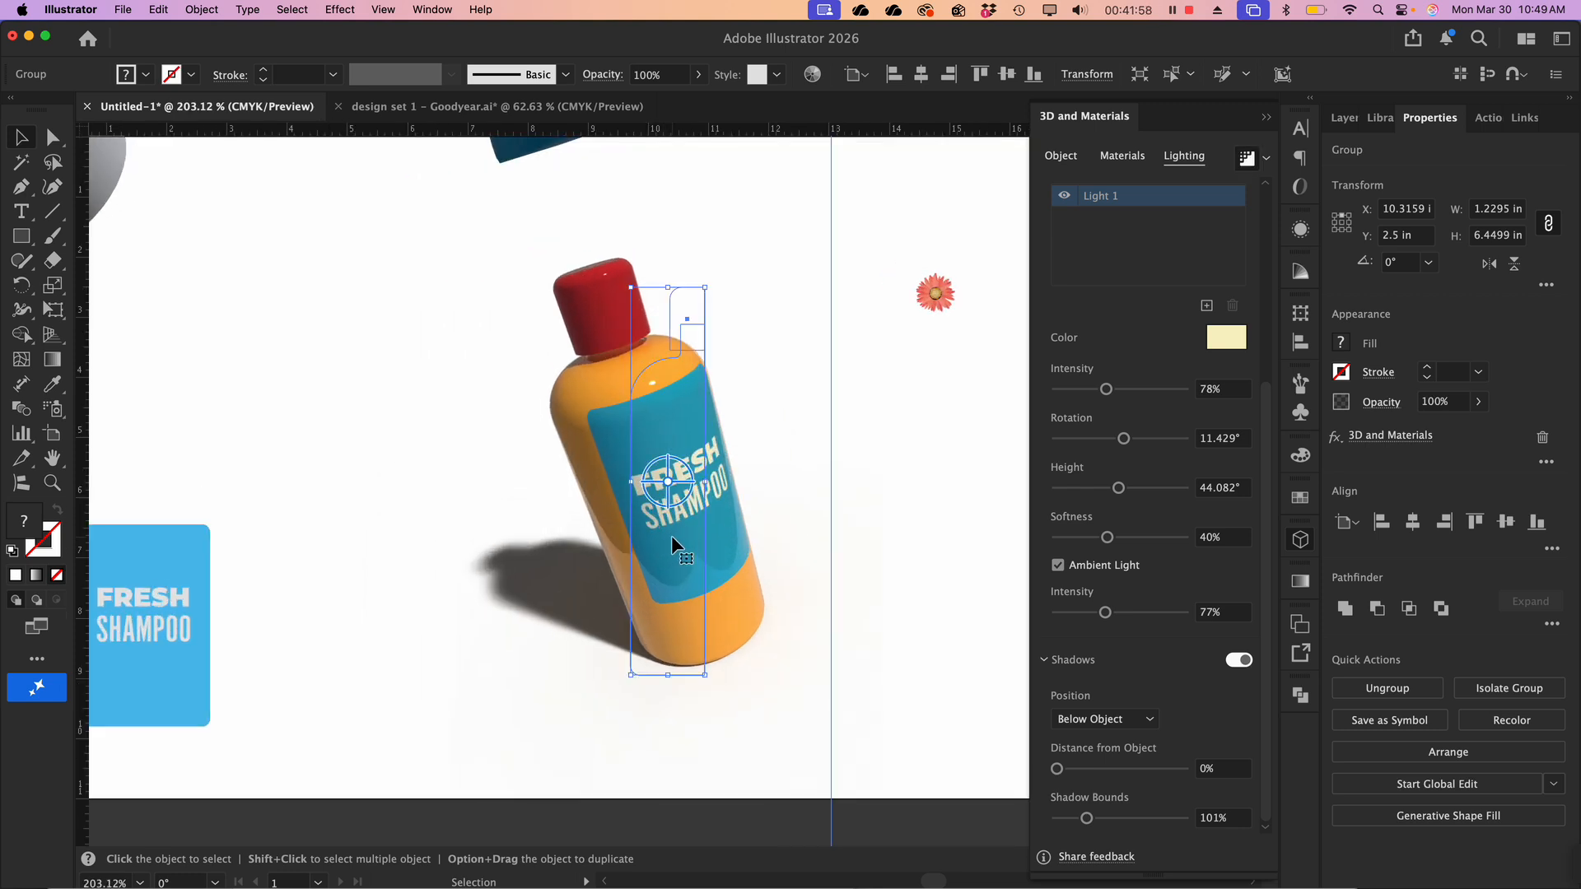
pyautogui.click(670, 535)
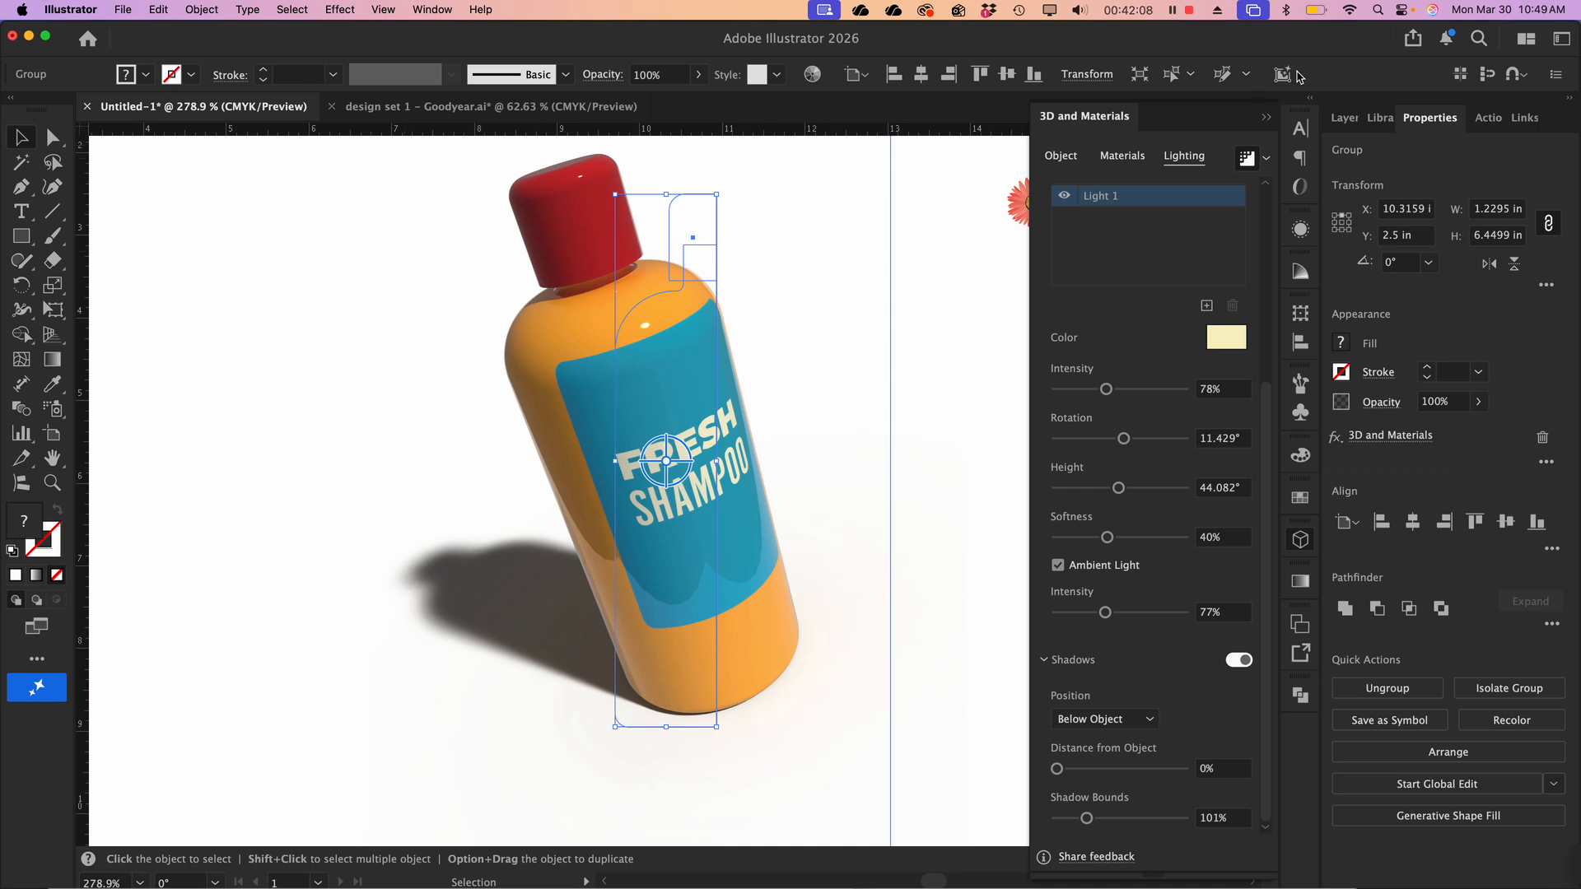
pyautogui.click(1266, 160)
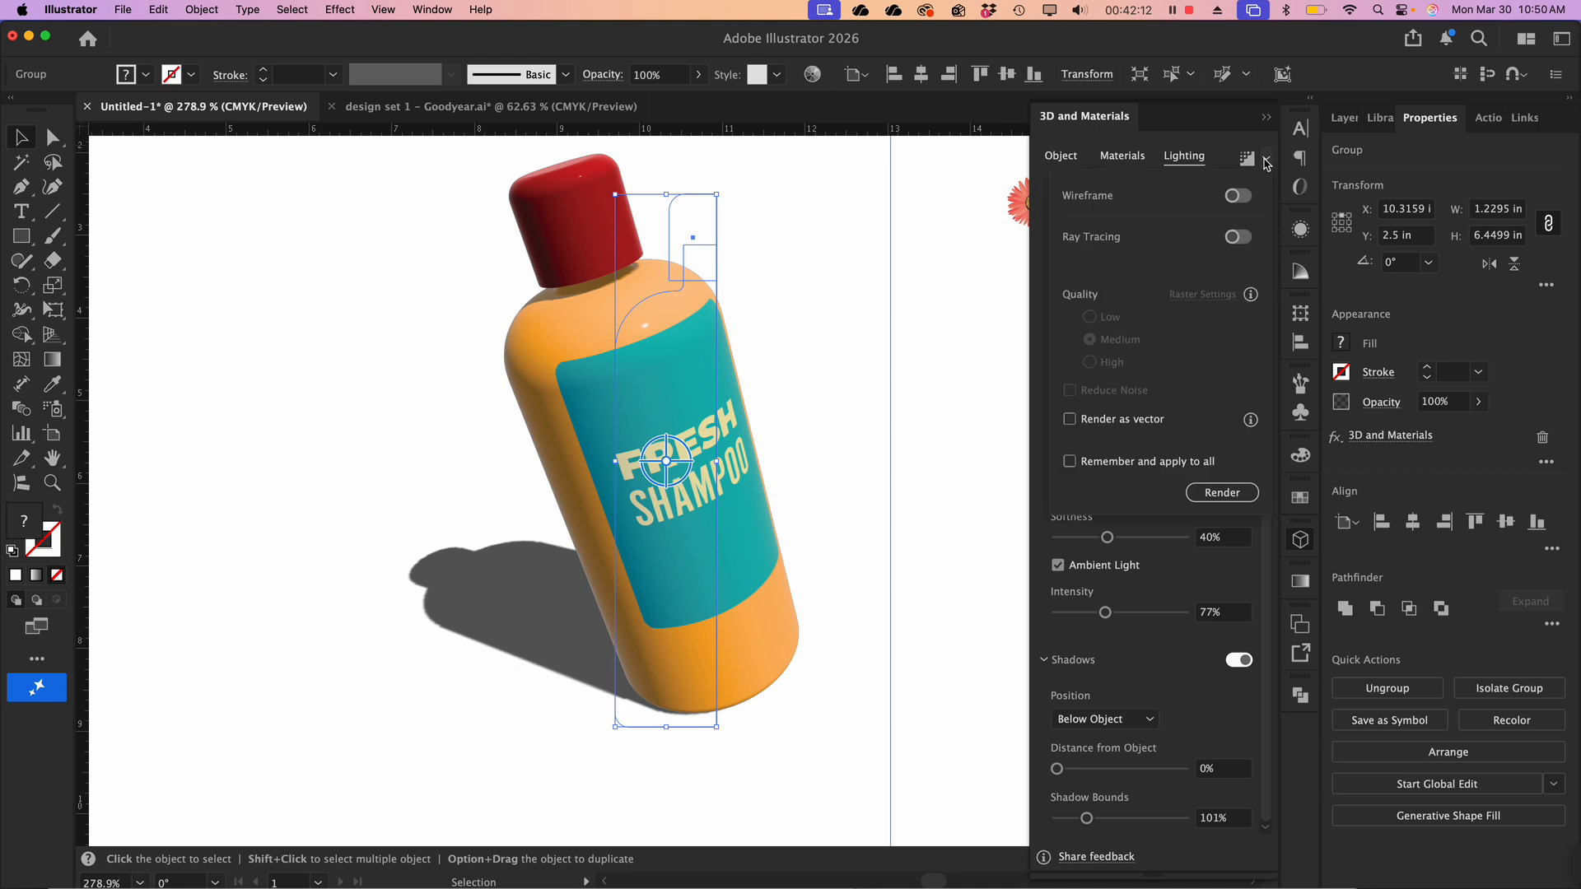
pyautogui.click(1266, 161)
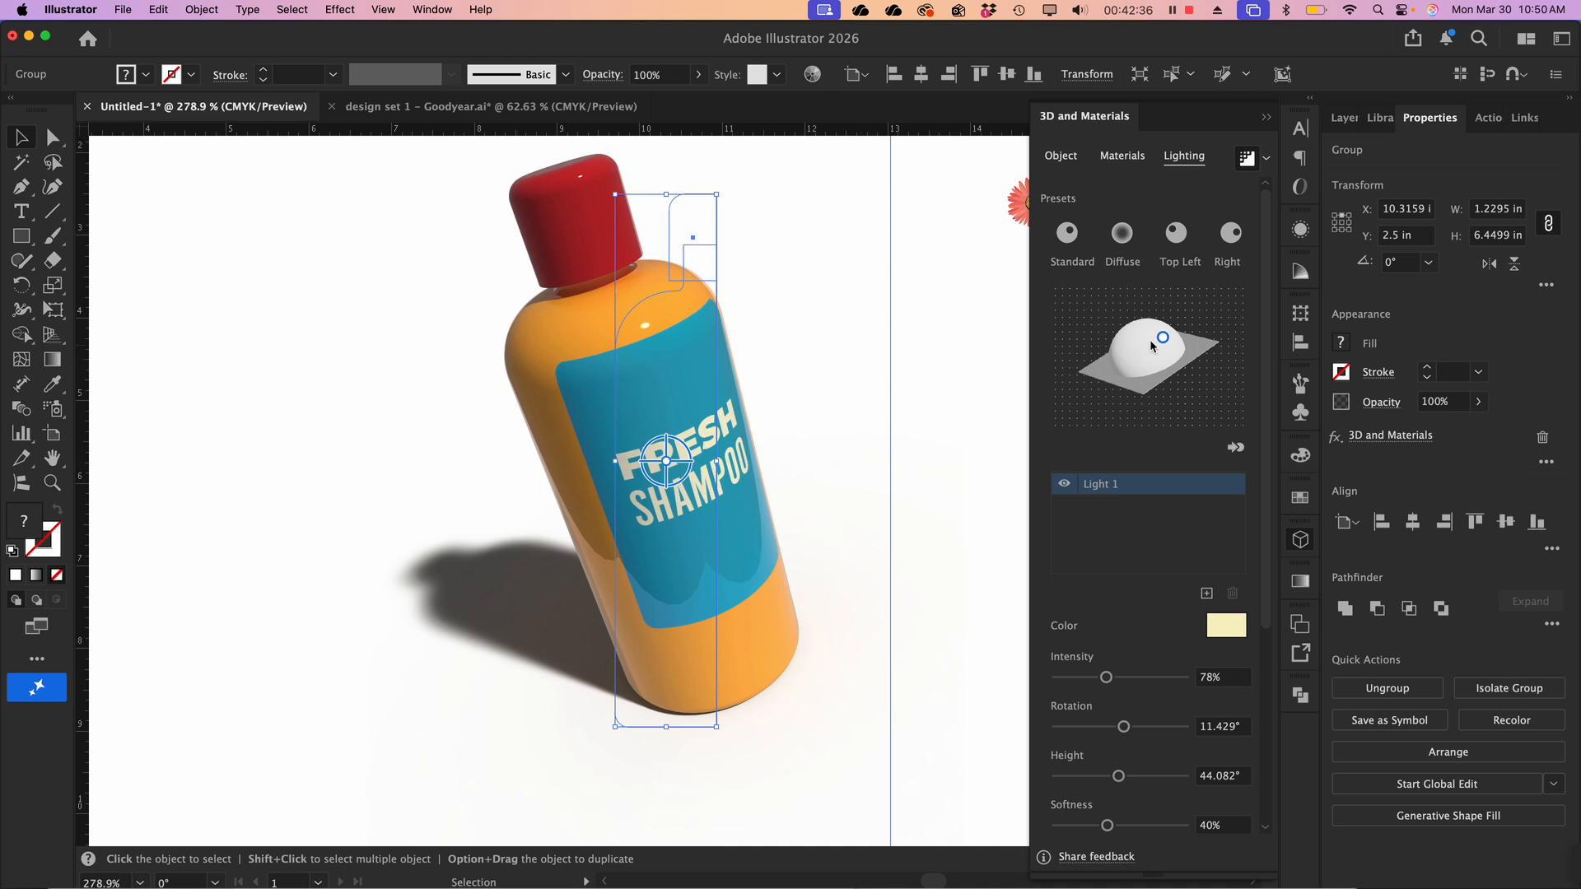
pyautogui.click(1247, 159)
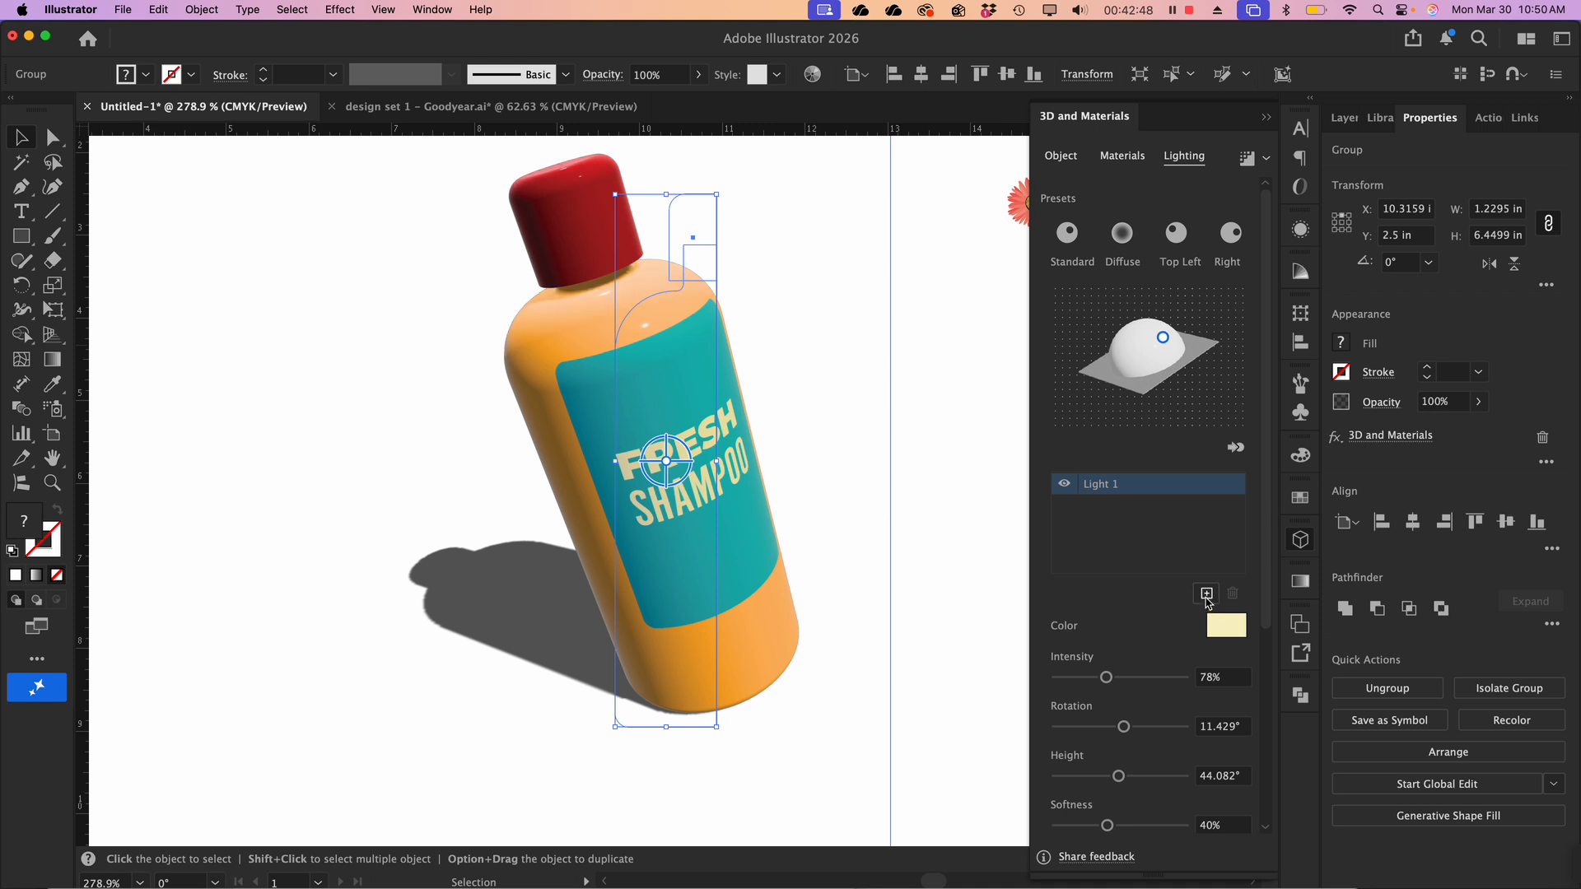
# Add Light 2 to the bottle at a rotation of about -154° and height 0°, and colour it pale blue d7f7ff
pyautogui.click(1207, 595)
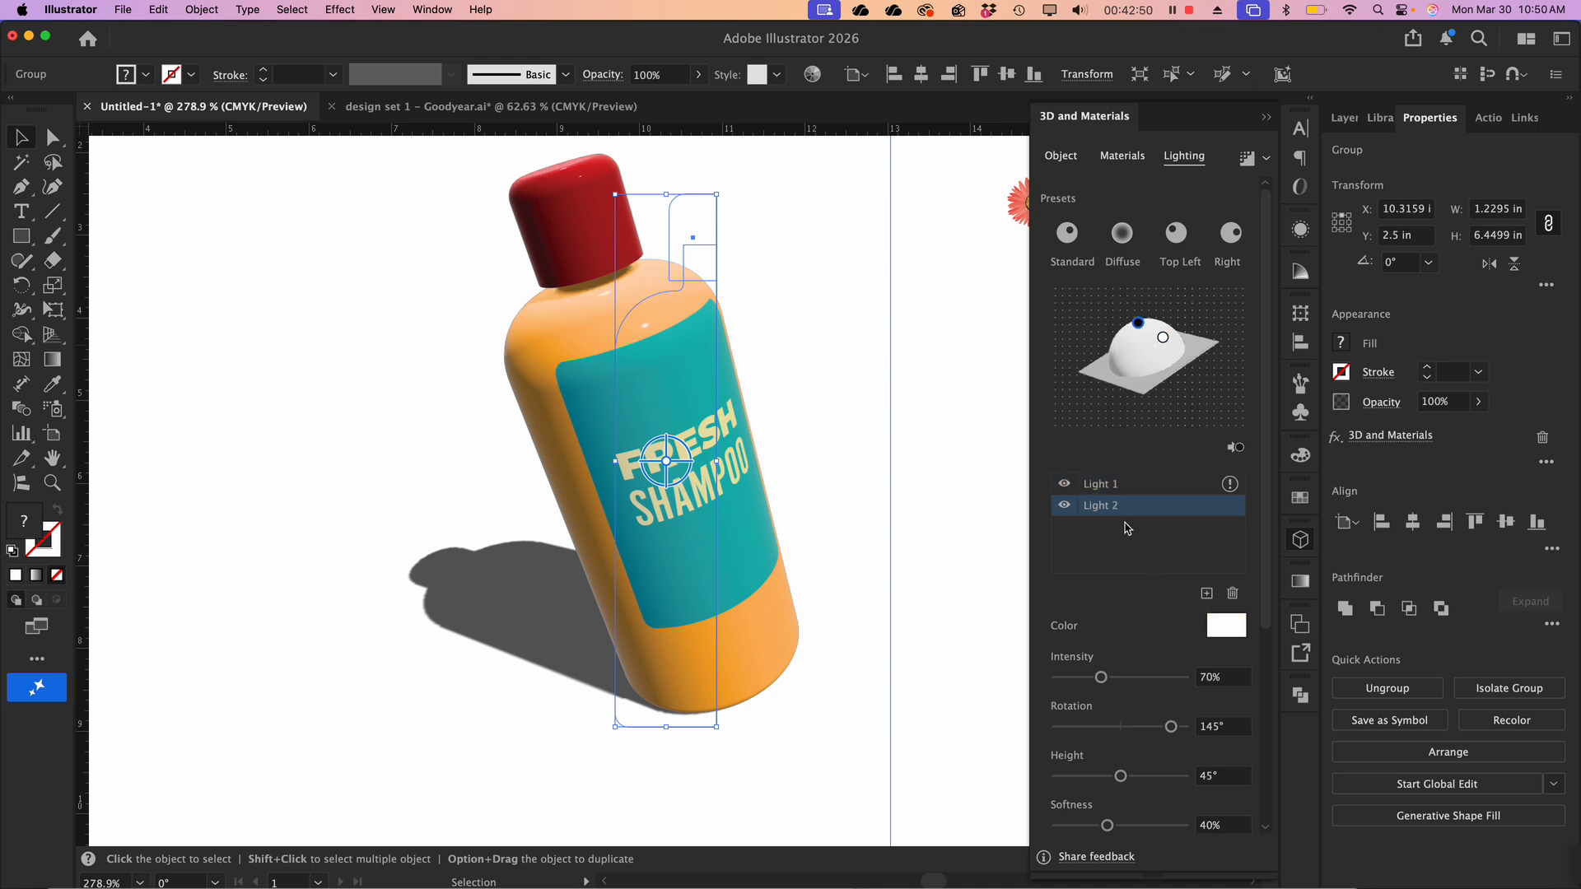
pyautogui.moveTo(1145, 323); pyautogui.dragTo(1114, 362)
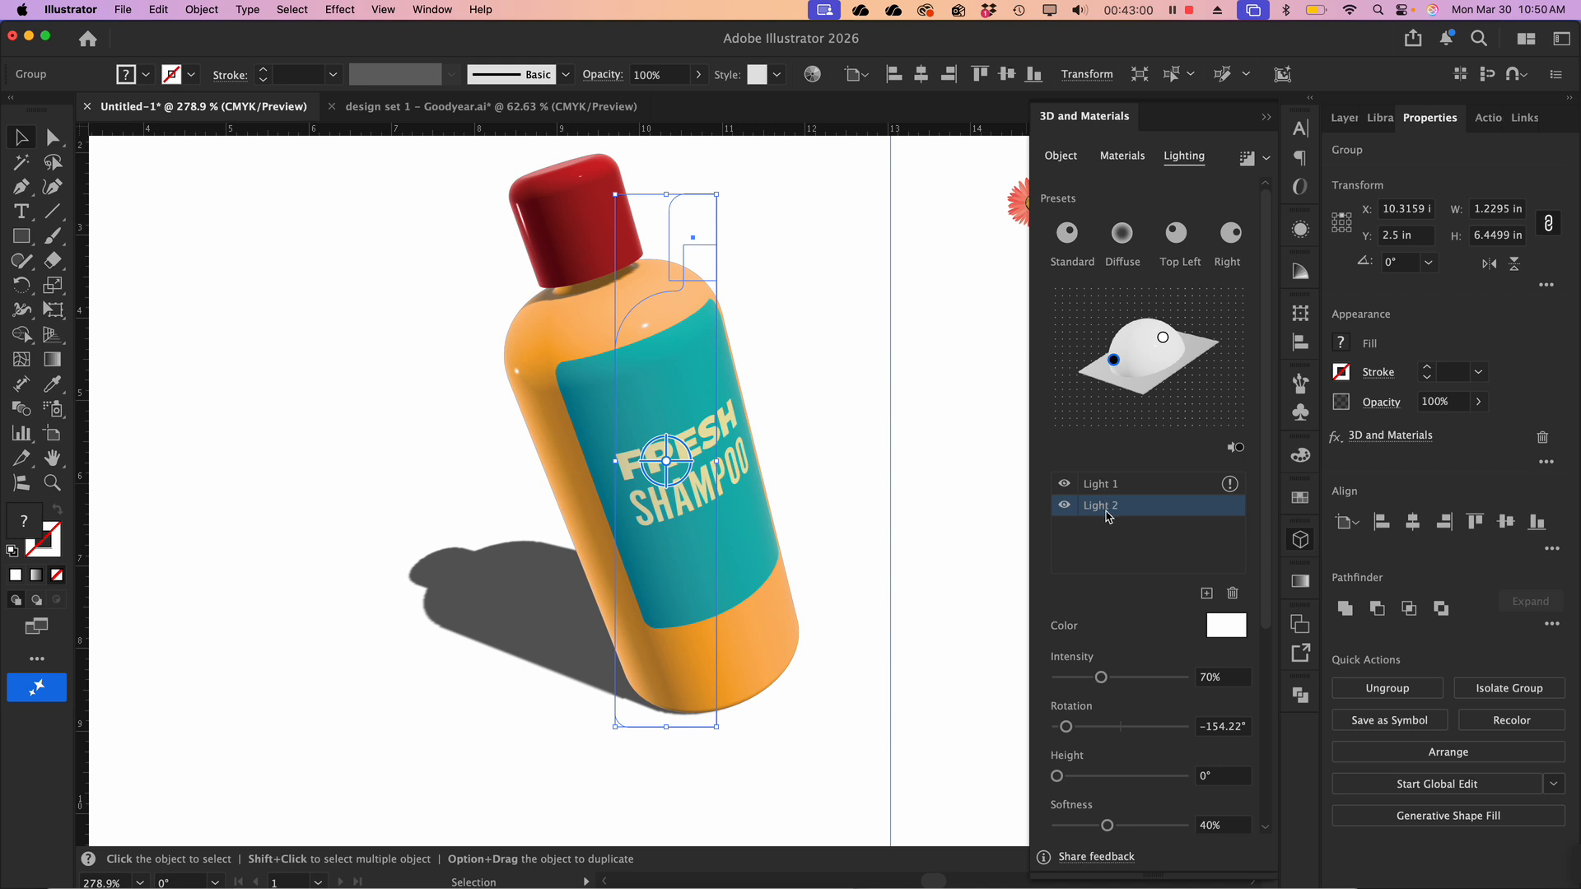
pyautogui.click(1239, 640)
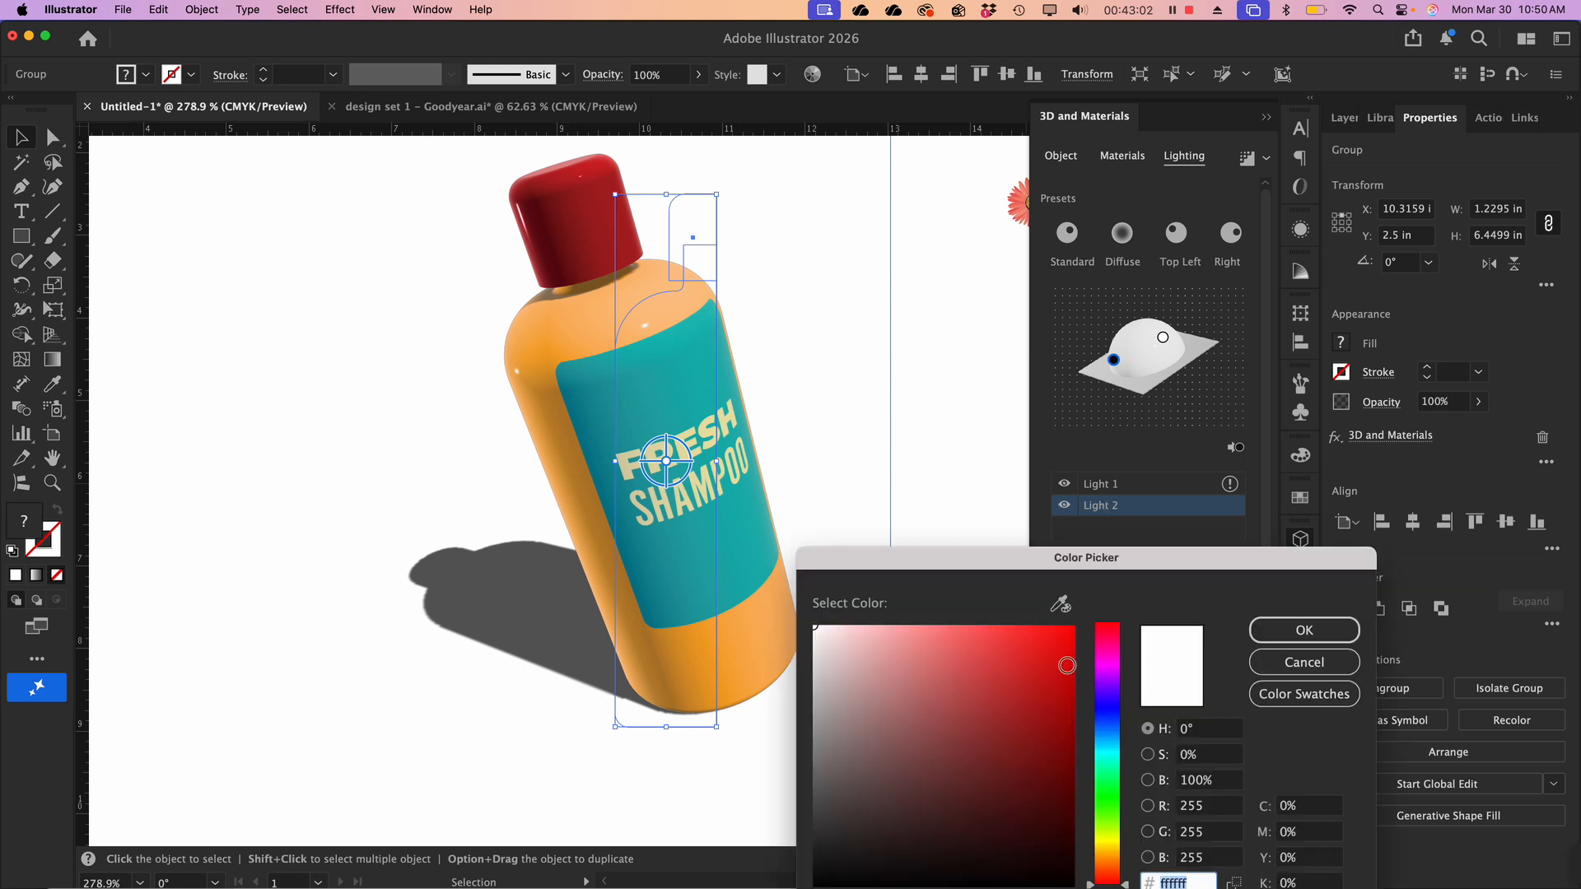
pyautogui.moveTo(1099, 826); pyautogui.dragTo(1112, 749)
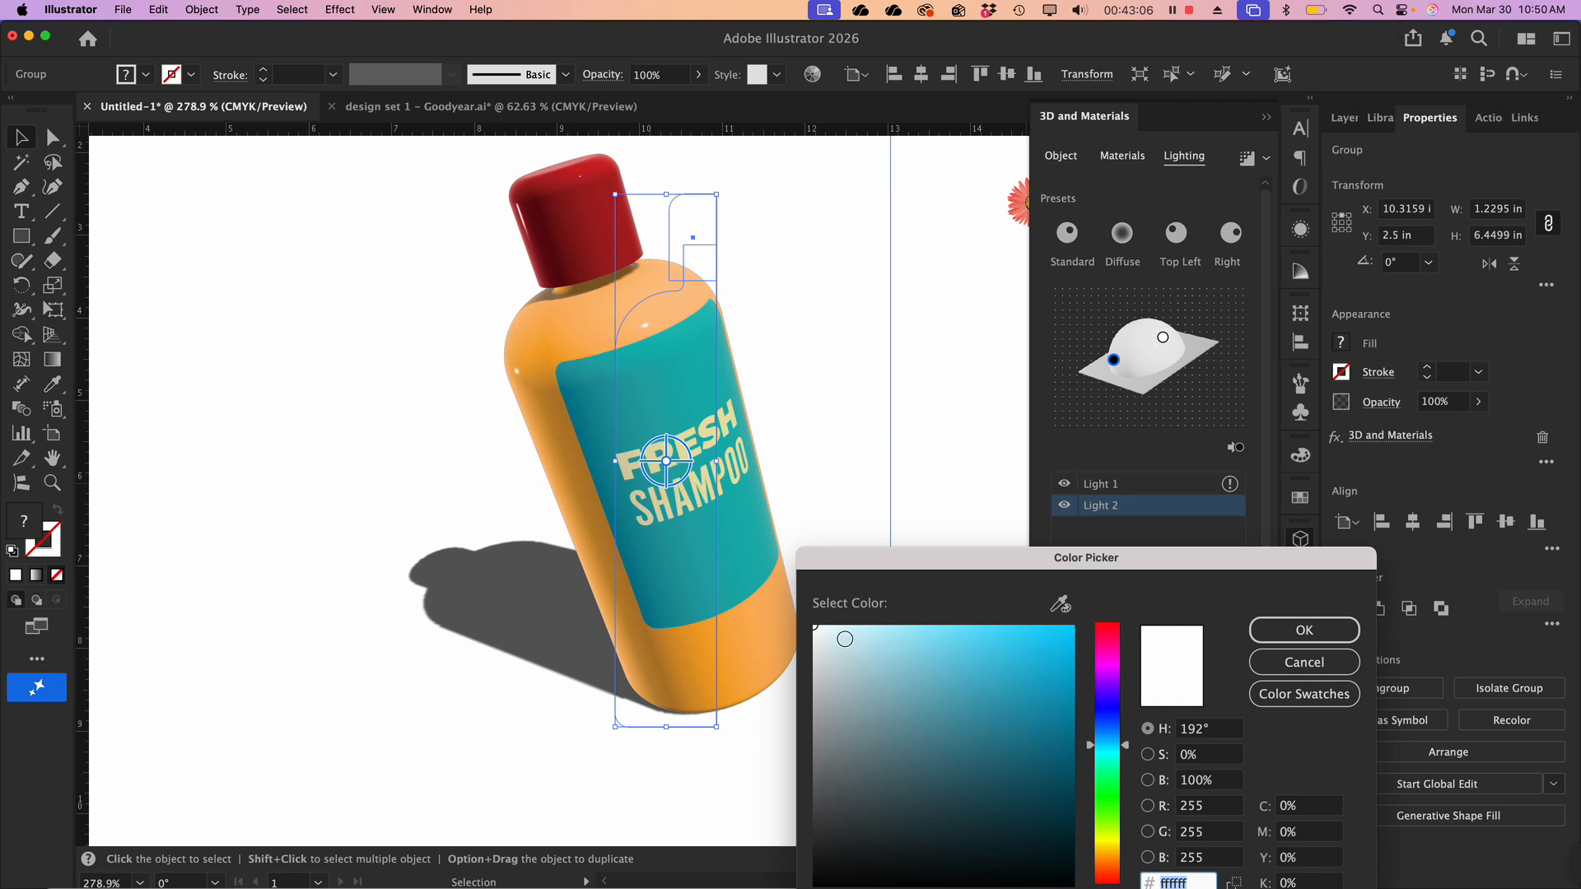
pyautogui.moveTo(840, 639); pyautogui.dragTo(854, 623)
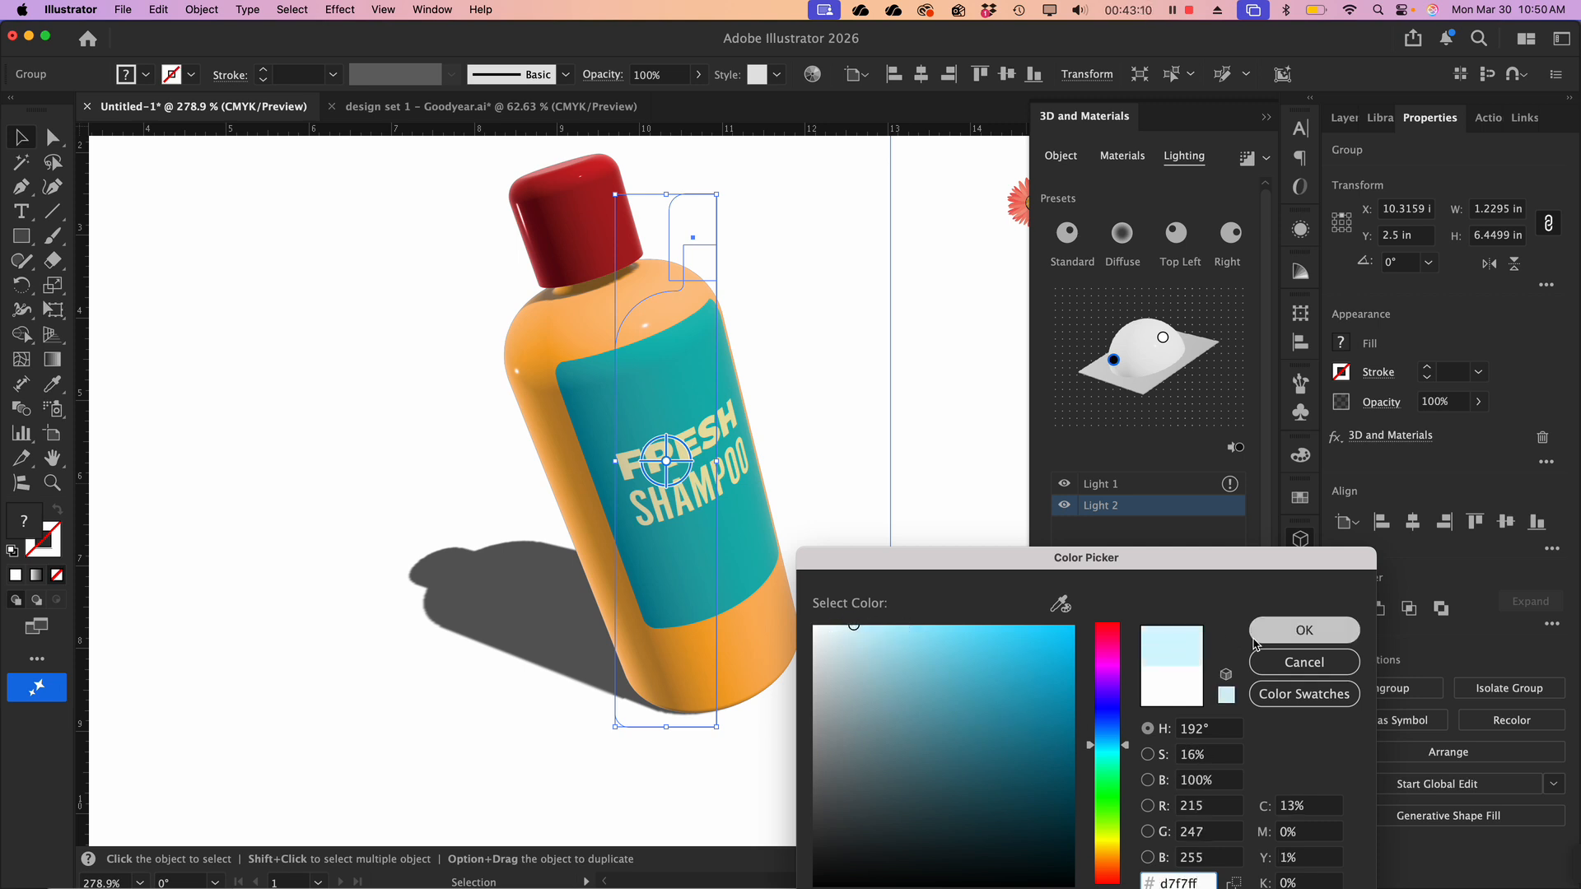
pyautogui.click(1282, 639)
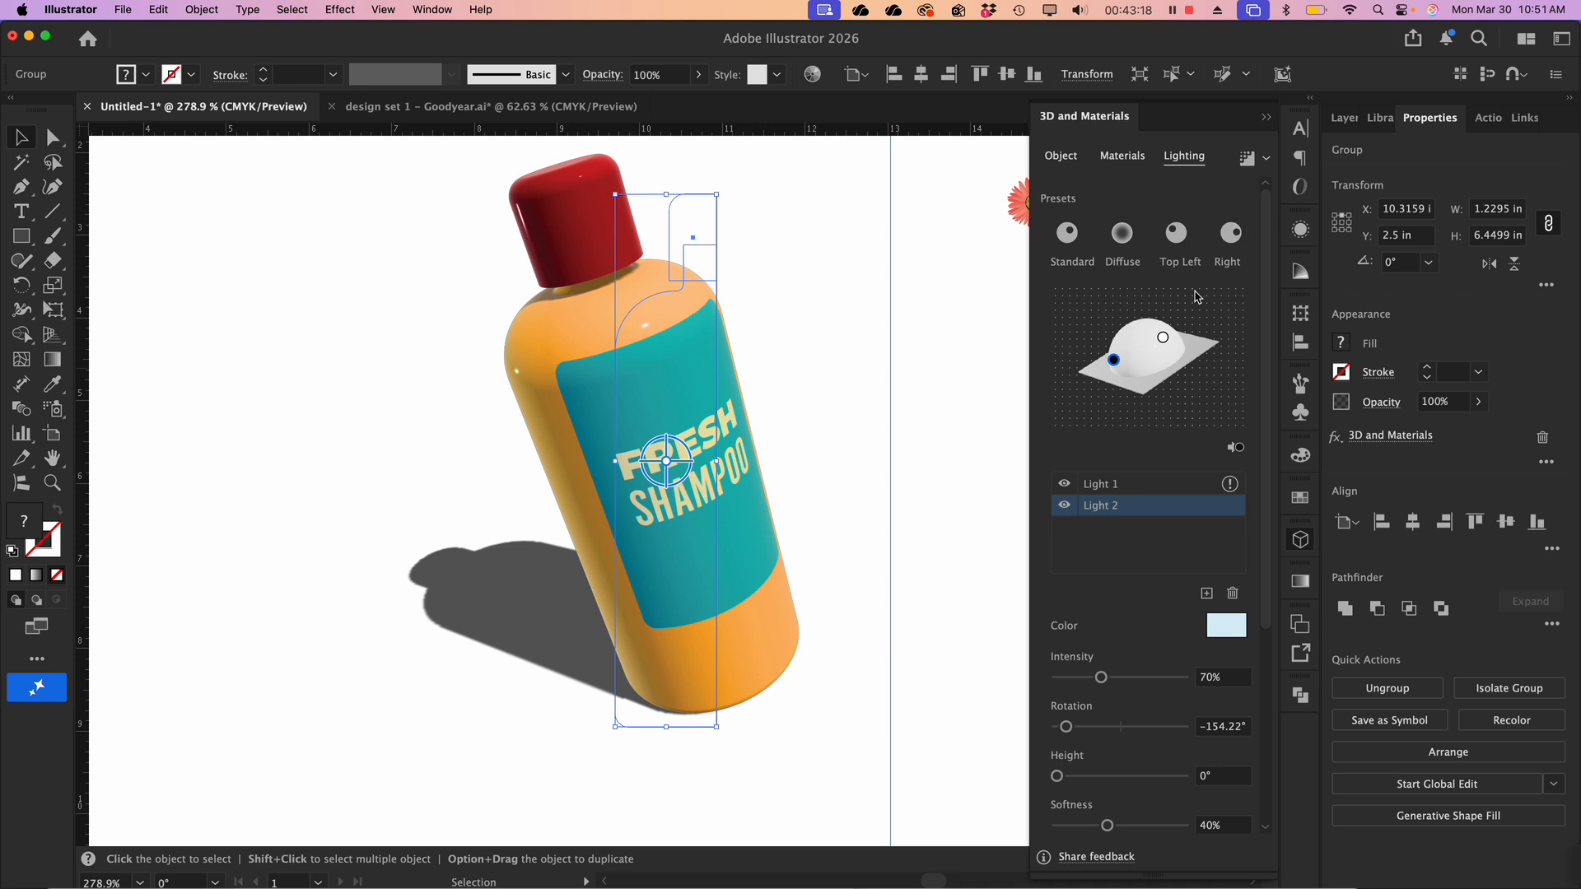
# Set Light 1's intensity to 71% and Light 2's intensity to 51%, and deselect the bottle
pyautogui.click(1164, 337)
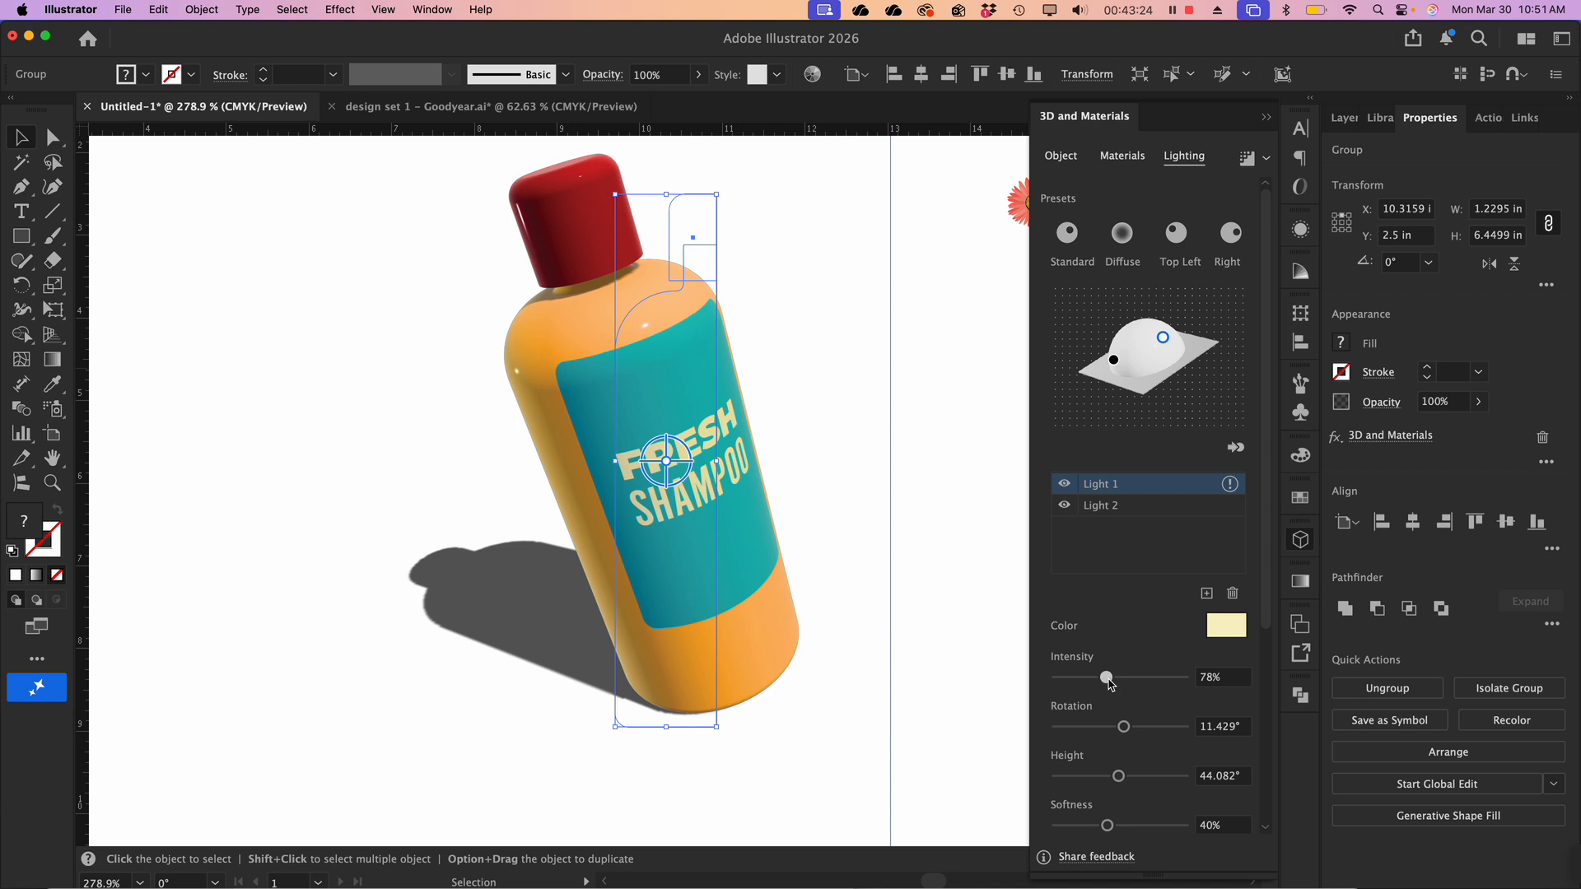
pyautogui.moveTo(1109, 684); pyautogui.dragTo(1105, 683)
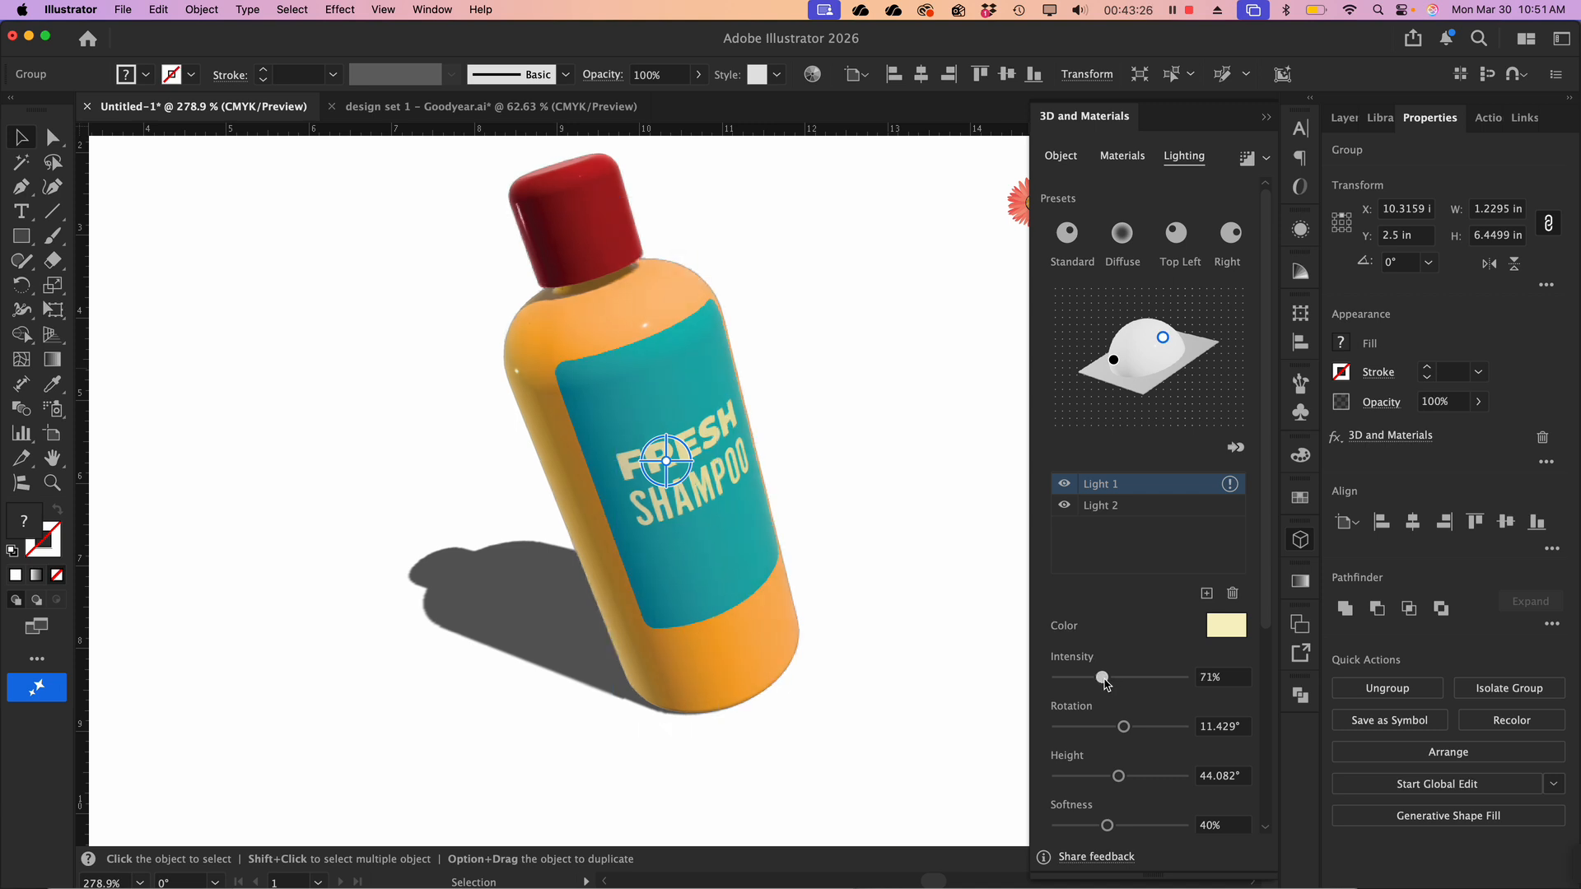
pyautogui.click(1113, 361)
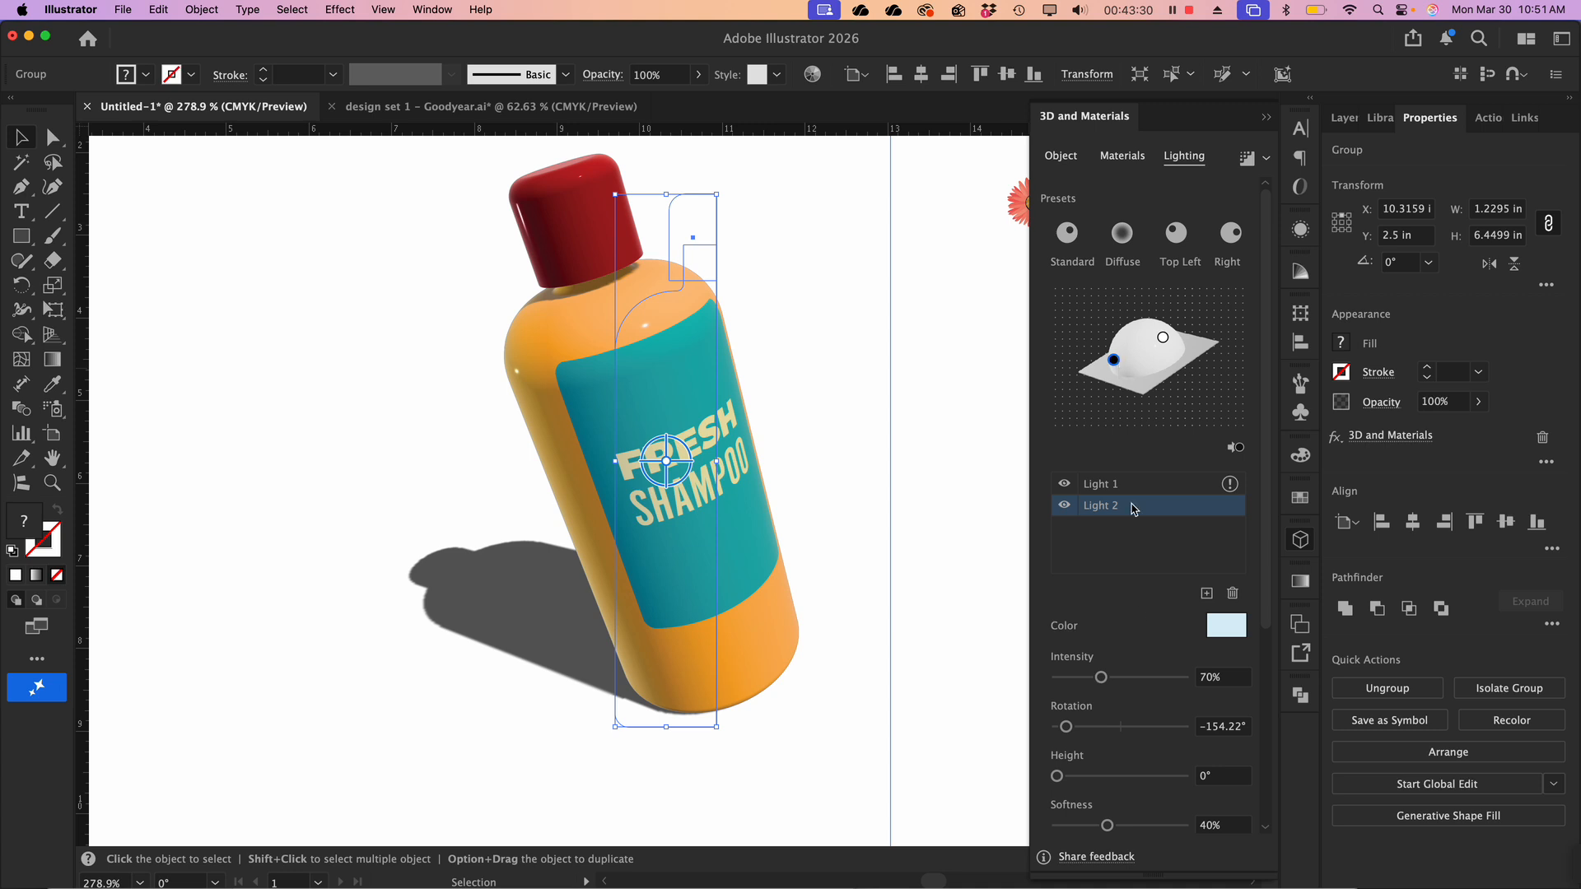
pyautogui.moveTo(1104, 684); pyautogui.dragTo(1091, 688)
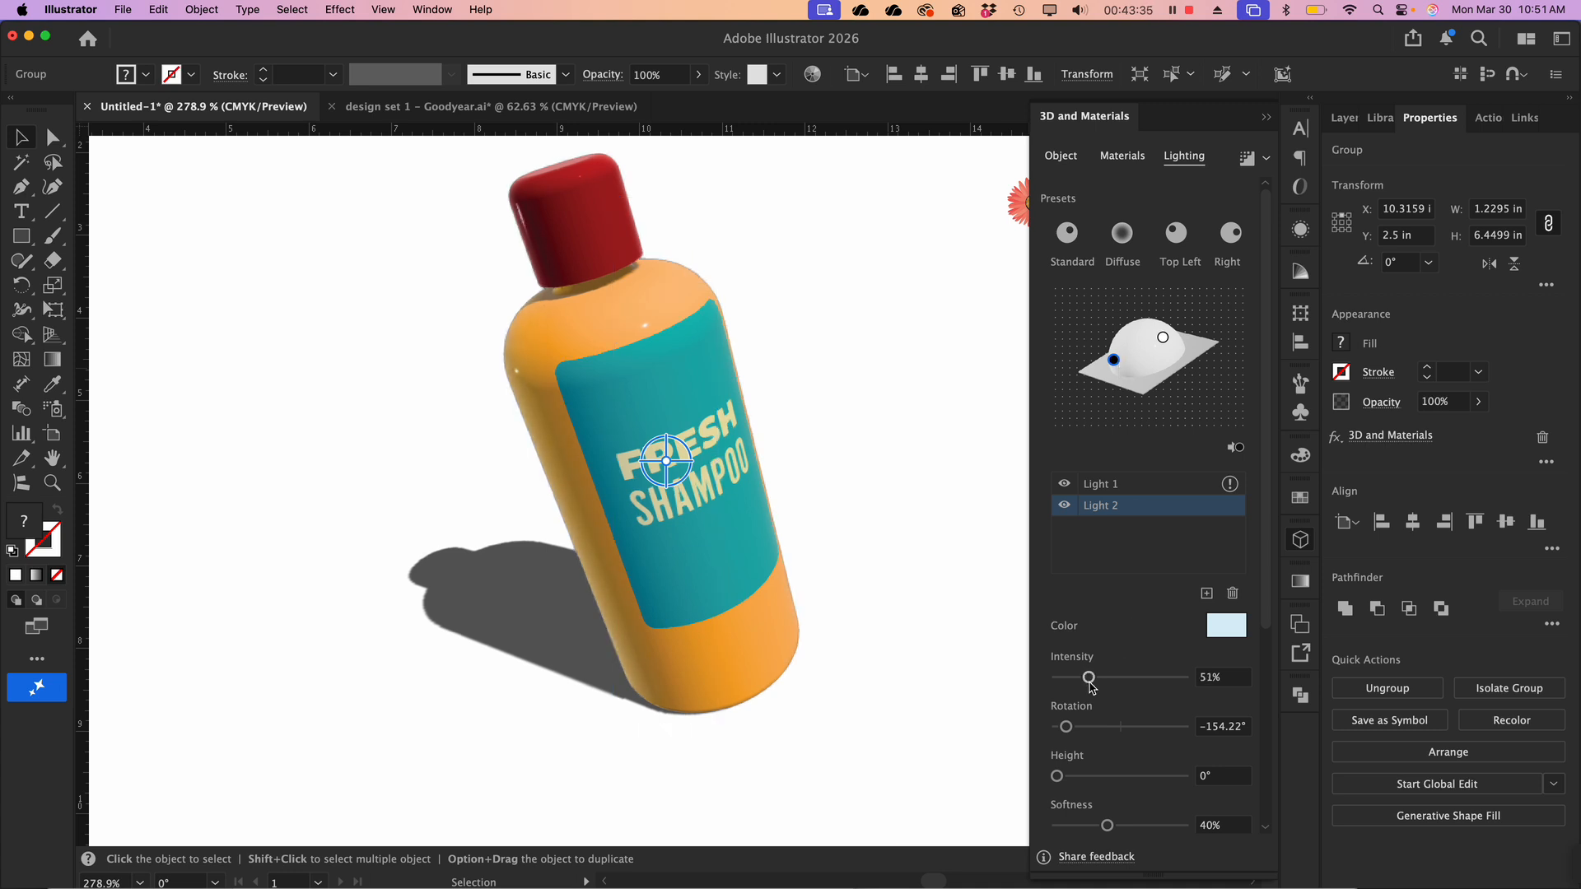
pyautogui.click(945, 671)
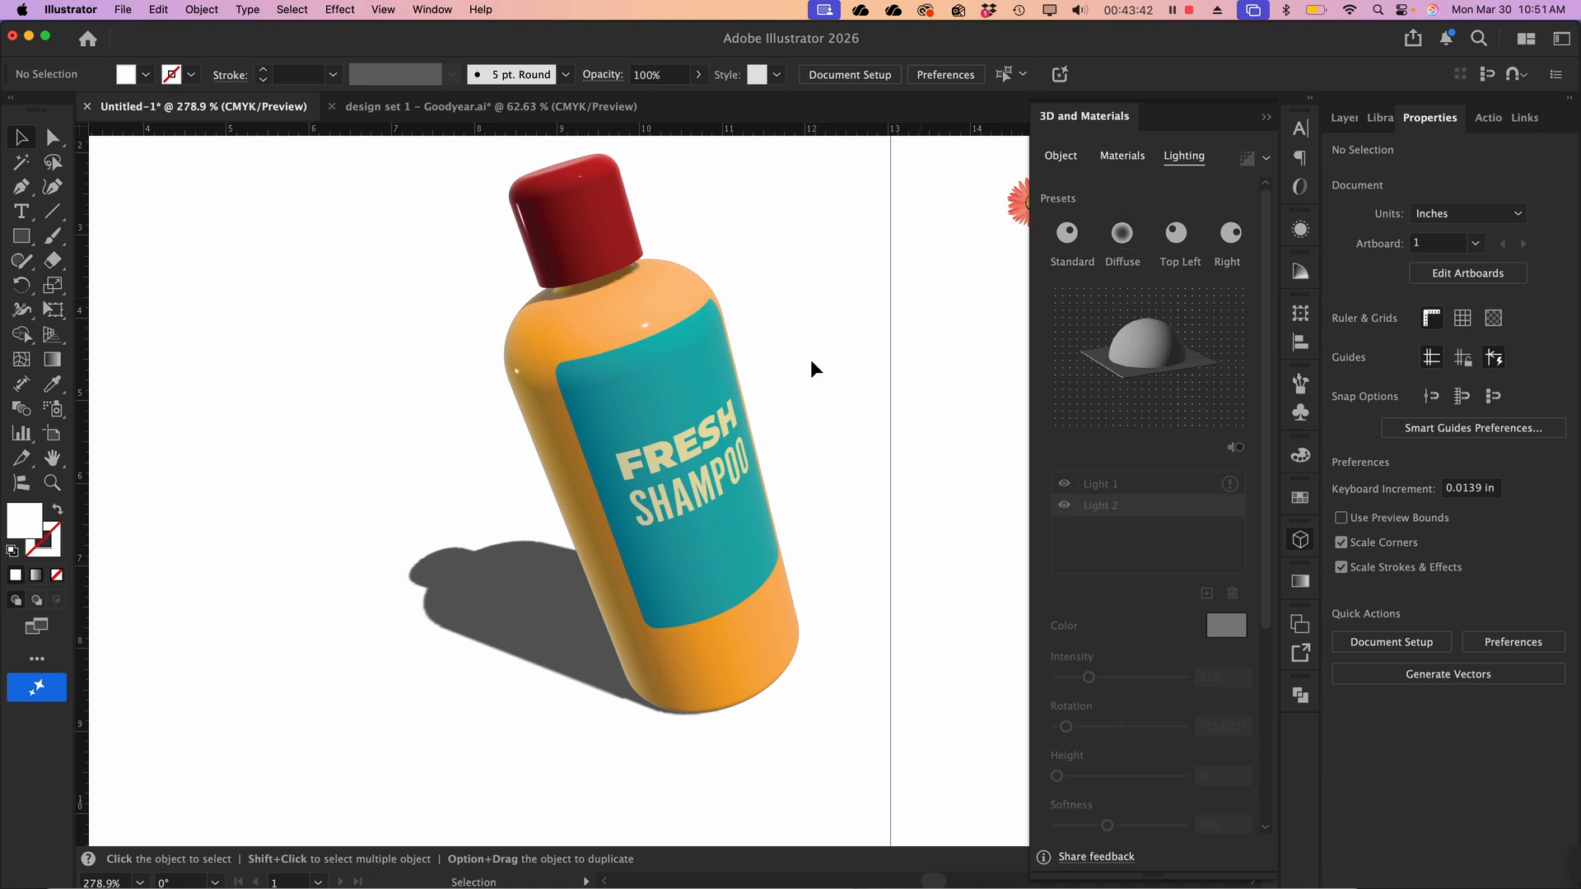
# Render the two-light shampoo bottle with ray tracing
pyautogui.click(704, 417)
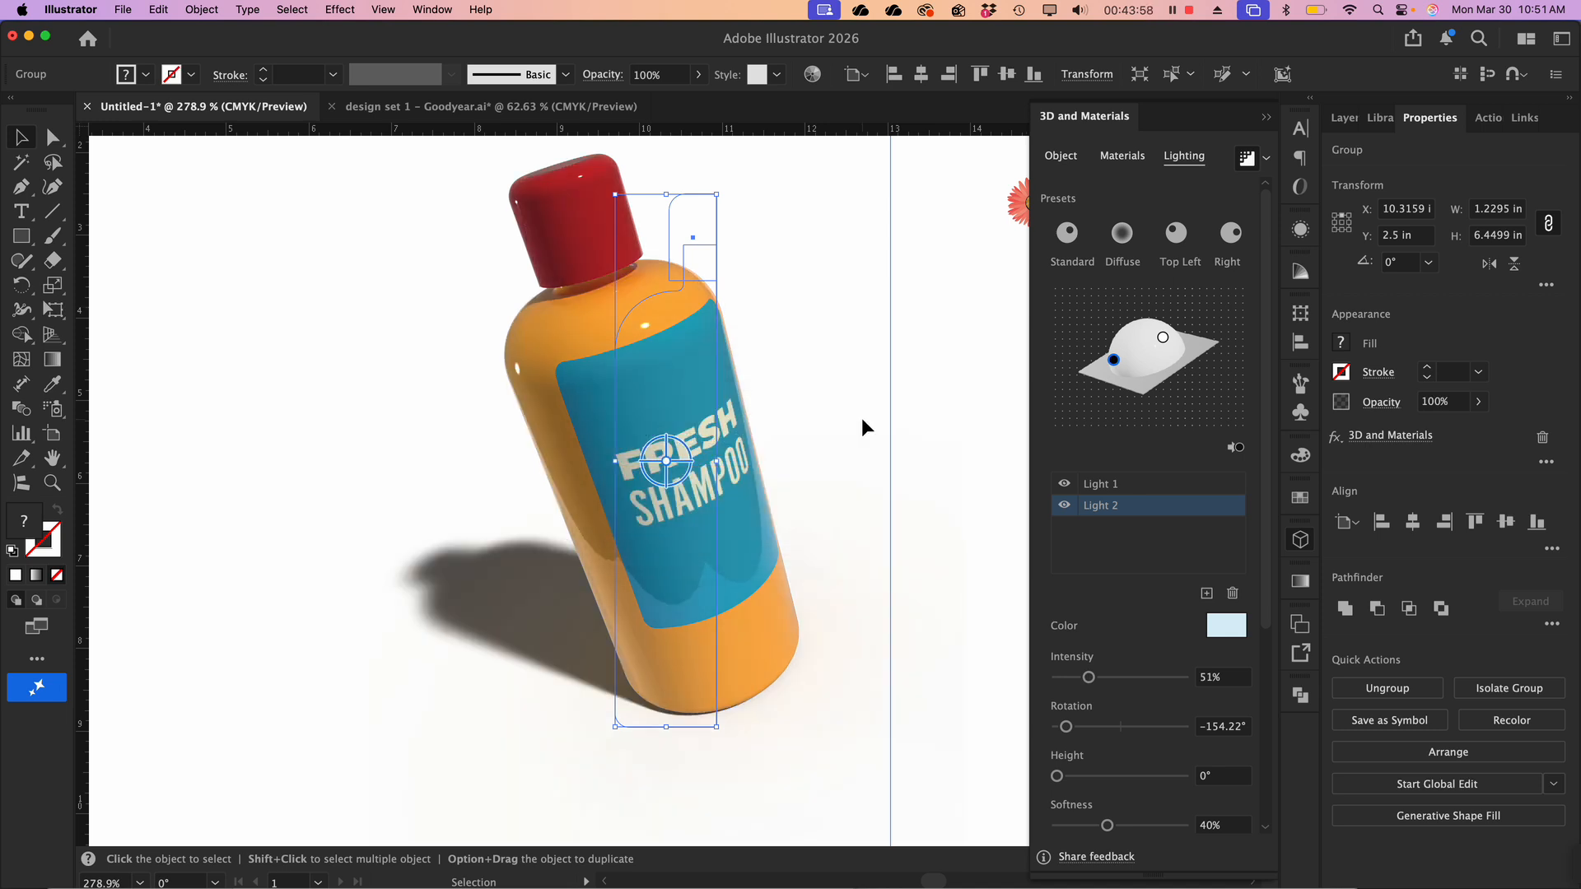
pyautogui.press('super+0')
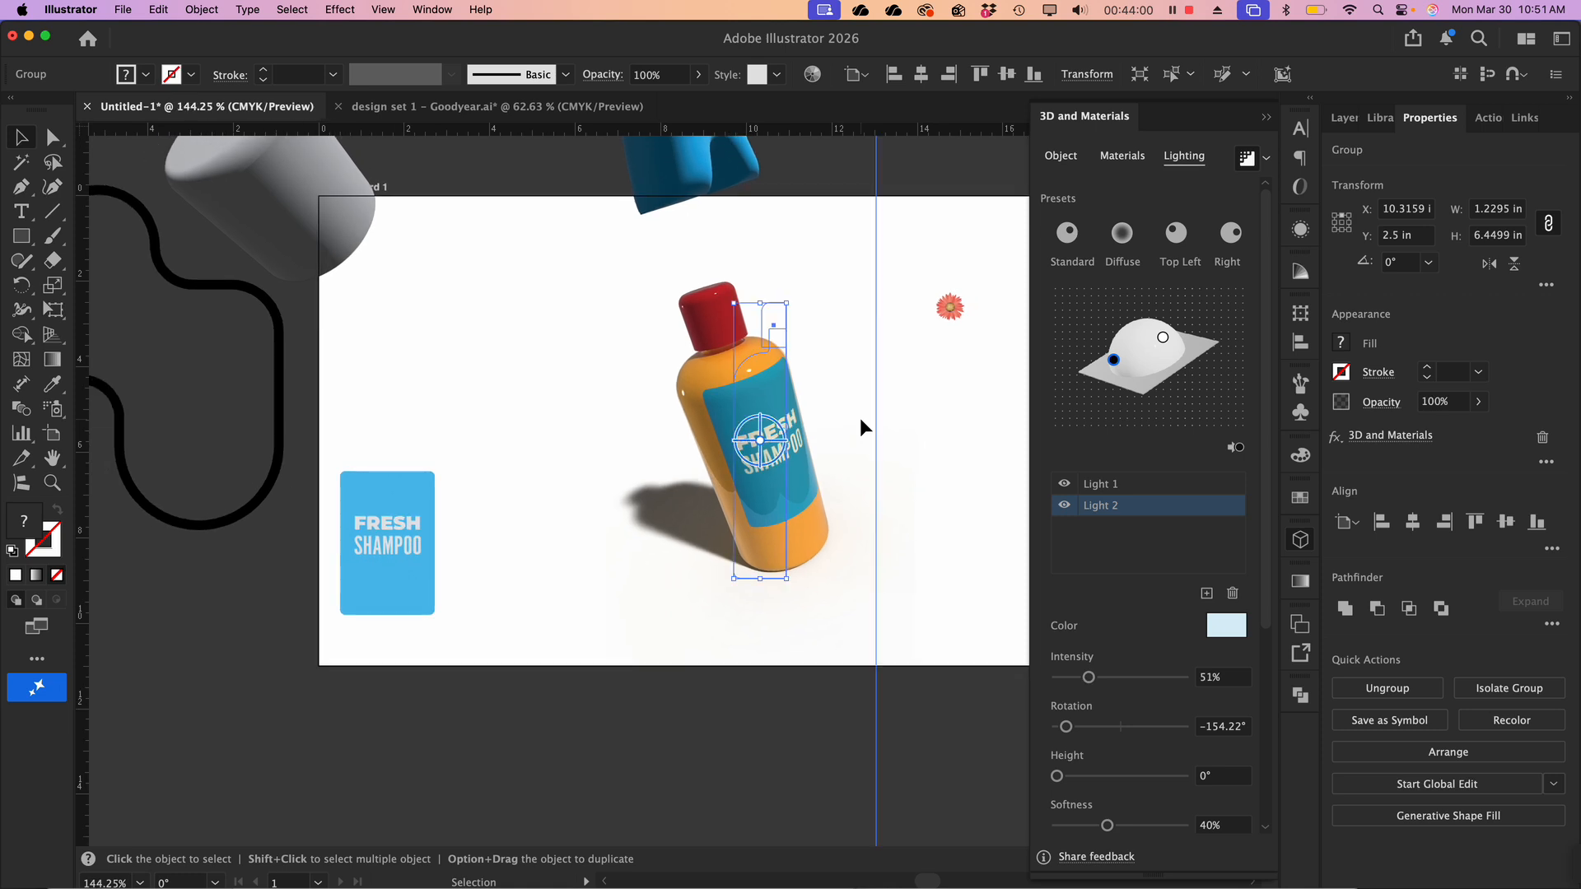
# Move the blue 3D lettering, the flat FRESH SHAMPOO label and the grey cylinder clear of the artboard
pyautogui.scroll(1, 861, 421)
pyautogui.hscroll(1, 861, 421)
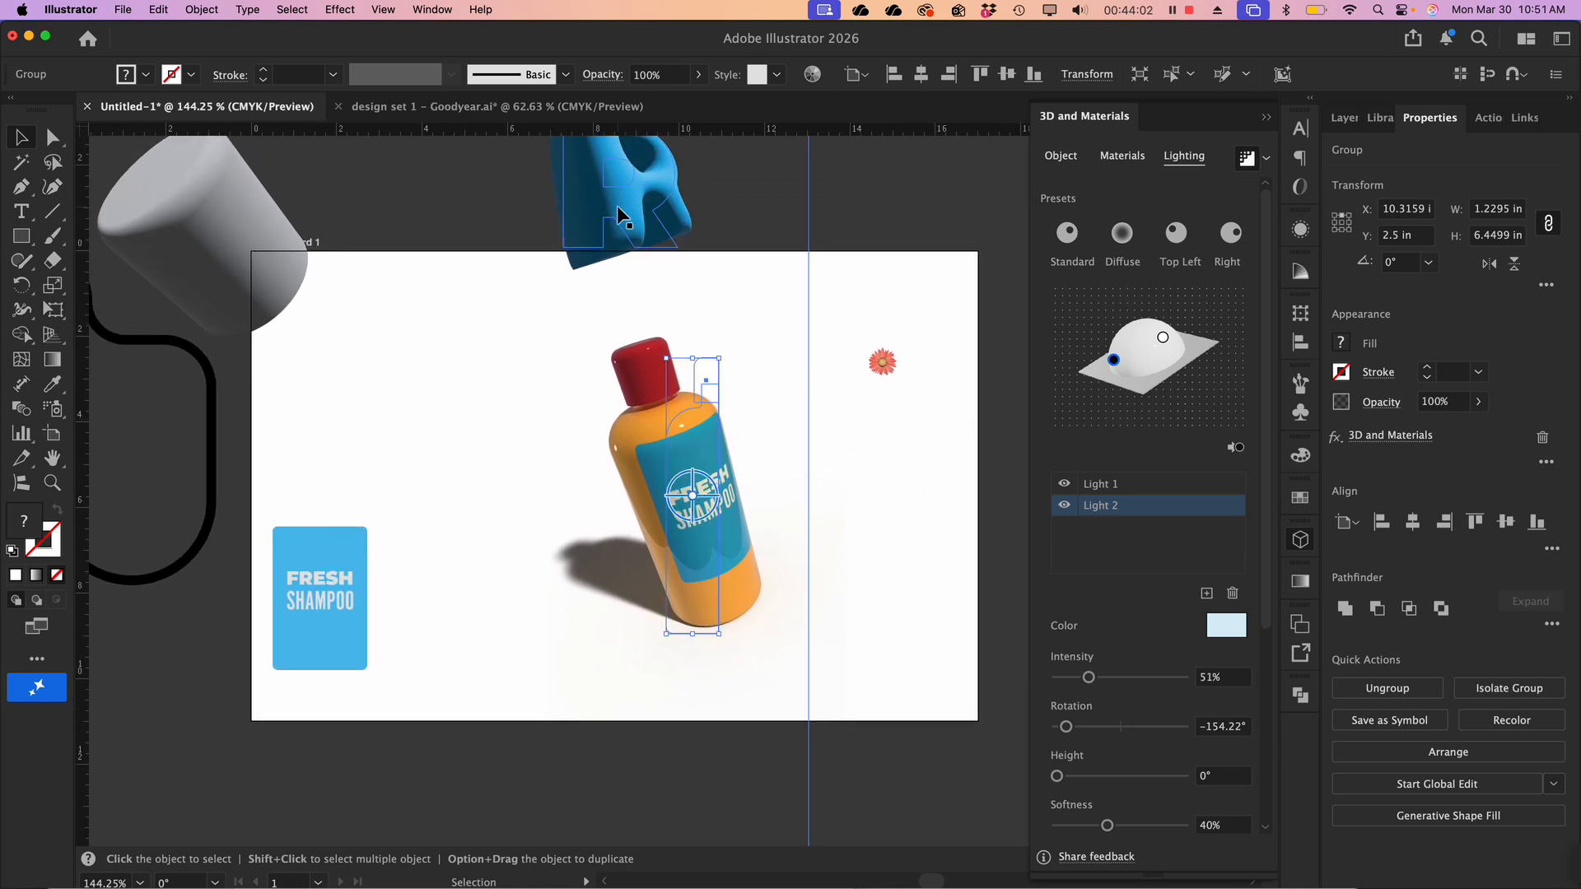
pyautogui.moveTo(618, 204); pyautogui.dragTo(488, 172)
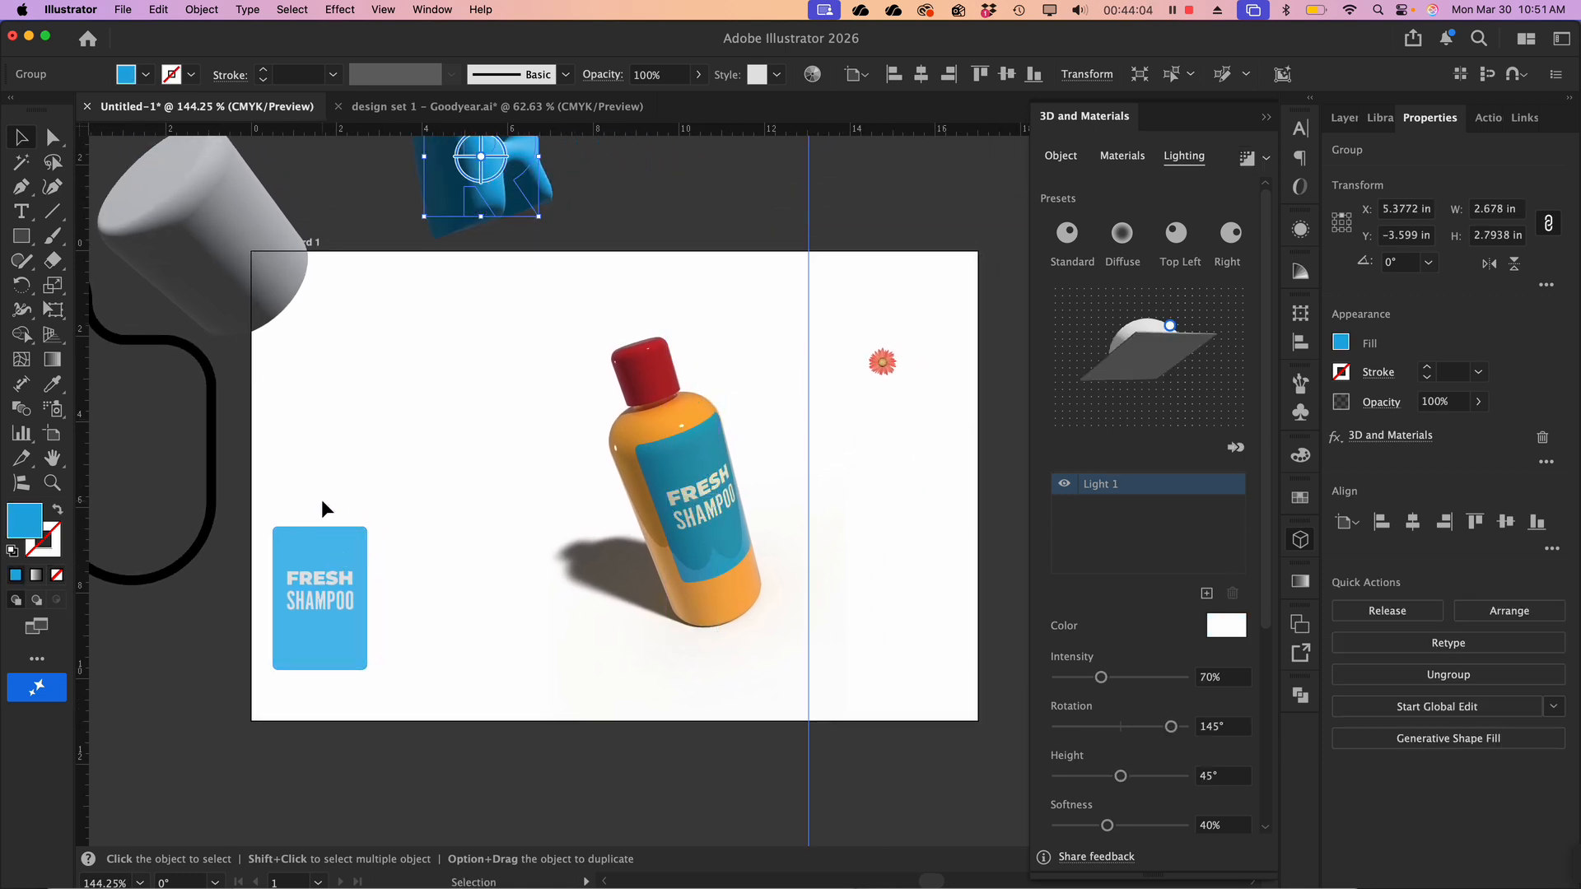
pyautogui.moveTo(322, 501); pyautogui.dragTo(340, 698)
pyautogui.moveTo(346, 547); pyautogui.dragTo(178, 657)
pyautogui.moveTo(300, 282); pyautogui.dragTo(204, 183)
pyautogui.click(435, 222)
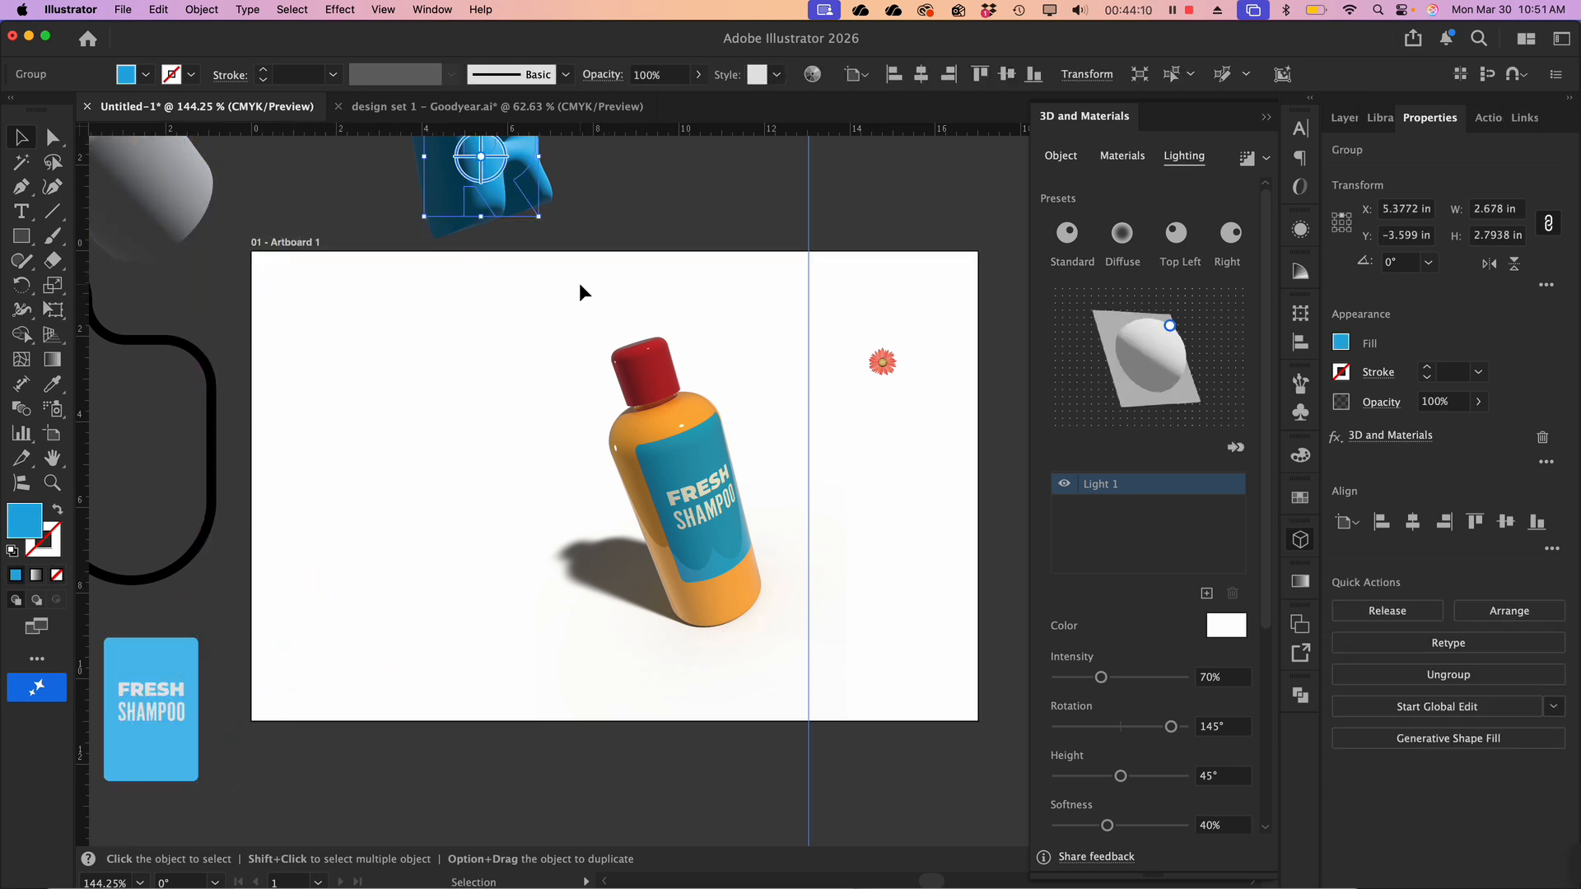
# Delete the Gerbera flower symbol and move the bottle near the artboard's centre, at about X 8.64 in, Y 2.5 in
pyautogui.click(881, 361)
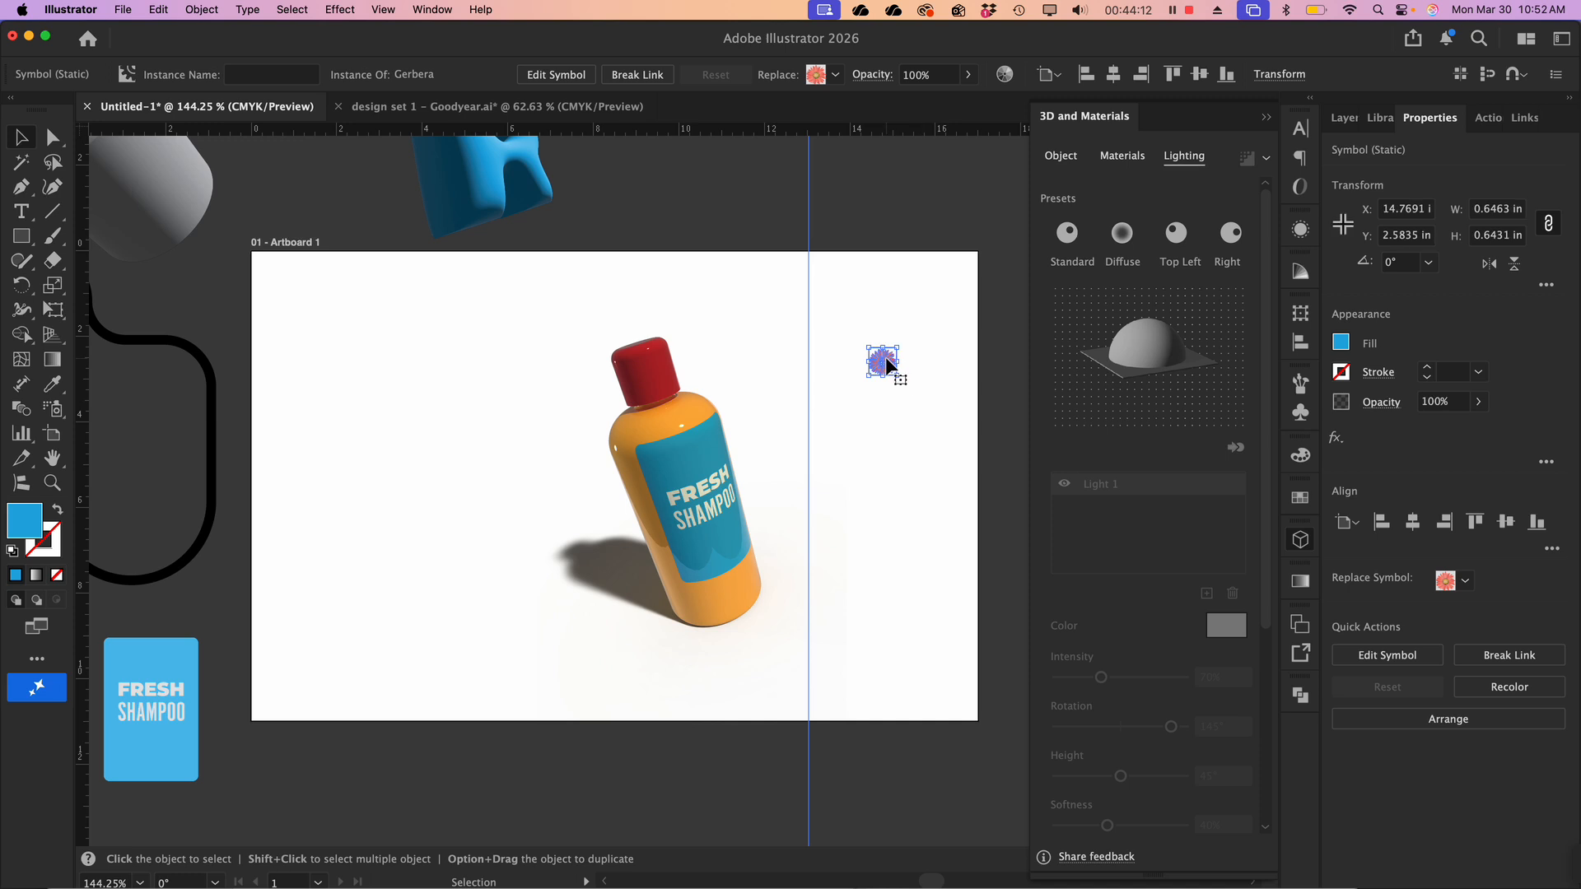
pyautogui.press('Delete')
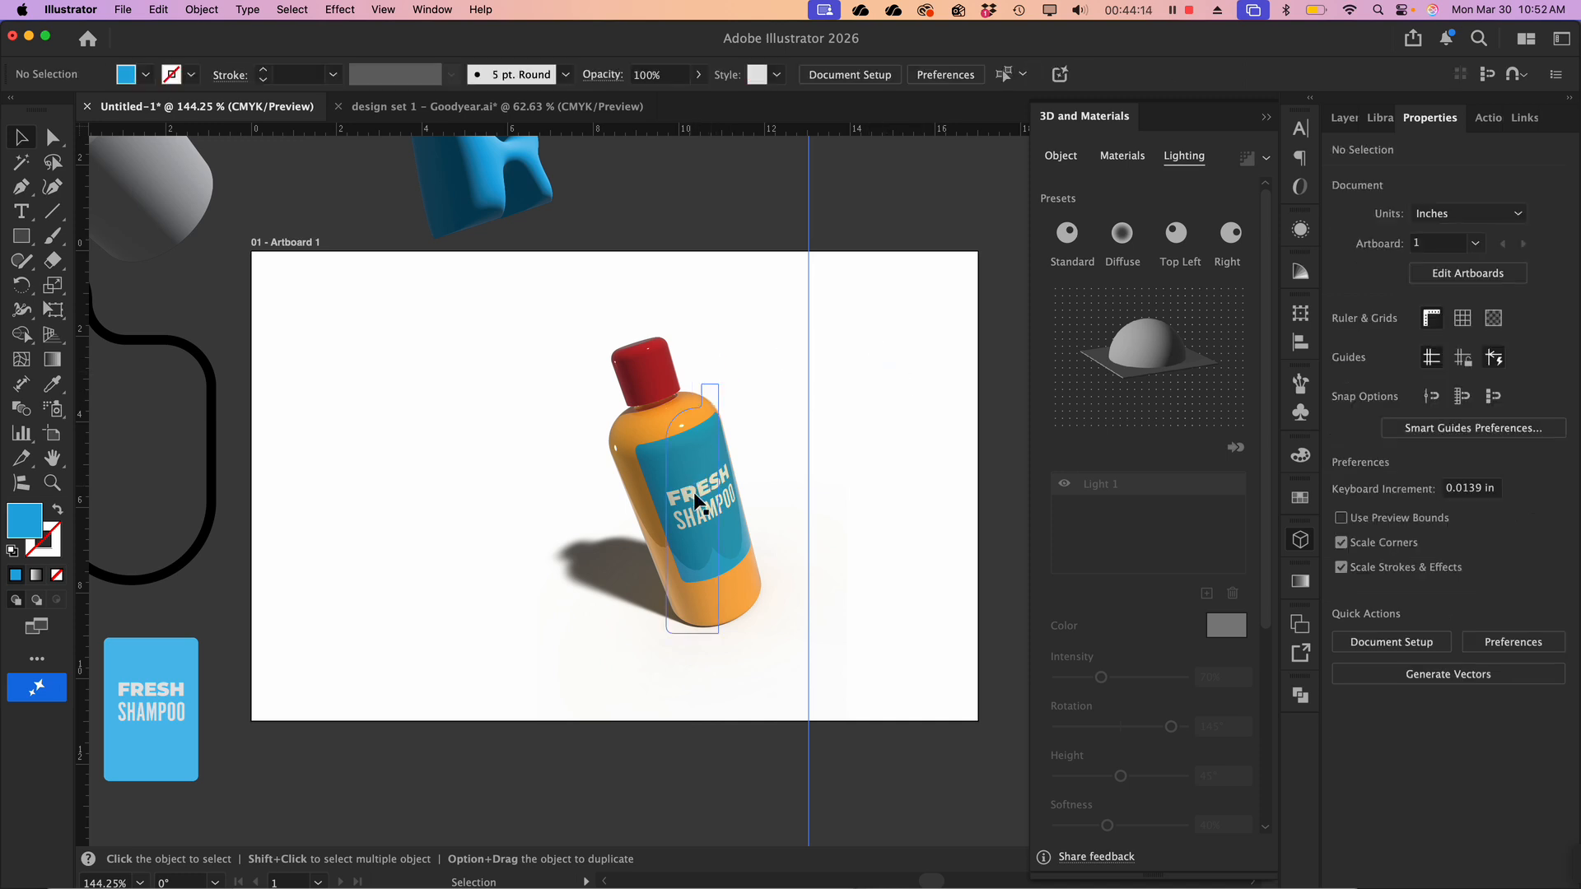
pyautogui.moveTo(697, 502); pyautogui.dragTo(599, 507)
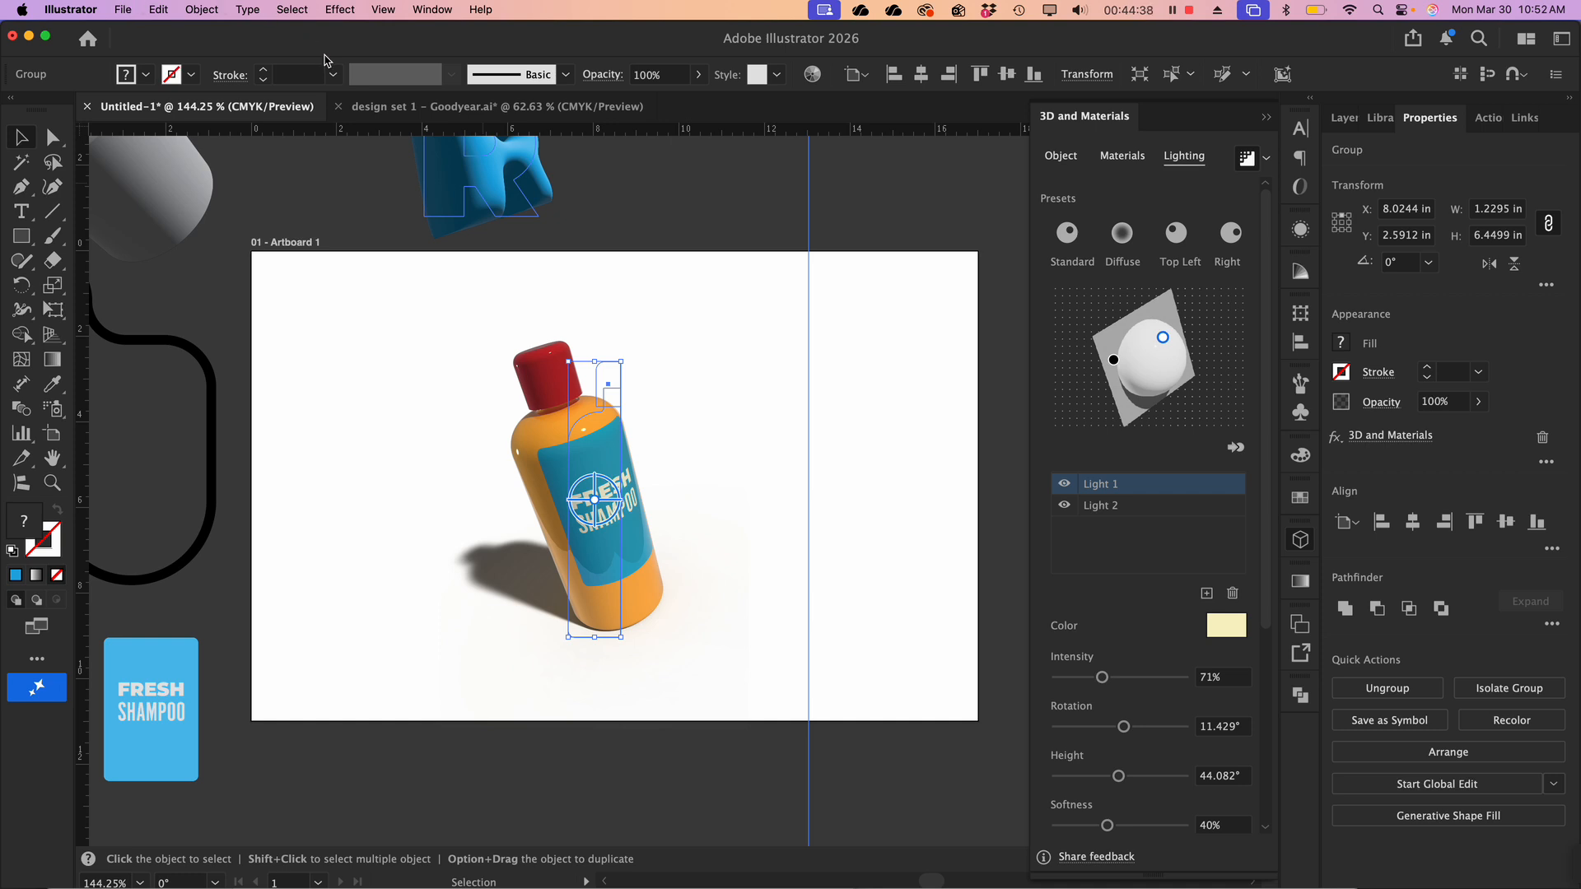
pyautogui.moveTo(589, 418); pyautogui.dragTo(616, 415)
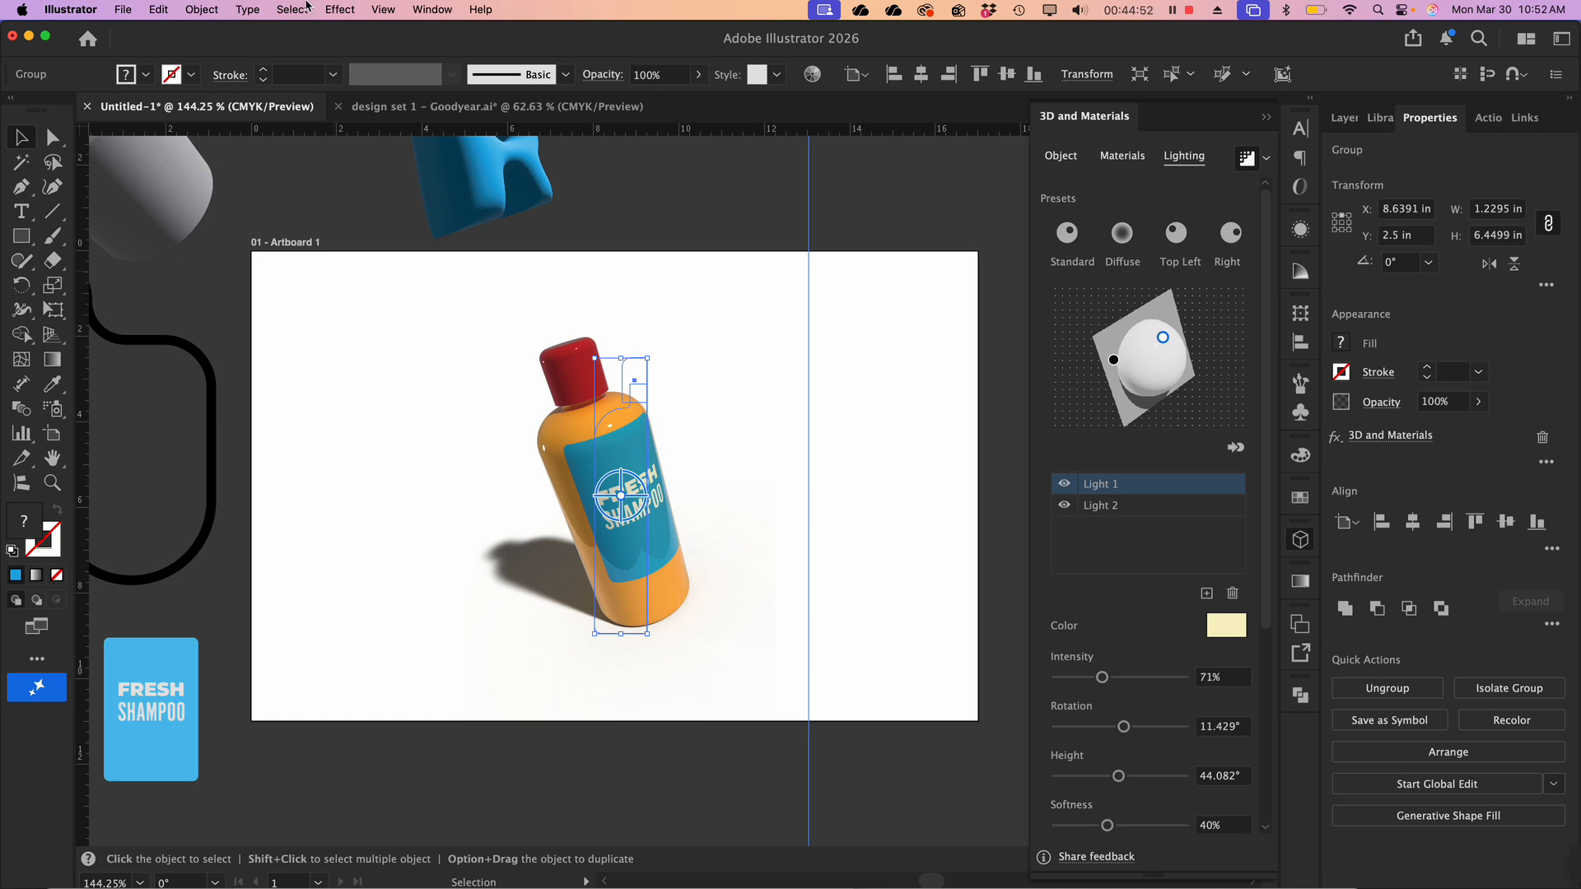
# Export the artwork to the Desktop in Photoshop (psd) format as Untitled-1.psd with Use Artboards enabled
pyautogui.click(126, 9)
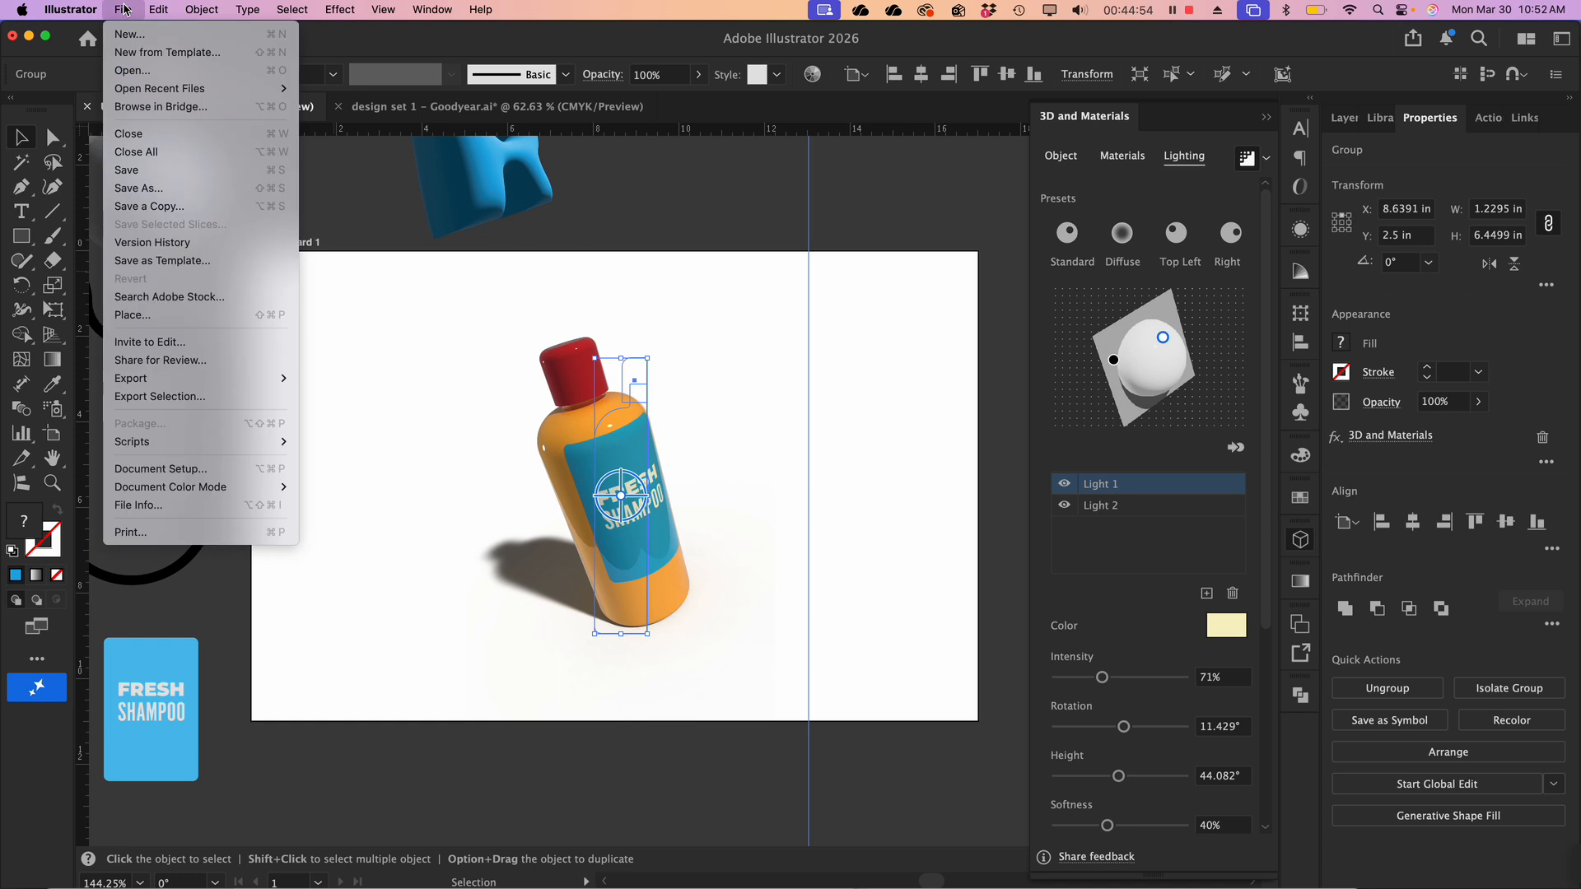
pyautogui.moveTo(153, 376)
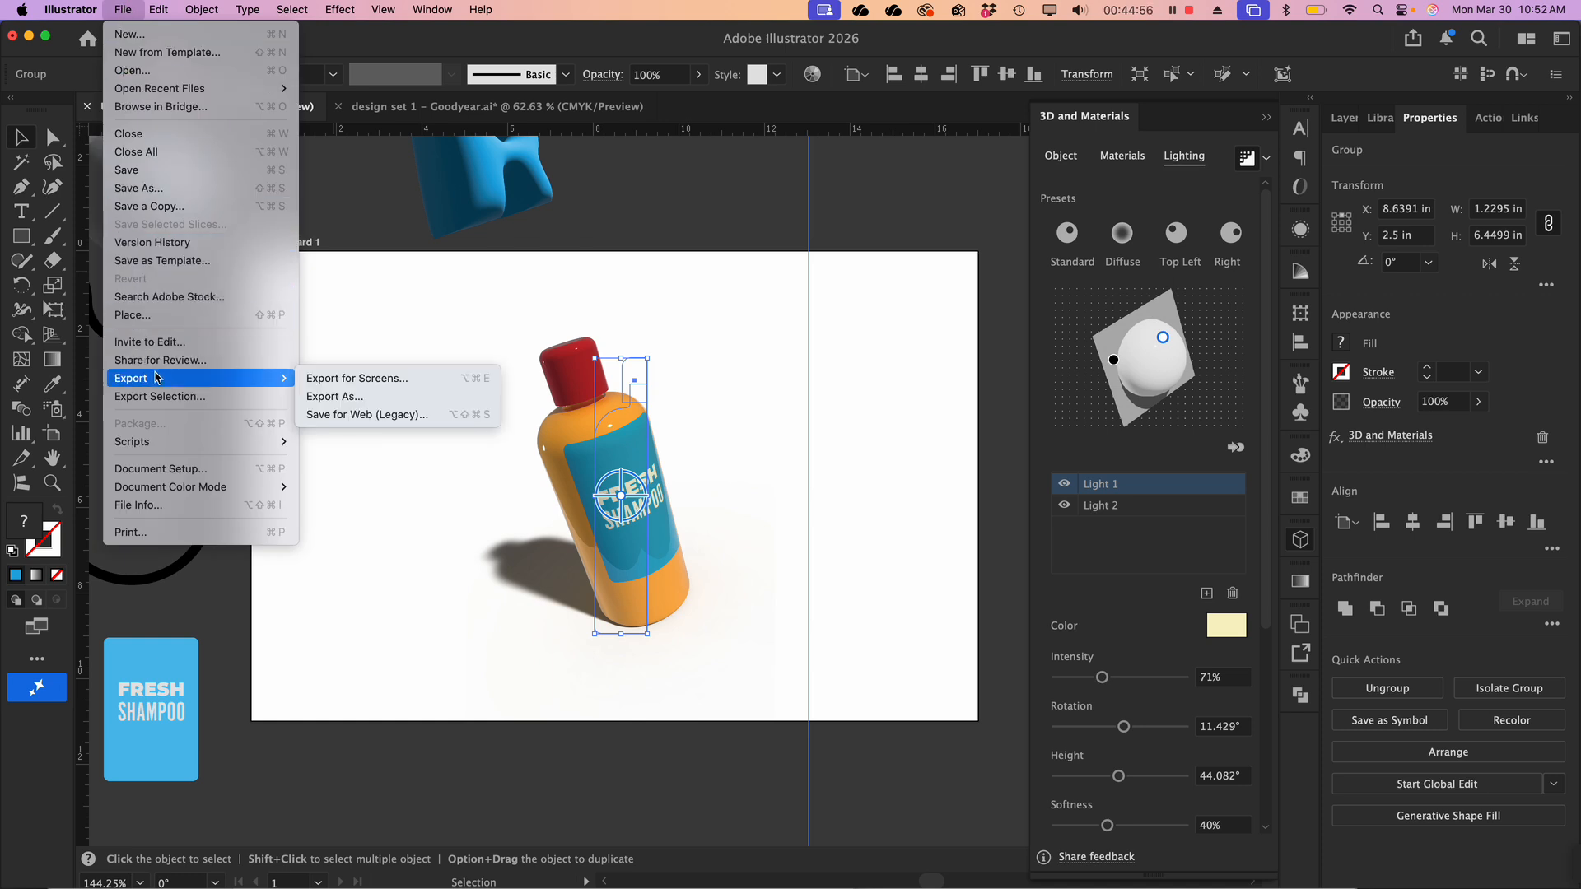
pyautogui.click(355, 397)
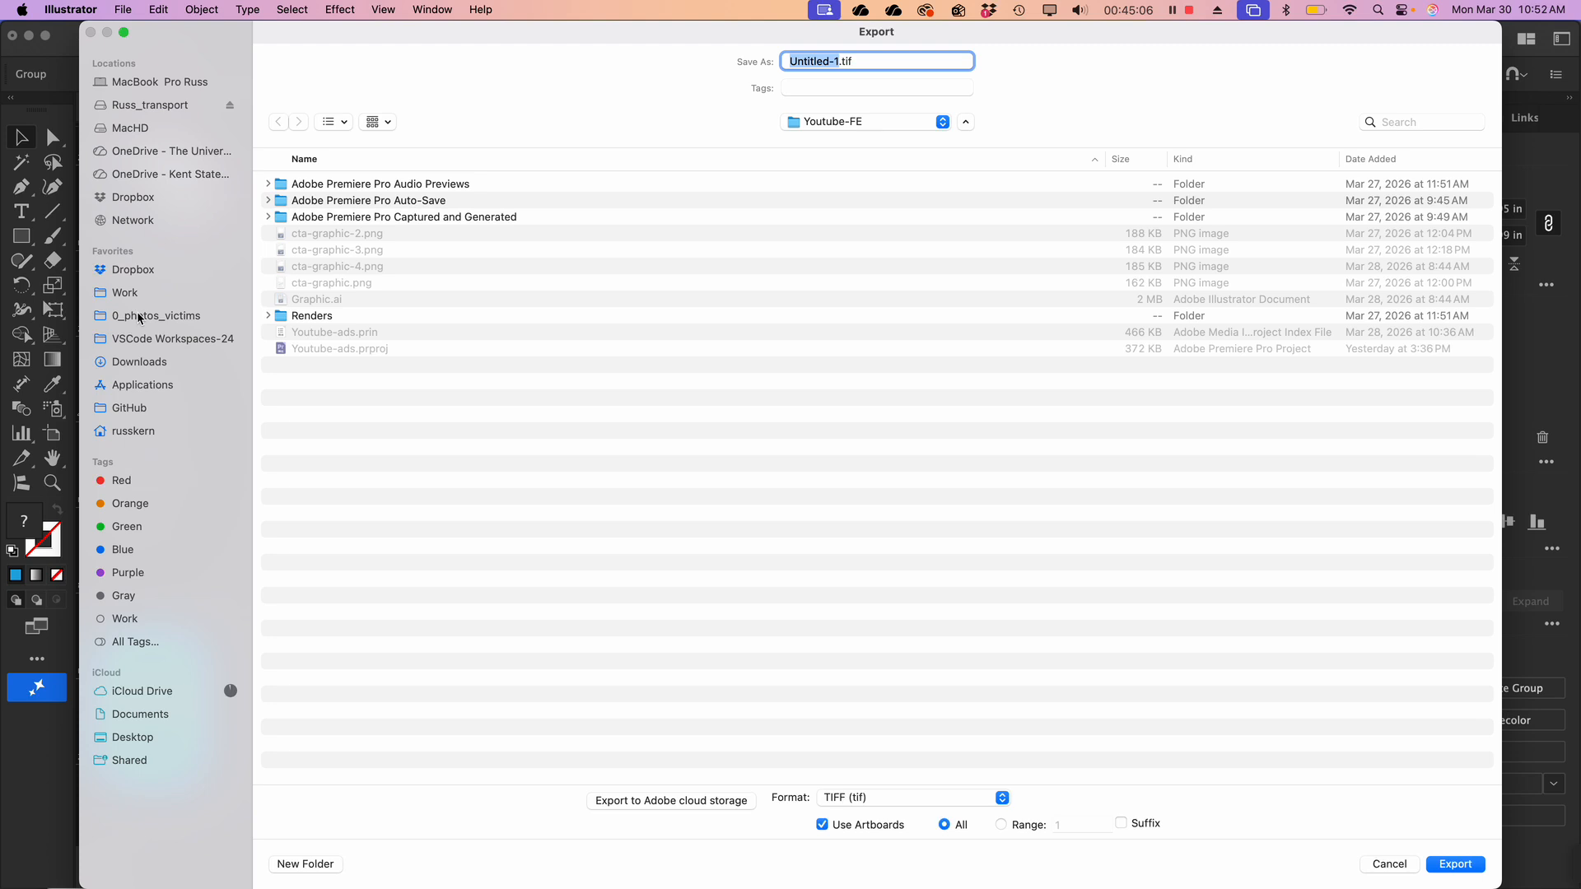
pyautogui.click(140, 736)
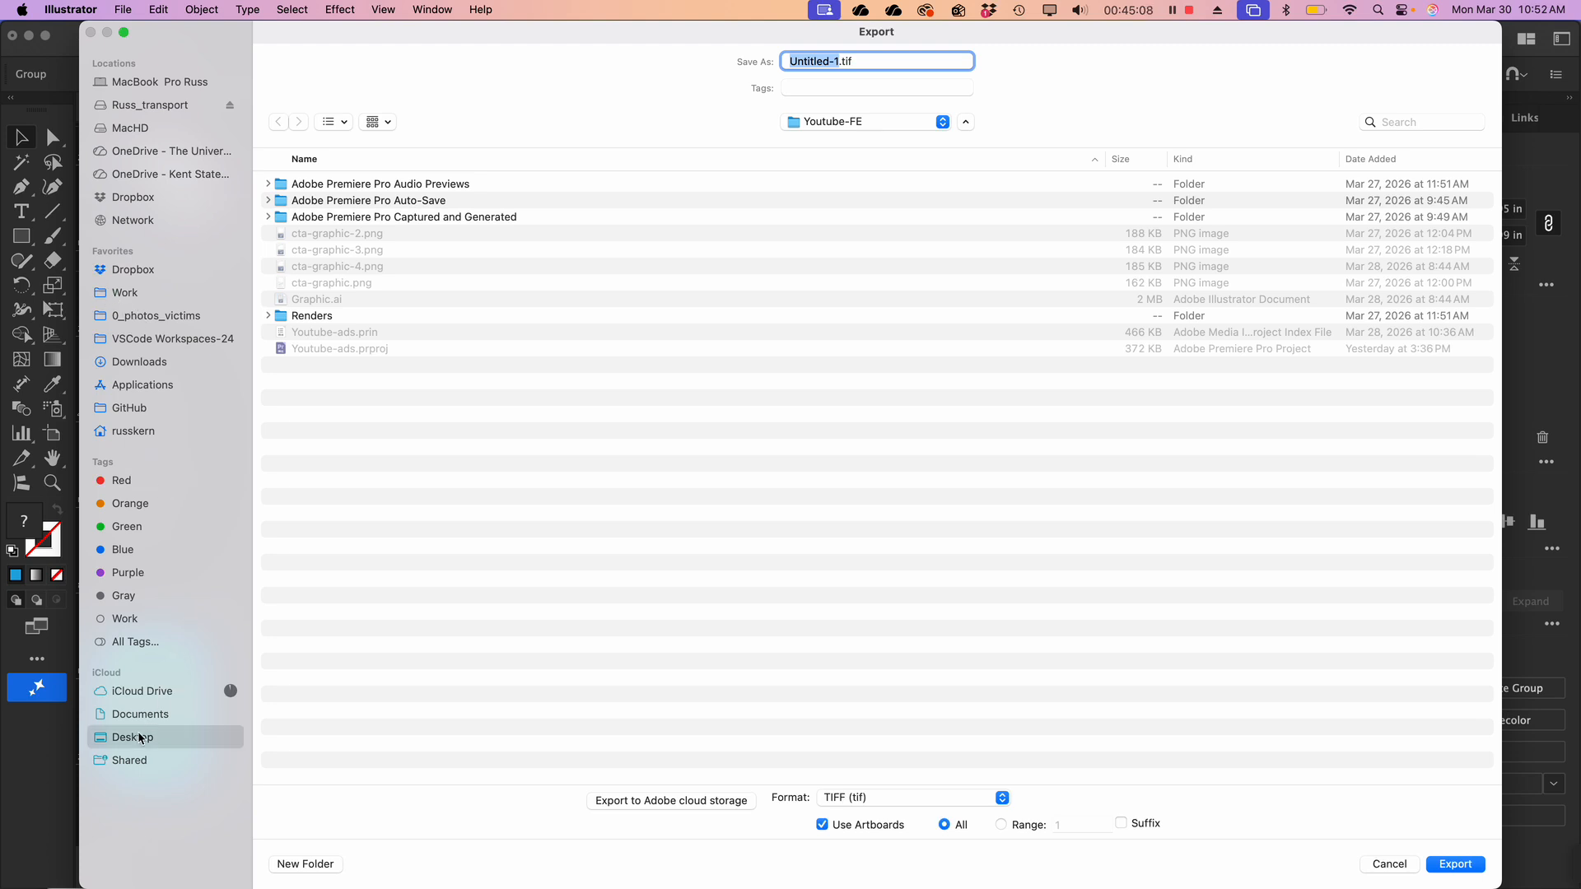
pyautogui.click(896, 799)
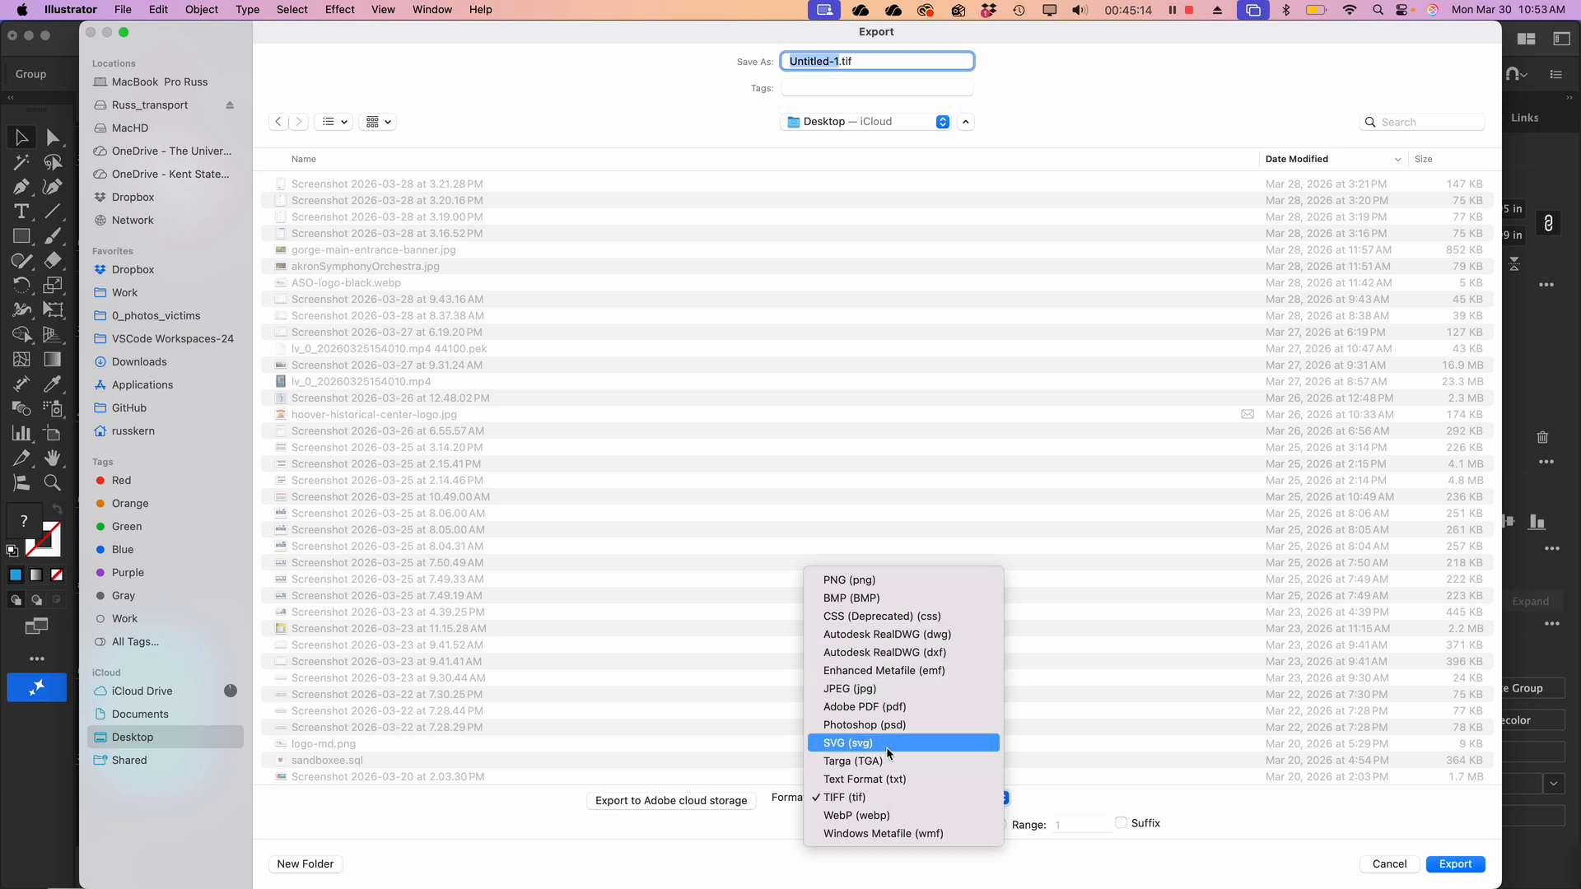
pyautogui.click(898, 725)
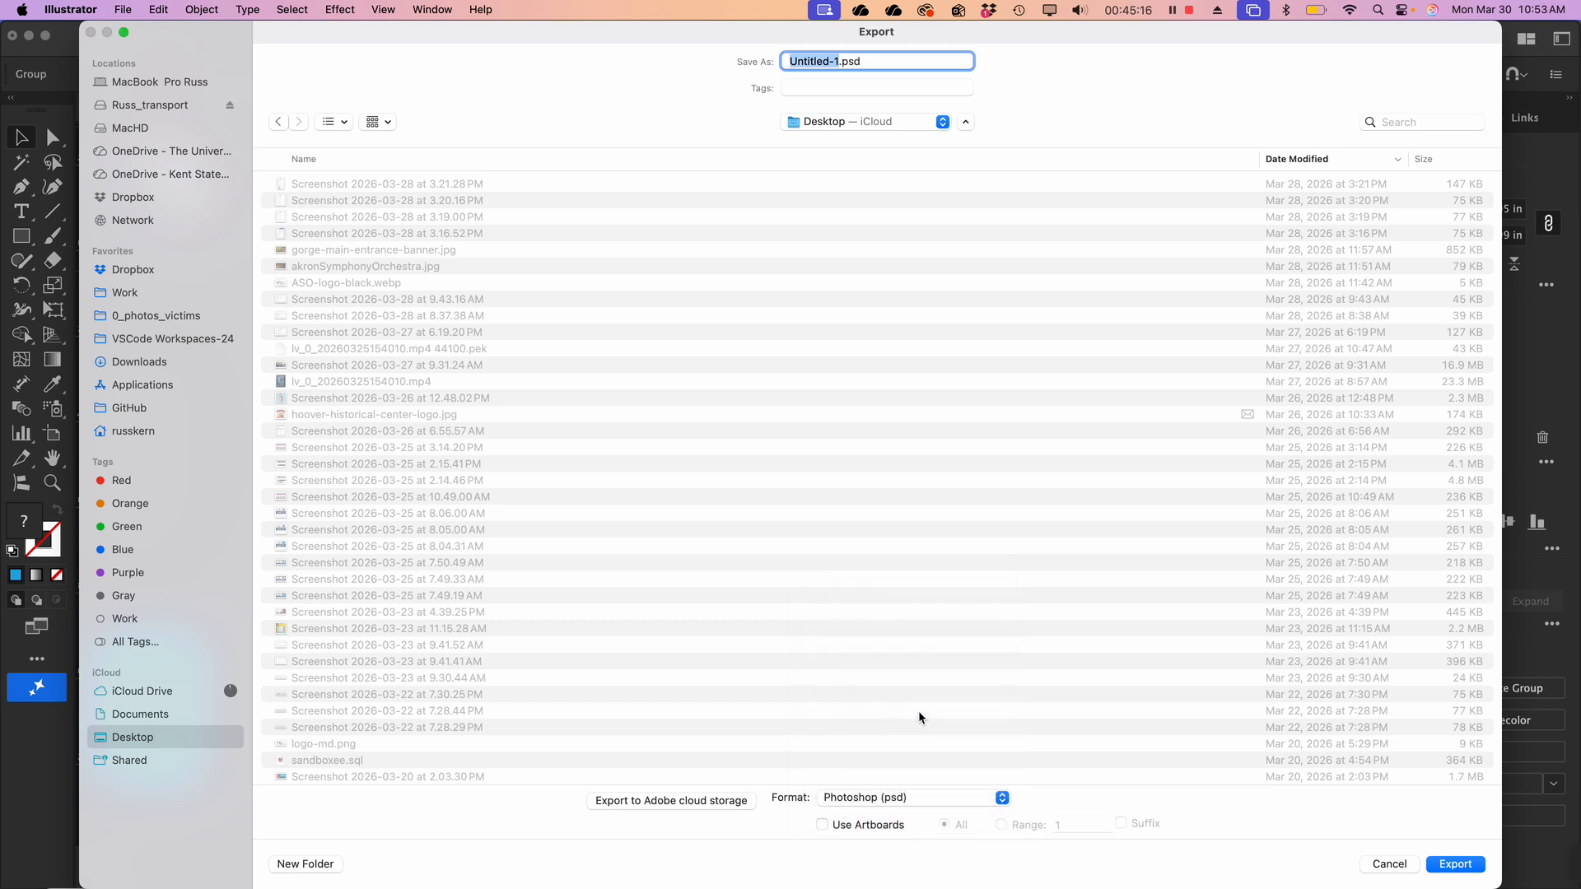
pyautogui.click(822, 825)
pyautogui.click(1470, 865)
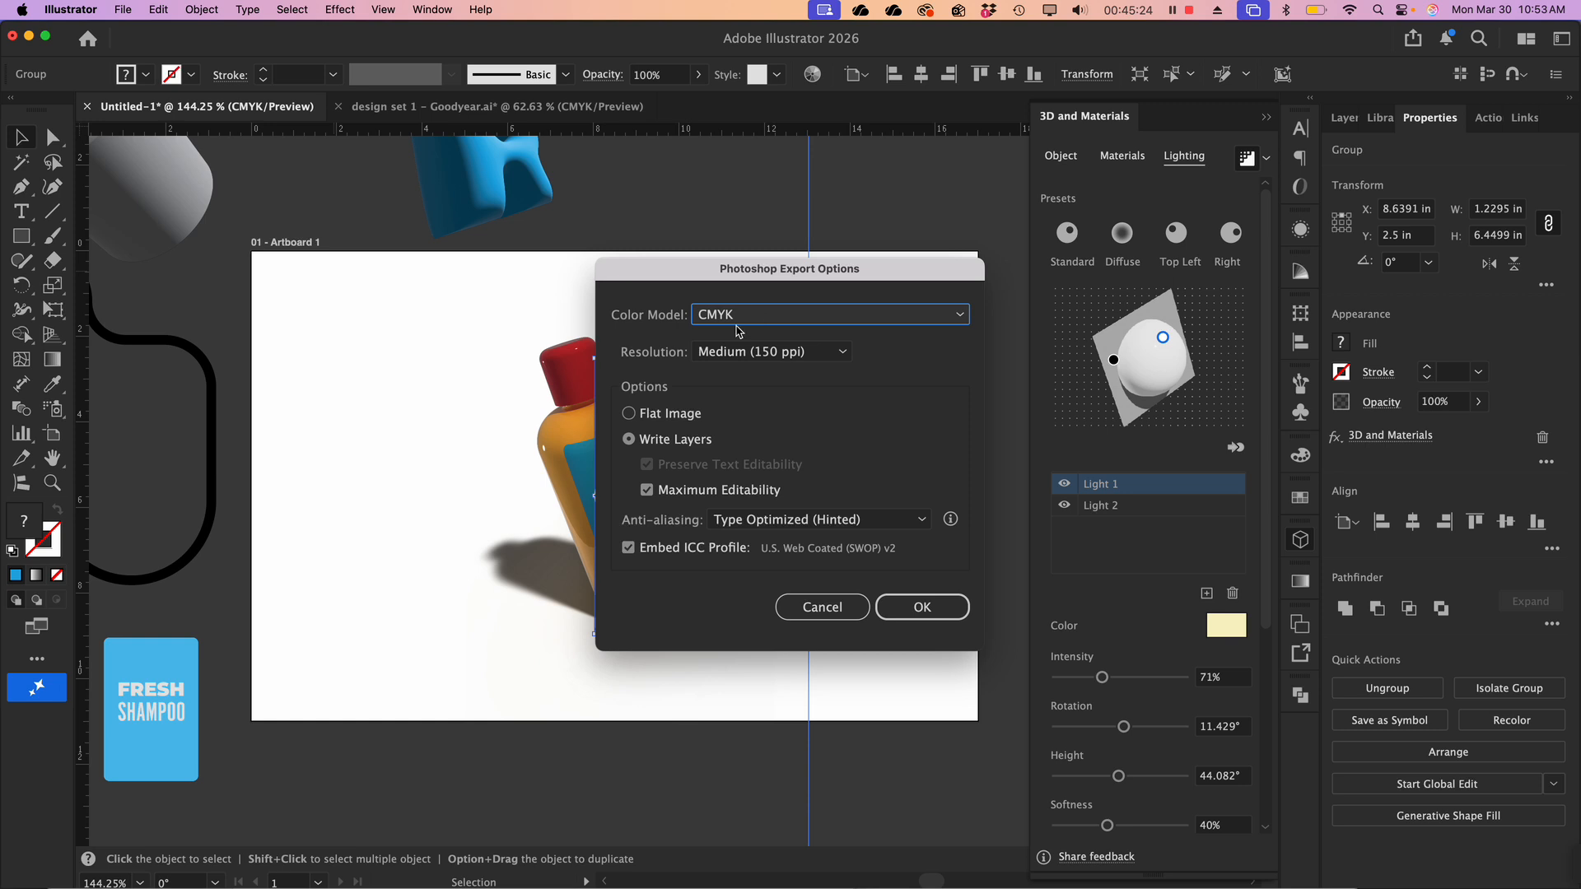
# Set the Photoshop export resolution to High (300 ppi) and complete the export with CMYK and Write Layers
pyautogui.click(834, 360)
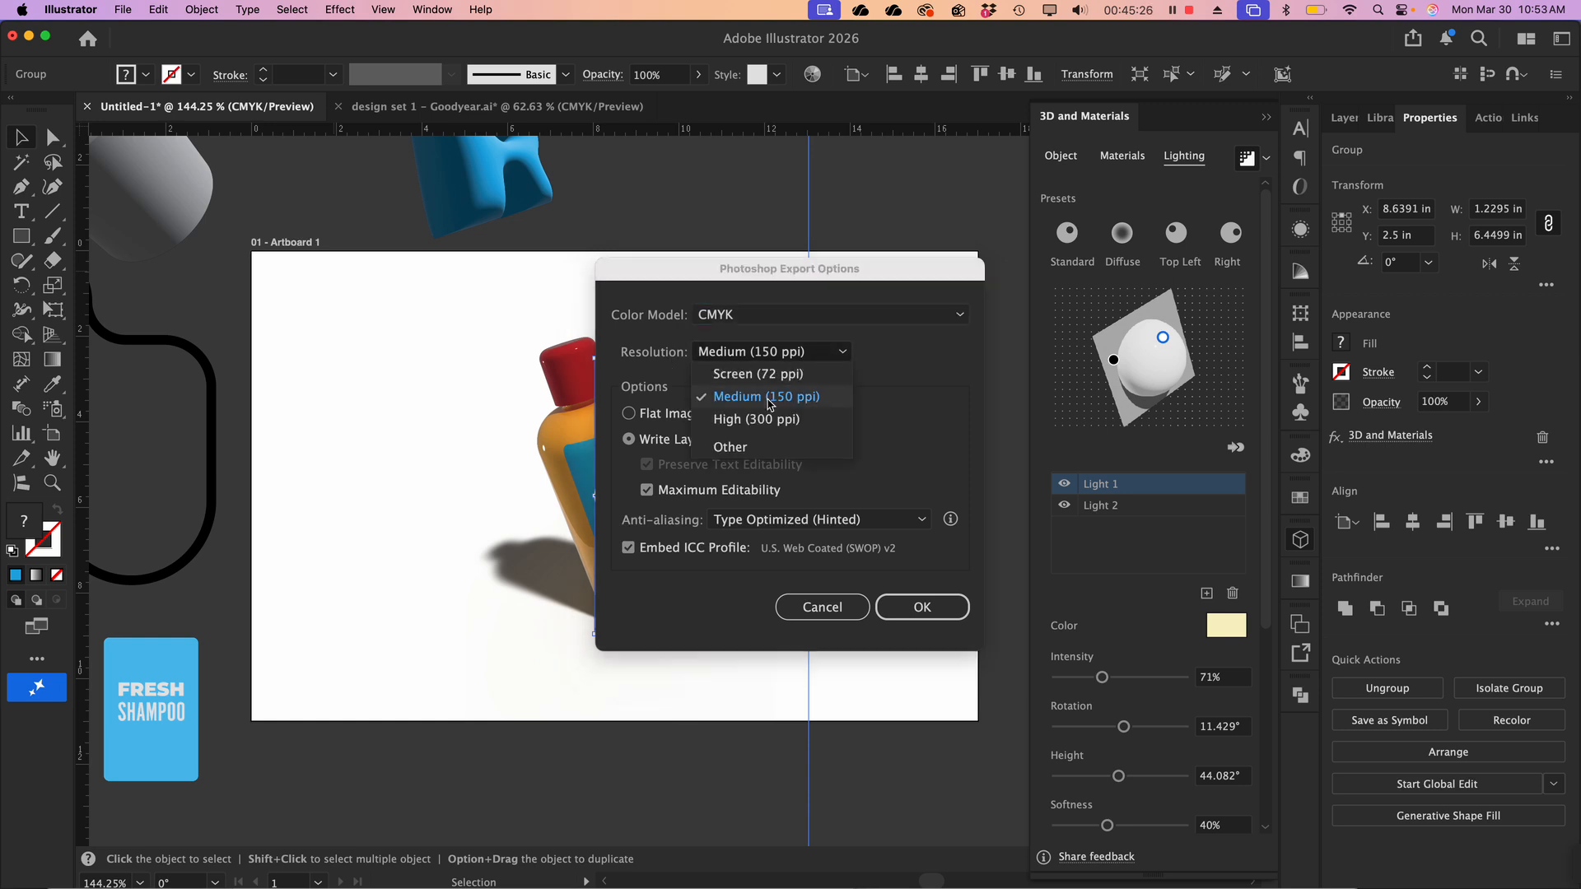
pyautogui.click(771, 419)
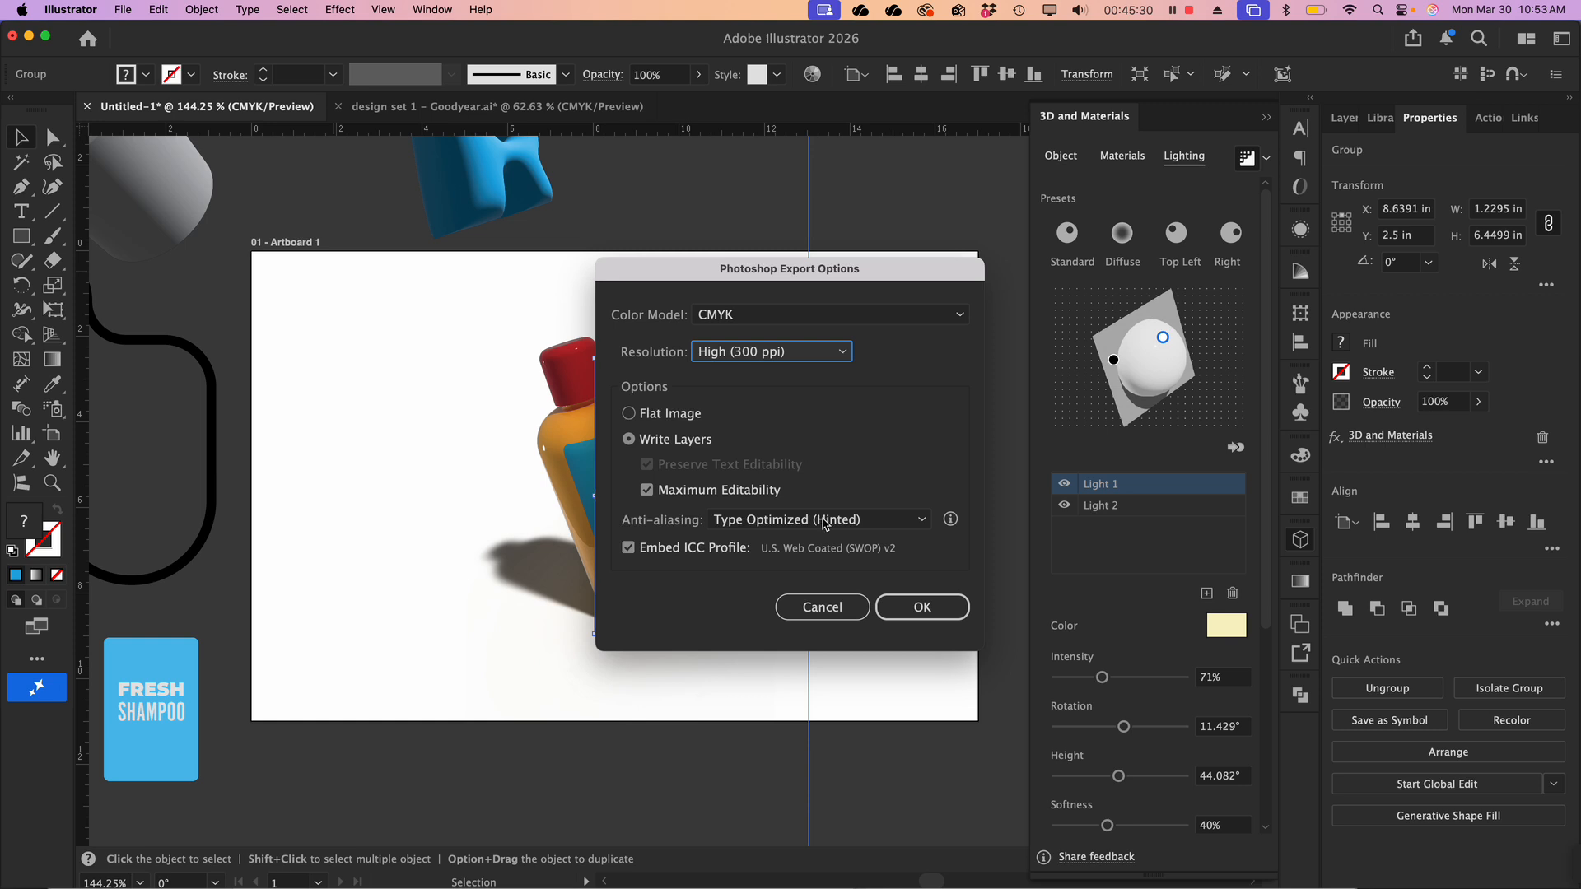
pyautogui.click(927, 614)
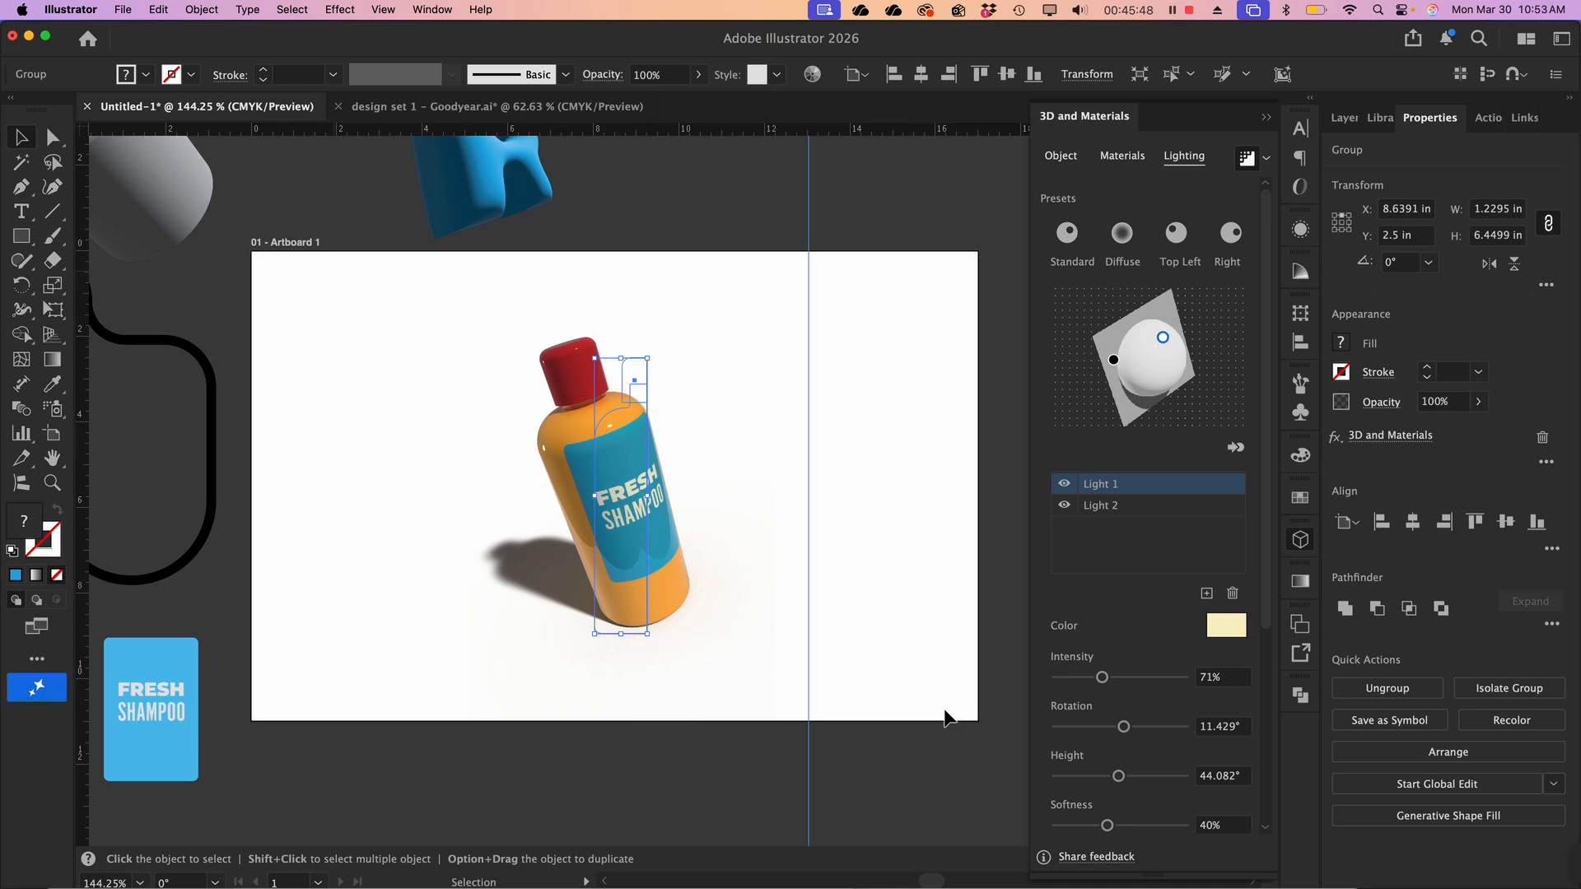
# Switch to Finder and open Untitled-1.psd from the Desktop folder in Photoshop
pyautogui.press('super+Tab')
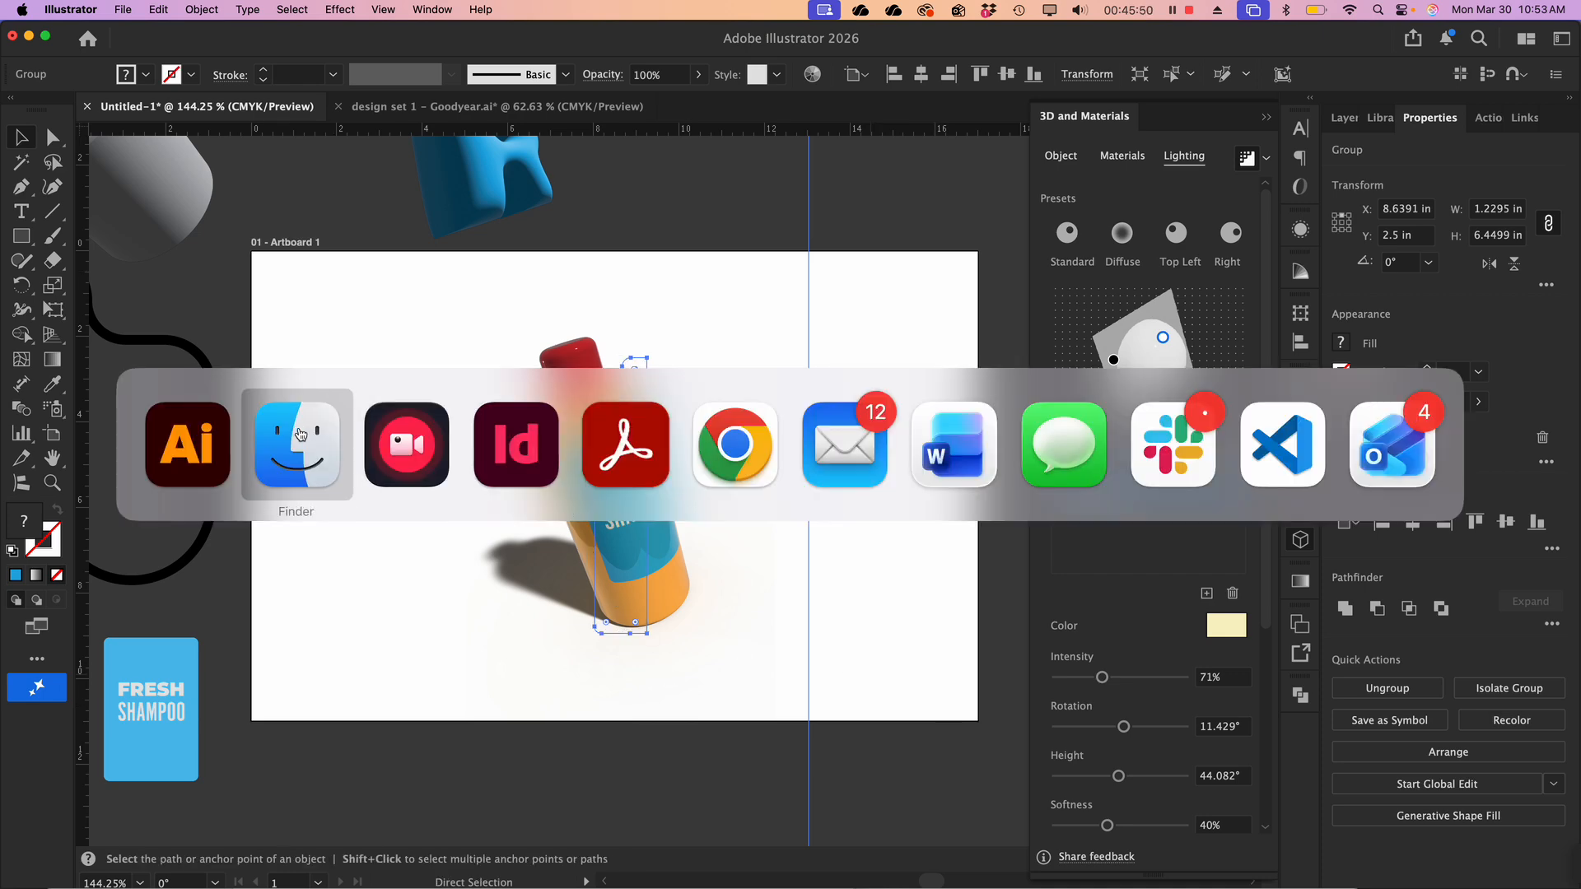
pyautogui.click(299, 435)
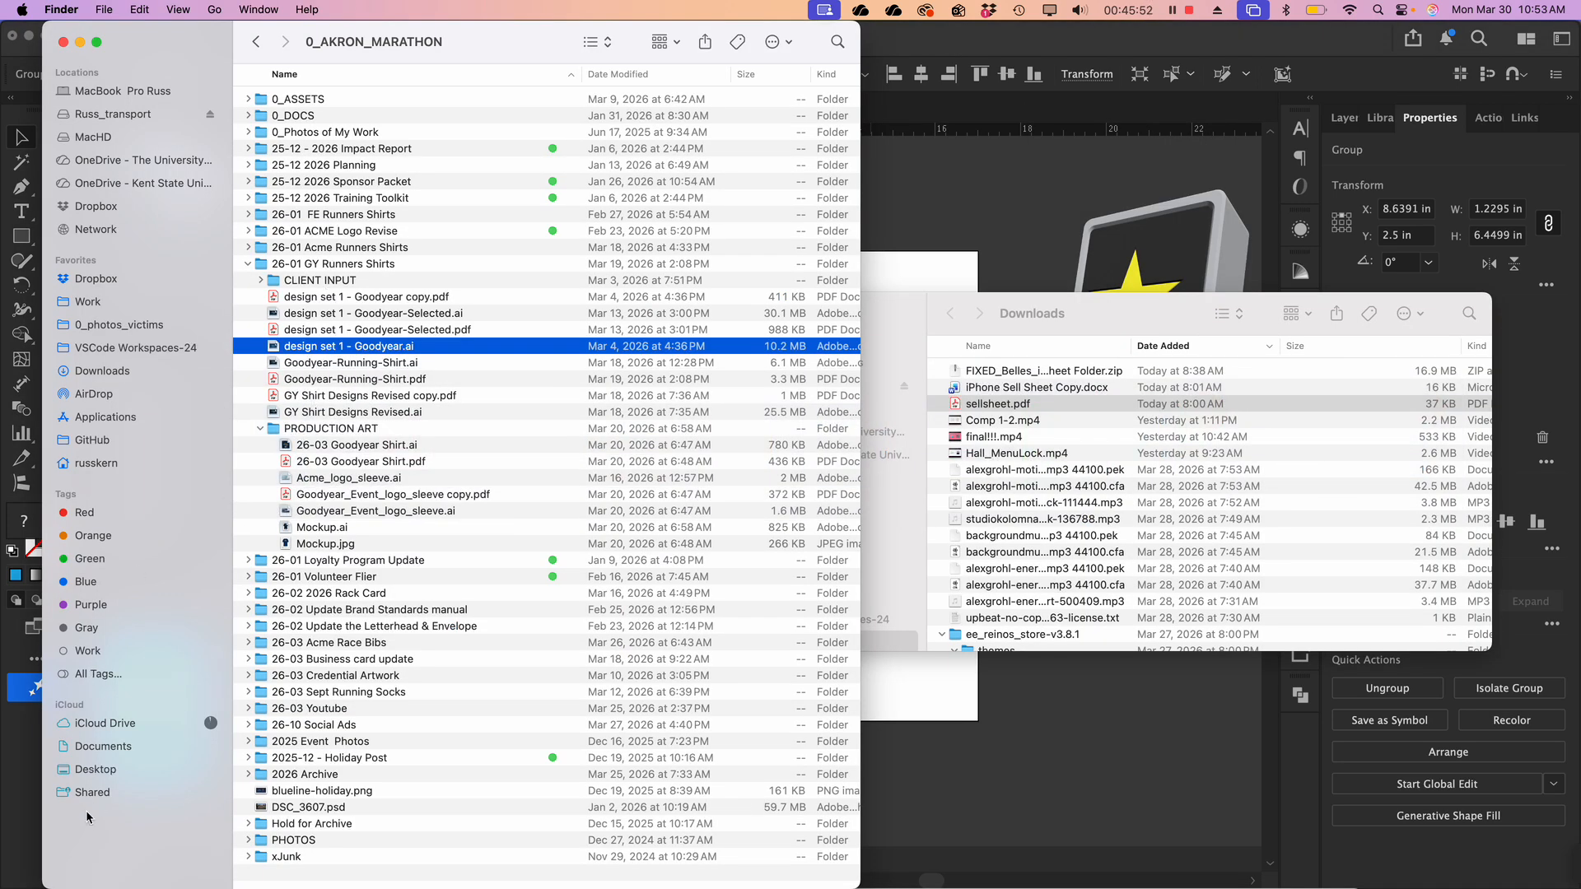
pyautogui.click(98, 769)
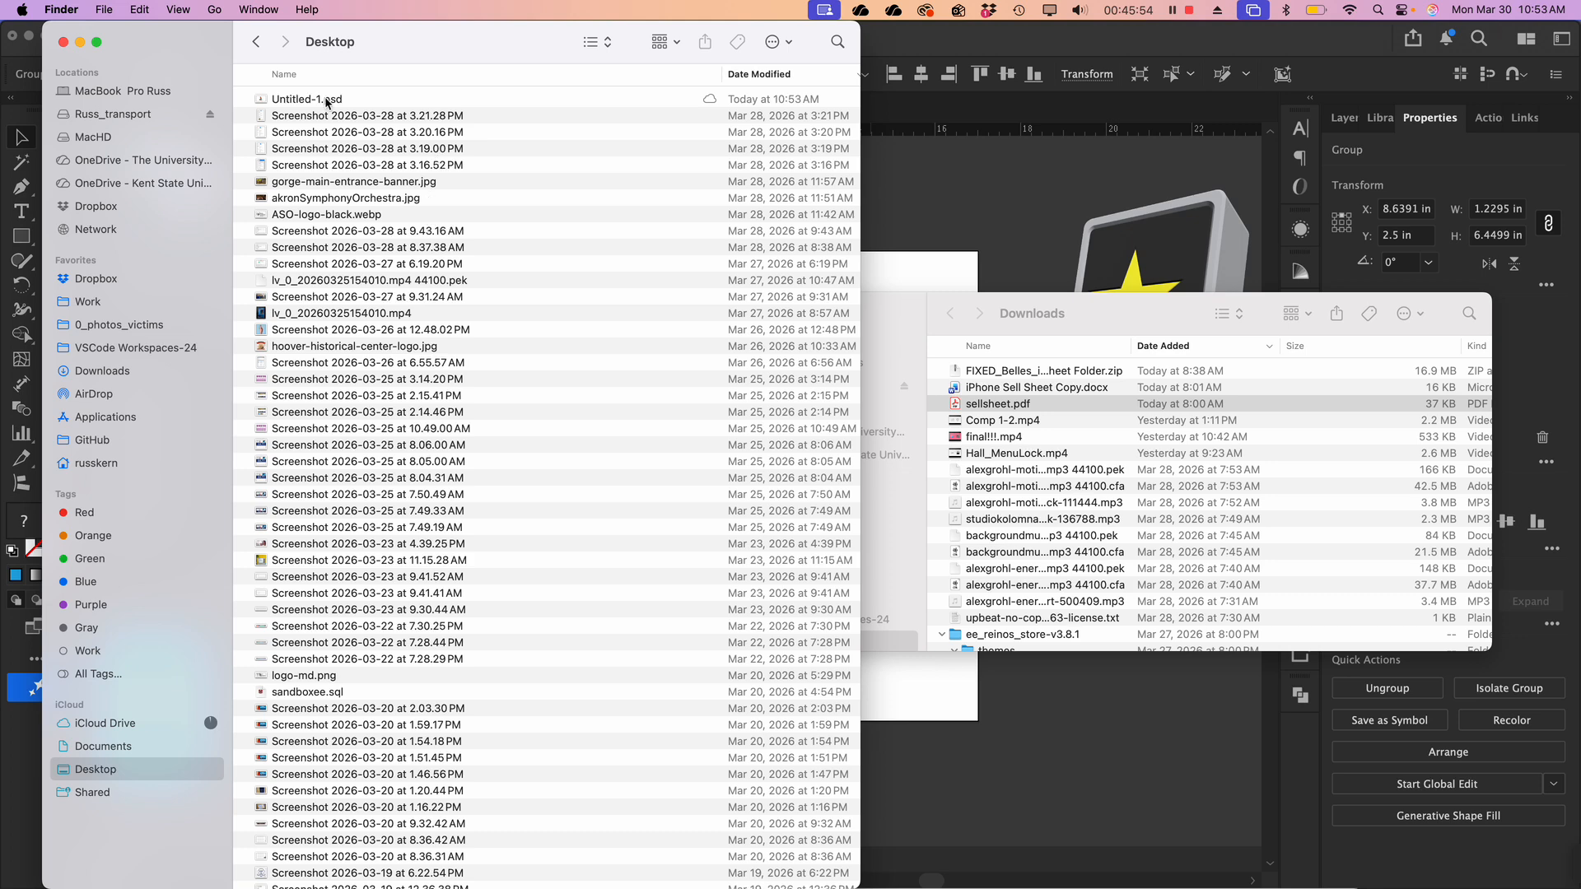
pyautogui.click(264, 101)
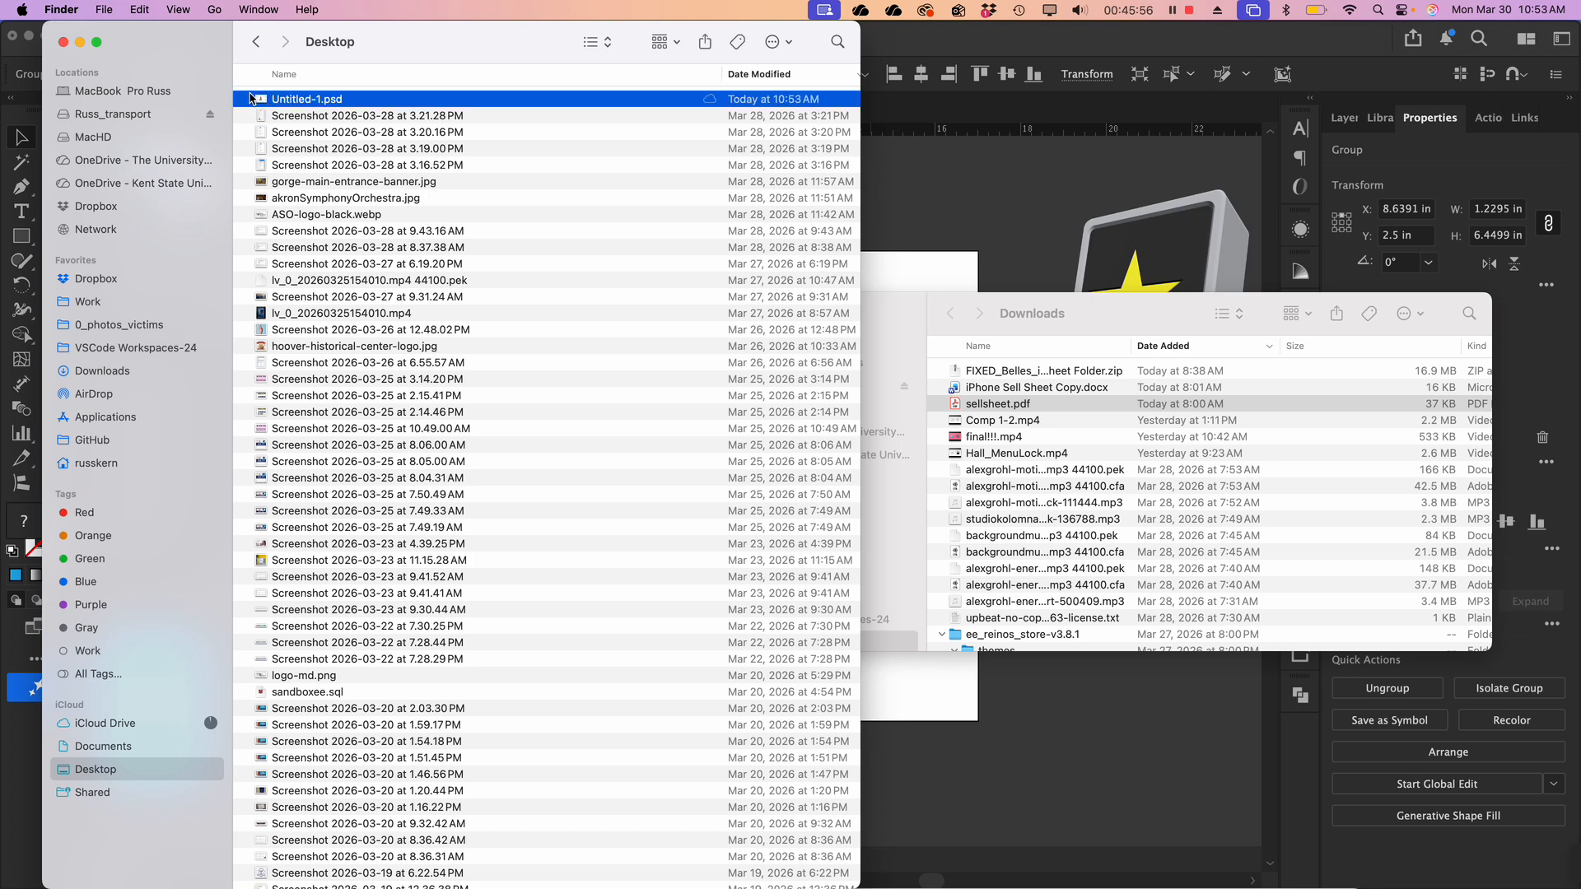
pyautogui.moveTo(251, 99); pyautogui.dragTo(774, 864)
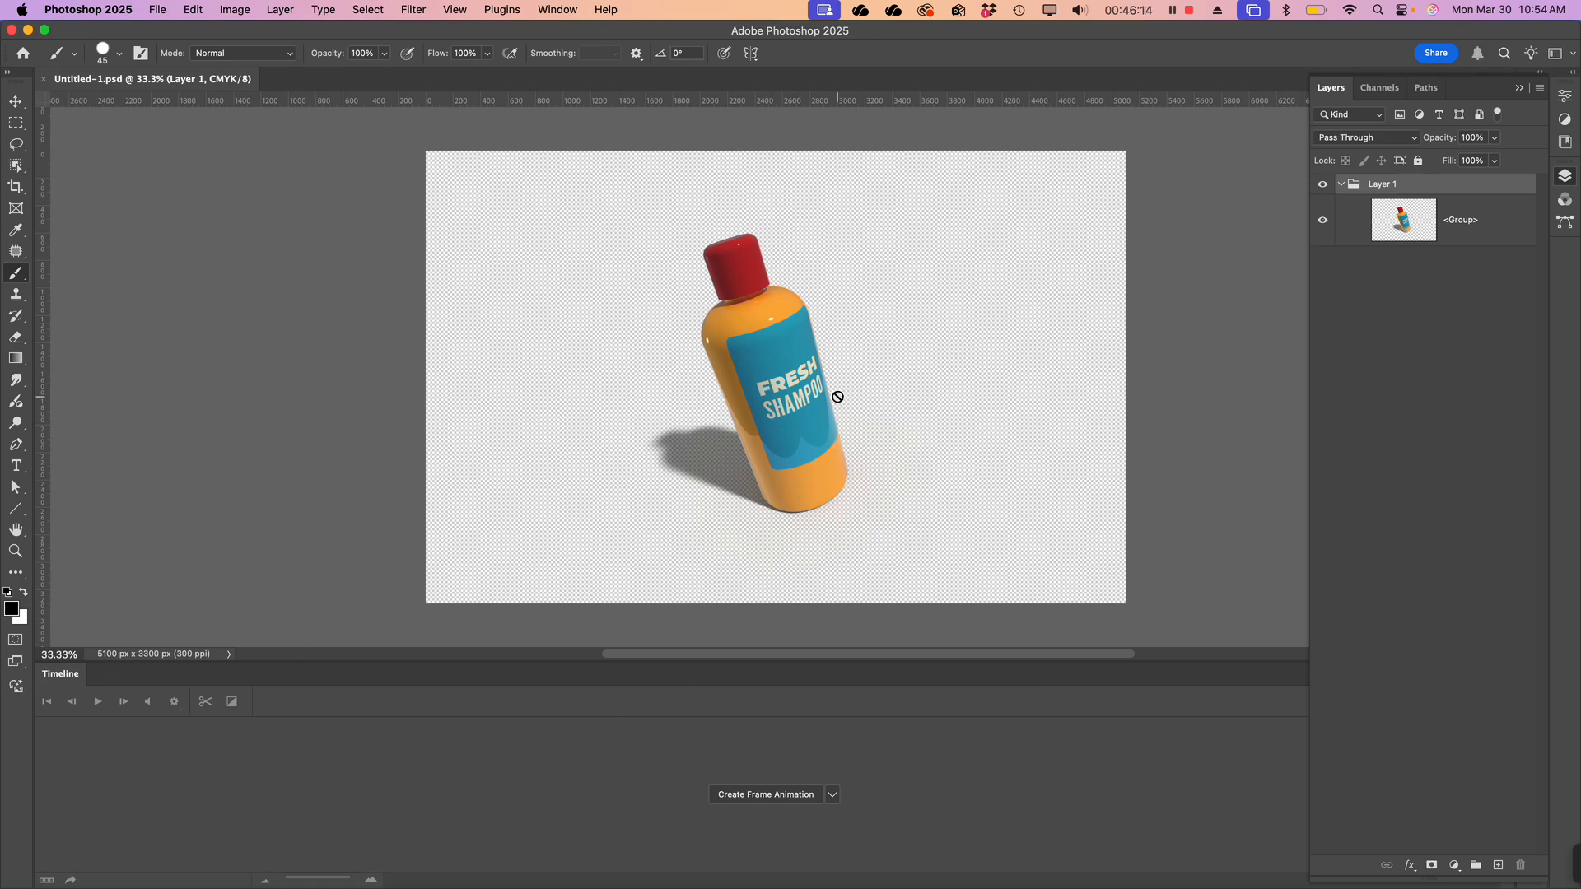
# Inspect the rendered bottle and its shadow up close, and check the blending options of the <Group> layer
pyautogui.scroll(5, 838, 397)
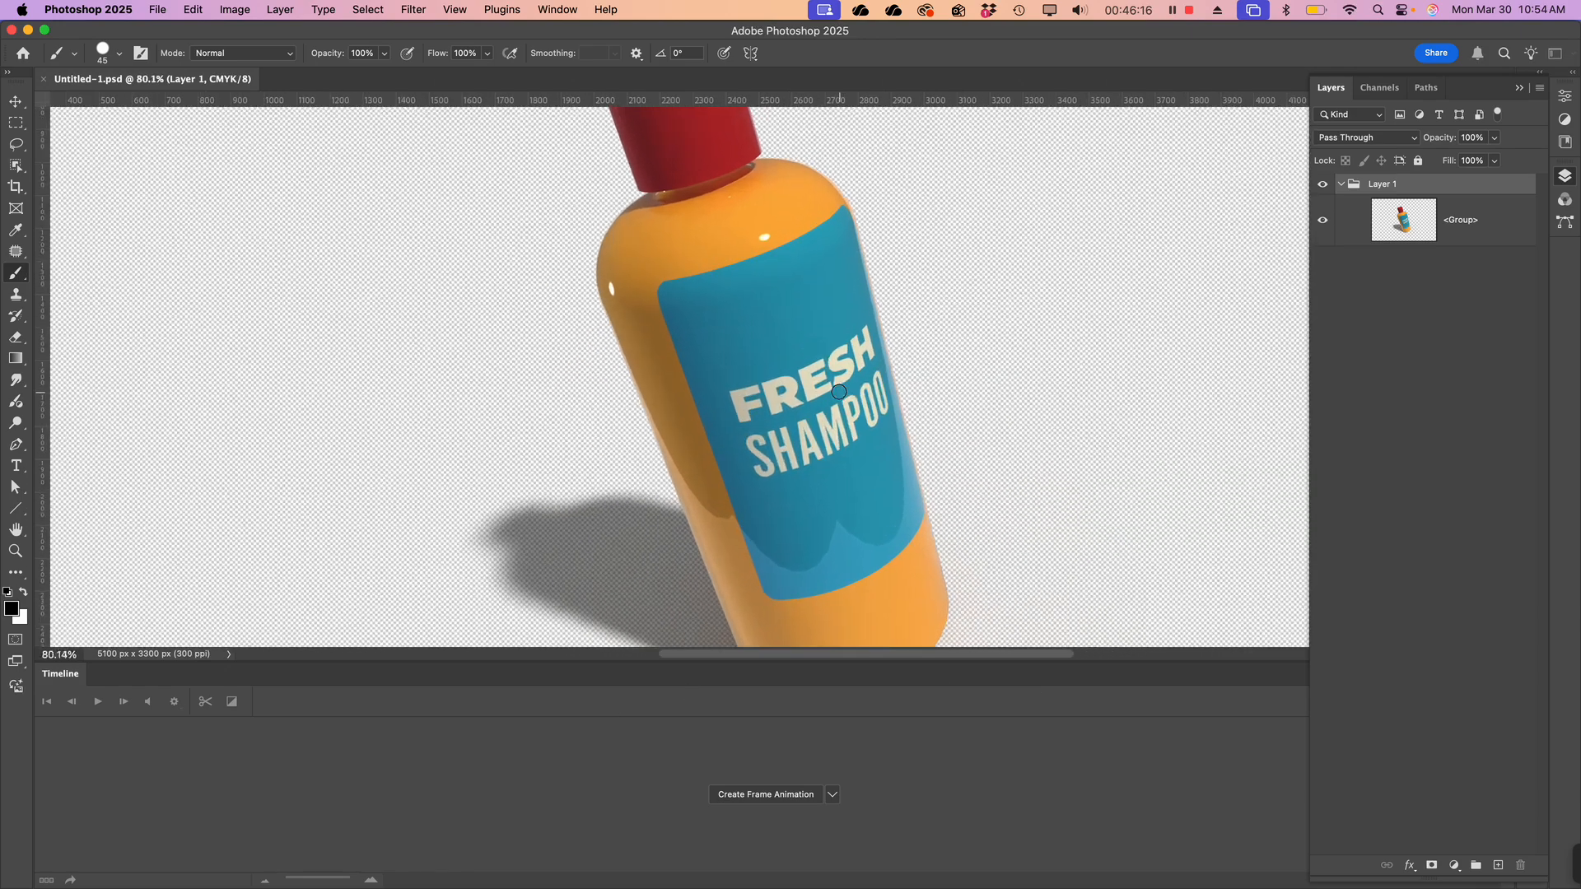
pyautogui.scroll(-5, 838, 392)
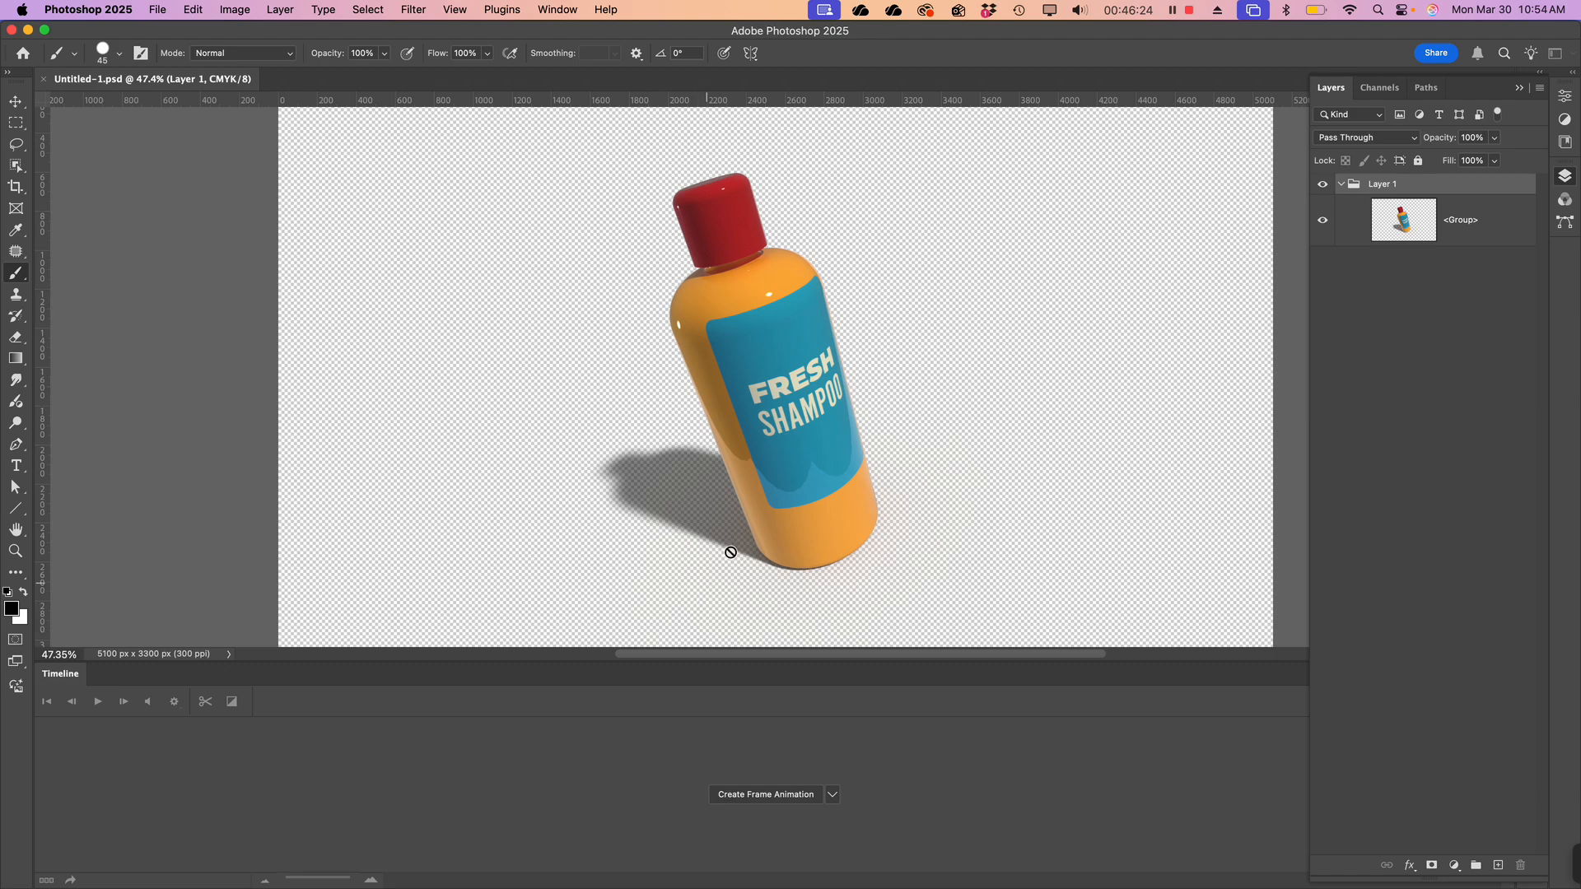
pyautogui.doubleClick(1416, 221)
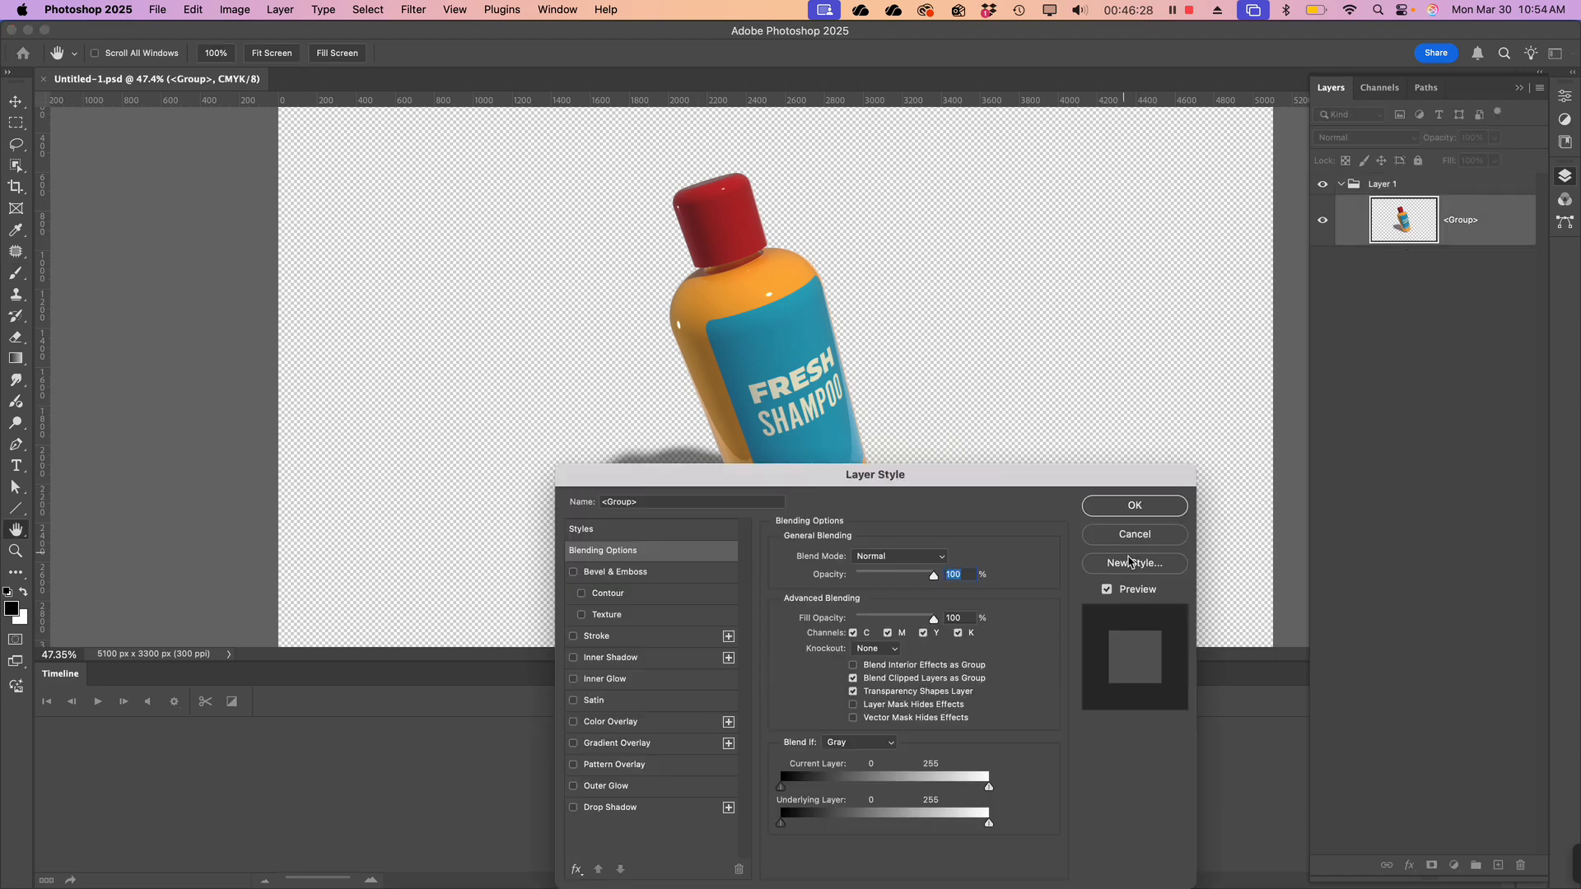
pyautogui.click(1149, 534)
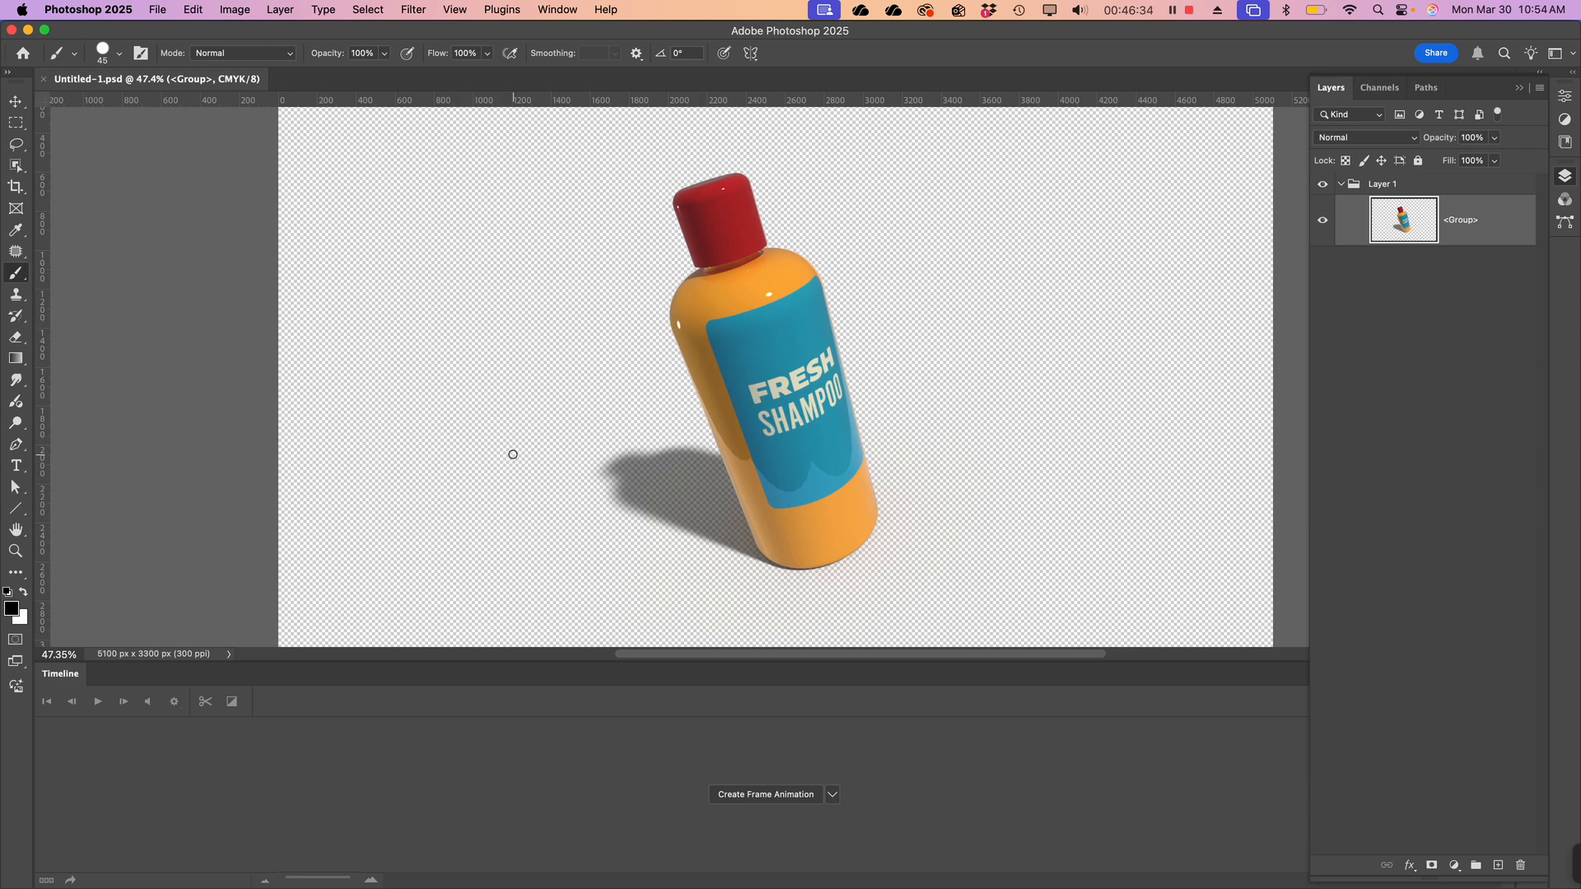
pyautogui.hscroll(5, 513, 455)
pyautogui.scroll(-1, 513, 455)
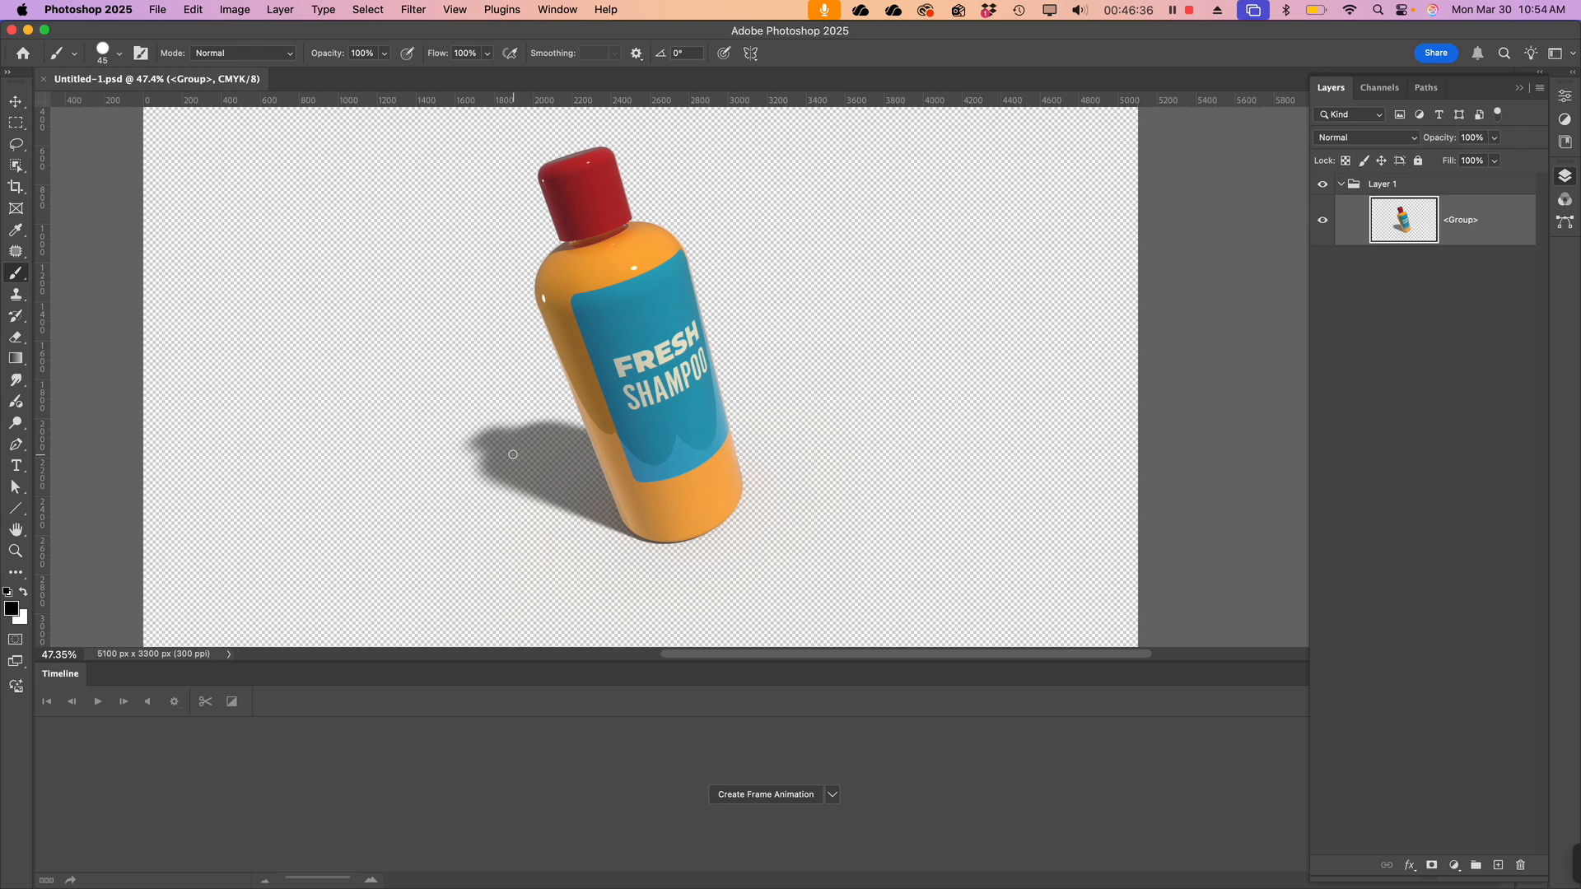
pyautogui.press('super+Tab')
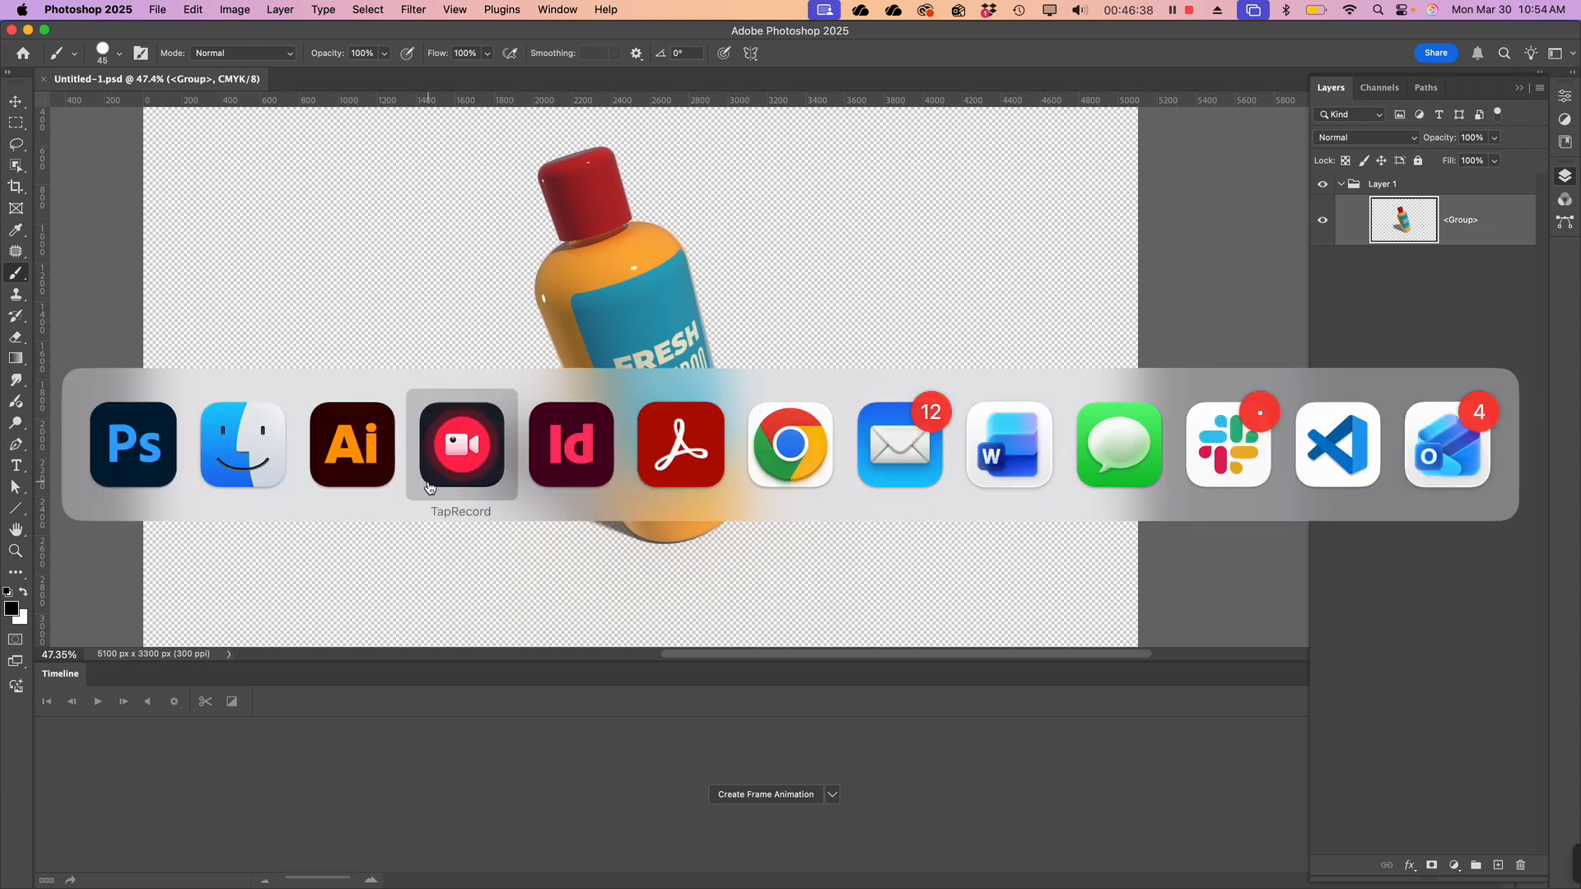
pyautogui.press('Escape')
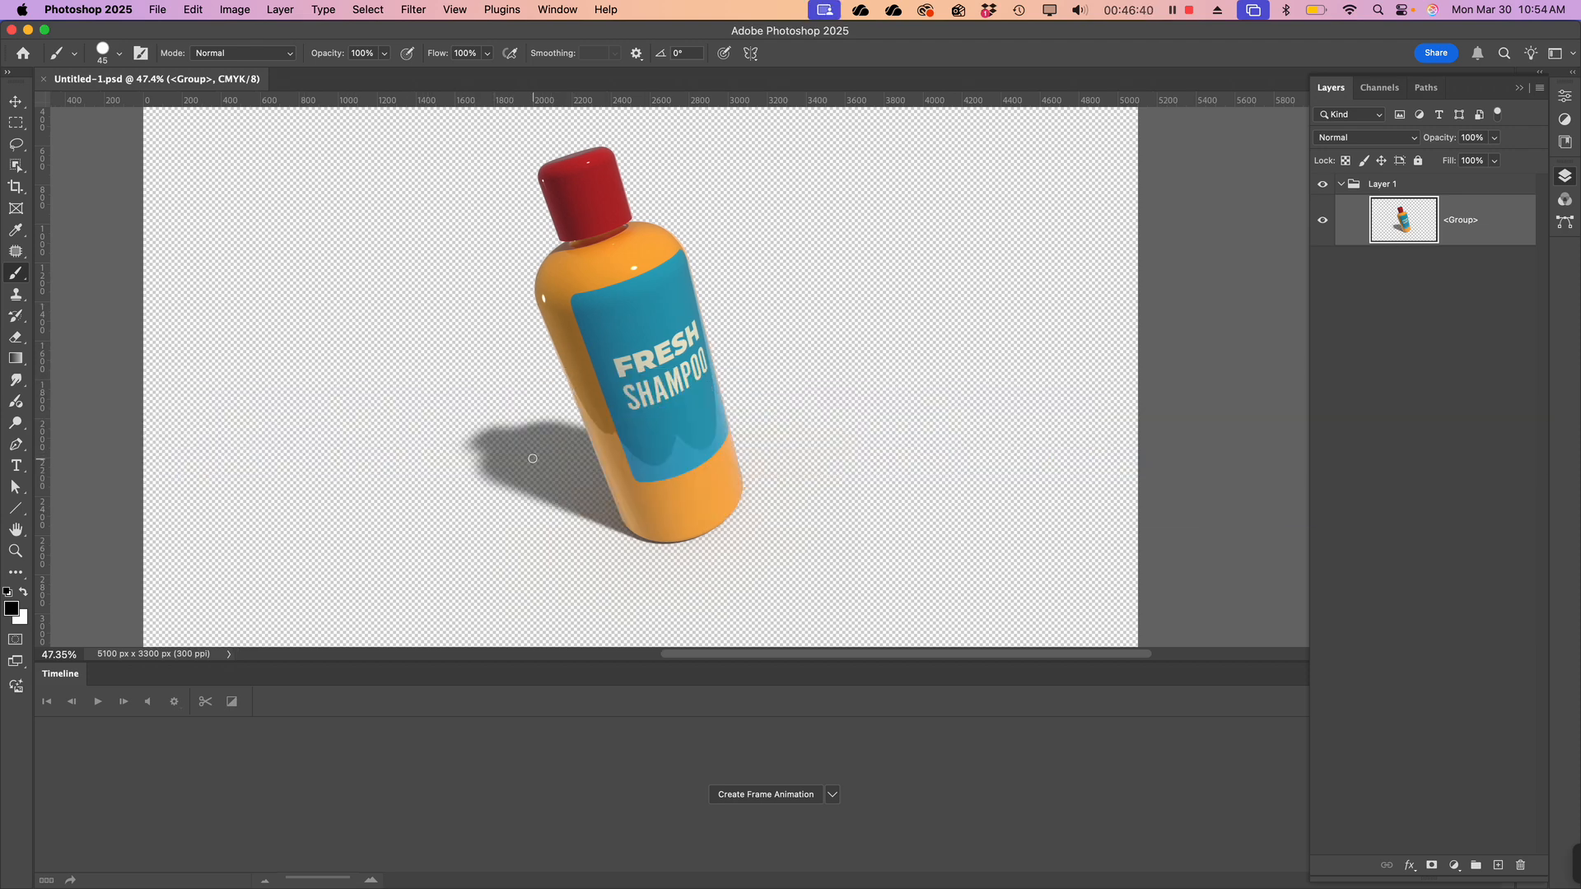
pyautogui.hscroll(-3, 533, 459)
pyautogui.scroll(2, 533, 459)
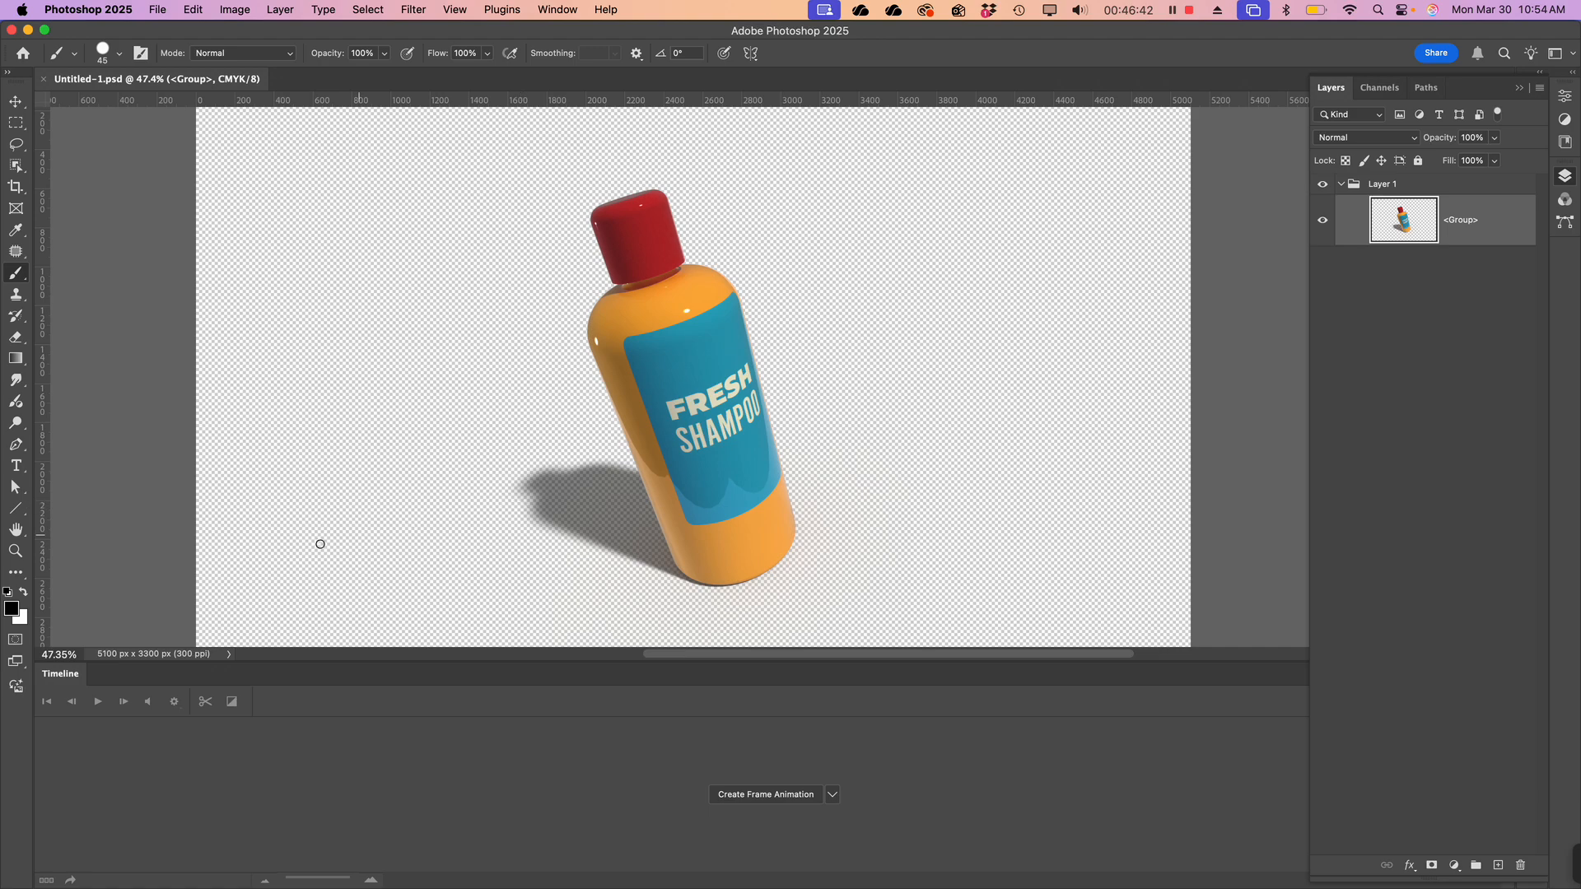
pyautogui.press('super+Tab')
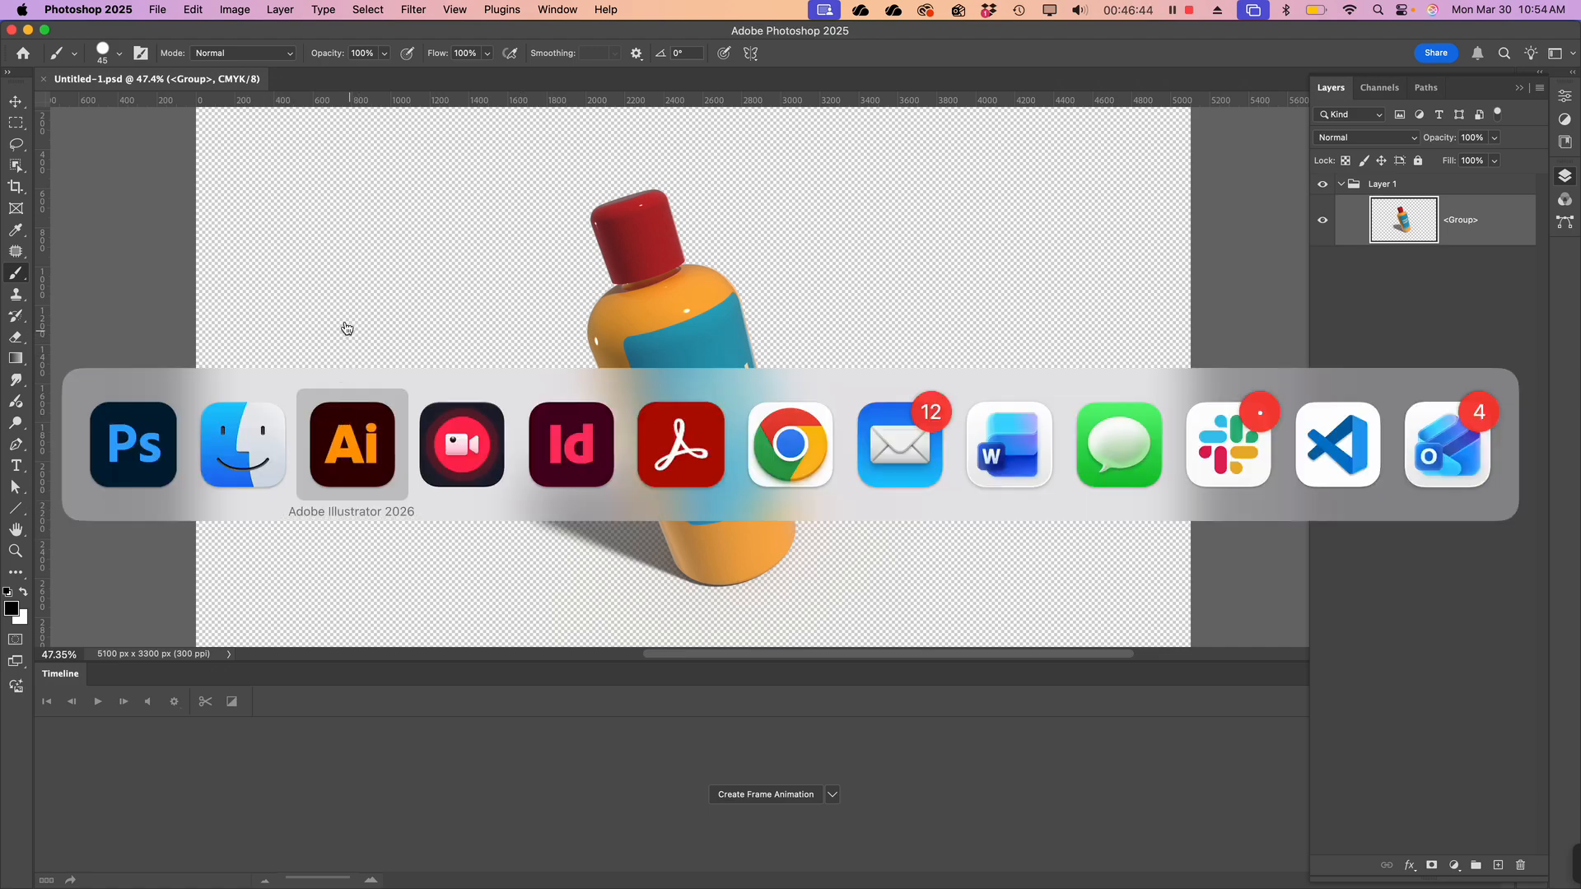
pyautogui.press('Escape')
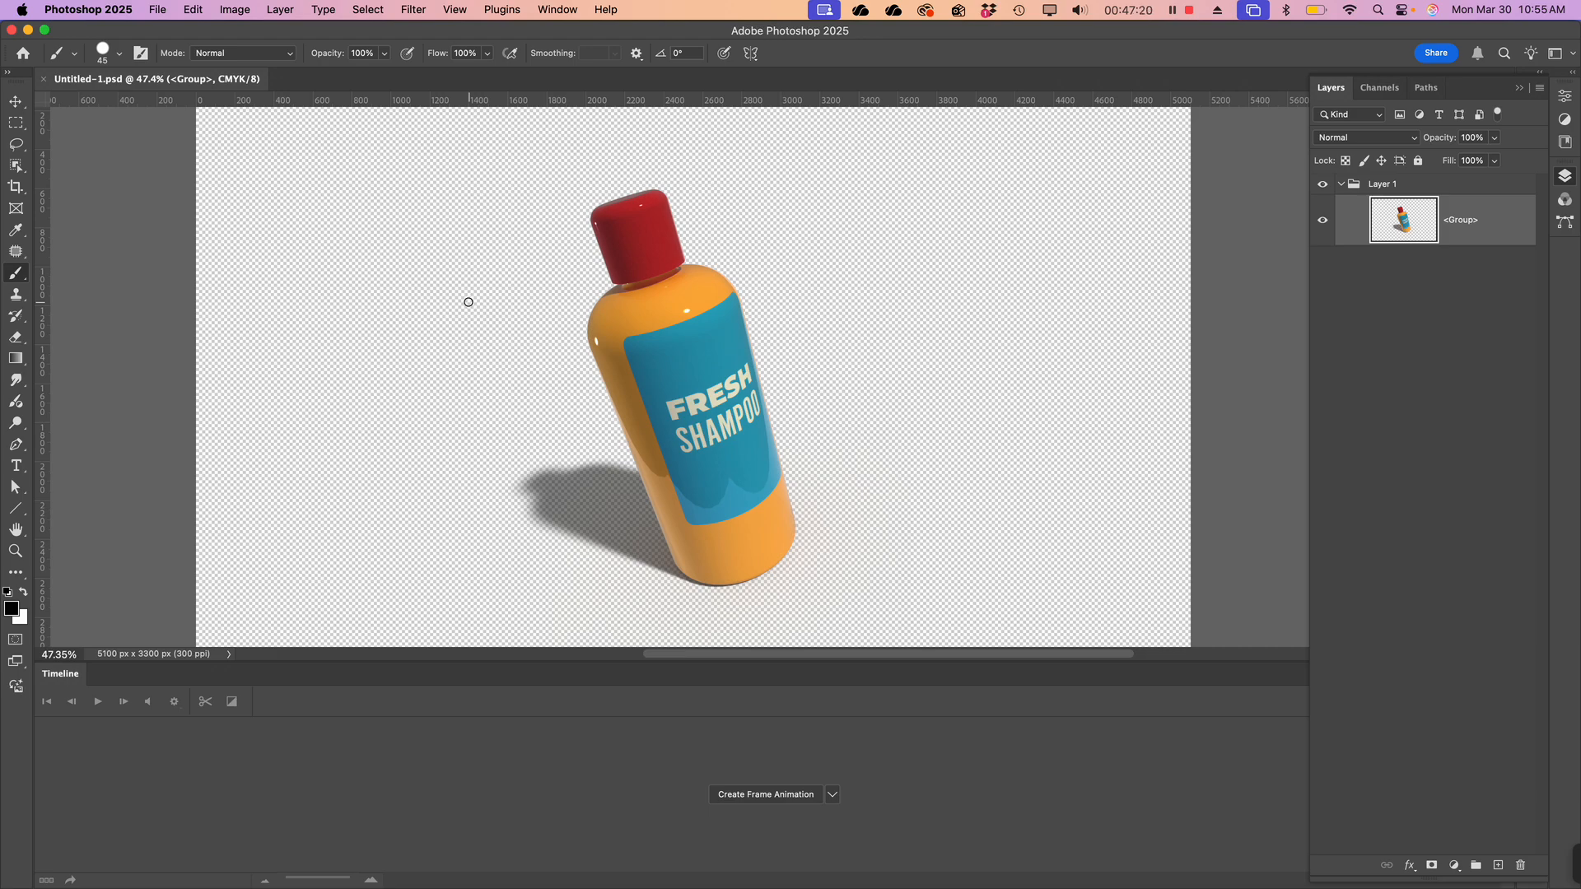
pyautogui.scroll(-1, 529, 382)
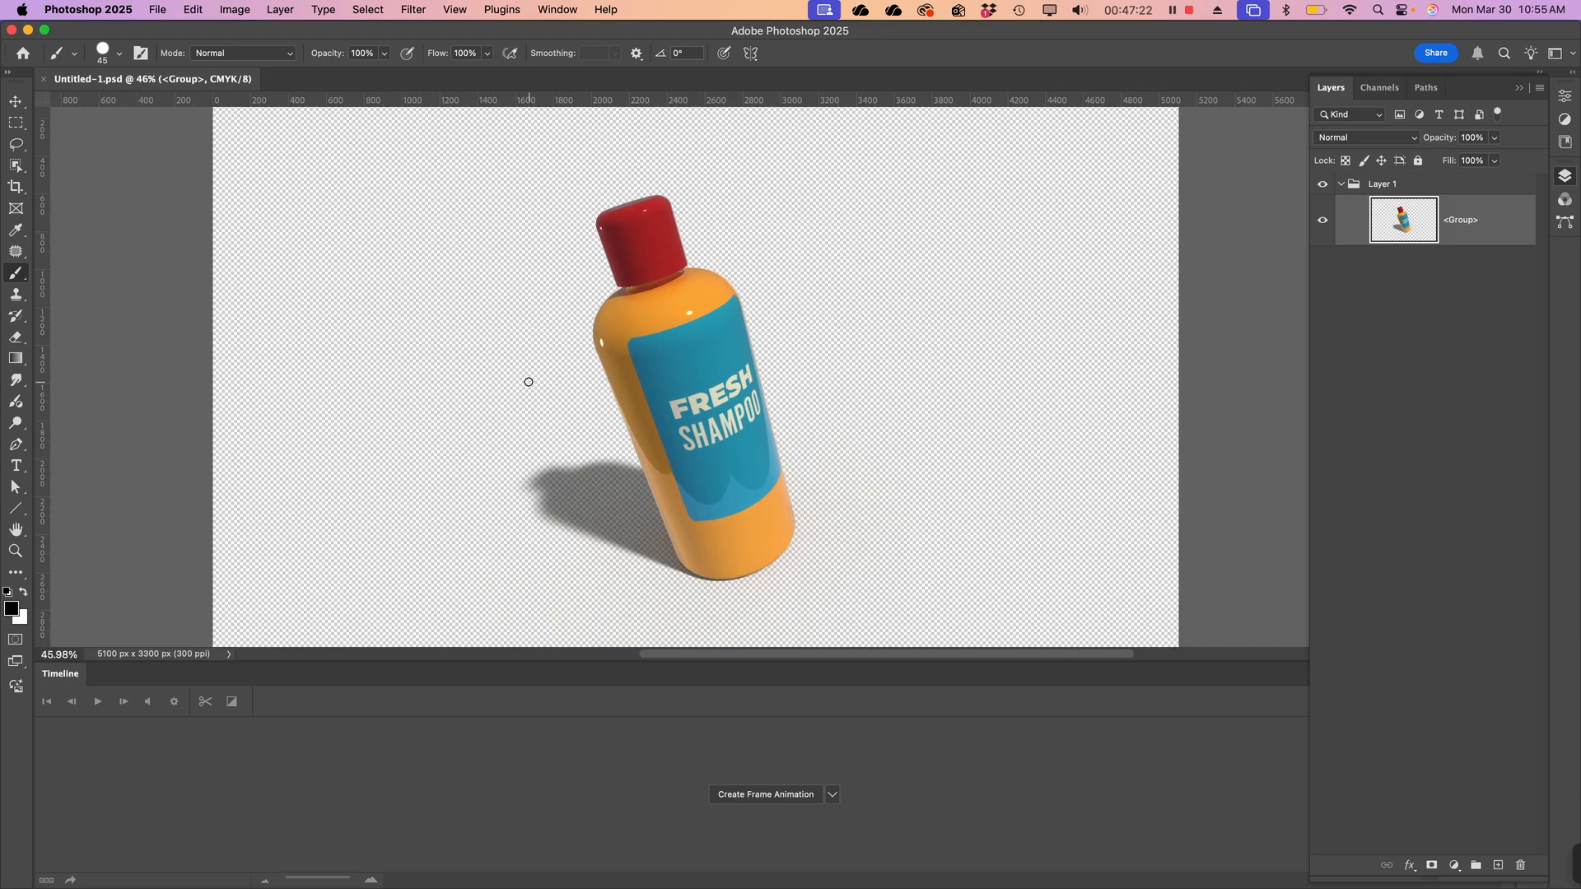
pyautogui.scroll(-2, 529, 382)
pyautogui.hscroll(2, 529, 382)
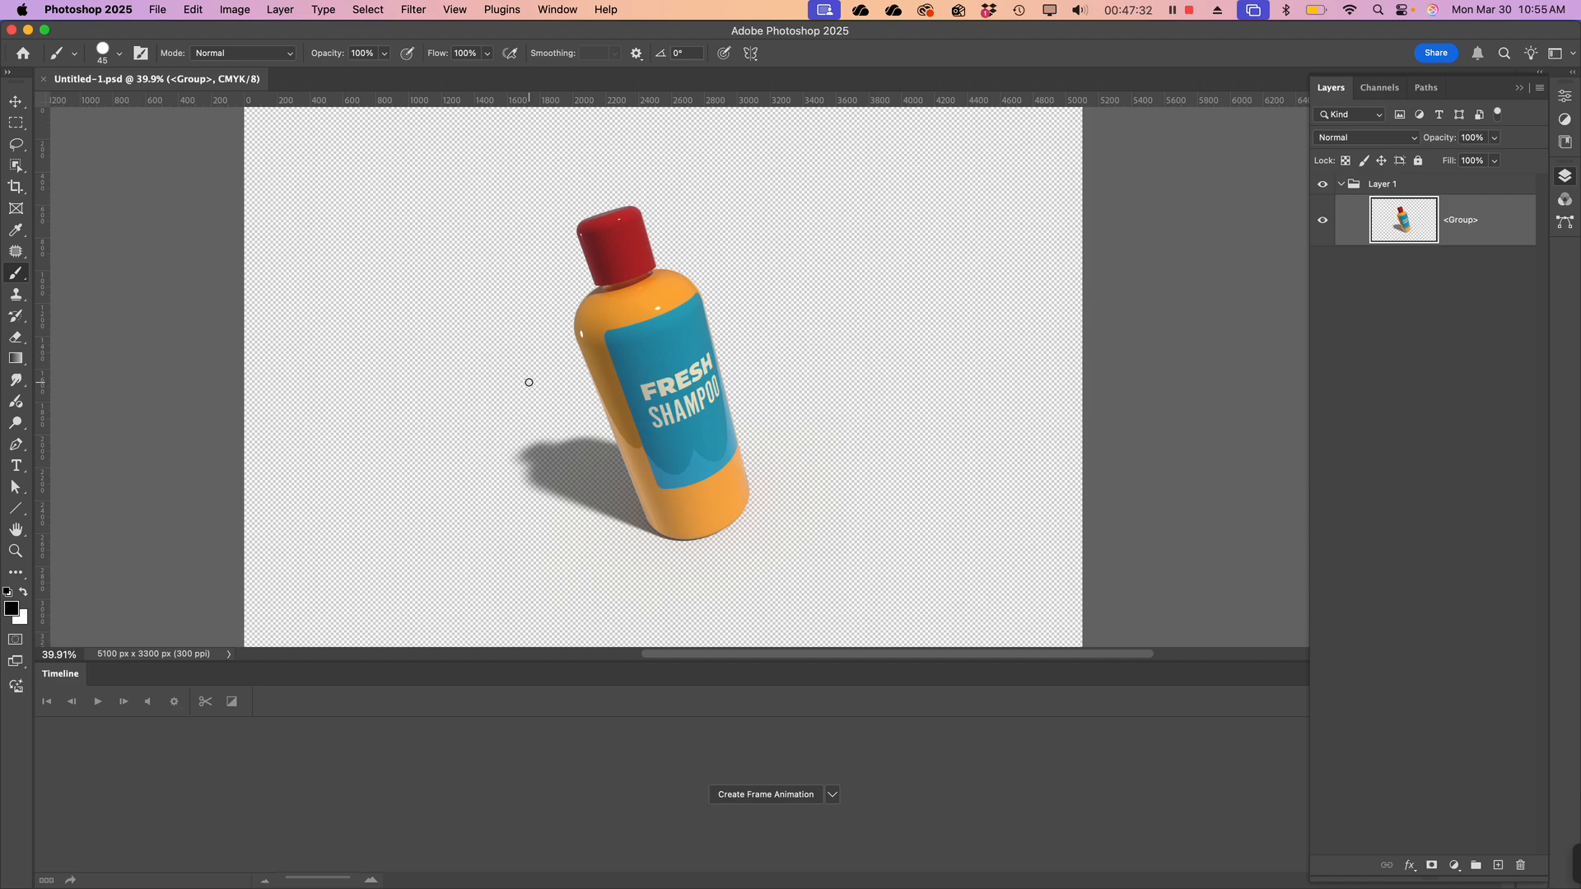
# Switch to Illustrator and rotate the FRESH SHAMPOO bottle slightly about its X axis with the 3D rotation widget
pyautogui.press('super+Tab')
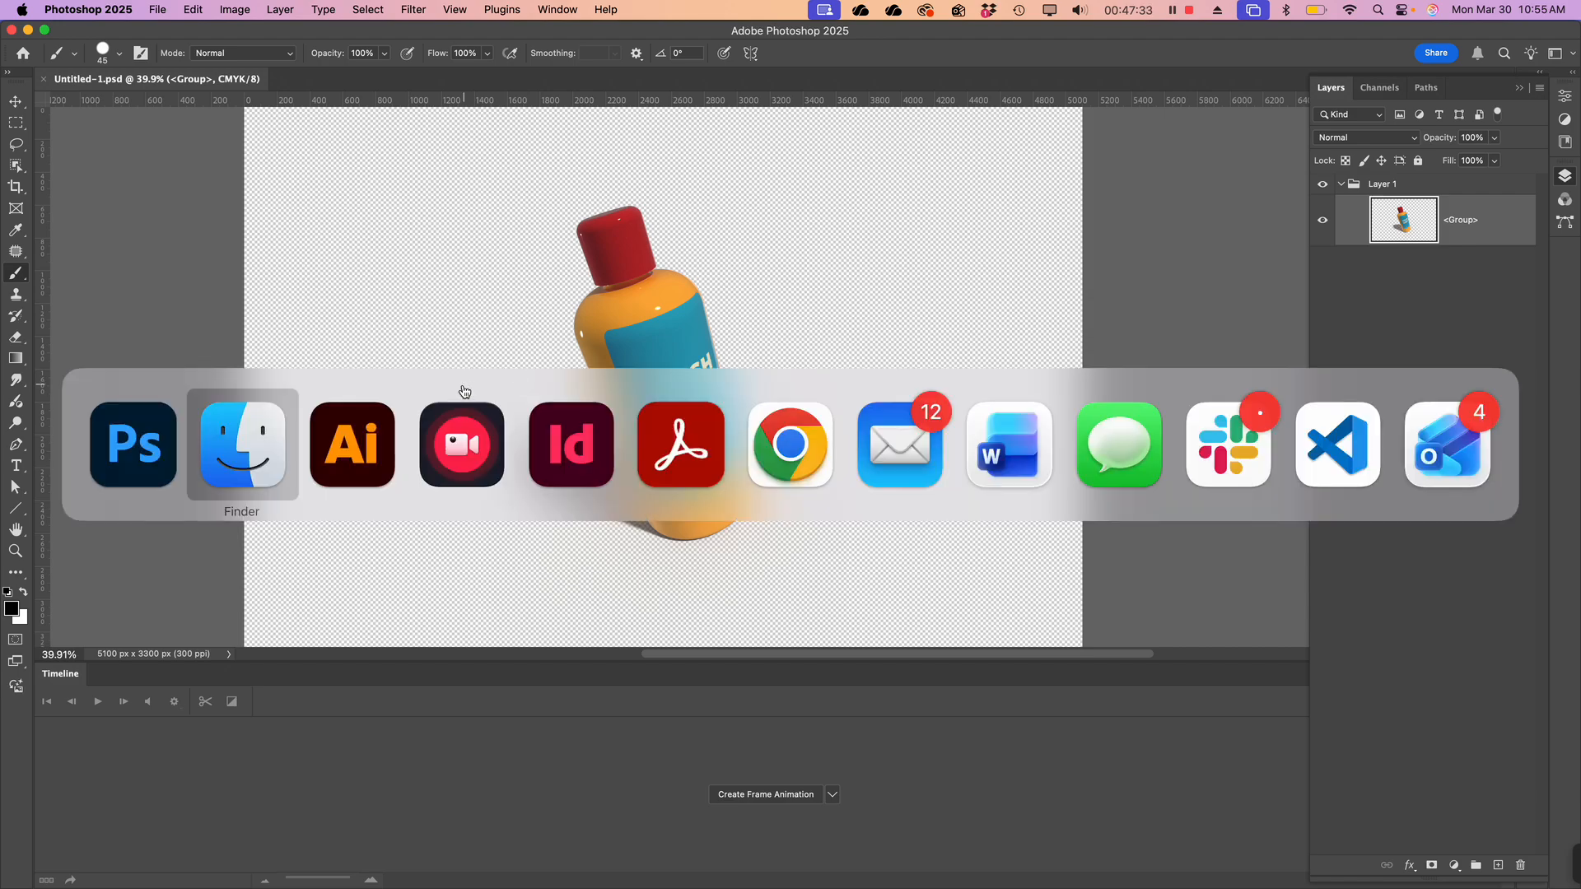
pyautogui.click(366, 453)
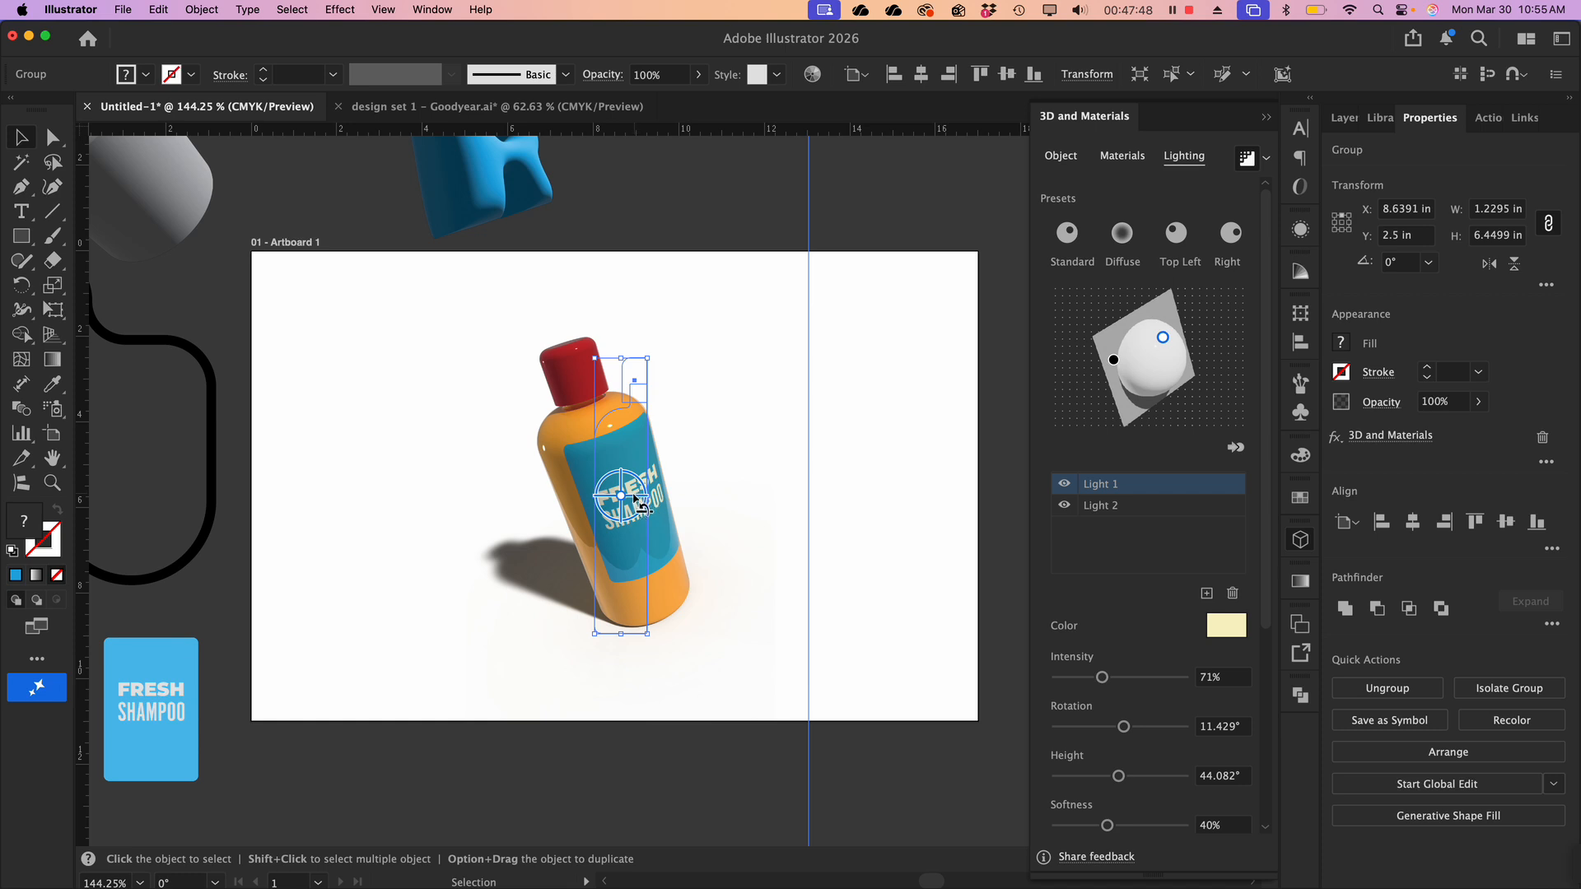
pyautogui.moveTo(634, 500); pyautogui.dragTo(642, 518)
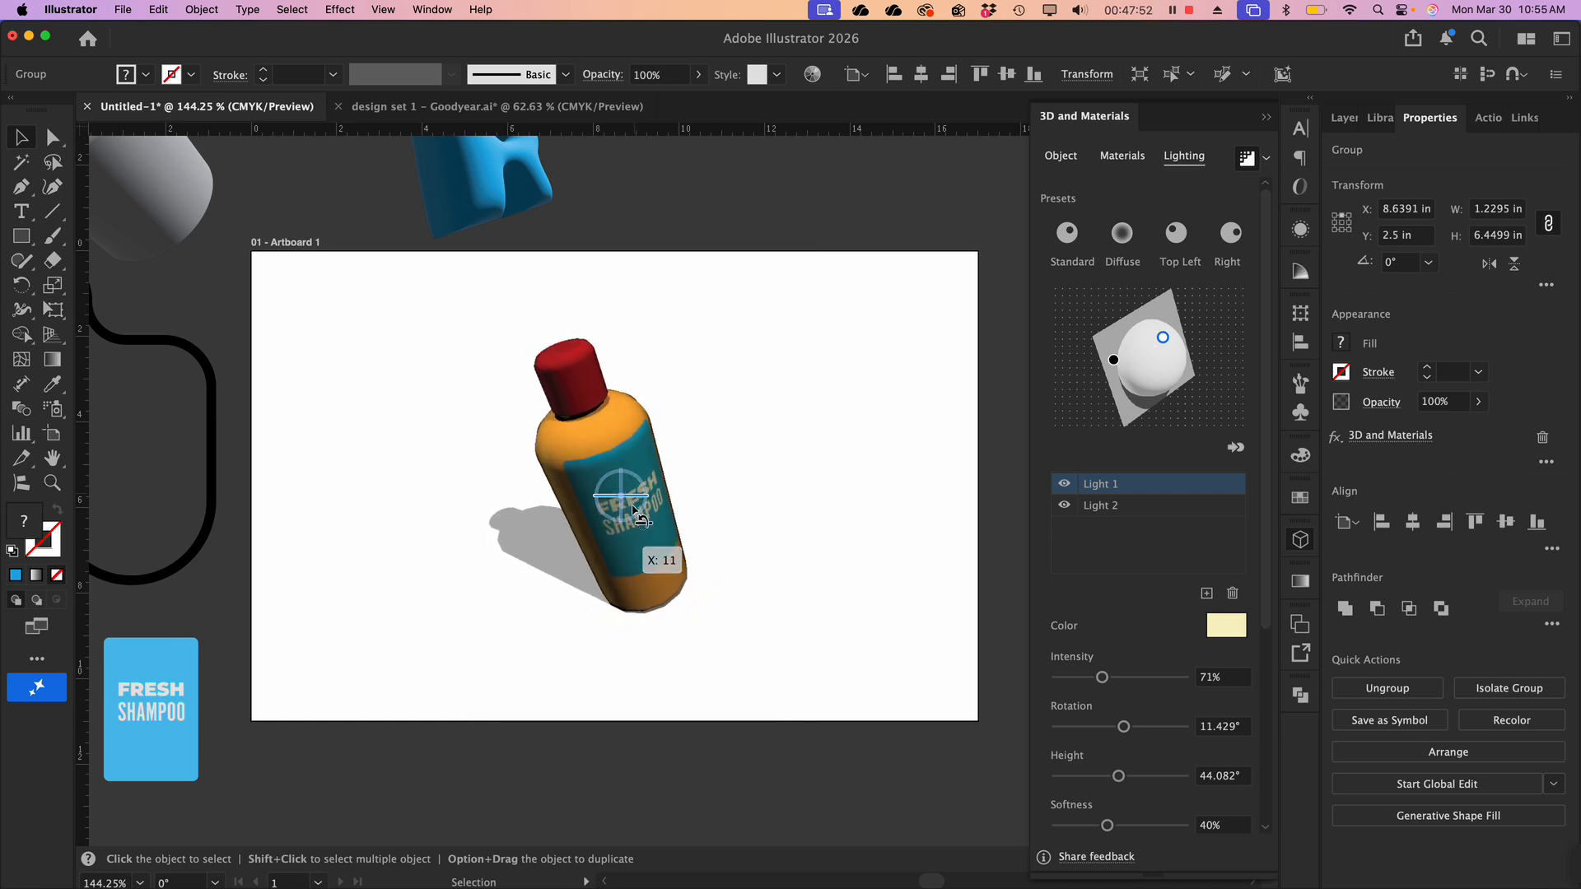